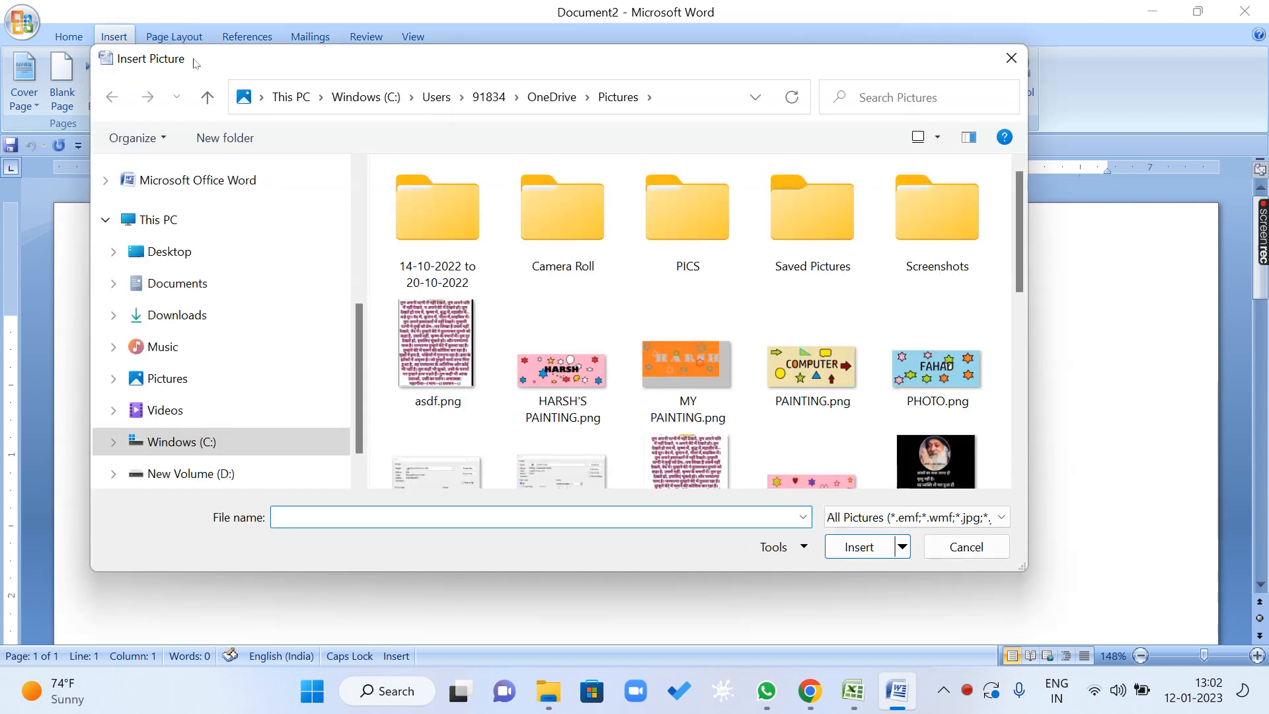
Browse to the WALLPAPERS folder on New Volume (D:) for the picture to insert.
mouse_move(1017, 237)
mouse_down()
mouse_move(1060, 458)
mouse_move(1021, 257)
mouse_up()
scroll(357, 370, down, 1)
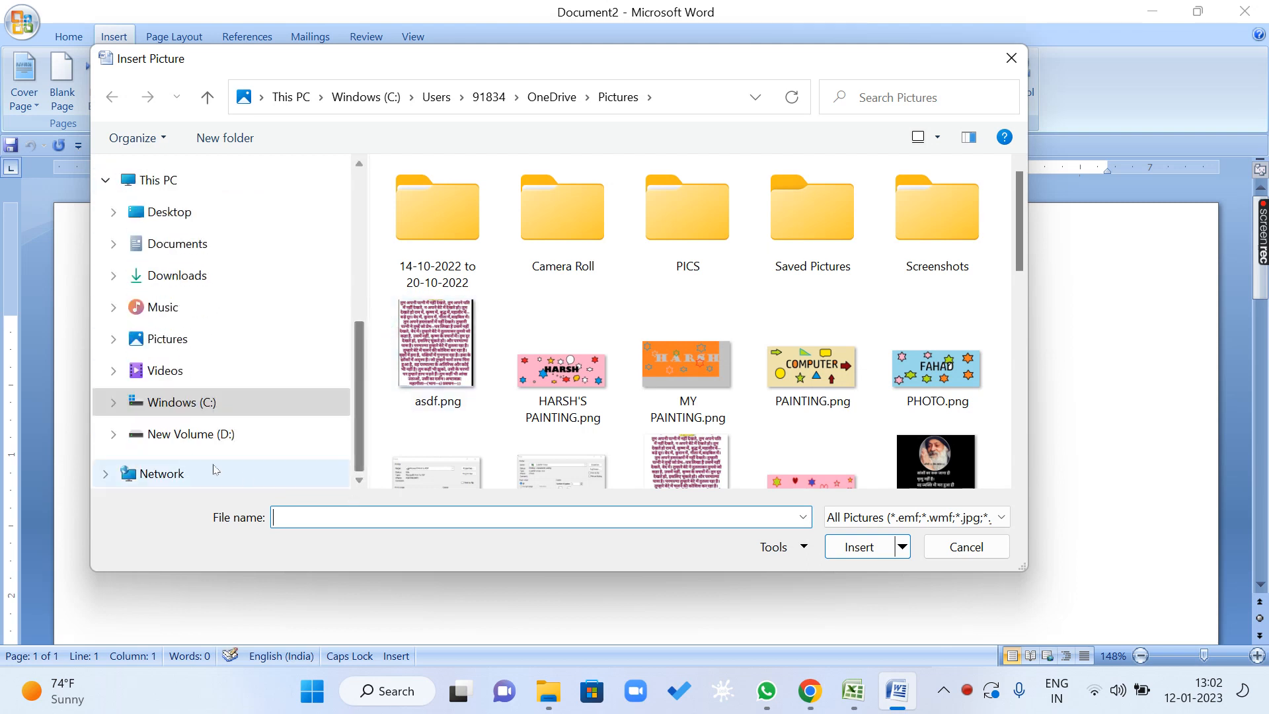
click(228, 434)
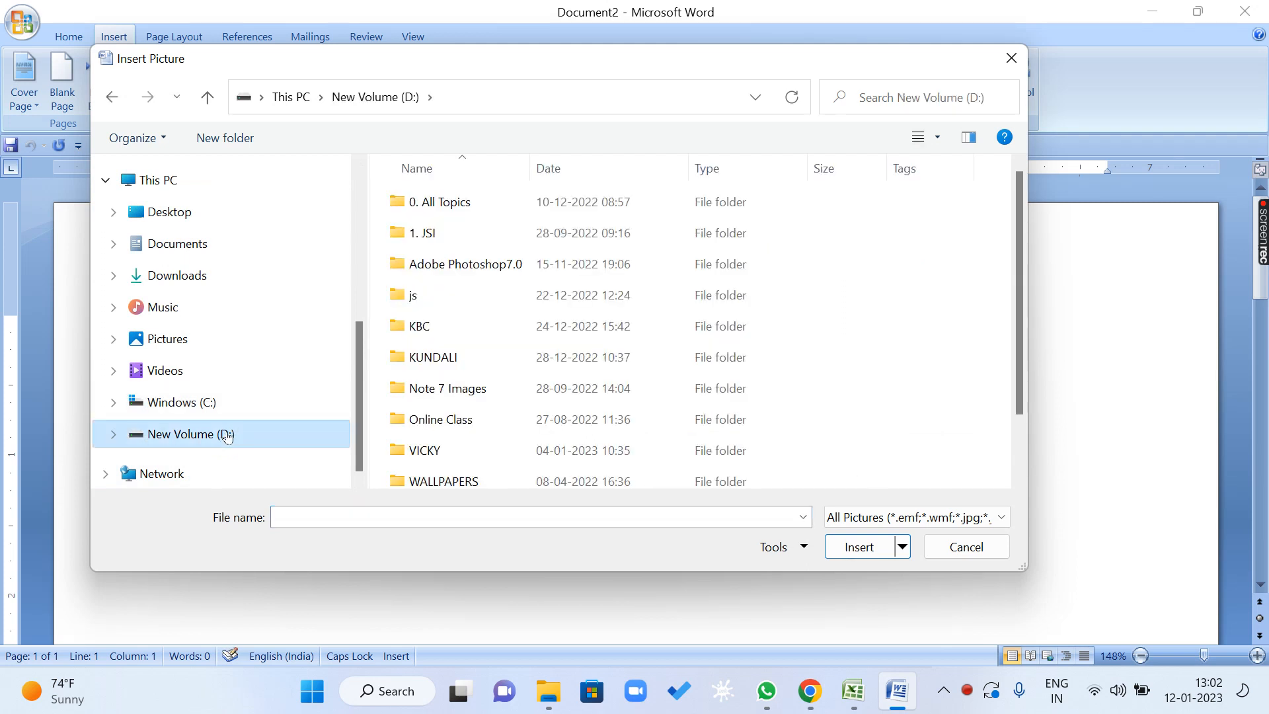
click(447, 486)
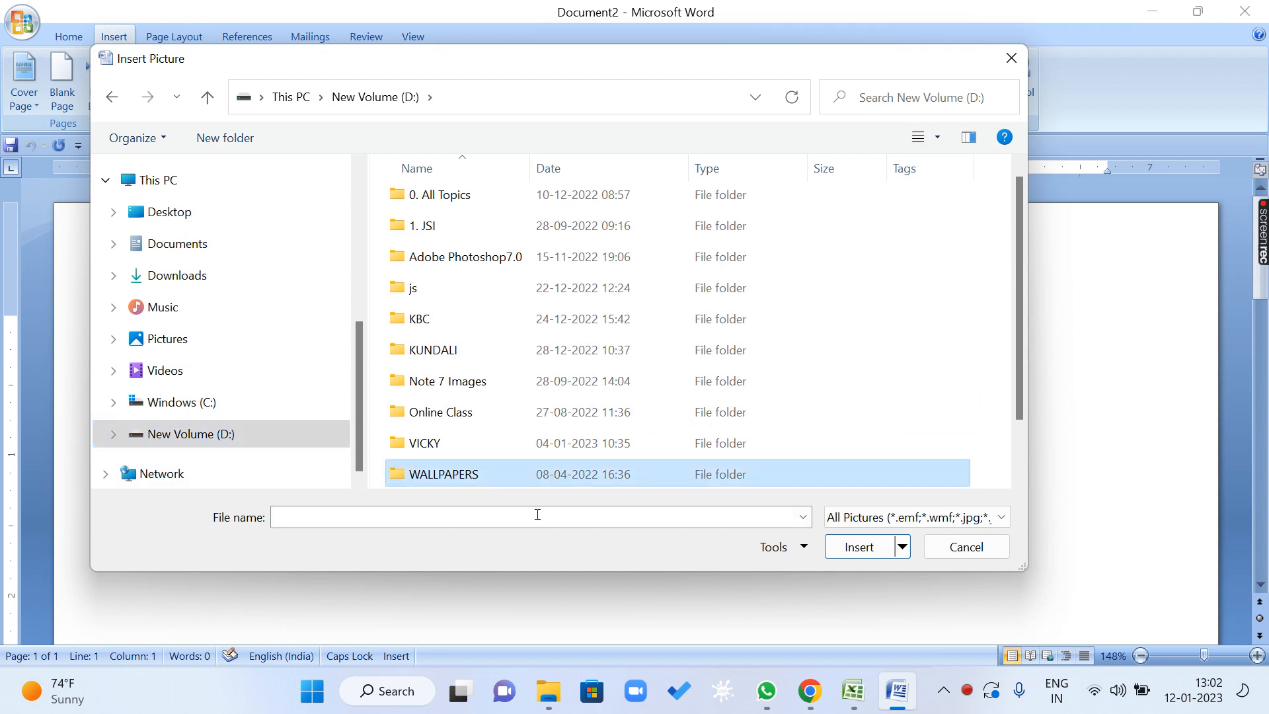
double_click(447, 476)
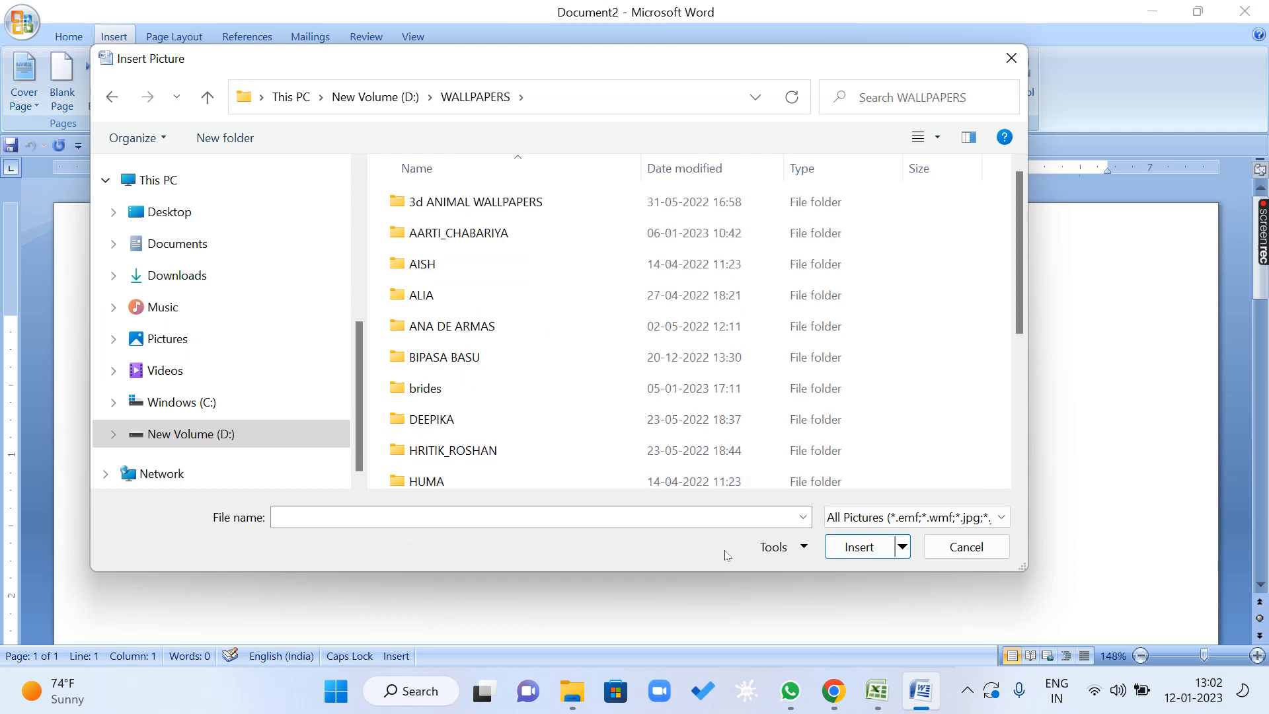
Insert the picture HUMA123.jpg from the HUMA folder into the document.
click(967, 689)
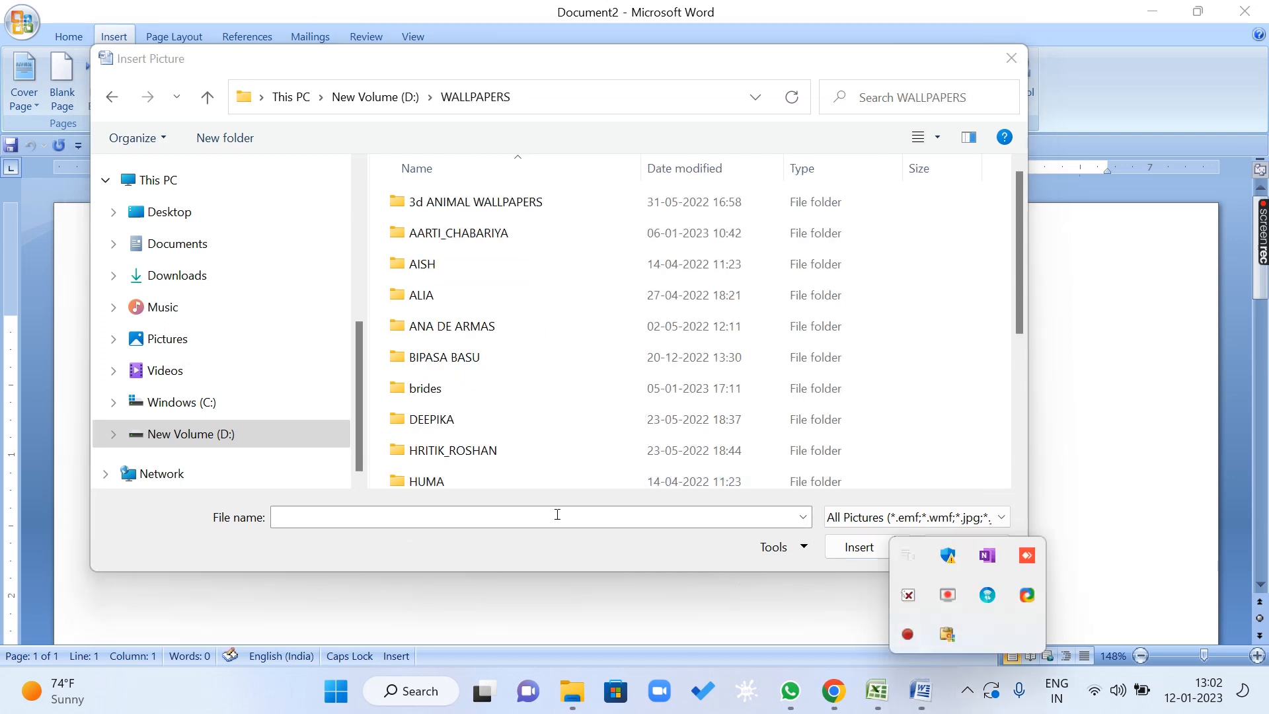
click(527, 499)
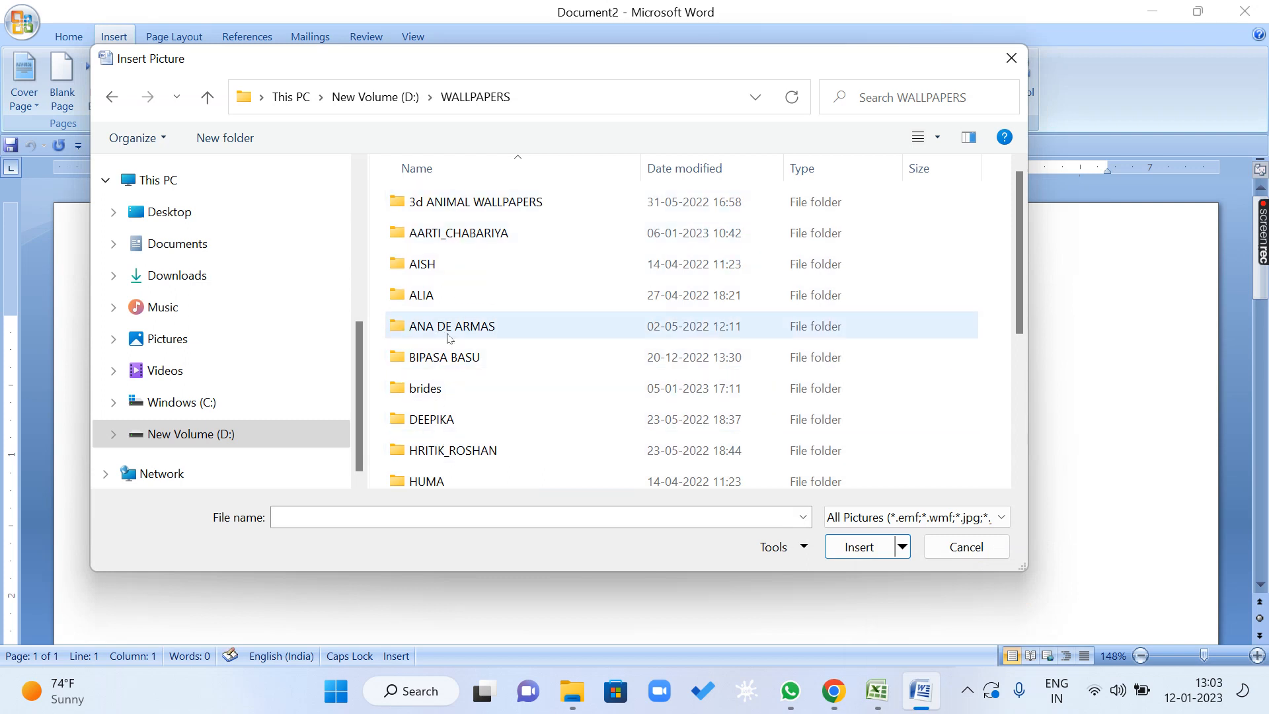
double_click(426, 482)
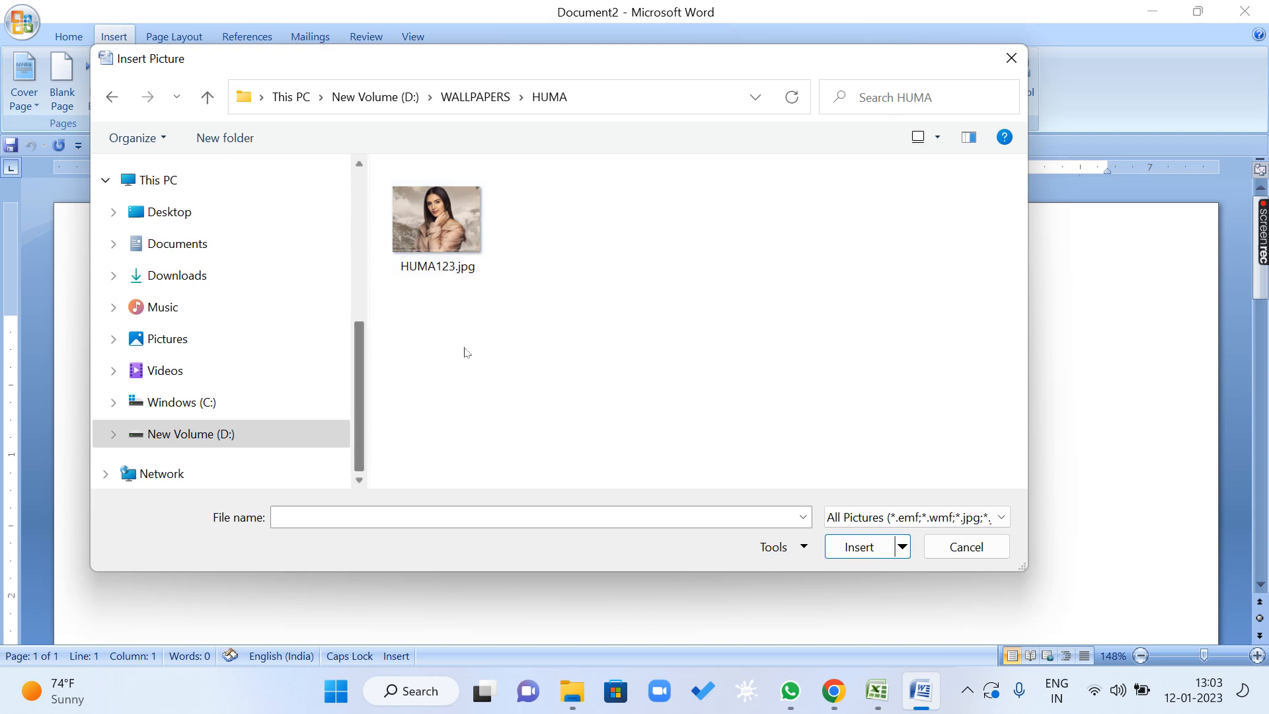
click(426, 208)
click(861, 555)
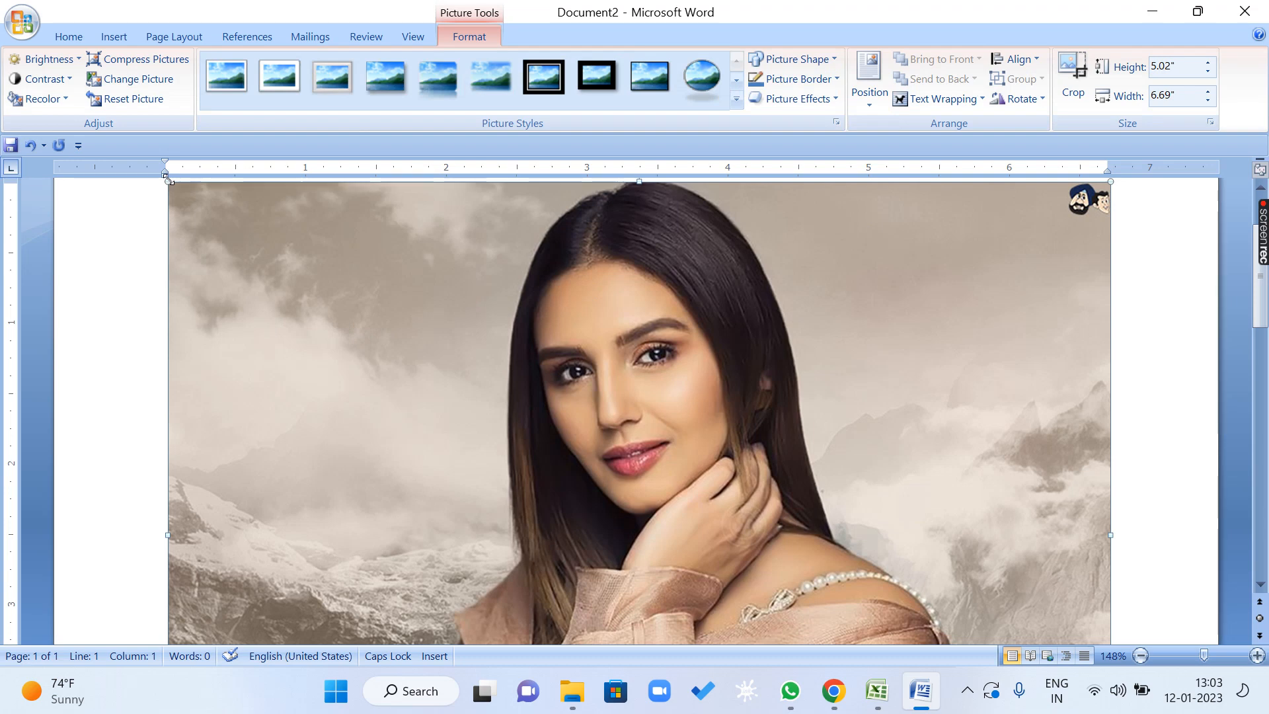
Shrink the inserted picture proportionally by its corners to about 1.79" high and 2.39" wide.
scroll(1057, 315, up, 3)
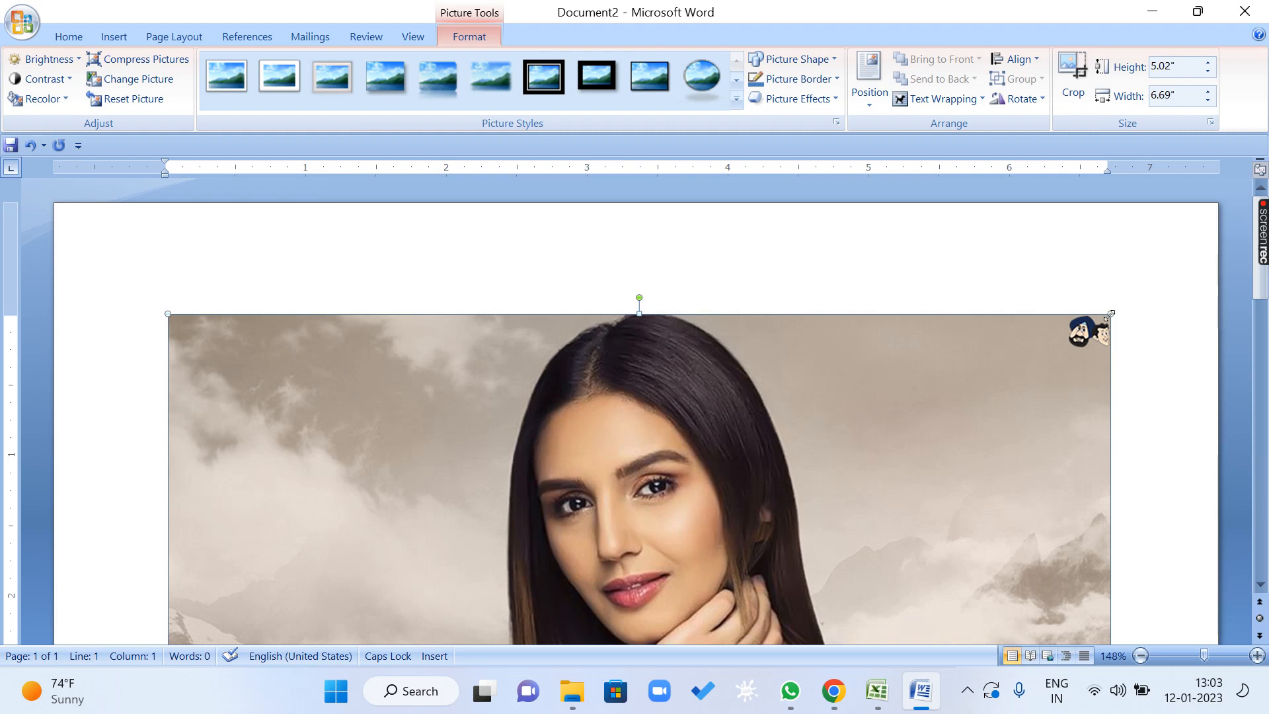
drag(1109, 314, 685, 631)
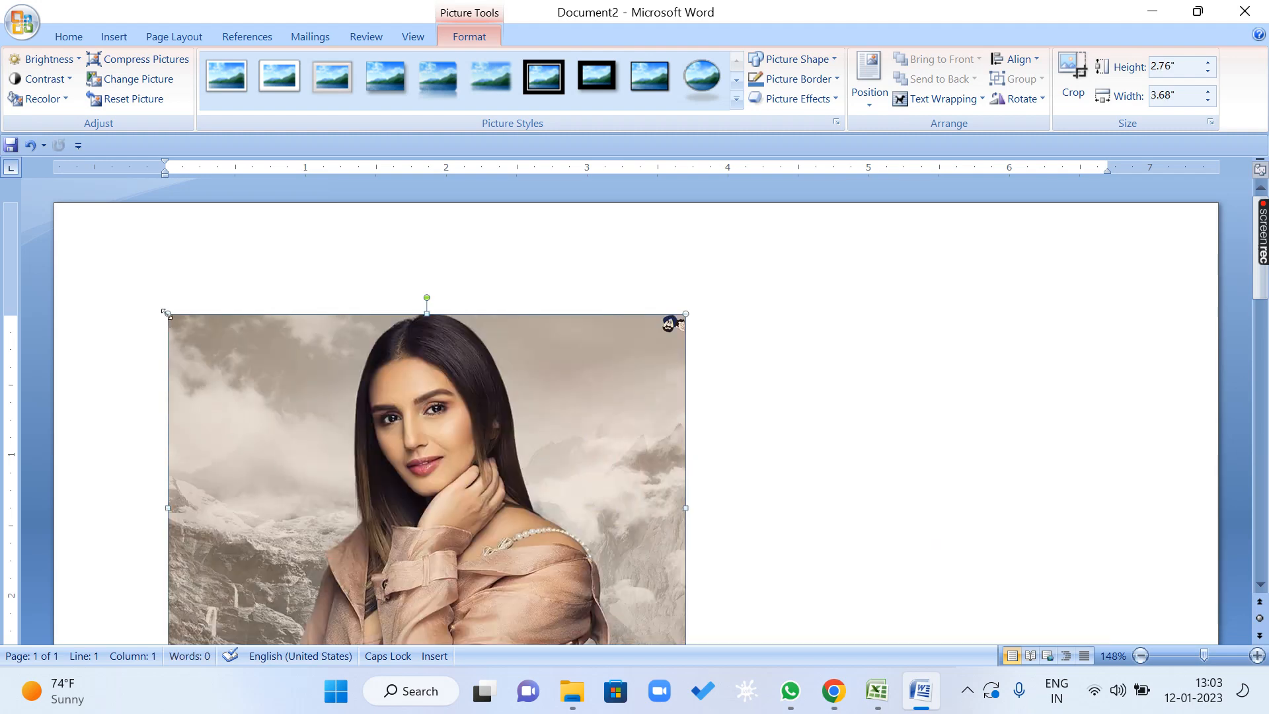
drag(168, 315, 353, 493)
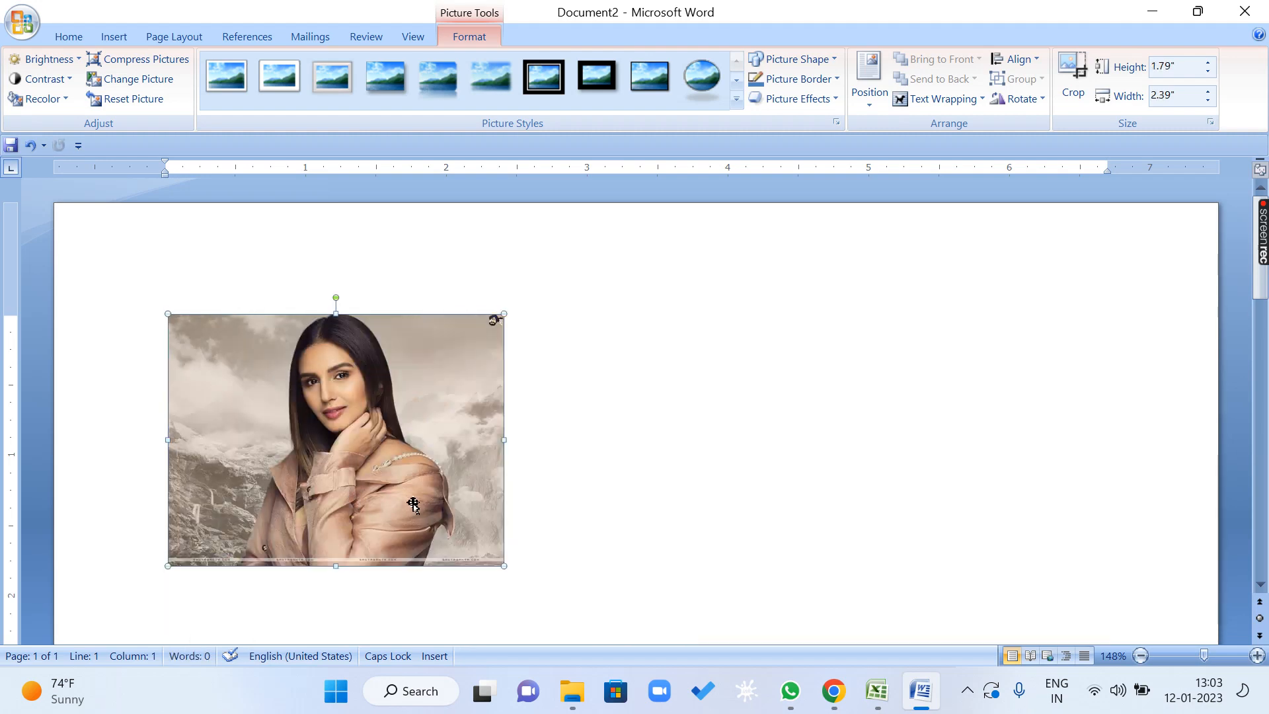
scroll(449, 416, down, 4)
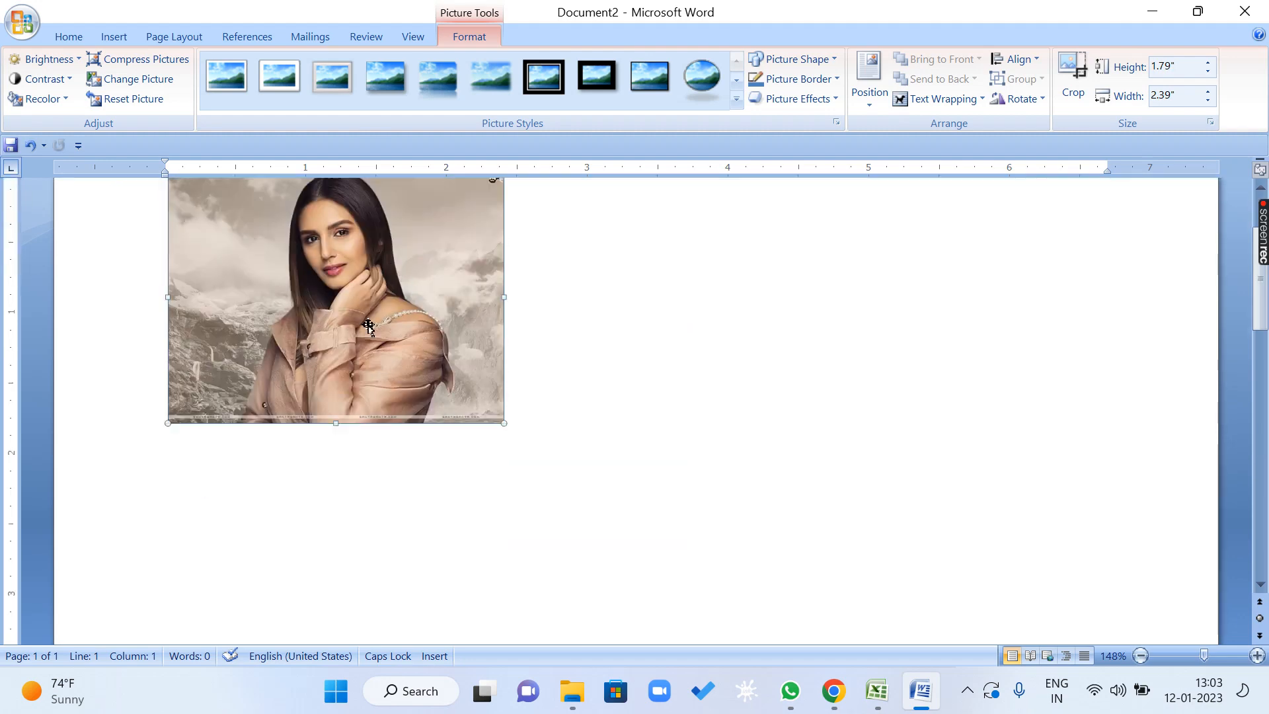
scroll(392, 344, up, 2)
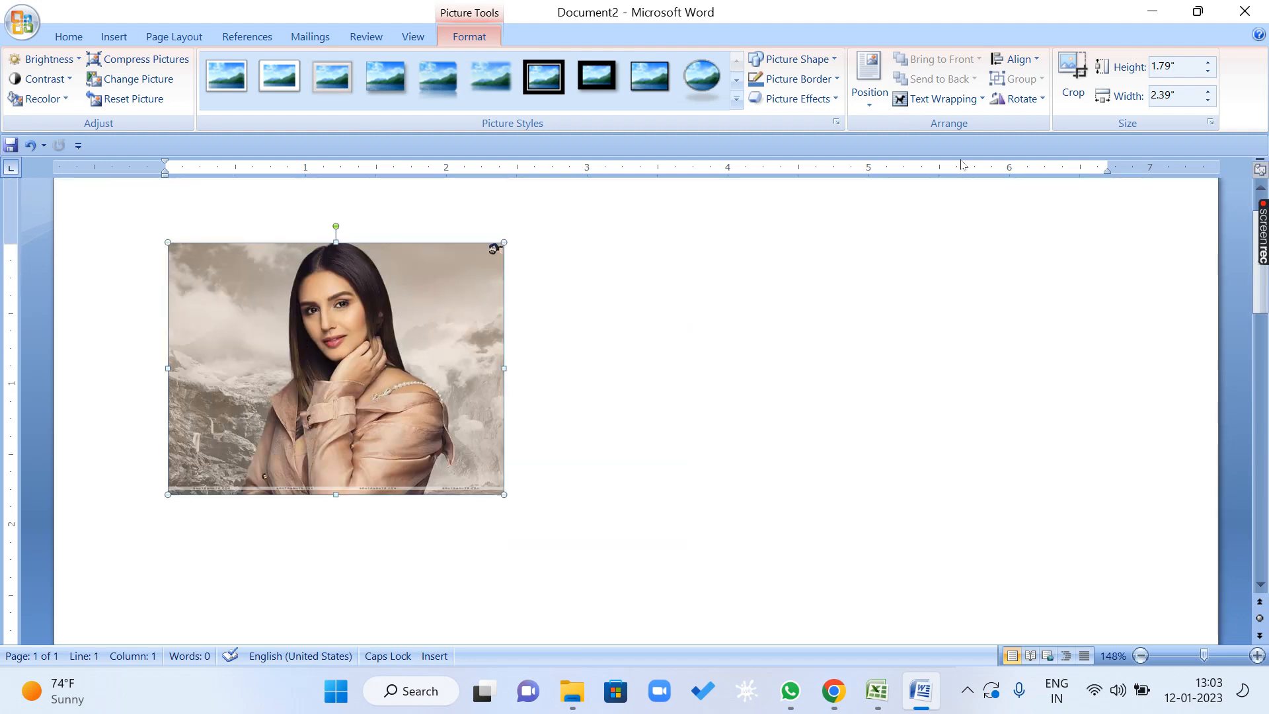
Try to move the picture across and down the page while it is in line with text.
click(968, 102)
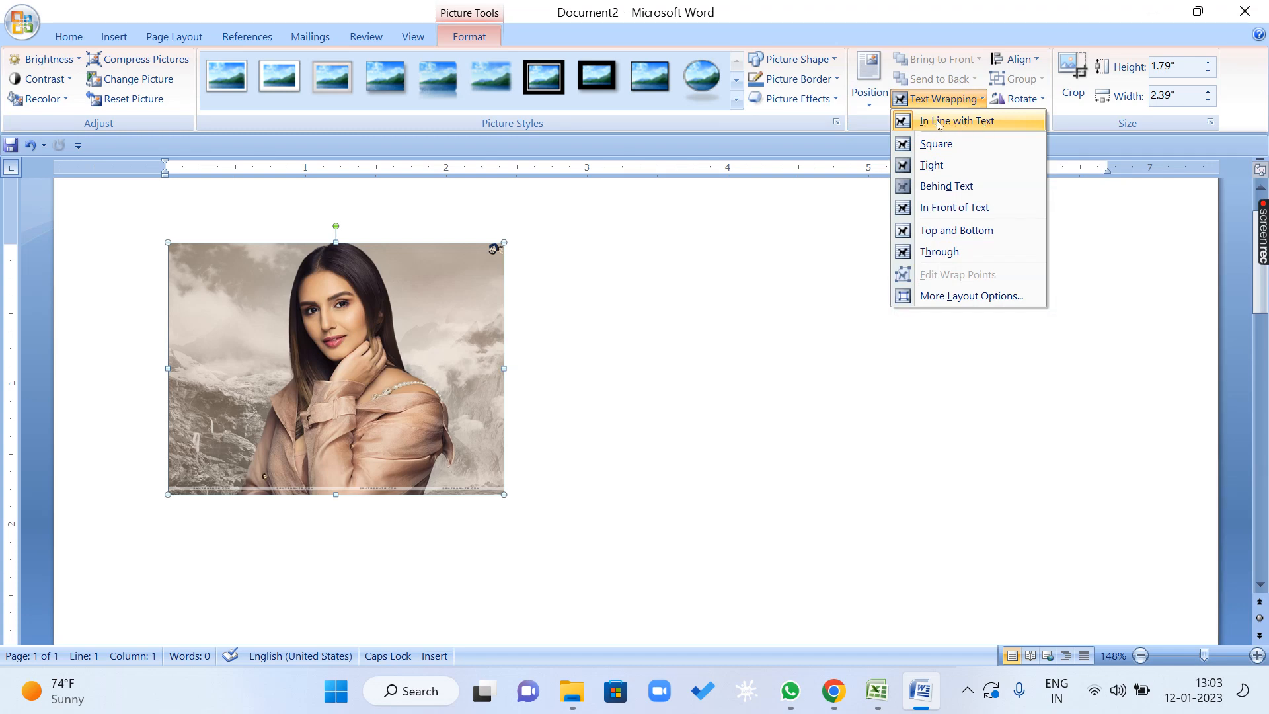
click(658, 389)
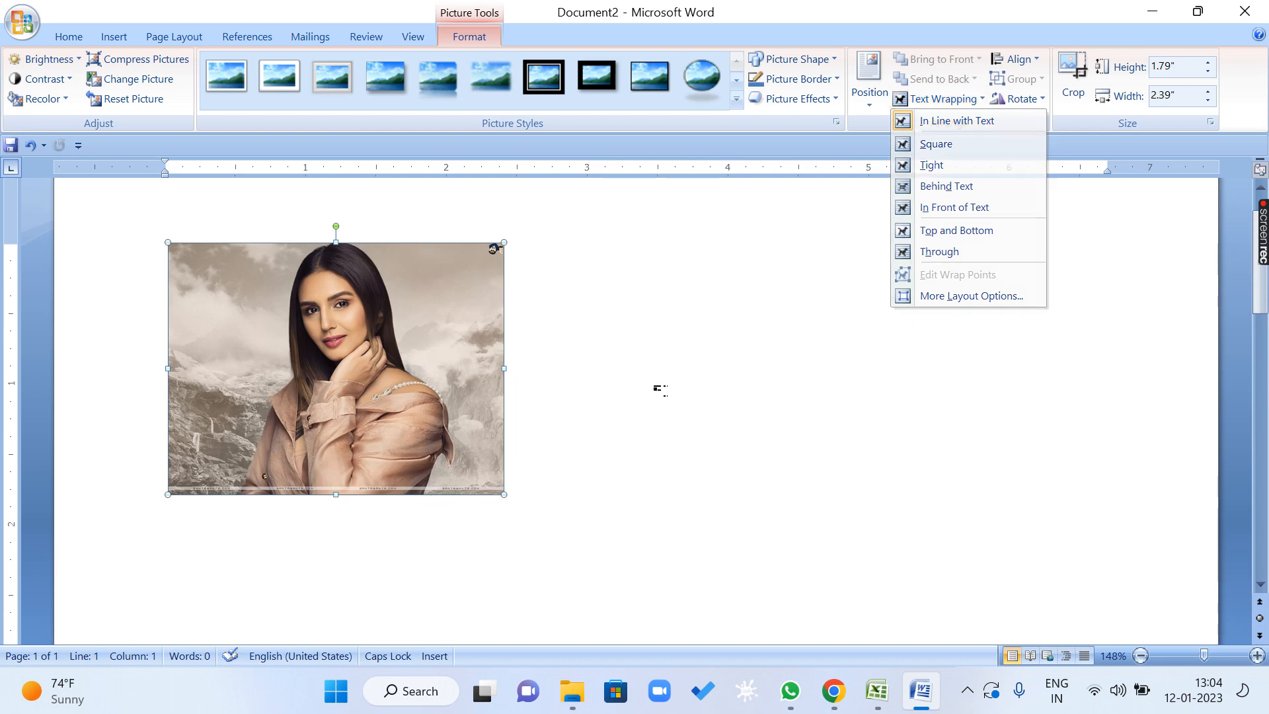
click(404, 384)
drag(403, 384, 492, 357)
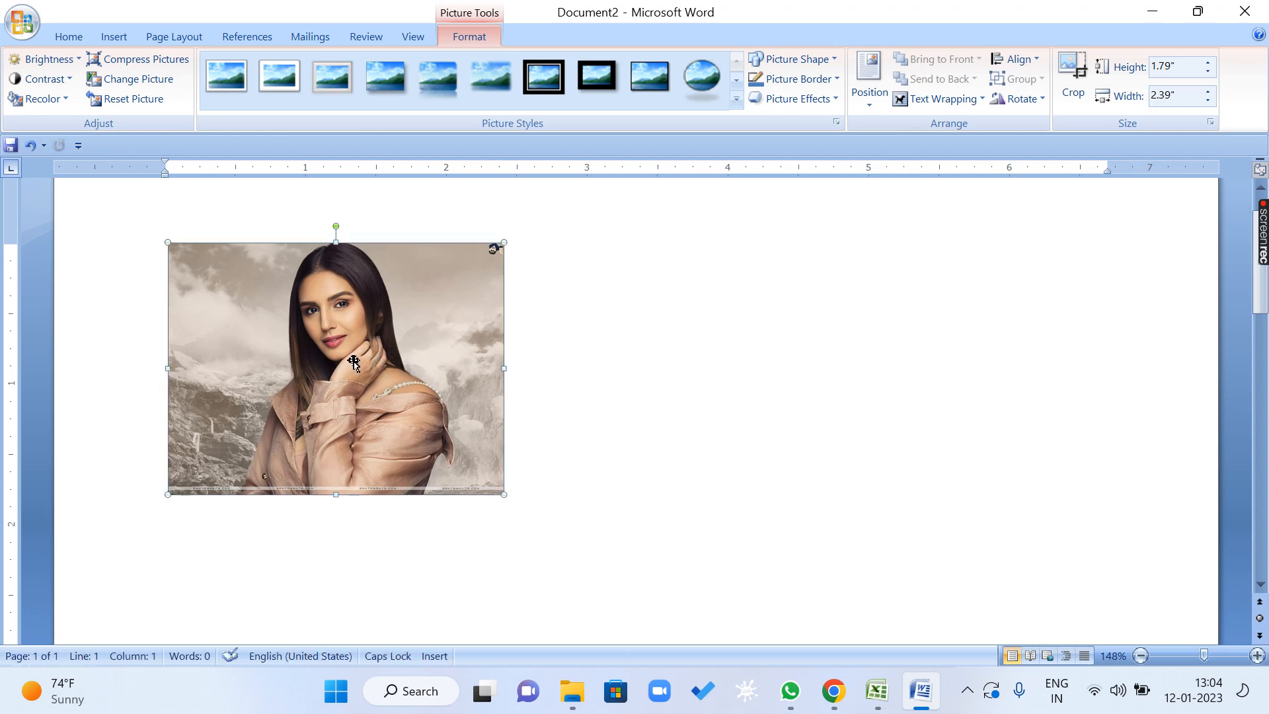
drag(360, 352, 568, 373)
drag(456, 374, 636, 395)
drag(456, 399, 824, 380)
drag(319, 398, 962, 370)
drag(371, 371, 959, 350)
scroll(350, 296, down, 2)
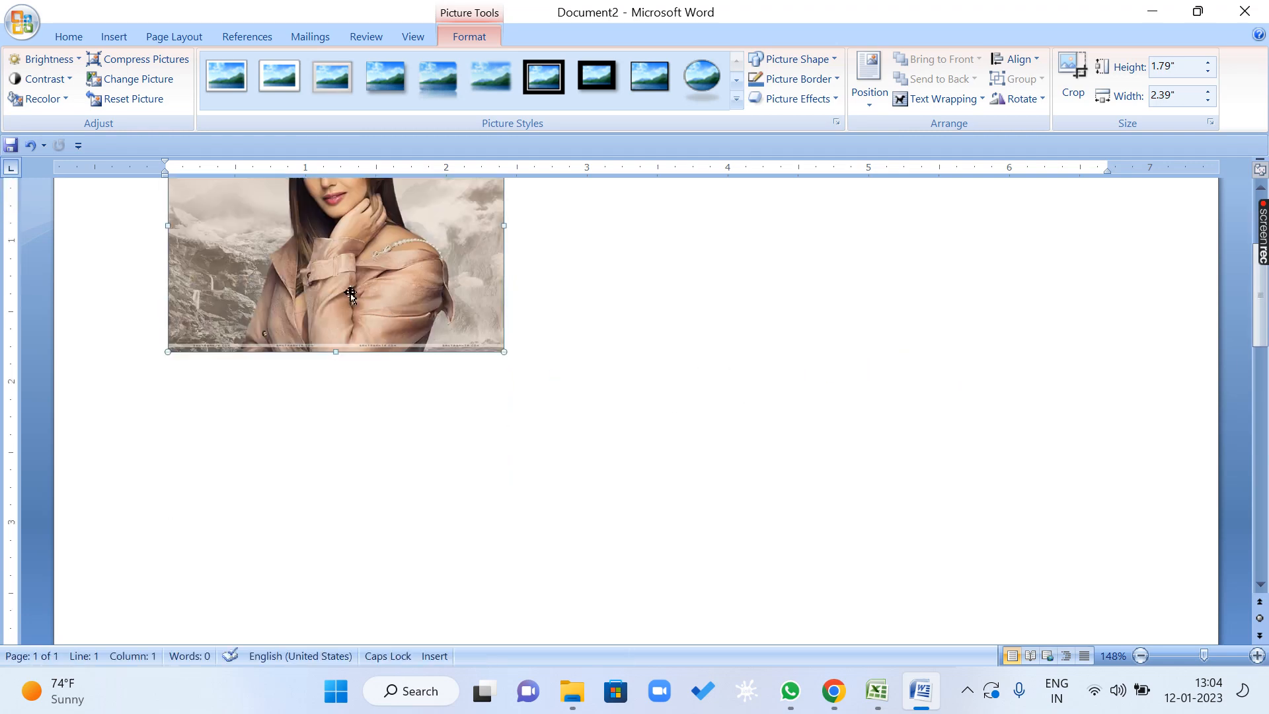
drag(257, 257, 330, 530)
drag(351, 337, 368, 437)
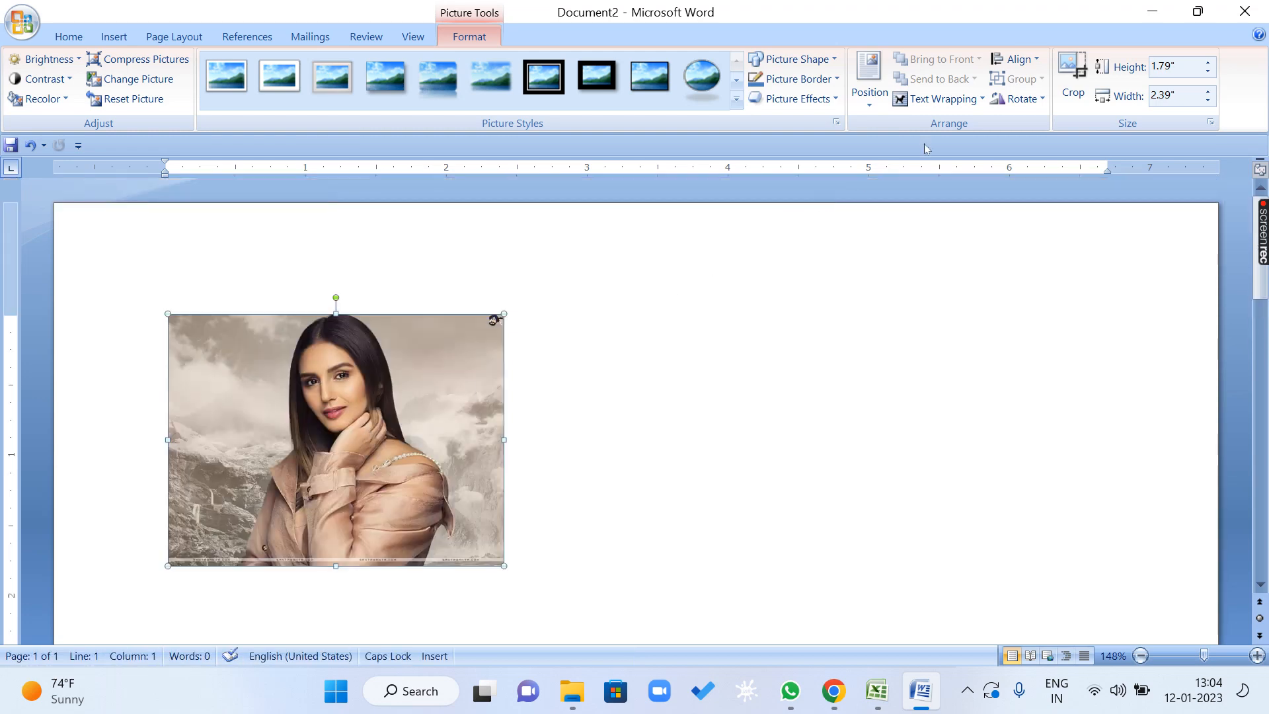
Set the picture's text wrapping to Square and move it near the page's upper-left corner.
click(938, 99)
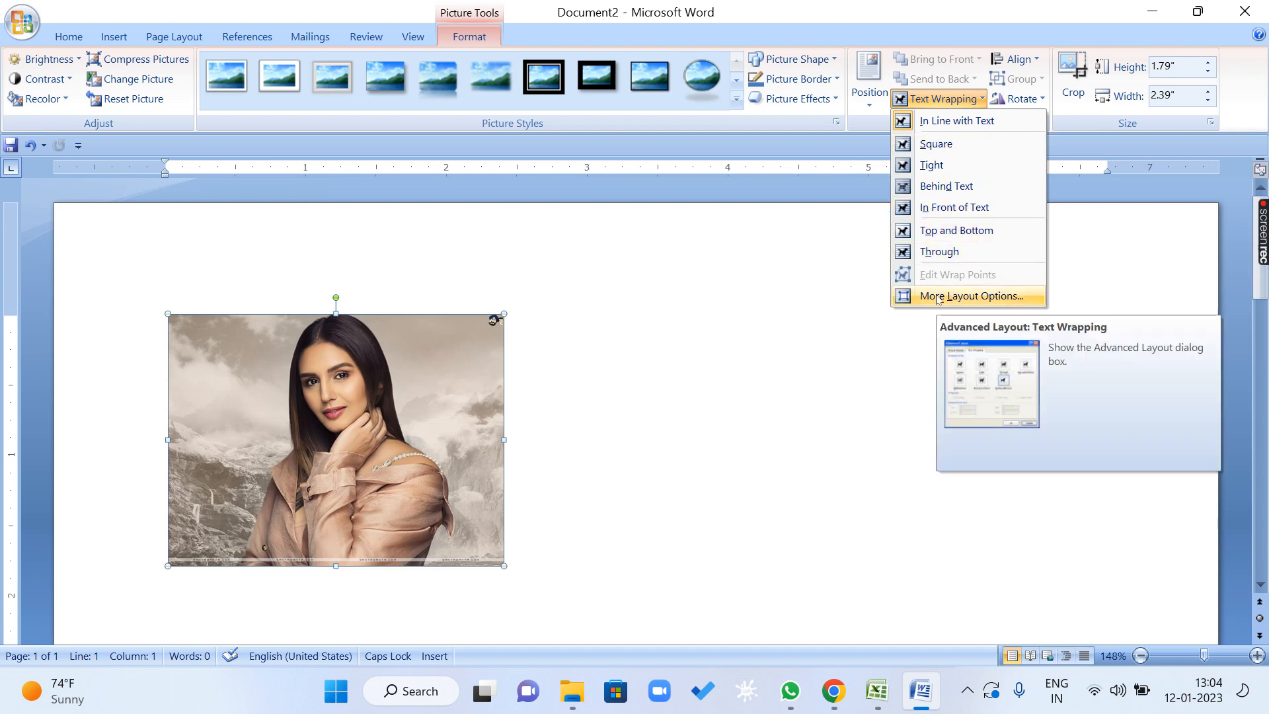
click(928, 147)
drag(458, 393, 279, 321)
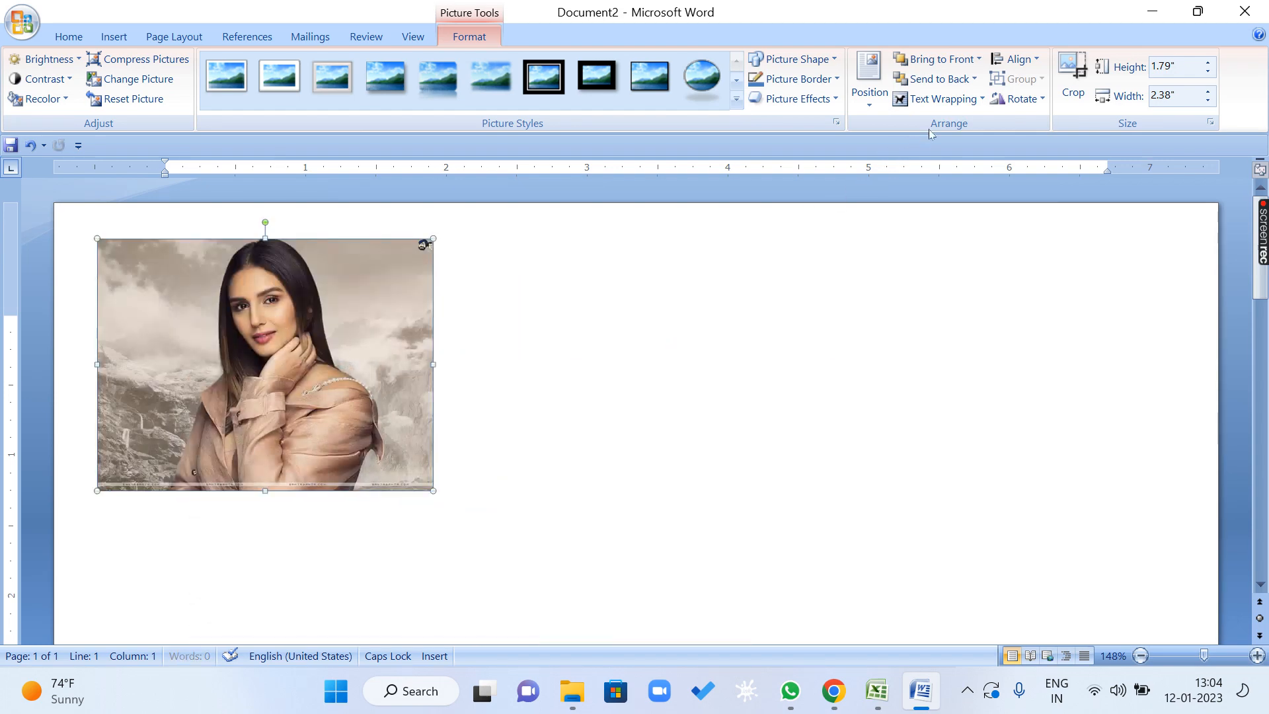
Set the picture's text wrapping back to In Line with Text and try to move it.
click(956, 106)
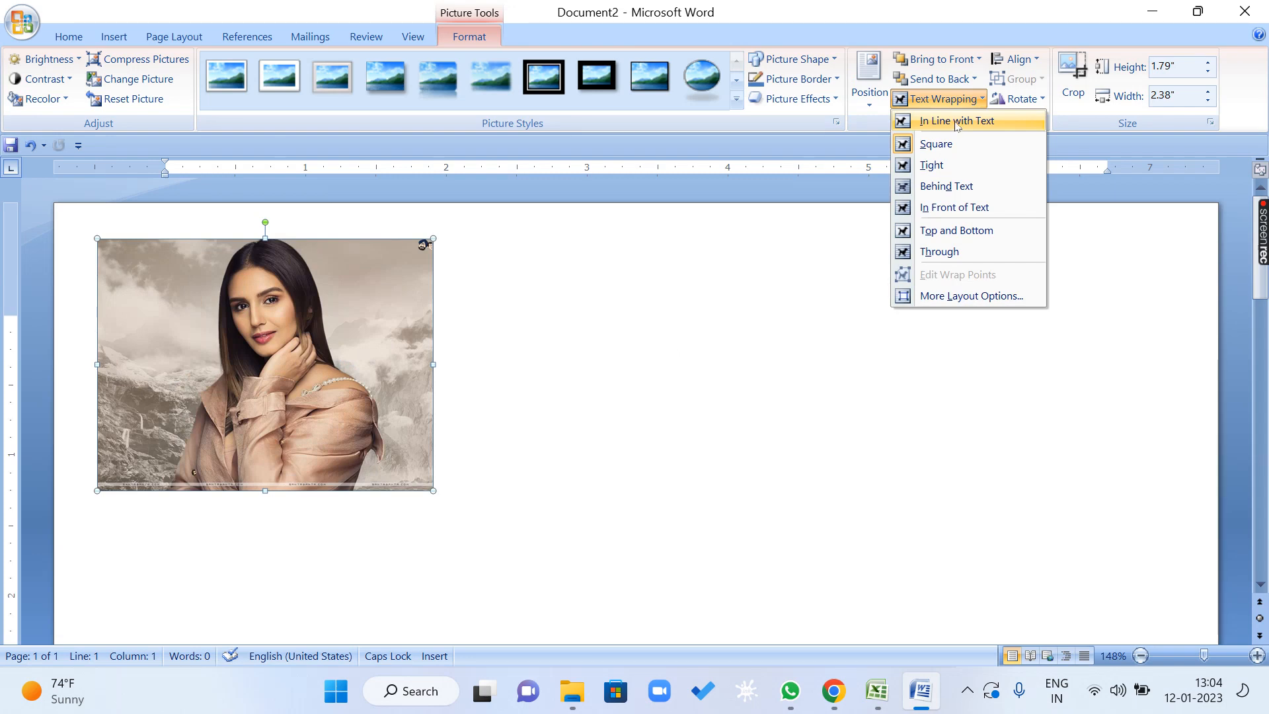
click(956, 123)
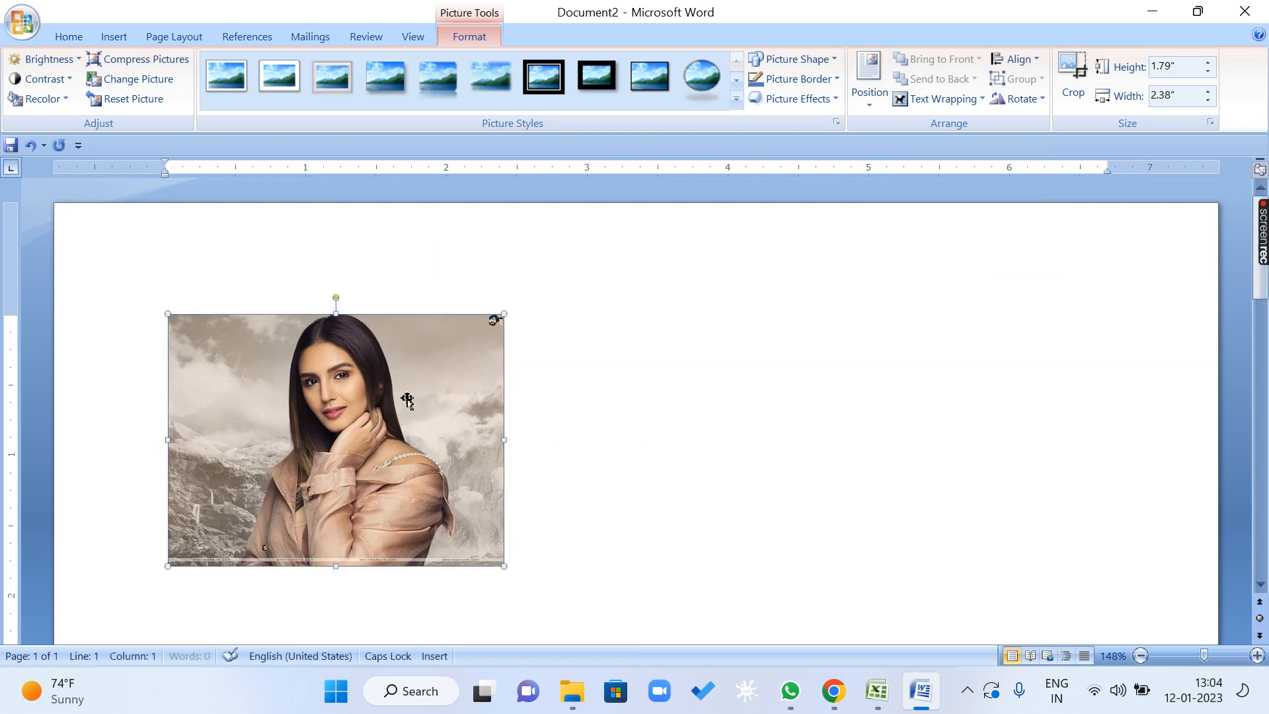
scroll(657, 370, down, 2)
drag(357, 383, 489, 421)
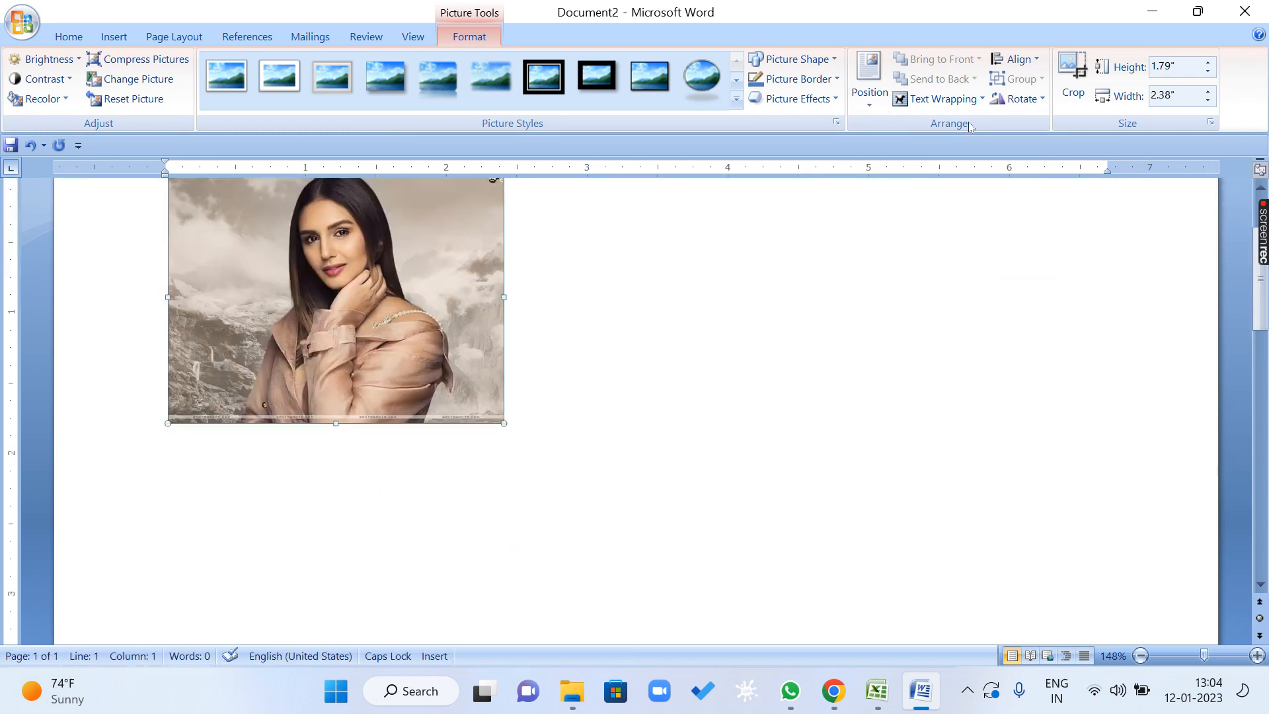
Apply Square text wrapping to the picture and move it freely to the right half of the page.
click(969, 101)
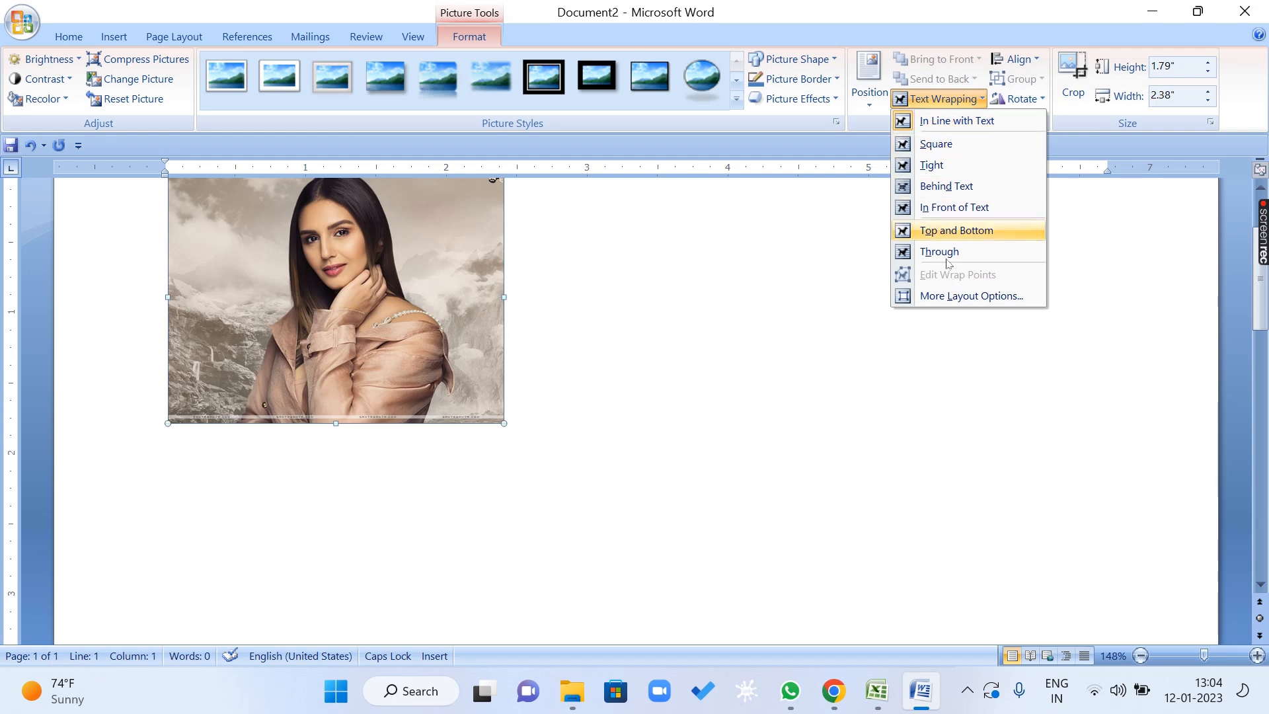
click(925, 144)
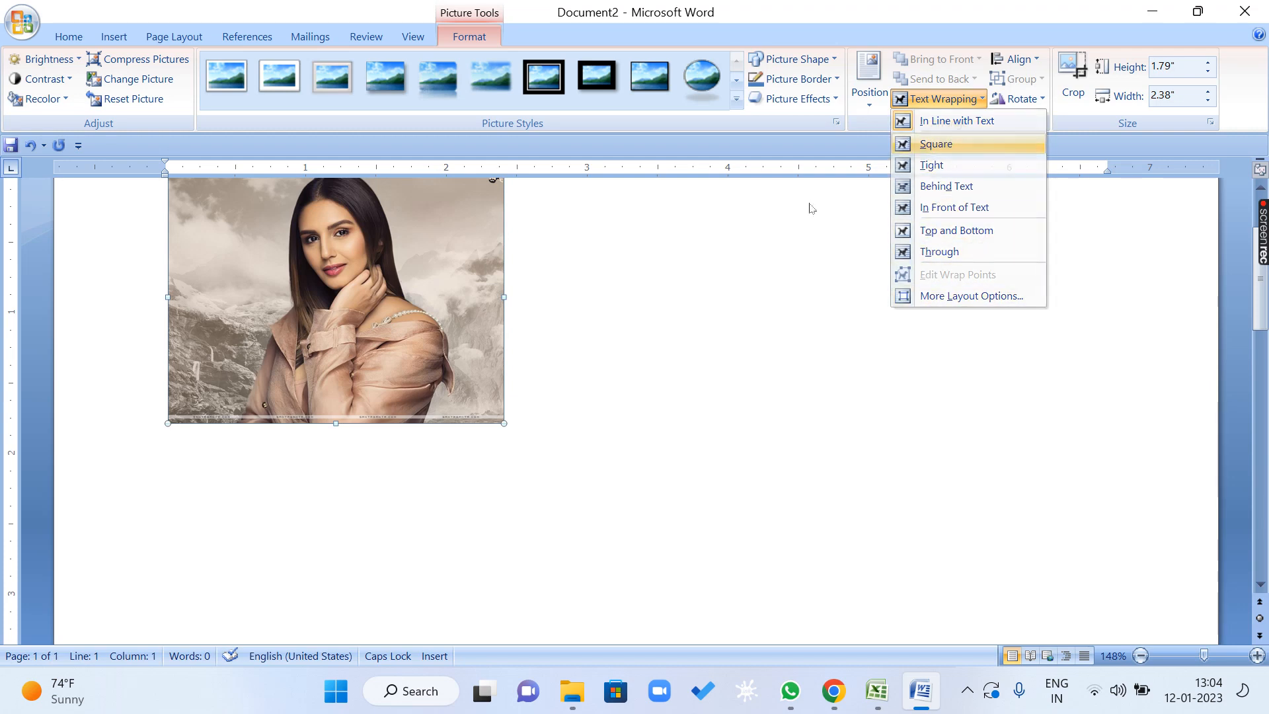
drag(413, 284, 665, 326)
drag(600, 320, 545, 487)
drag(584, 475, 805, 450)
drag(806, 439, 721, 326)
drag(733, 322, 439, 292)
click(919, 102)
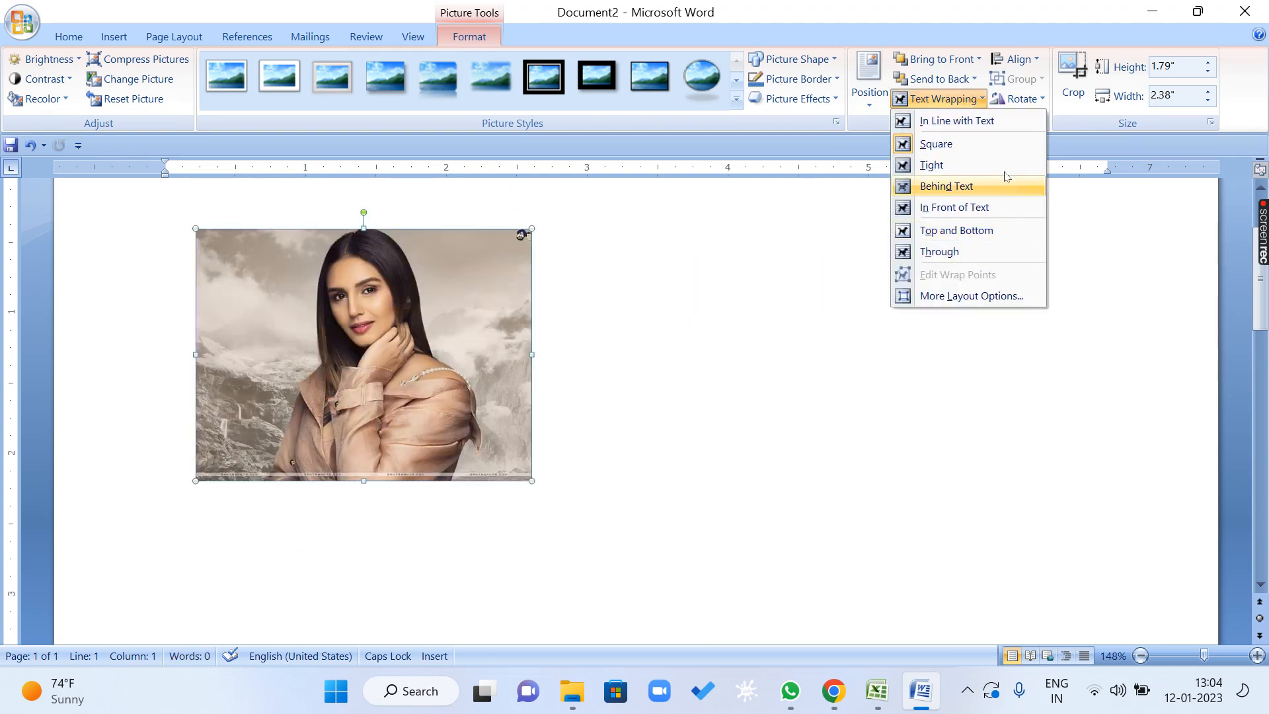
click(296, 315)
drag(296, 315, 833, 370)
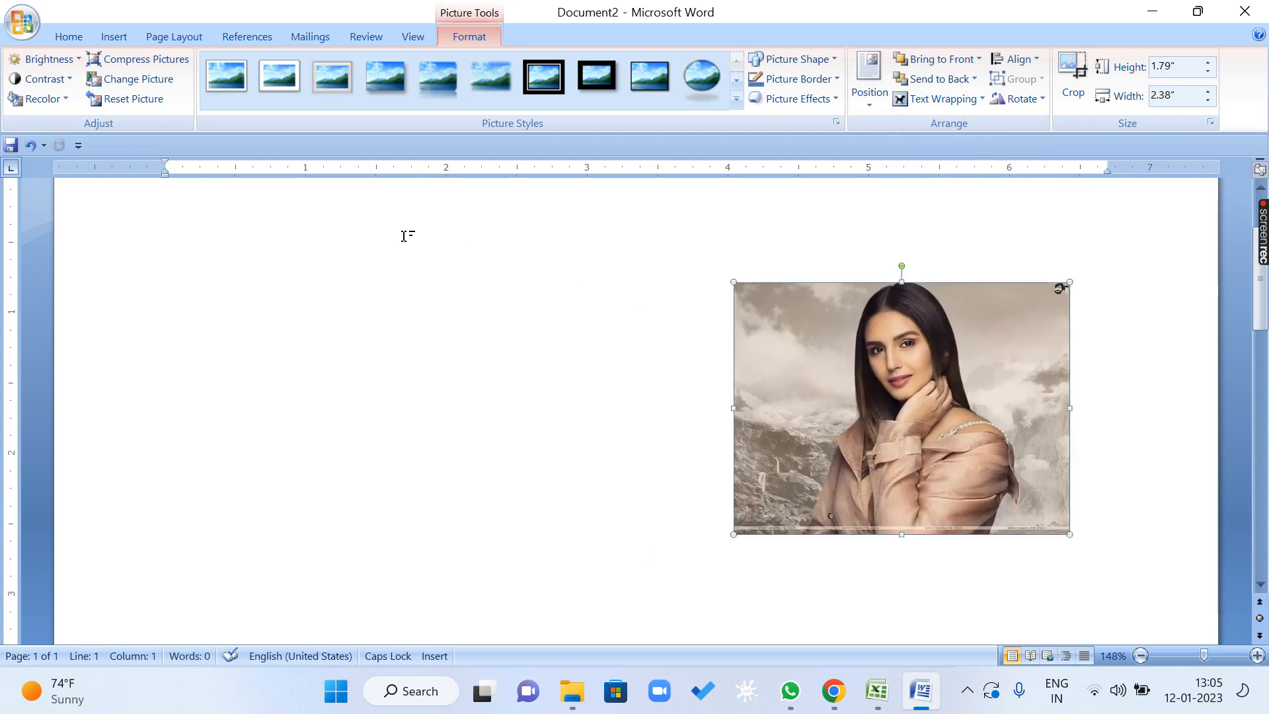
Set the picture's contrast to -40 % and its brightness to +40 %.
click(65, 69)
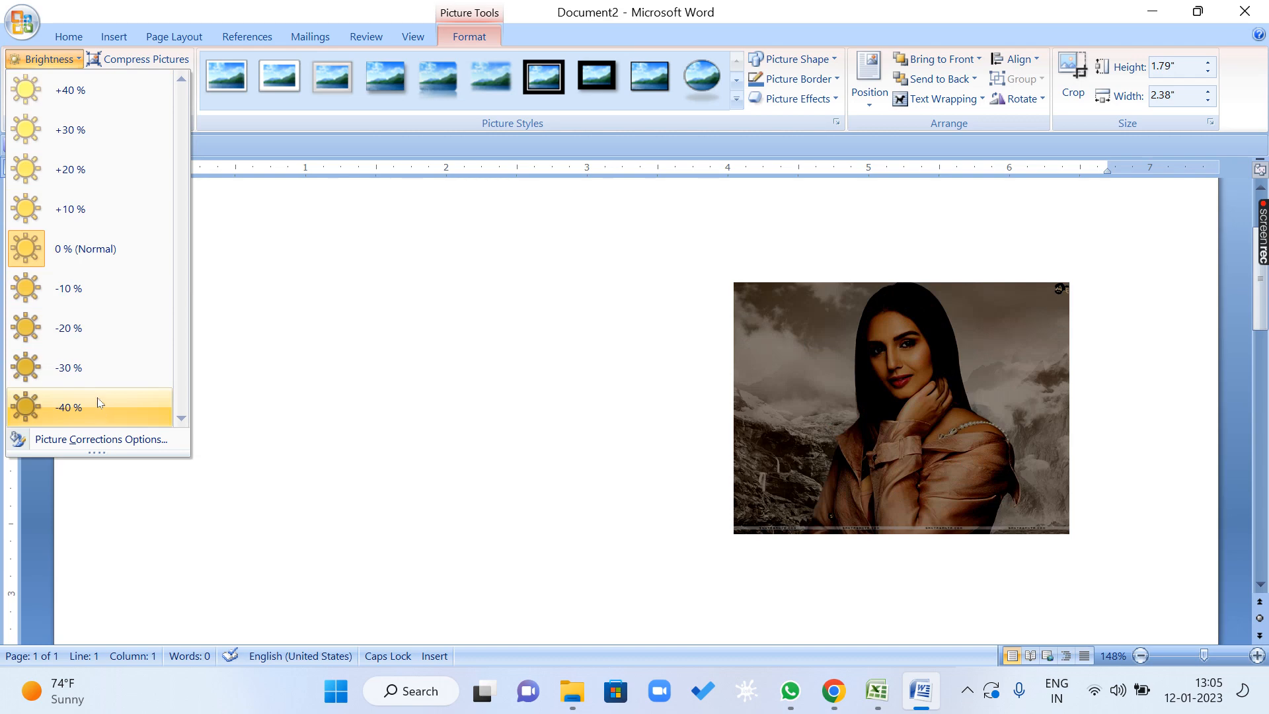
click(86, 248)
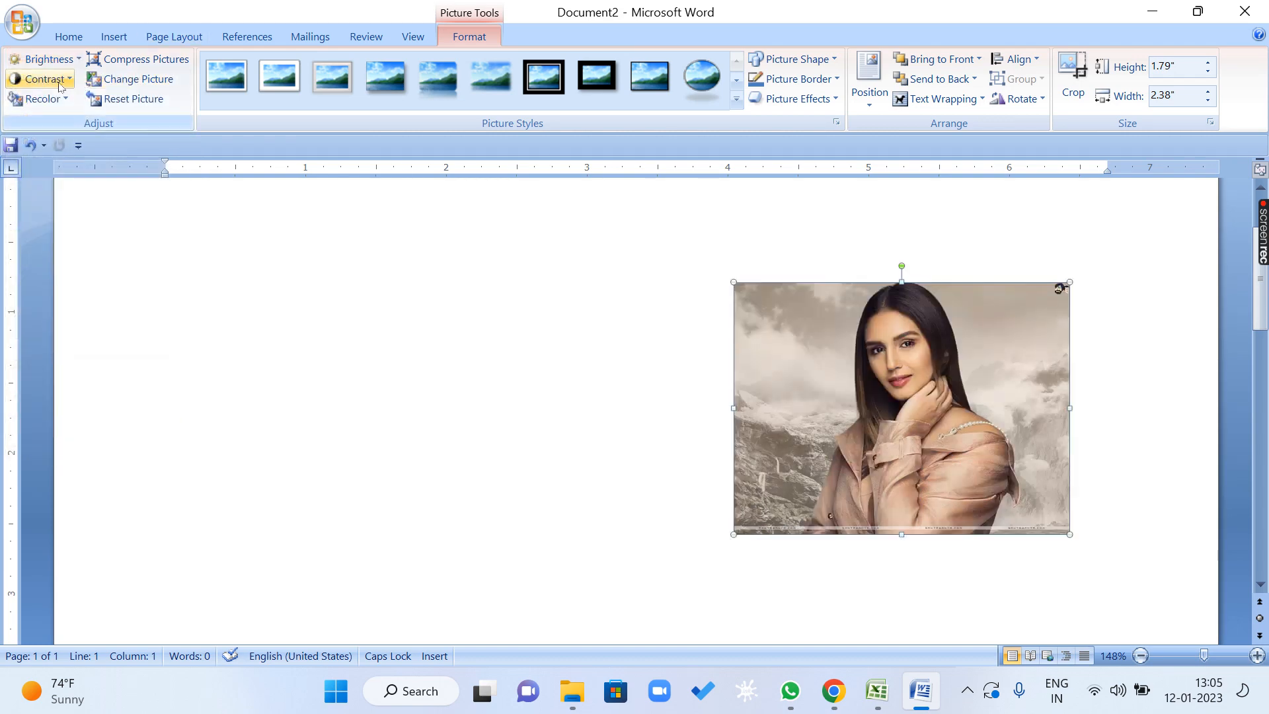
click(60, 79)
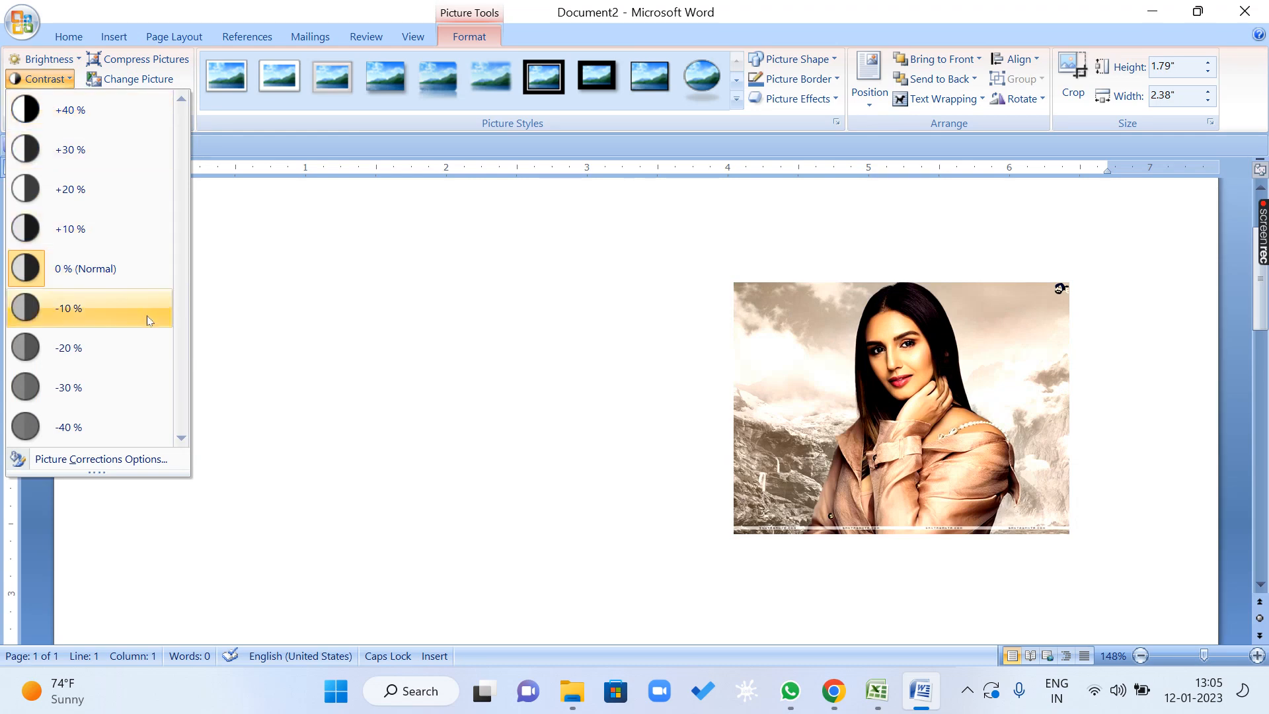
click(128, 427)
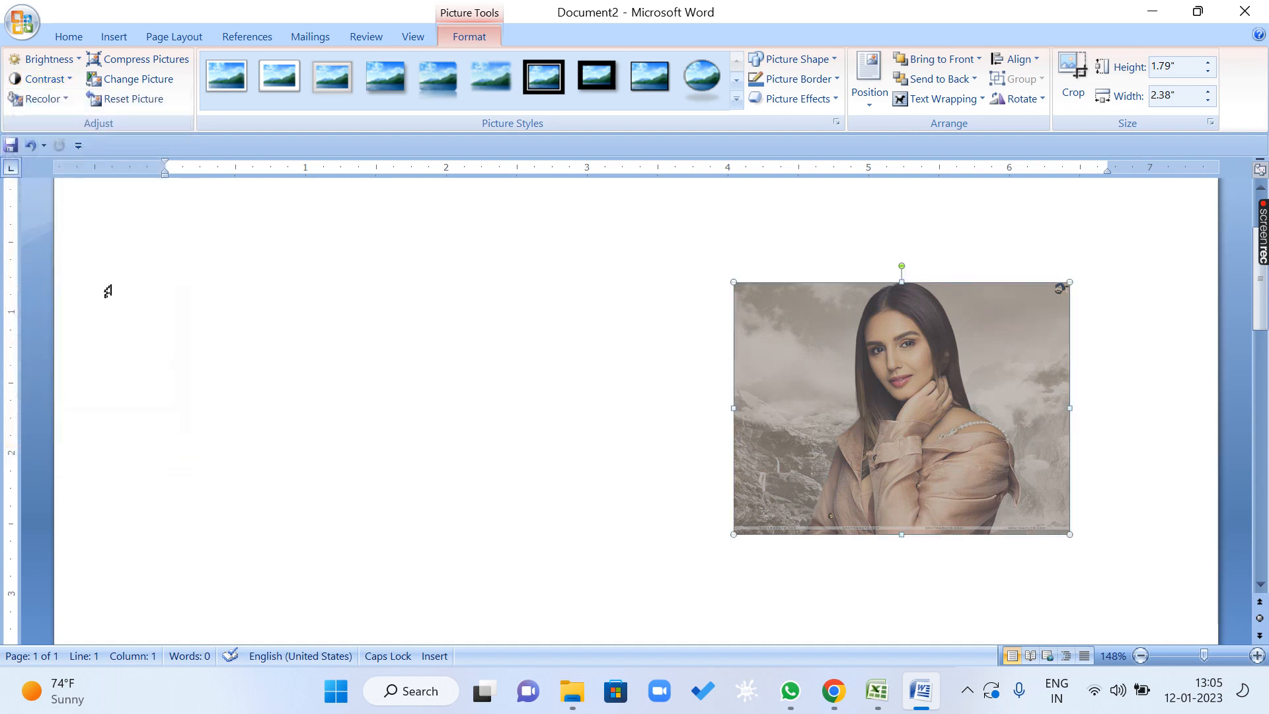
click(47, 59)
click(85, 101)
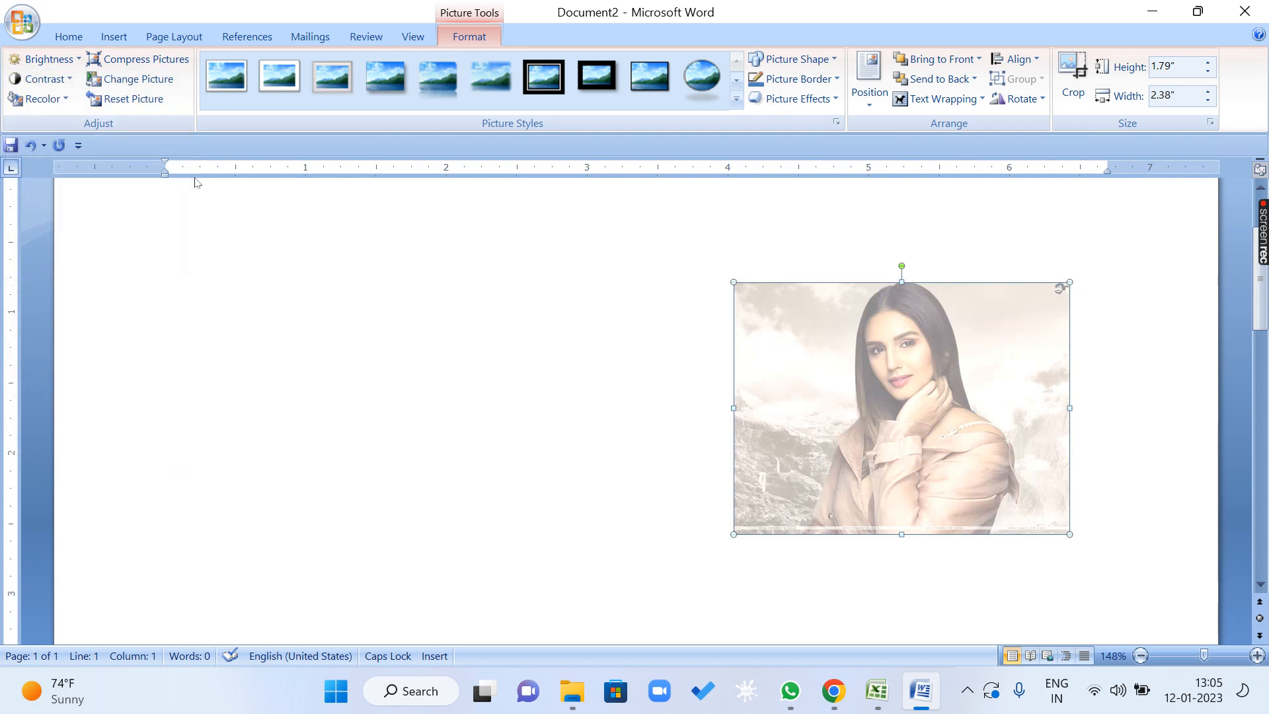
Recolor the picture with the light aqua-blue variation from the Light Variations.
click(58, 101)
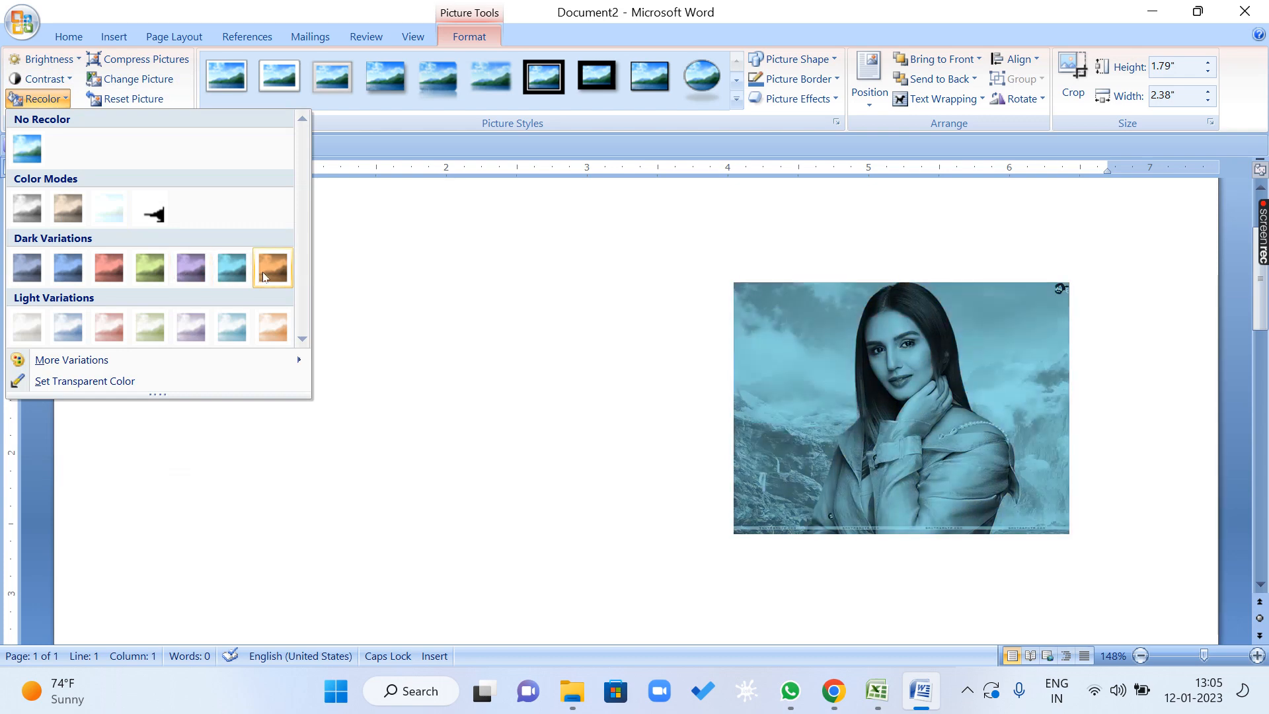
click(241, 327)
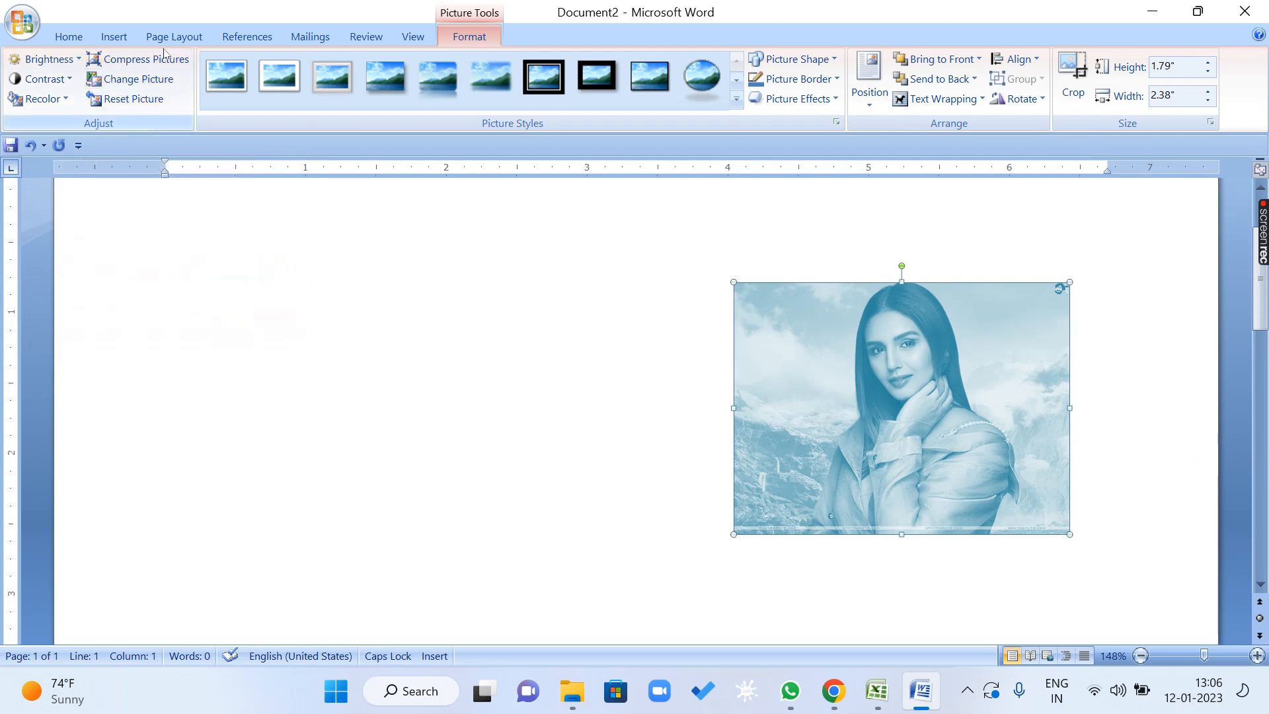
Try the Print (220 ppi), Screen (150 ppi) and E-mail (96 ppi) target outputs in the picture compression settings, closing without applying compression.
click(128, 61)
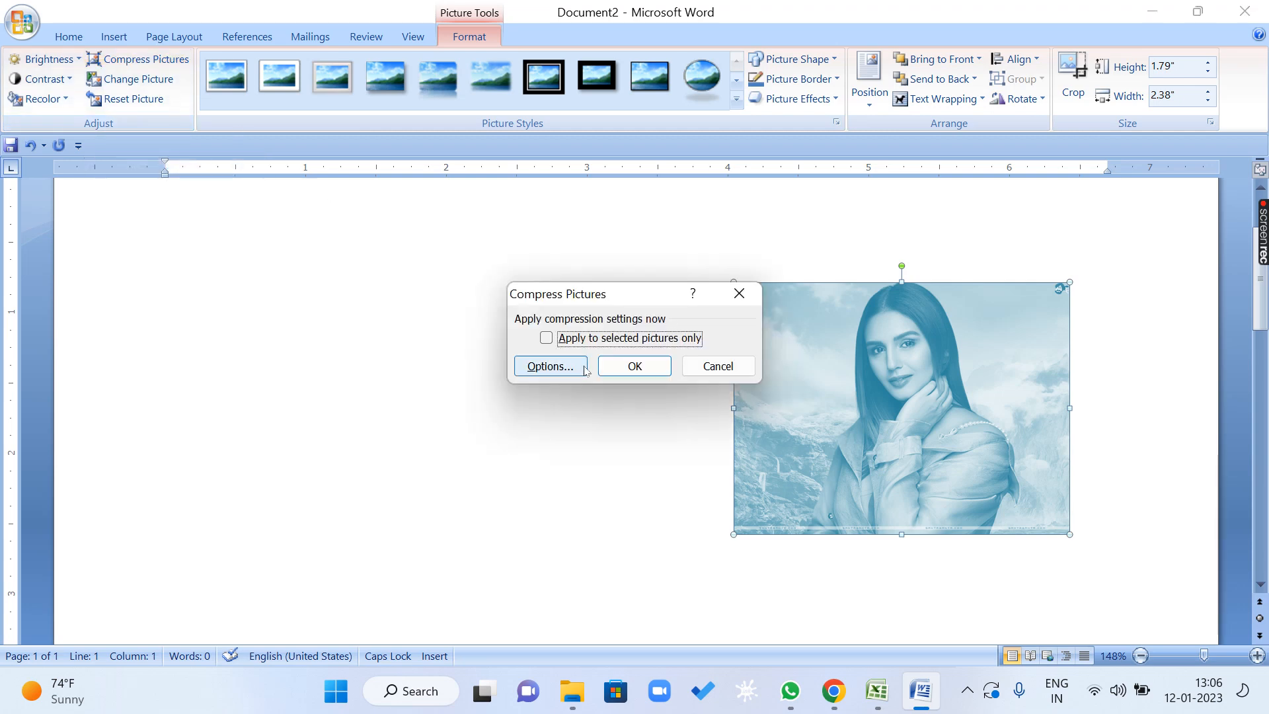
click(584, 368)
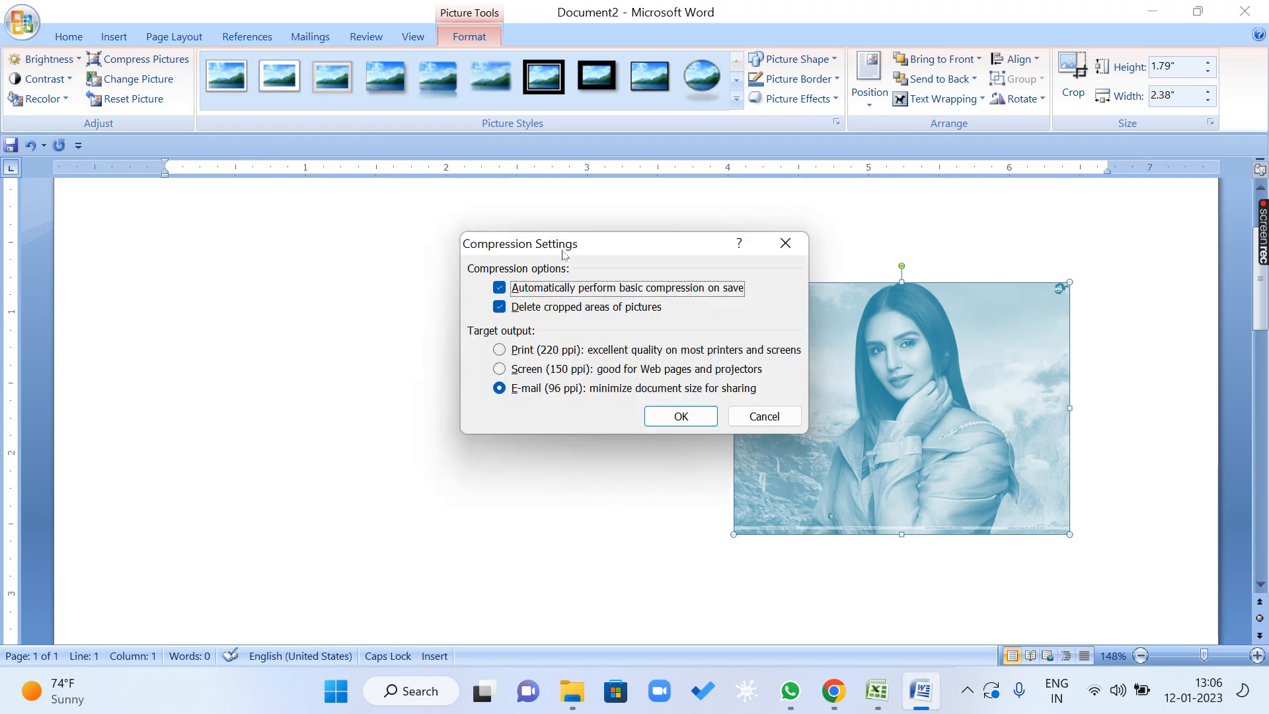
drag(563, 249, 310, 152)
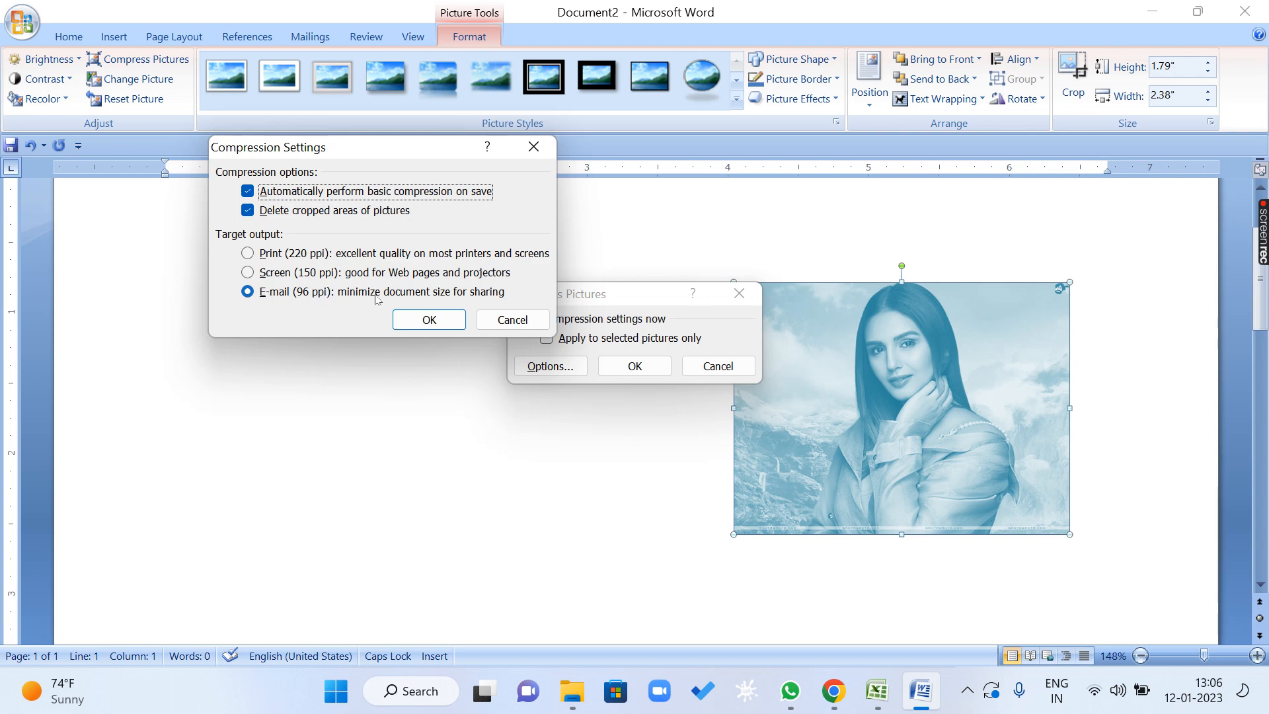
click(263, 296)
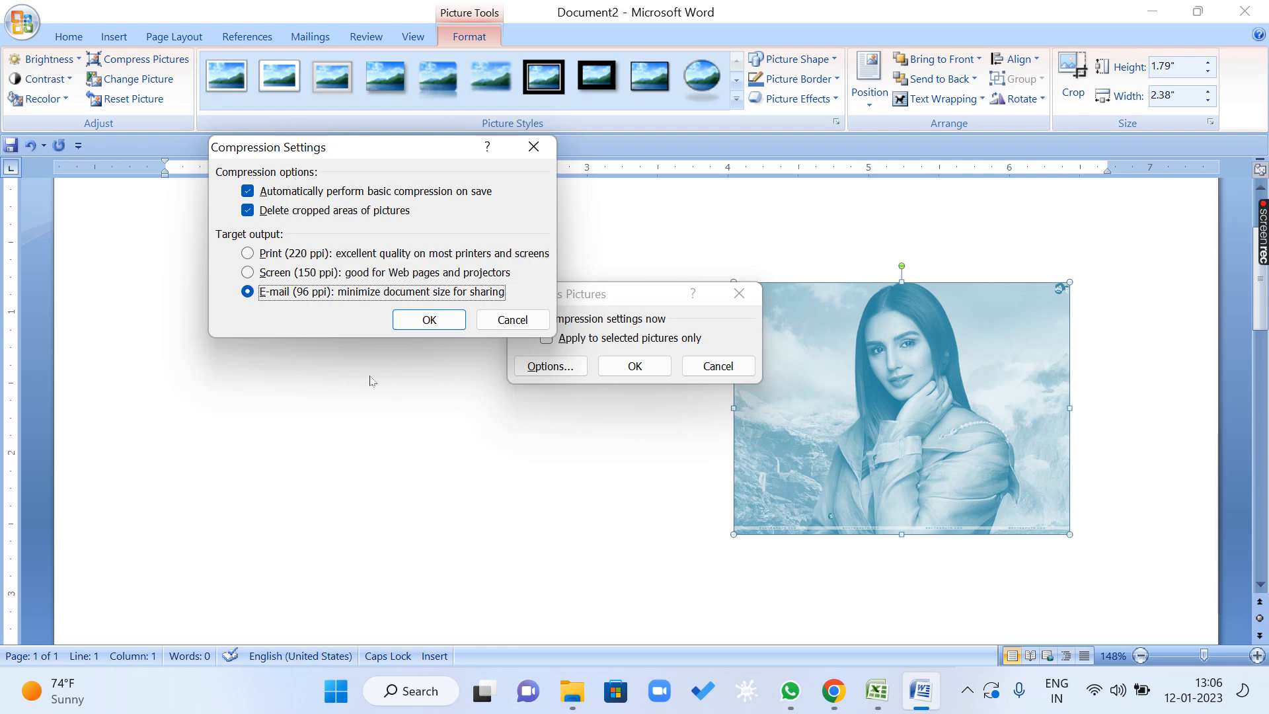
click(248, 255)
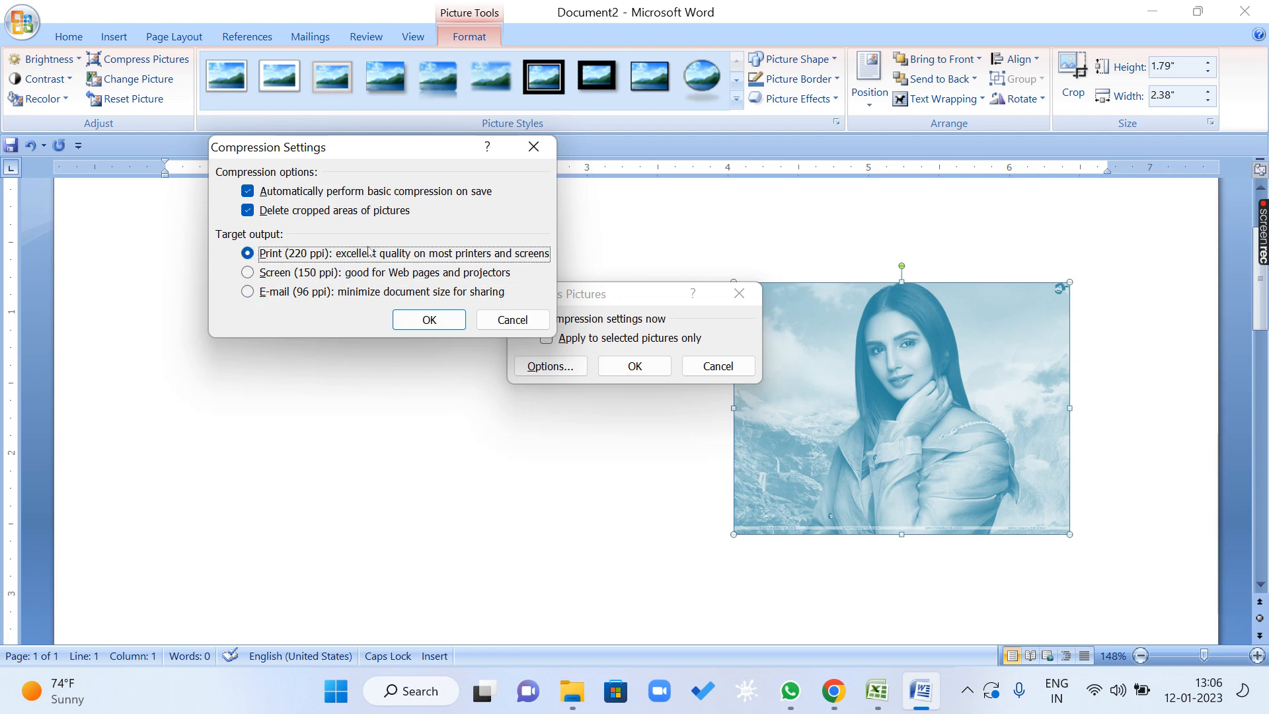
click(249, 274)
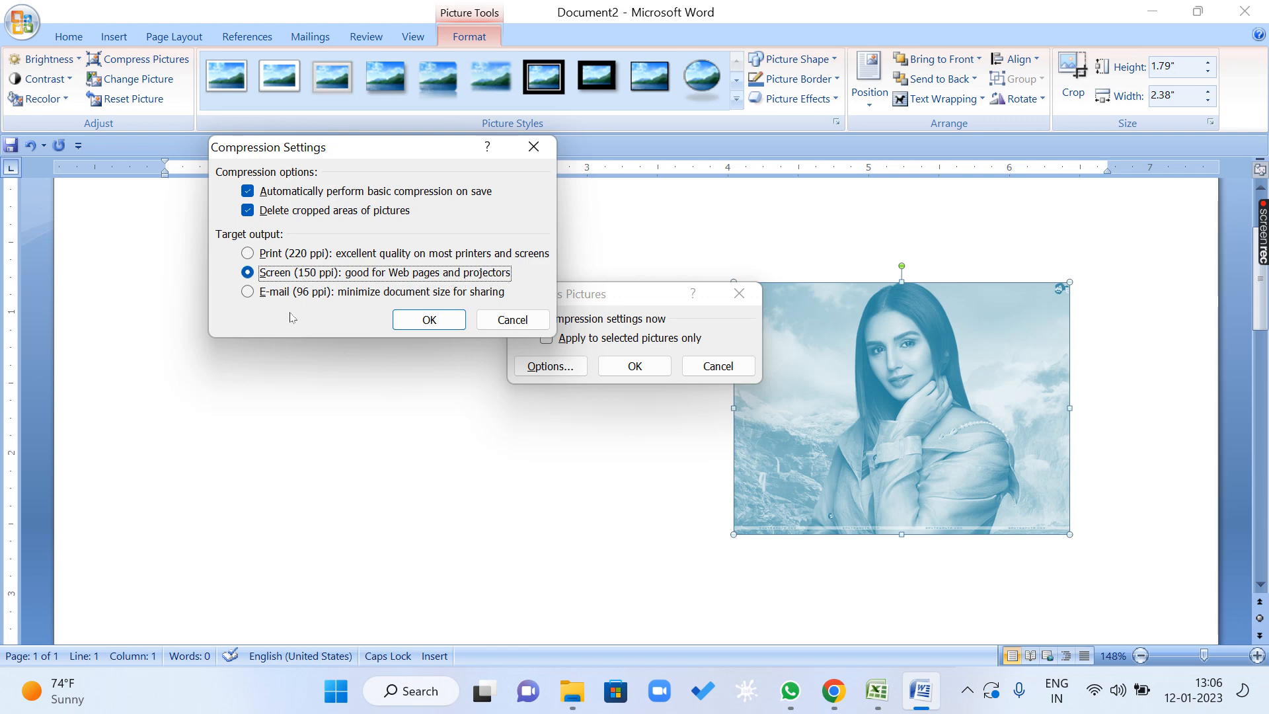
click(252, 295)
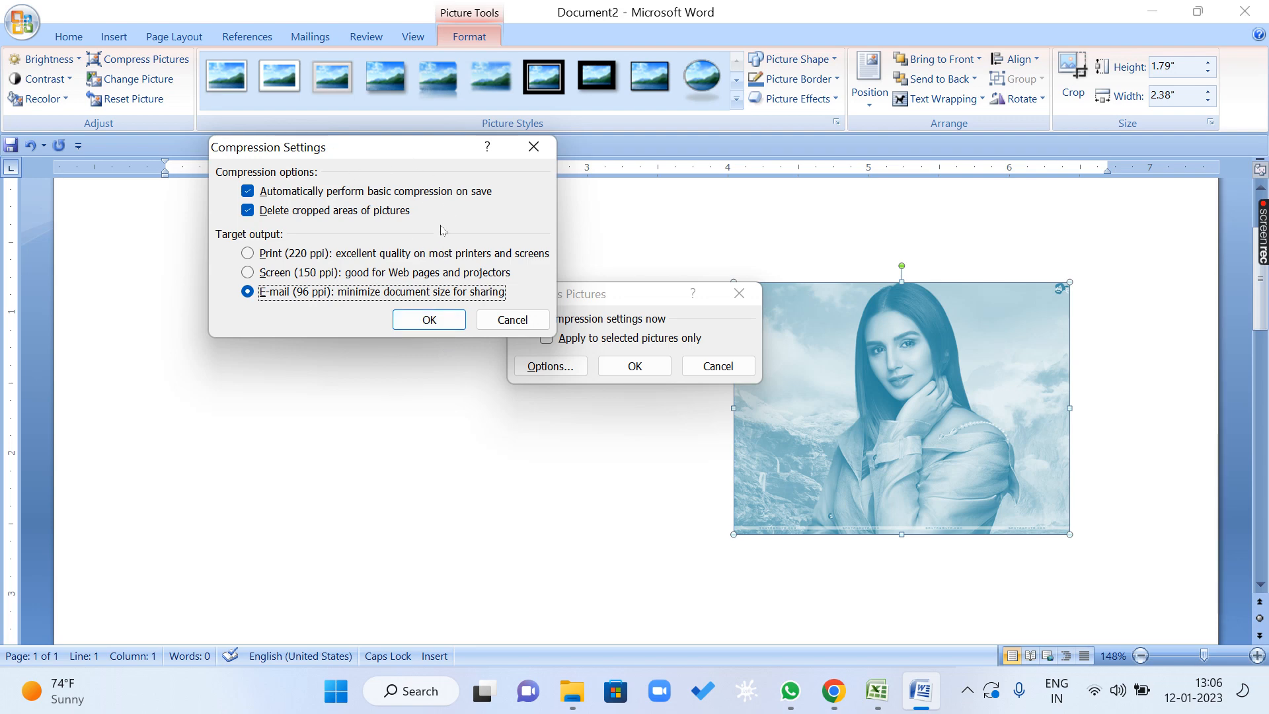
click(533, 146)
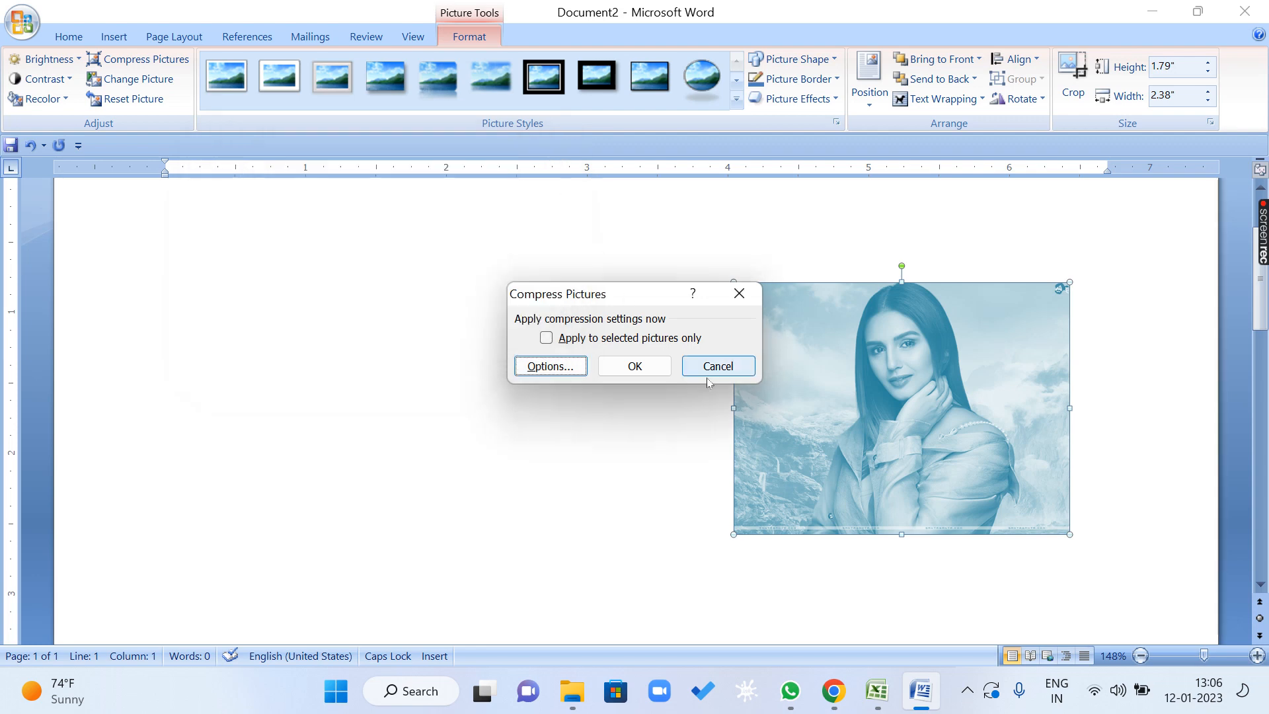
click(718, 366)
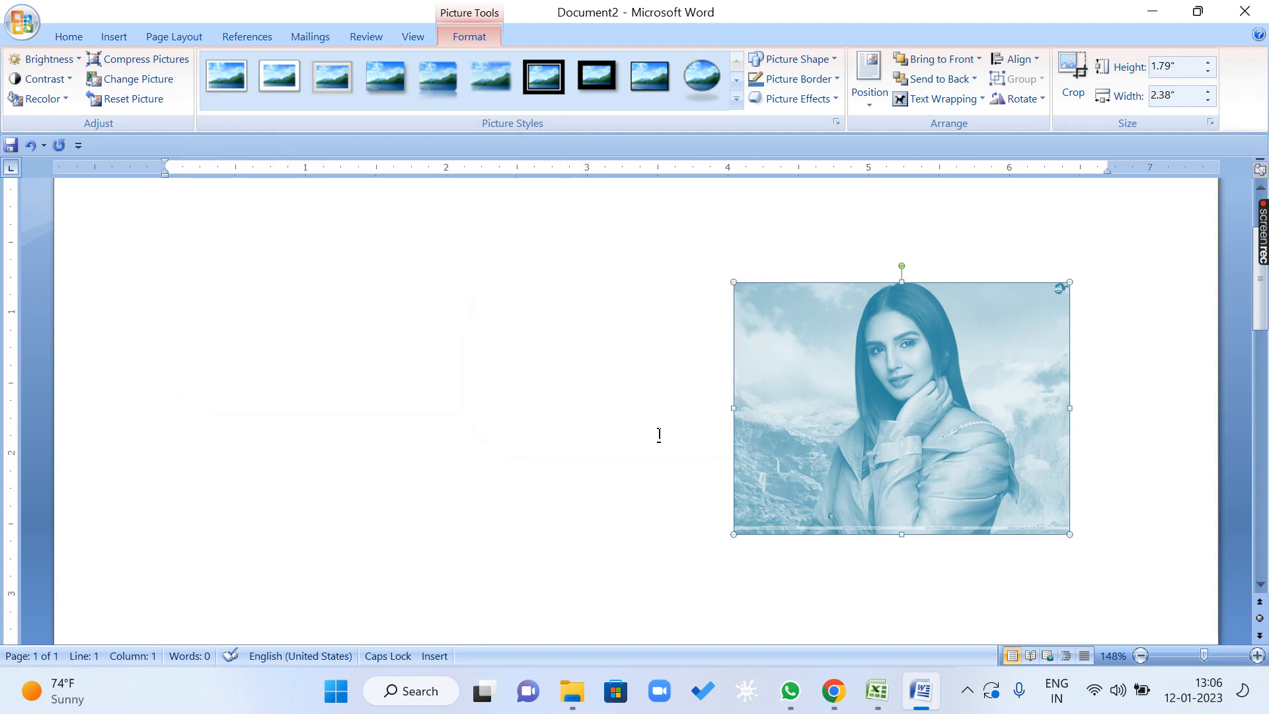
Replace the picture with the one from the AARTI_CHABARIYA folder in WALLPAPERS.
click(165, 83)
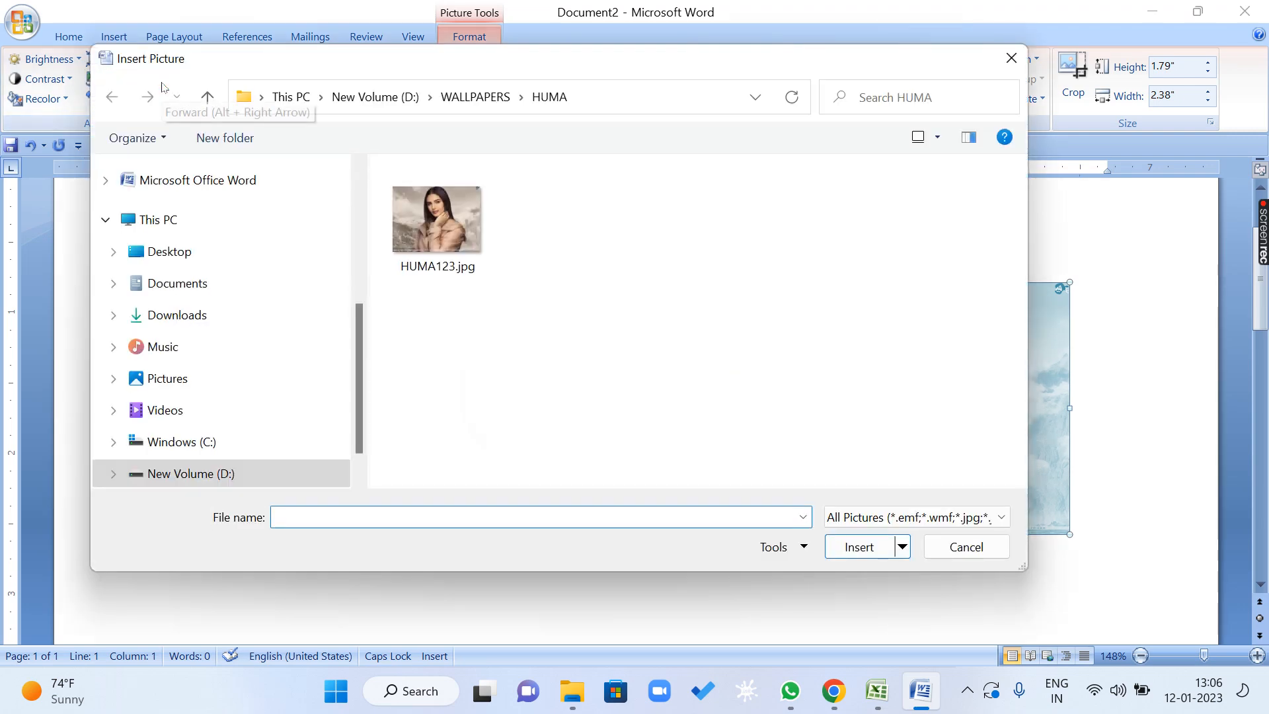
click(207, 97)
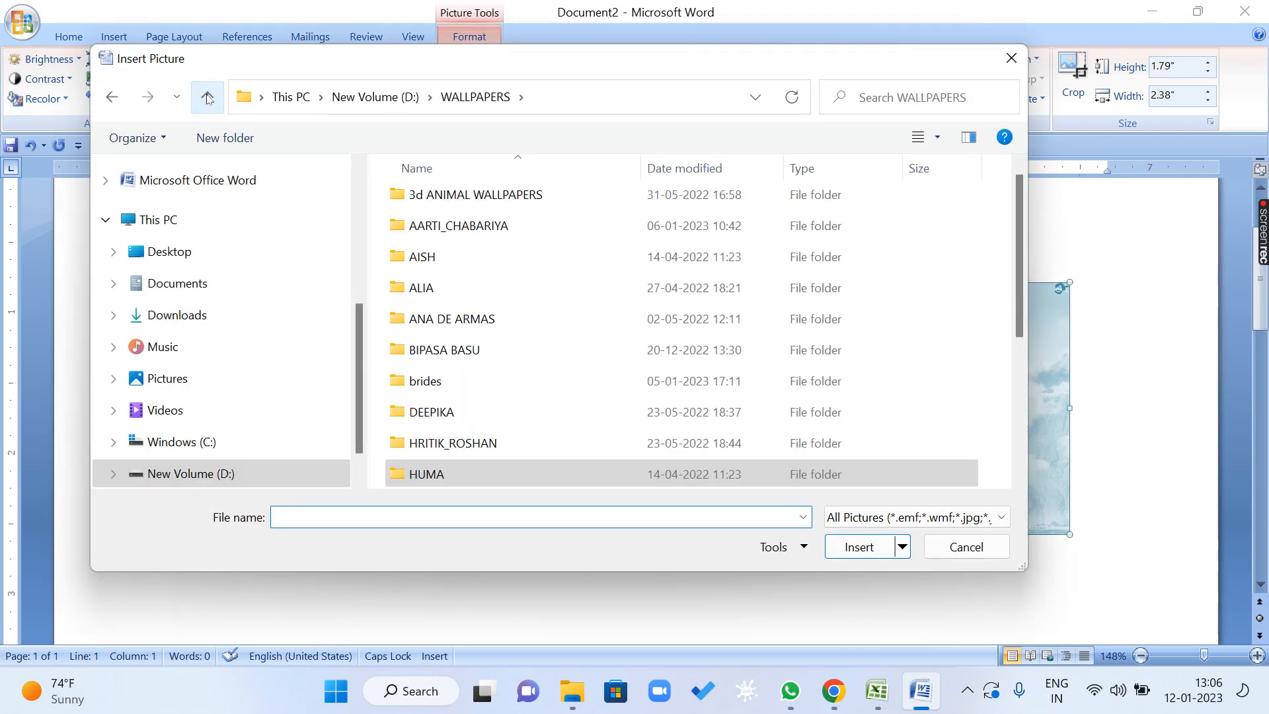
click(462, 228)
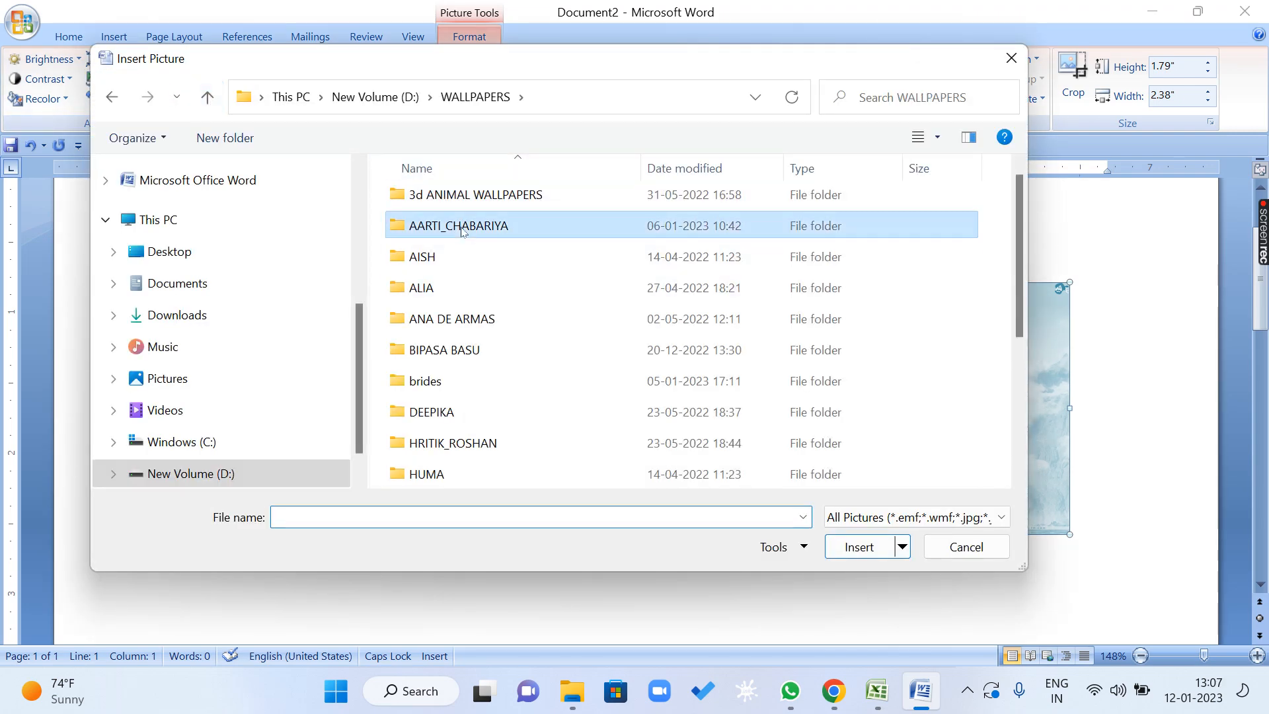
double_click(462, 228)
click(463, 228)
click(859, 547)
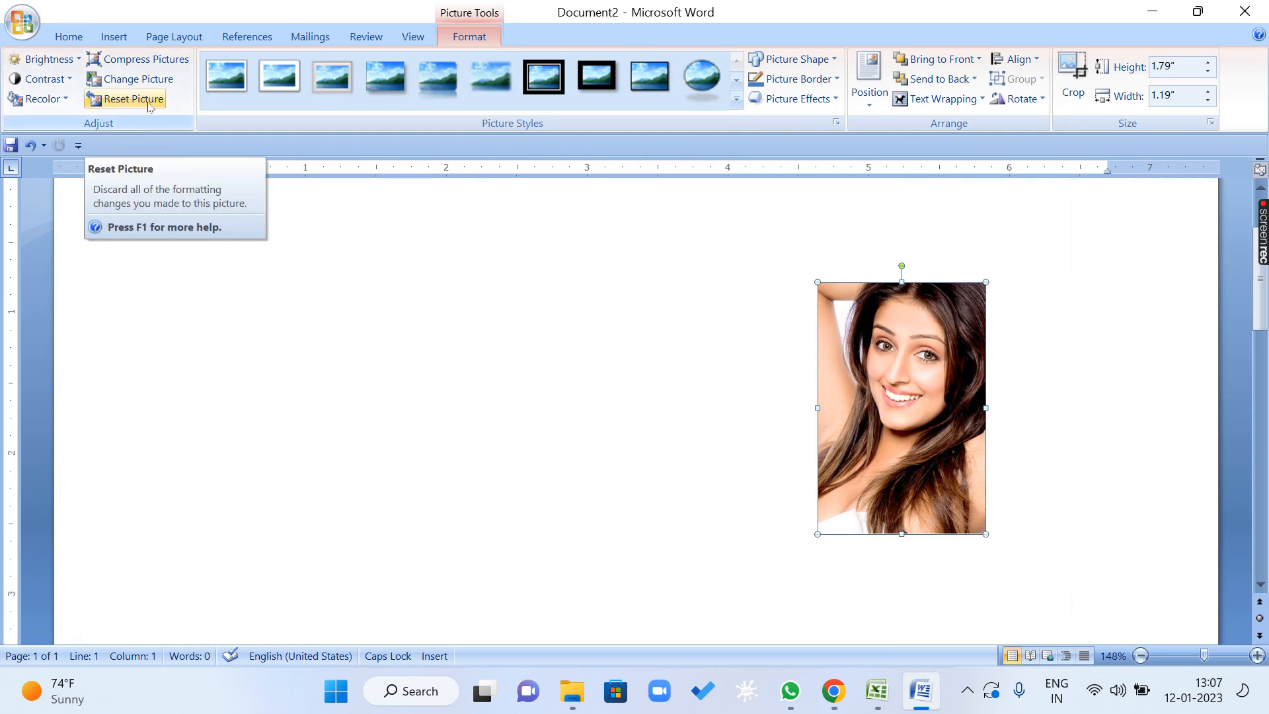
Set the new picture's brightness and contrast to +40 % and recolor it with the red Dark Variation.
click(46, 59)
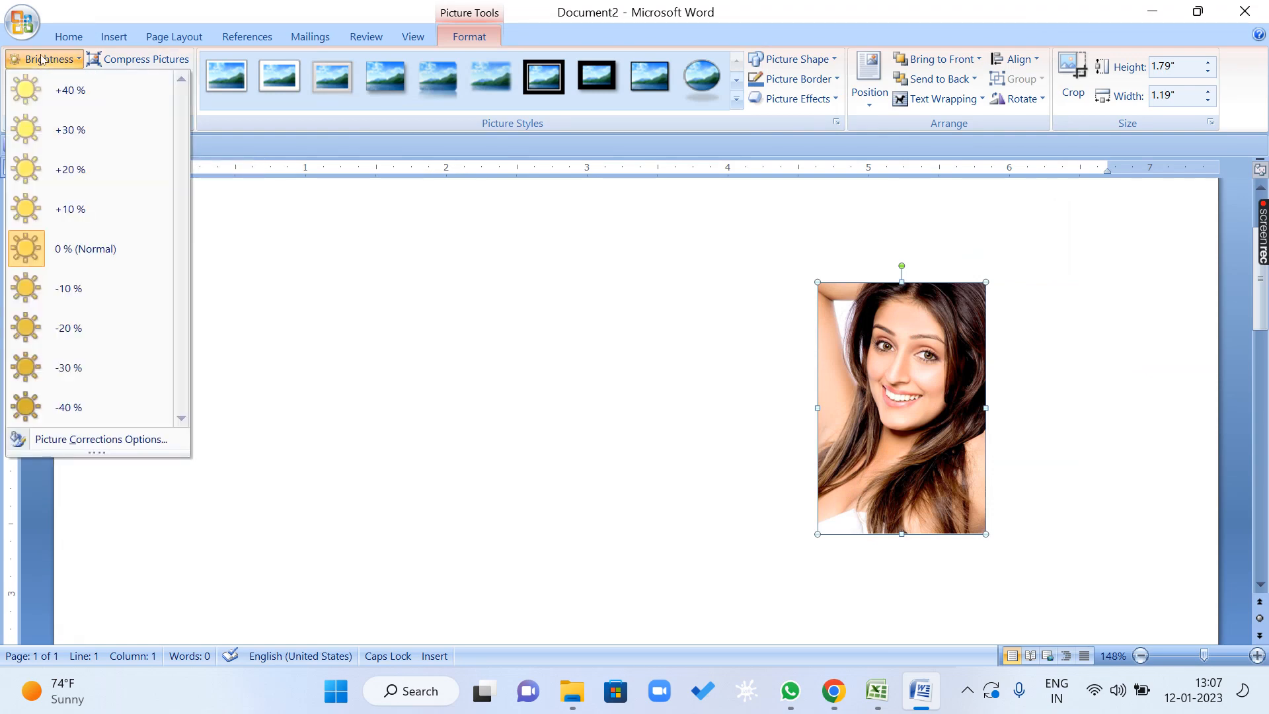
click(69, 100)
click(43, 79)
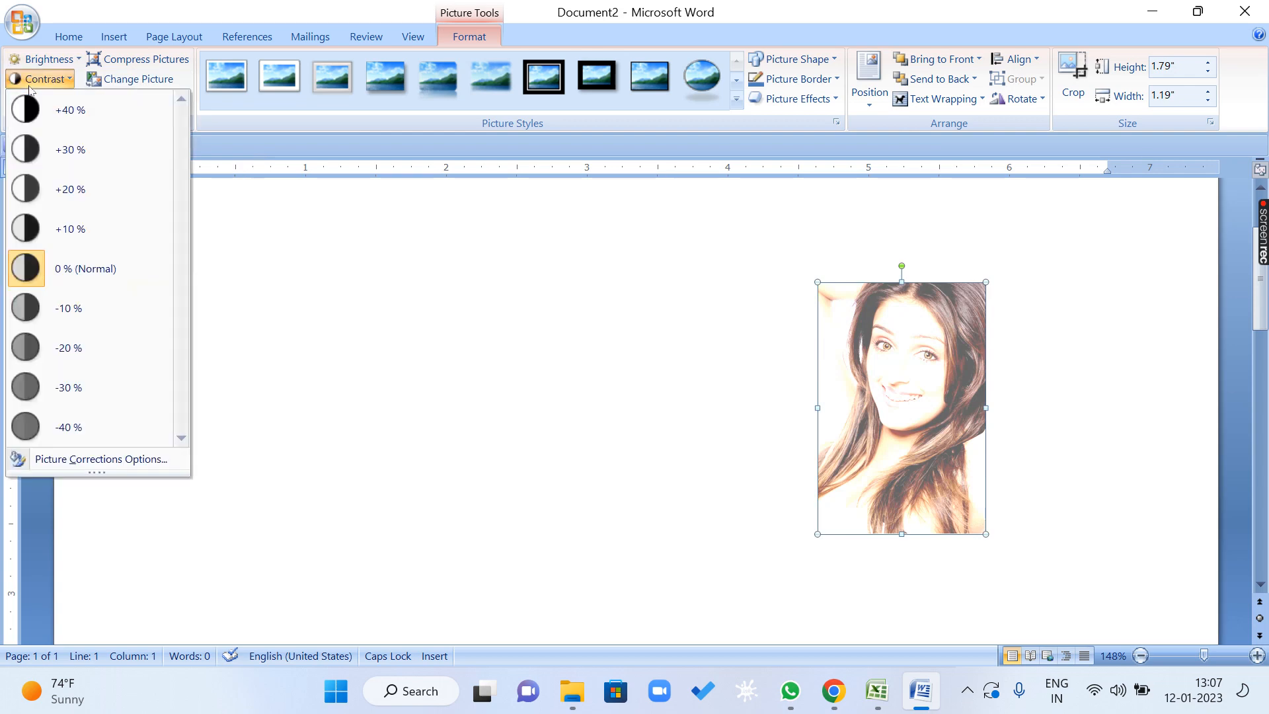
click(70, 112)
click(39, 99)
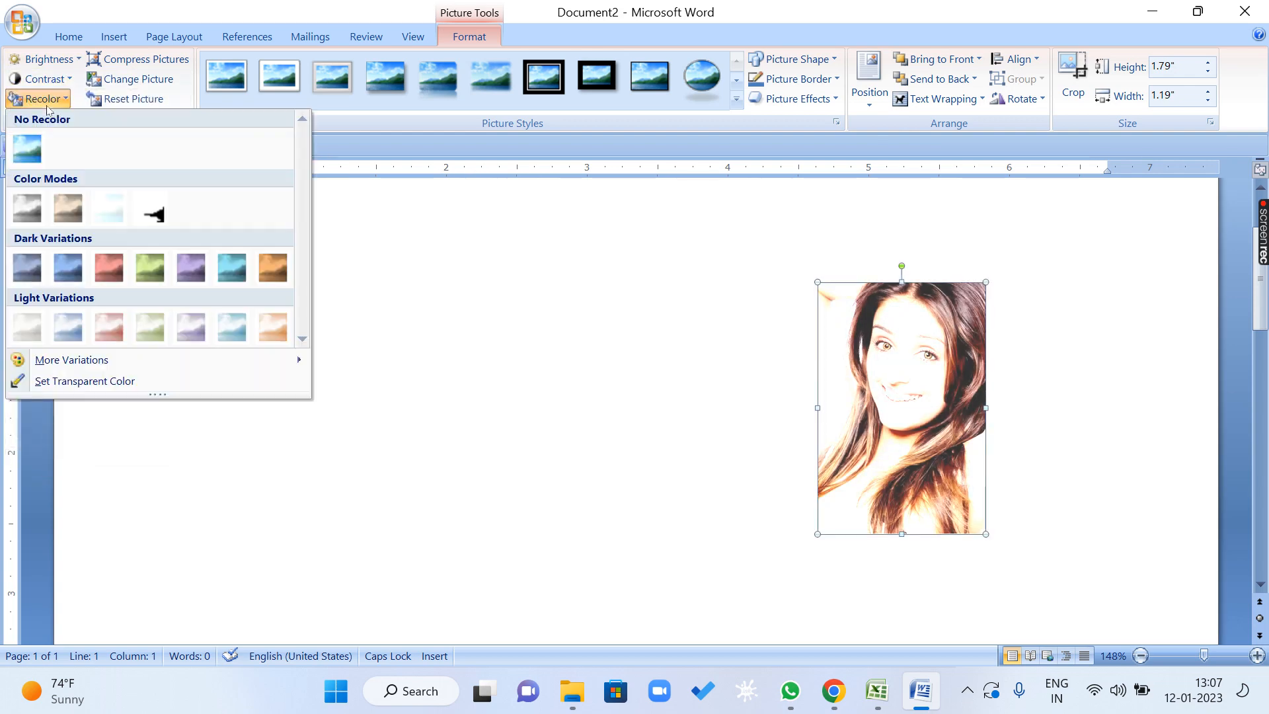
click(109, 268)
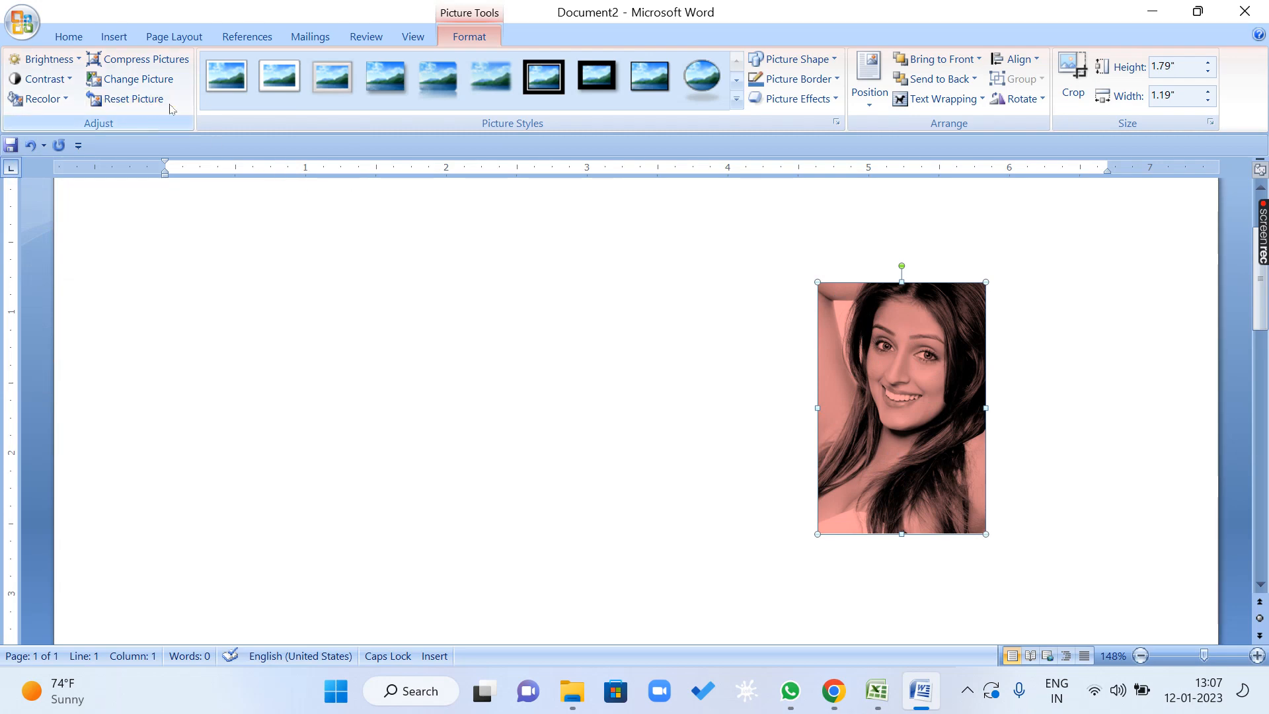
Reset the picture to discard all its formatting changes and look over it at its original size.
click(134, 105)
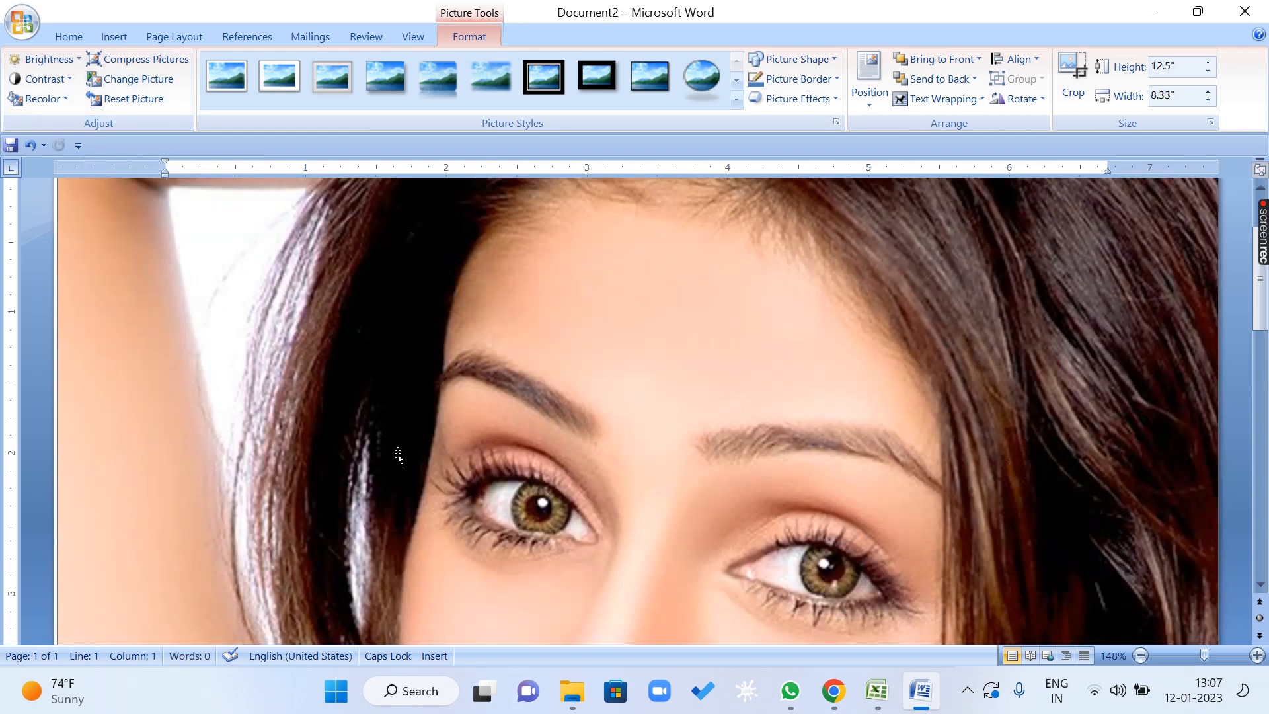
scroll(398, 456, down, 9)
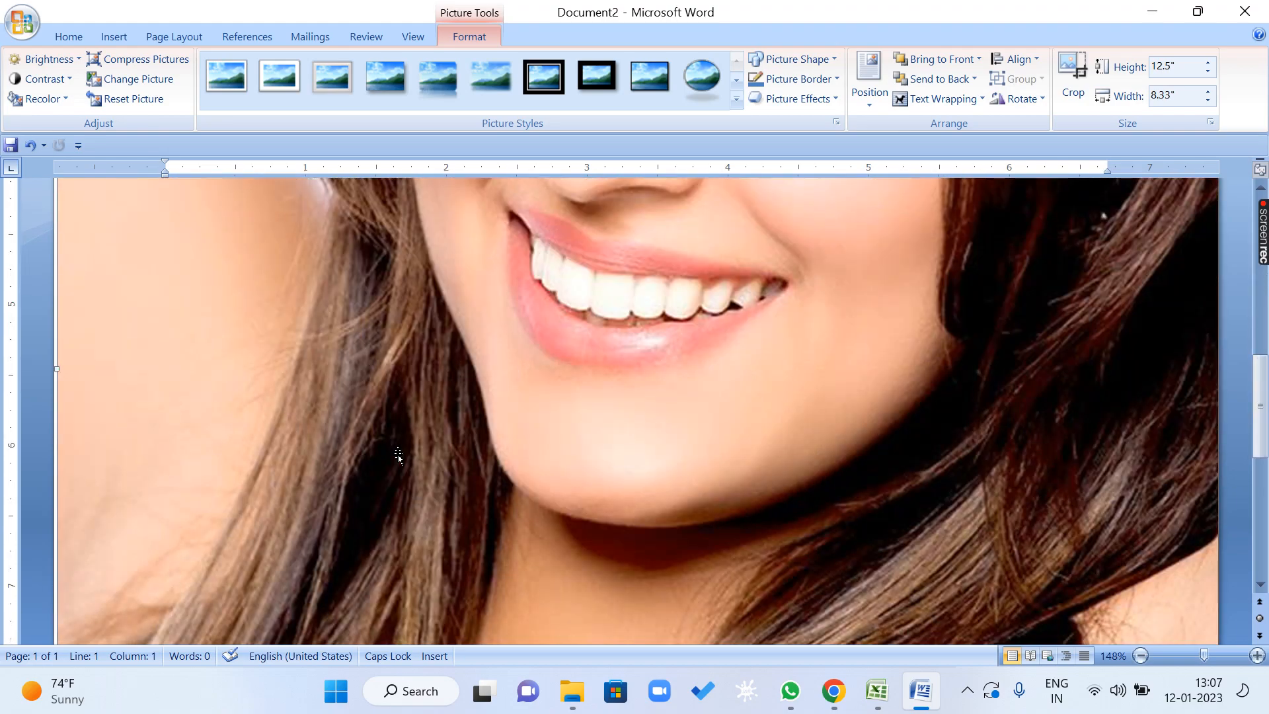
scroll(398, 456, down, 5)
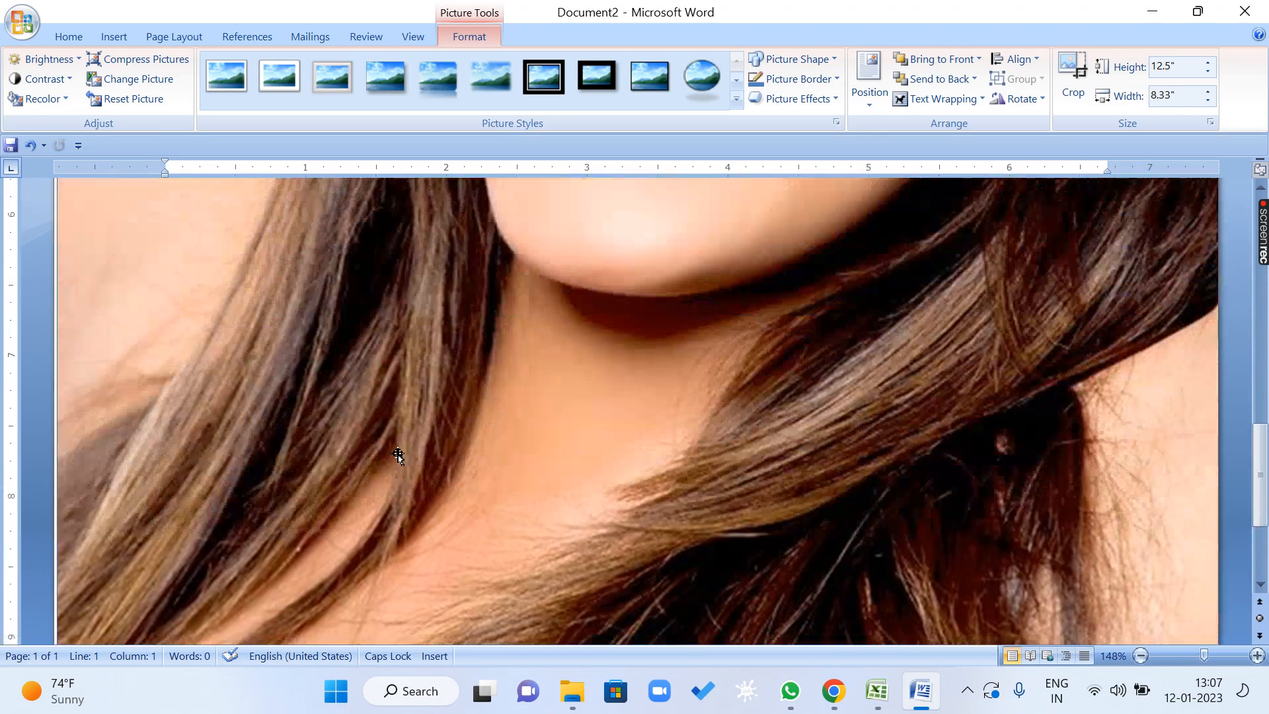
scroll(399, 456, up, 15)
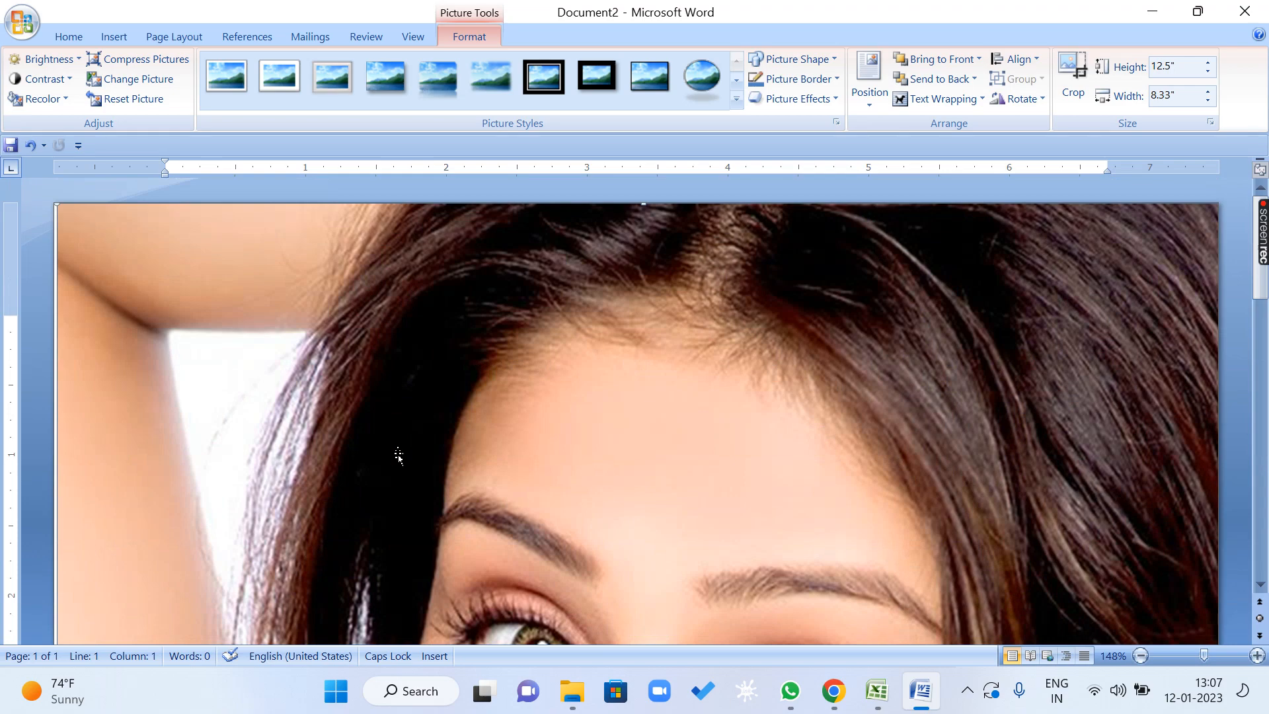
scroll(398, 455, down, 9)
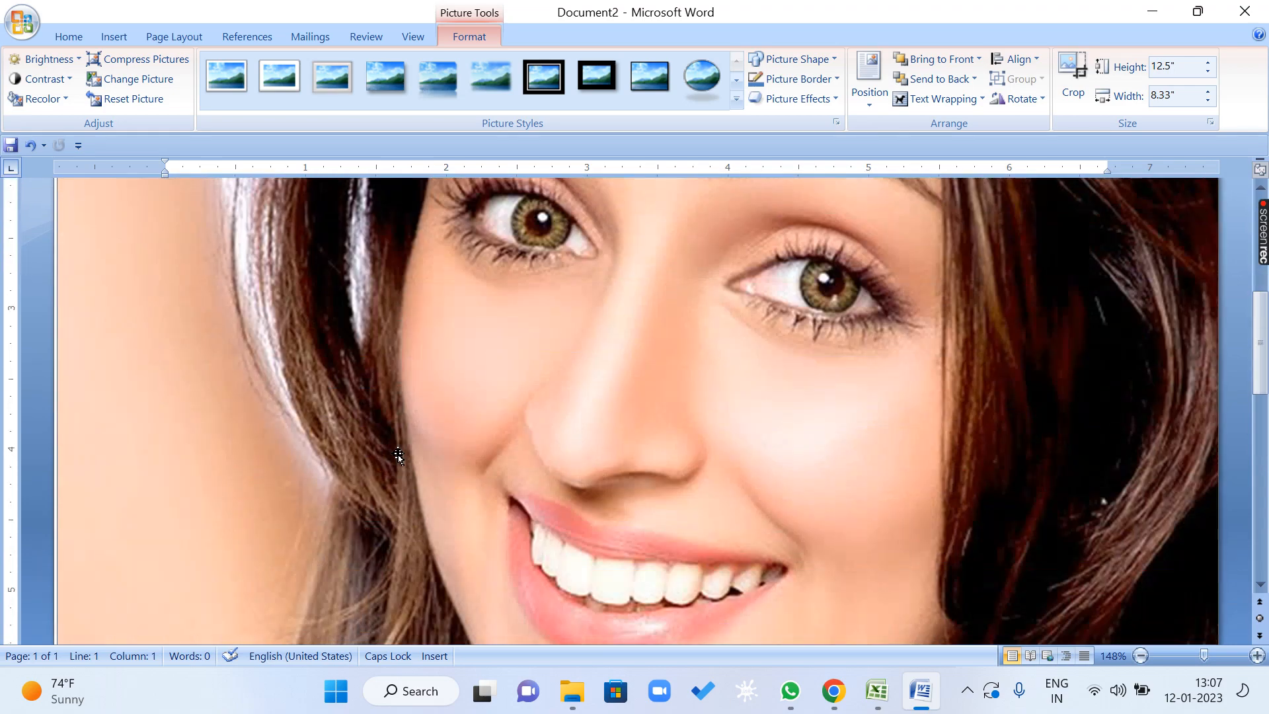
scroll(481, 347, up, 9)
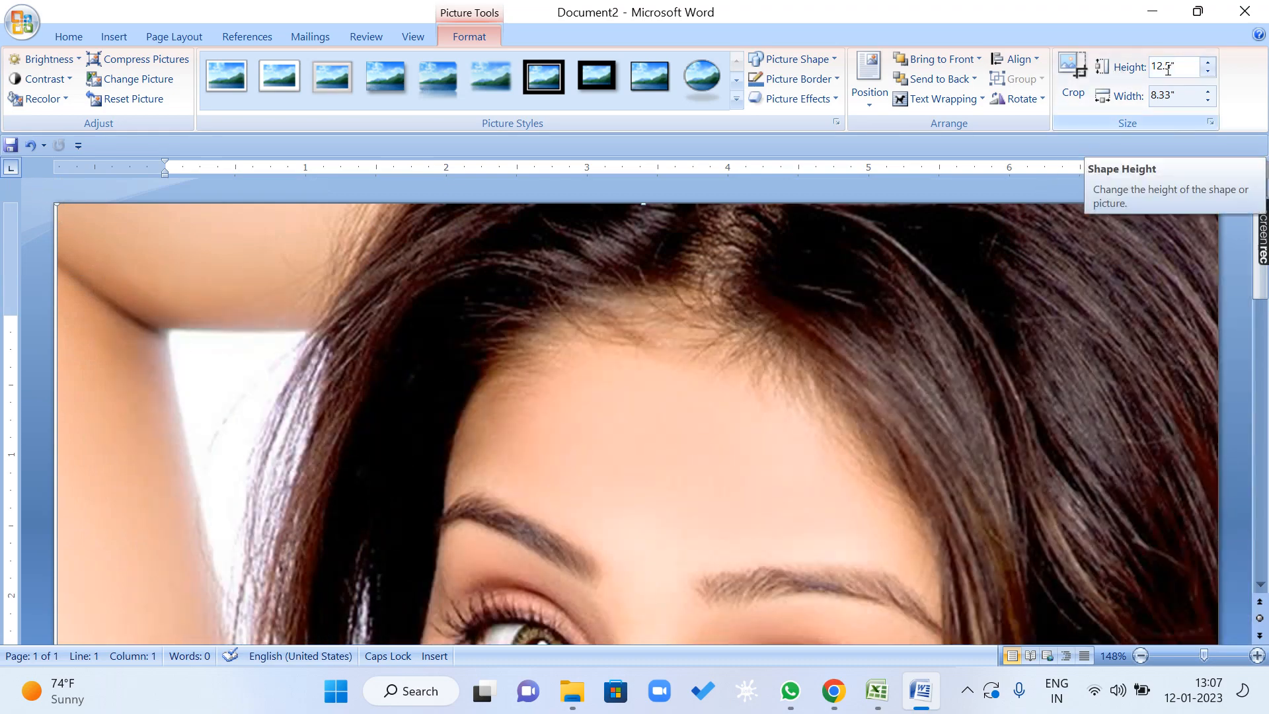
Set the picture's height to 21".
click(1189, 65)
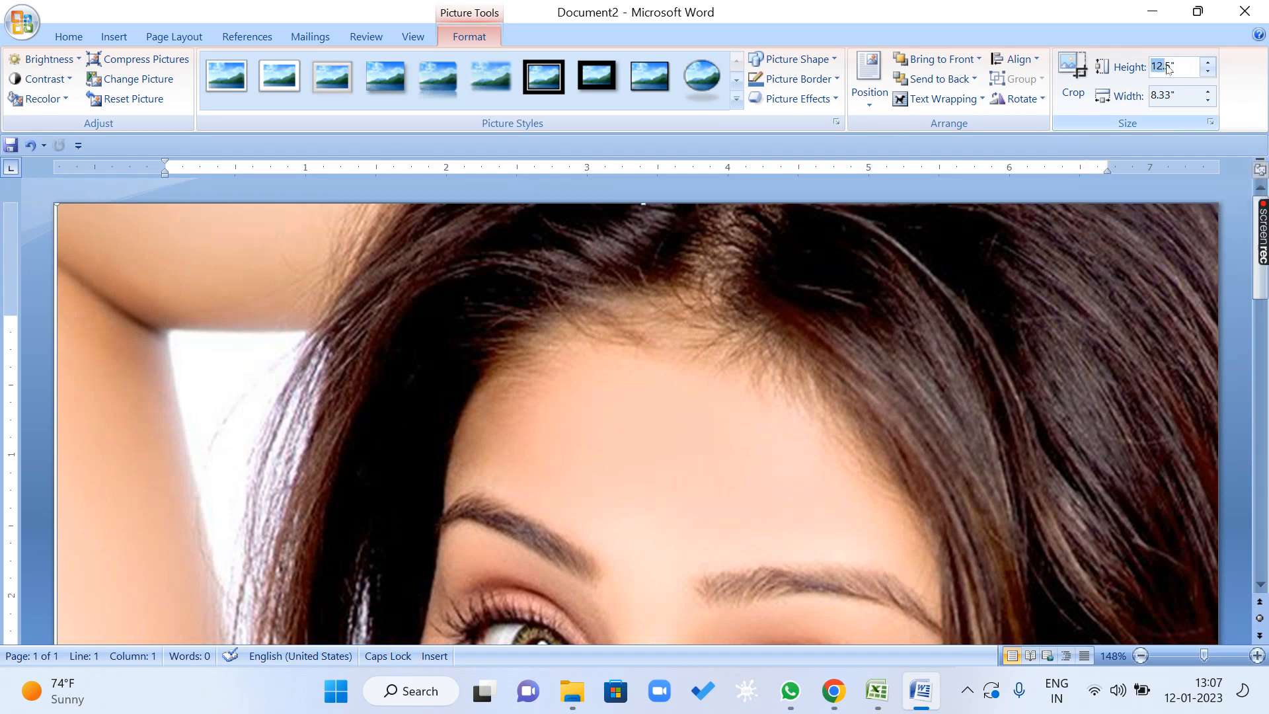
text(21)
key(Return)
Set the picture's height to 1".
click(1188, 70)
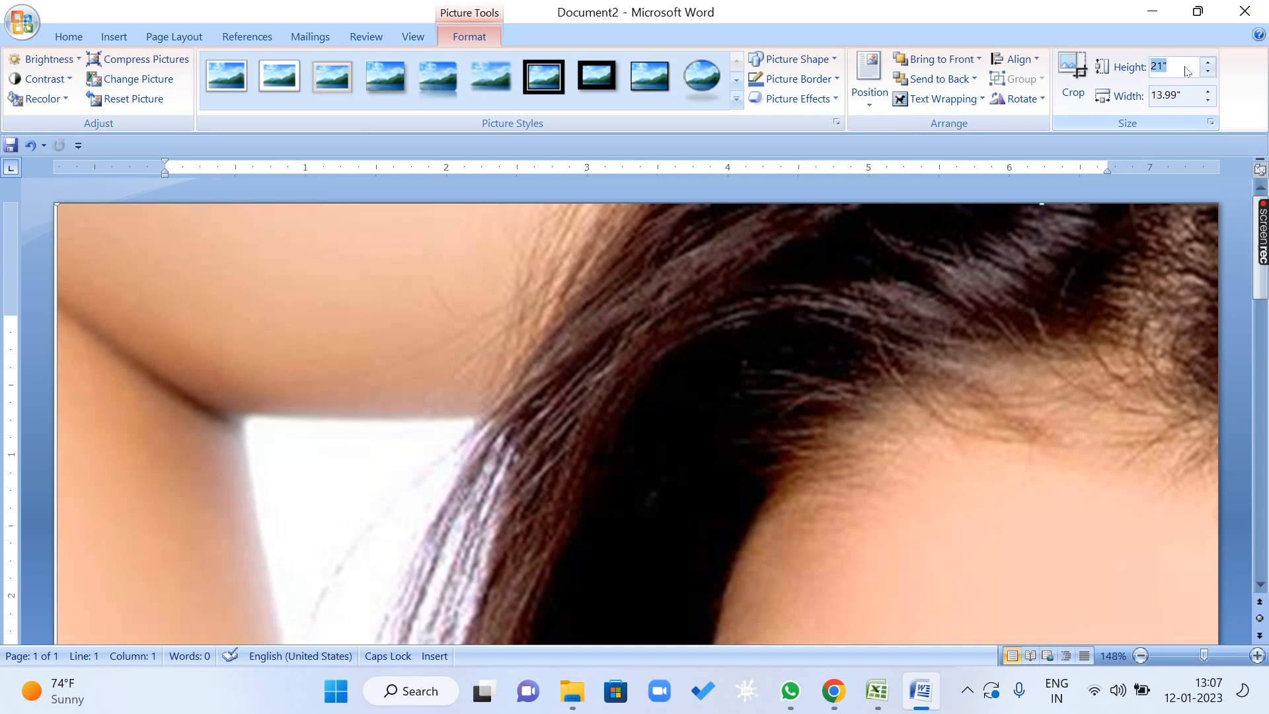
click(1188, 65)
key(BackSpace)
key(BackSpace)
key(BackSpace)
key(Return)
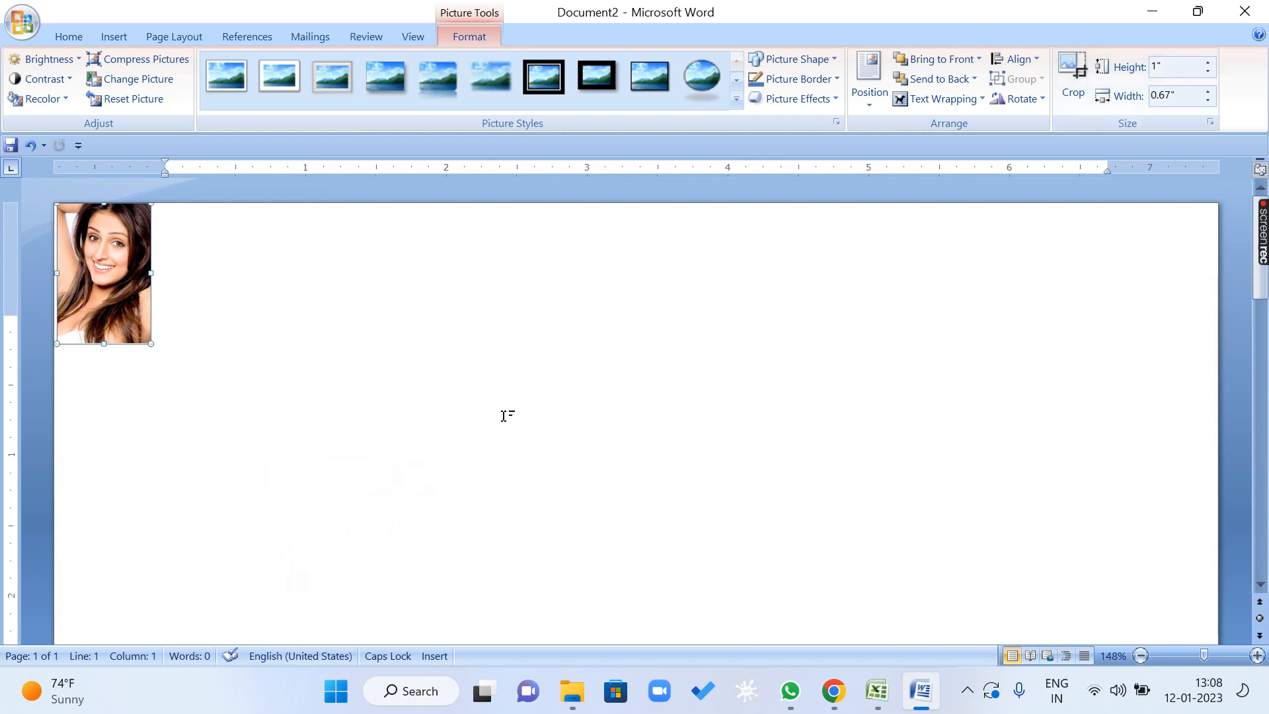
Move the picture to the upper right corner of the page and enlarge it to about 2.65" high by 1.76" wide.
drag(109, 264, 1088, 301)
drag(1003, 394, 884, 625)
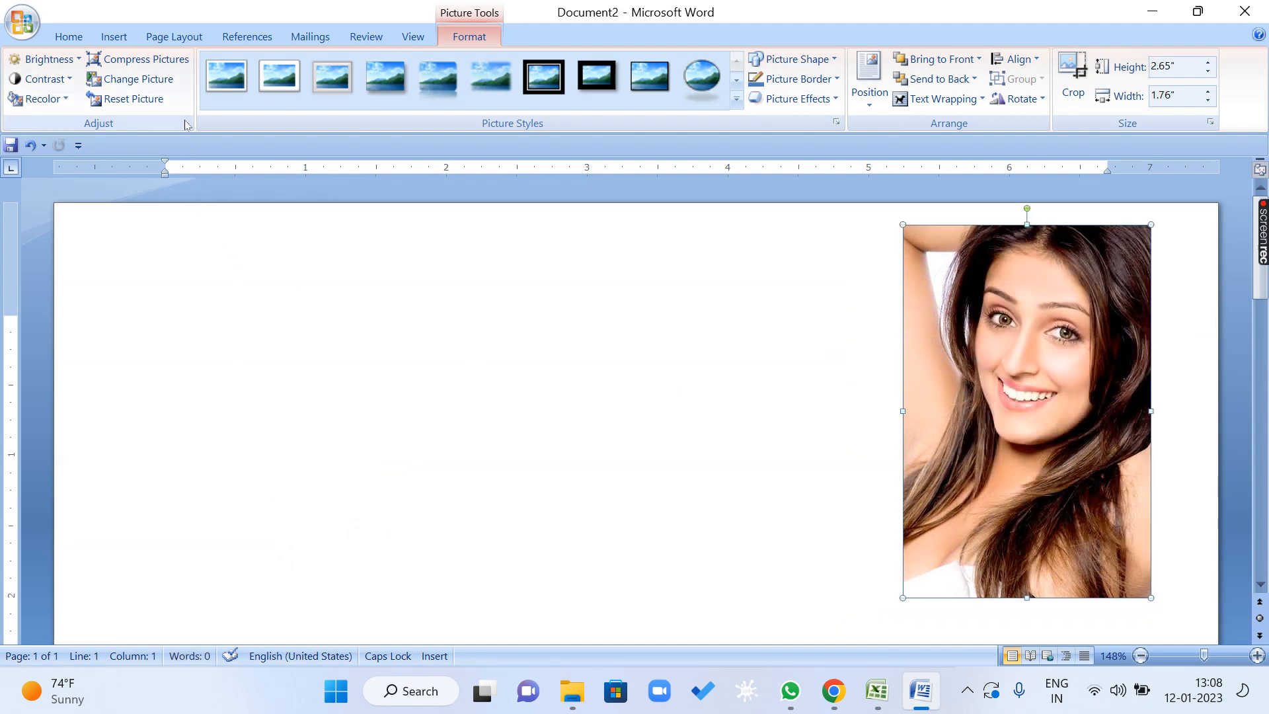
Try a reflected perspective picture style and the Moderate Frame, White style on the picture, and undo both.
click(737, 99)
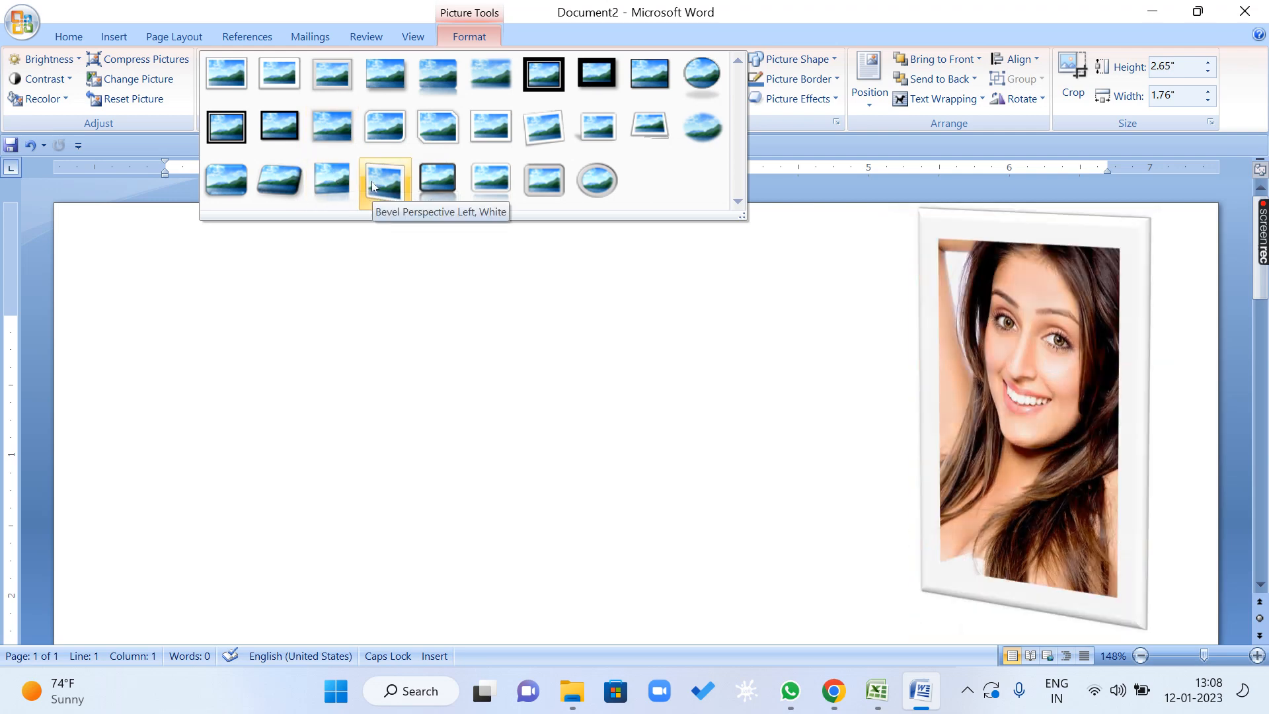
click(327, 181)
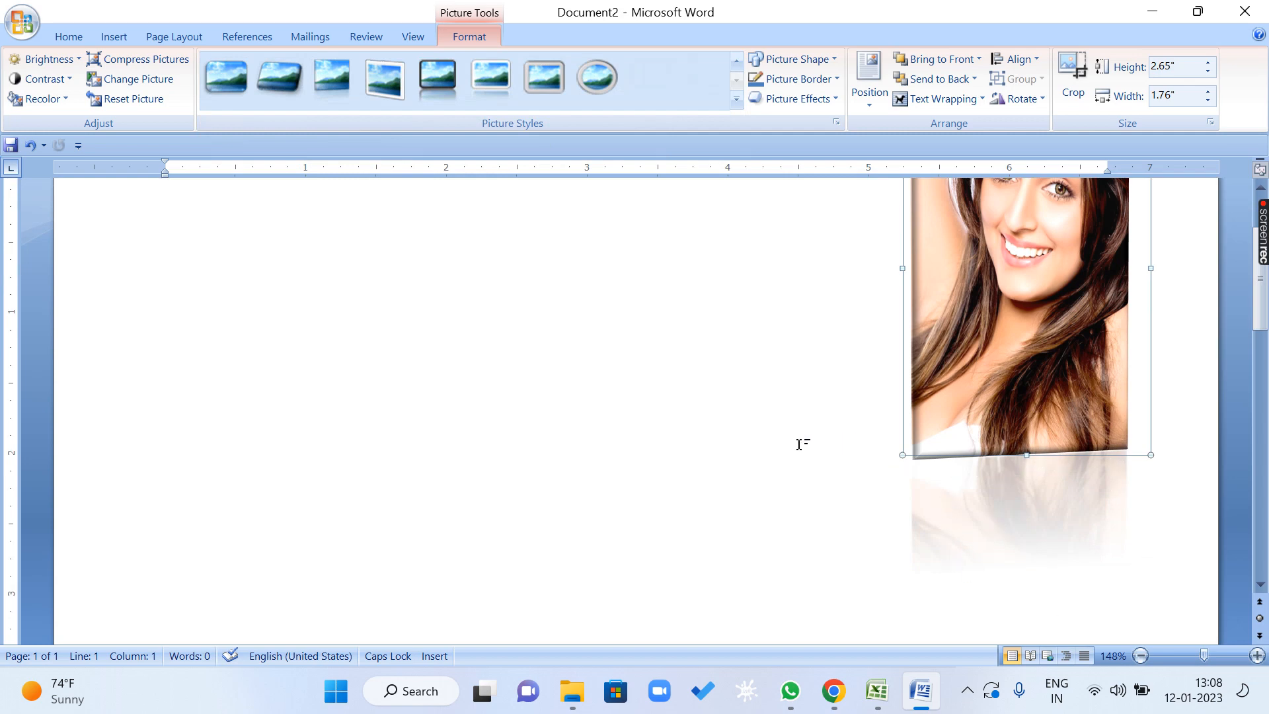
click(736, 100)
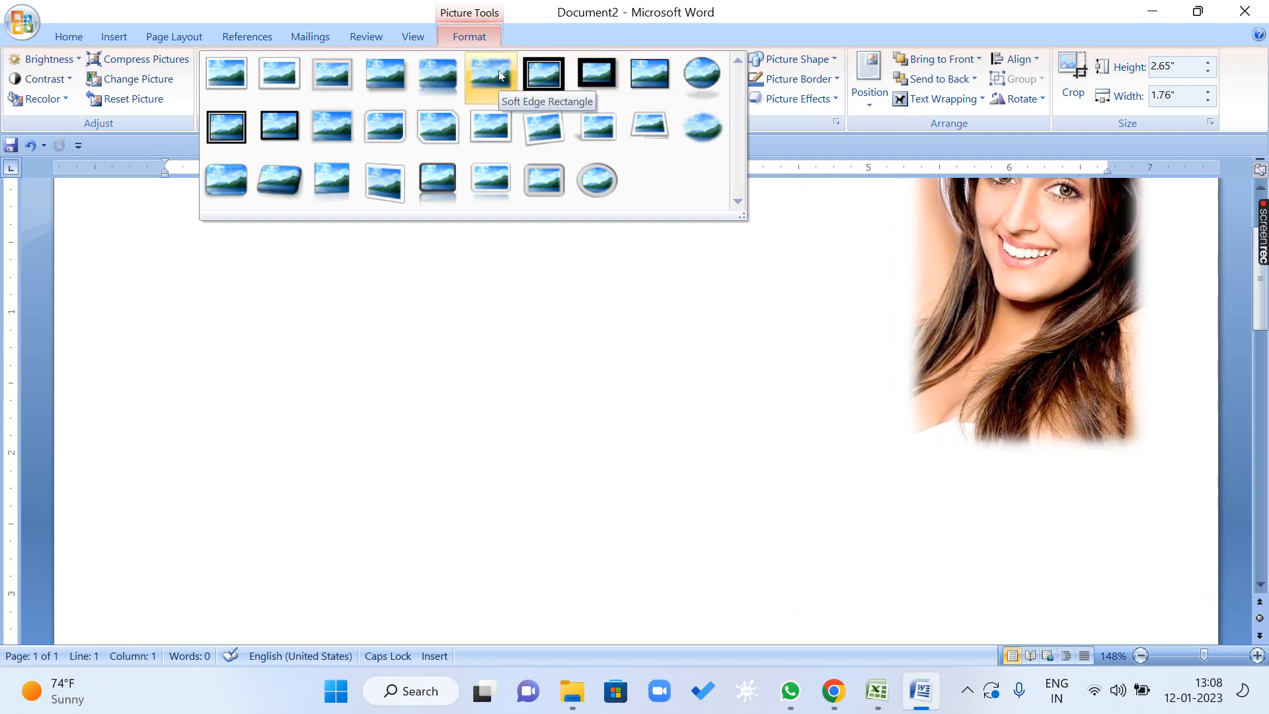
click(495, 120)
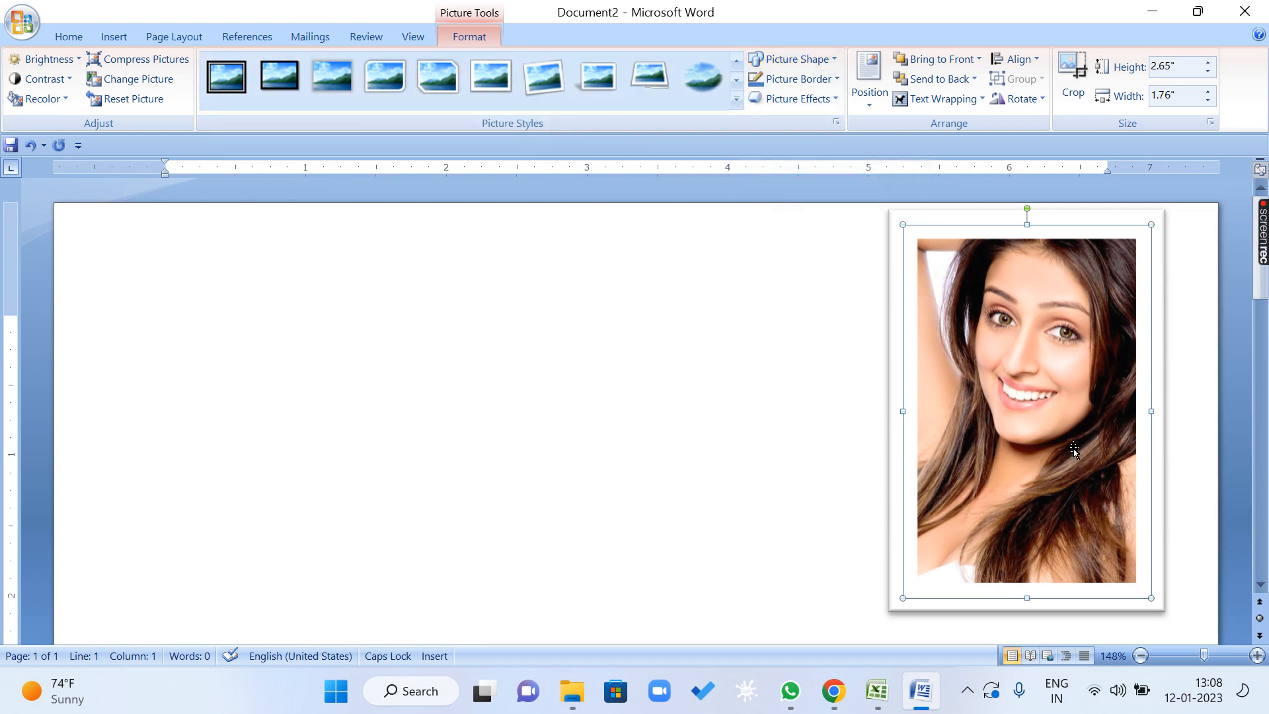
key(ctrl+z)
key(ctrl+z)
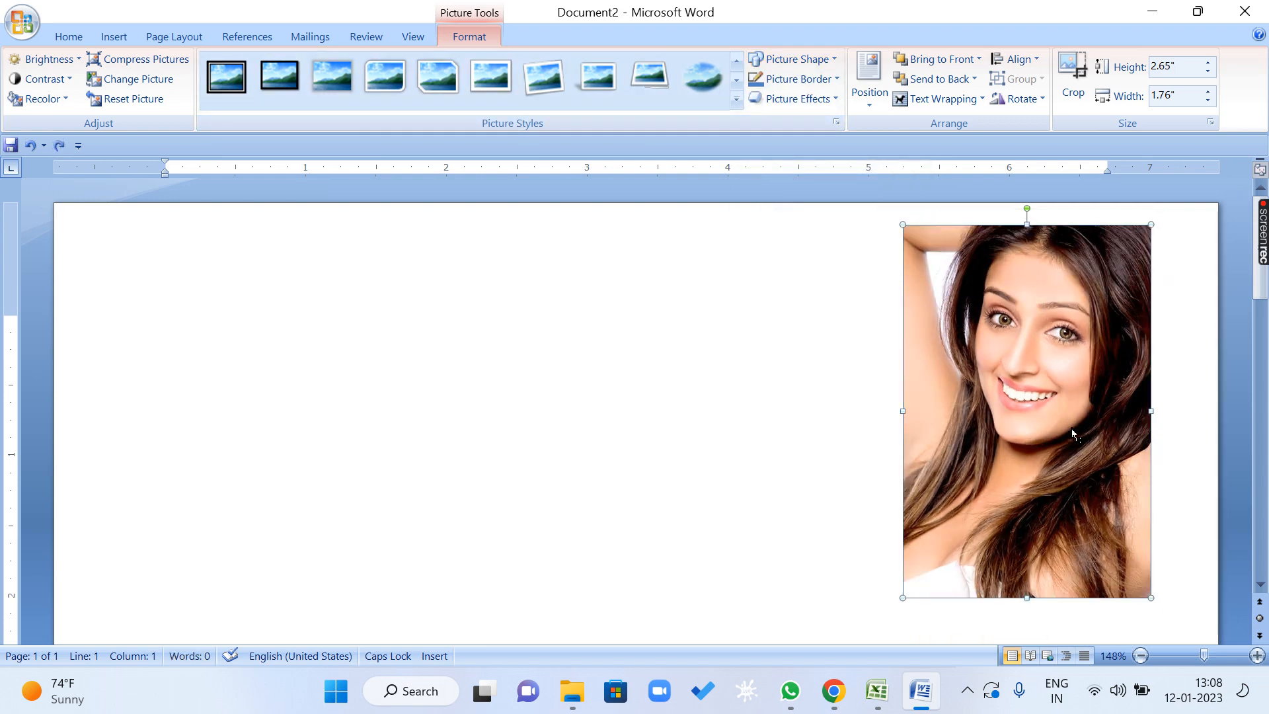
Try the Manual Input, Down Arrow Callout, Connector and Striped Right Arrow shapes on the picture, one after another.
click(824, 59)
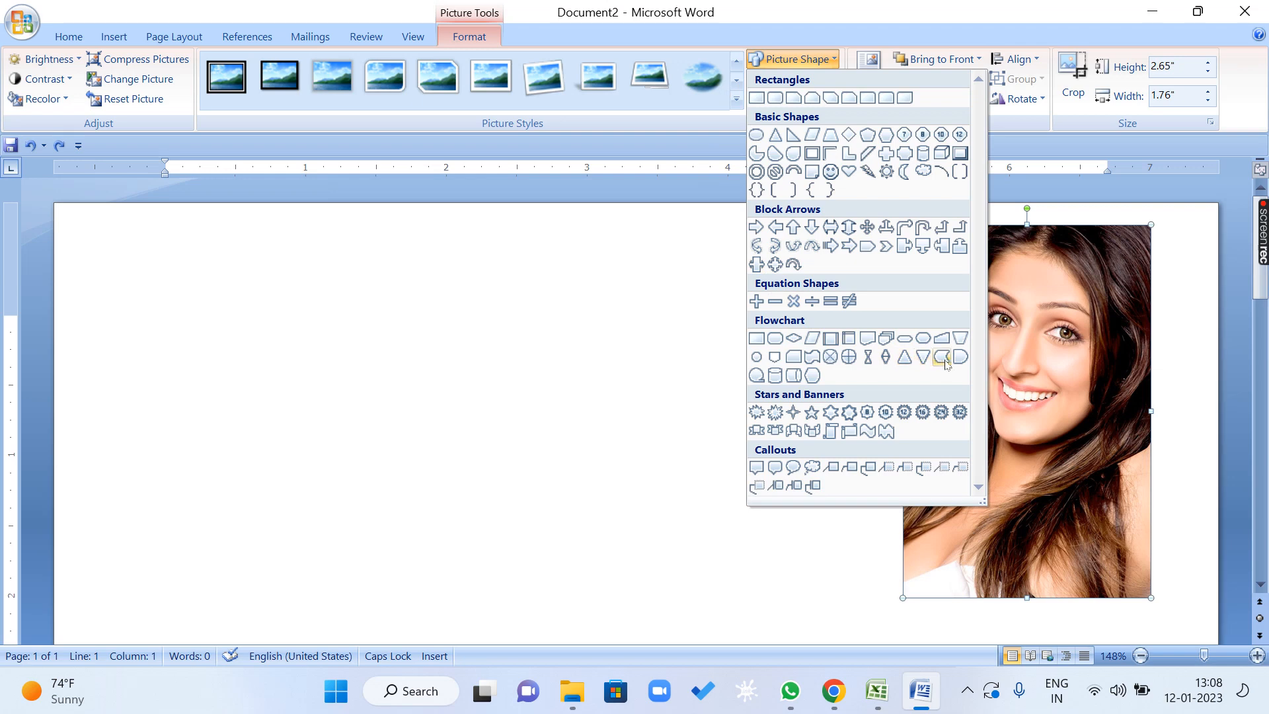
click(942, 338)
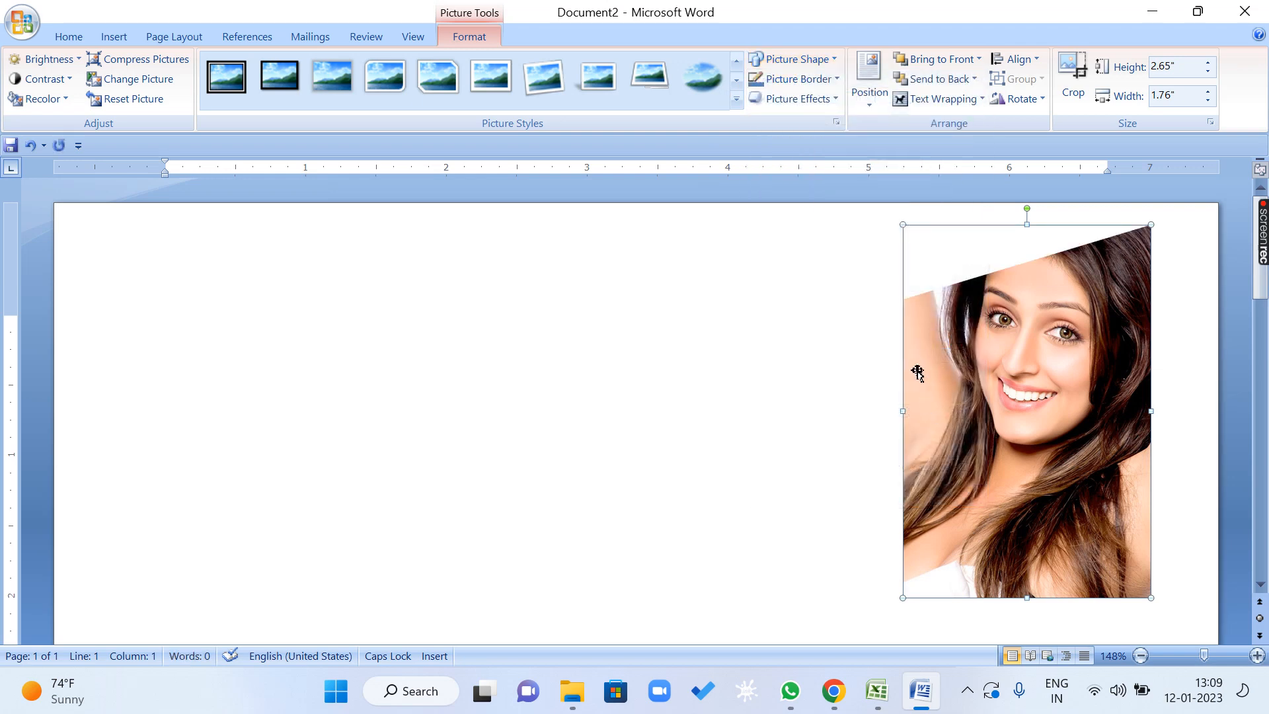
click(826, 60)
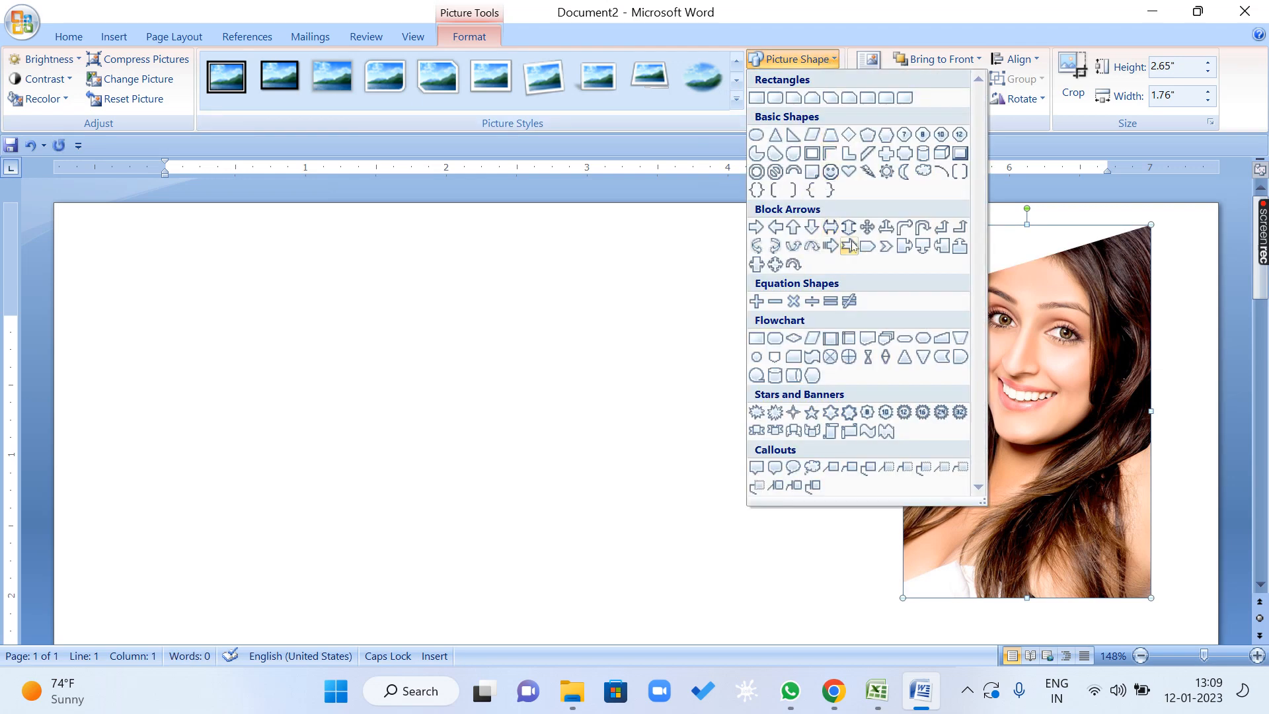
click(923, 246)
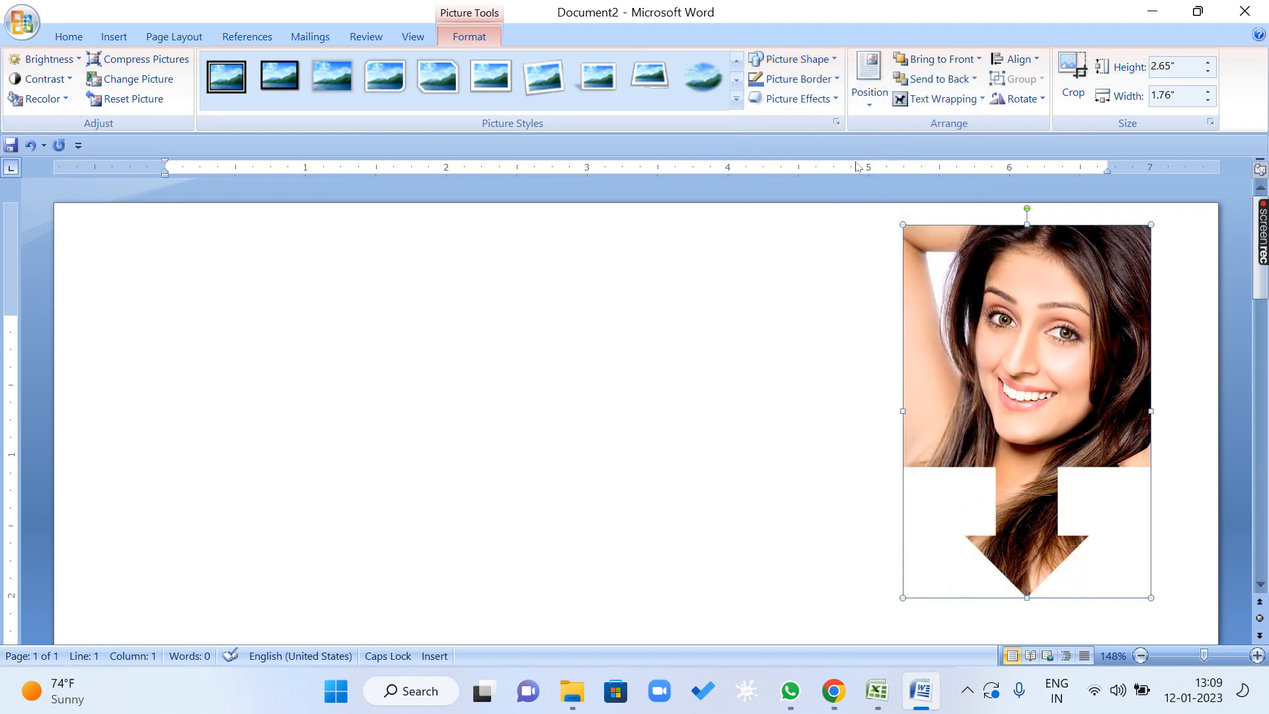
click(793, 60)
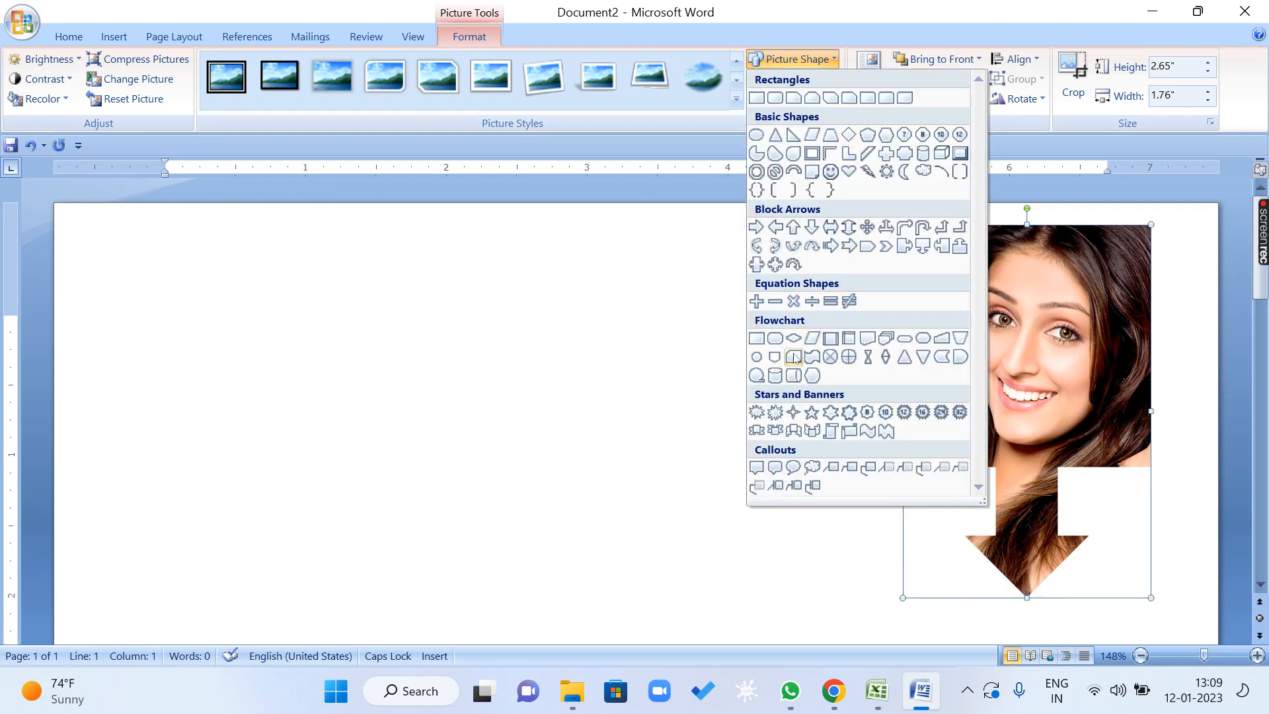
click(757, 357)
click(793, 63)
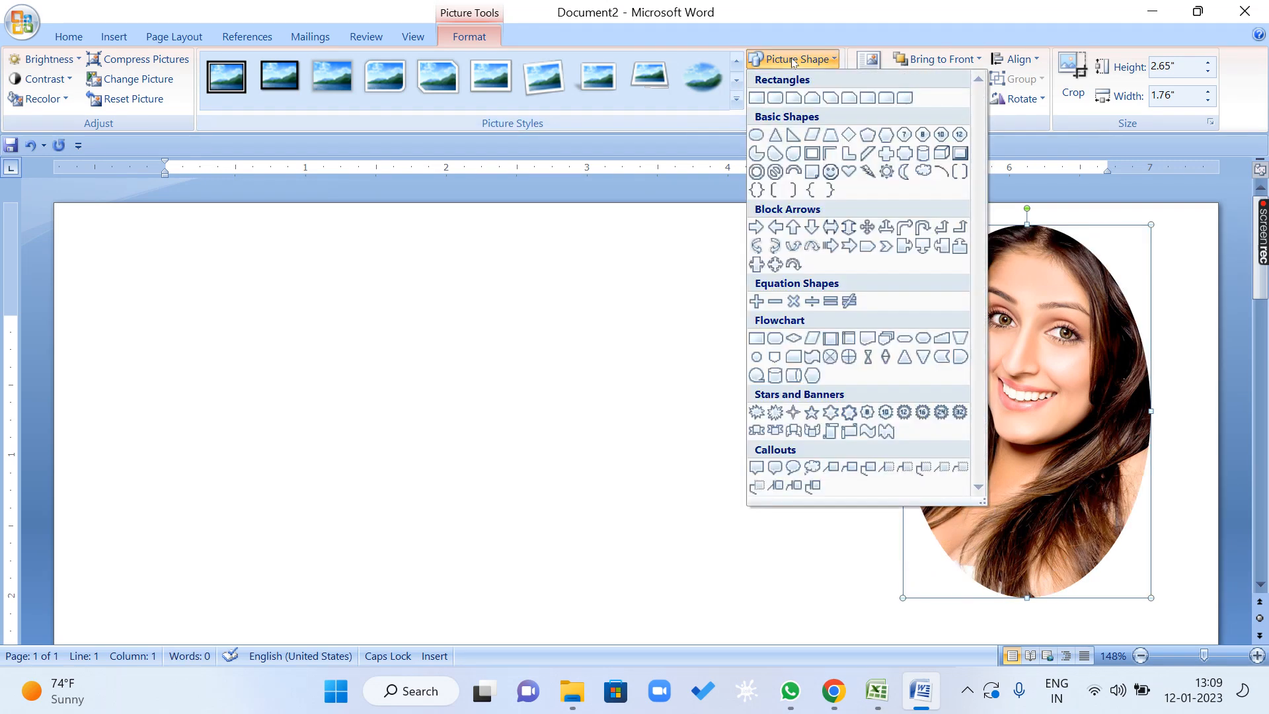
click(830, 246)
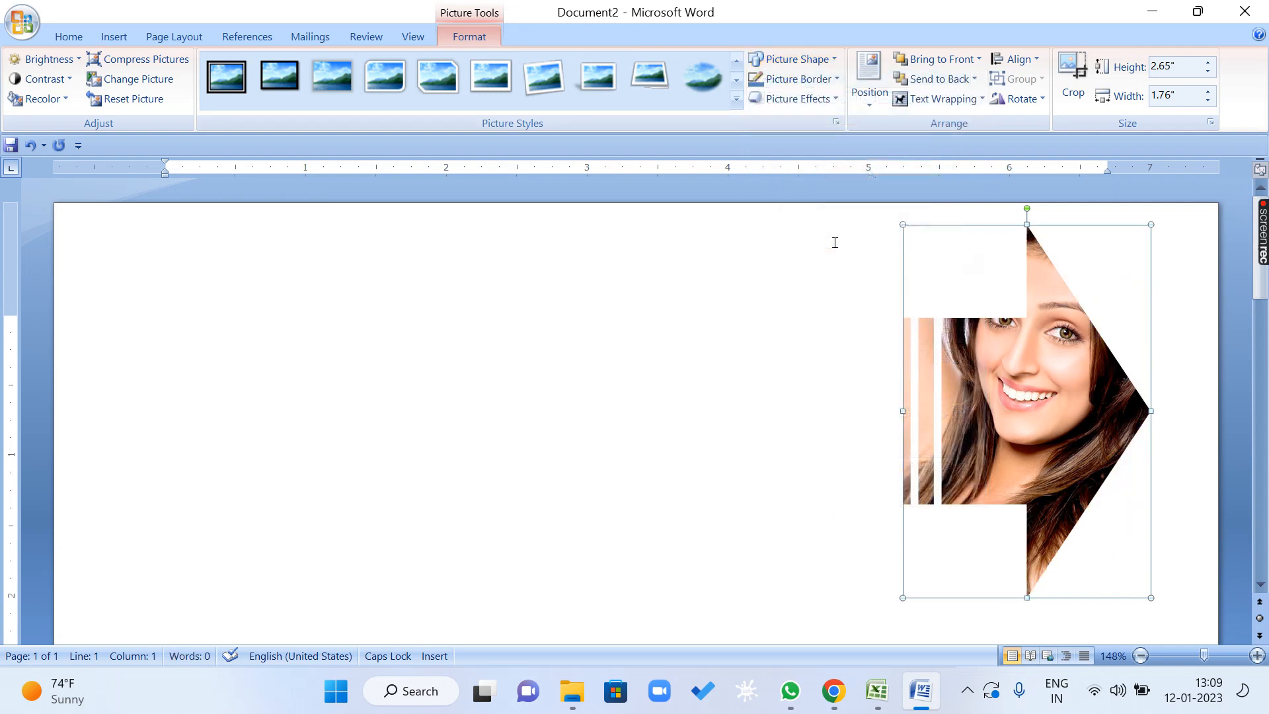
Change the picture's shape to a heart and stretch it to the left to about 2.86" wide.
click(822, 59)
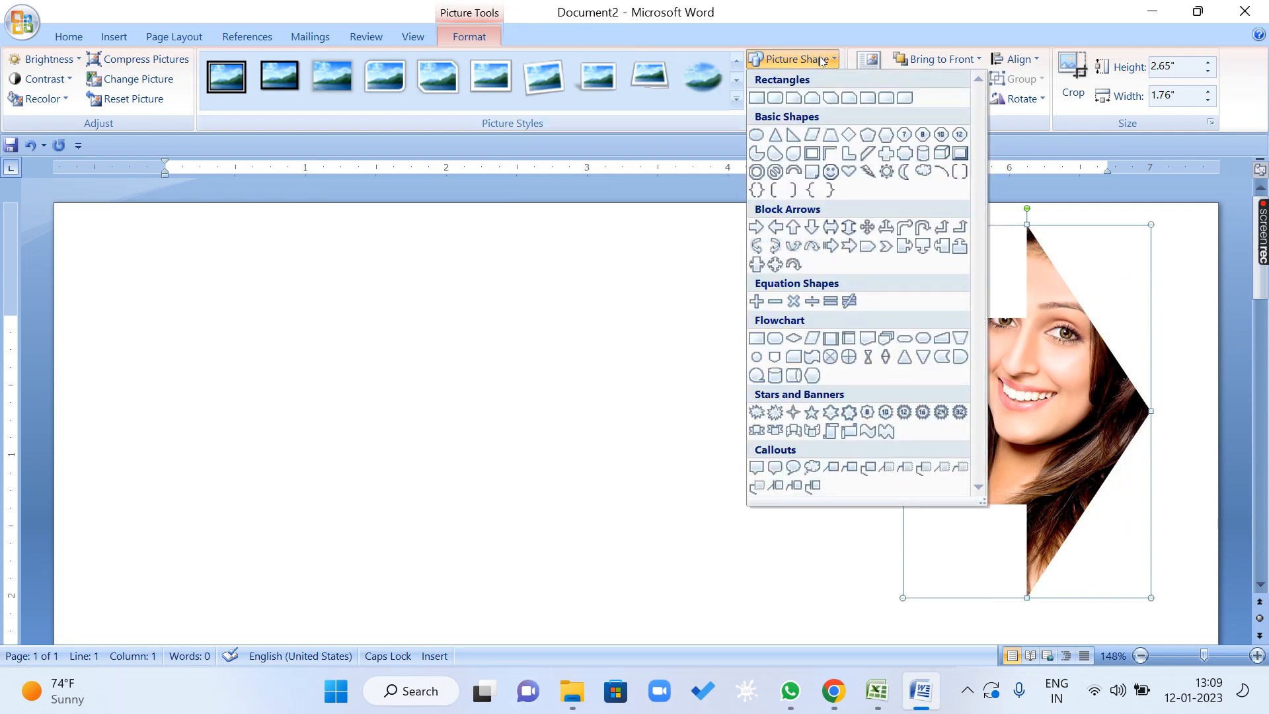
click(849, 171)
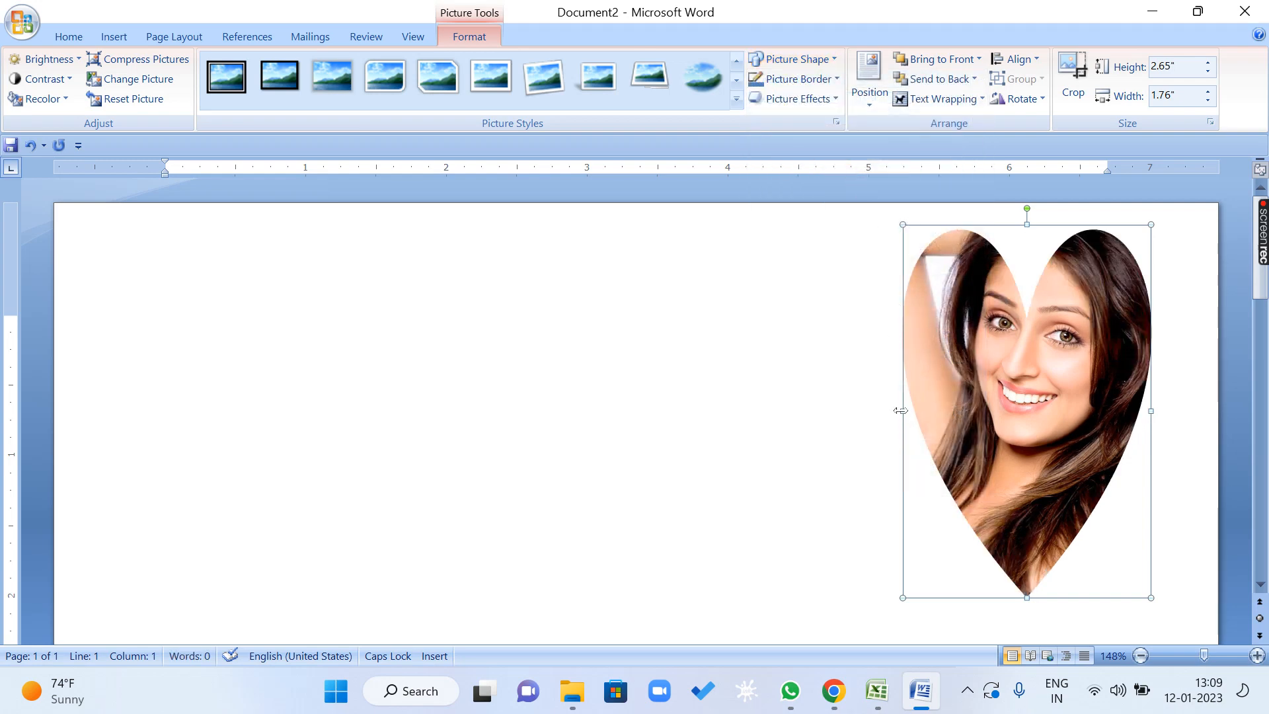
drag(902, 409, 747, 410)
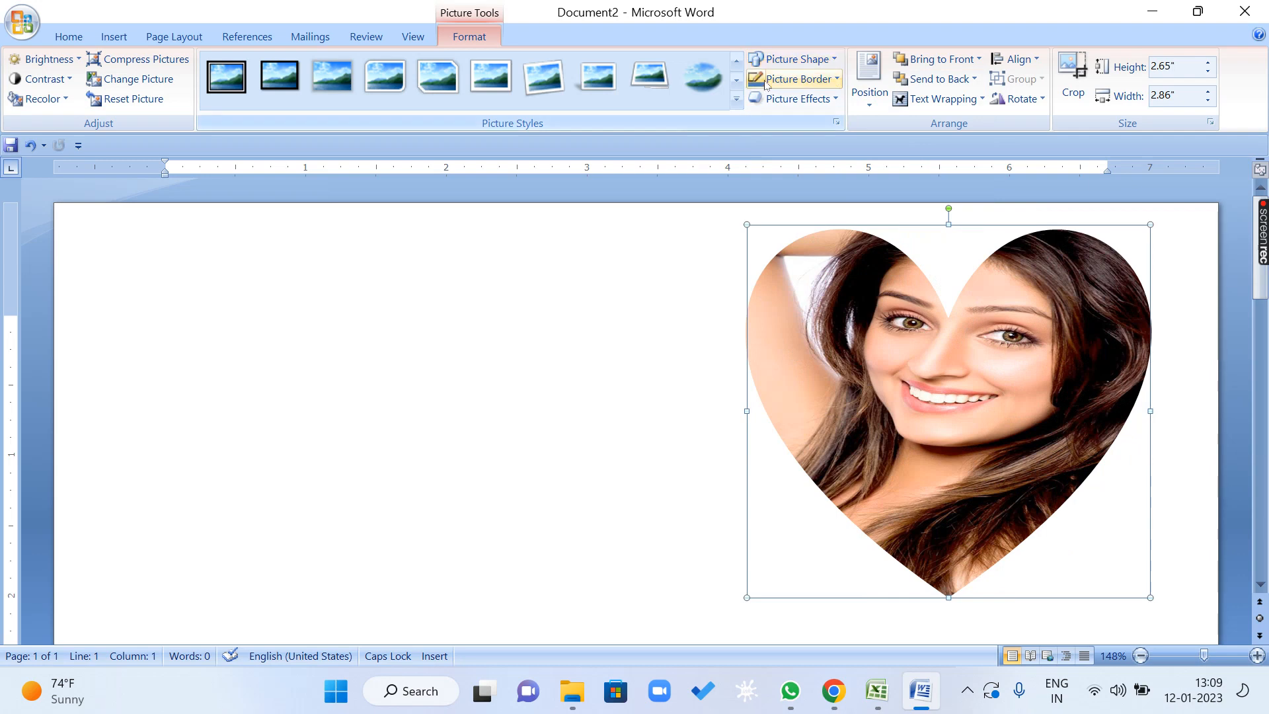
Give the heart picture a 4½ pt border and color it red.
click(834, 83)
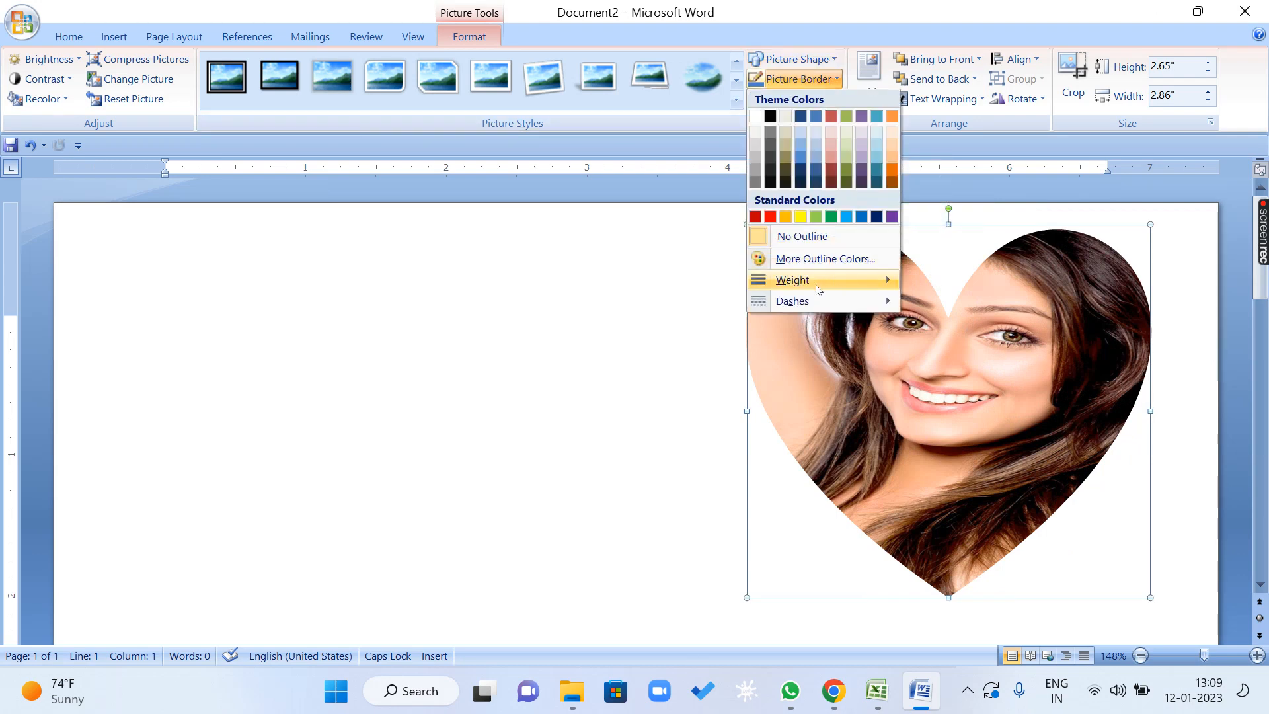
mouse_move(818, 284)
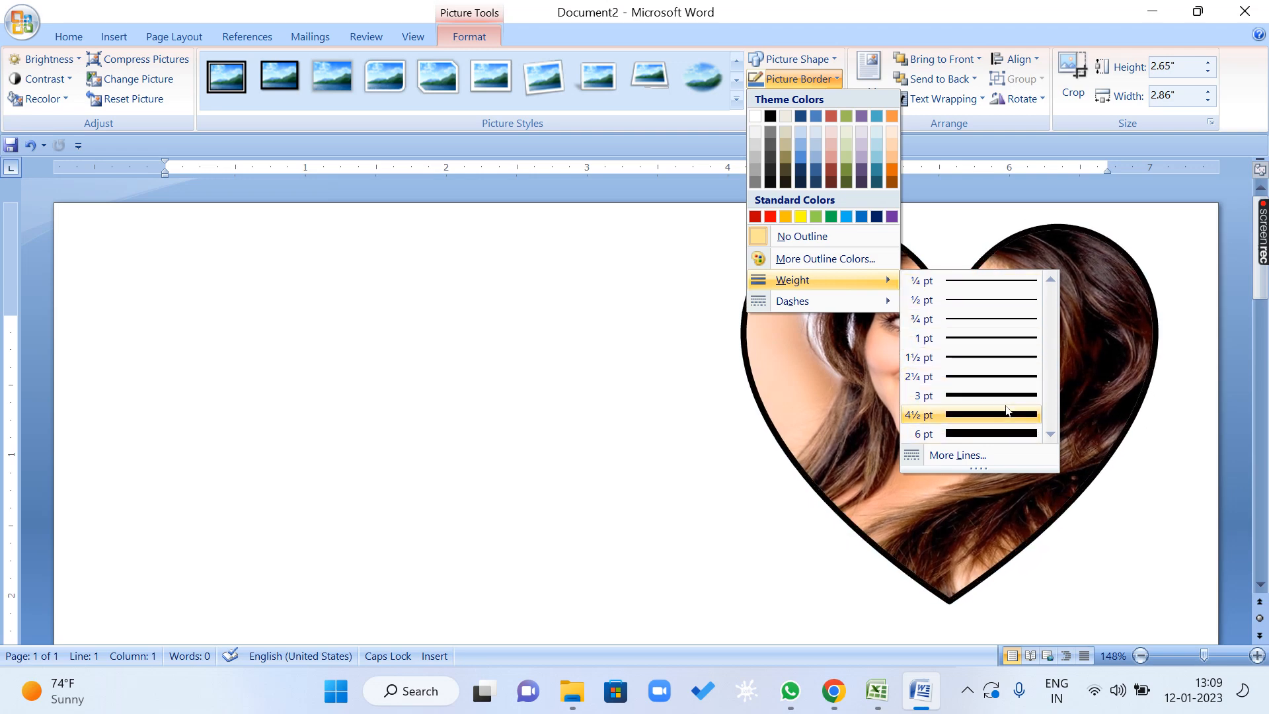
click(1009, 414)
click(803, 79)
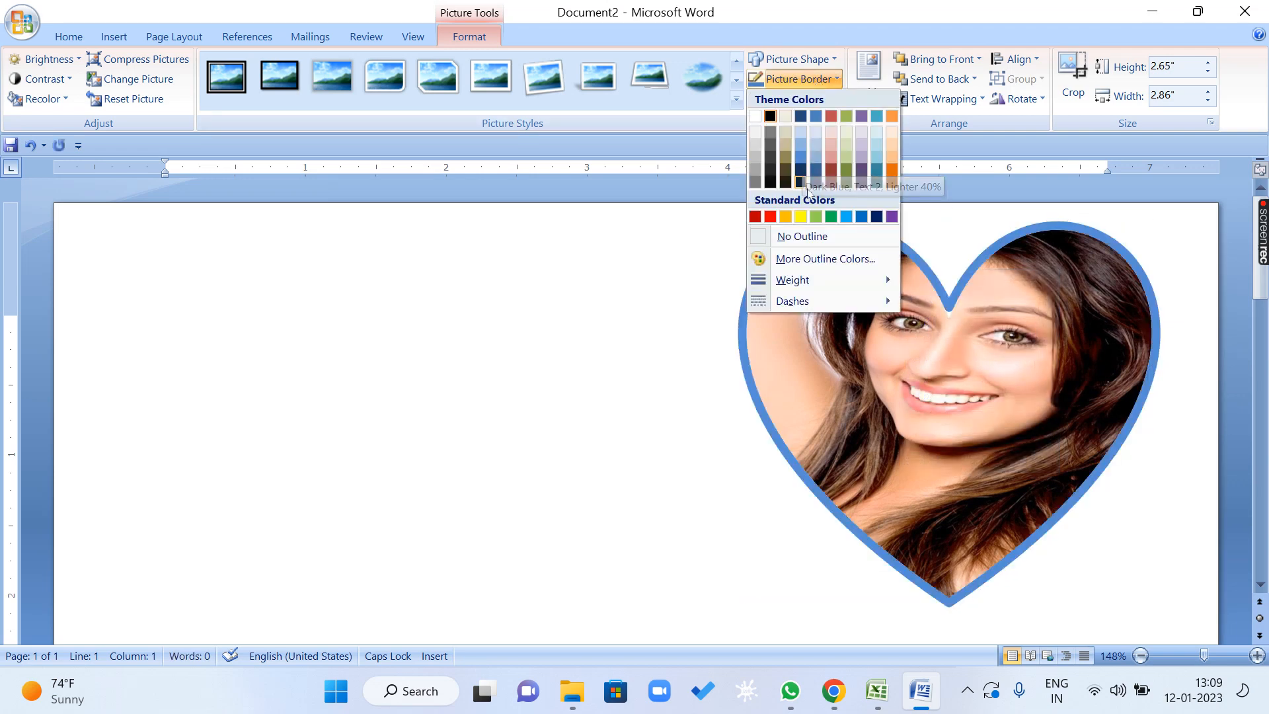
click(770, 217)
Try a dashed line style on the heart picture's border, and return the border to a solid line.
click(836, 79)
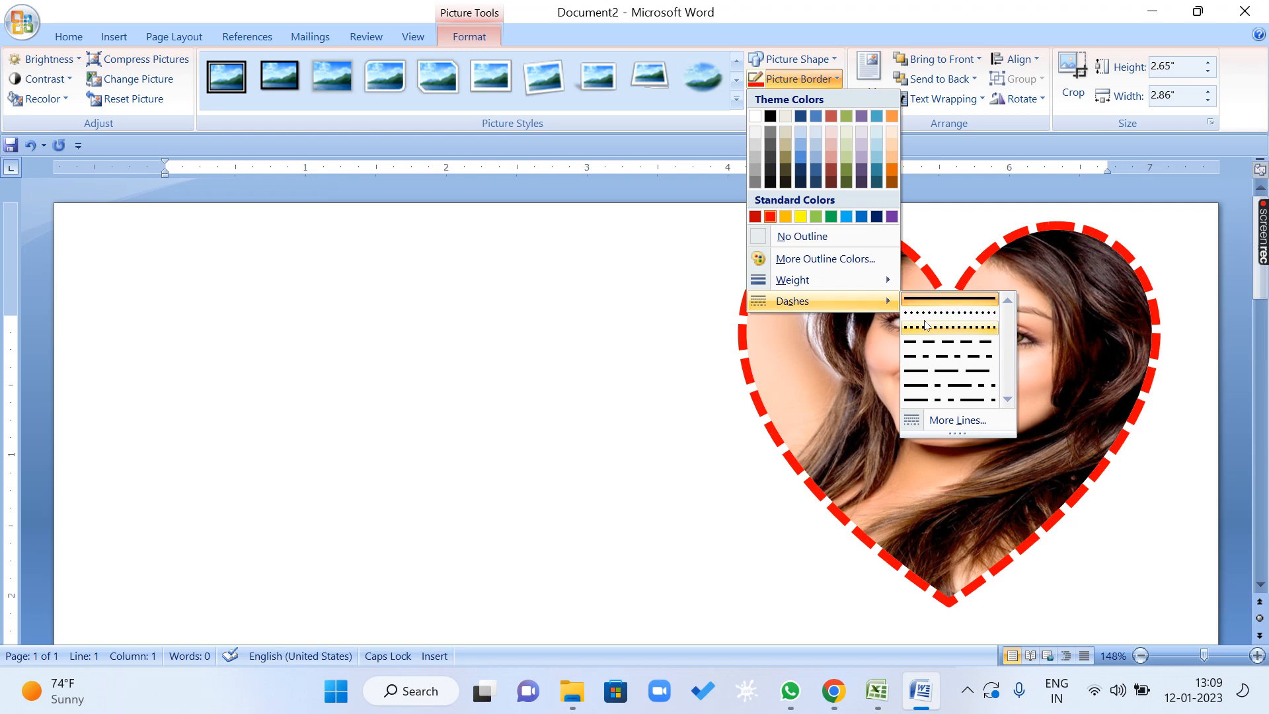
click(926, 343)
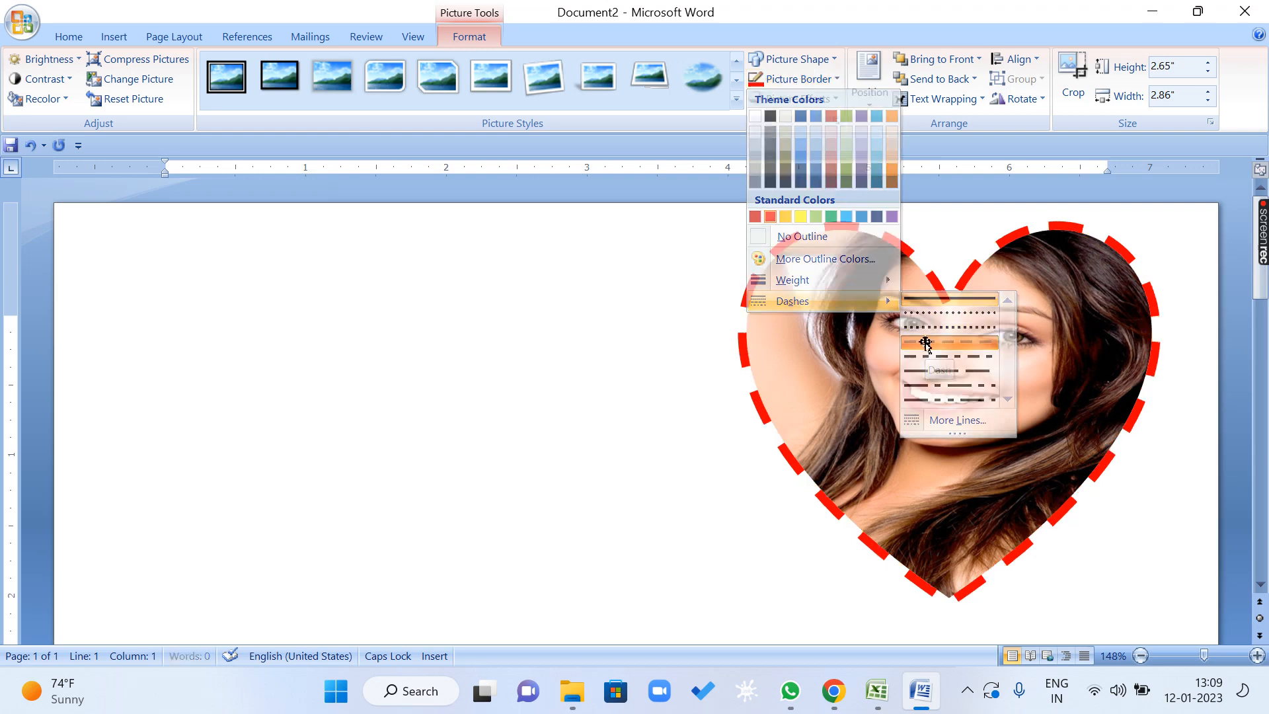
click(810, 80)
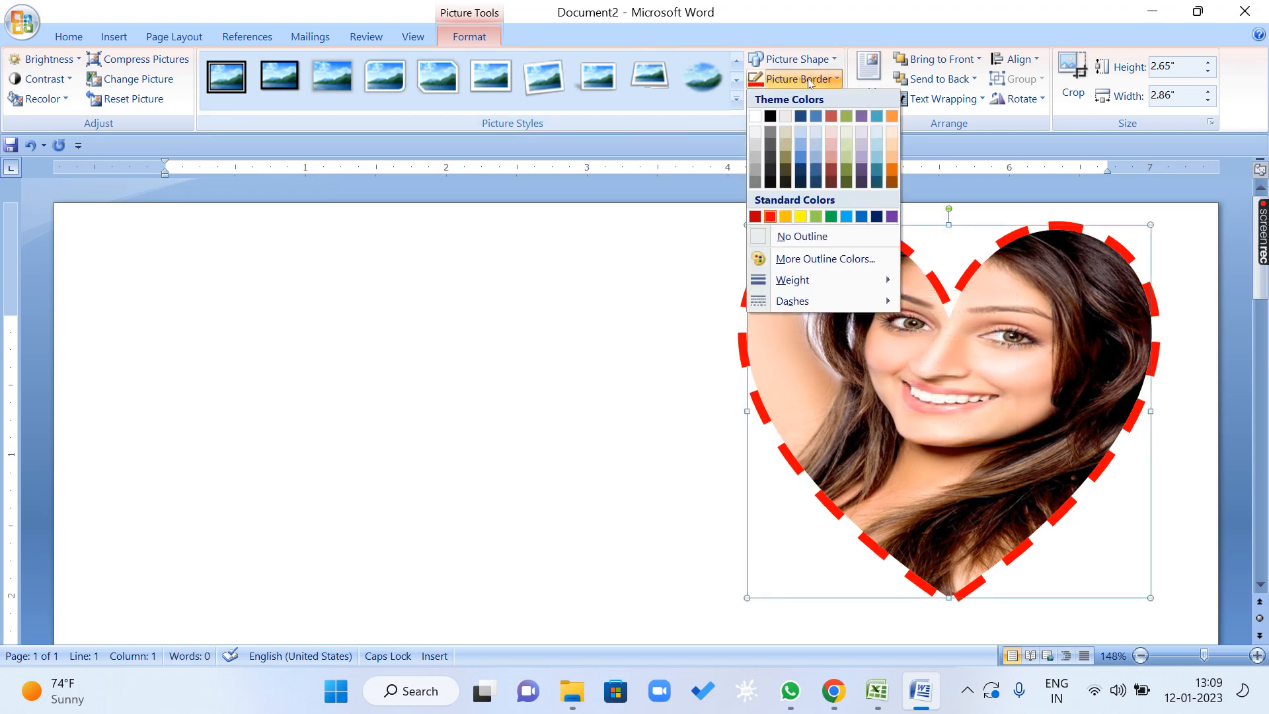
mouse_move(819, 302)
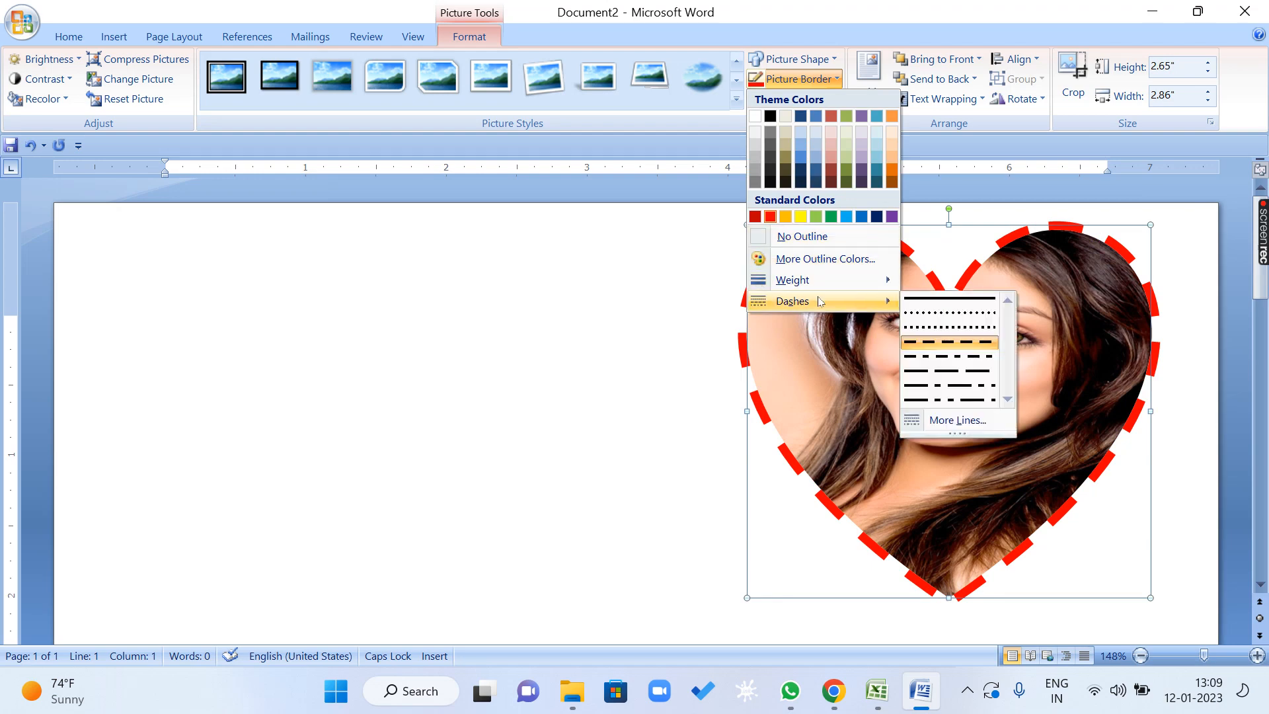
click(949, 298)
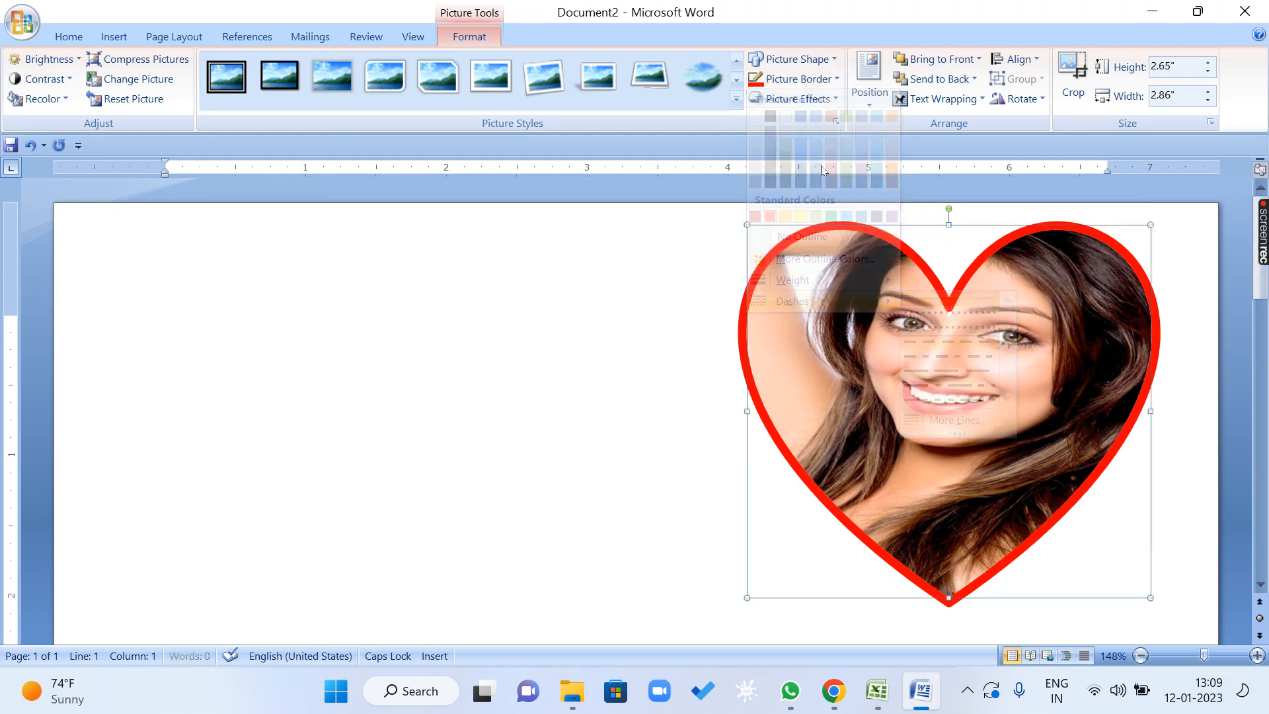
Set the weight of the heart picture's border to ¼ pt.
click(818, 80)
mouse_move(812, 284)
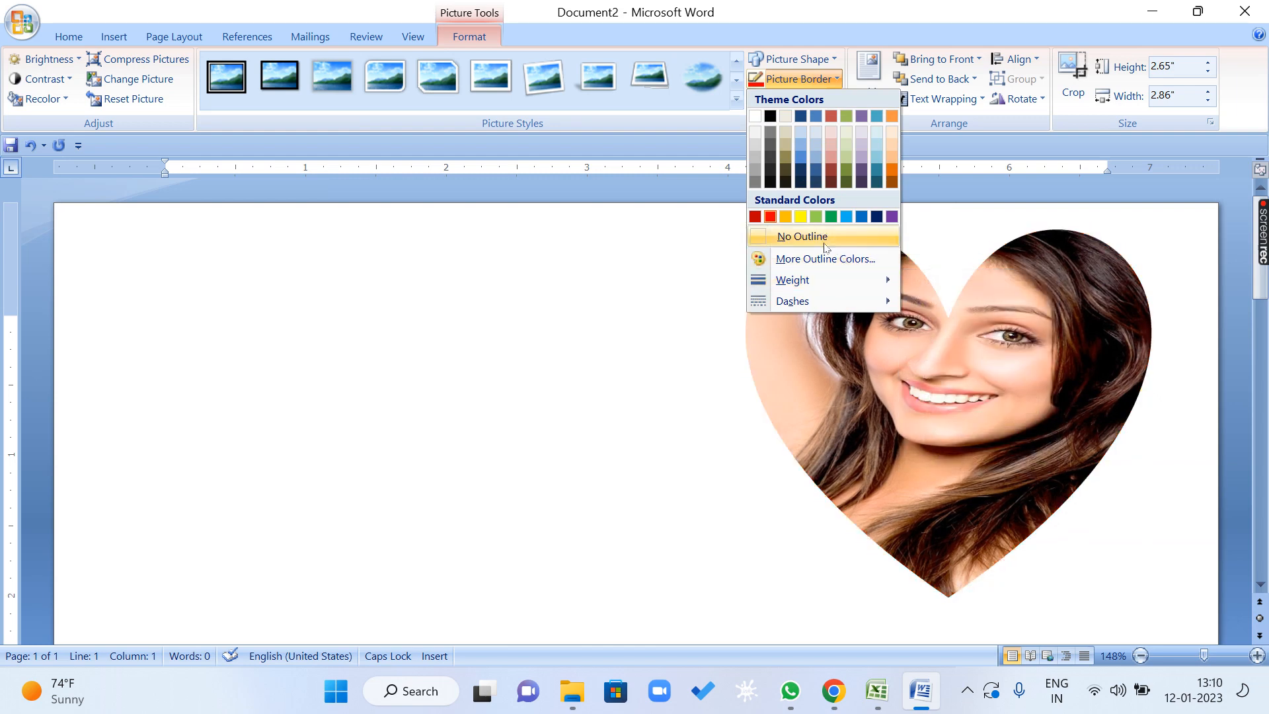
click(958, 279)
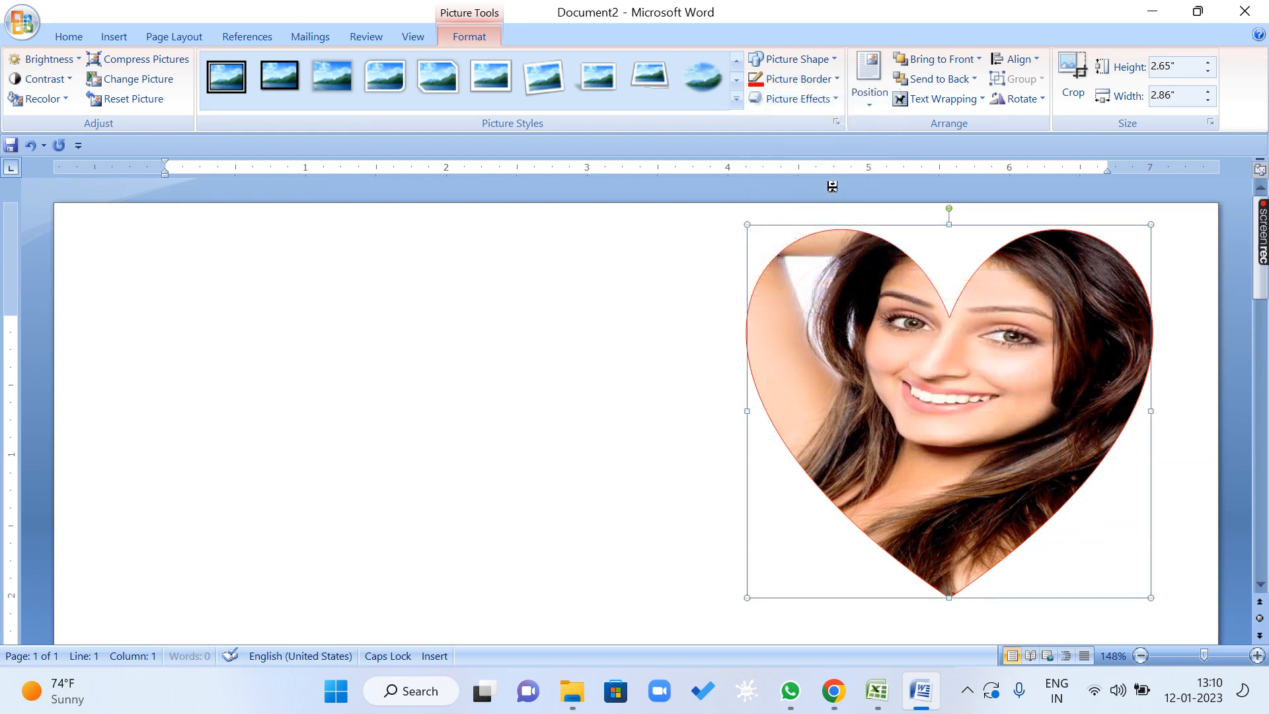
Apply an outer shadow offset diagonally toward the bottom left to the heart picture.
click(837, 98)
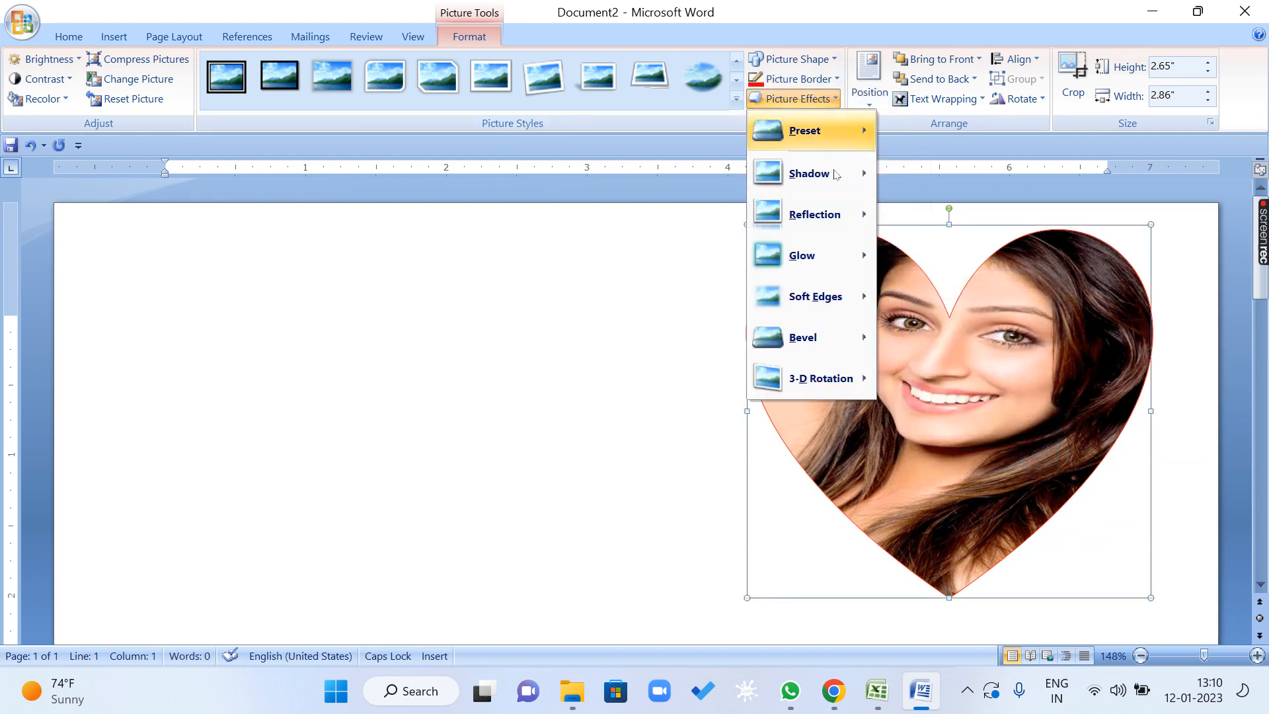
mouse_move(834, 188)
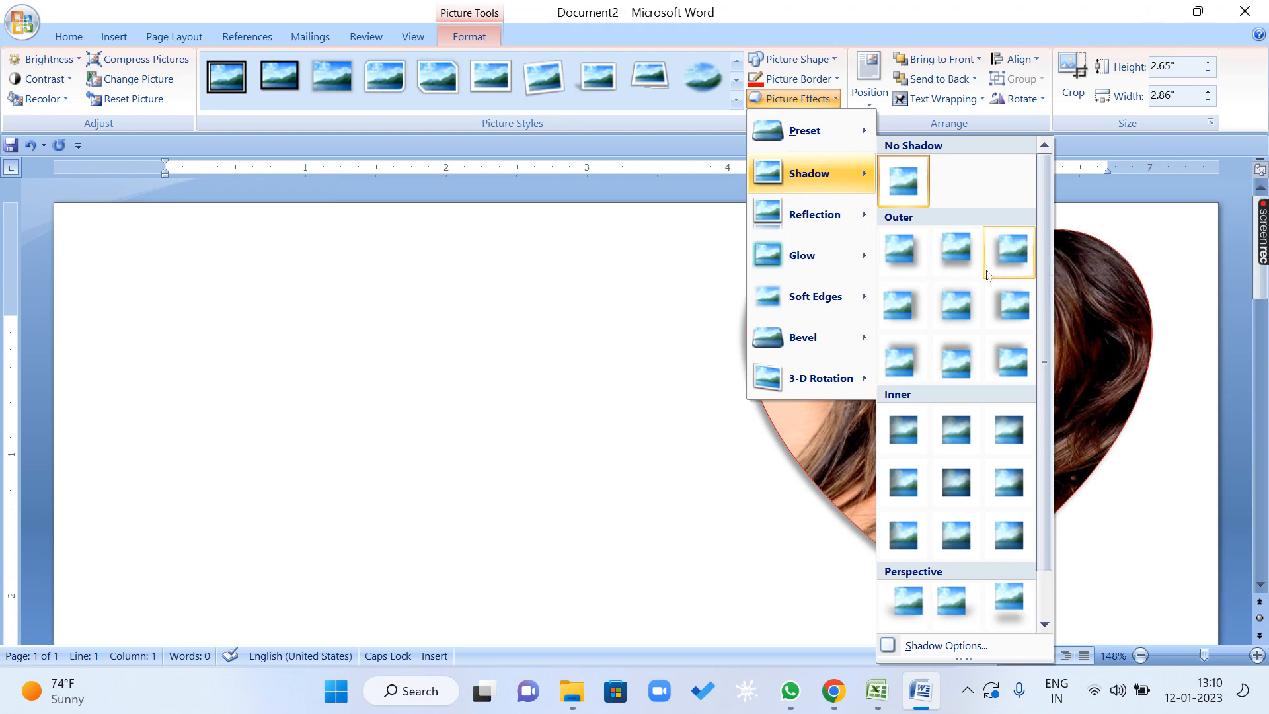
click(1011, 248)
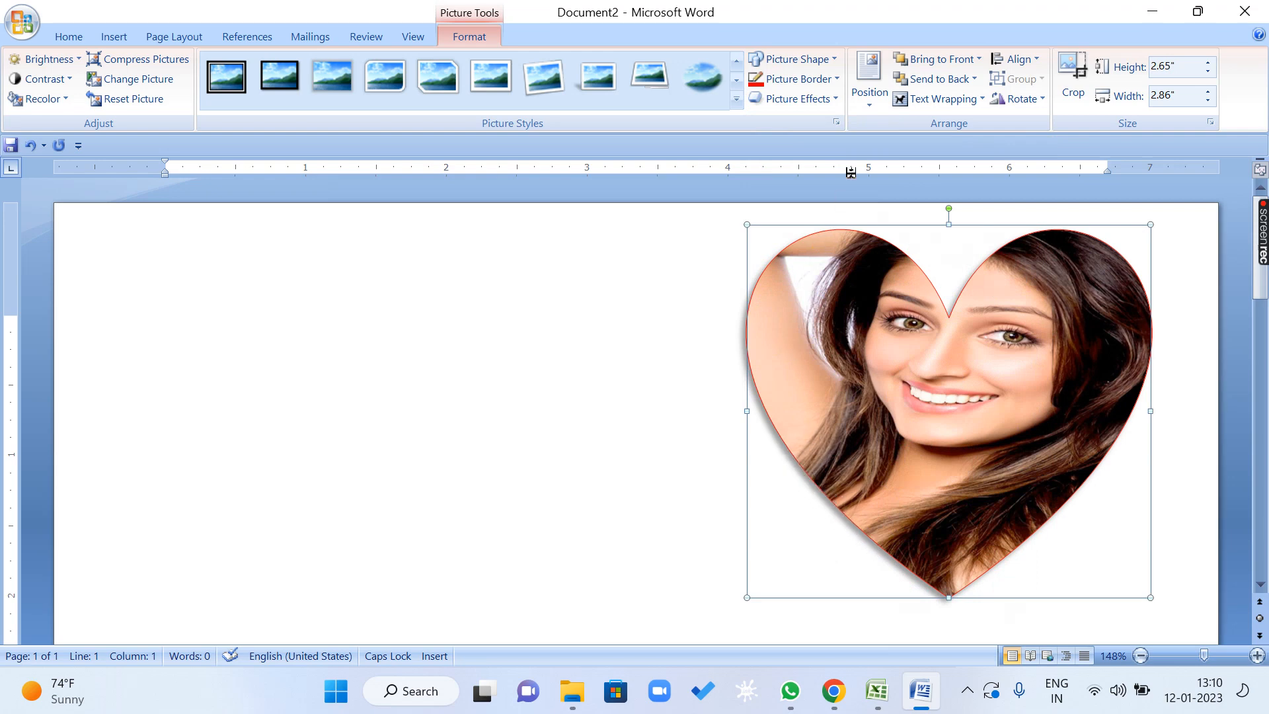
Open the detailed shadow options for the heart picture, move the dialog clear of it, and set the shadow size to 109%.
click(796, 98)
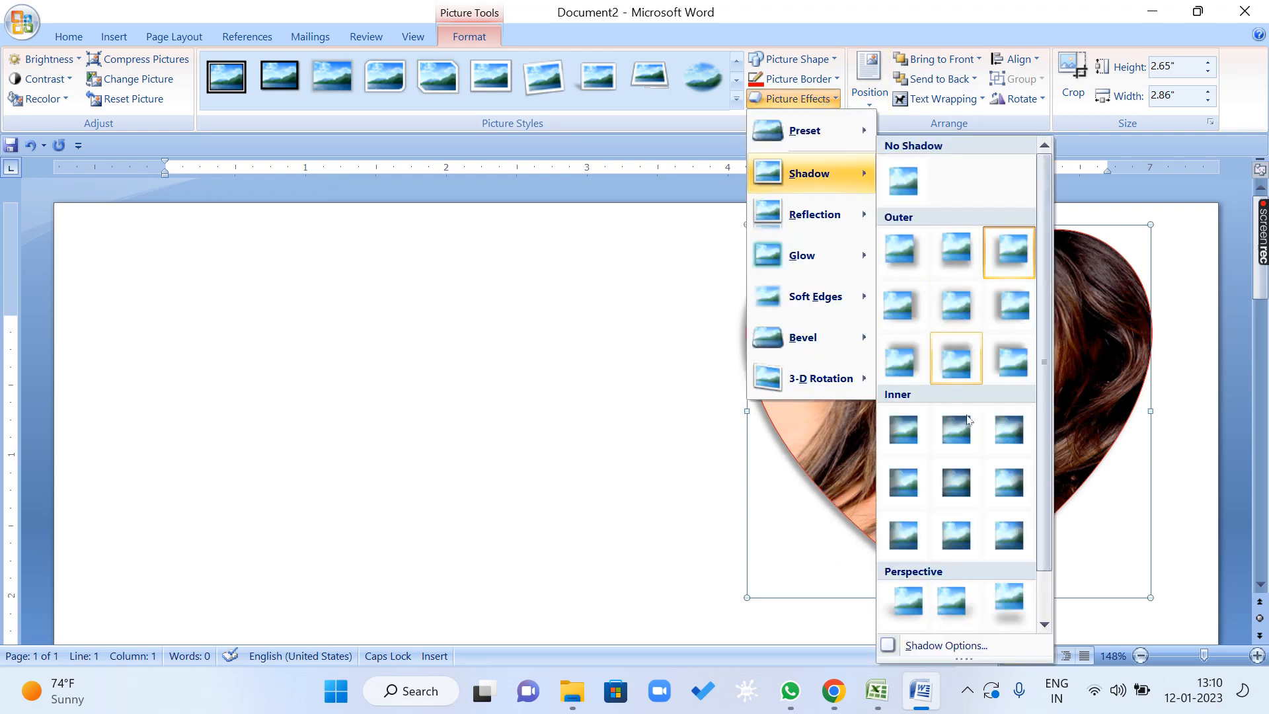
click(969, 646)
drag(648, 144, 280, 113)
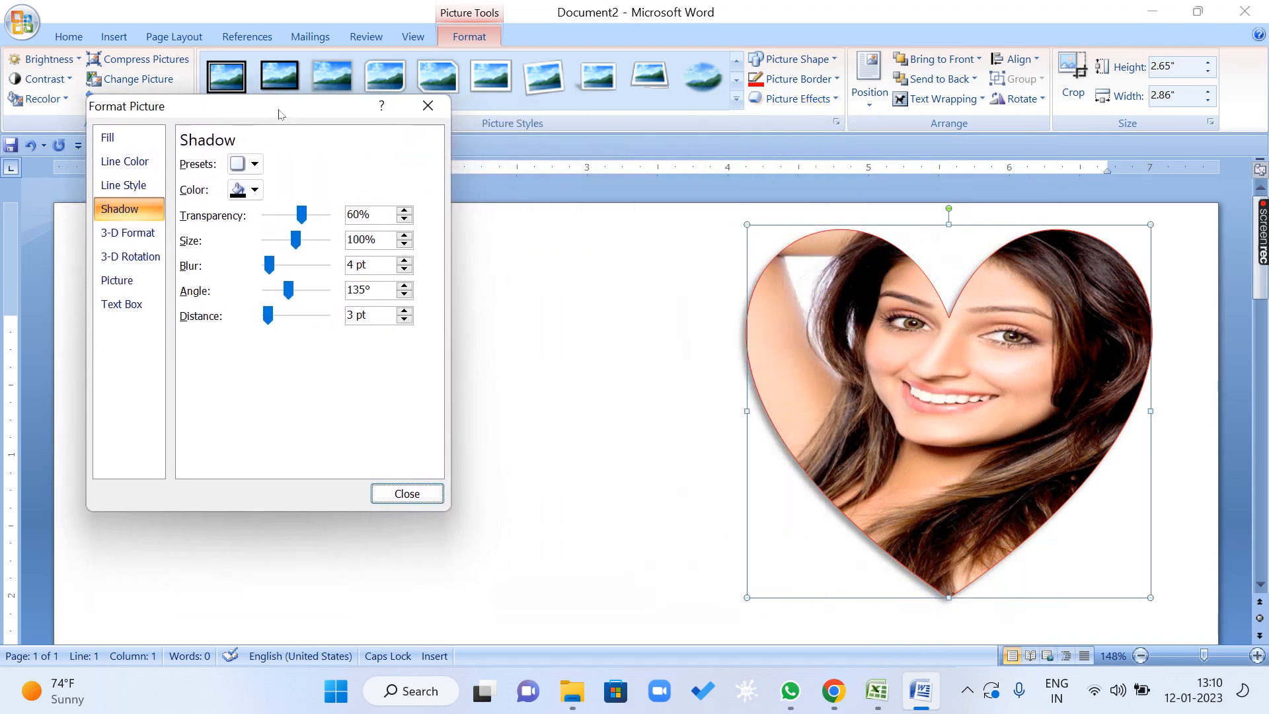
click(405, 235)
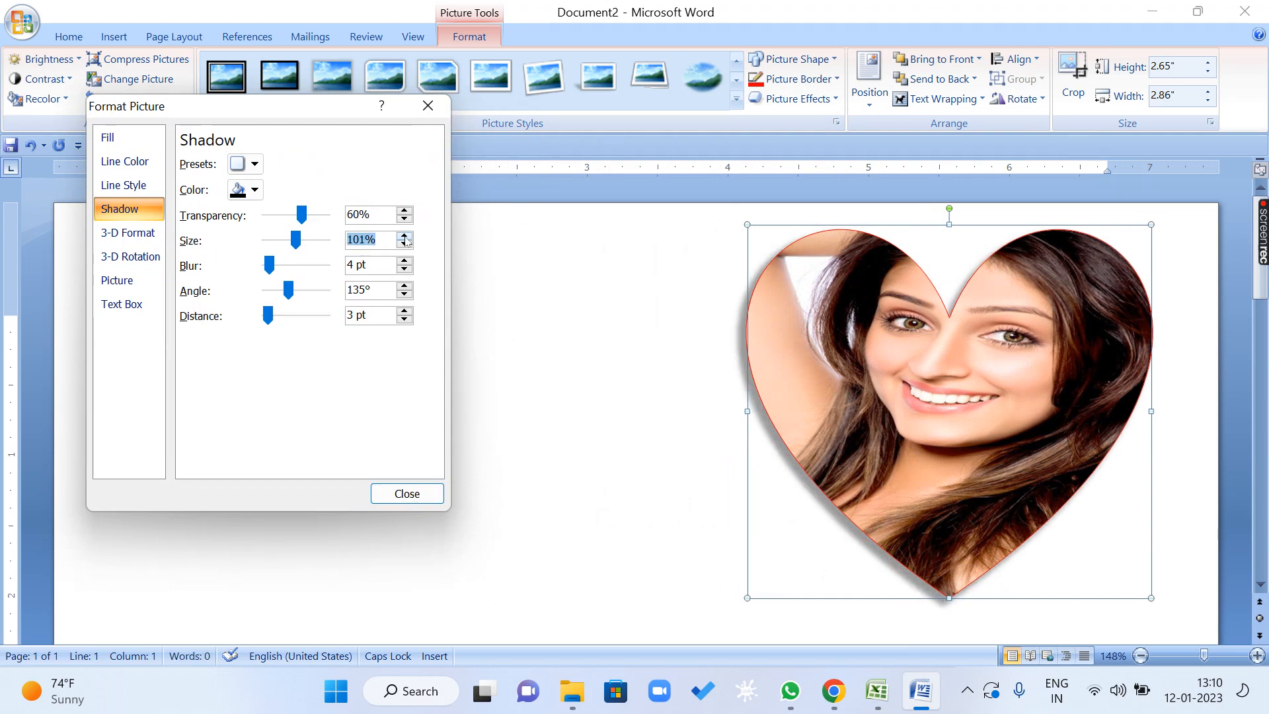
click(404, 236)
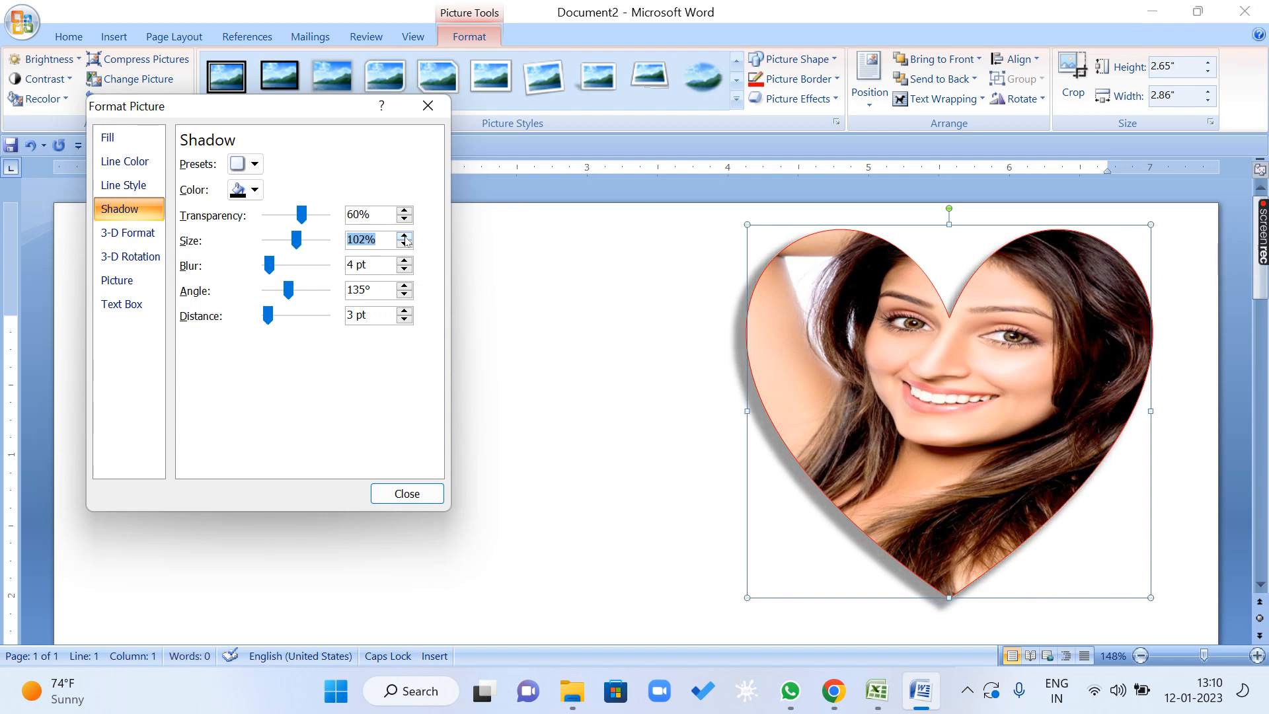
click(404, 236)
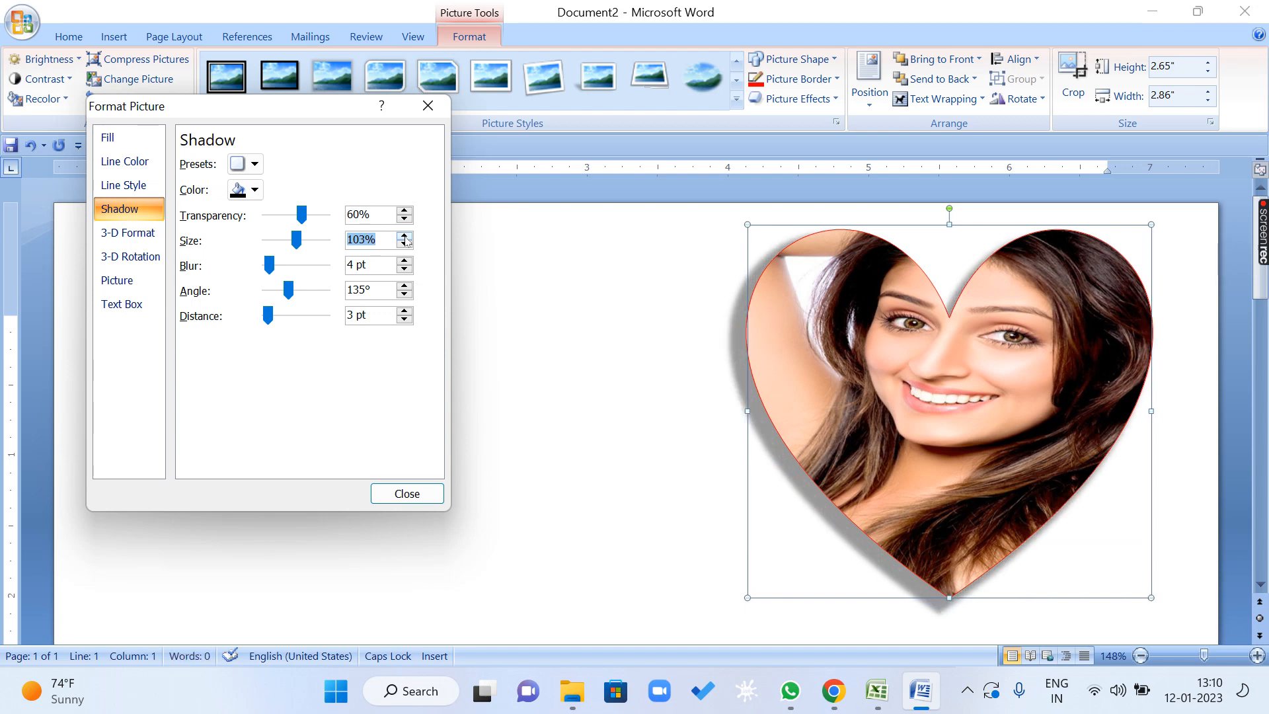
click(405, 236)
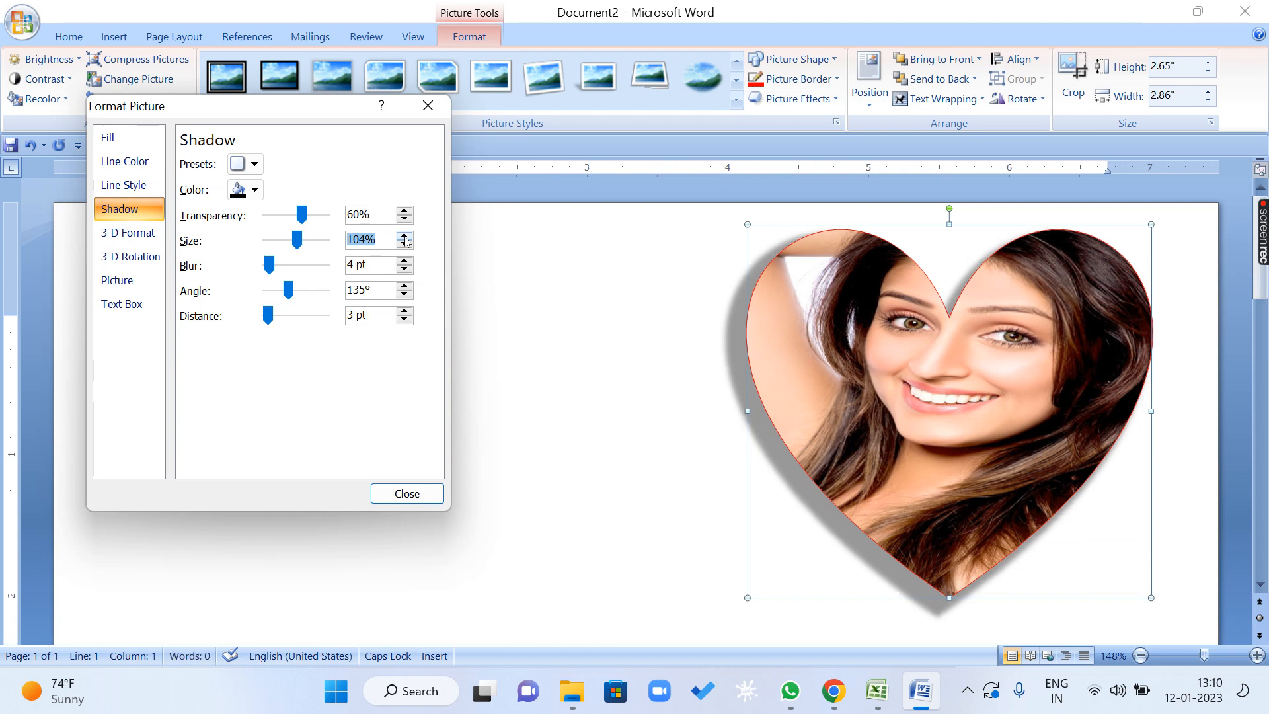
click(404, 236)
click(405, 236)
click(404, 236)
click(405, 236)
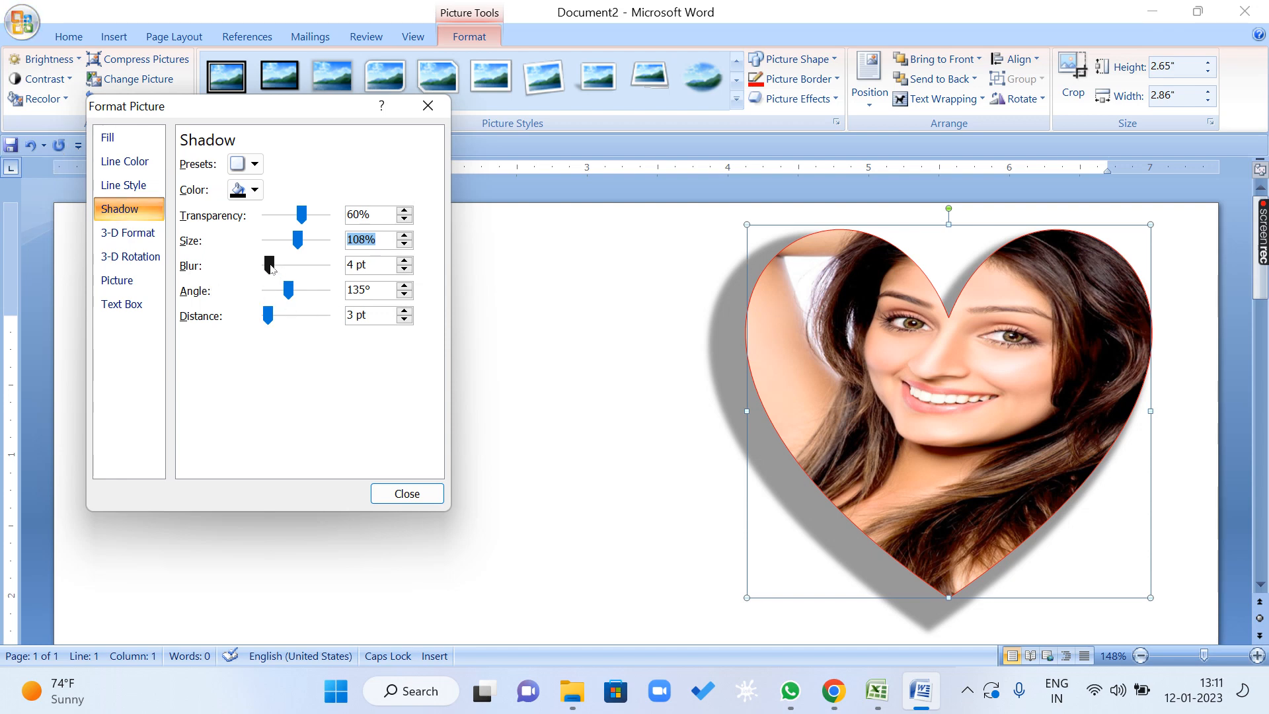
click(404, 237)
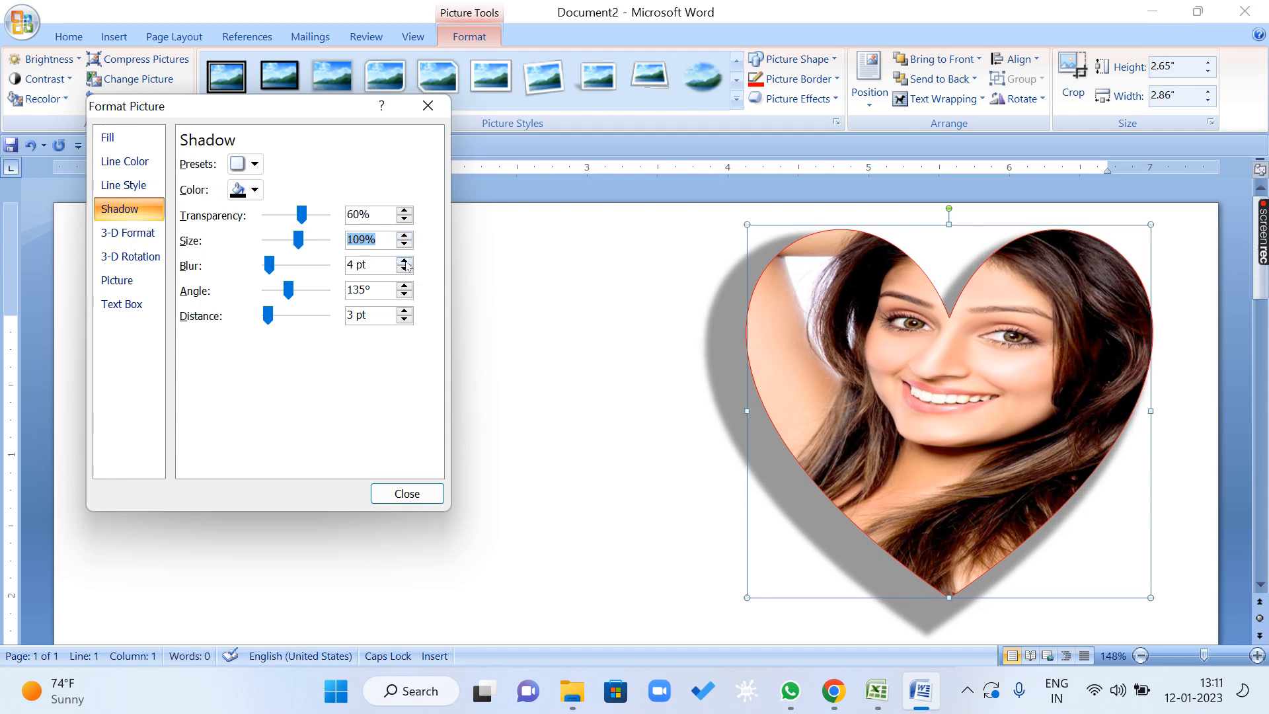
Set the blur of the heart picture's shadow to 12 pt.
click(404, 262)
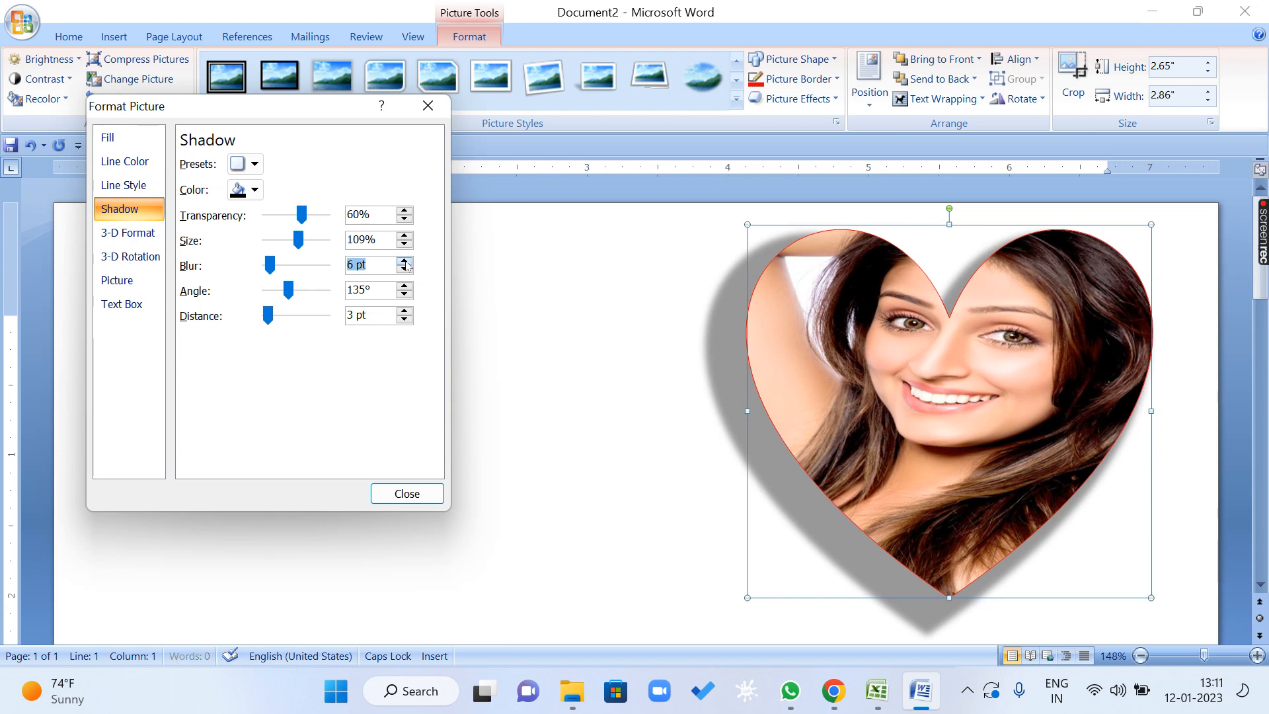
click(404, 261)
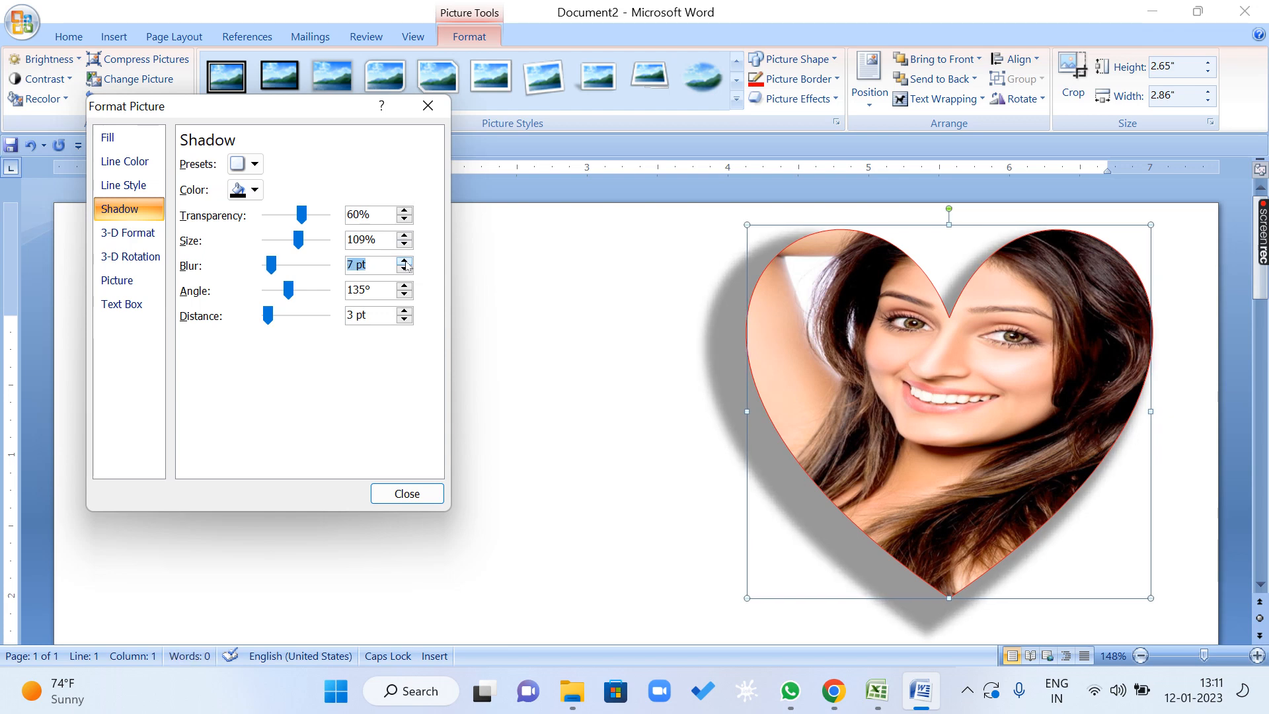
click(404, 261)
click(404, 262)
click(404, 261)
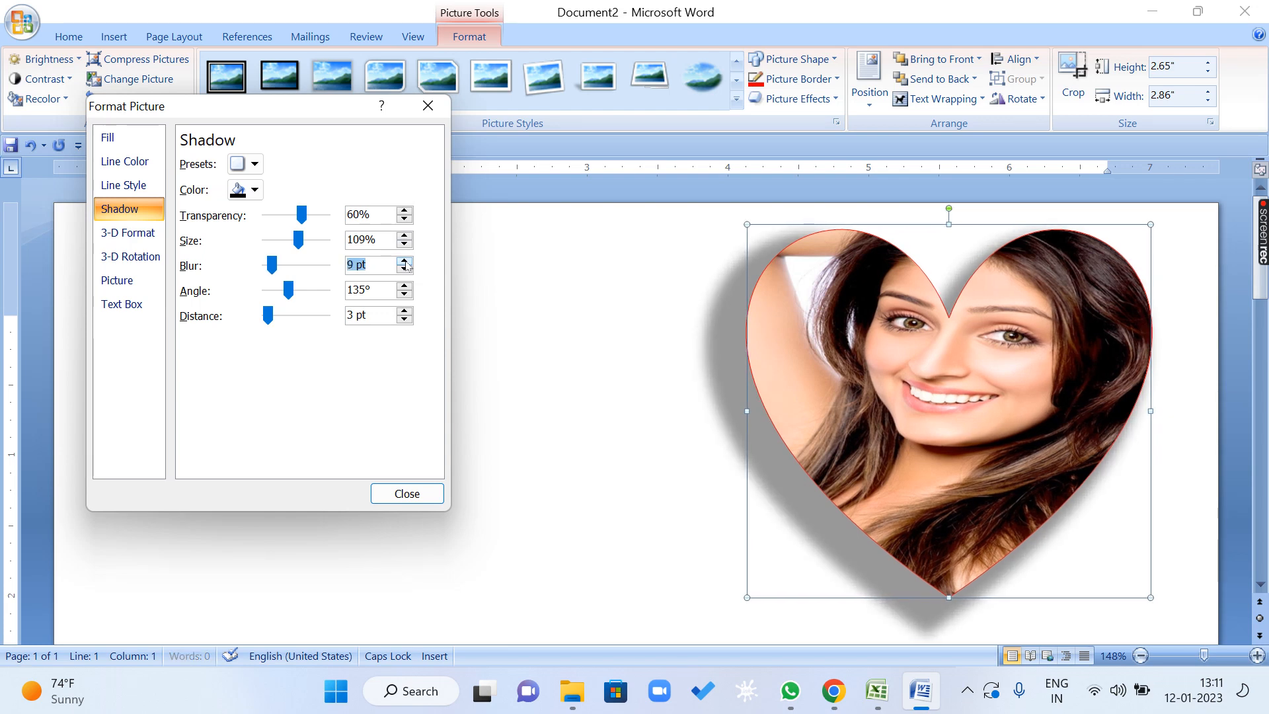
click(405, 261)
click(404, 261)
Raise the blur of the heart picture's shadow to 44 pt.
click(405, 261)
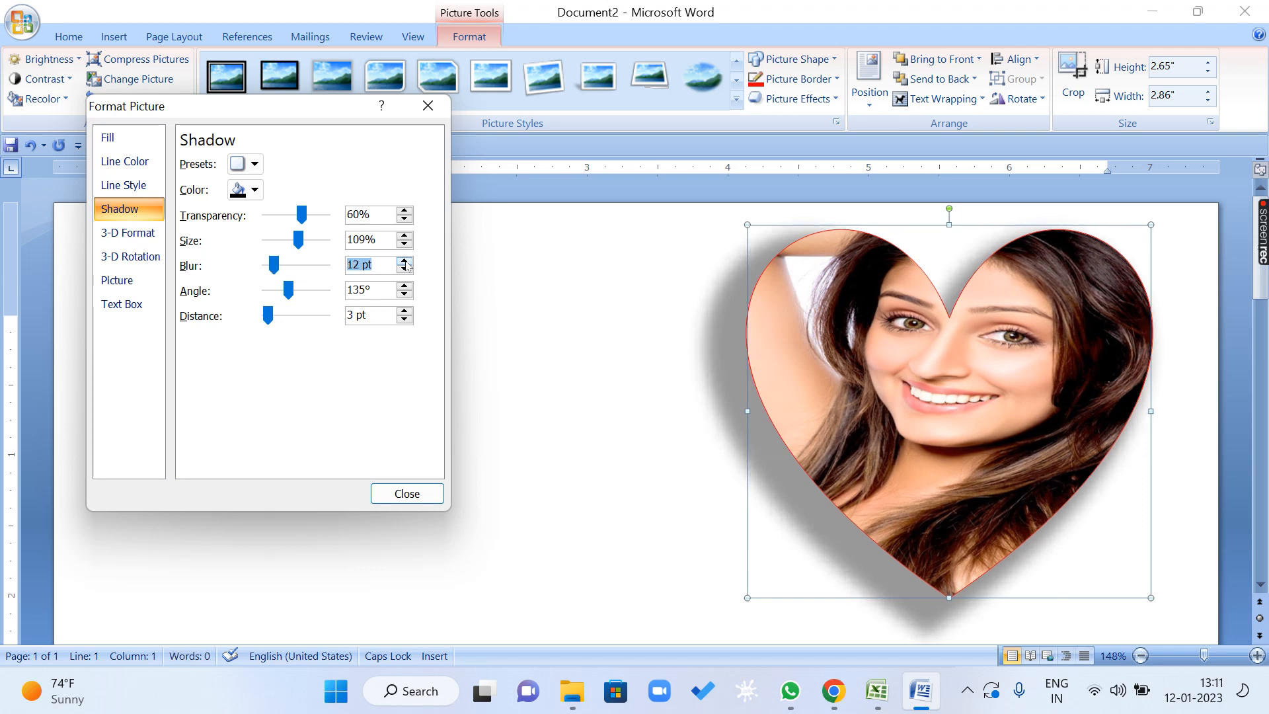
click(405, 262)
click(404, 262)
click(405, 262)
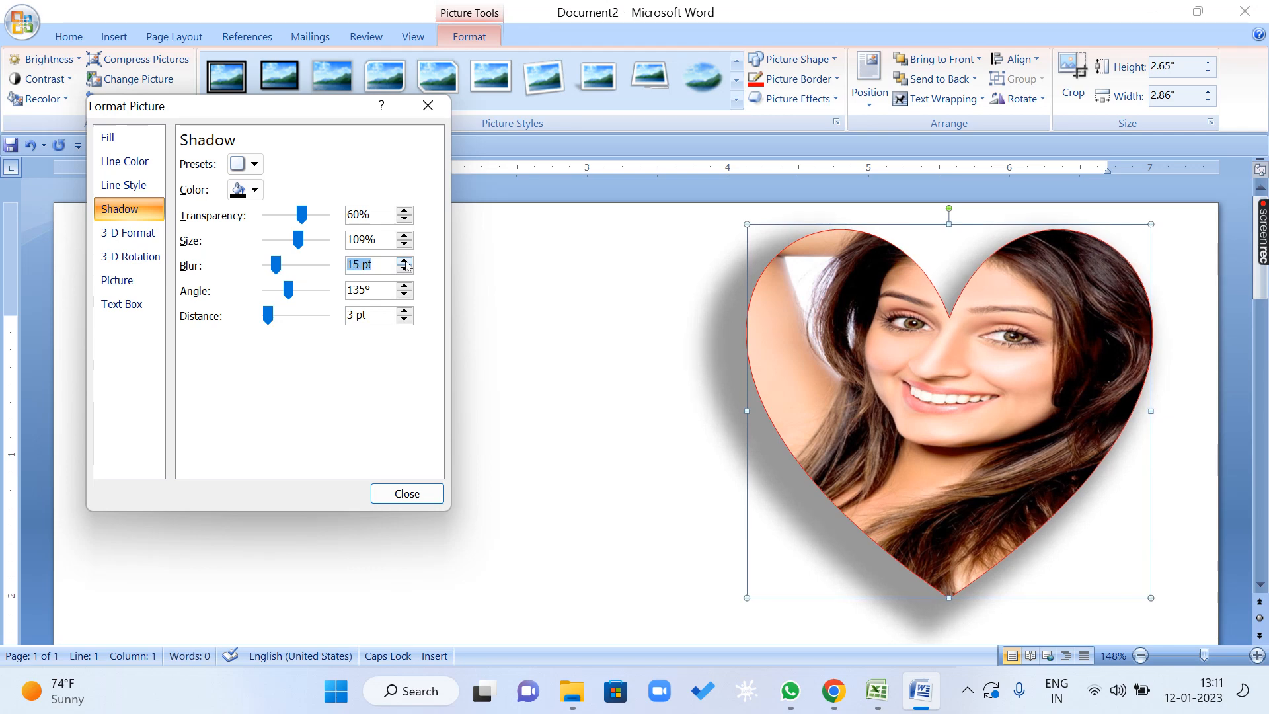
click(405, 261)
click(405, 261)
click(405, 261)
click(405, 261)
click(405, 262)
click(405, 262)
click(405, 262)
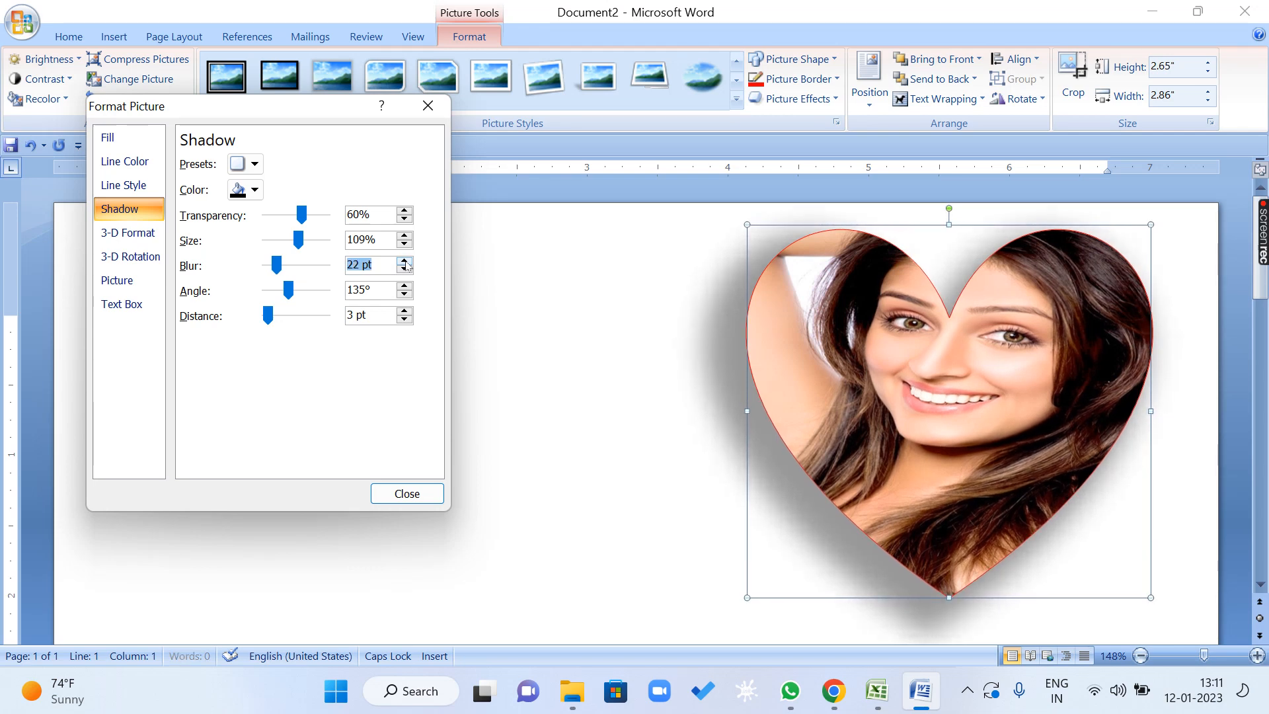
click(405, 262)
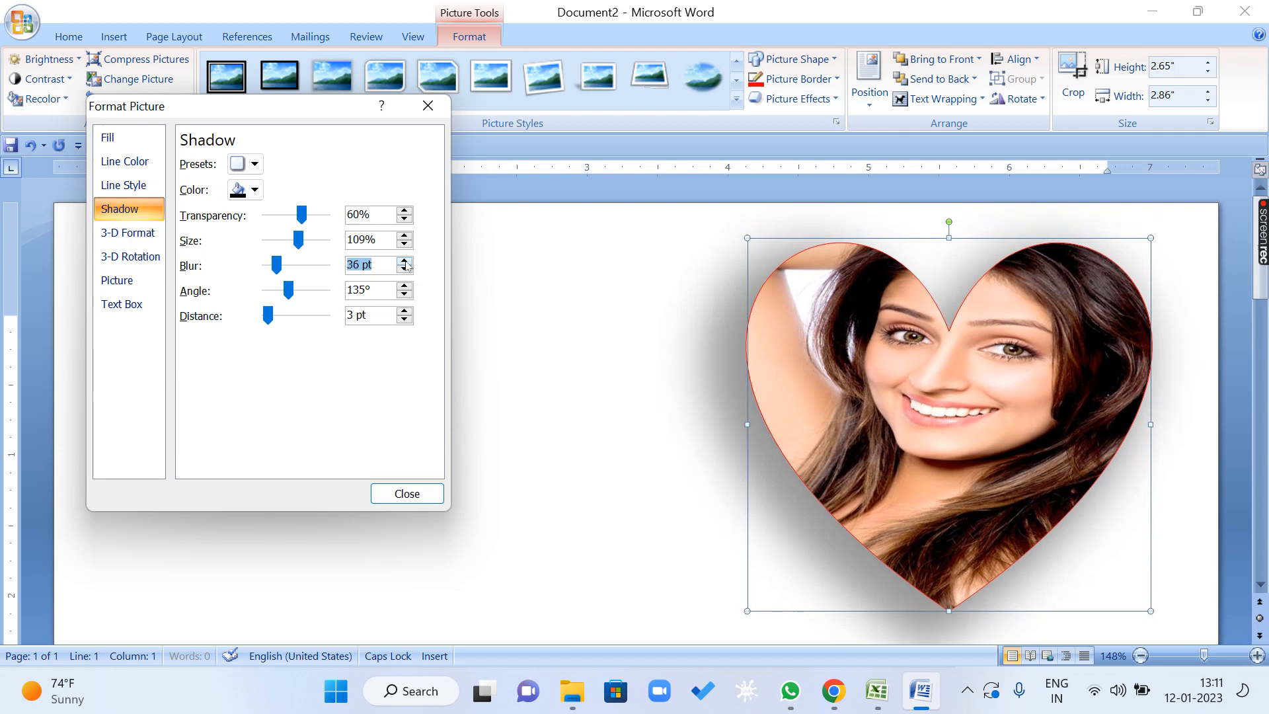
click(404, 261)
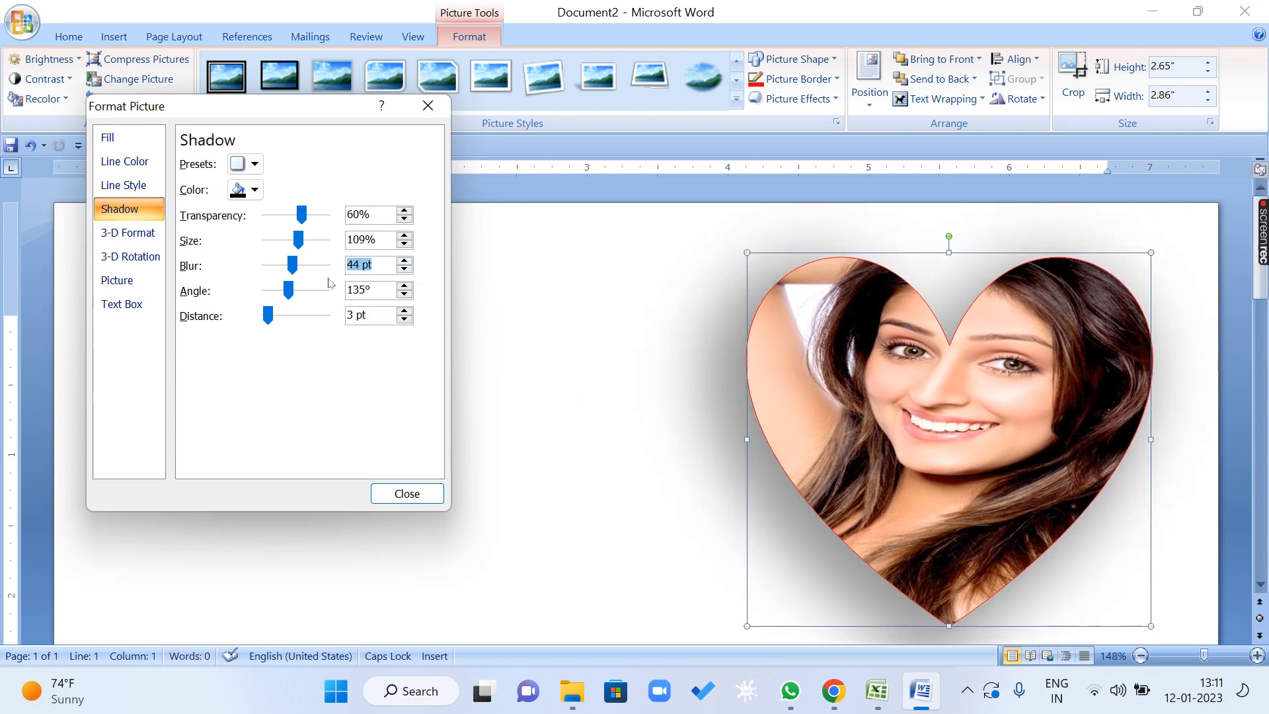
Set the blur of the heart picture's shadow to 0 pt and its distance to 200 pt.
drag(293, 266, 253, 270)
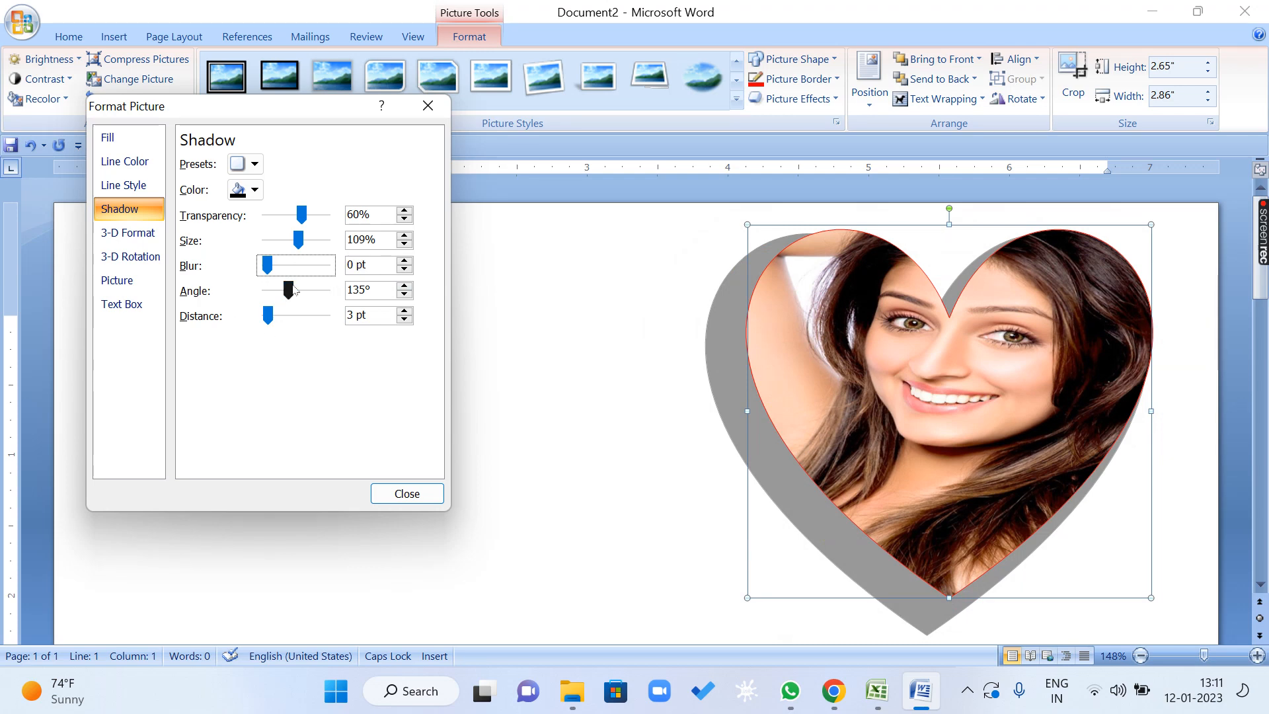
click(280, 316)
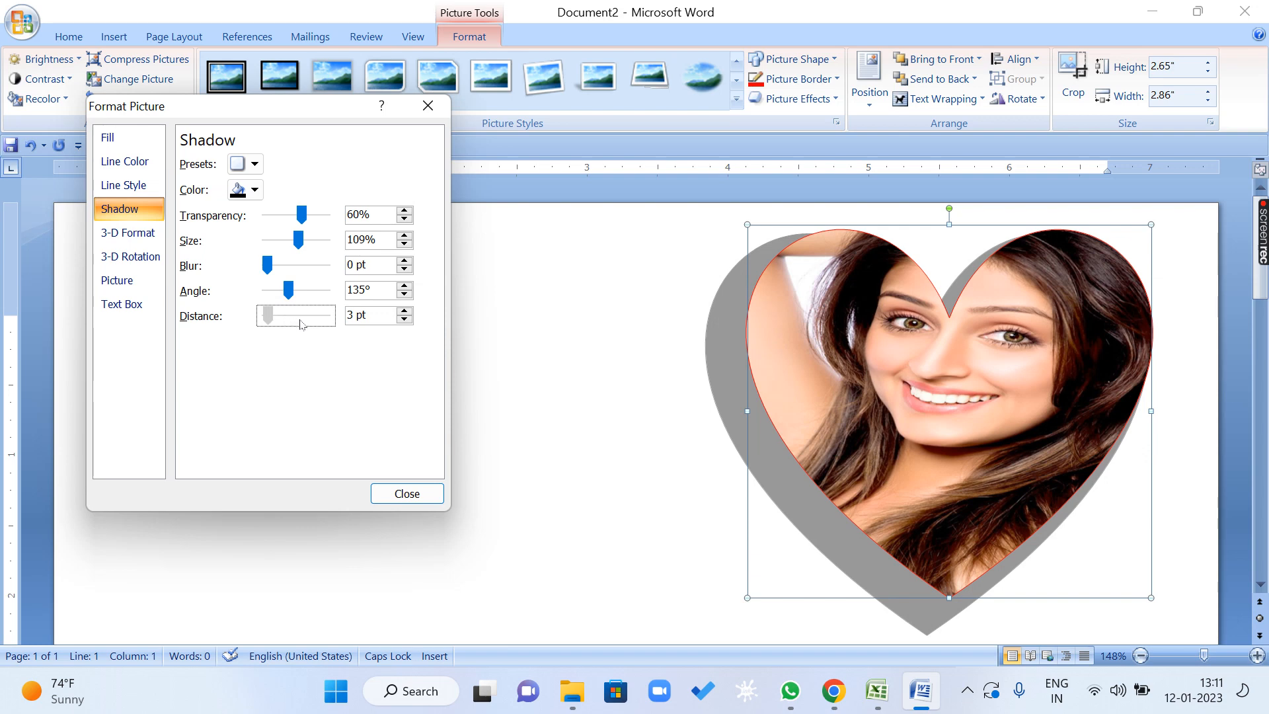
drag(300, 324, 344, 321)
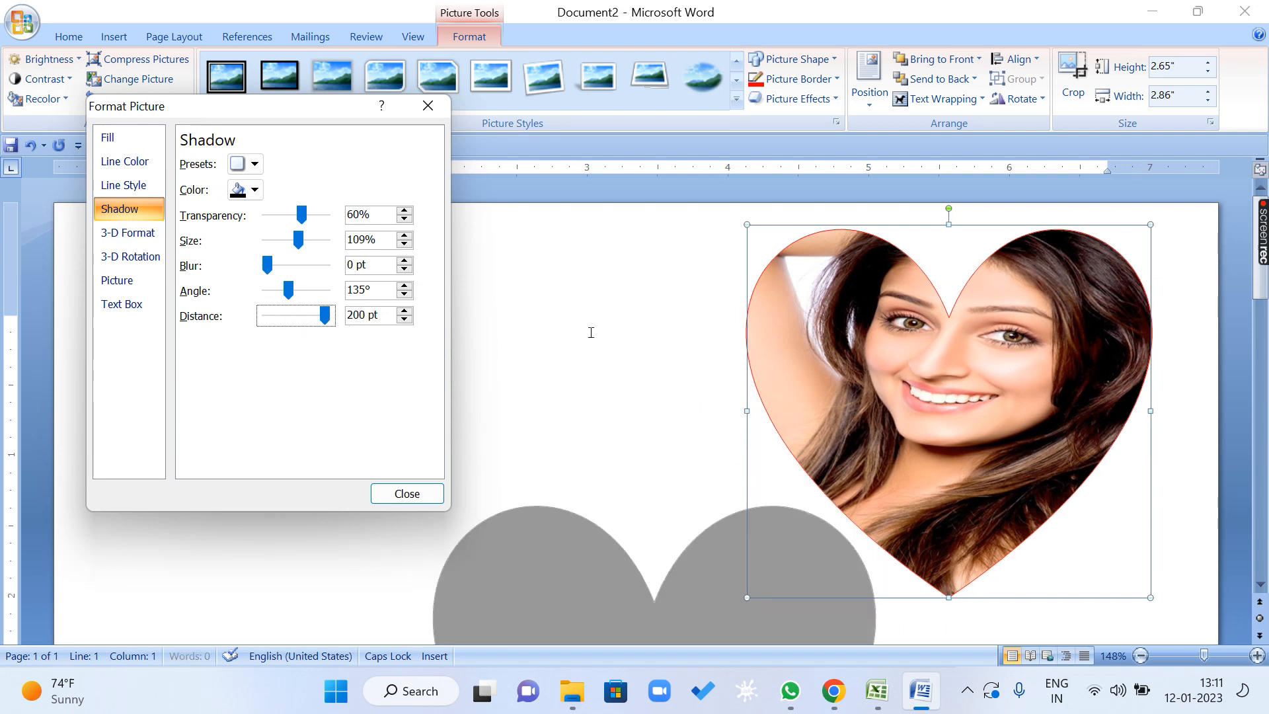
click(588, 333)
scroll(567, 408, down, 8)
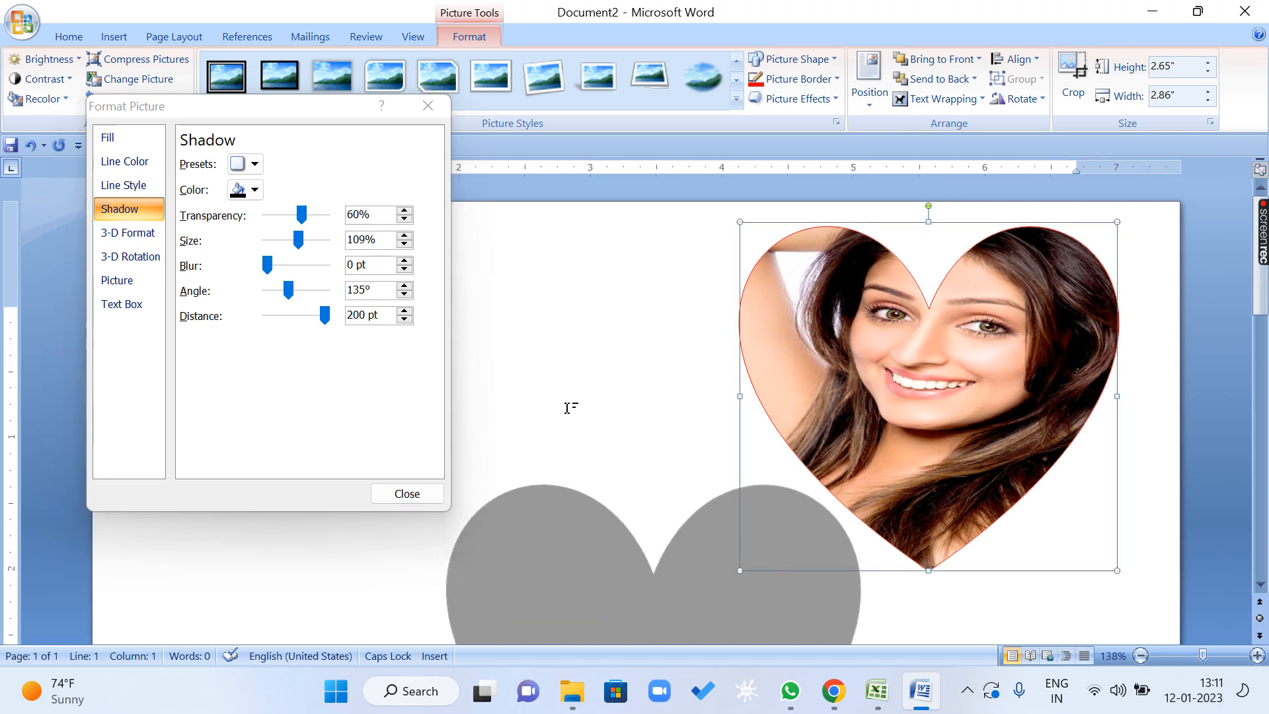
scroll(572, 414, down, 2)
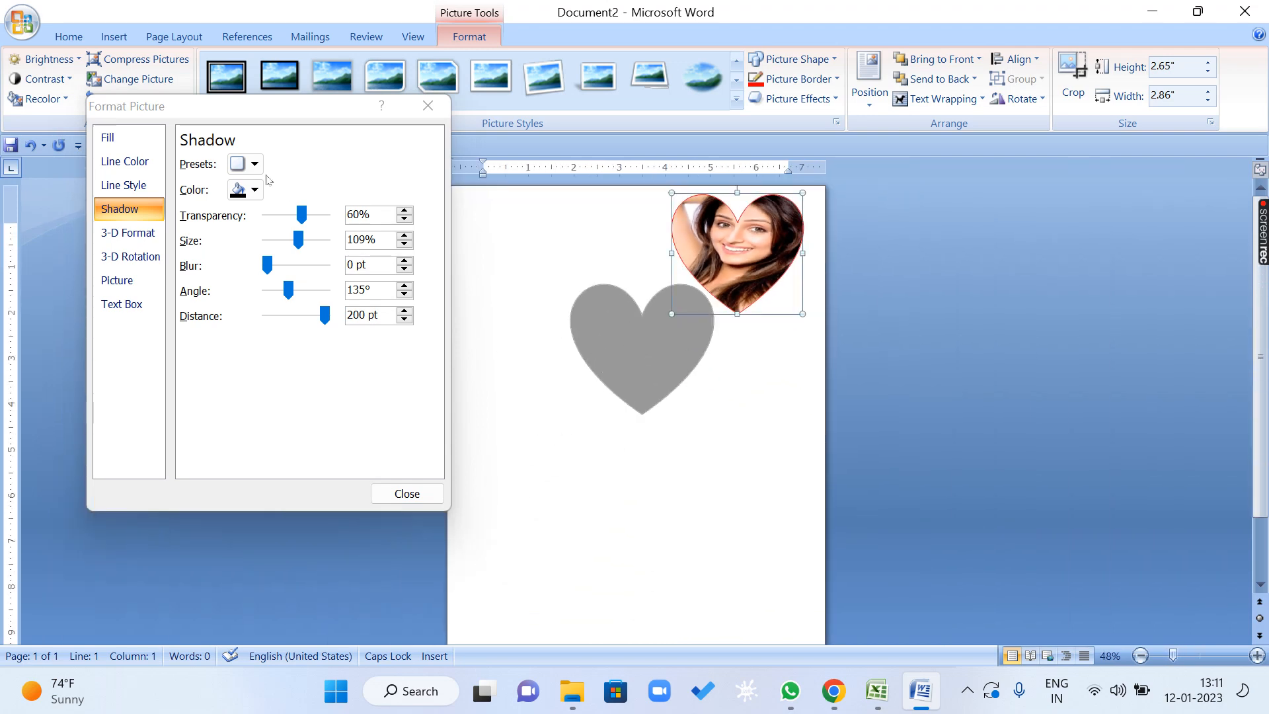
Try shadow angles of 90°, 60° and 80° on the heart picture.
click(383, 288)
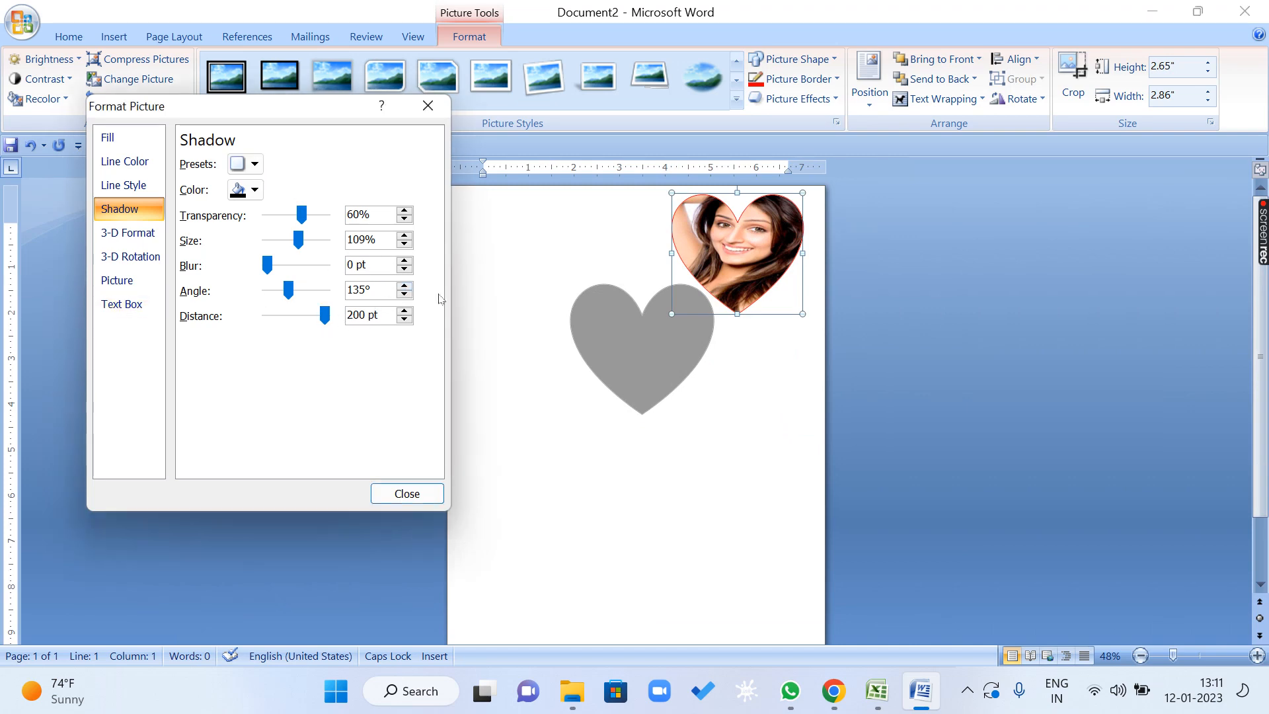
drag(382, 289, 344, 290)
text(90)
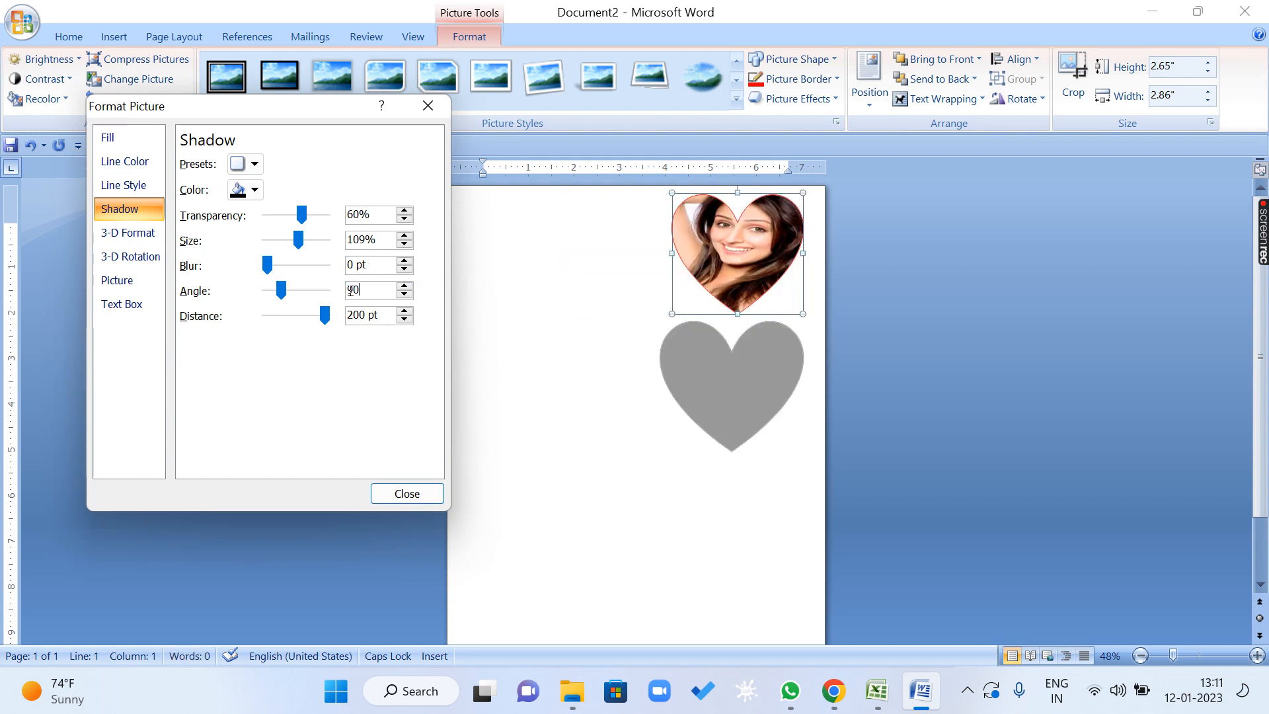
drag(362, 291, 254, 308)
text(60)
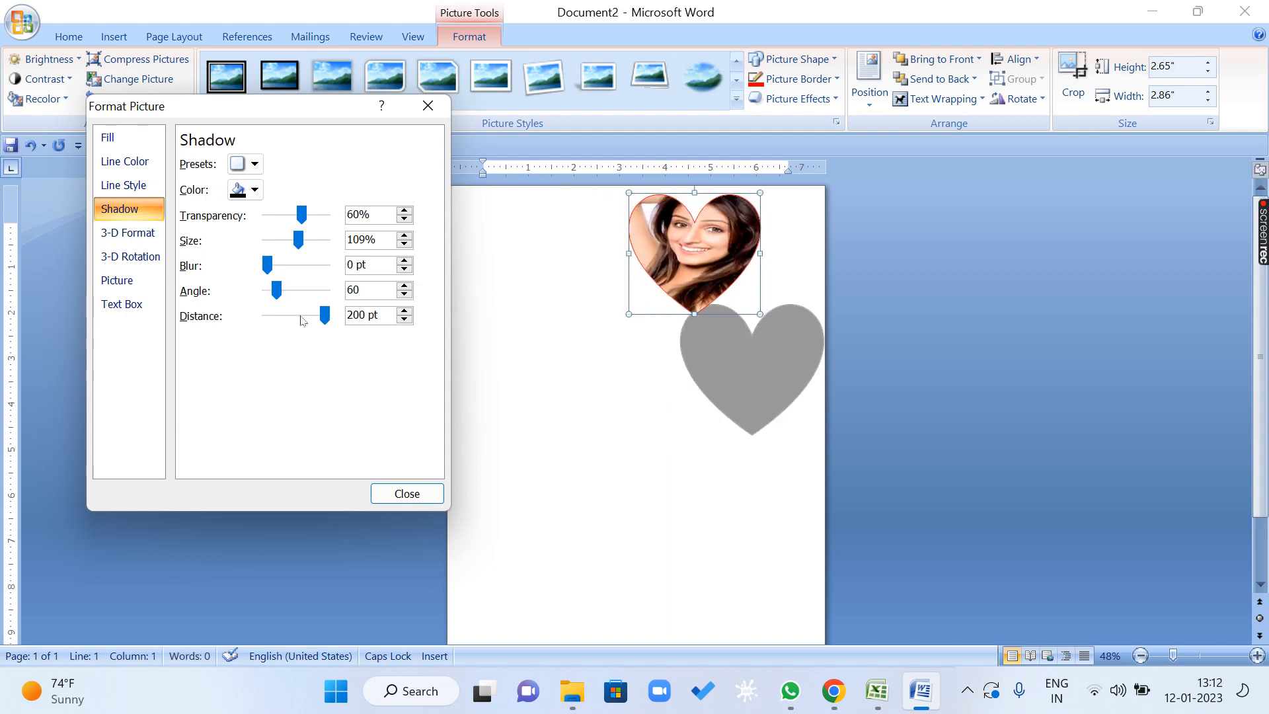
drag(369, 291, 263, 301)
text(80)
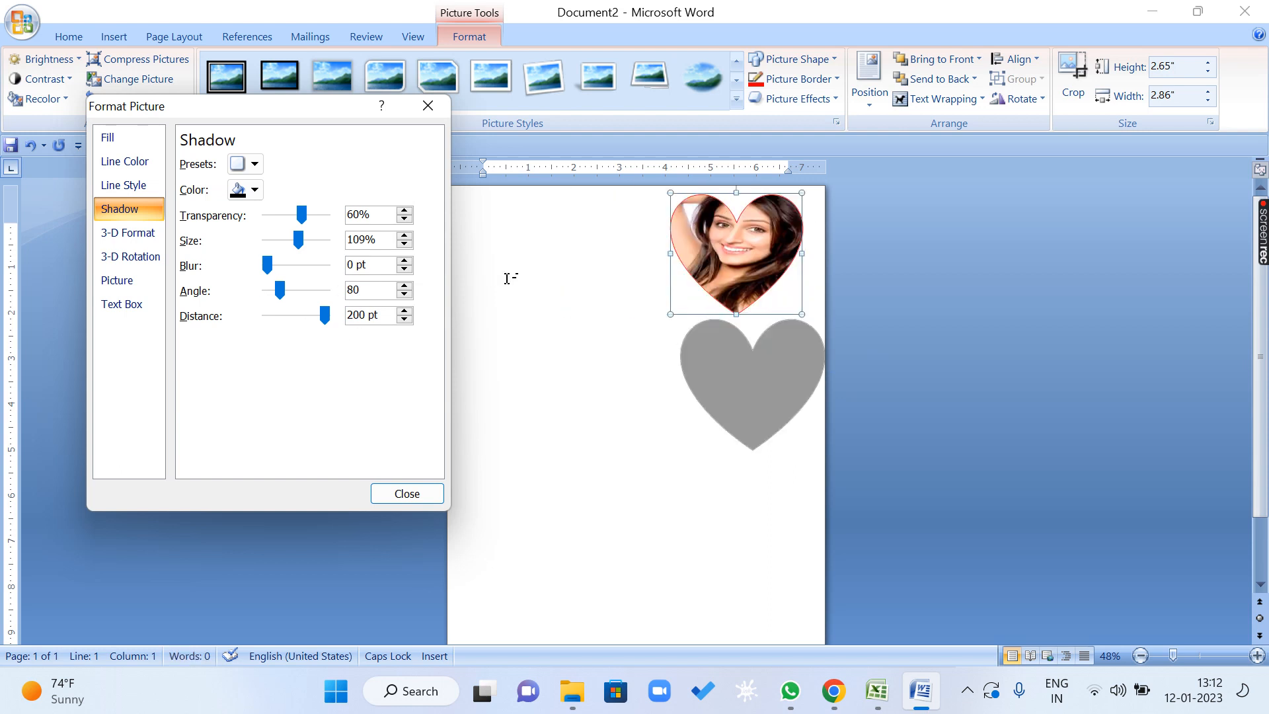
Lower the angle of the heart picture's shadow stepwise to 0°.
click(349, 296)
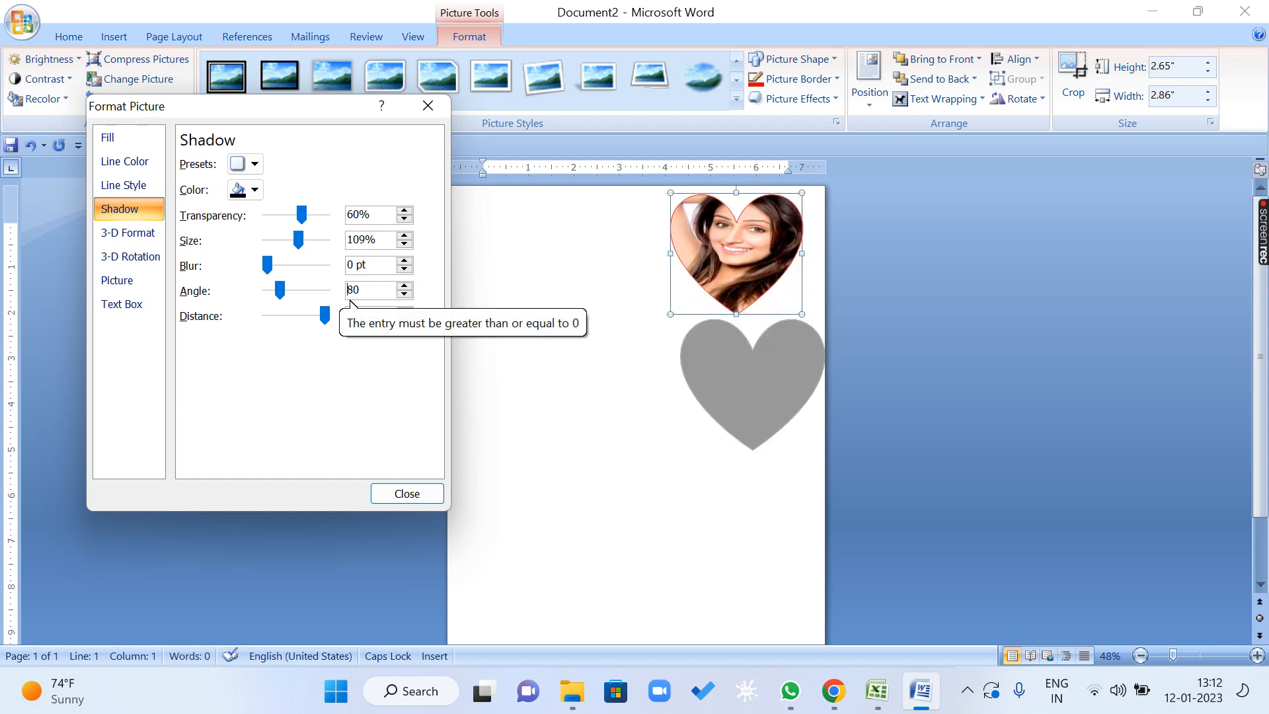
click(404, 295)
click(403, 295)
click(404, 294)
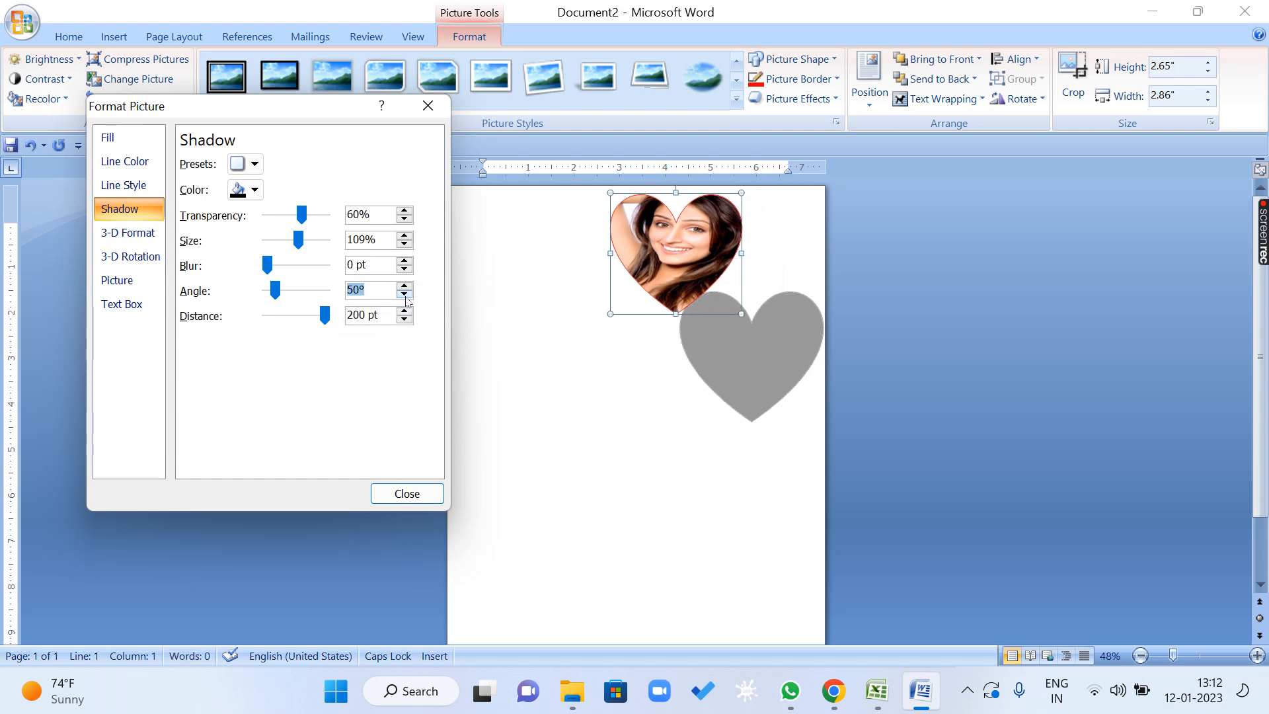
click(403, 294)
click(403, 295)
click(404, 294)
click(404, 295)
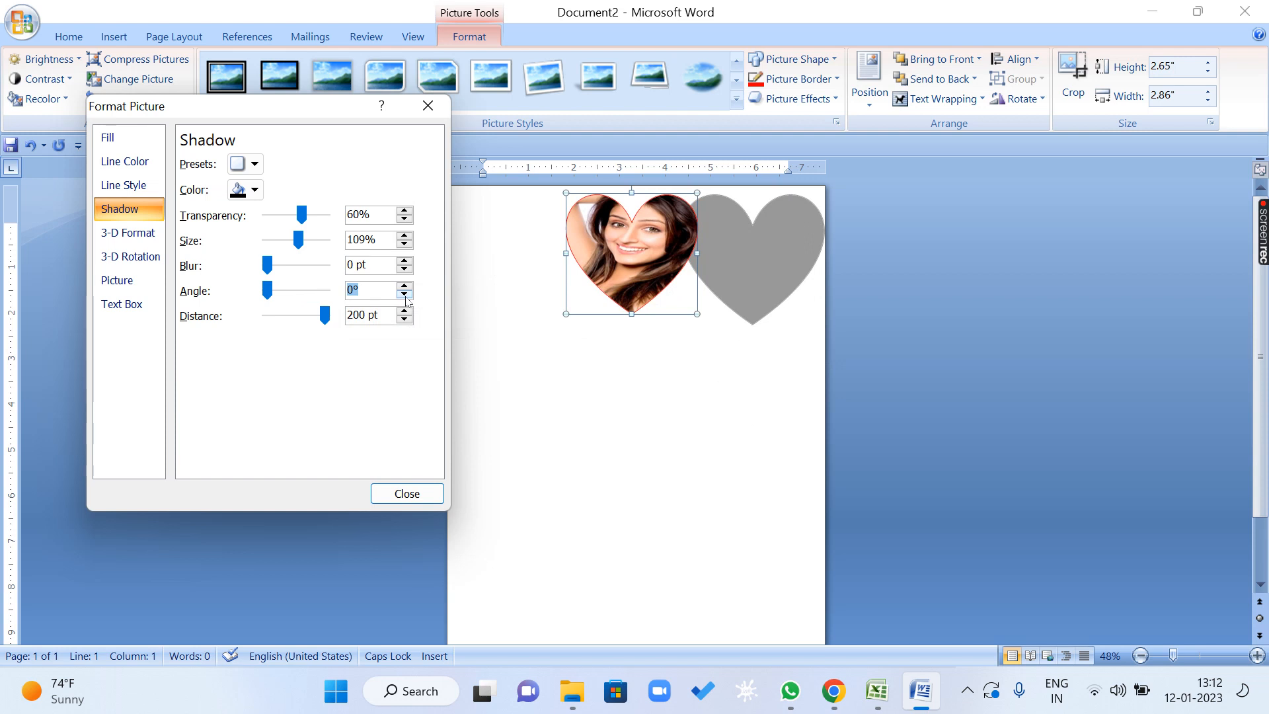
Rotate the heart picture's shadow around it by raising the shadow angle to 359.9°.
click(404, 286)
click(407, 288)
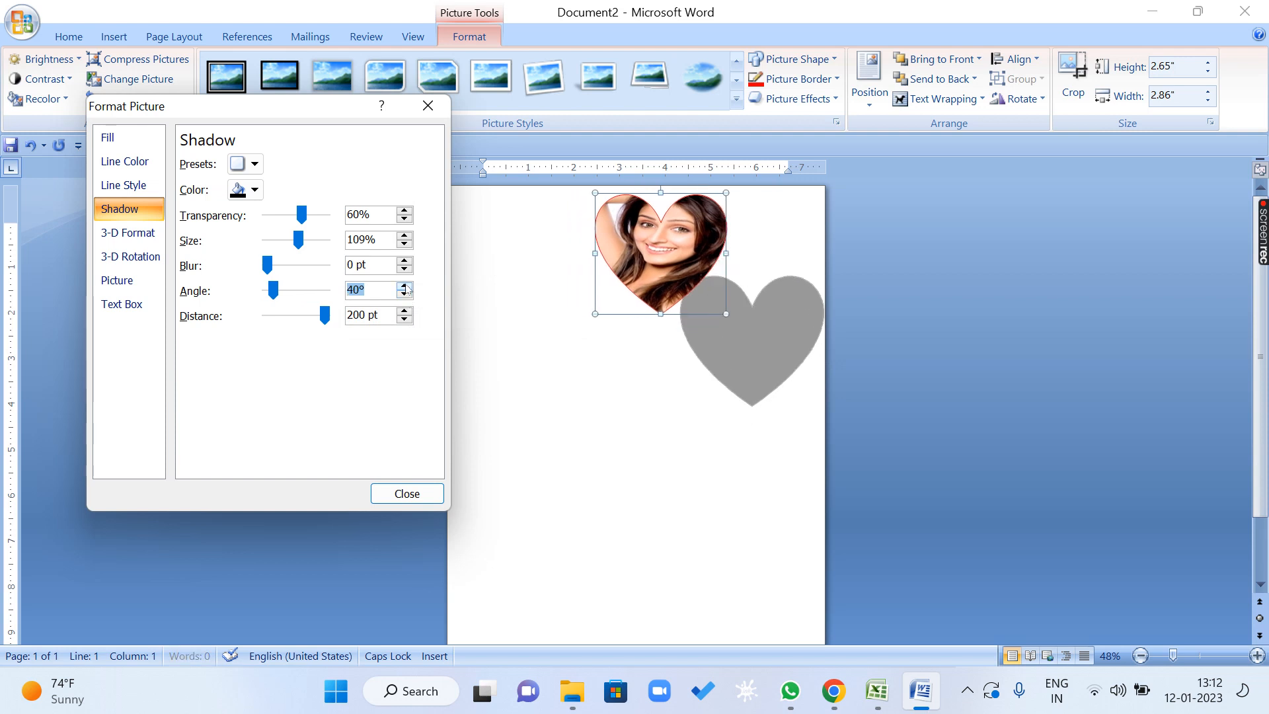
click(407, 288)
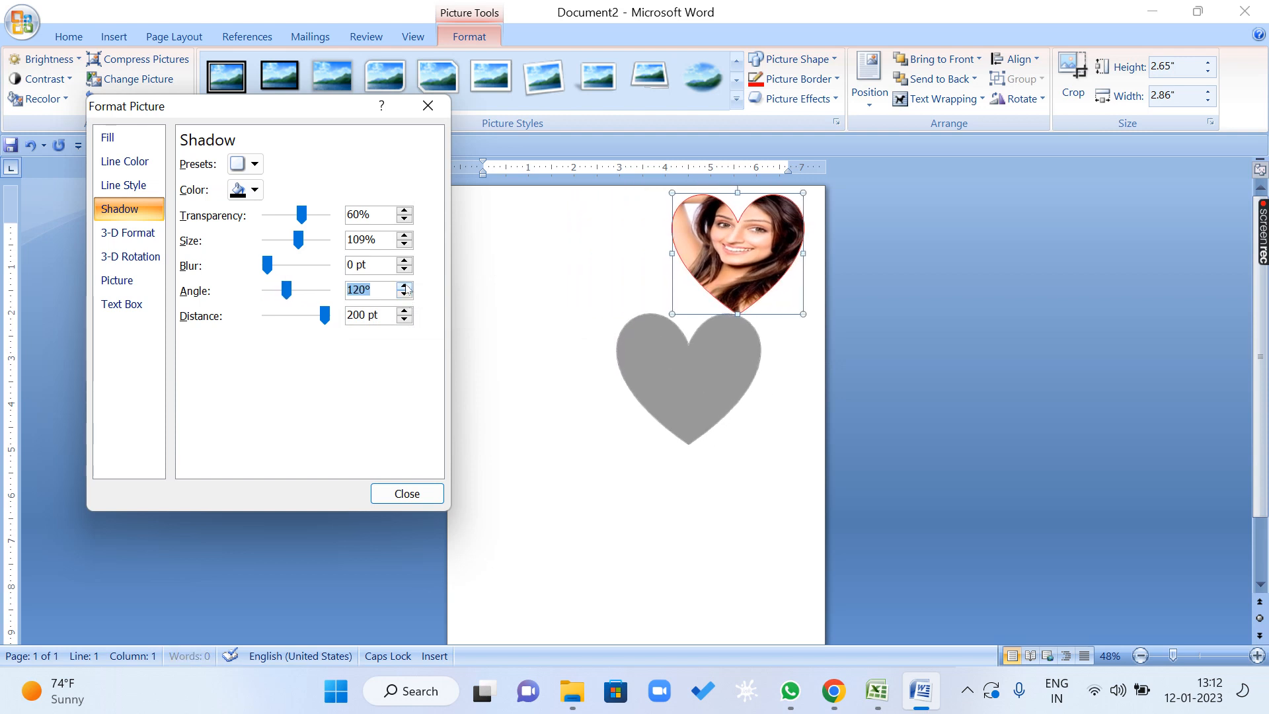
click(407, 288)
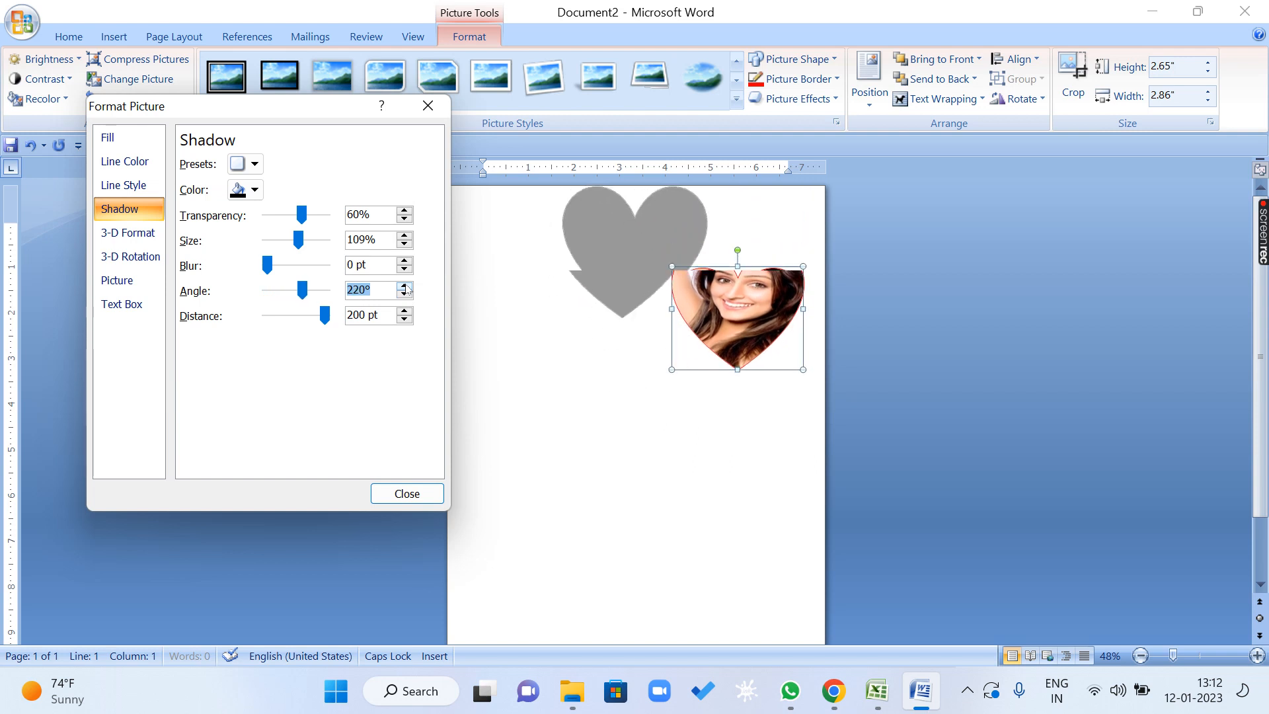
click(407, 288)
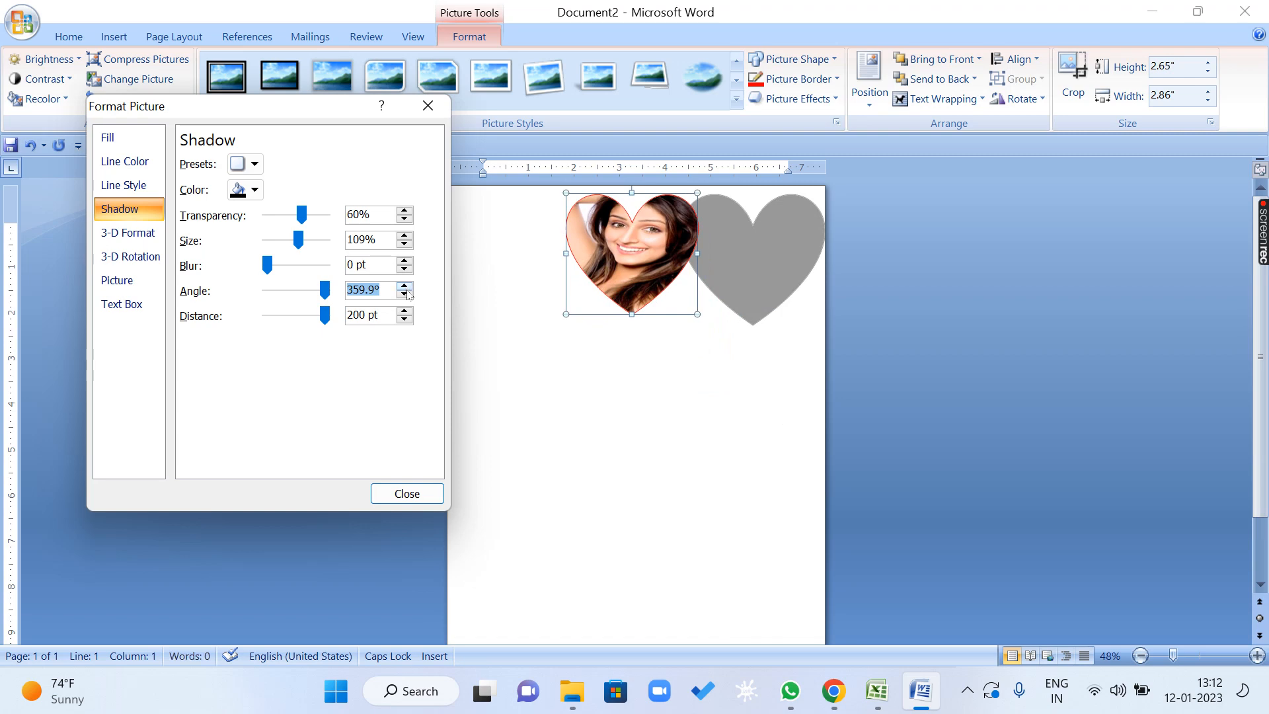
Rotate the heart picture's shadow back around it by reducing the shadow angle to 0°.
click(405, 294)
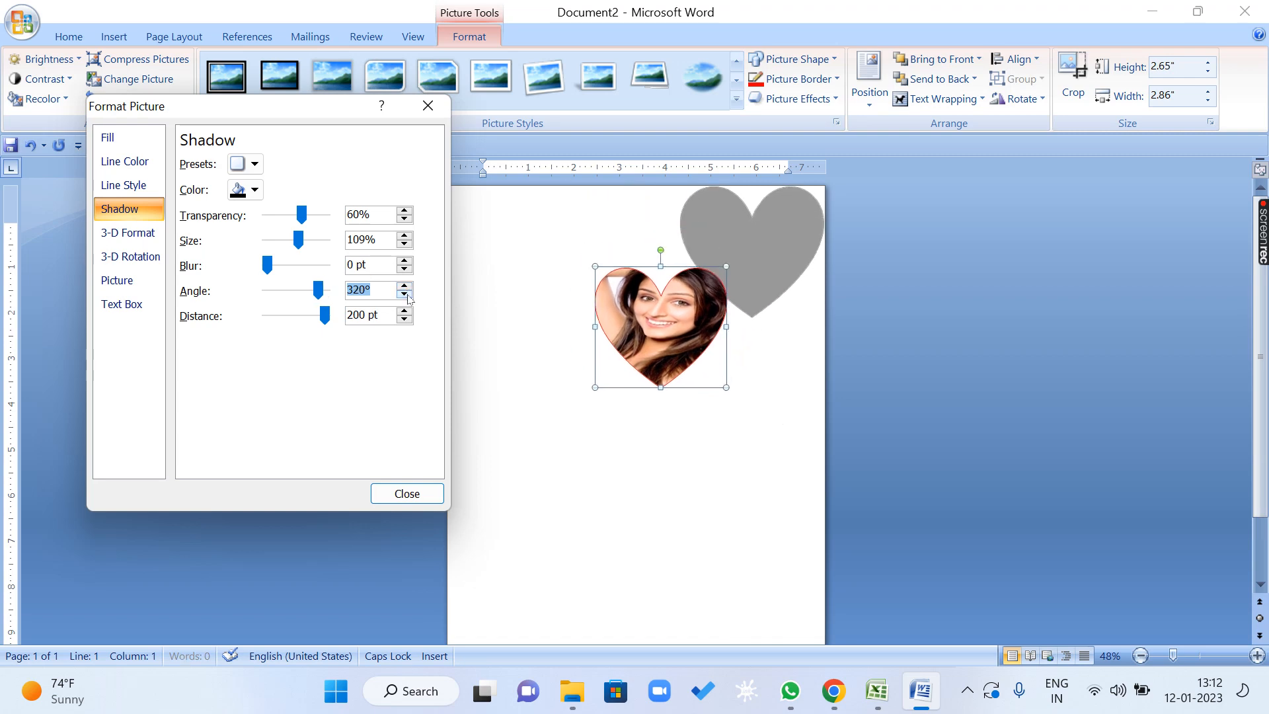
click(405, 295)
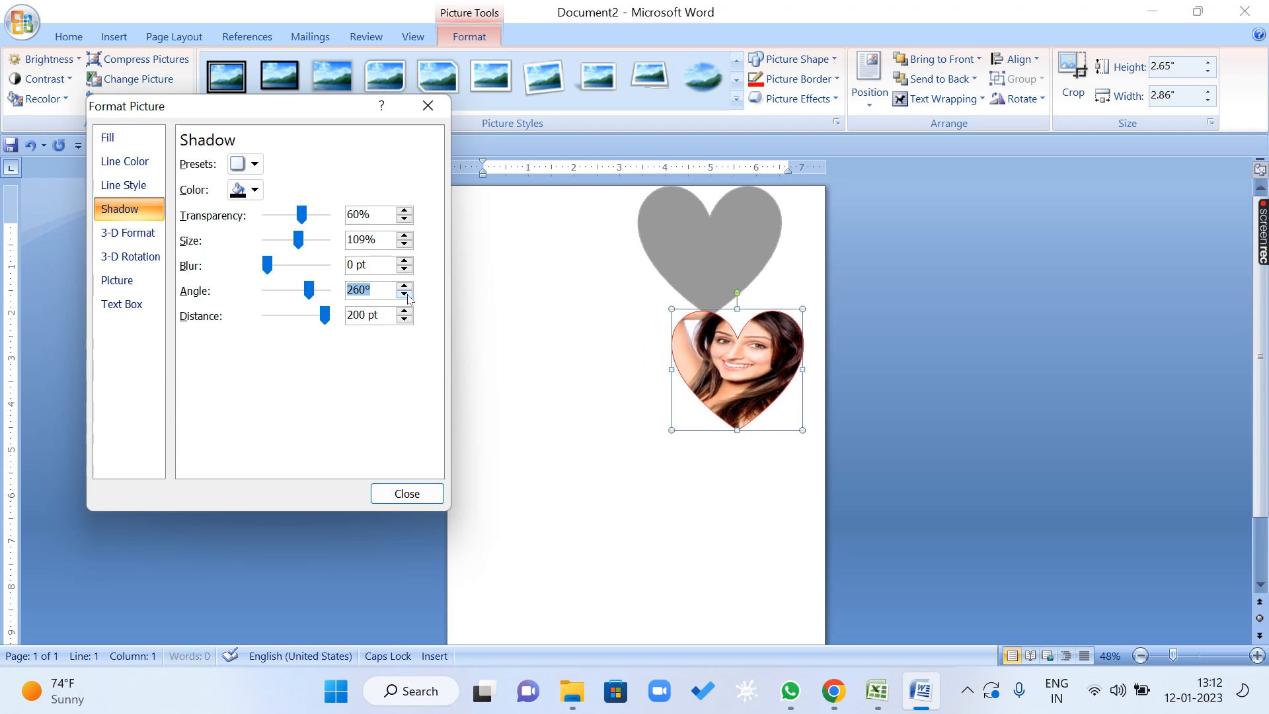
click(405, 295)
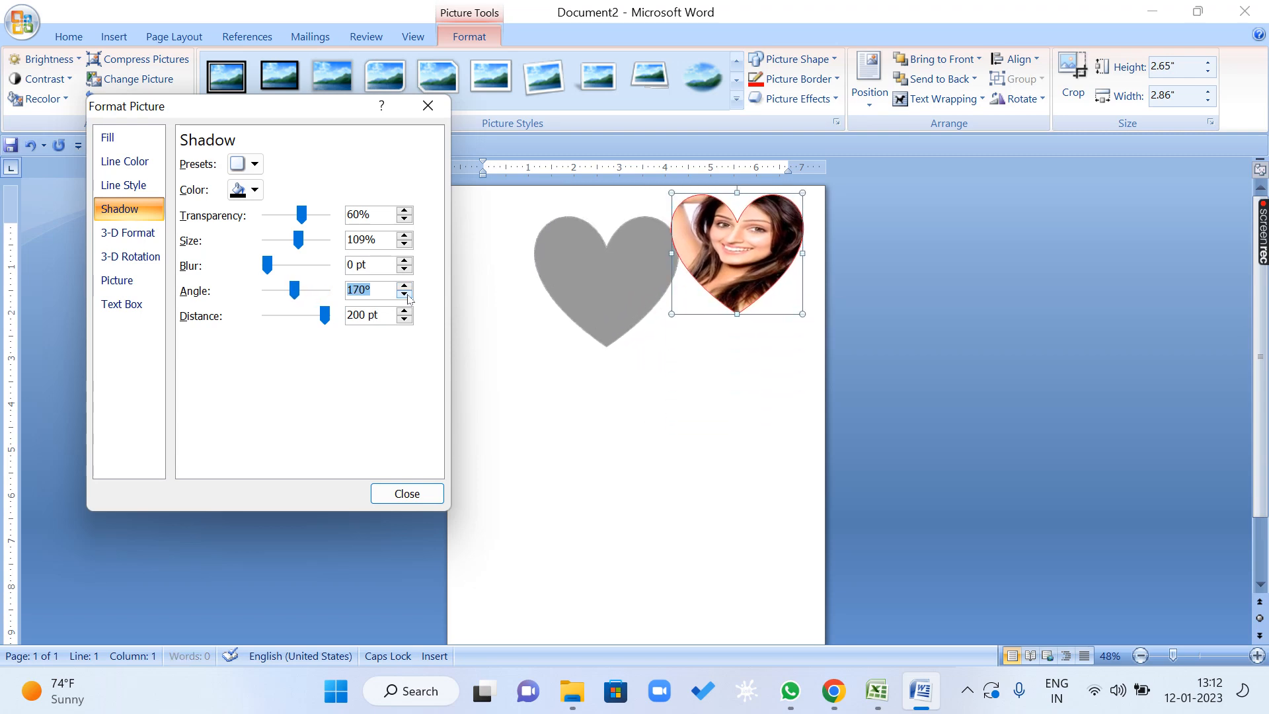
click(405, 295)
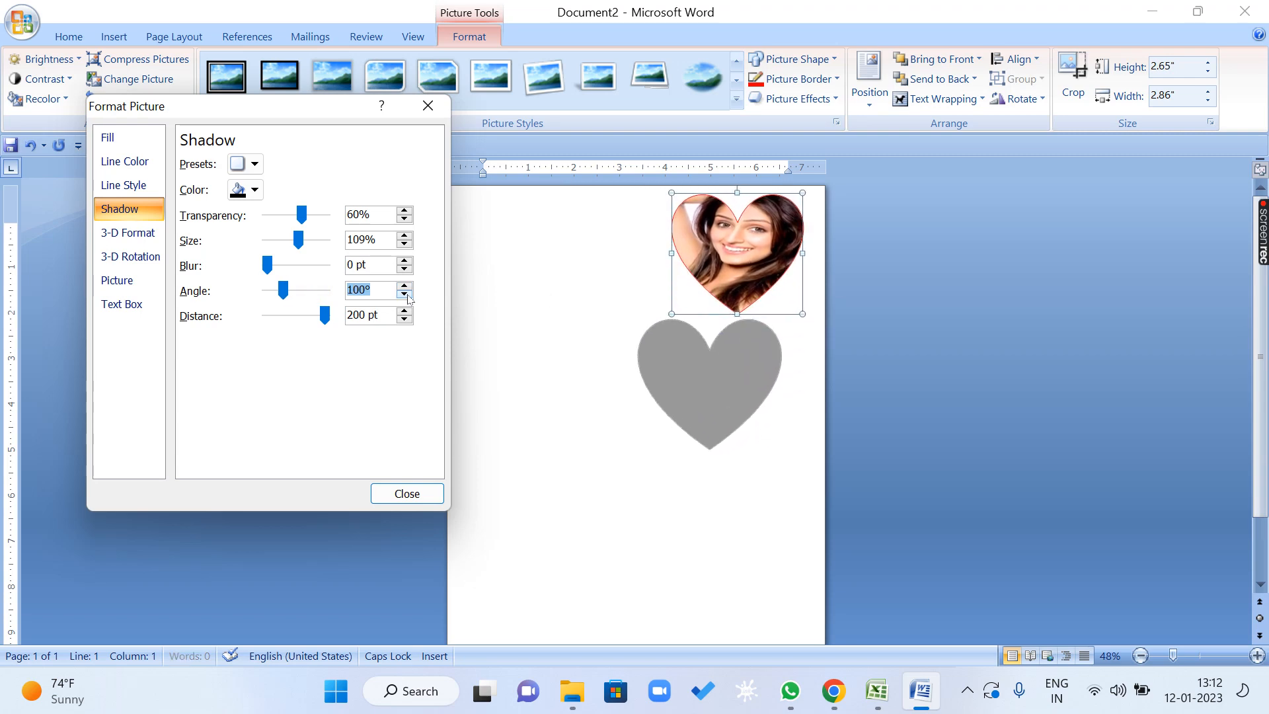
click(405, 294)
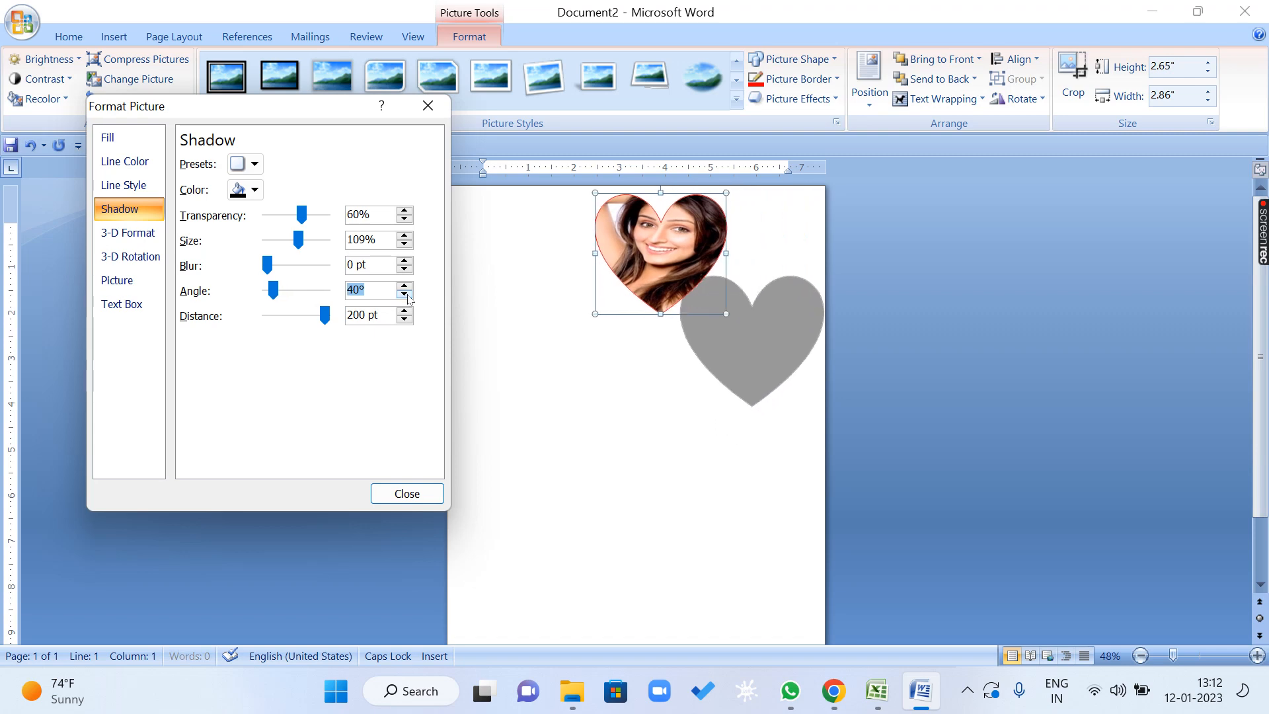
click(404, 295)
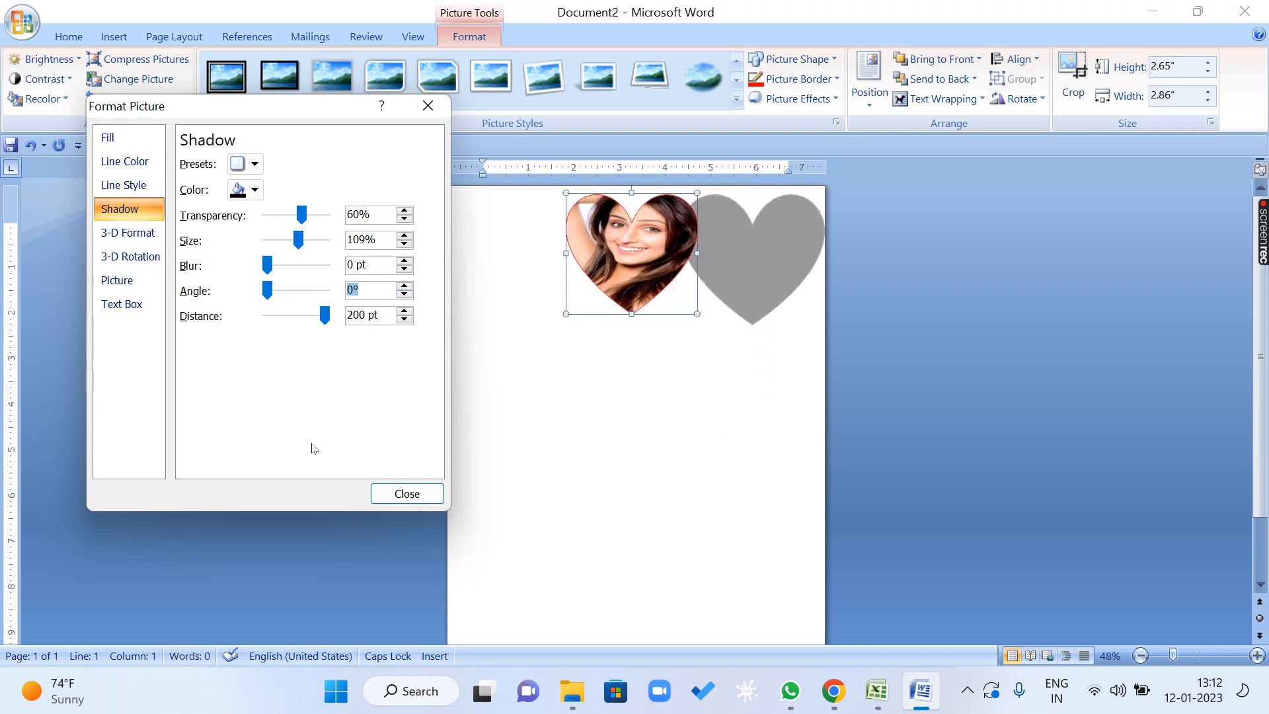
Color the heart picture's shadow standard red, replace it with the outer preset offset straight downward, and close the shadow options.
click(256, 190)
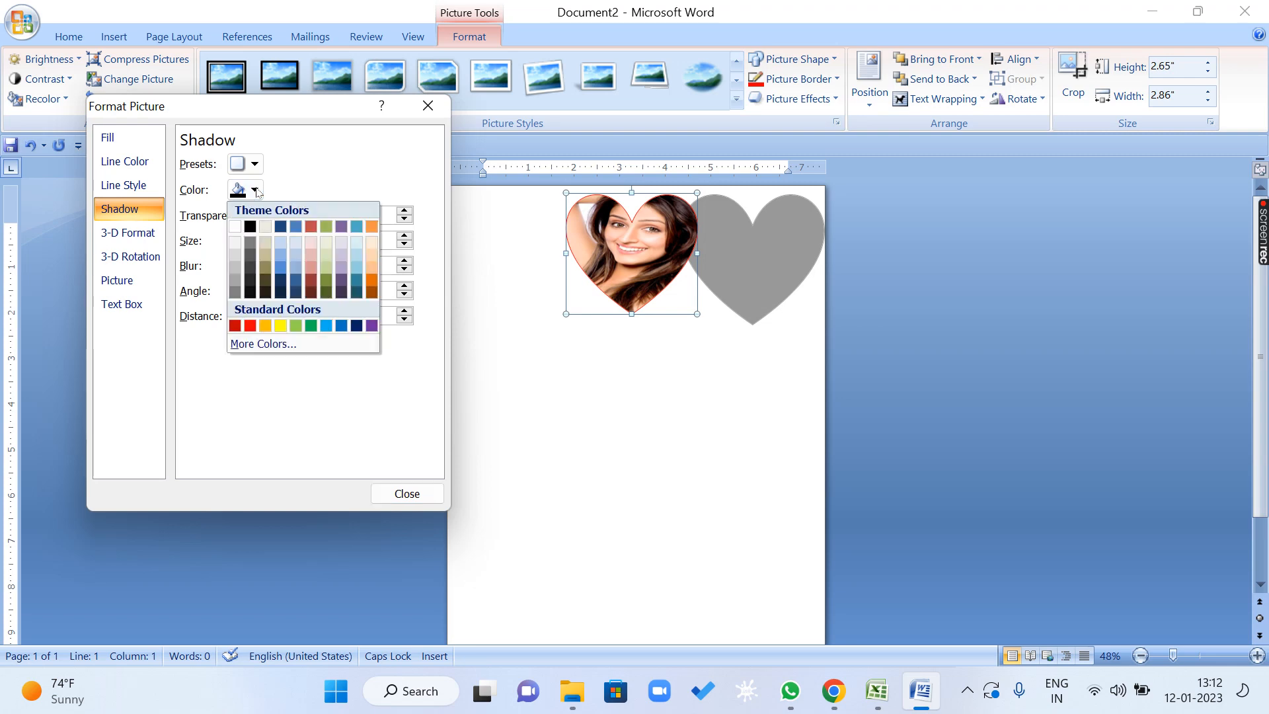
click(250, 325)
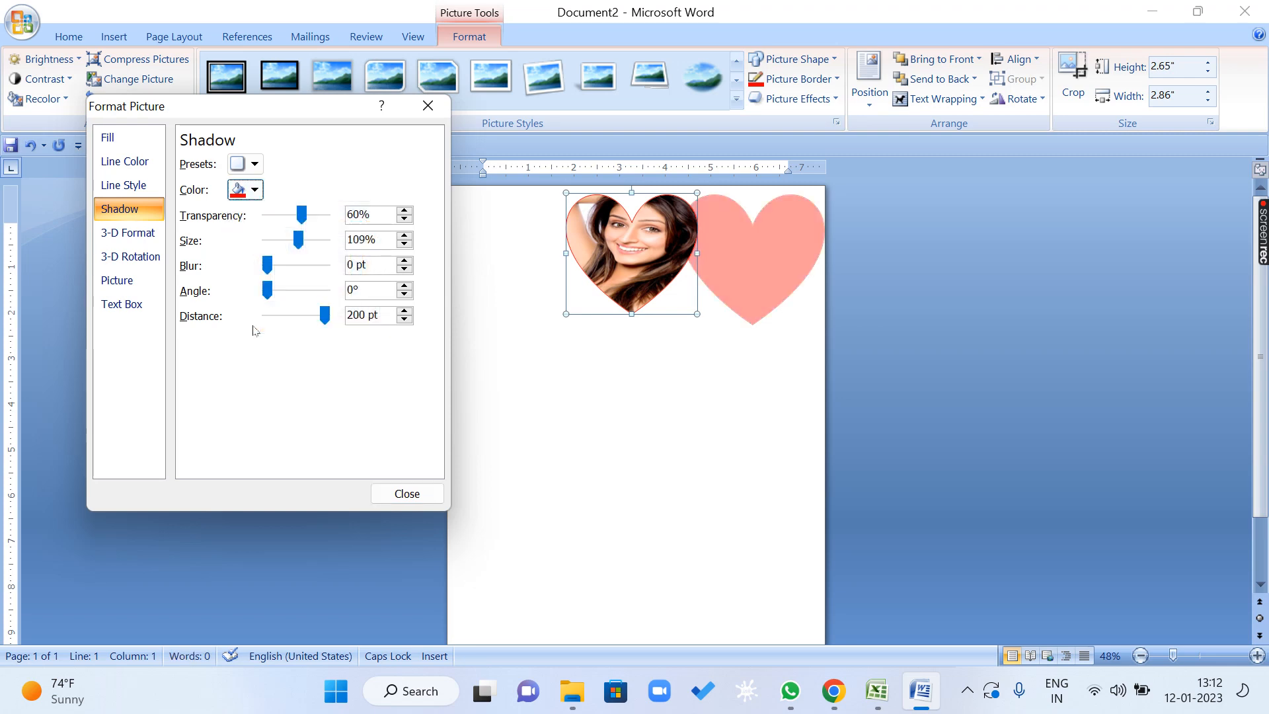
click(260, 166)
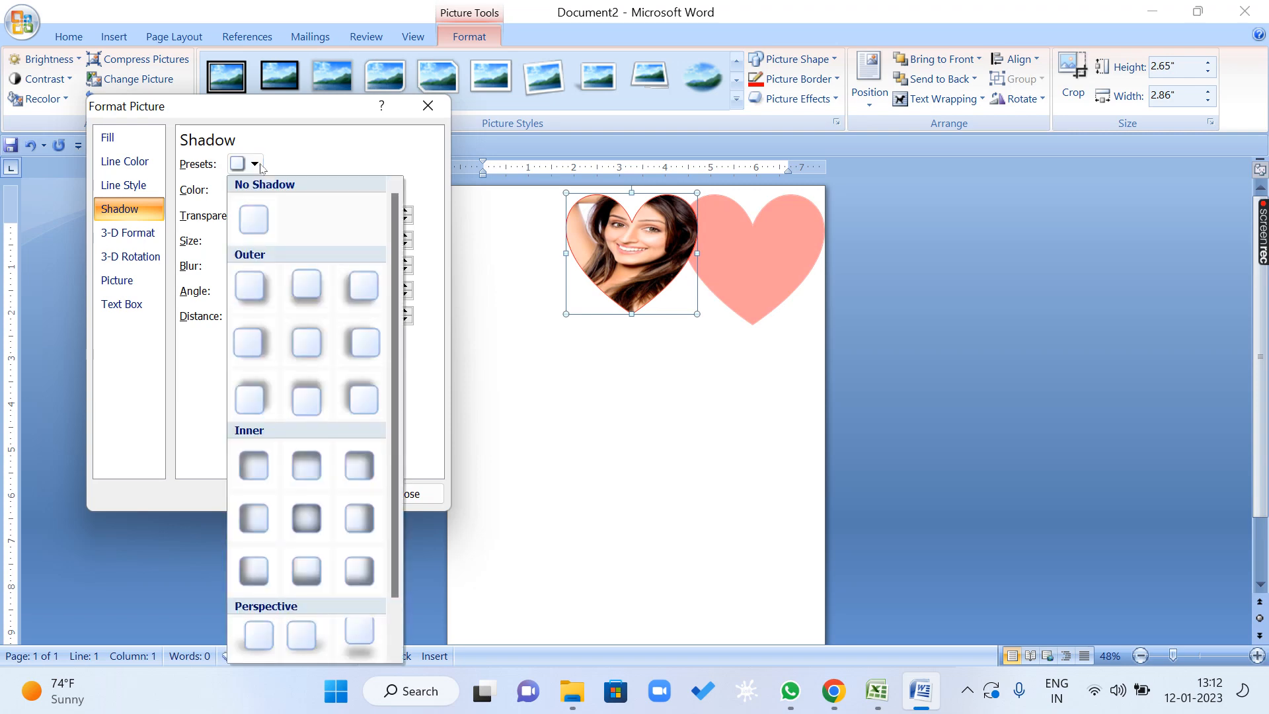
click(307, 293)
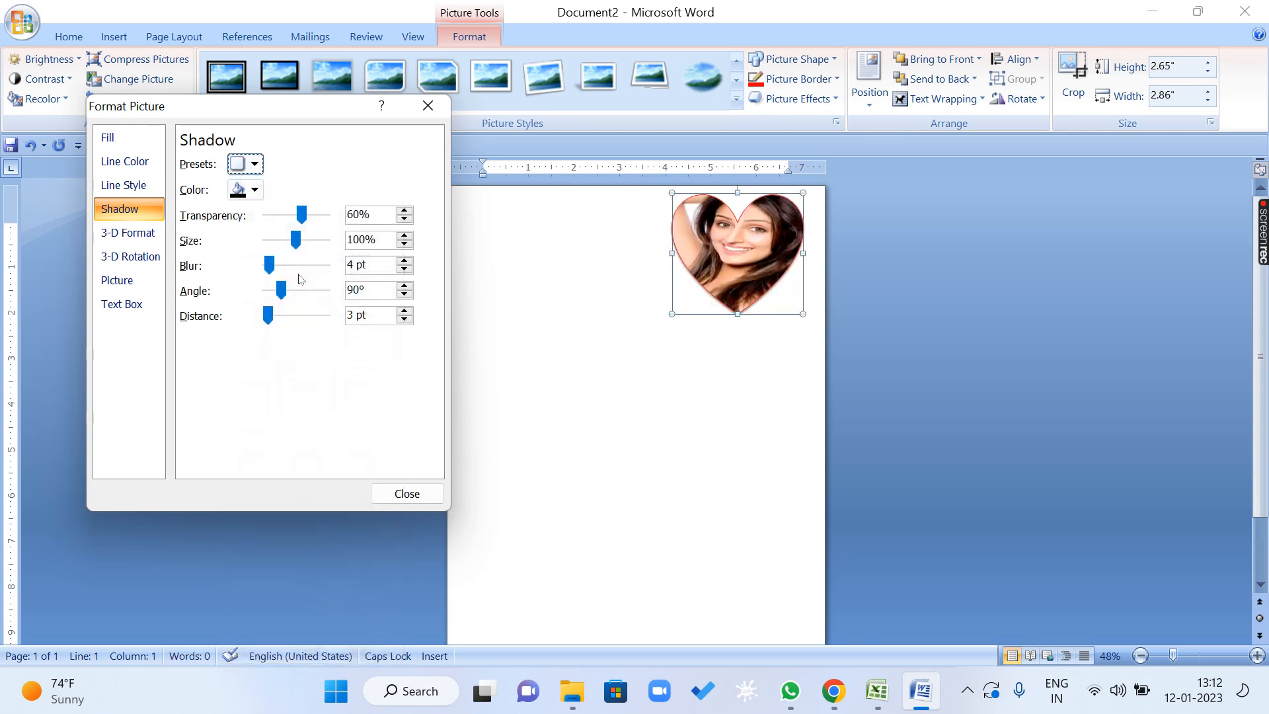
click(422, 493)
Remove the shadow from the heart picture with the No Shadow option.
click(806, 103)
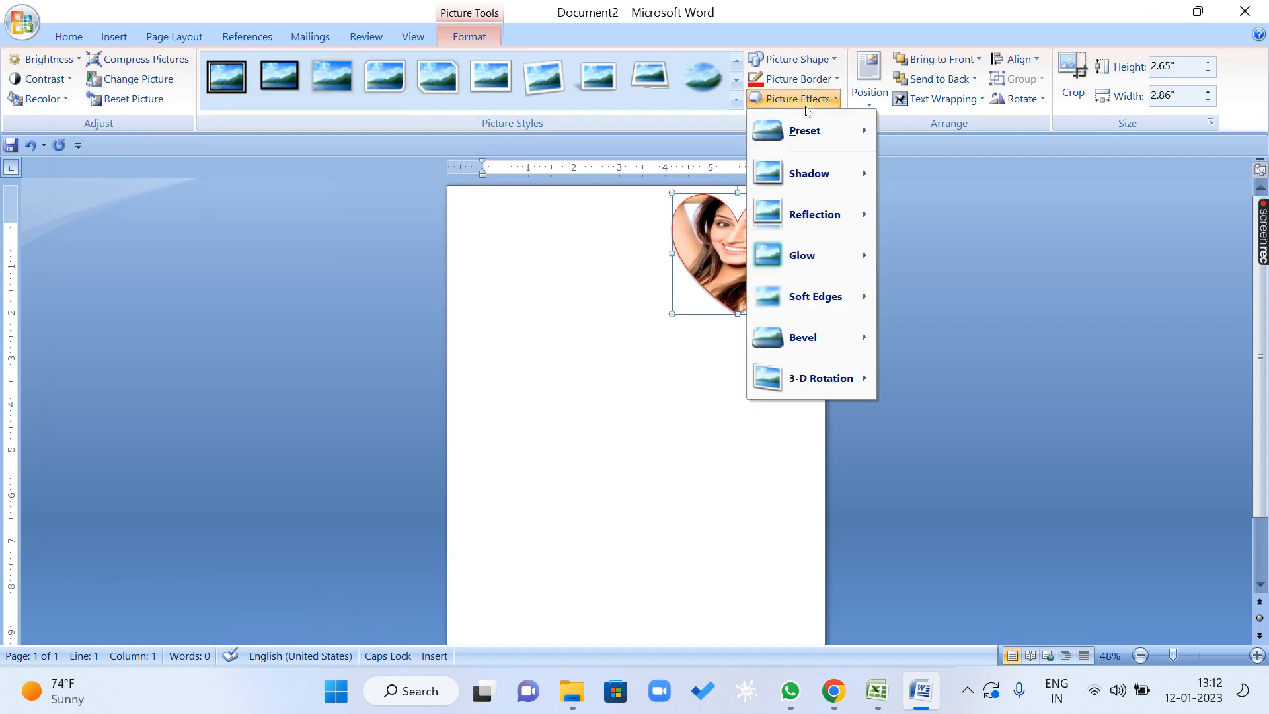
mouse_move(804, 177)
click(911, 179)
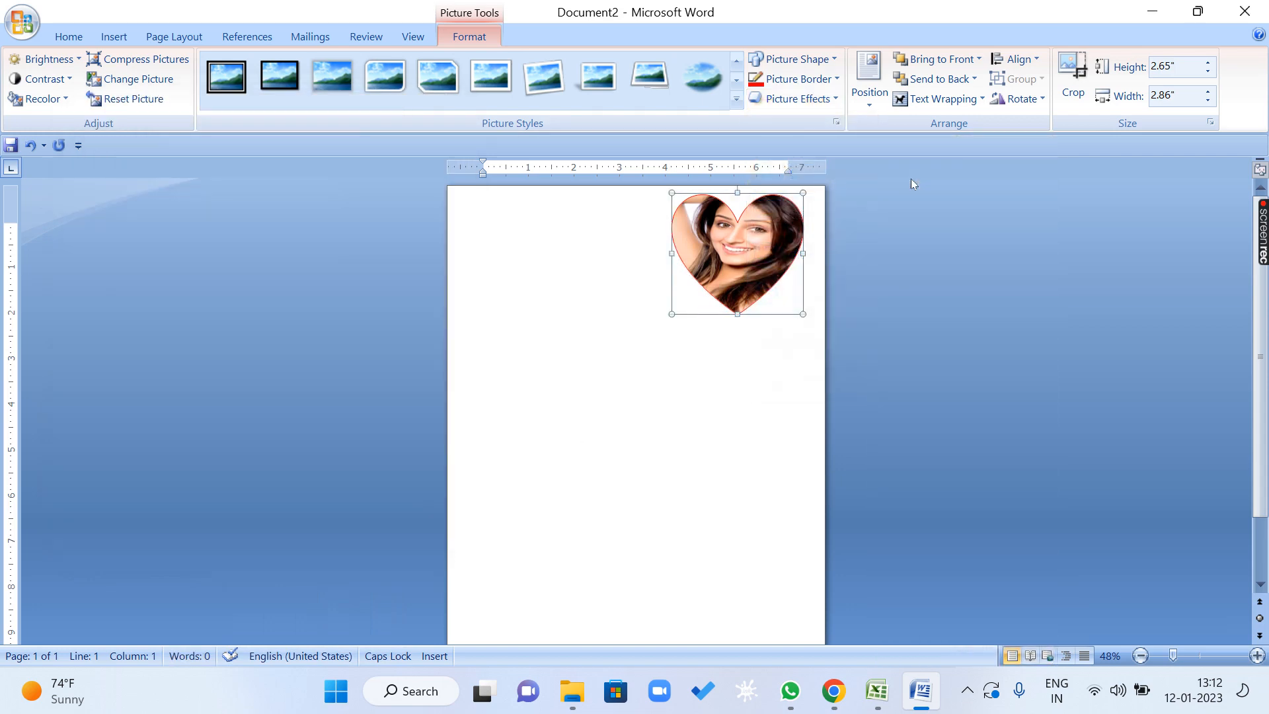
Apply the first of the reflection variations to the heart picture.
click(797, 99)
mouse_move(819, 188)
mouse_move(824, 218)
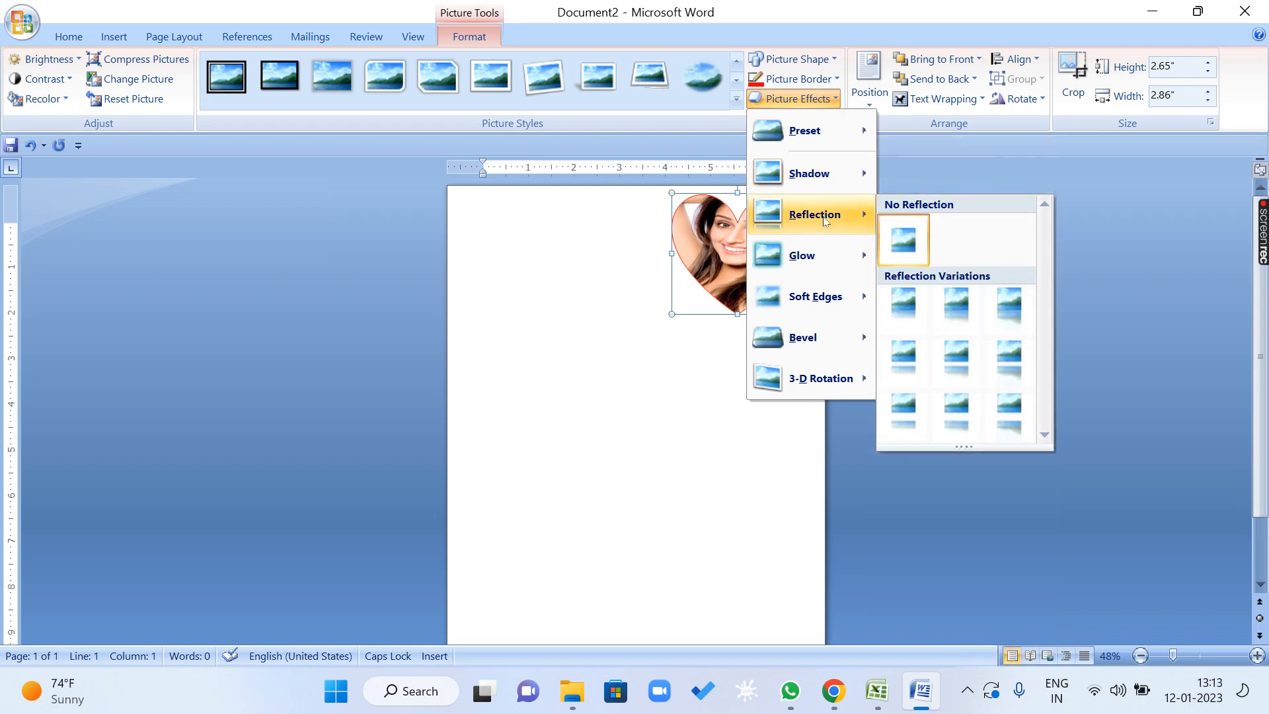
click(902, 301)
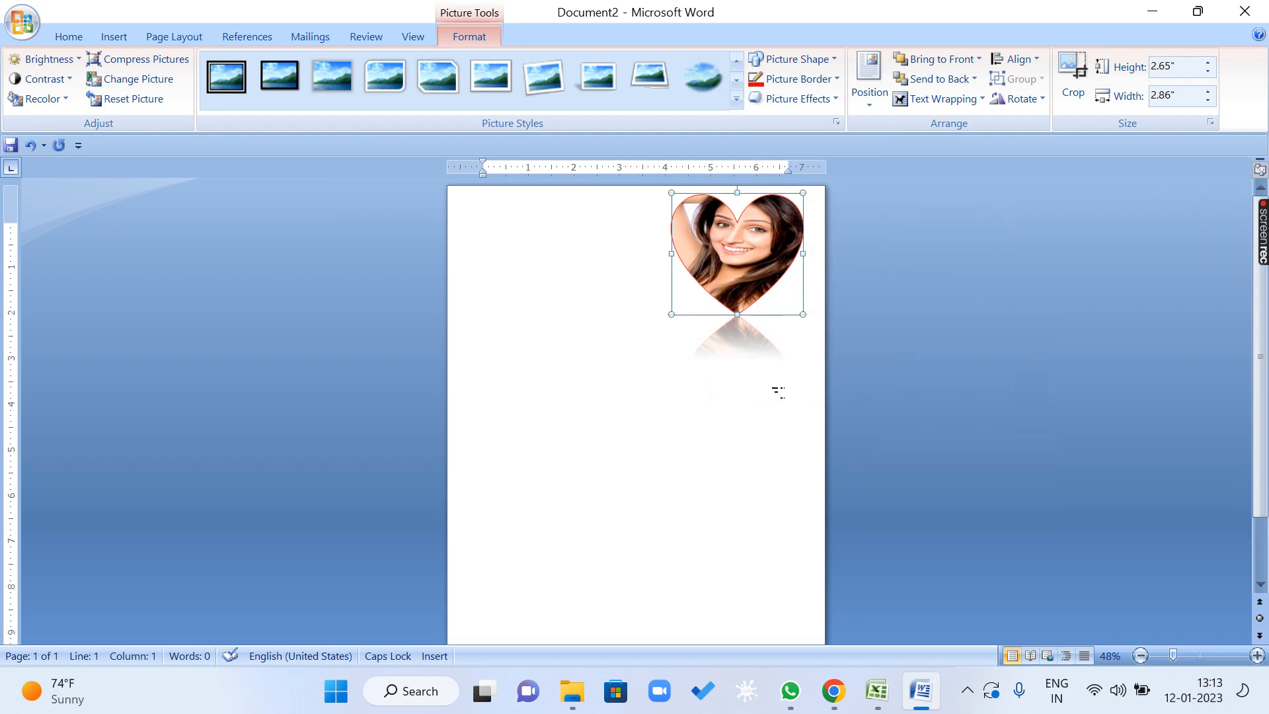
Apply the last of the reflection variations to the heart picture.
click(796, 98)
mouse_move(809, 178)
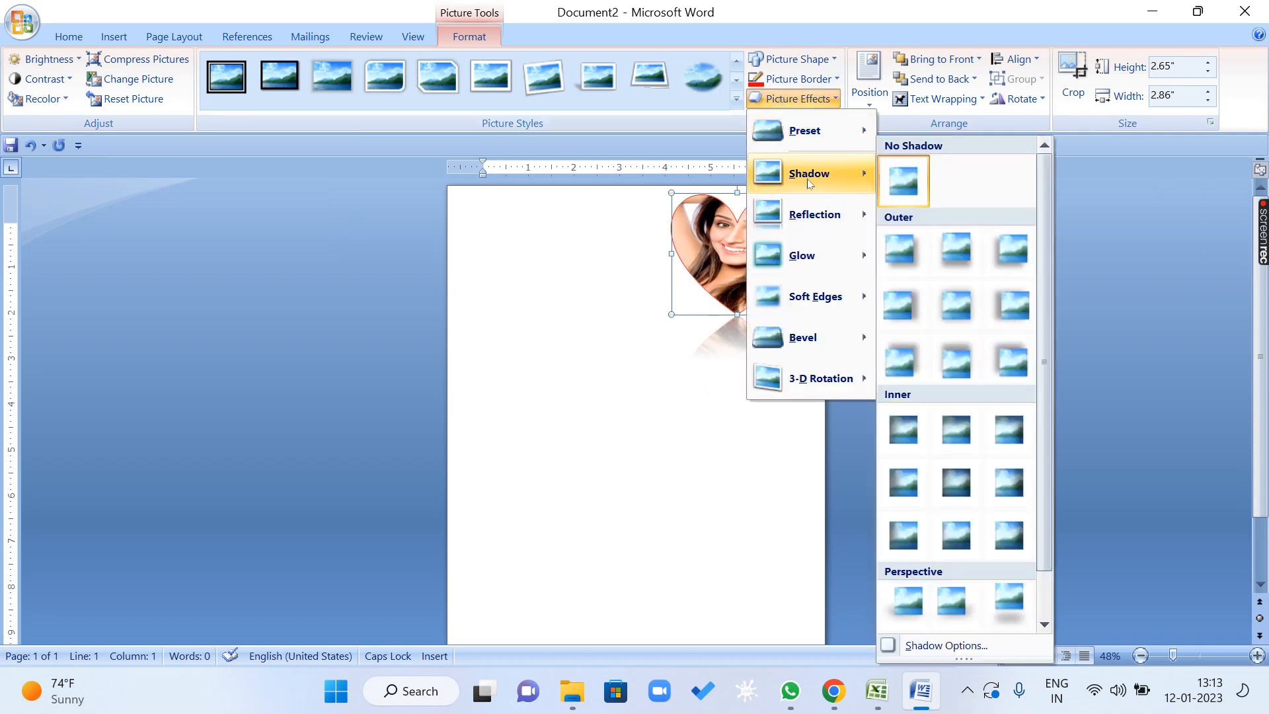
mouse_move(818, 232)
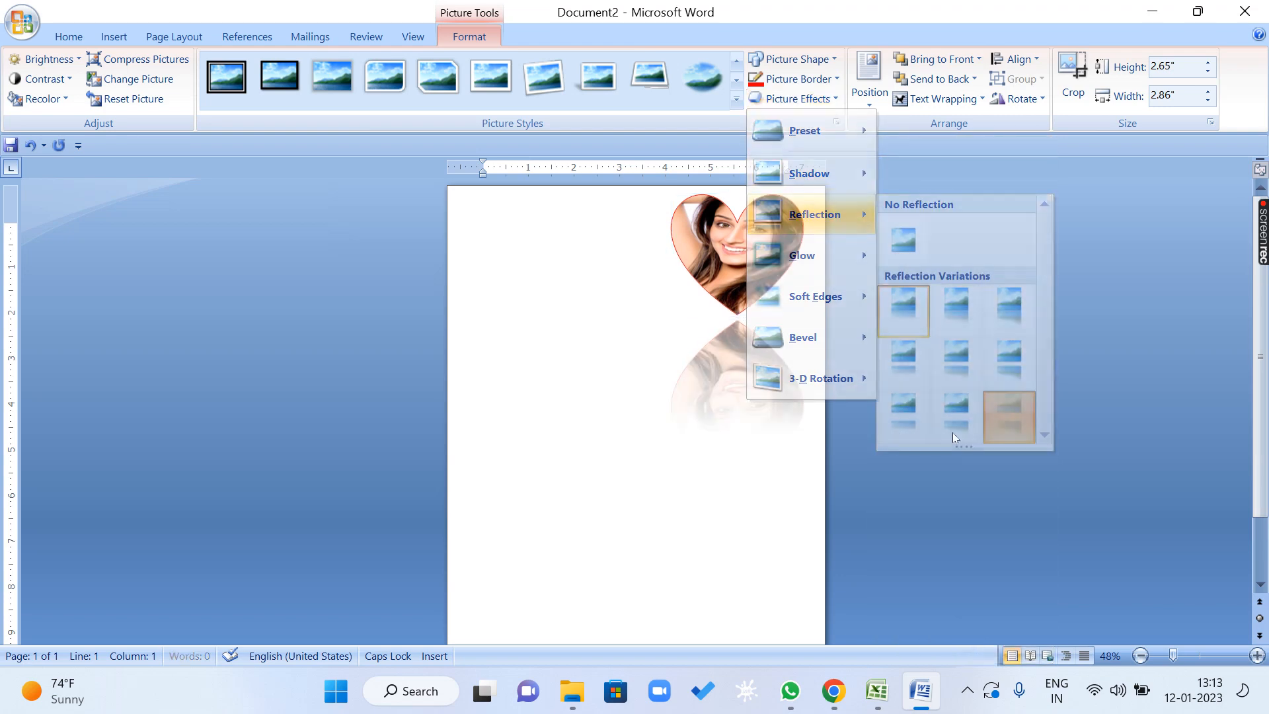
click(1003, 418)
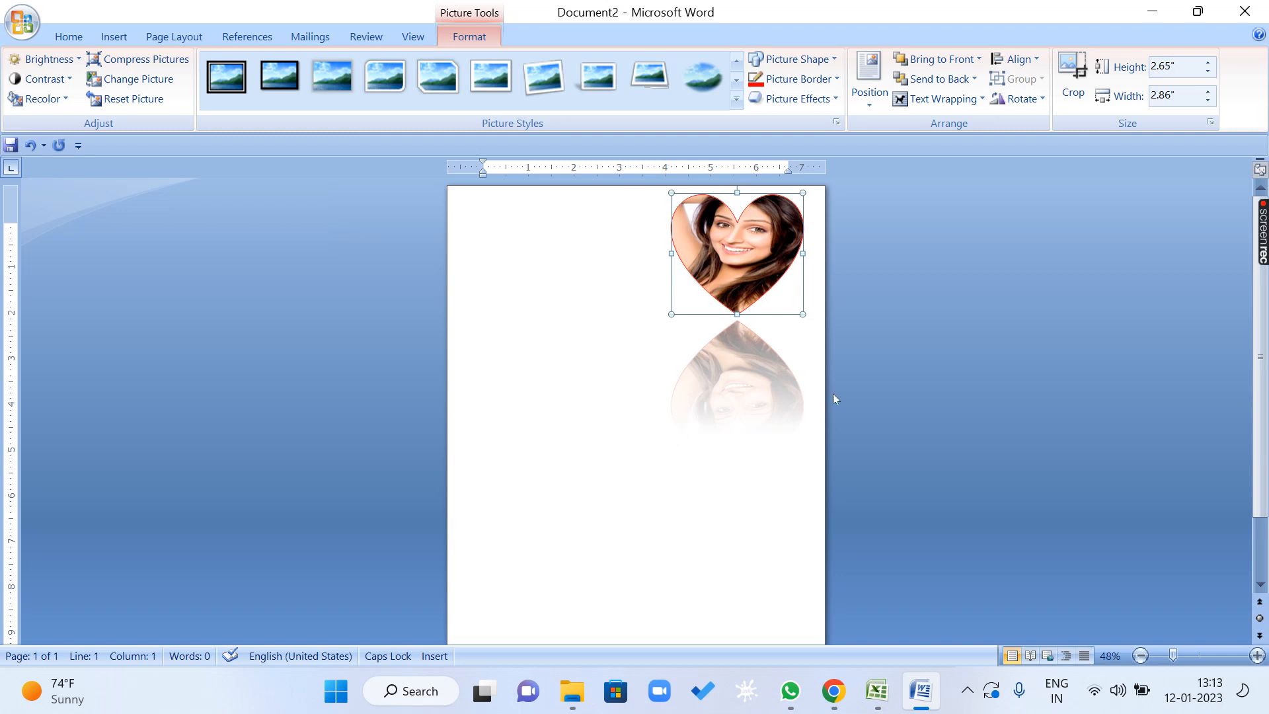
Remove the reflection from the heart picture with the No Reflection option.
click(811, 98)
mouse_move(816, 227)
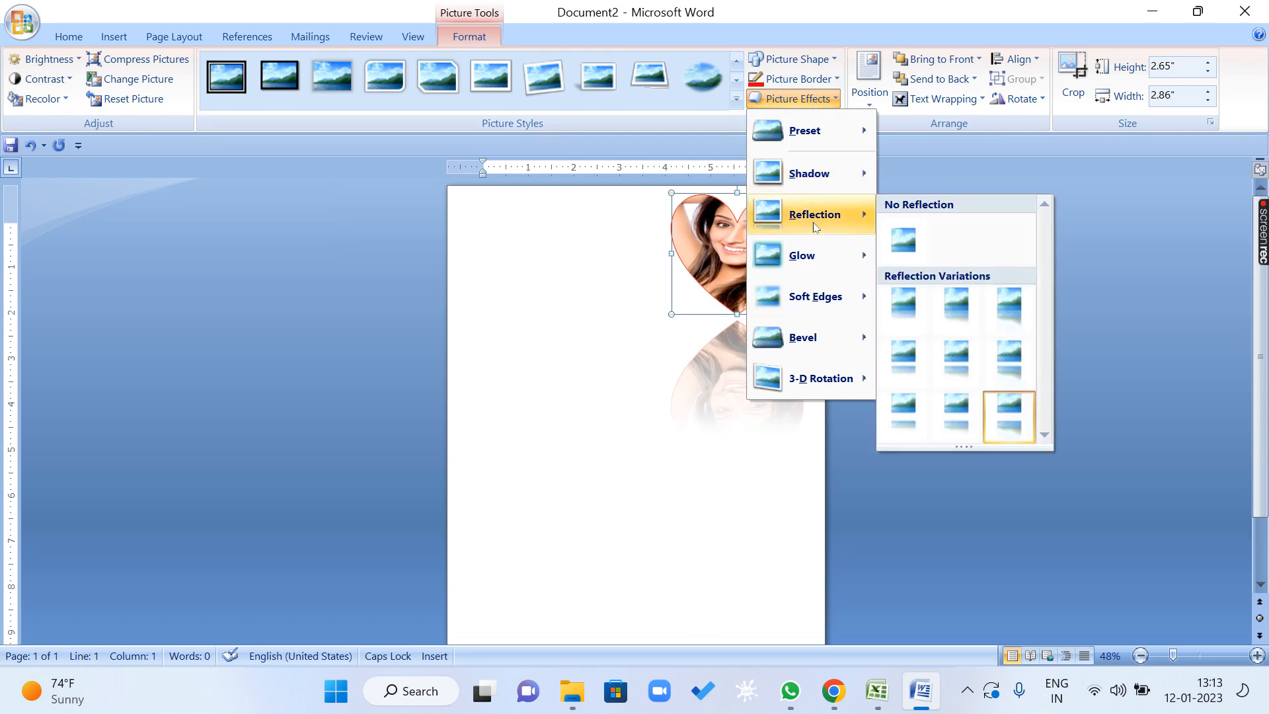
click(888, 236)
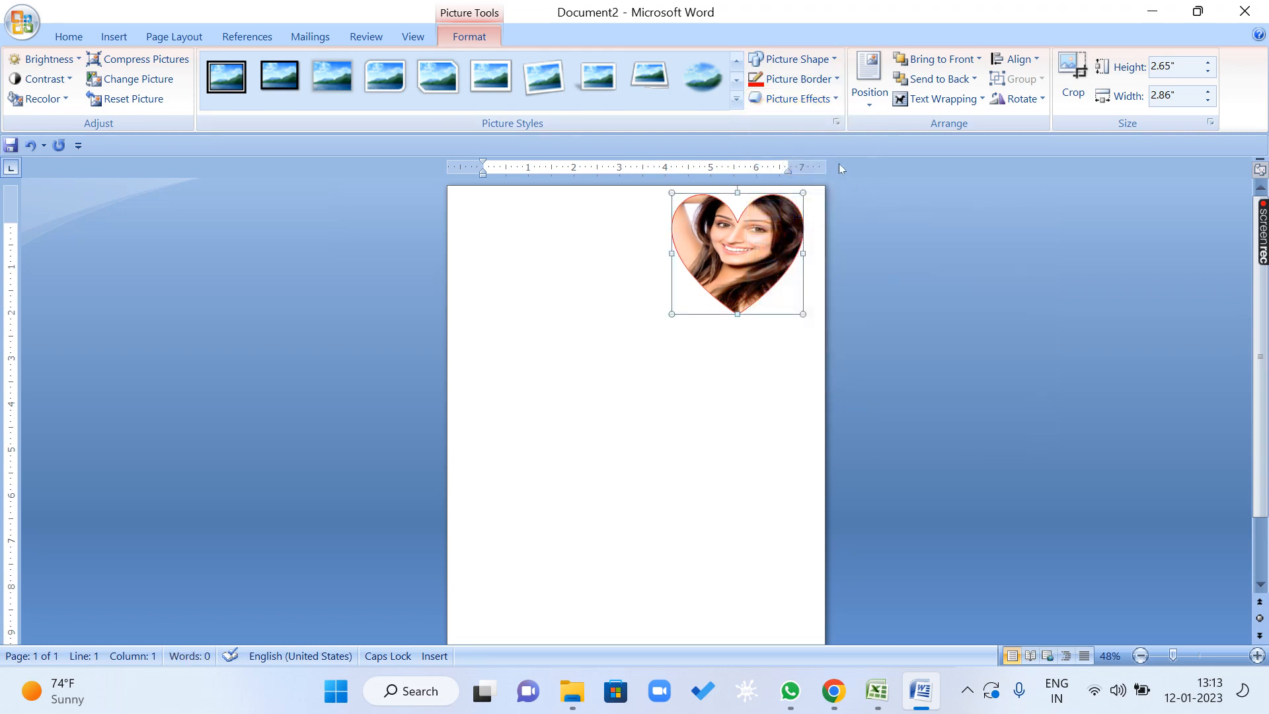
Apply the largest purple glow variation to the heart picture.
click(804, 100)
mouse_move(822, 258)
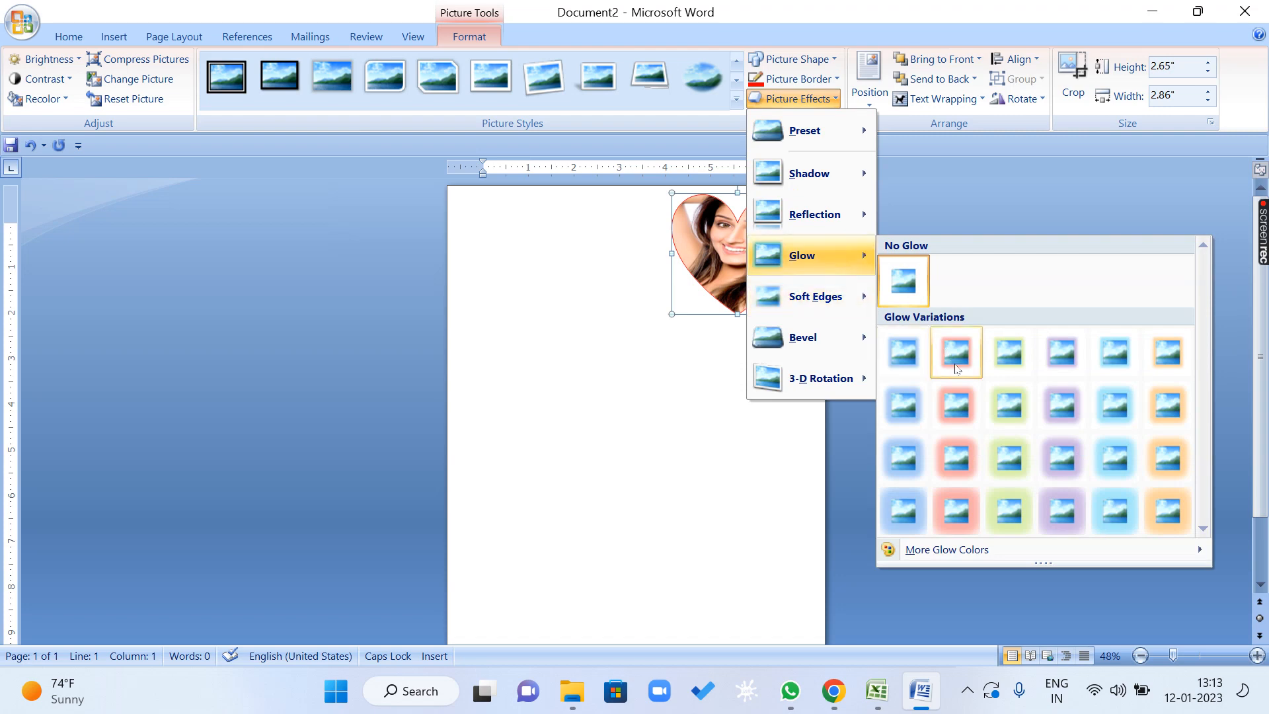
click(1064, 509)
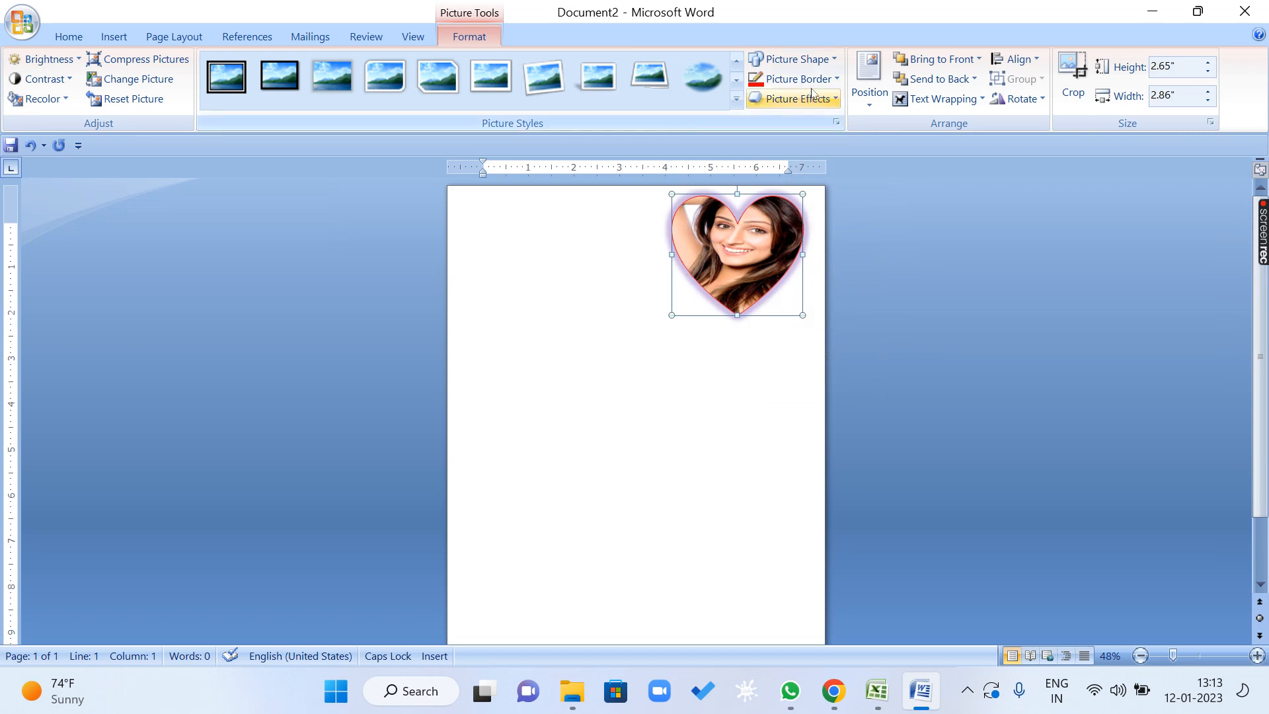
Recolor the heart picture's glow with the standard red from the additional glow colors.
click(827, 101)
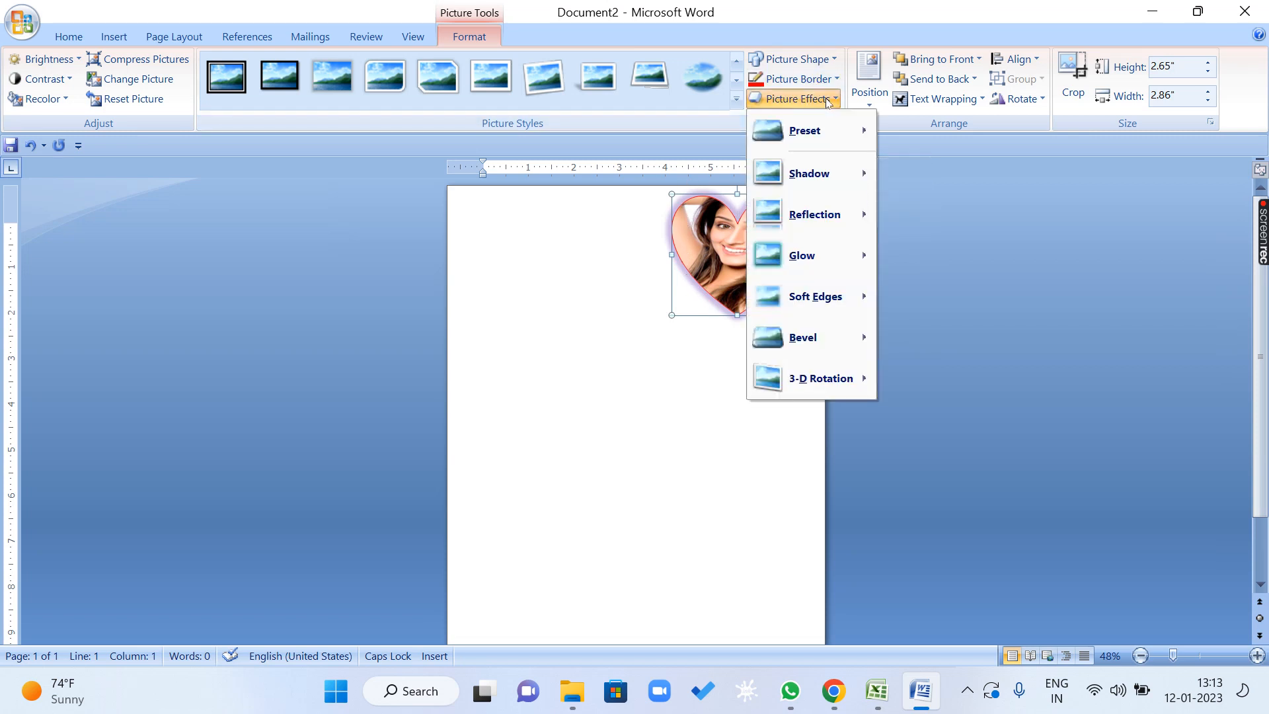
mouse_move(838, 264)
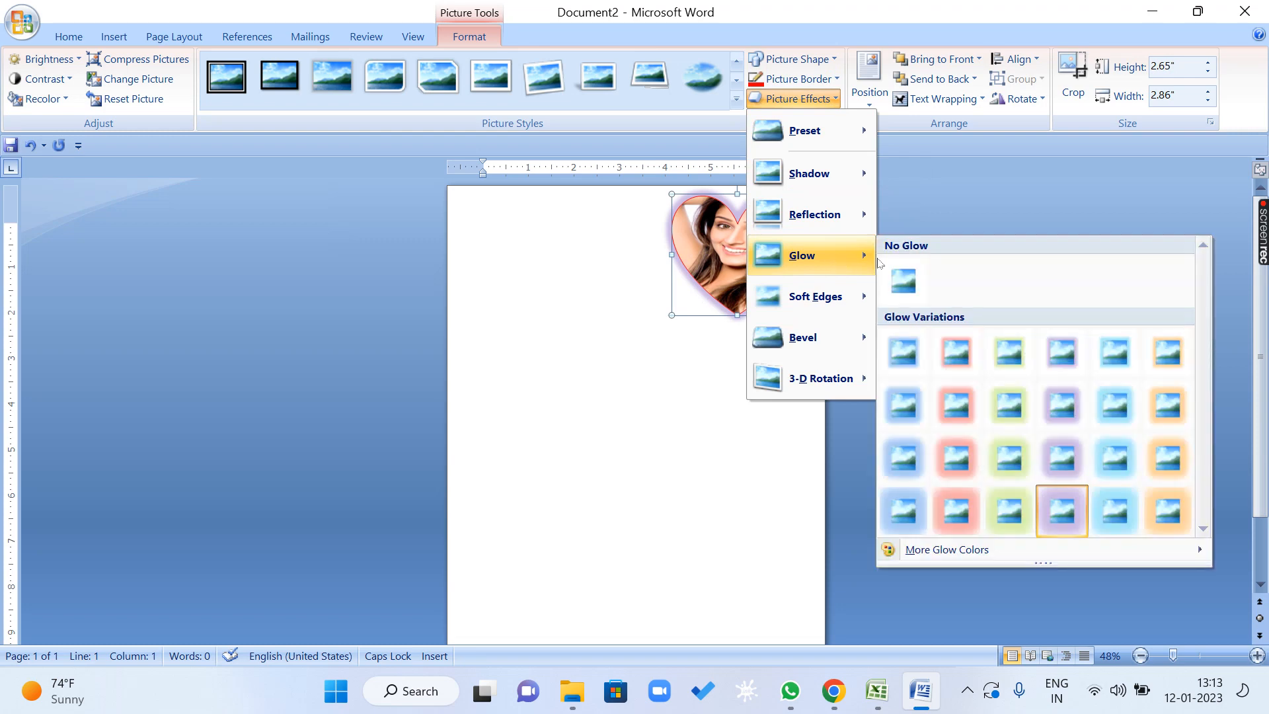
mouse_move(980, 550)
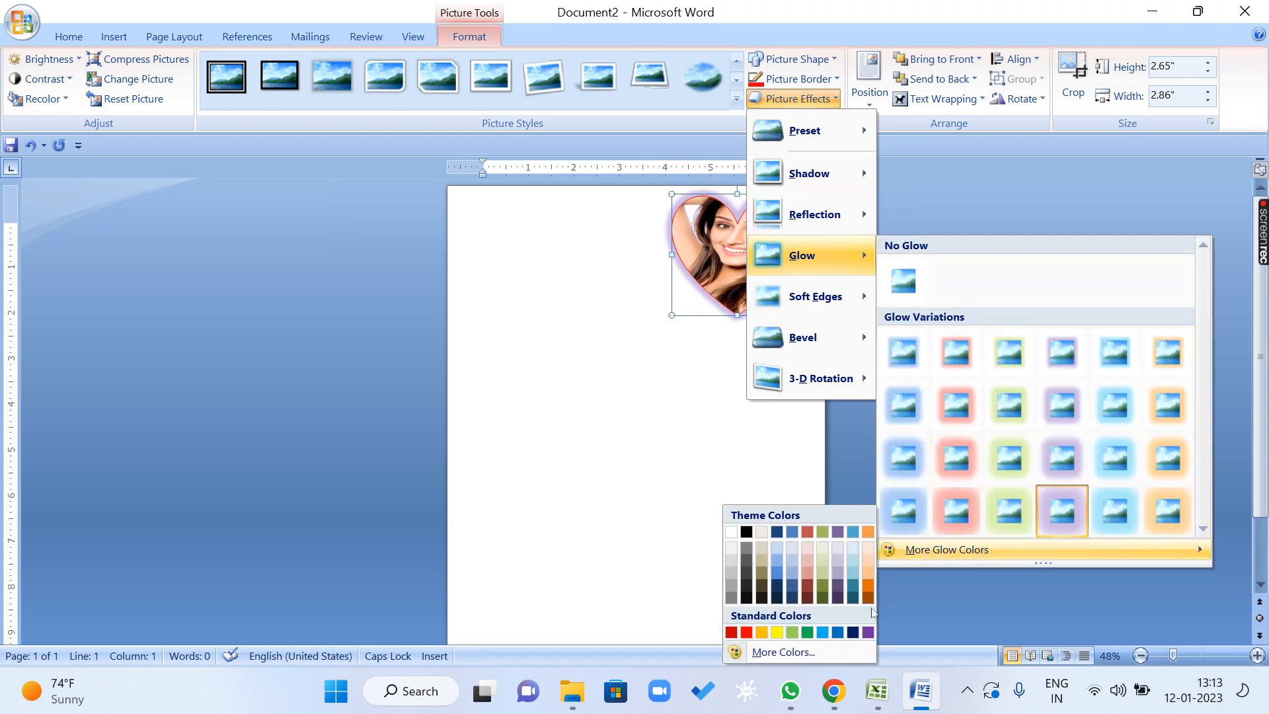
click(742, 633)
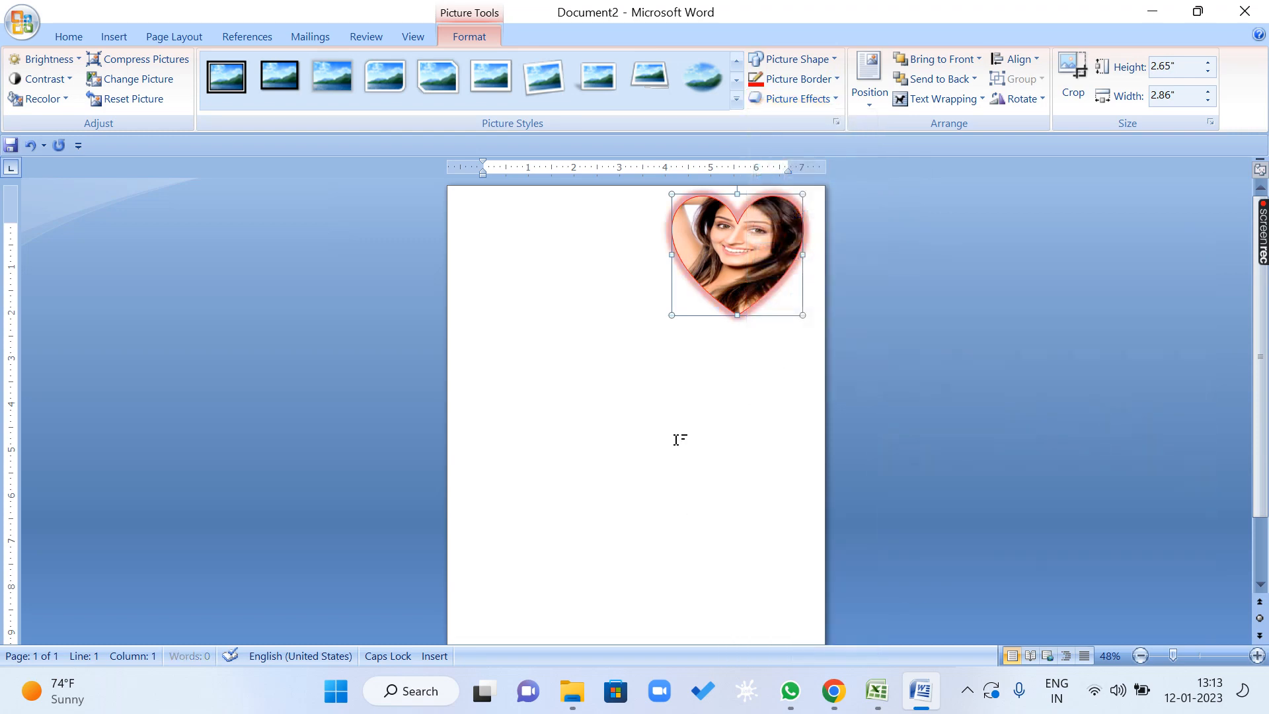
Move the heart picture toward the middle of the page and enlarge it to about 5.21" high by 5.61" wide.
drag(755, 251, 625, 357)
drag(672, 420, 639, 371)
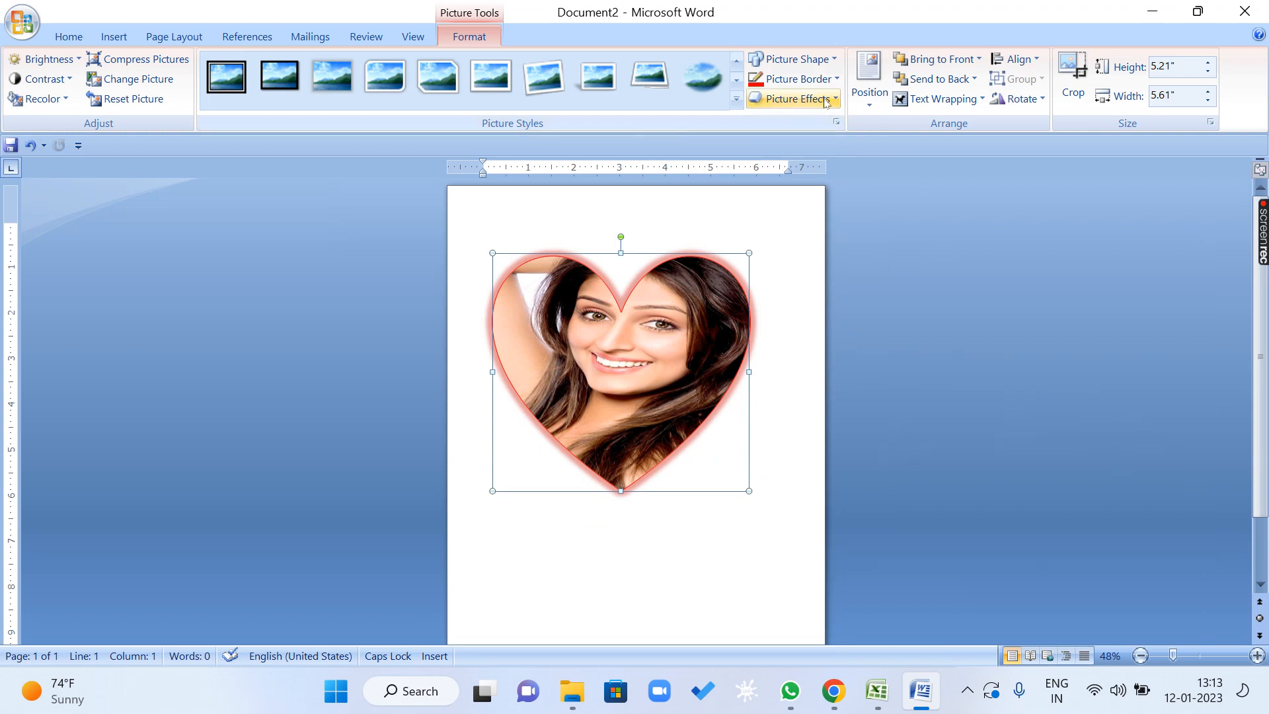
Remove the glow from the heart picture with the No Glow option.
click(797, 98)
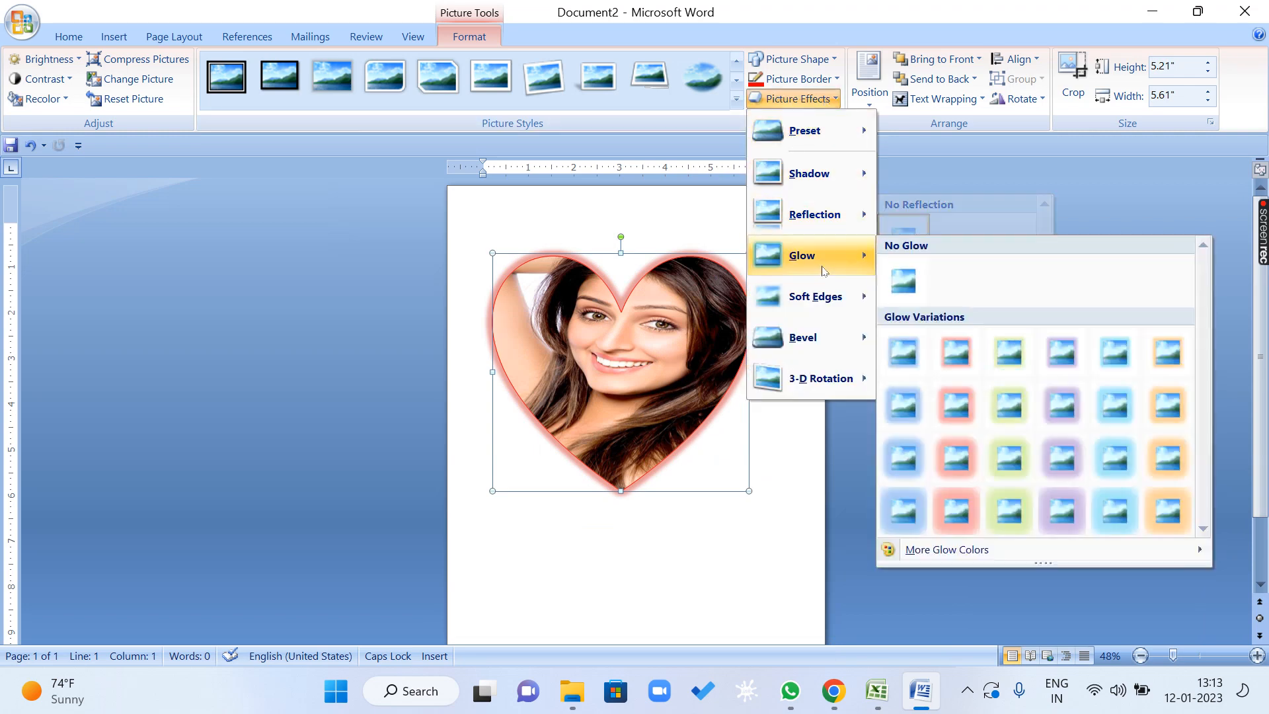
mouse_move(827, 308)
mouse_move(812, 256)
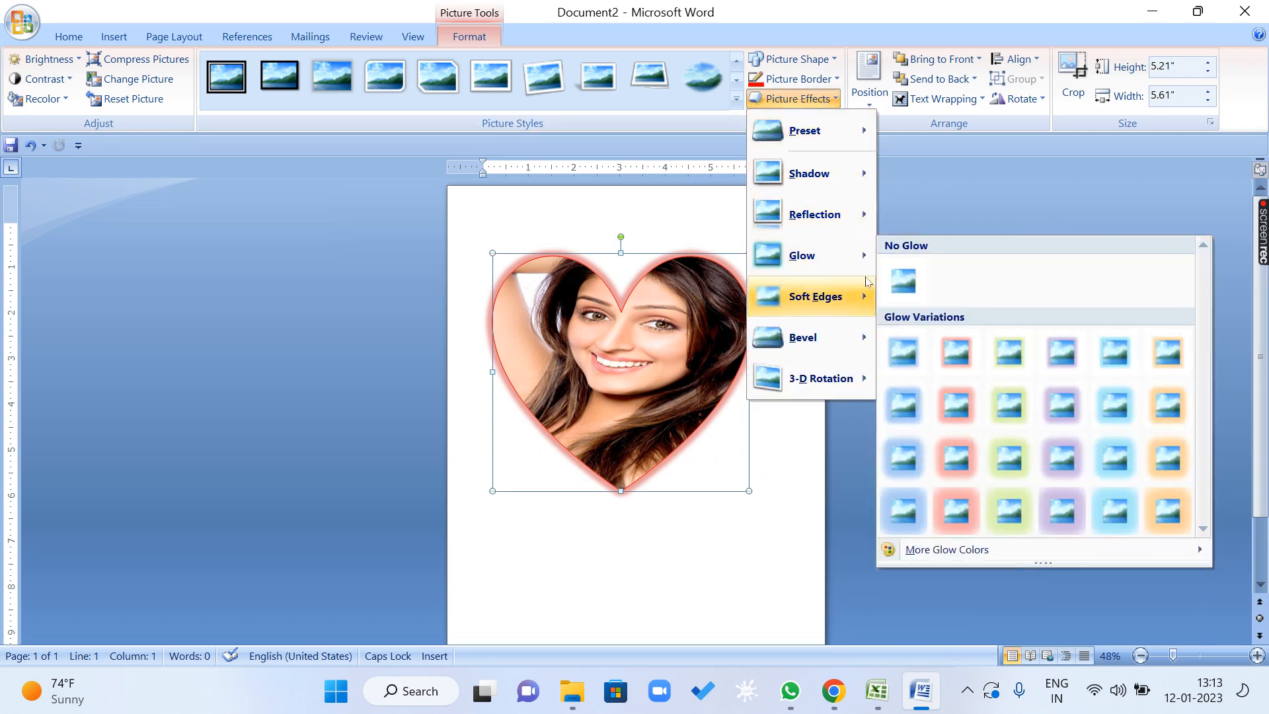
click(904, 280)
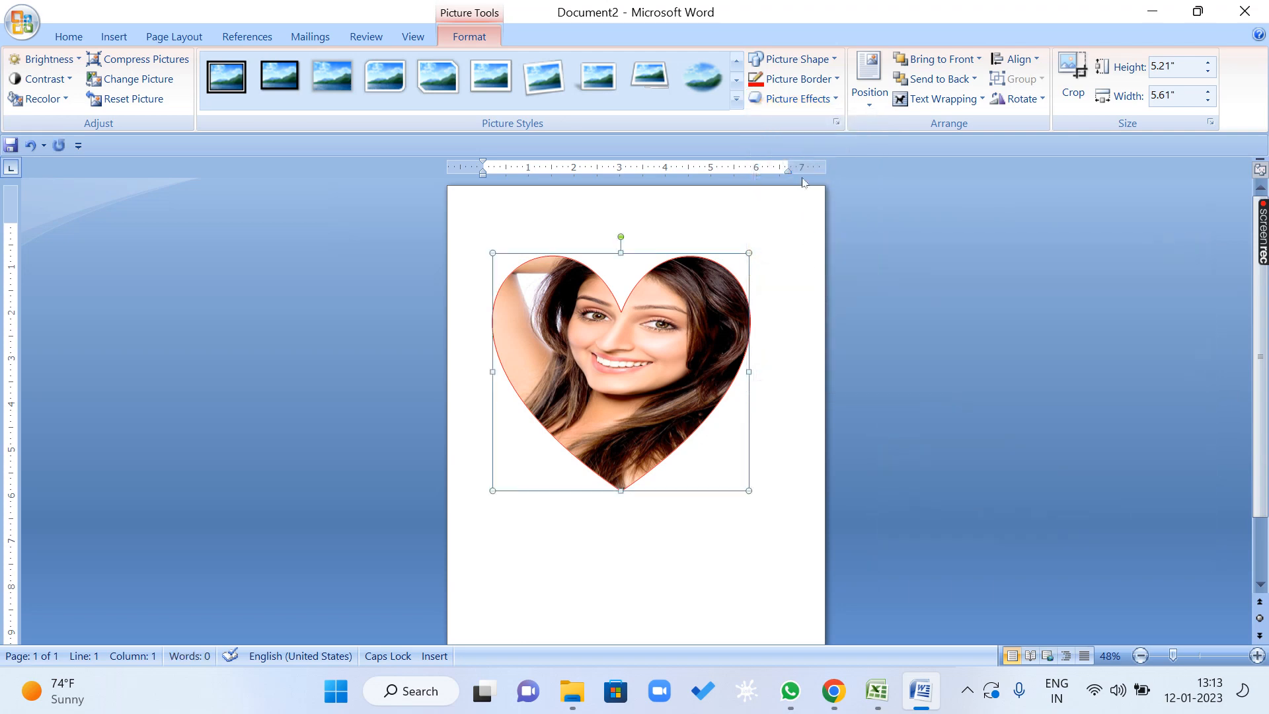
Set the heart picture's soft edges effect to No Soft Edges.
click(797, 100)
mouse_move(825, 303)
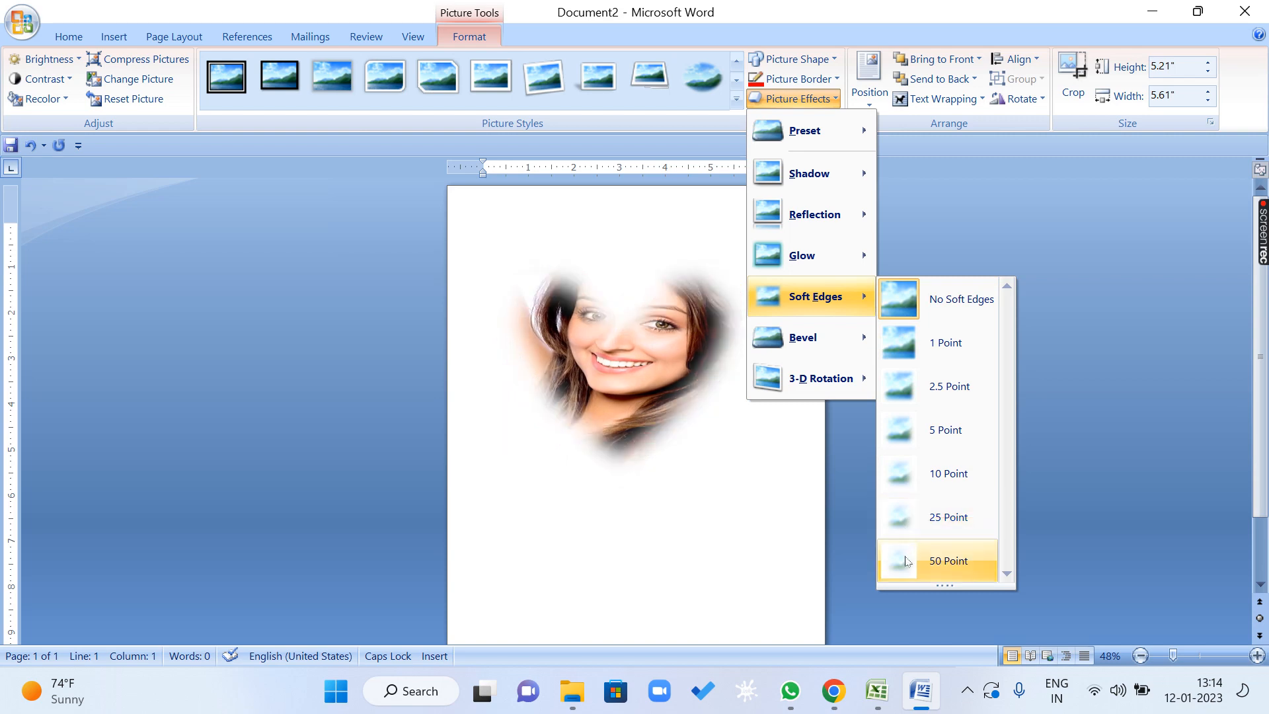
click(907, 299)
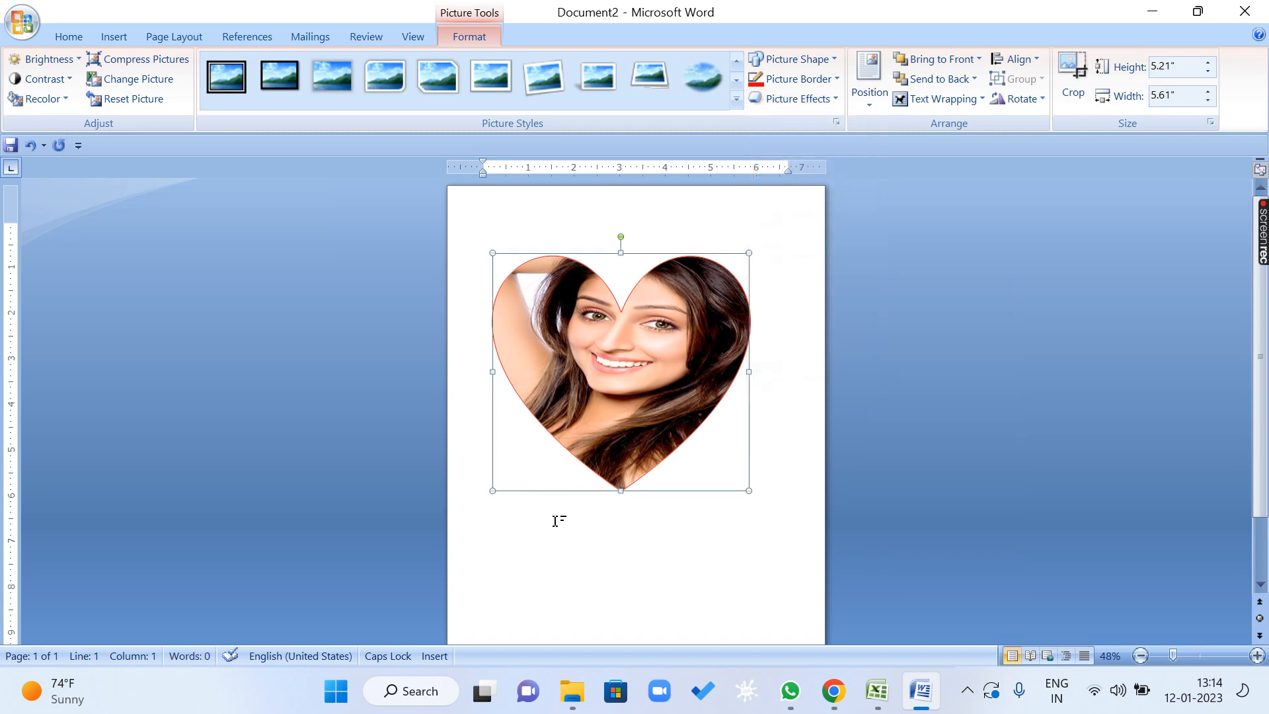
Apply the first bevel preset to the heart picture.
click(813, 99)
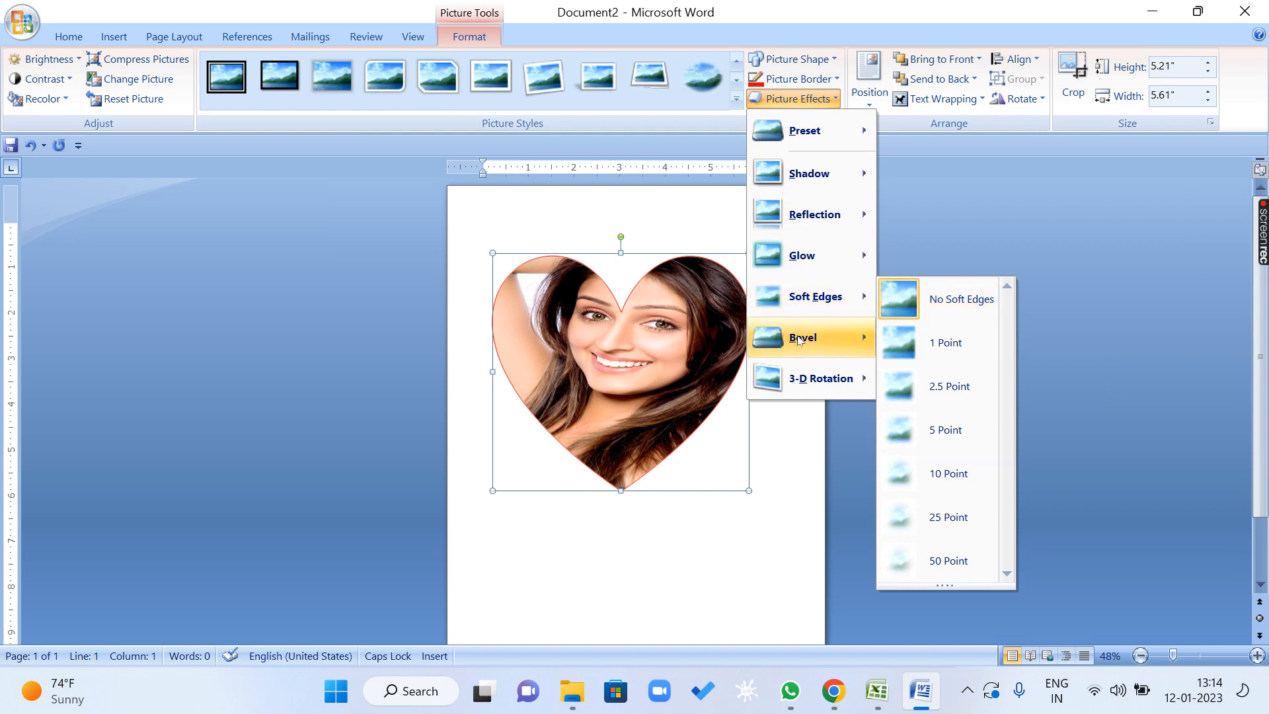
mouse_move(837, 345)
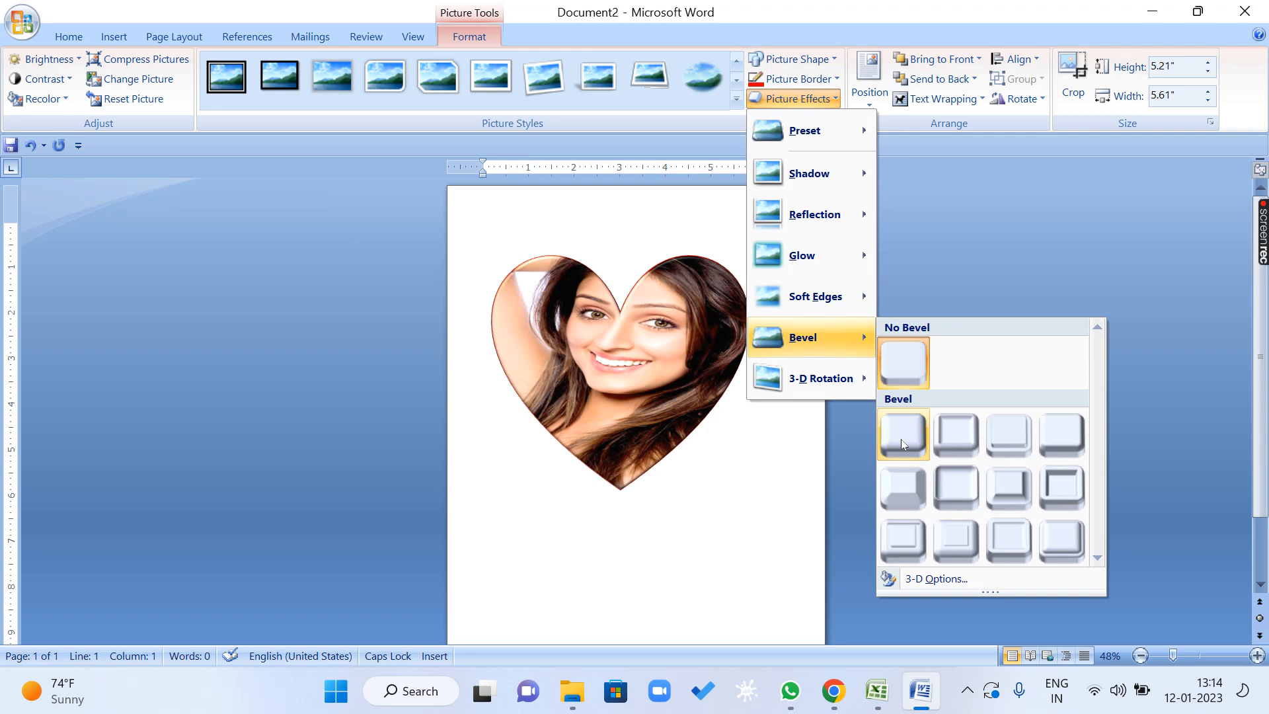
click(921, 445)
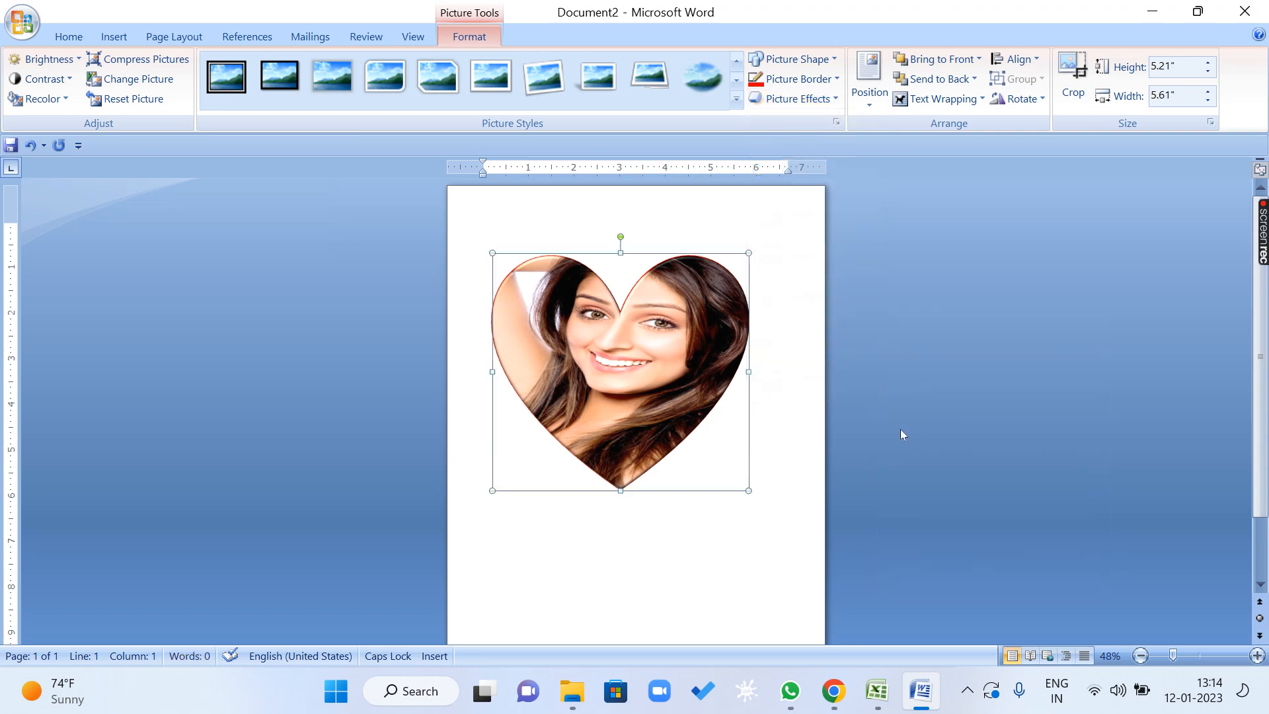
Examine the beveled edge along the heart picture's outline at close range.
scroll(552, 282, up, 10)
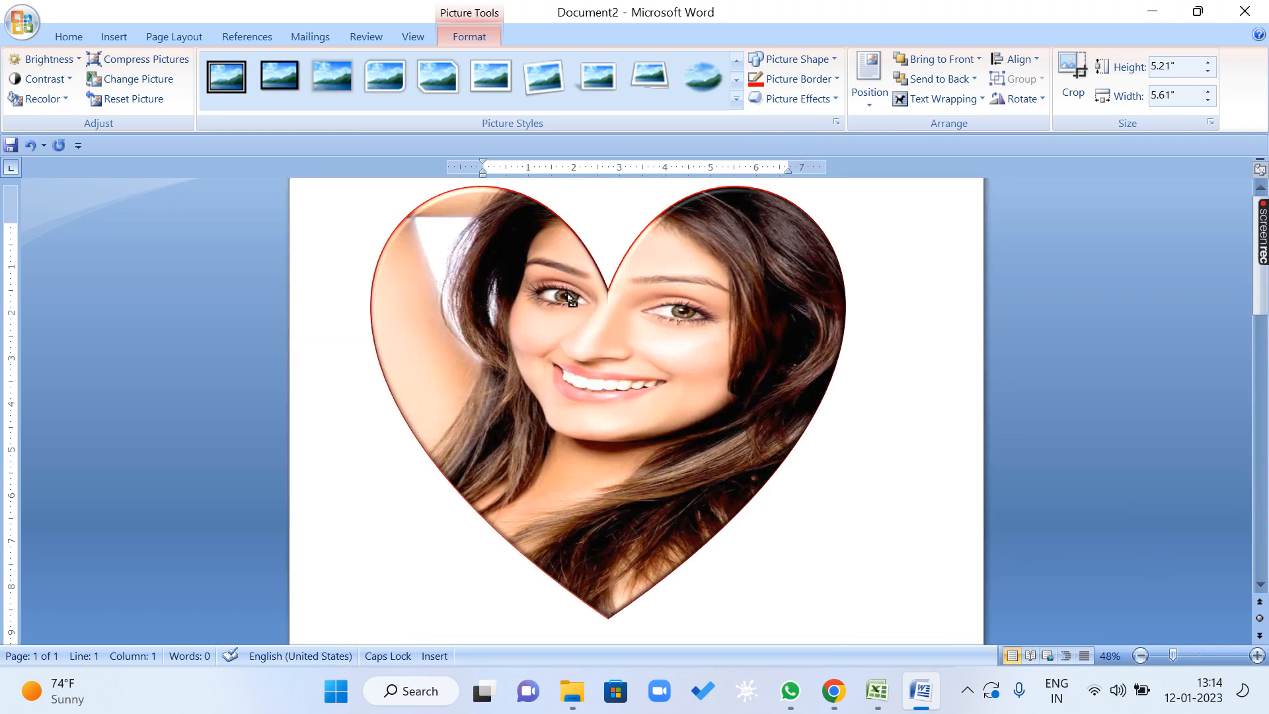
scroll(553, 291, down, 10)
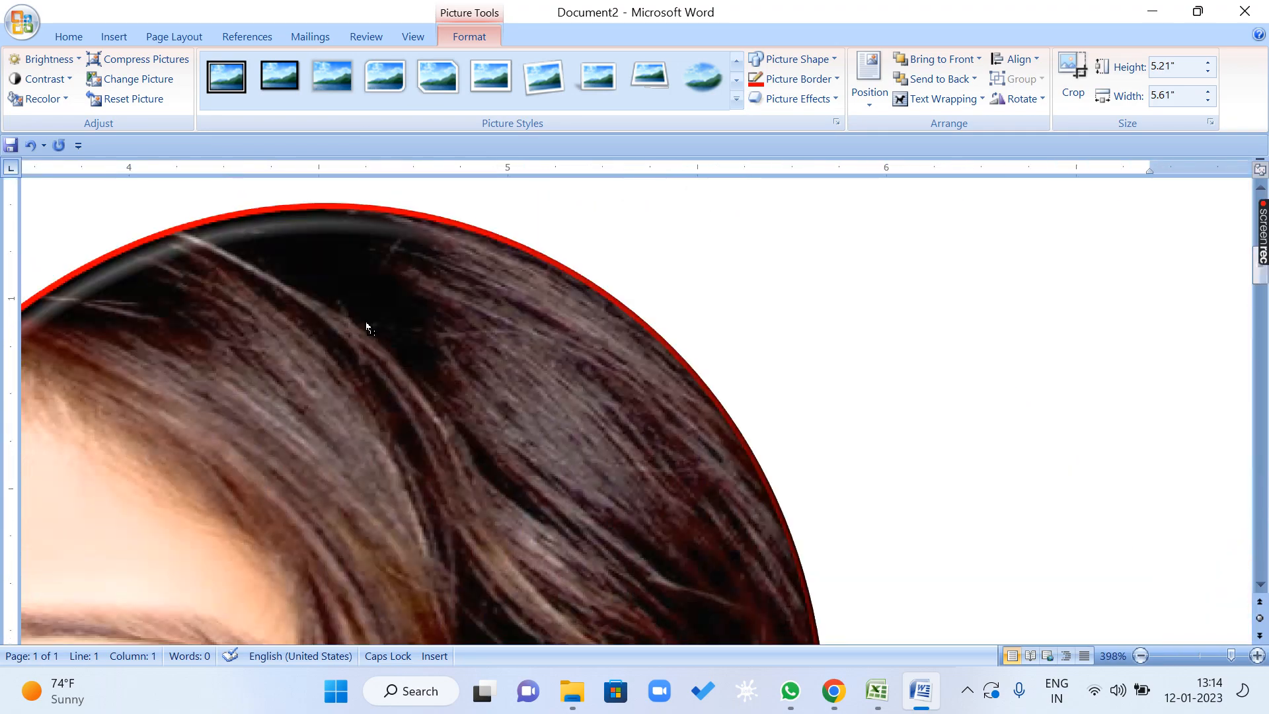
scroll(528, 287, up, 14)
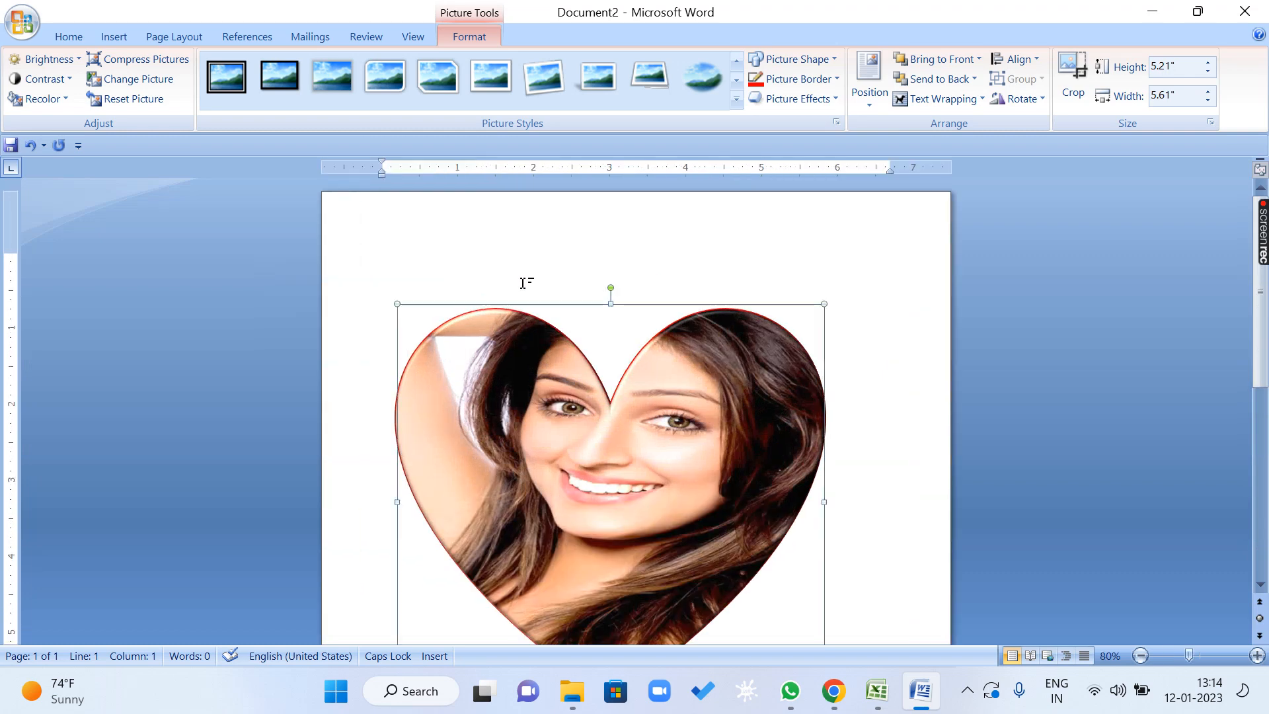
scroll(257, 286, down, 14)
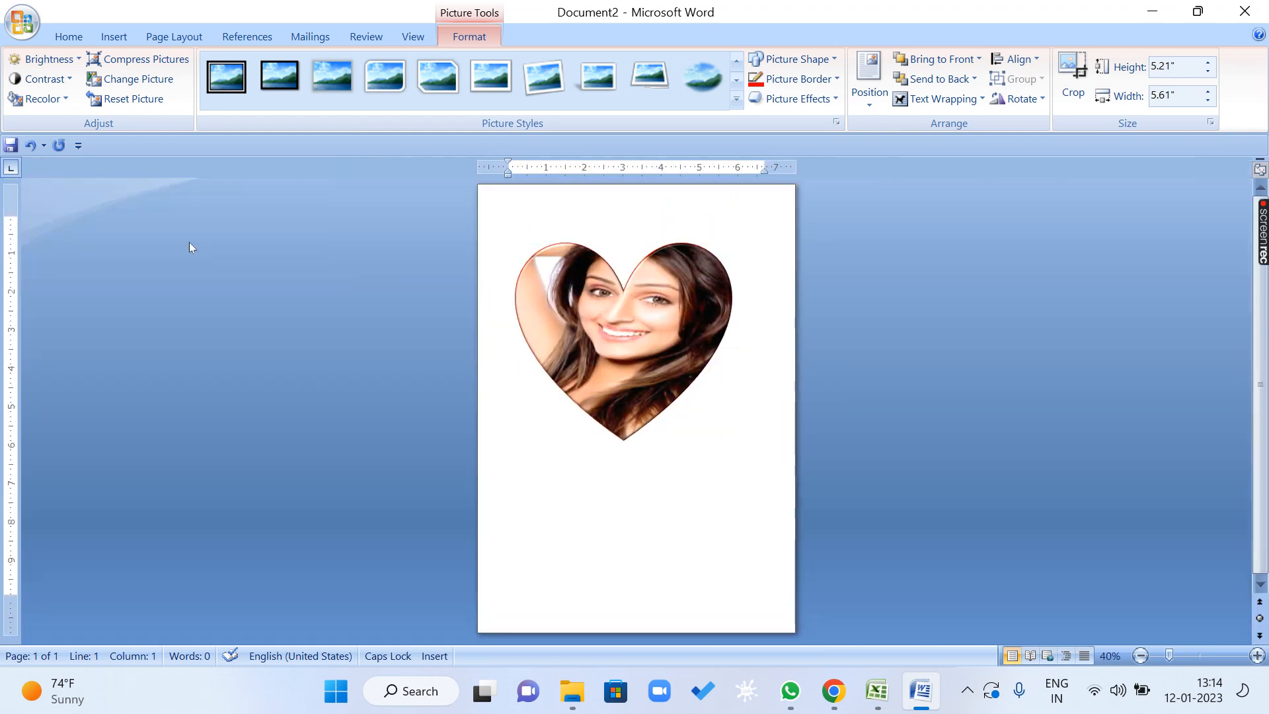
drag(1169, 655, 1247, 655)
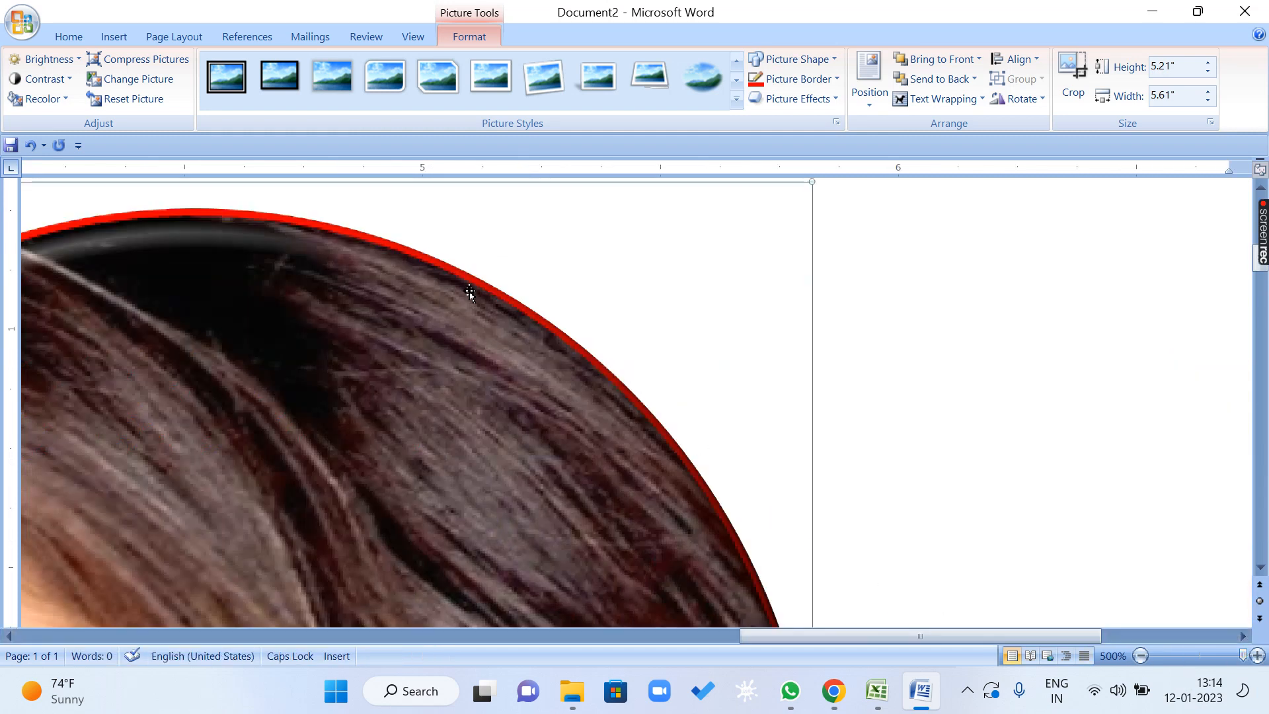
click(1140, 655)
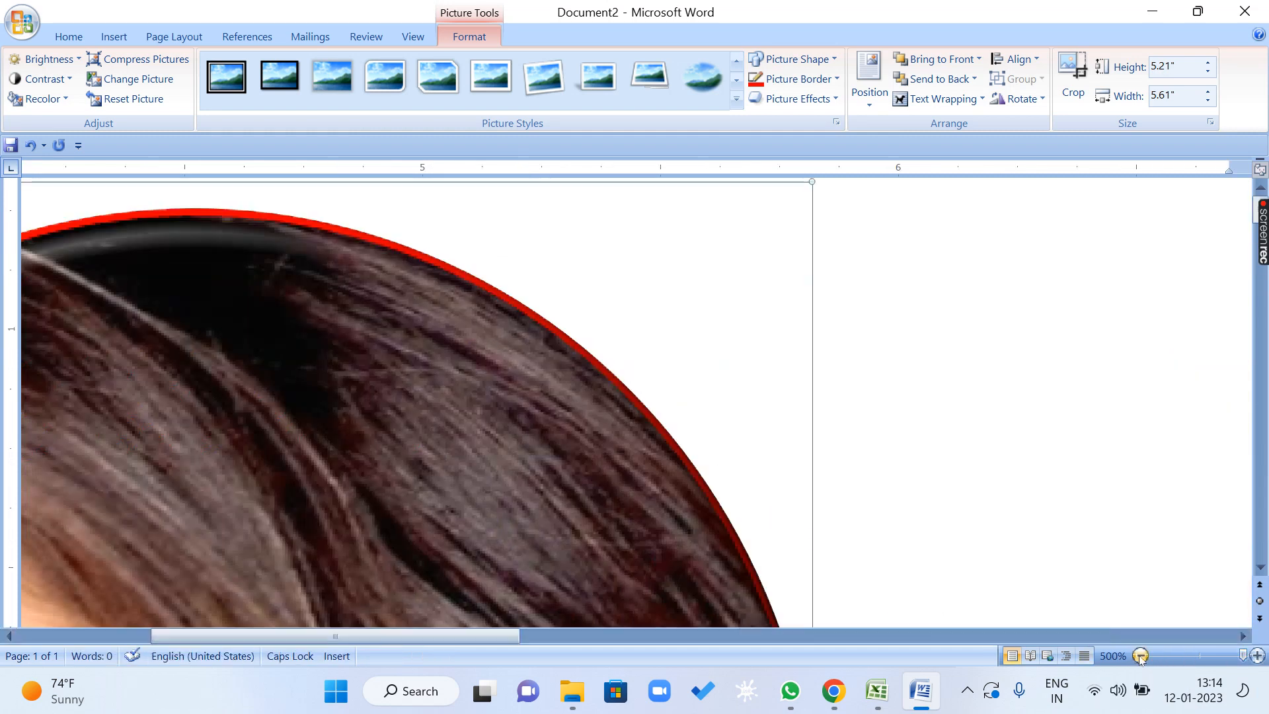
click(1140, 655)
click(1140, 655)
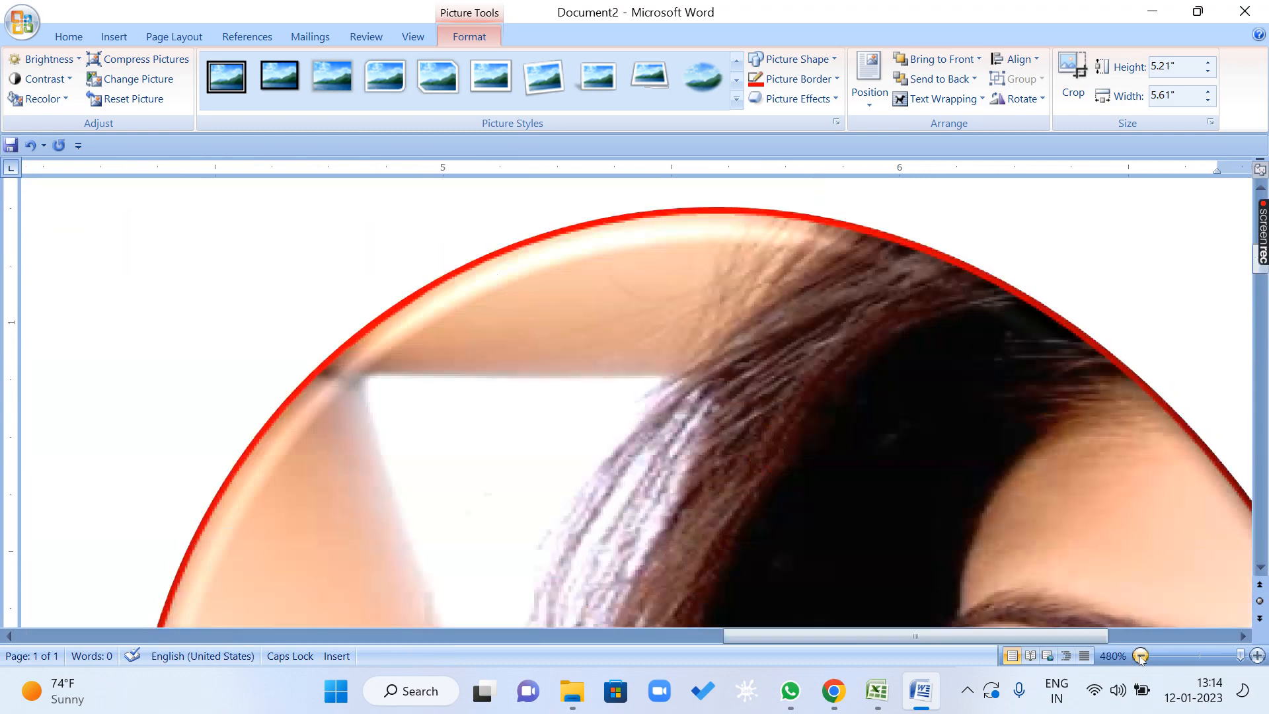
click(1140, 658)
click(1141, 657)
click(1140, 658)
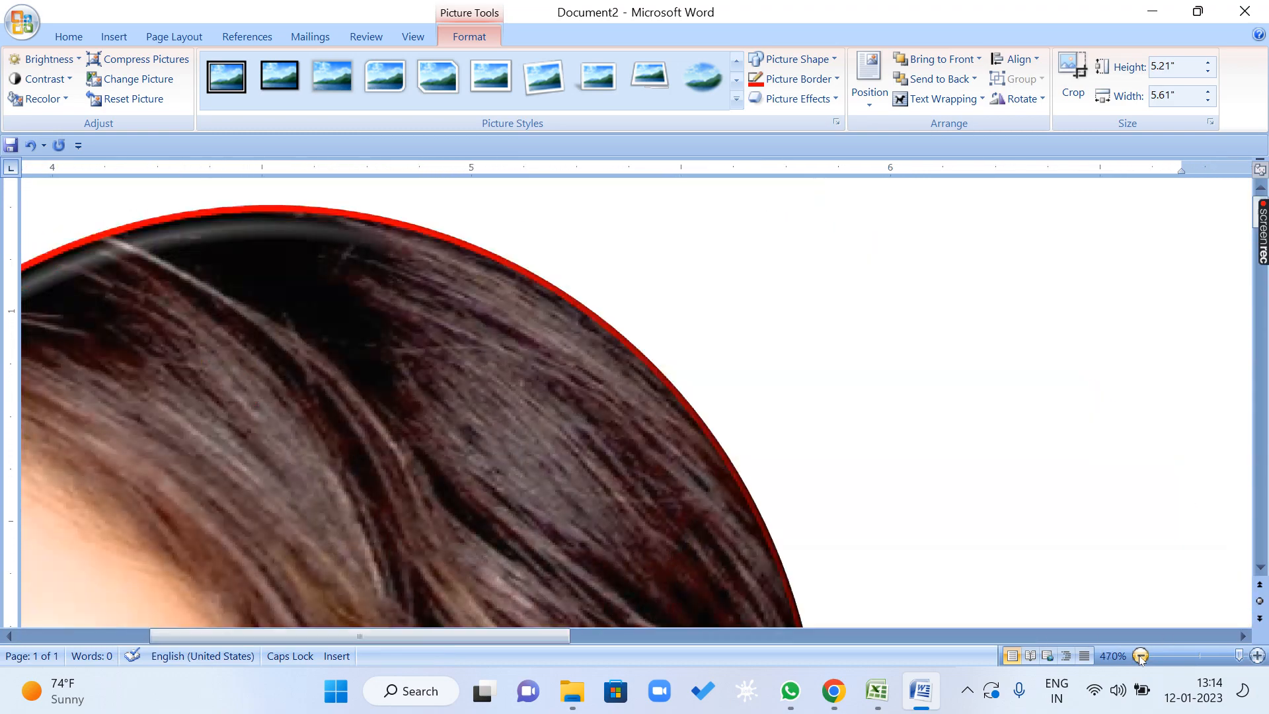
click(1140, 657)
click(1140, 657)
click(1140, 657)
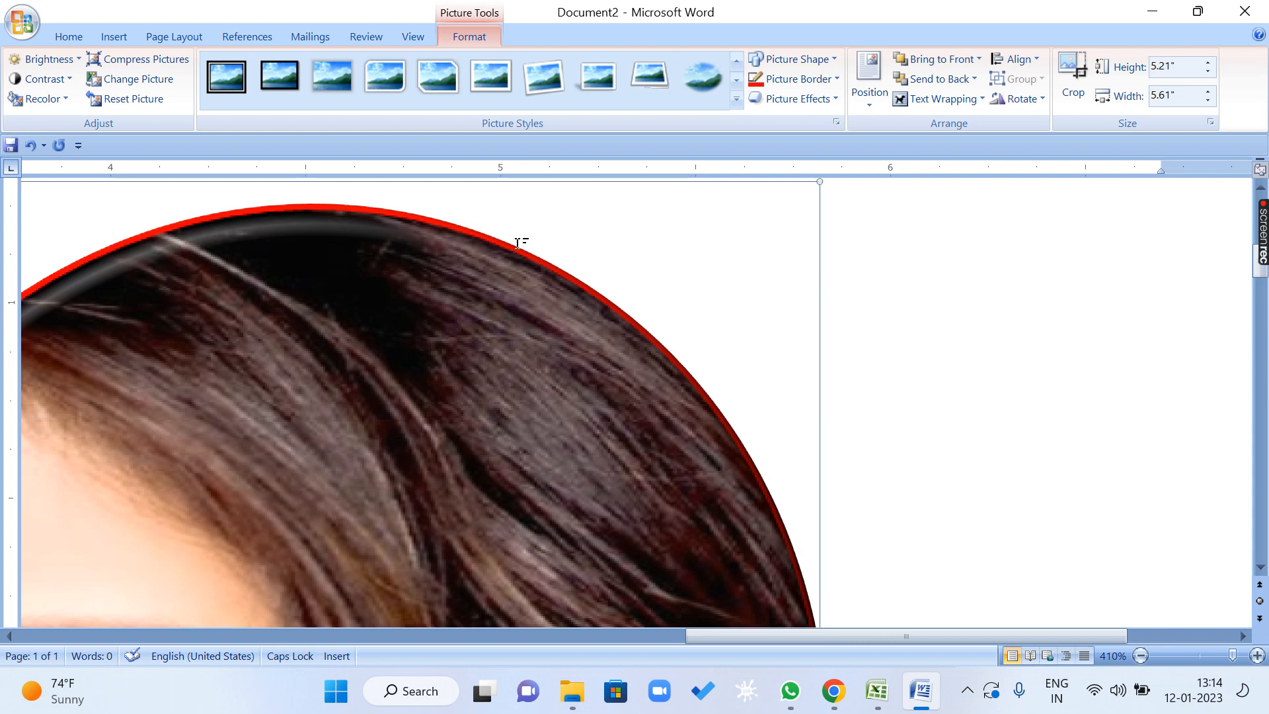
Preview other bevel presets such as Riblet and the 3-D rotation presets on the heart picture without applying any.
click(808, 79)
click(808, 80)
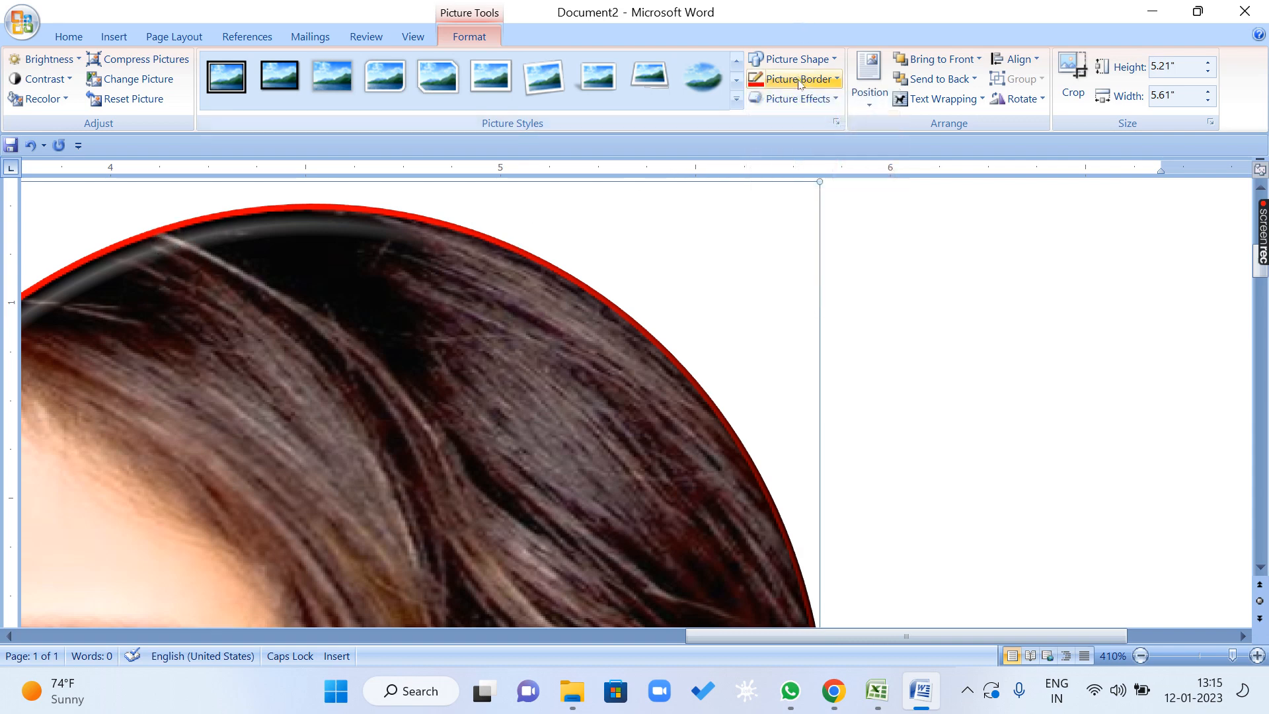
click(793, 98)
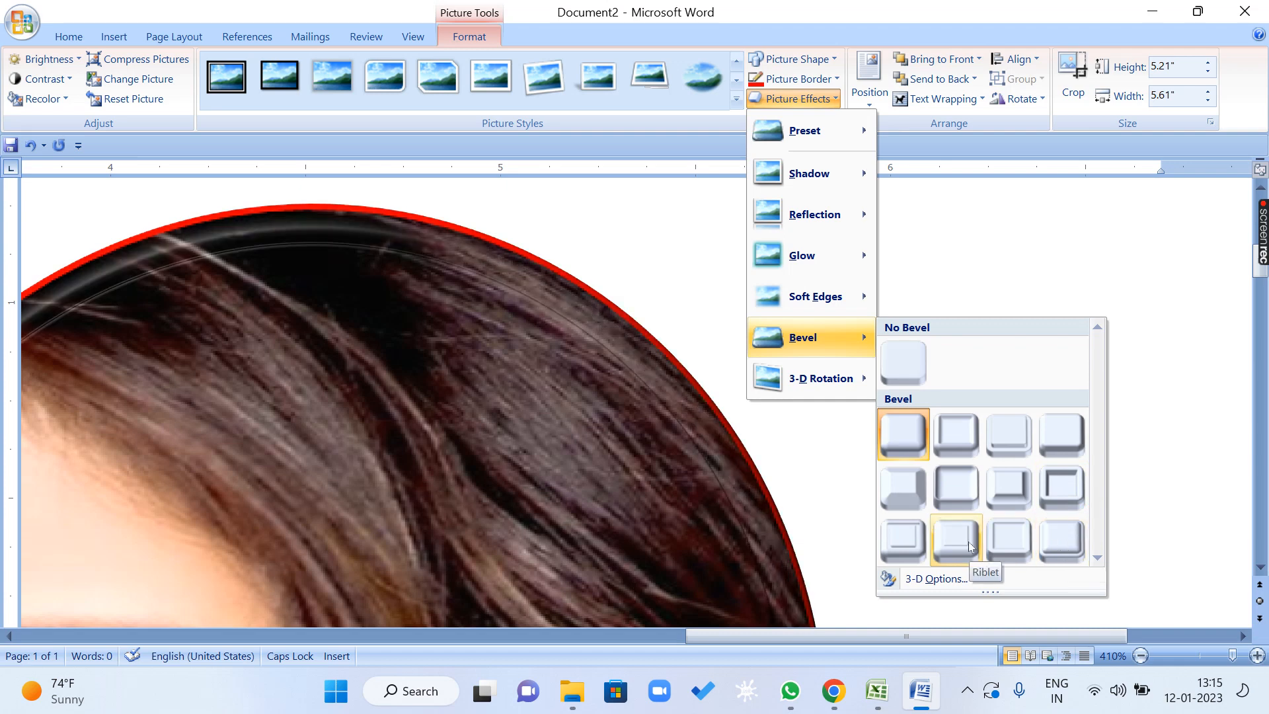
mouse_move(825, 386)
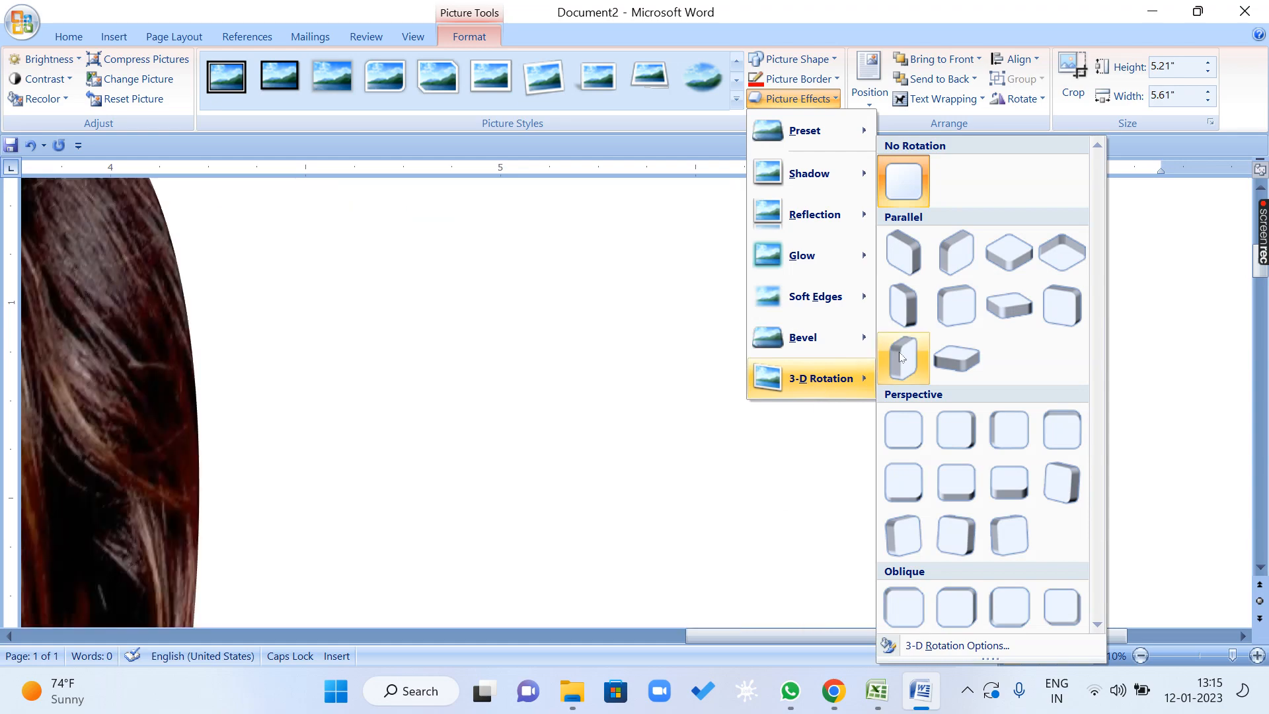
click(609, 372)
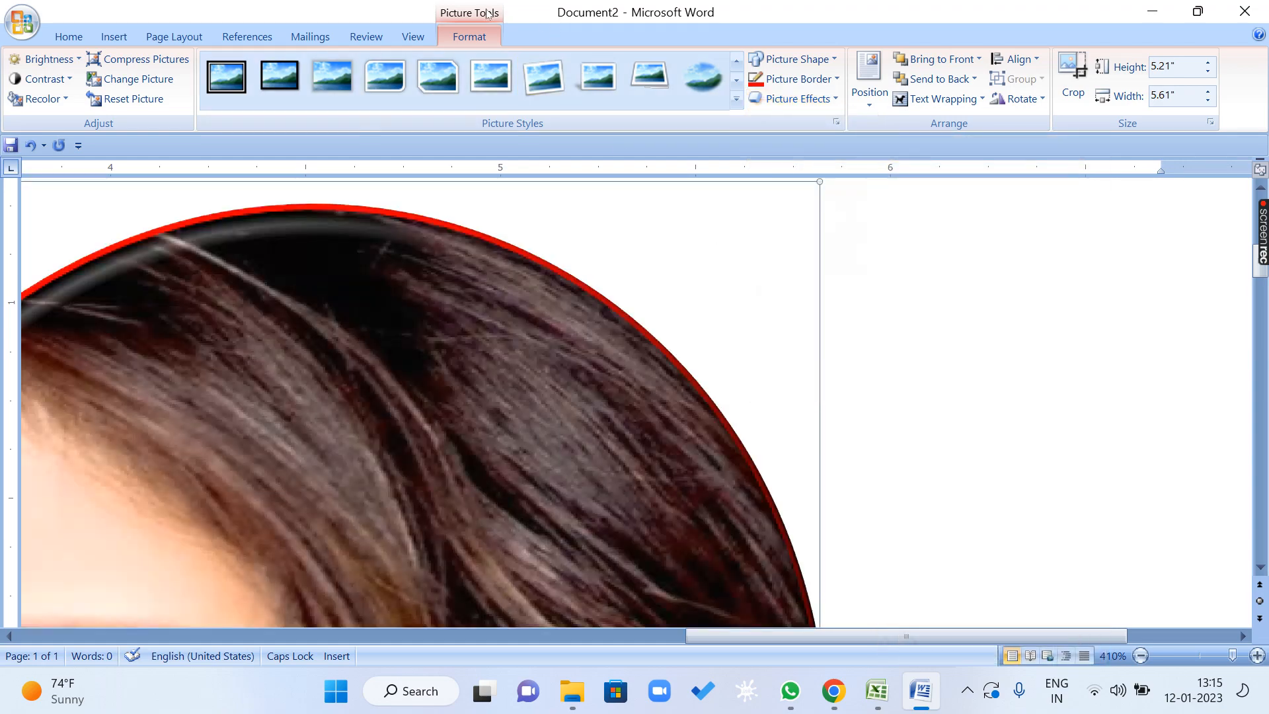
Fit the whole document page in view with the One Page zoom.
click(413, 36)
click(504, 101)
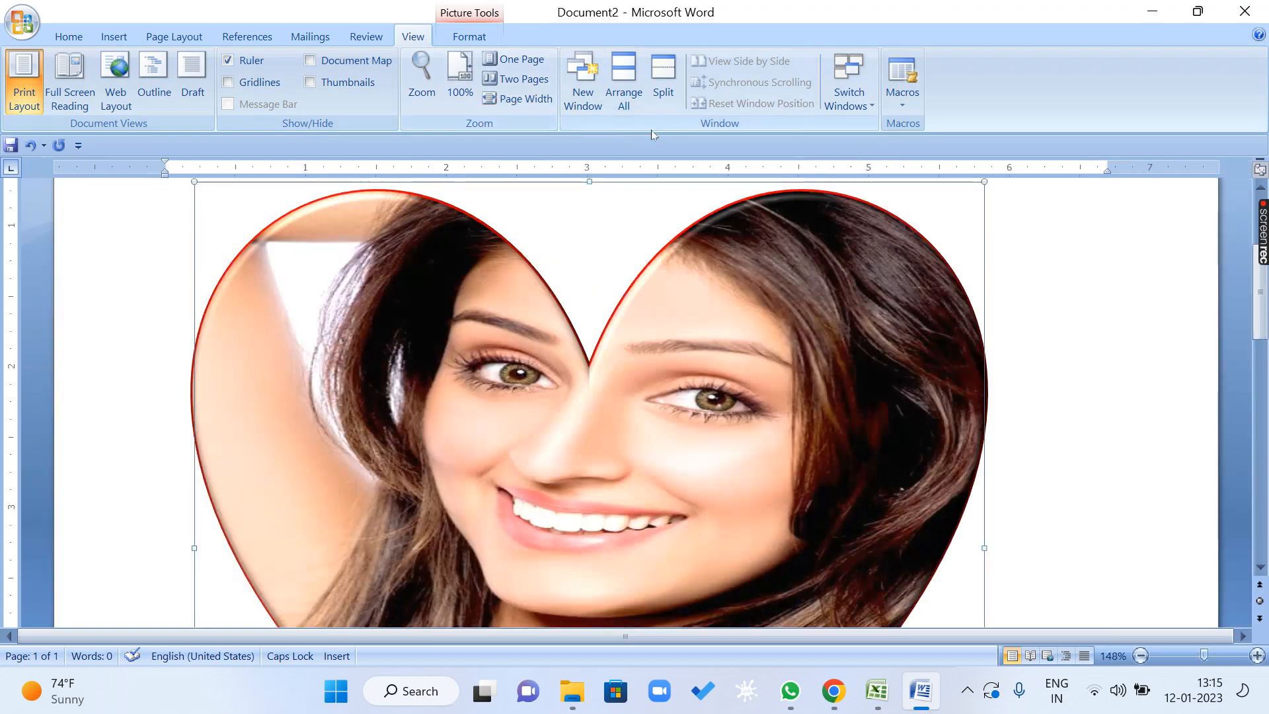
click(536, 62)
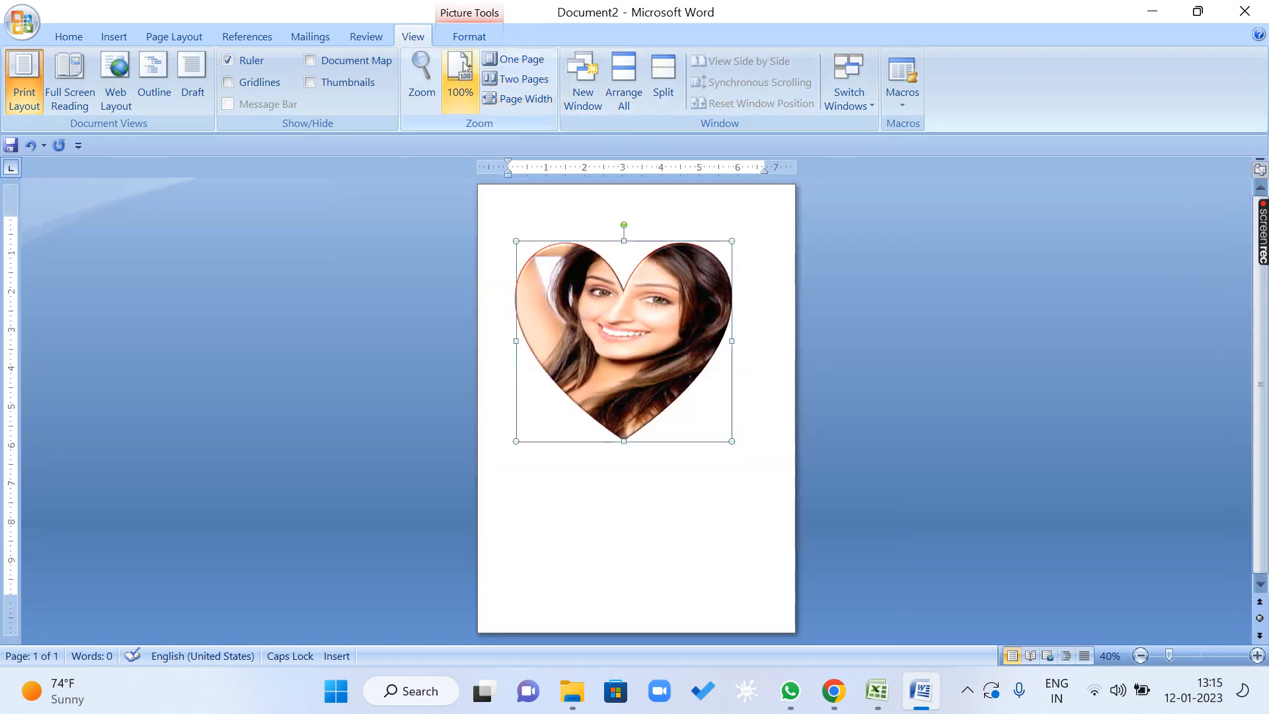
Apply the fourth Oblique 3-D rotation preset to the heart picture.
click(470, 36)
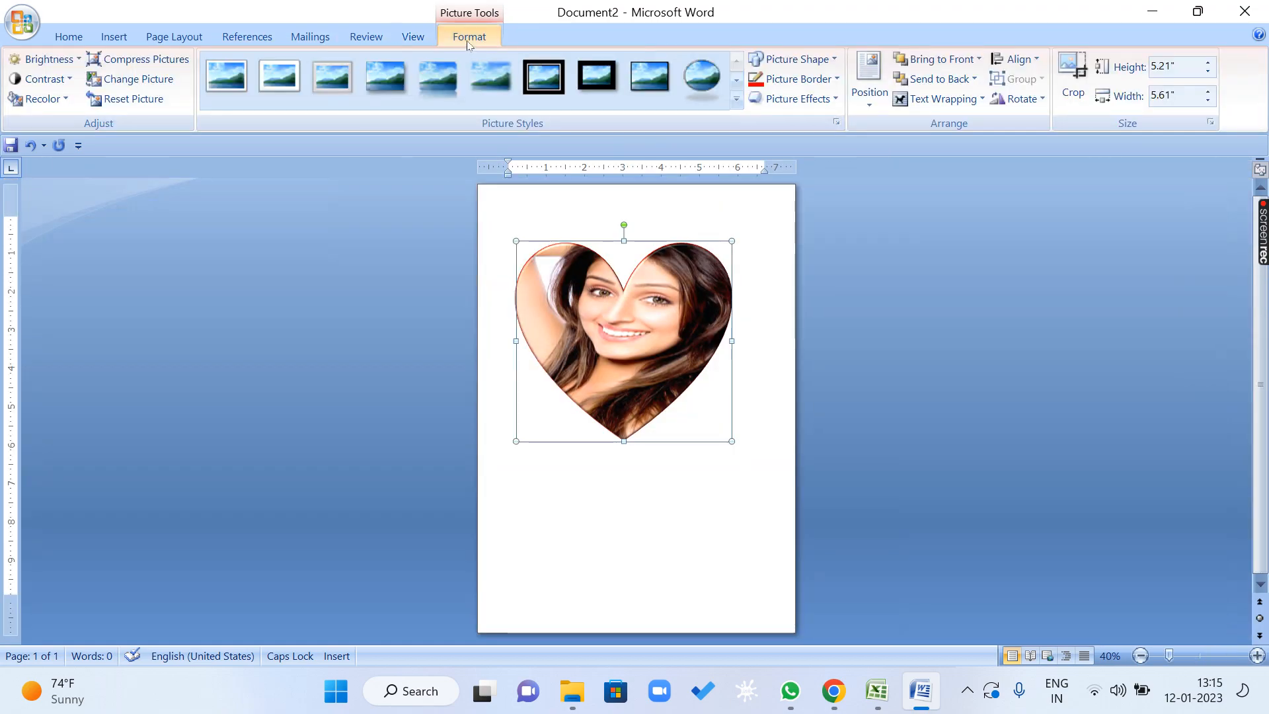
click(797, 98)
mouse_move(822, 378)
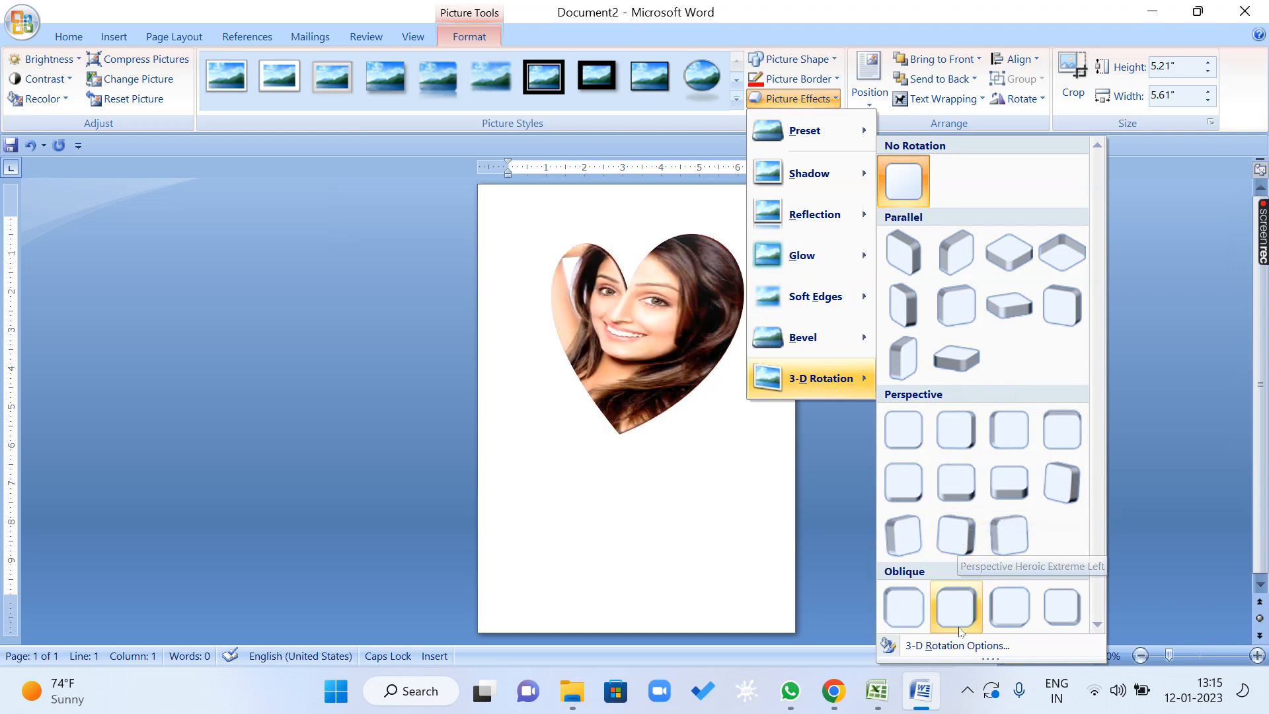
click(1059, 614)
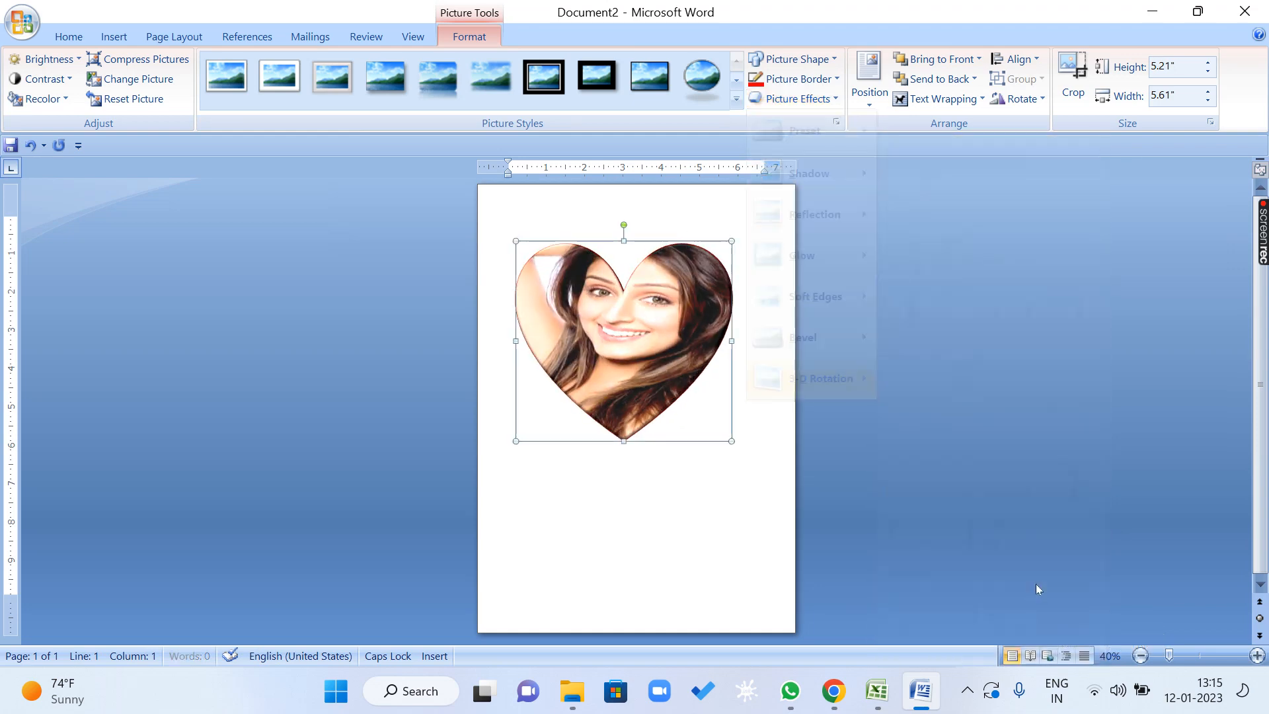
Clear the heart picture's 3-D effects by applying No Rotation and No Bevel.
click(810, 101)
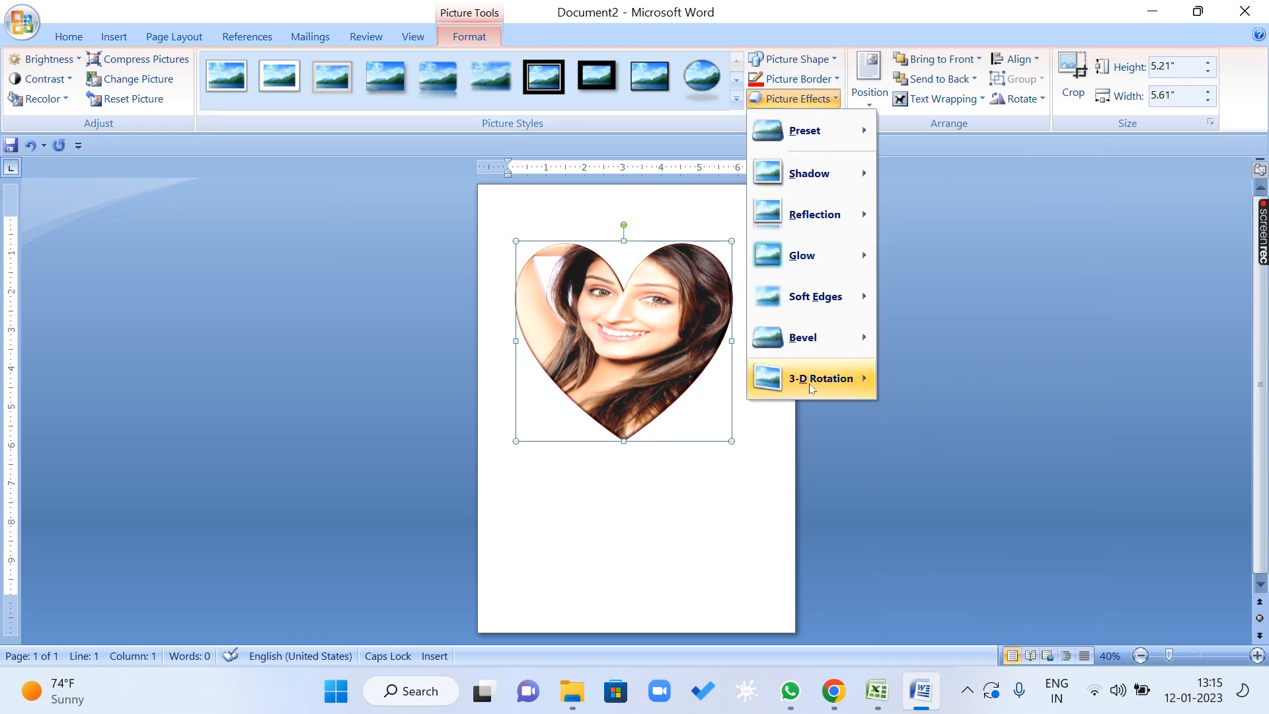
mouse_move(852, 383)
click(906, 174)
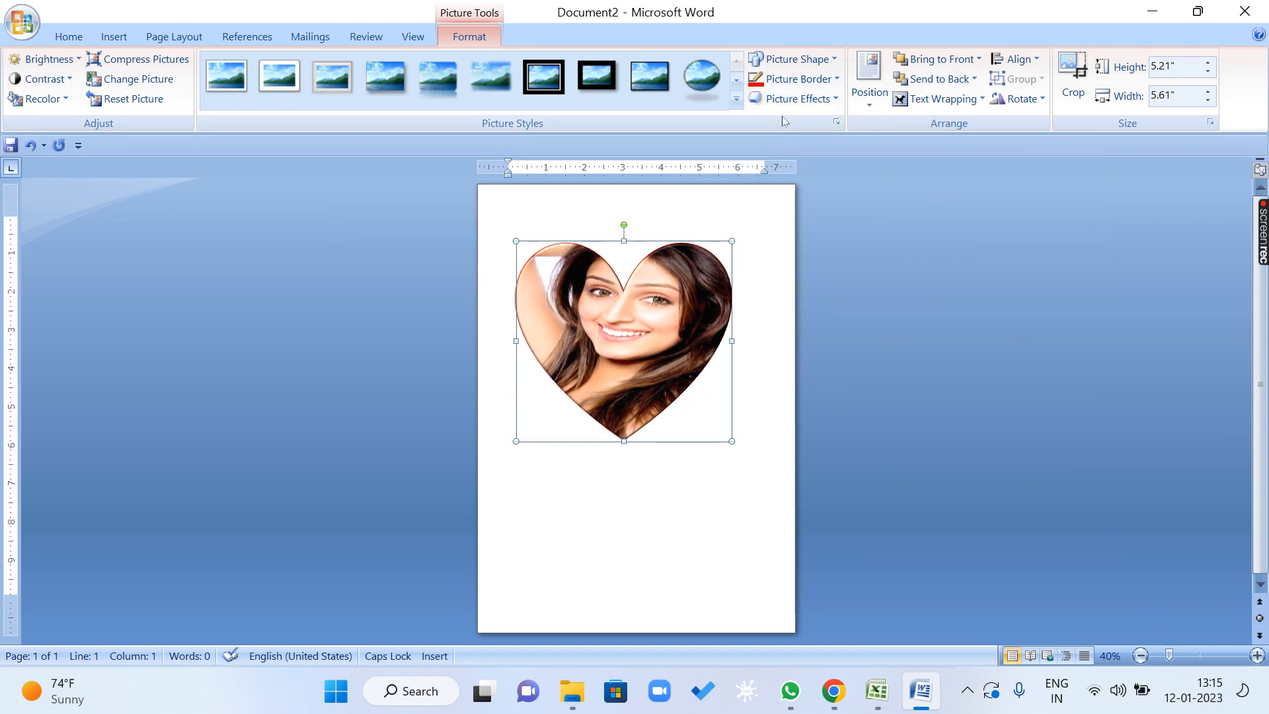
click(793, 98)
mouse_move(822, 338)
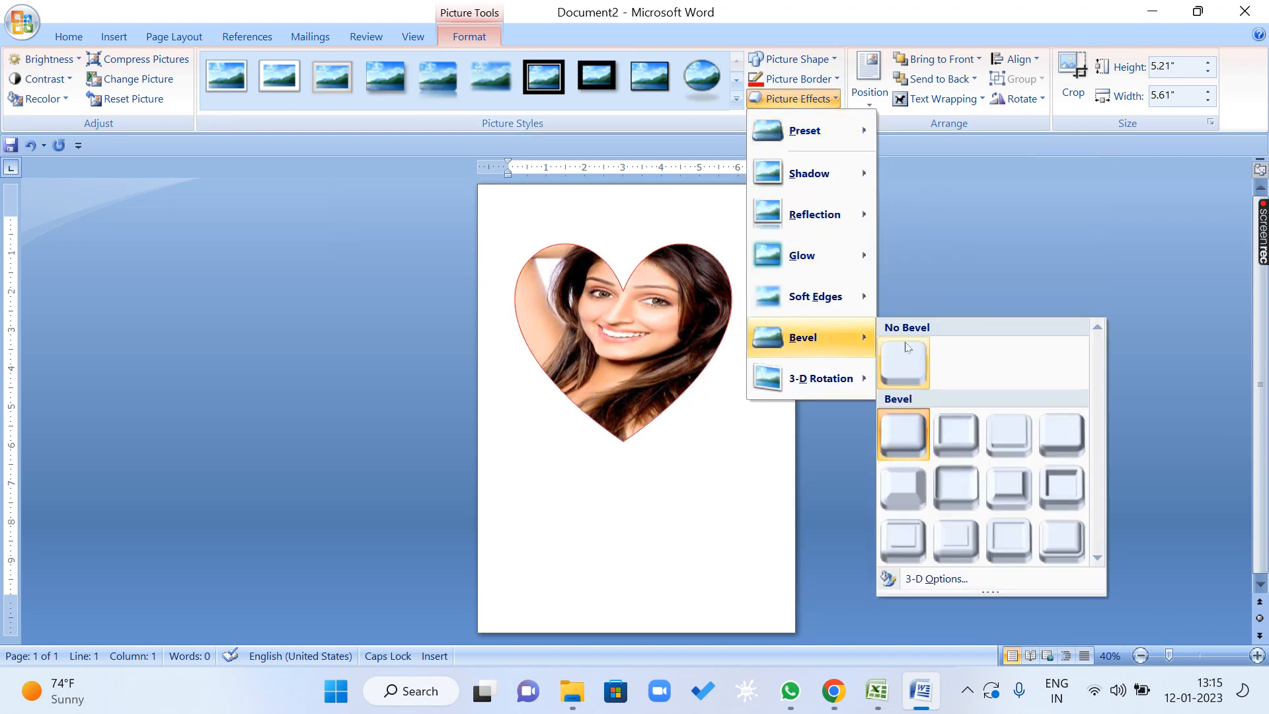
click(905, 347)
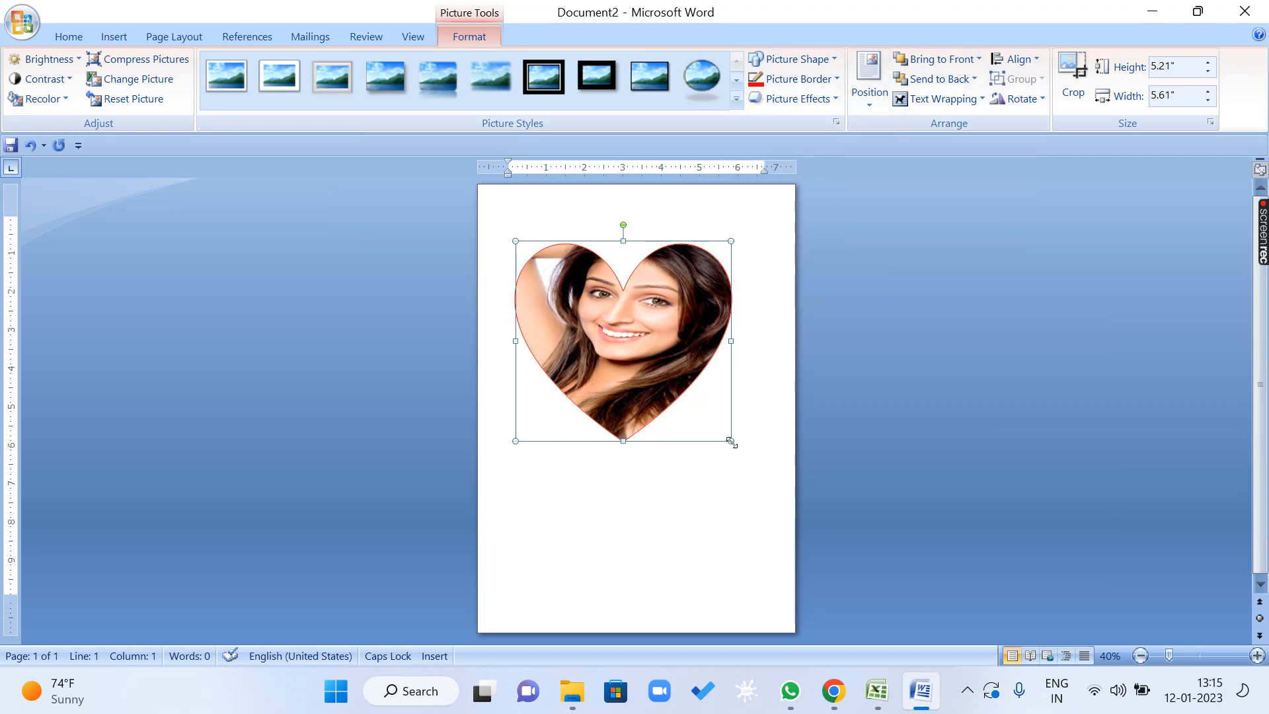
Shrink the heart picture to about 1.83" by 1.97" and position it in the middle center of the page with text wrapping.
drag(731, 440, 592, 311)
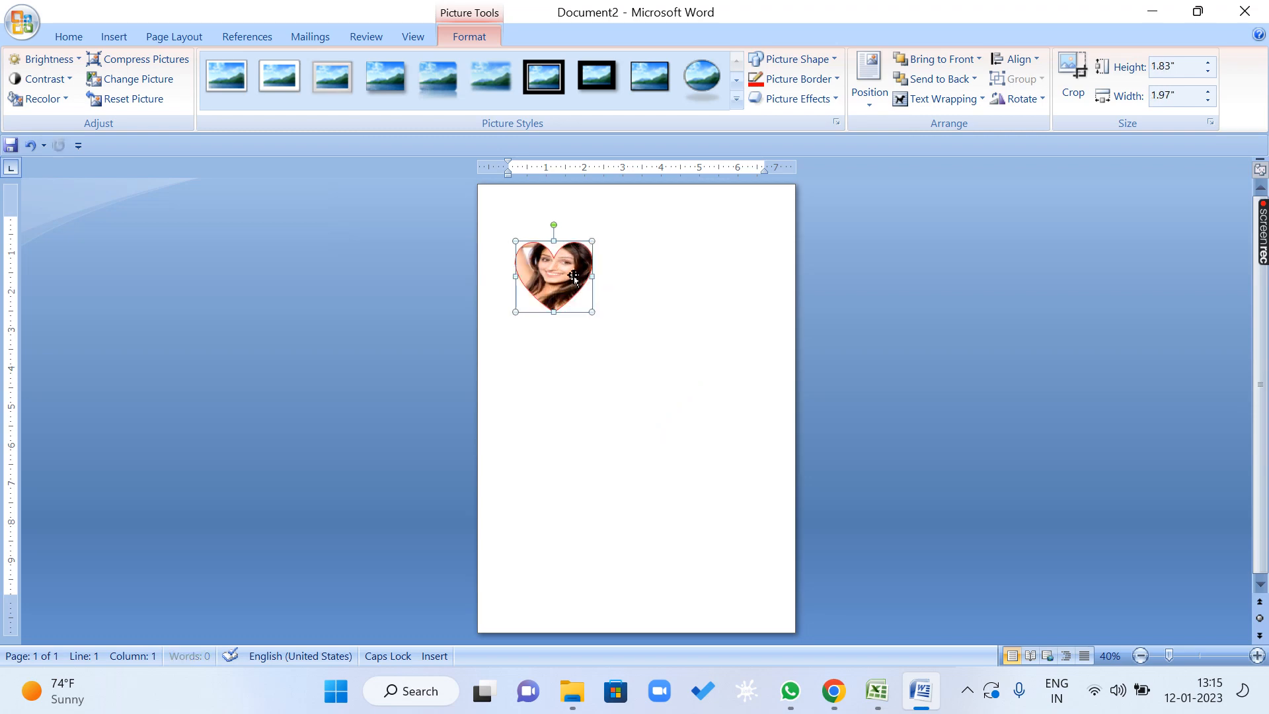
click(870, 78)
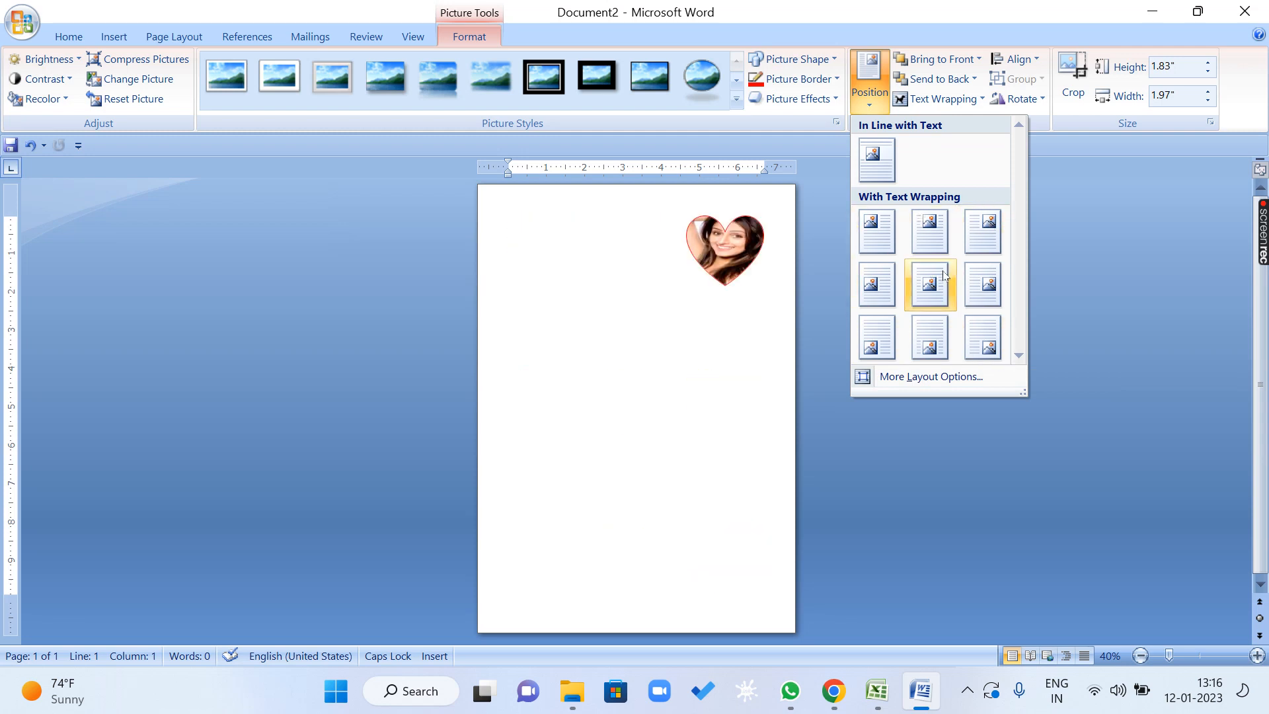
click(928, 291)
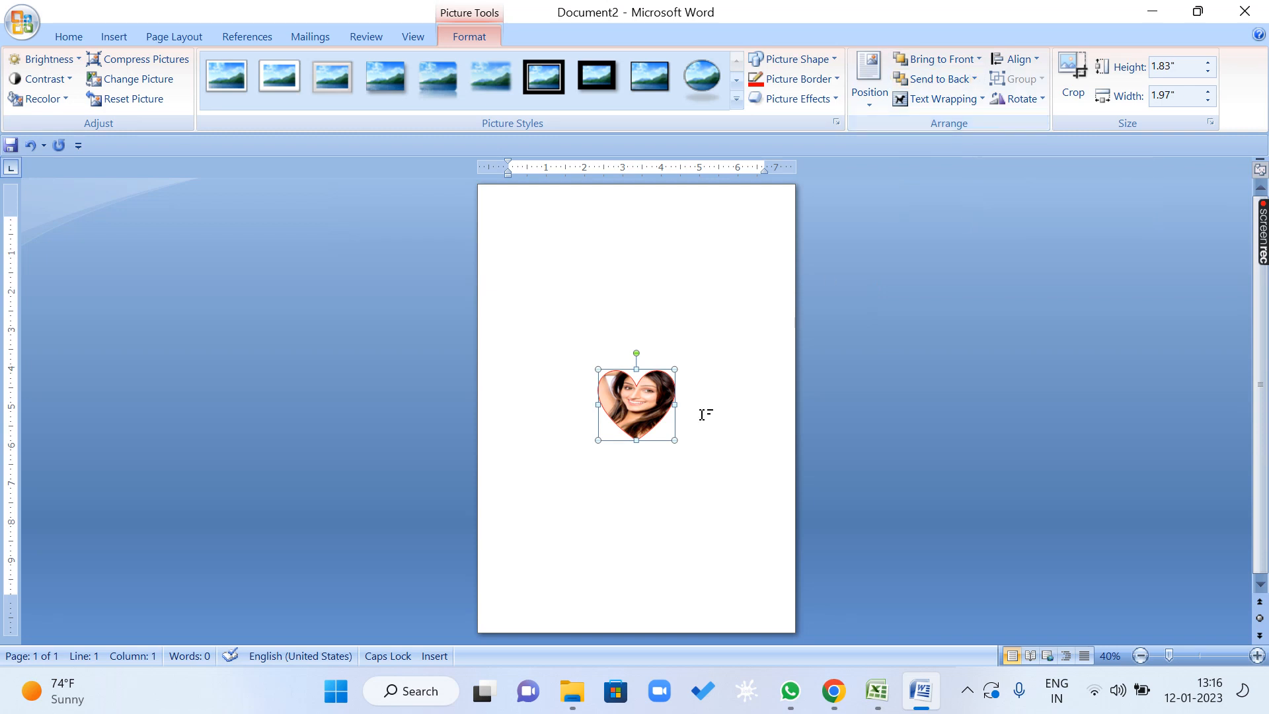
Enlarge the centered heart to about 3.23" by 3.48" and place an overlapping copy slightly below and to its right.
mouse_move(636, 380)
mouse_down()
mouse_move(606, 348)
mouse_move(635, 379)
mouse_up()
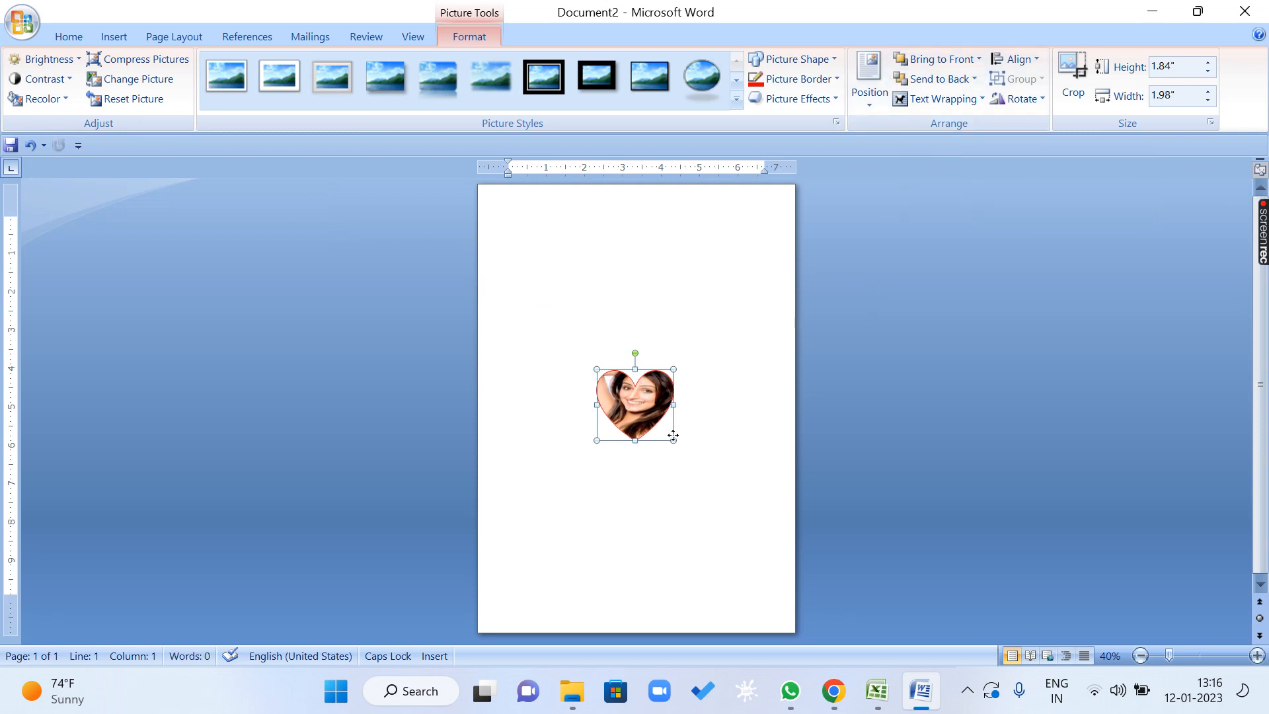
drag(717, 483, 734, 491)
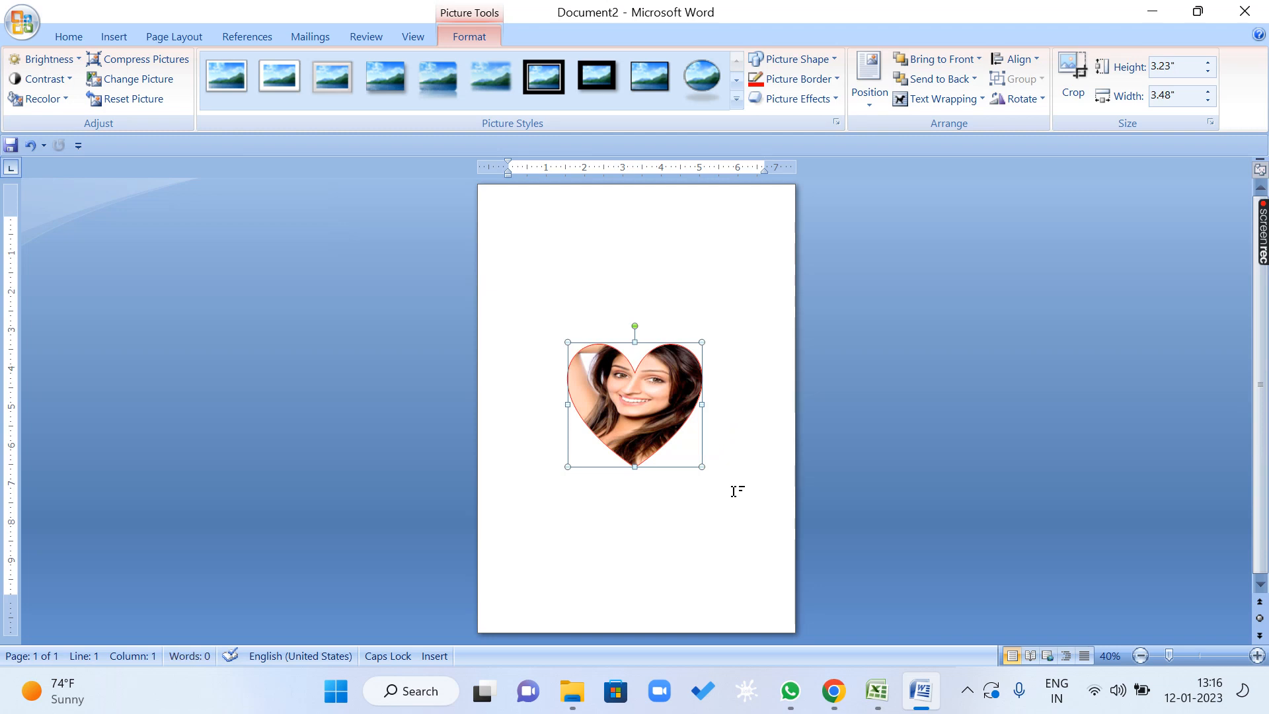
ctrl+drag(648, 414, 671, 426)
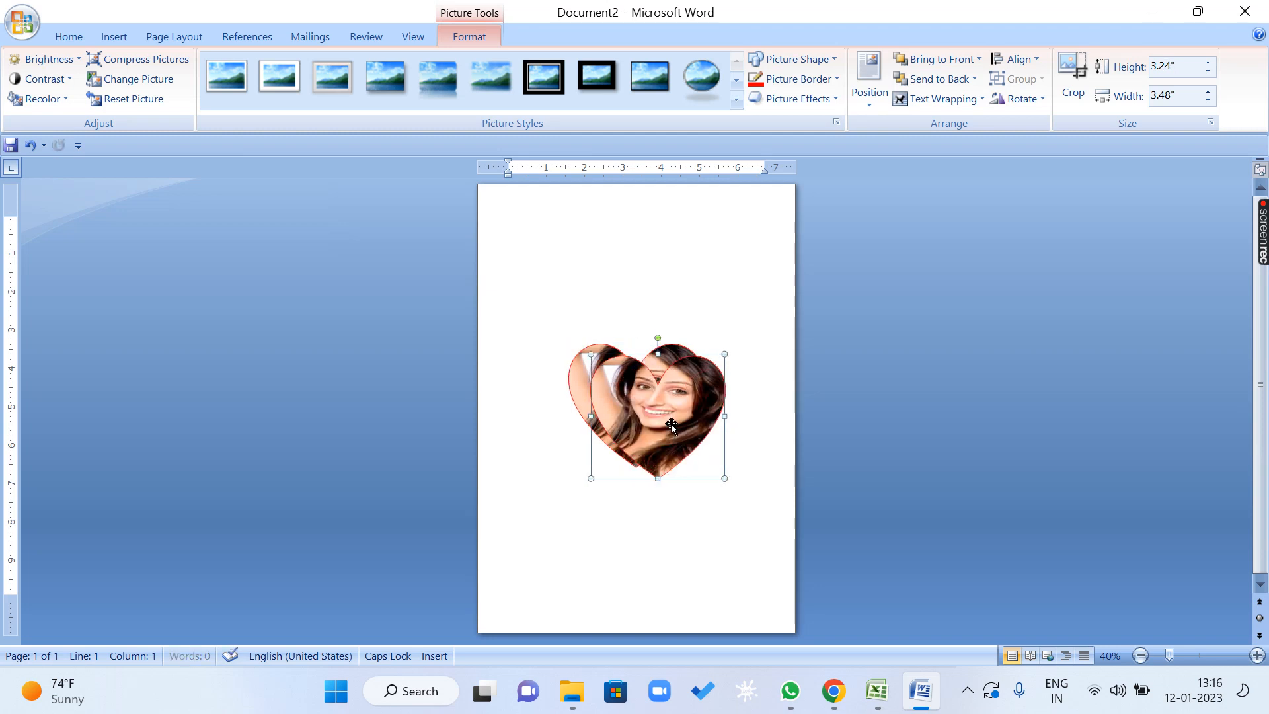
Bring the original heart picture in front of its overlapping copy.
click(699, 293)
click(582, 363)
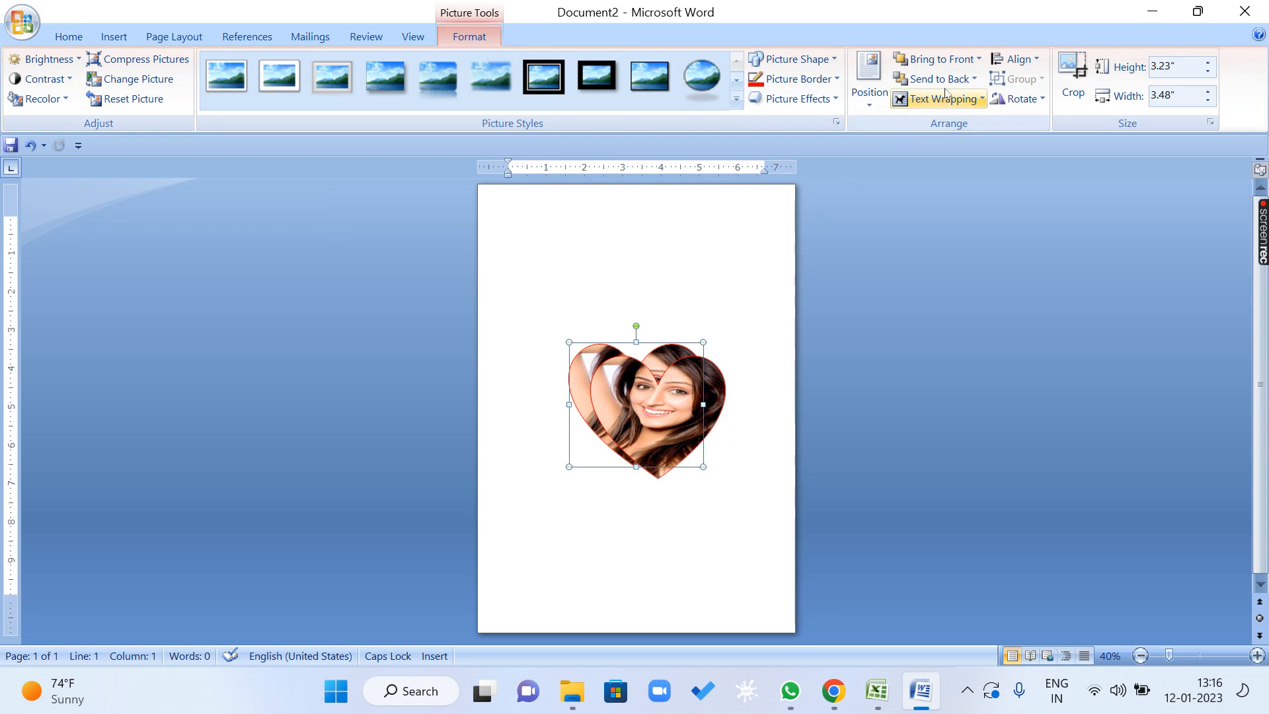
click(977, 60)
click(976, 79)
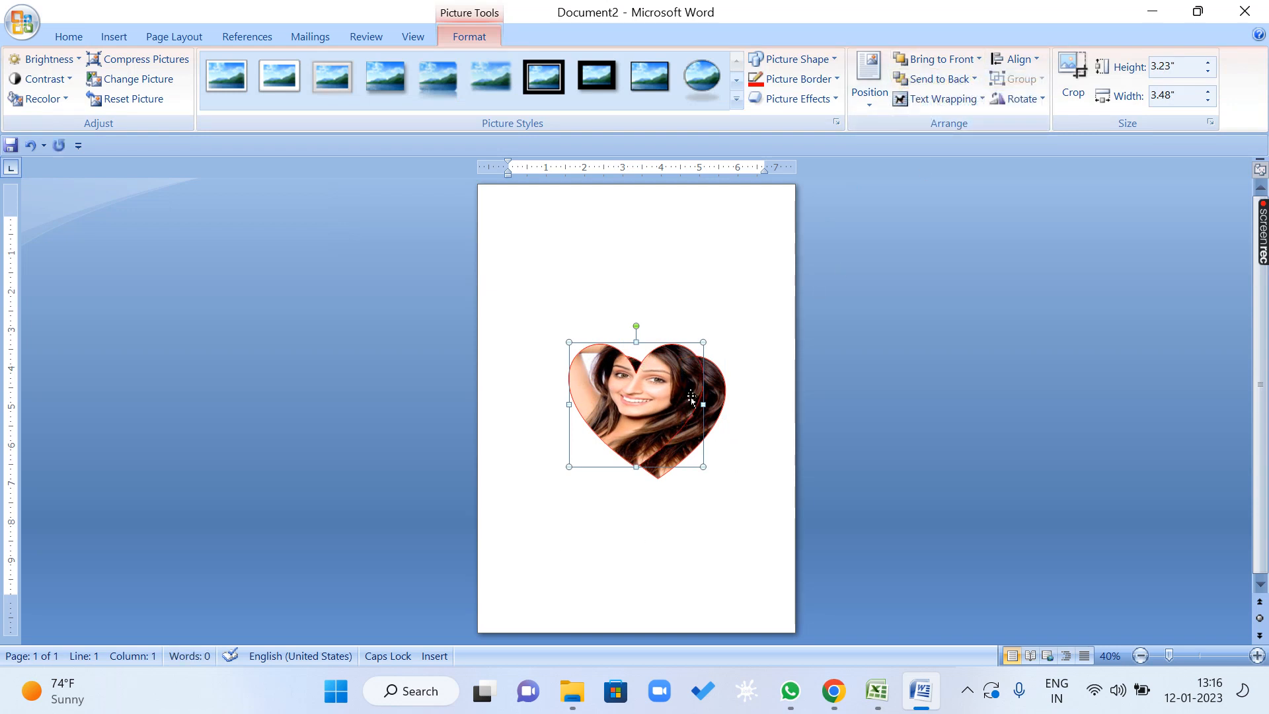
Place three more copies of the heart above, to the upper left and to the lower left of the overlapping pair.
drag(699, 391, 699, 389)
key(Right)
key(Left)
drag(675, 426, 592, 527)
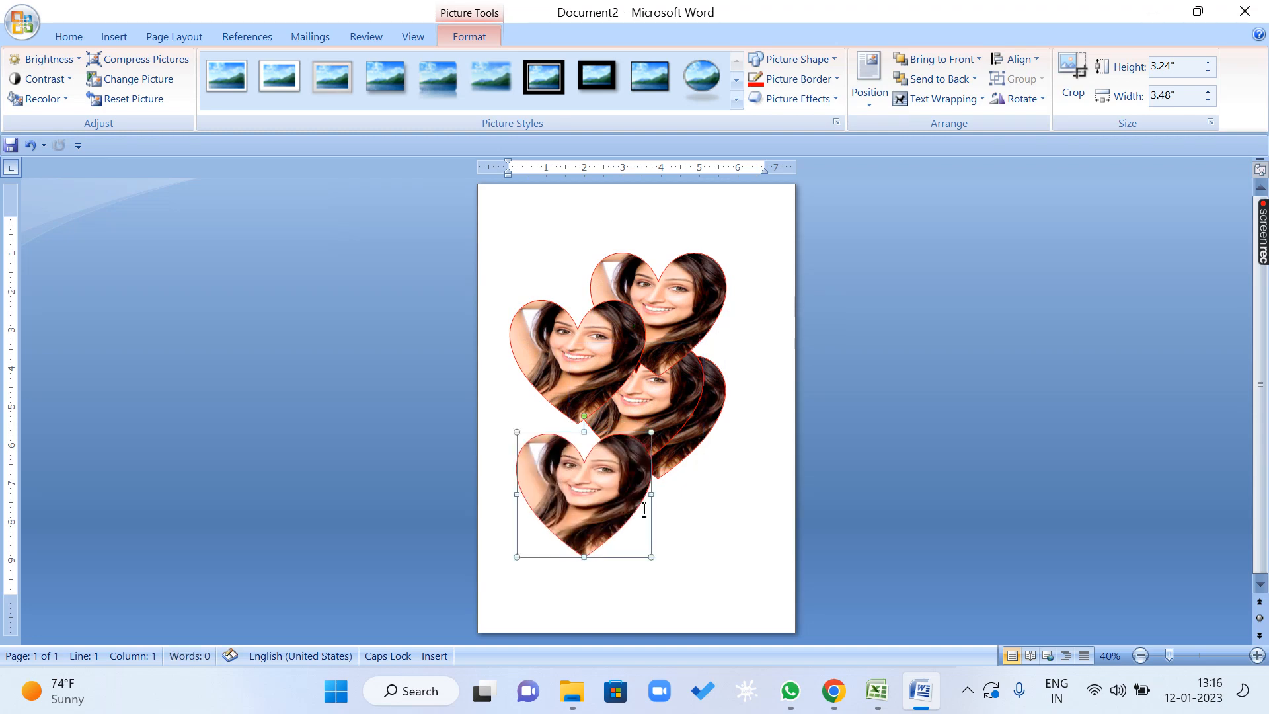
Open the picture border options for the uppermost heart.
click(673, 390)
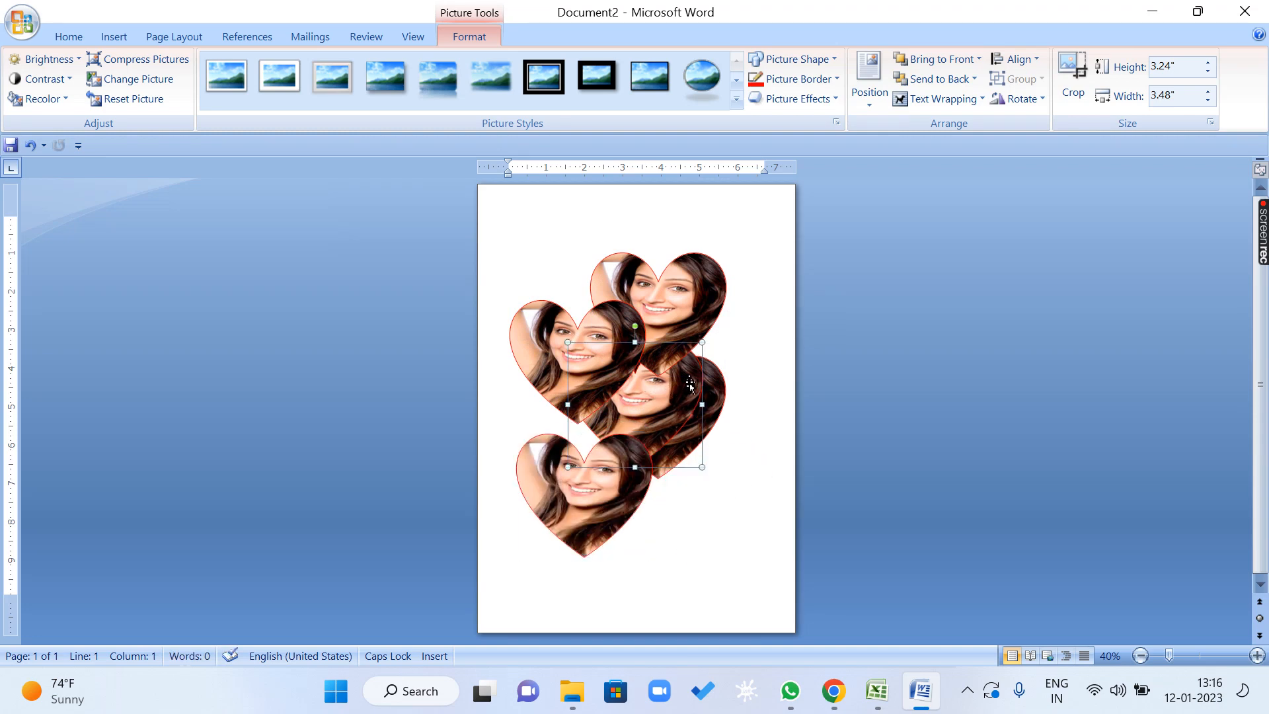
click(645, 307)
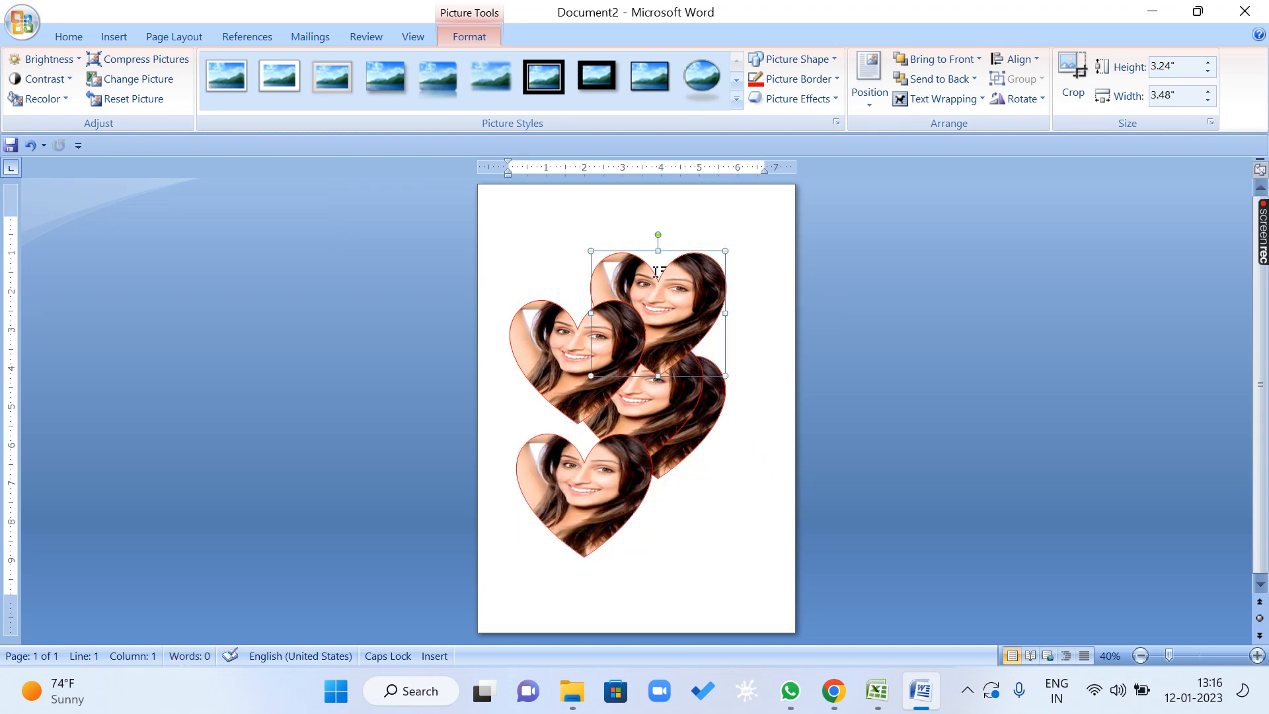
click(814, 78)
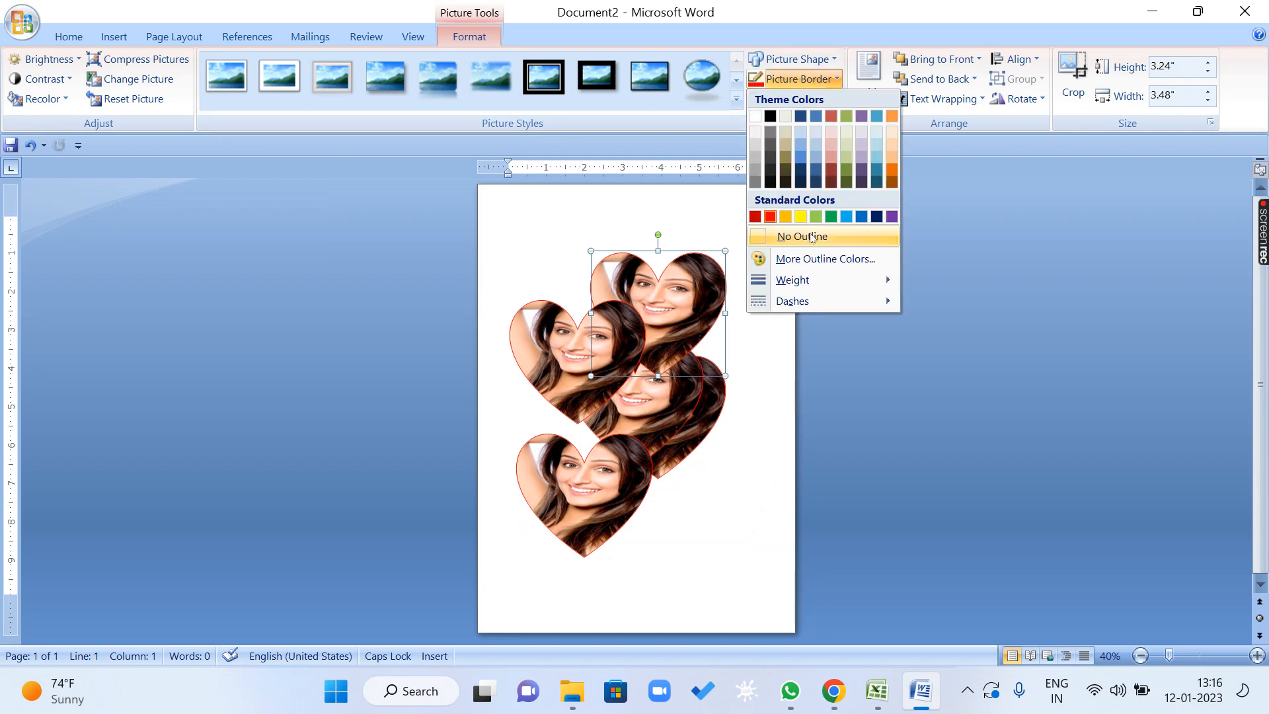
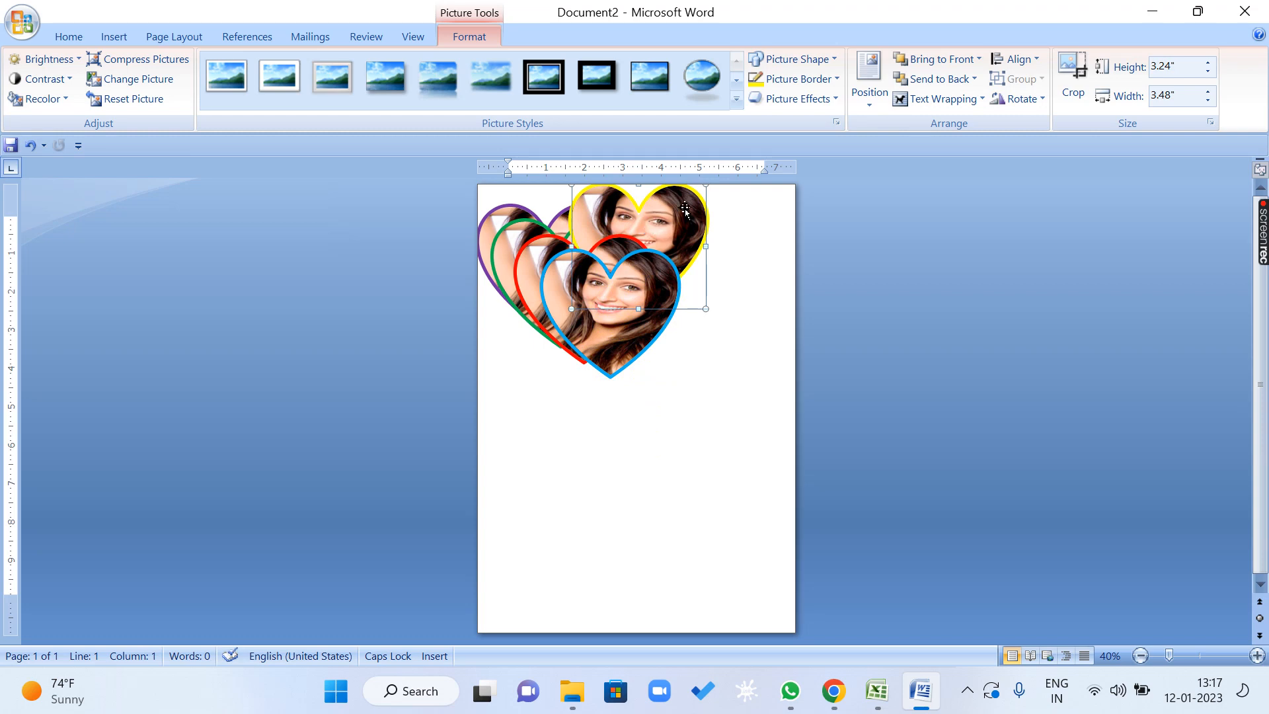
Move the yellow-bordered heart between the green and red hearts, and place the blue-bordered heart above the stack.
mouse_move(681, 211)
mouse_down()
mouse_move(610, 256)
mouse_move(669, 250)
mouse_move(665, 222)
mouse_up()
click(707, 306)
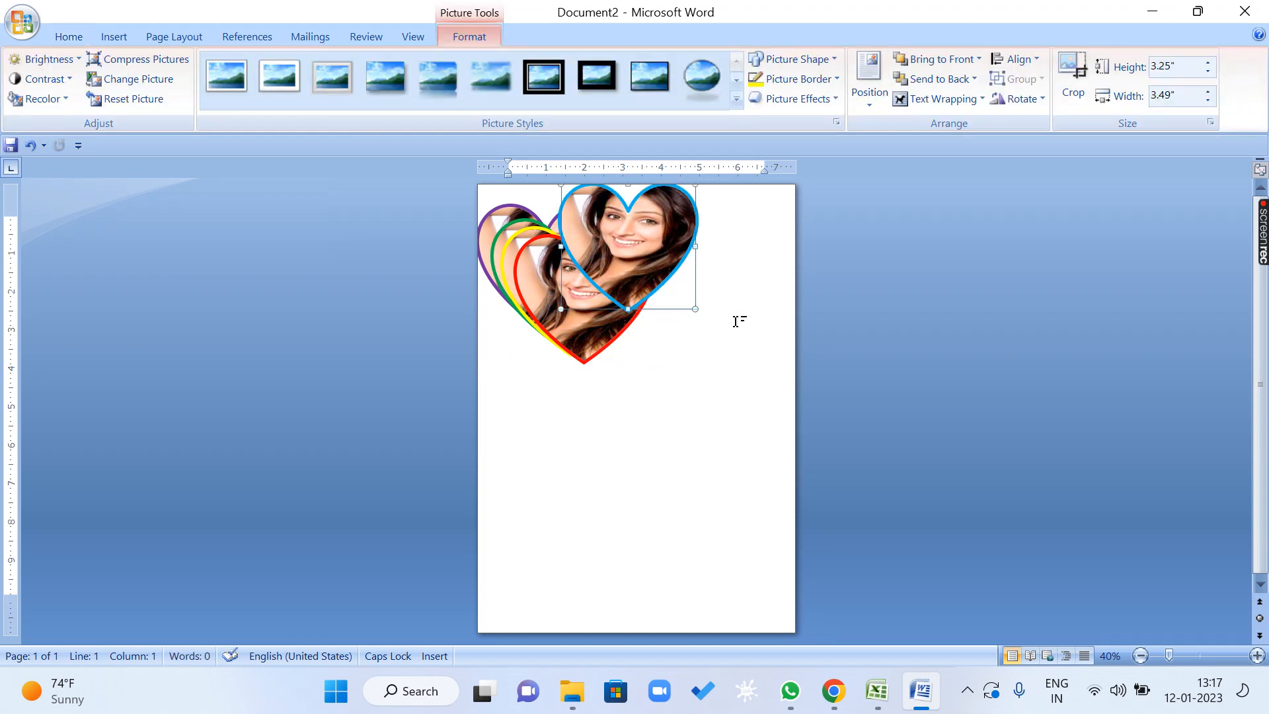
Zoom the document to page width and send the blue-bordered heart backward two levels.
click(413, 37)
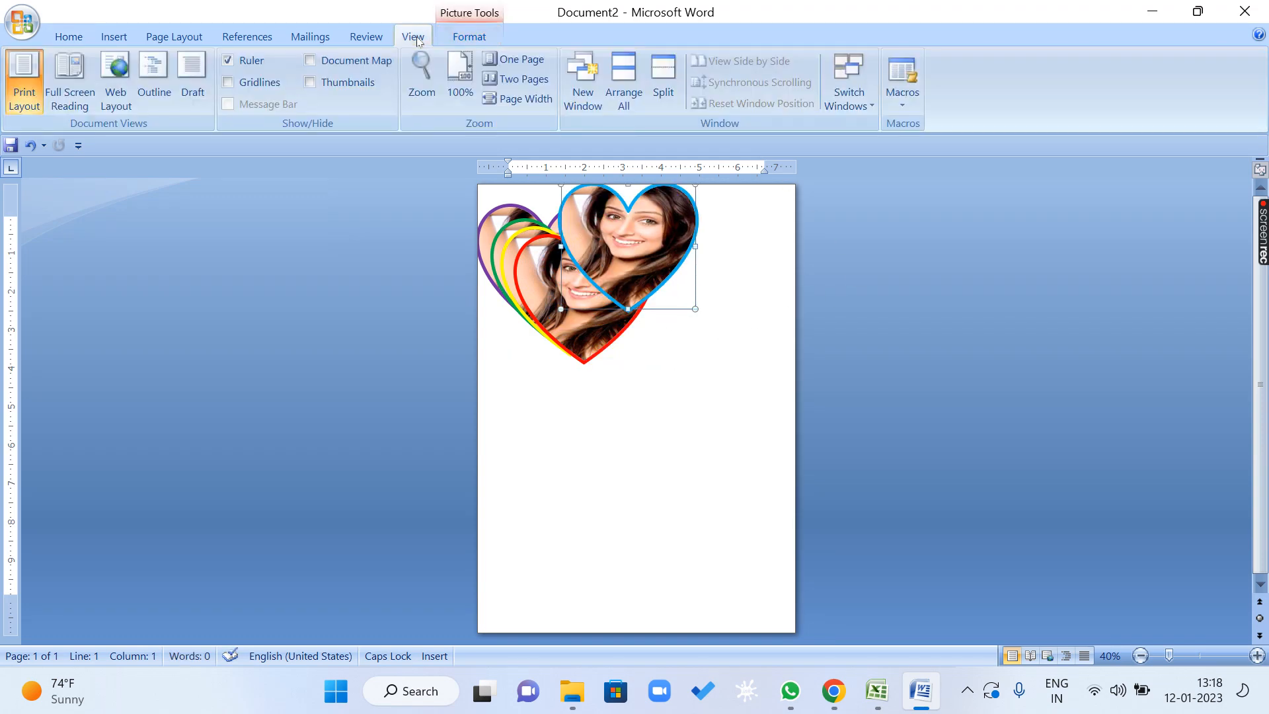
click(525, 99)
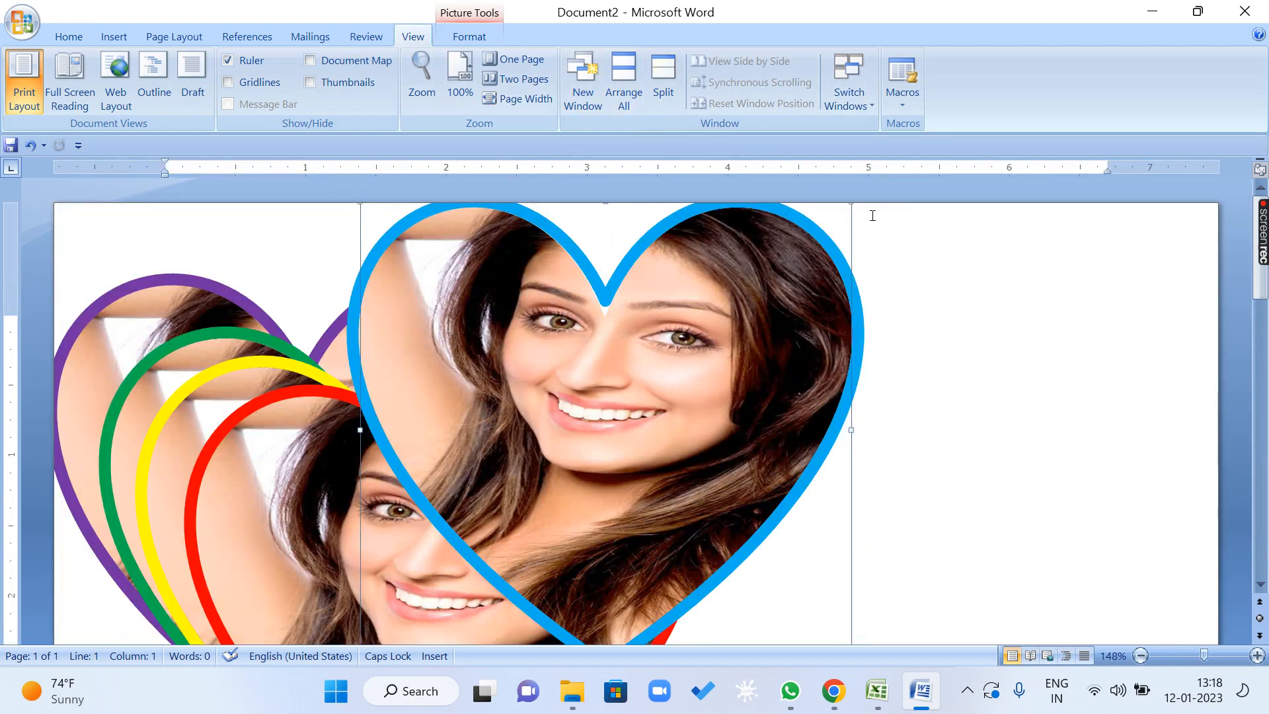
click(470, 36)
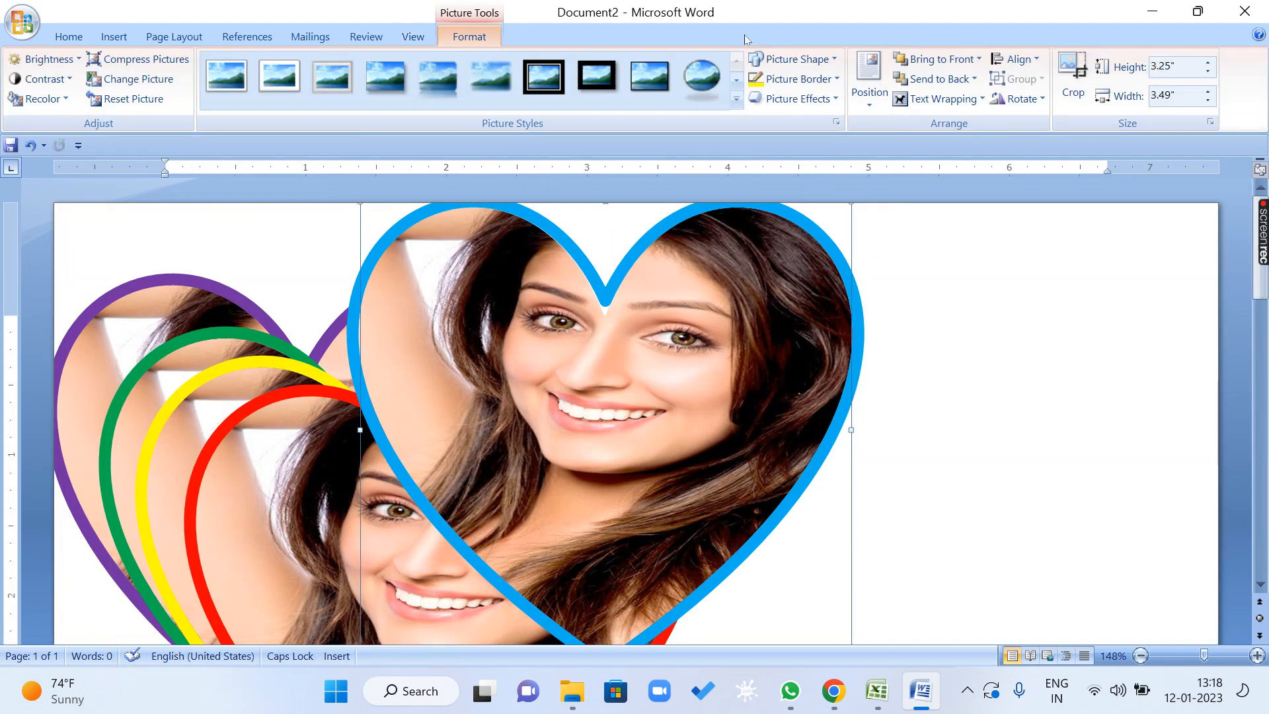
click(976, 80)
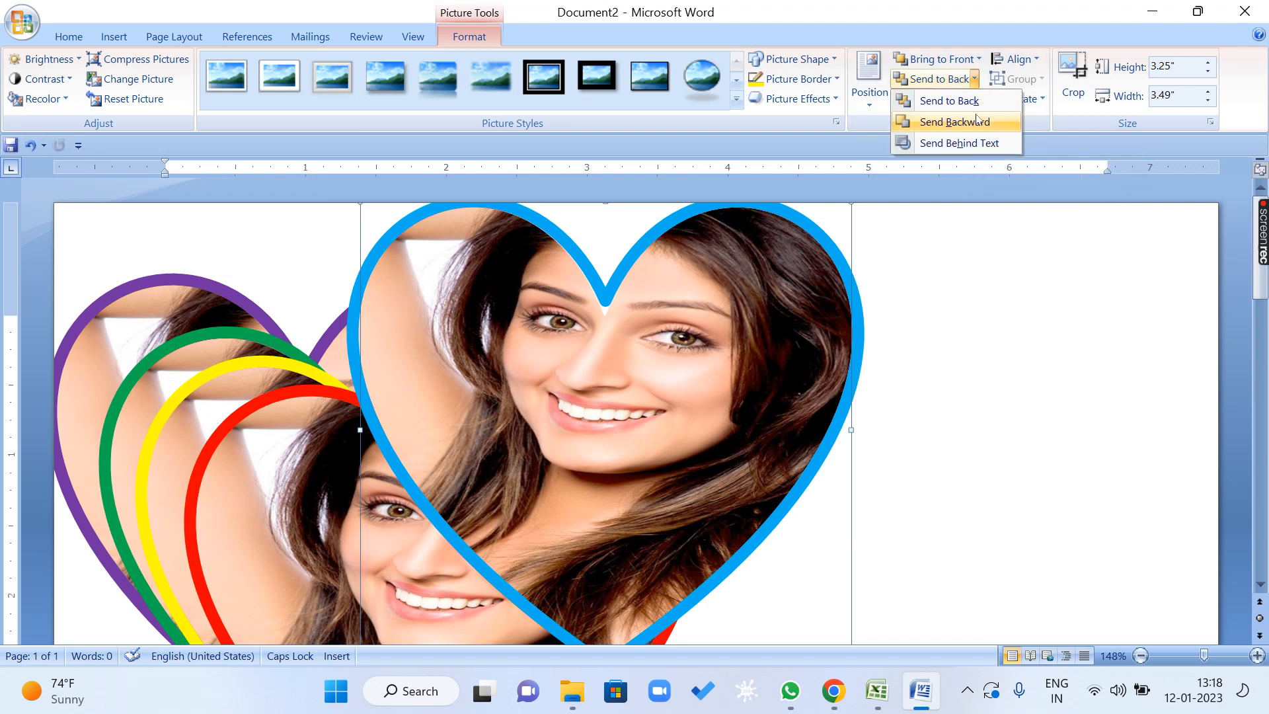
click(978, 120)
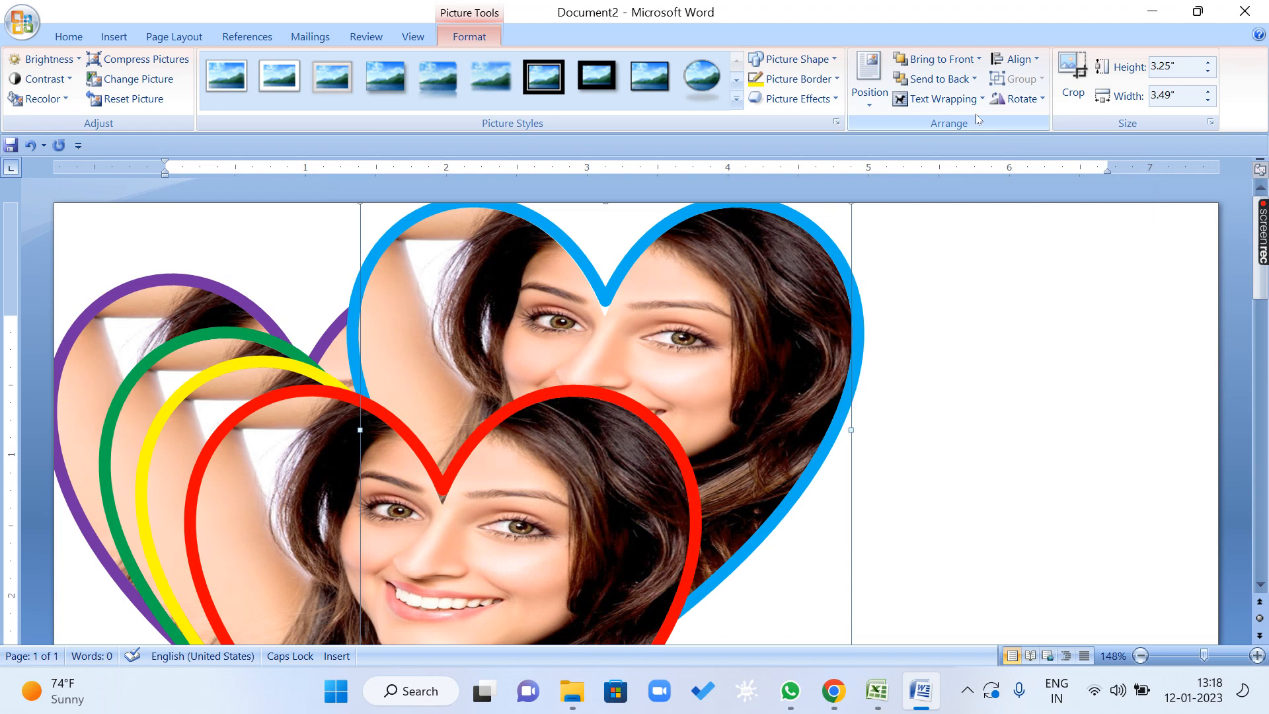
click(973, 79)
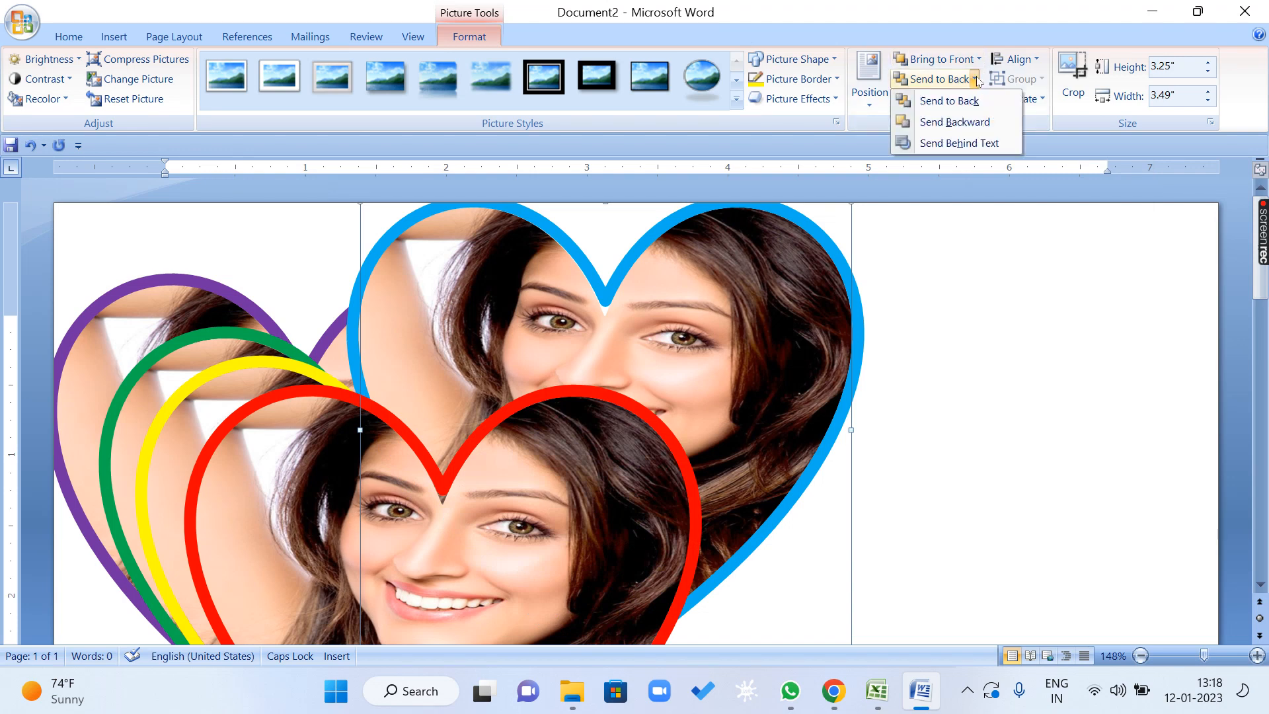
click(979, 121)
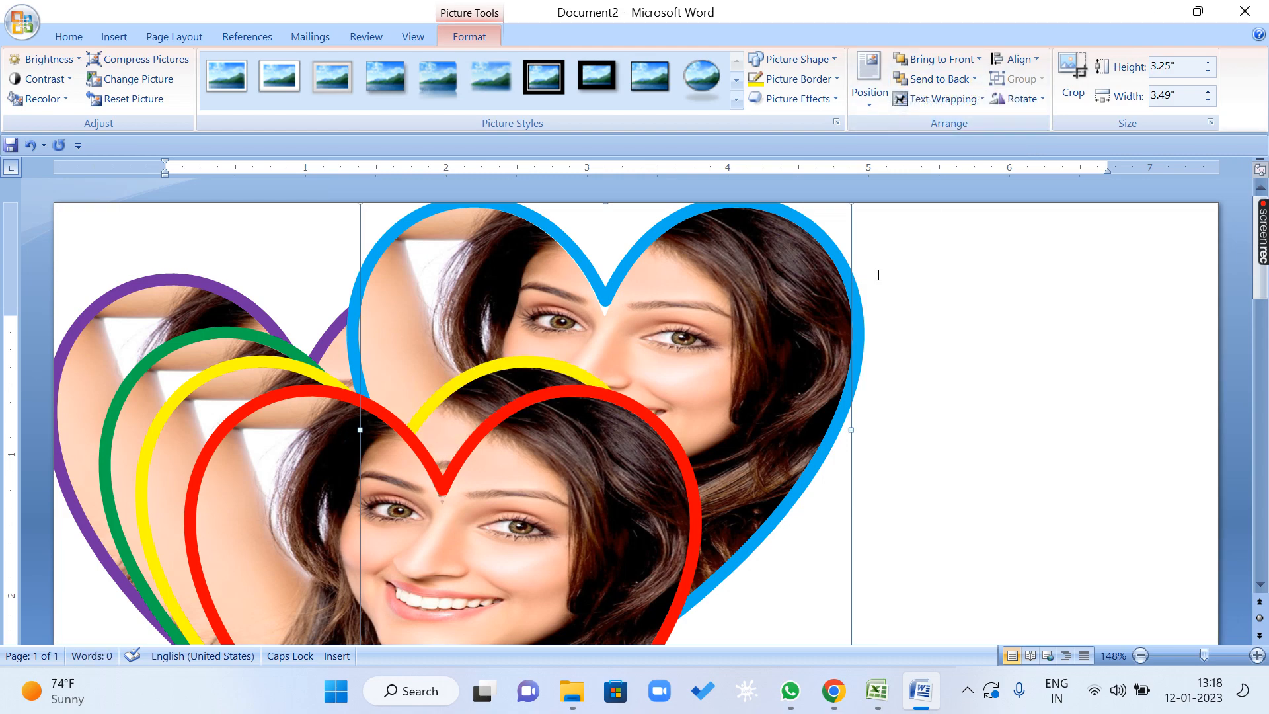
Shift the blue-bordered heart slightly to the right and send it backward two more levels.
drag(768, 353, 829, 353)
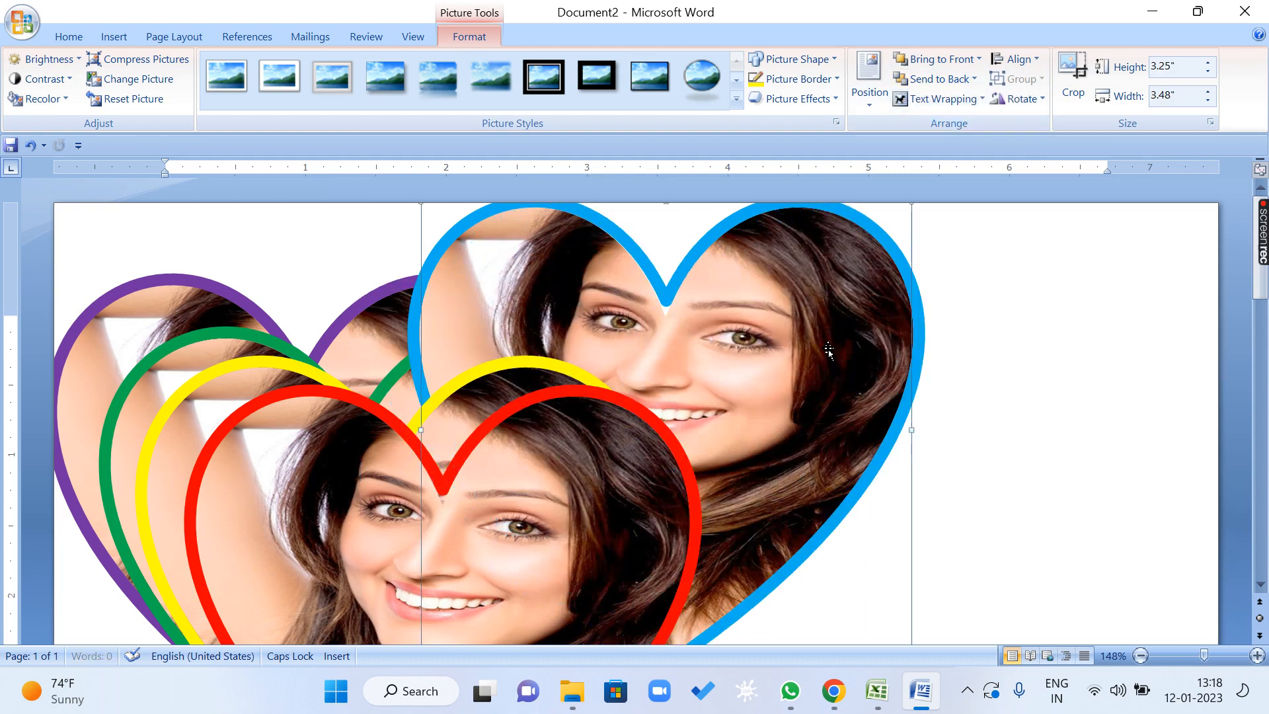
click(974, 79)
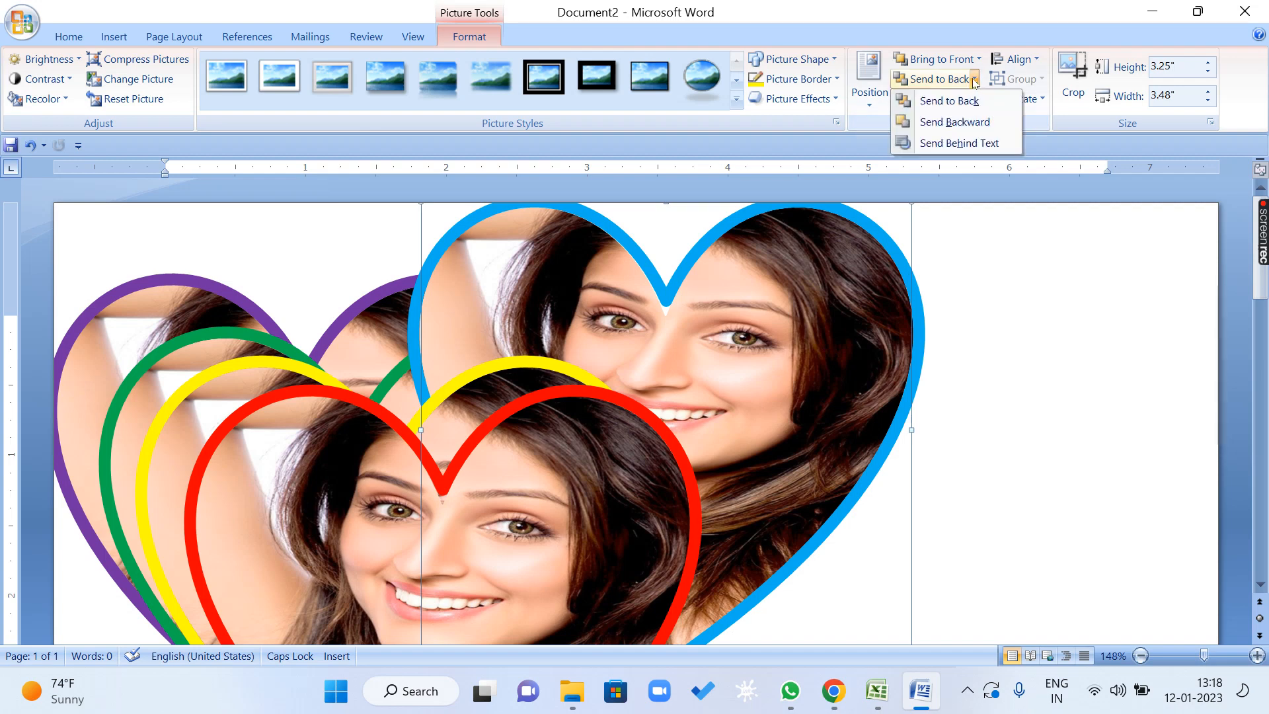
click(970, 122)
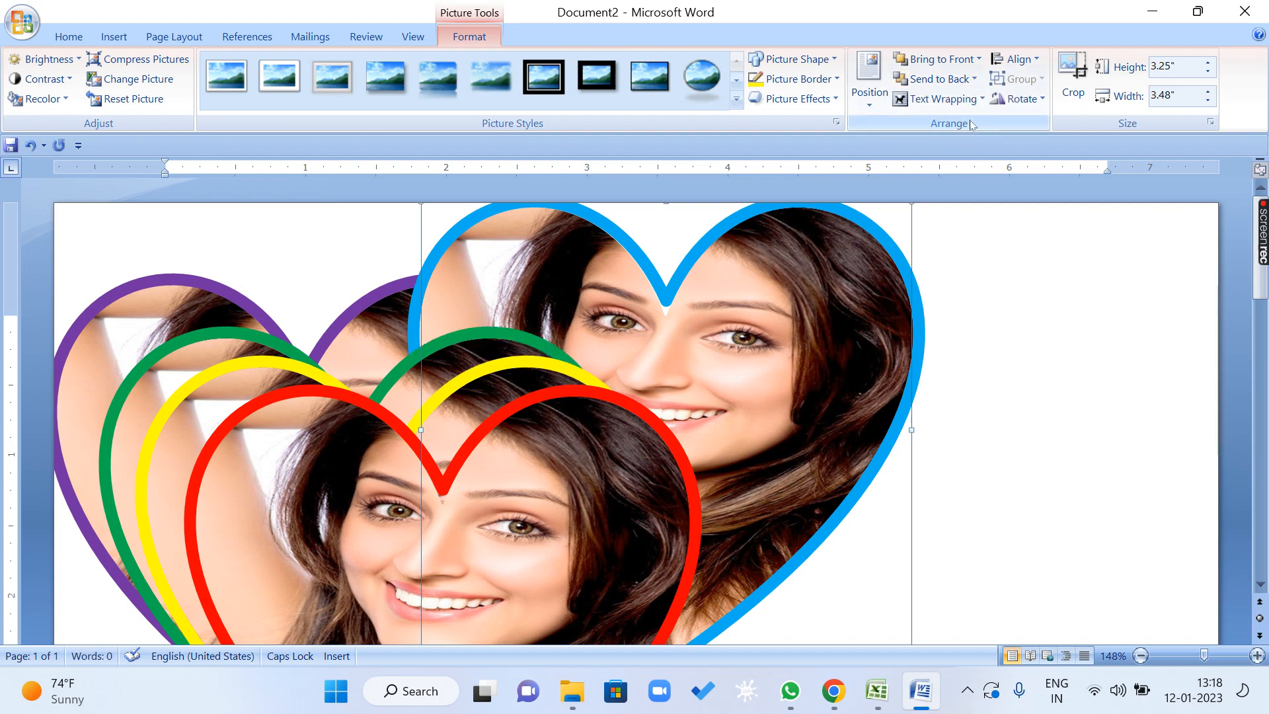
click(975, 80)
click(967, 121)
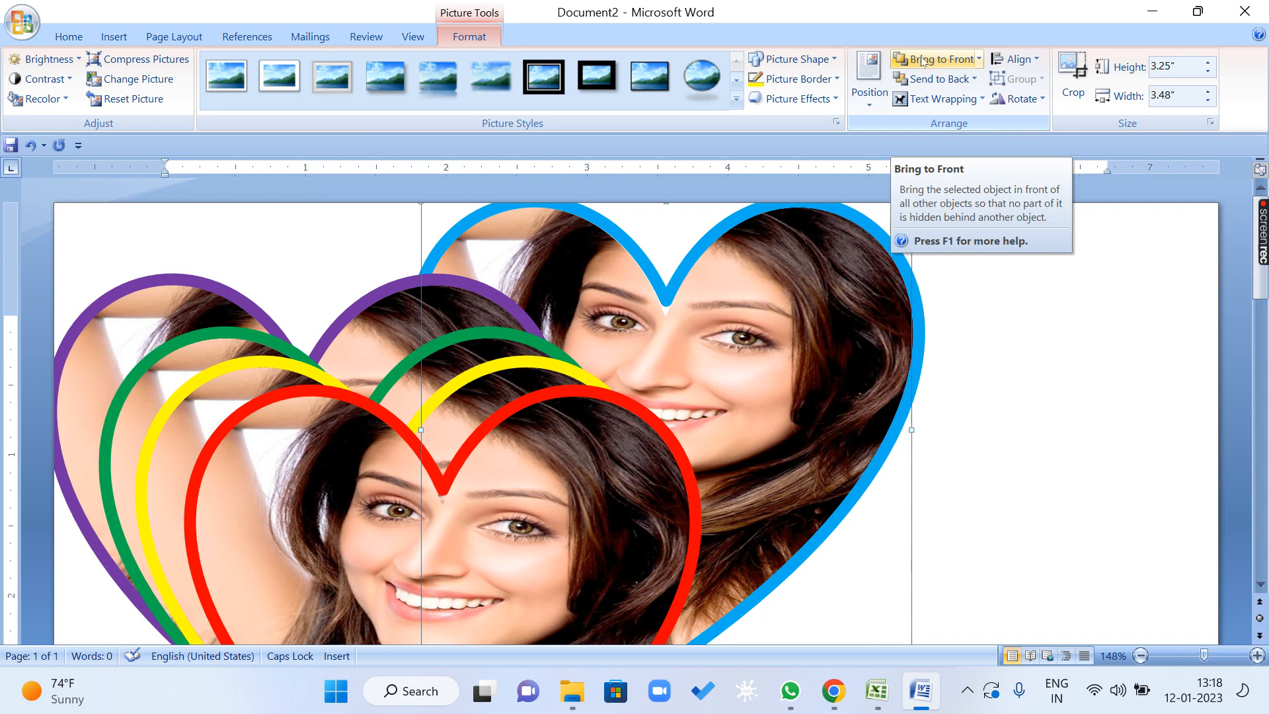
Bring the blue-bordered heart forward four levels, one at a time, past the purple, green, yellow and red hearts.
click(979, 60)
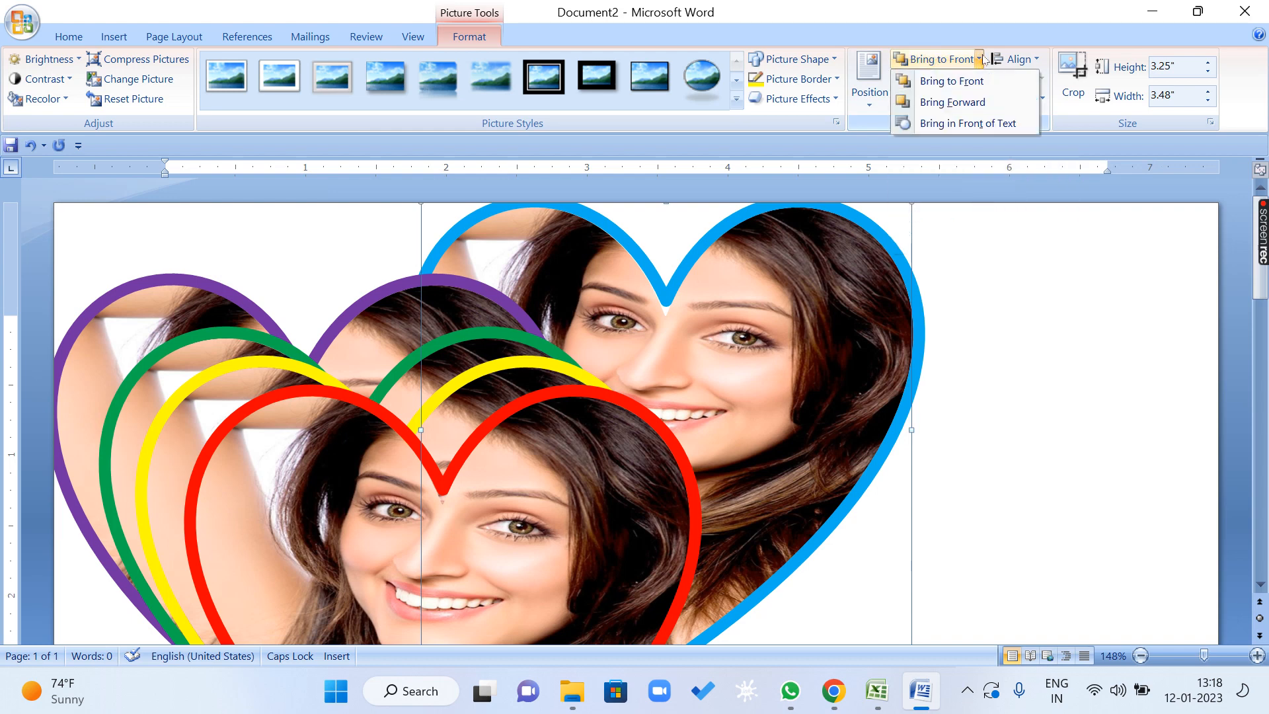
click(991, 103)
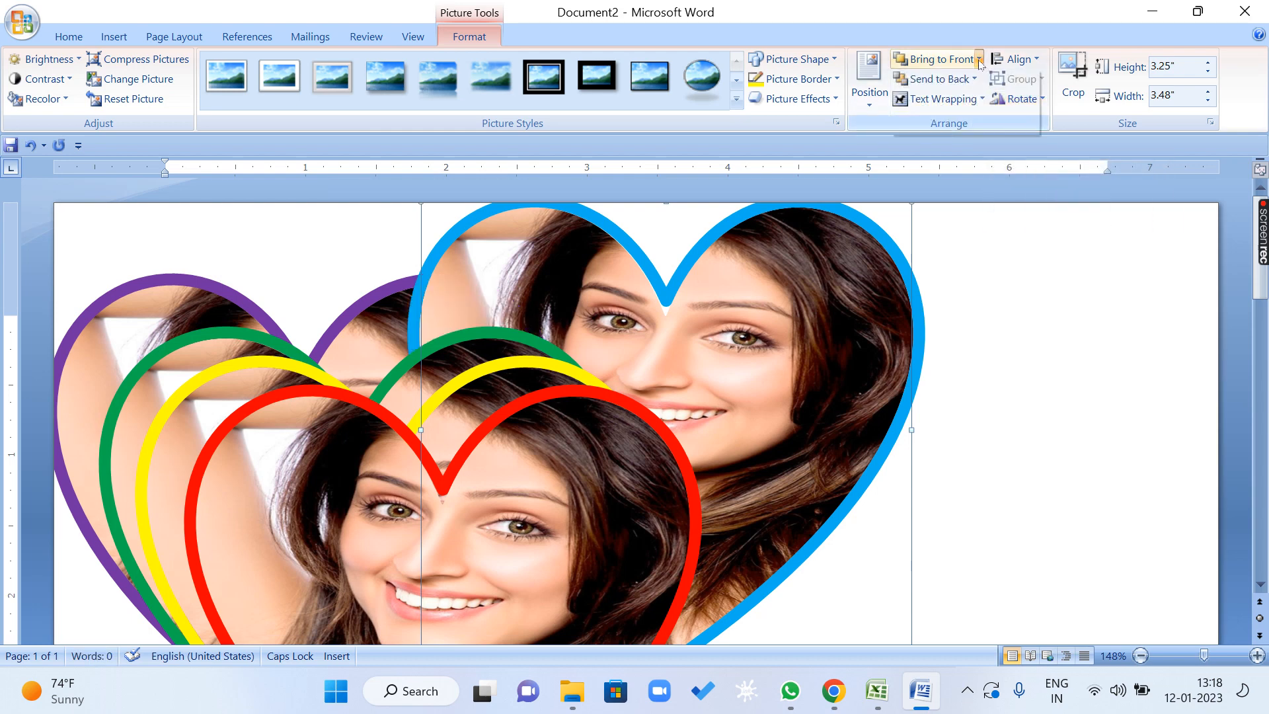
click(979, 60)
click(982, 100)
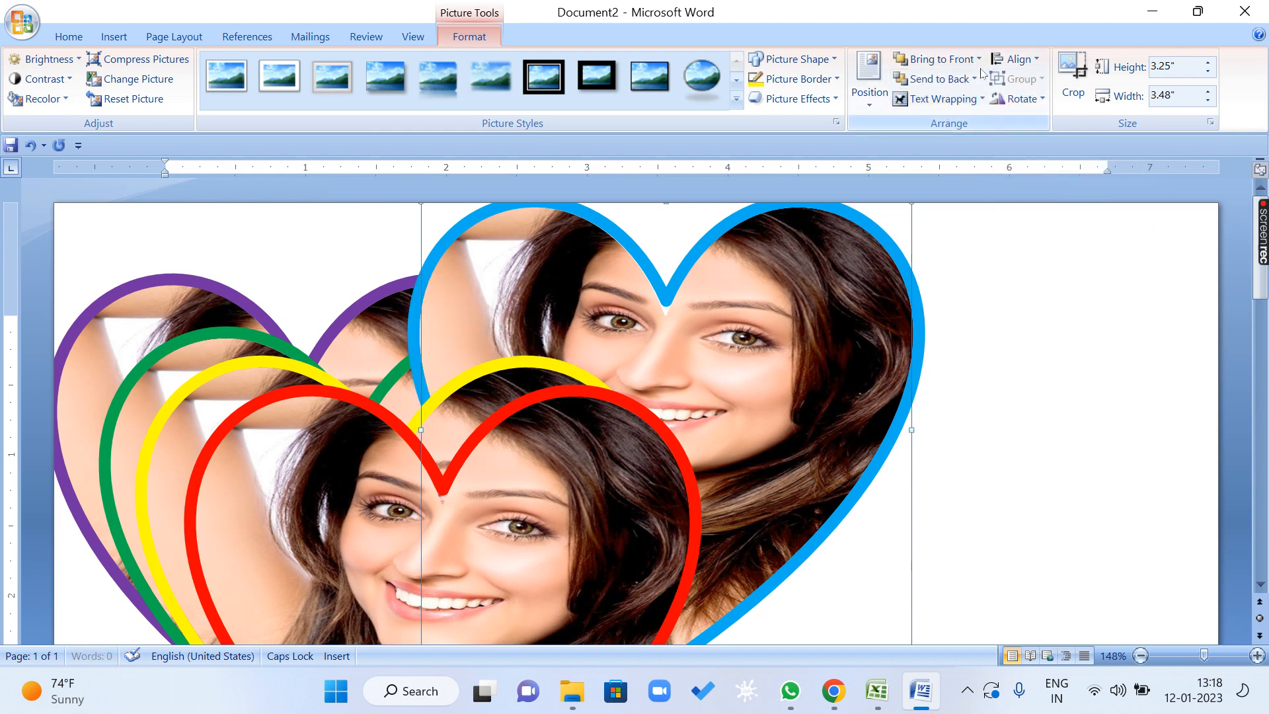
click(980, 60)
click(980, 100)
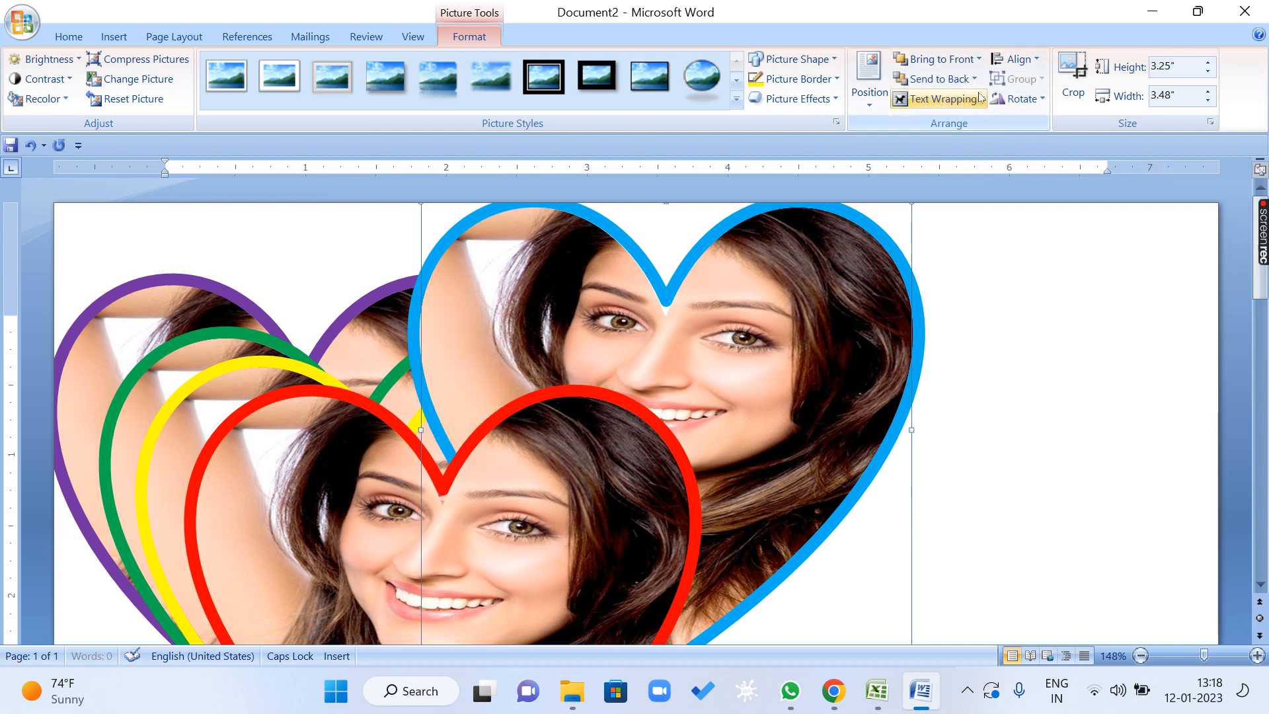
click(979, 60)
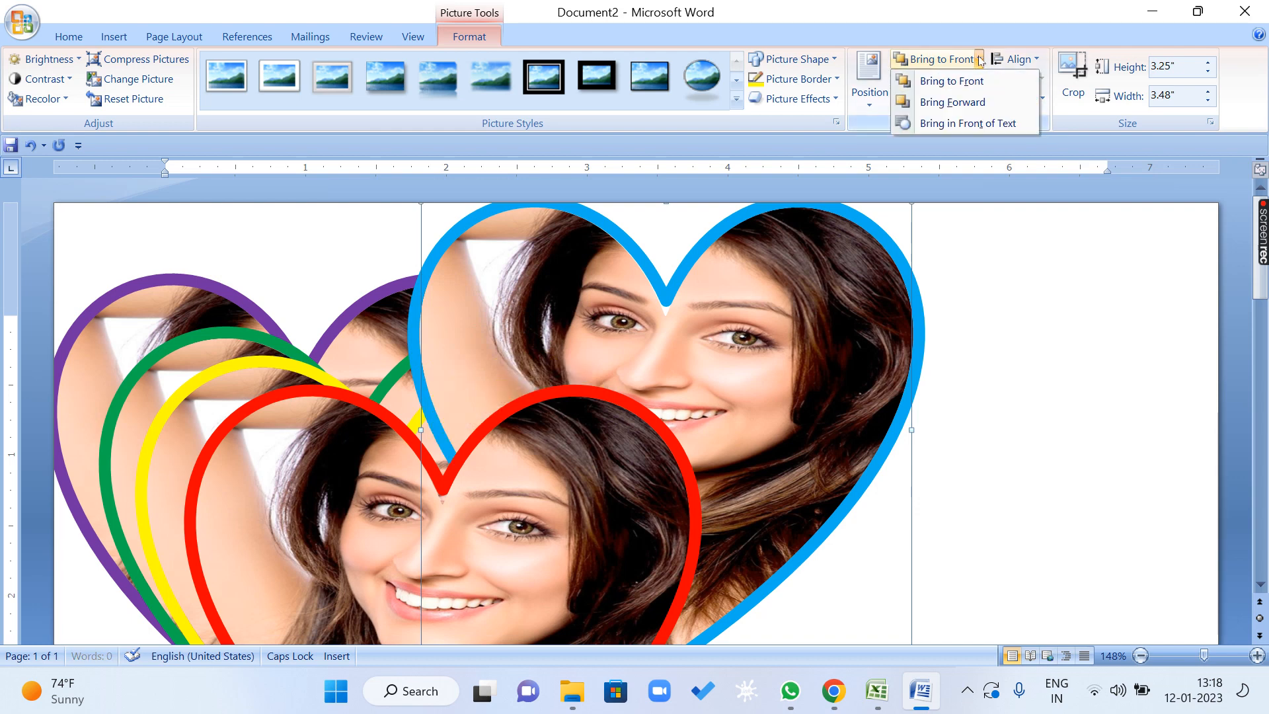
click(979, 102)
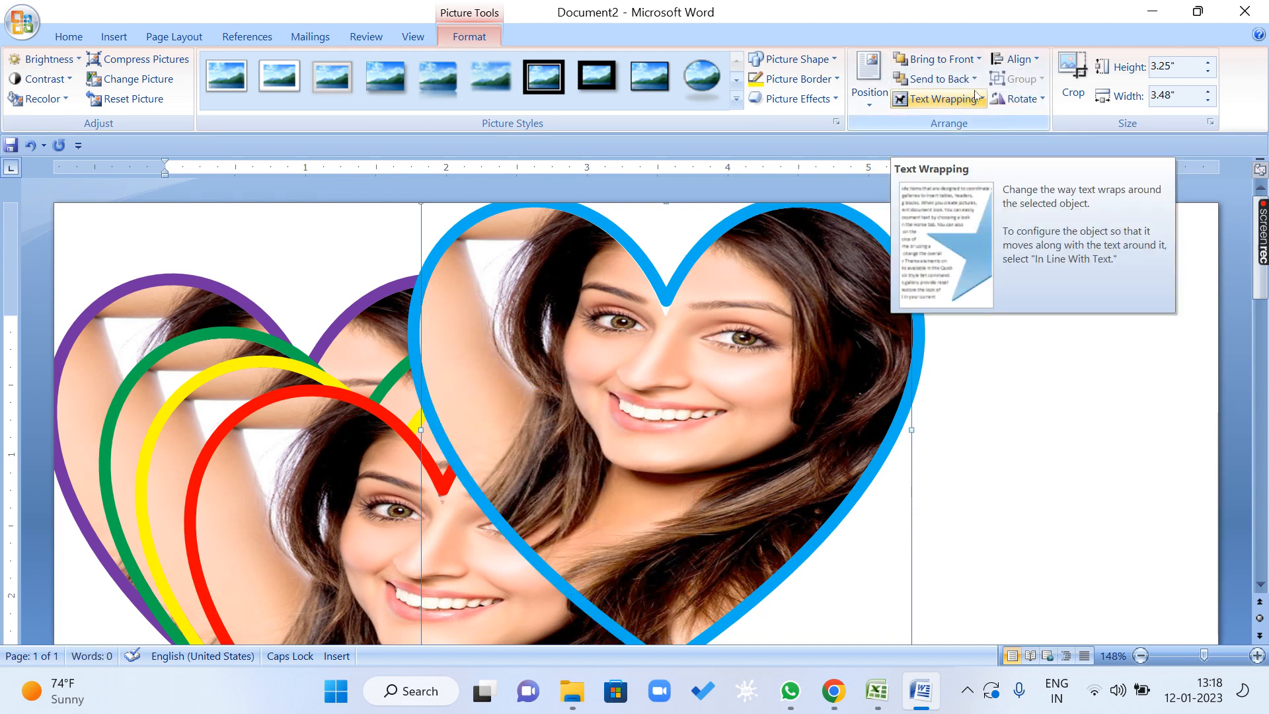
Send the blue-bordered heart directly behind all the other hearts, and bring it back in front of them all.
click(974, 79)
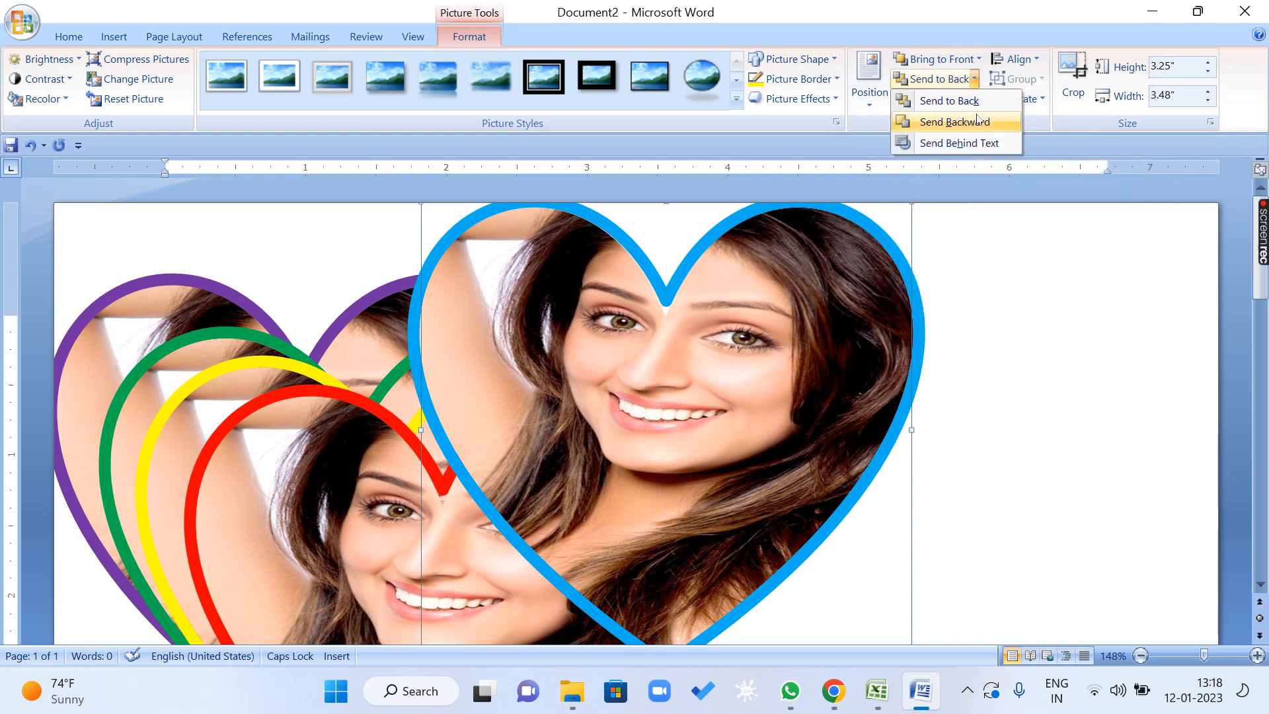
click(979, 59)
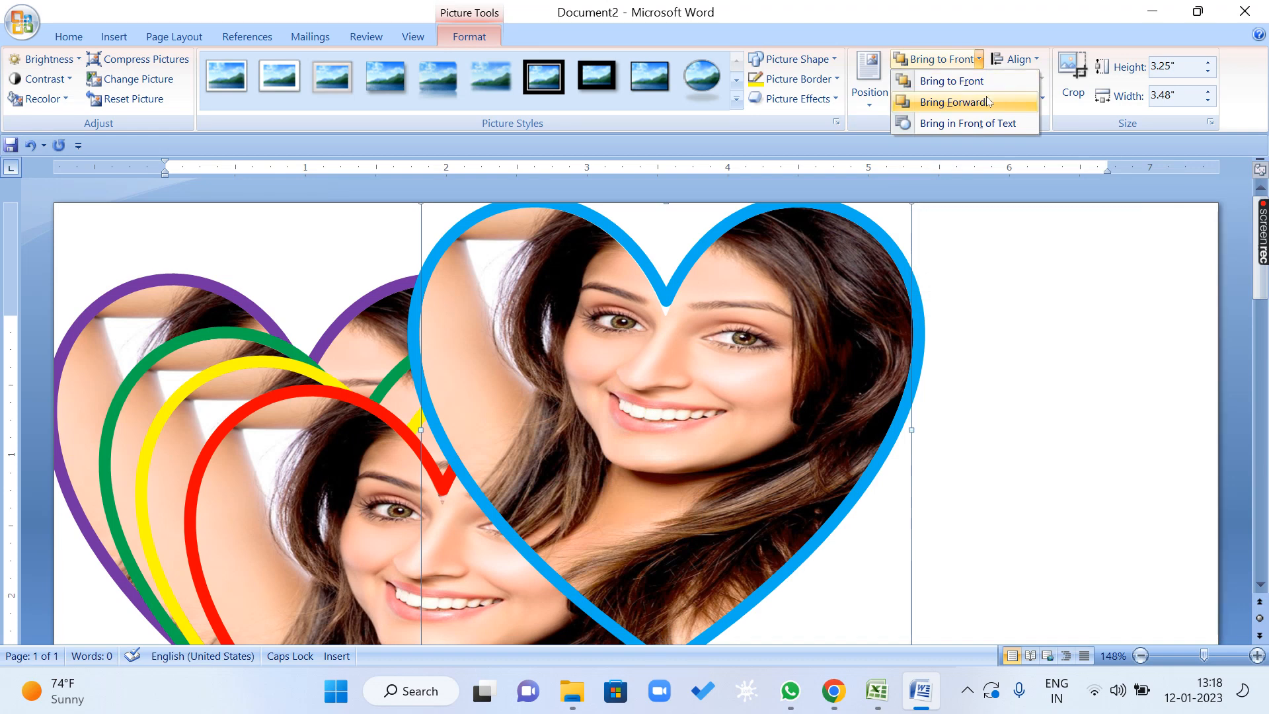
click(955, 24)
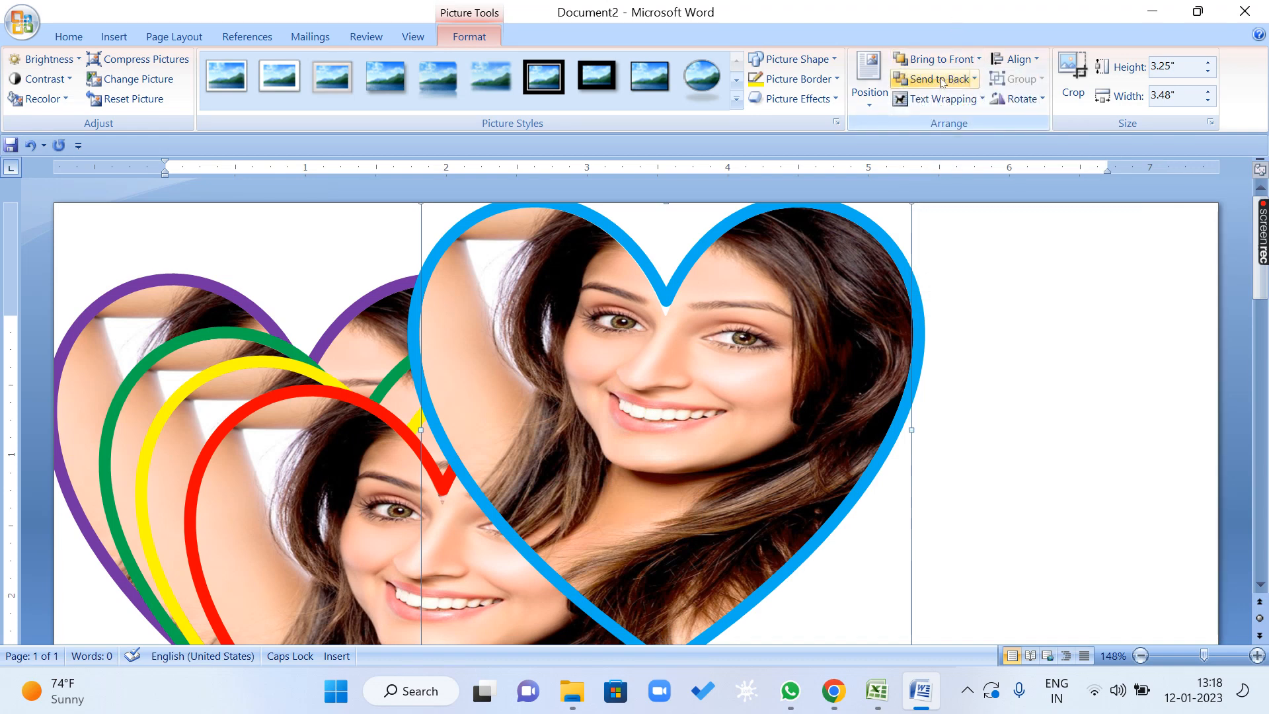
click(938, 79)
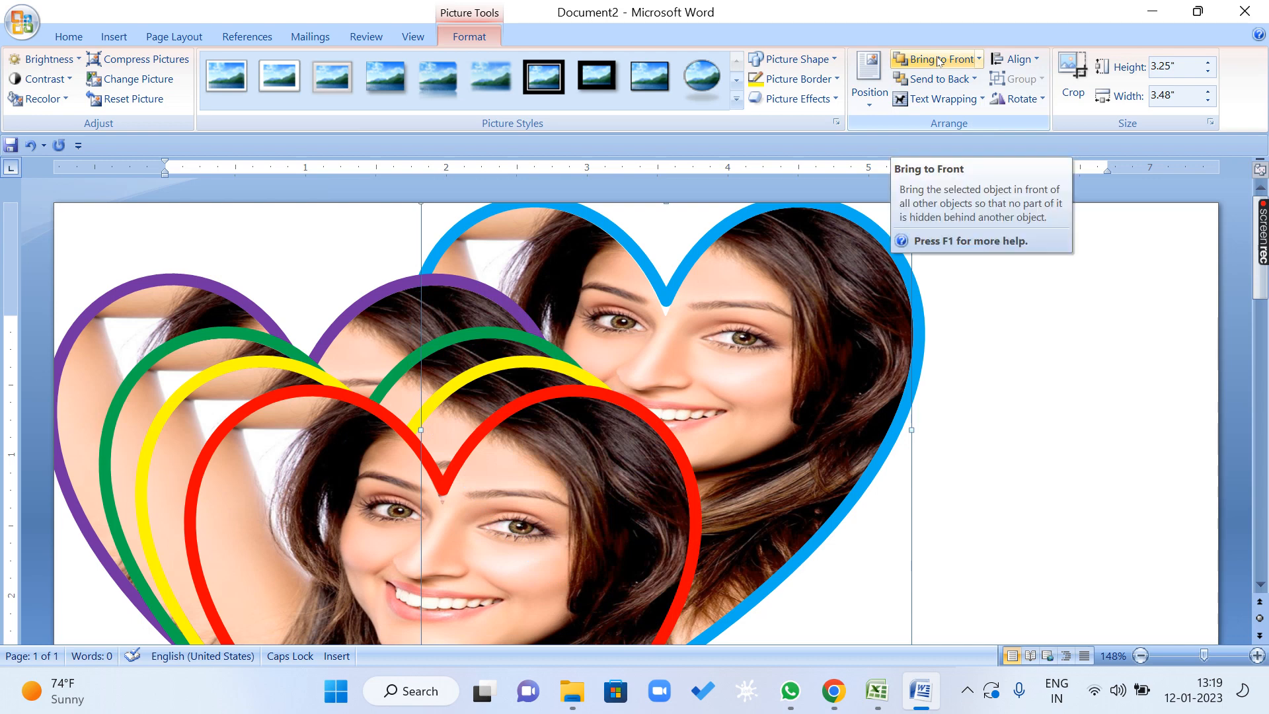
click(938, 60)
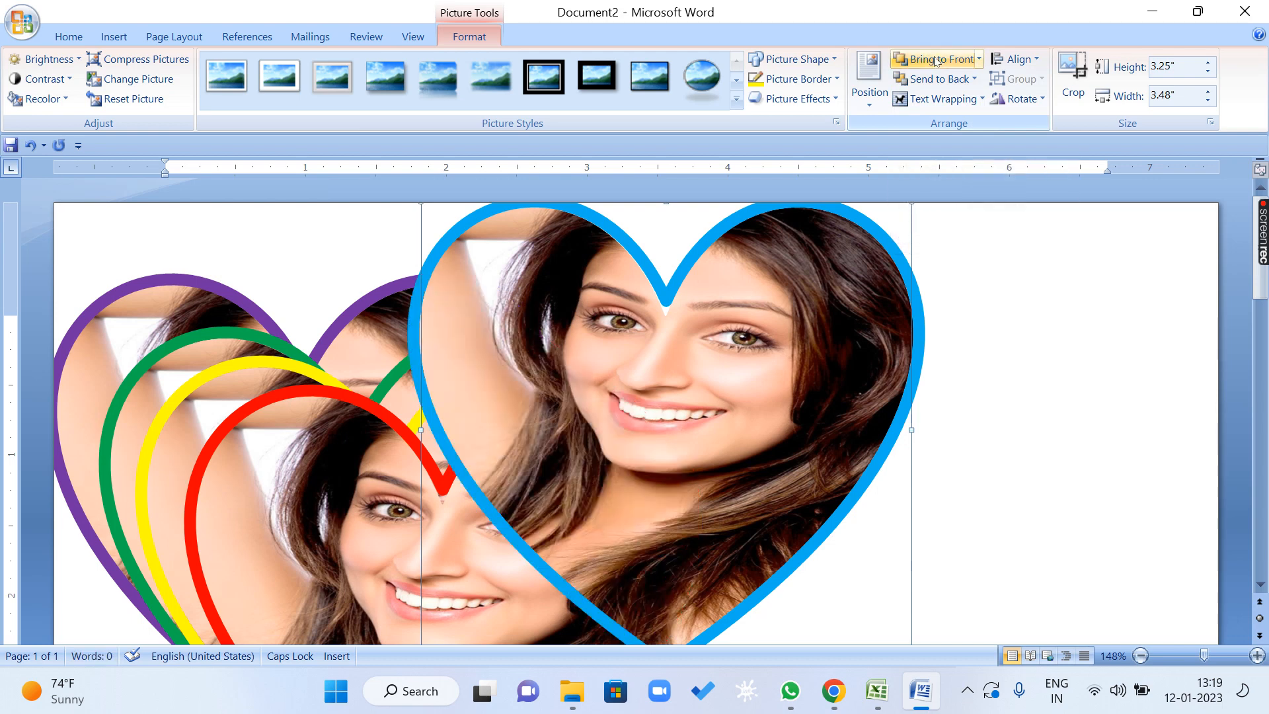
Delete the red, yellow, green and purple-bordered hearts, keeping only the blue-bordered one.
click(298, 481)
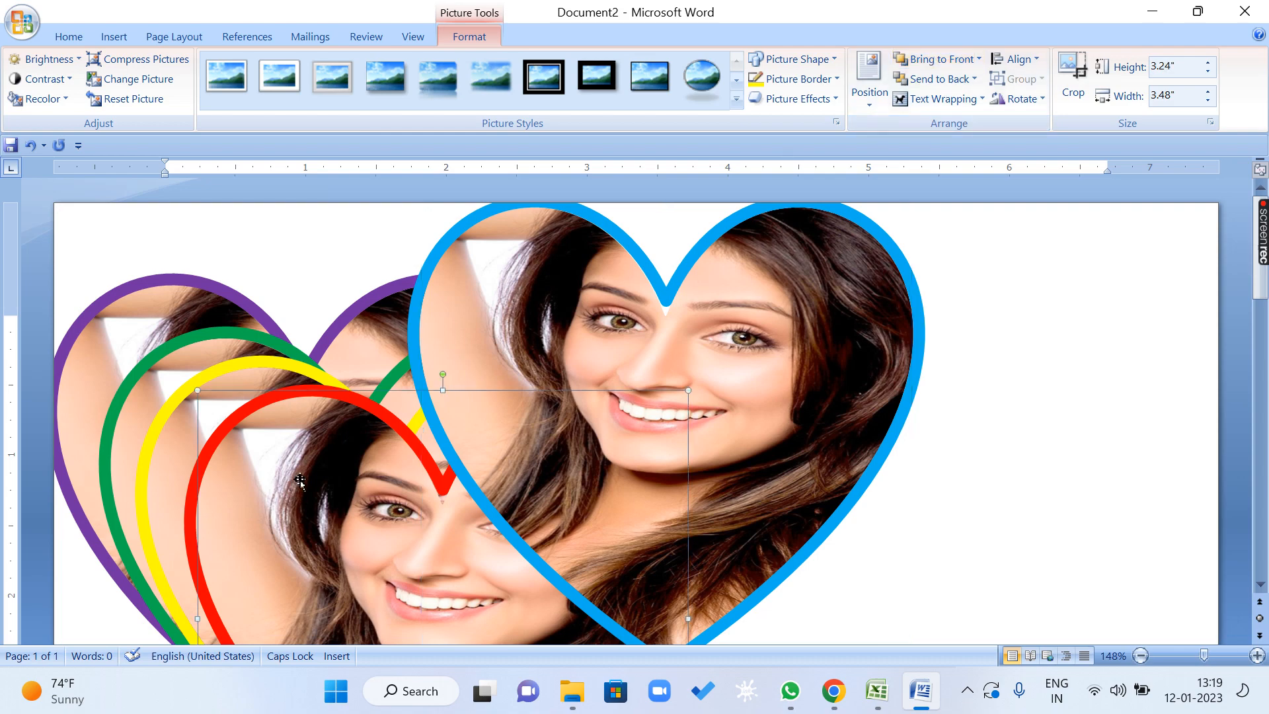
key(Delete)
click(297, 481)
key(Delete)
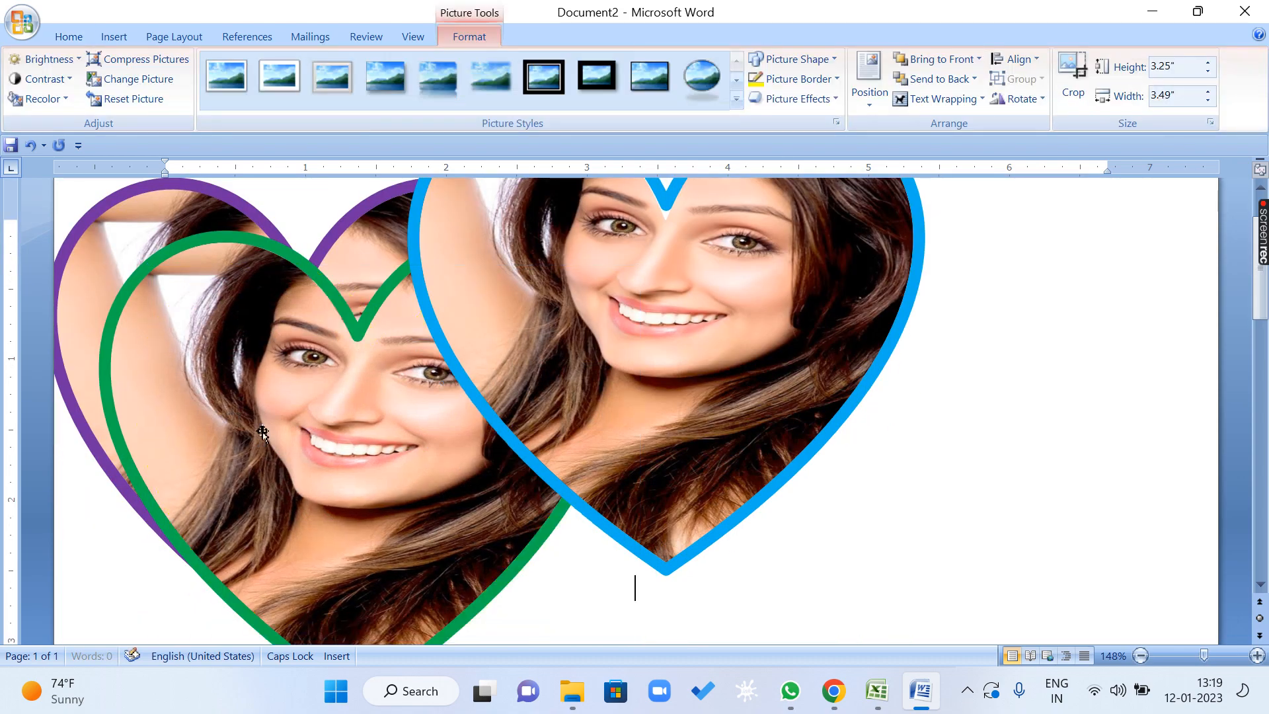
click(262, 433)
key(Delete)
click(254, 409)
key(Delete)
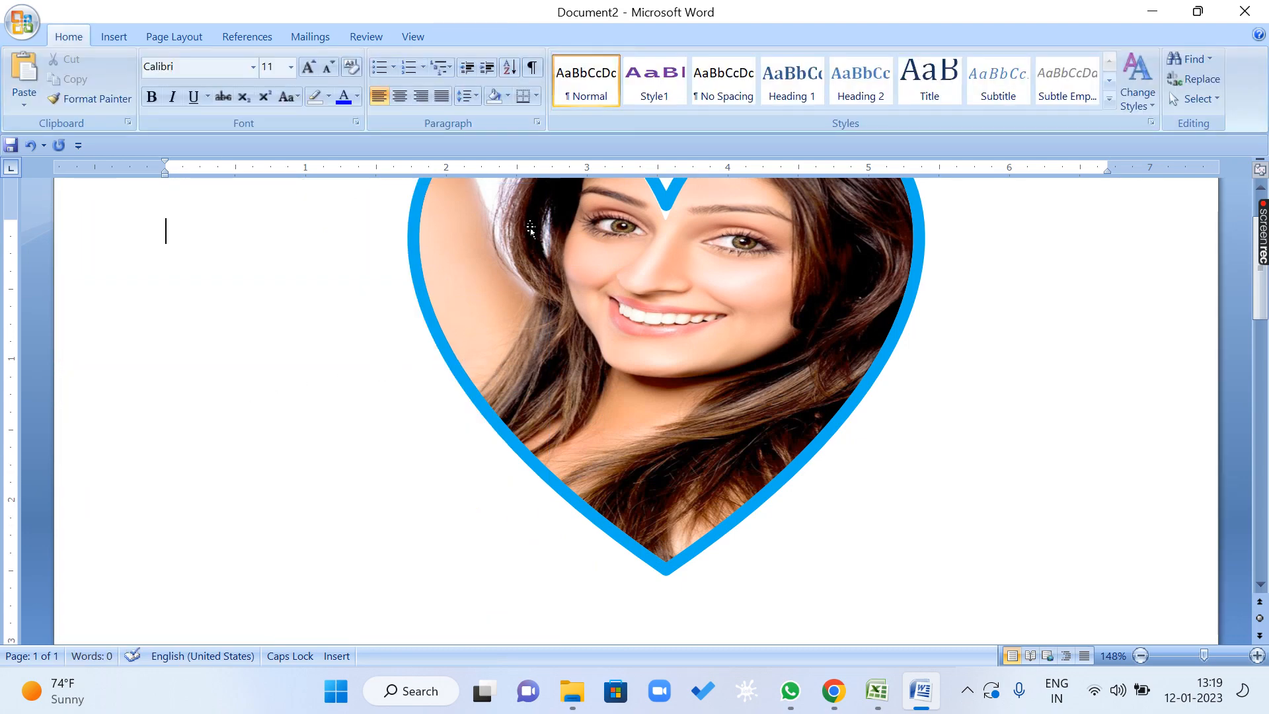
Display the whole page and move the blue-bordered heart down into the page's upper middle area.
click(413, 37)
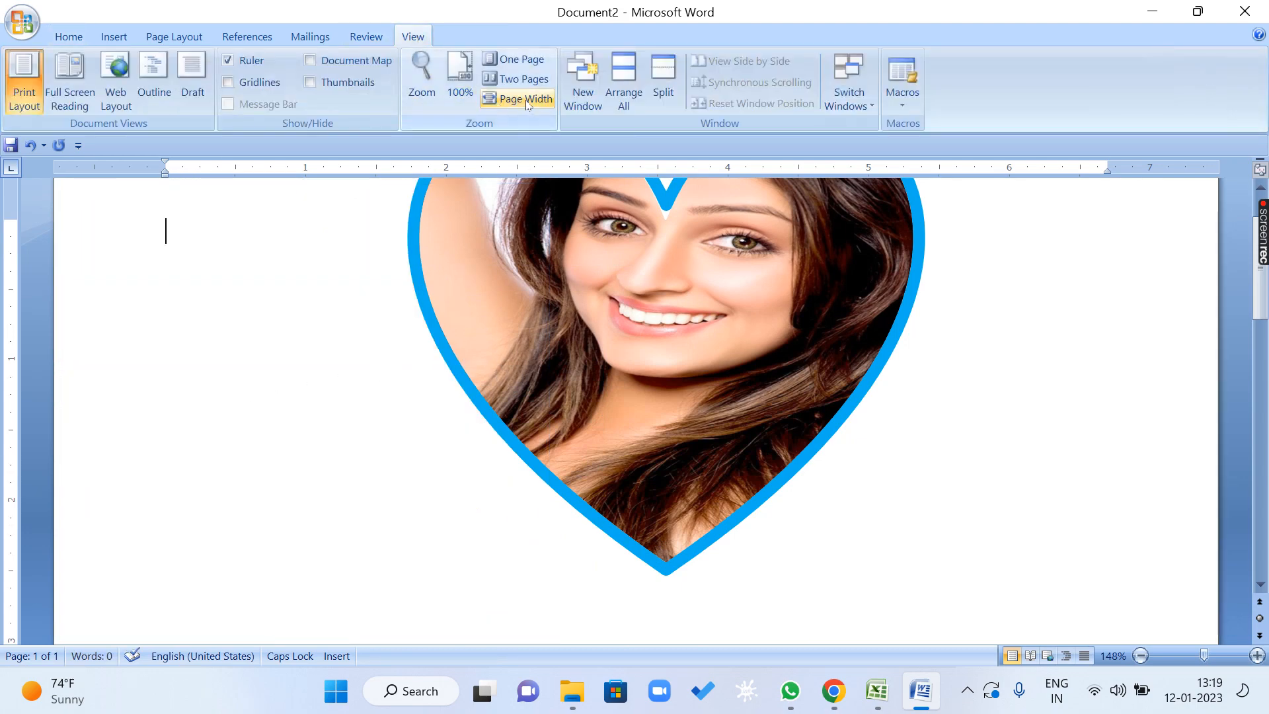
click(526, 101)
click(471, 305)
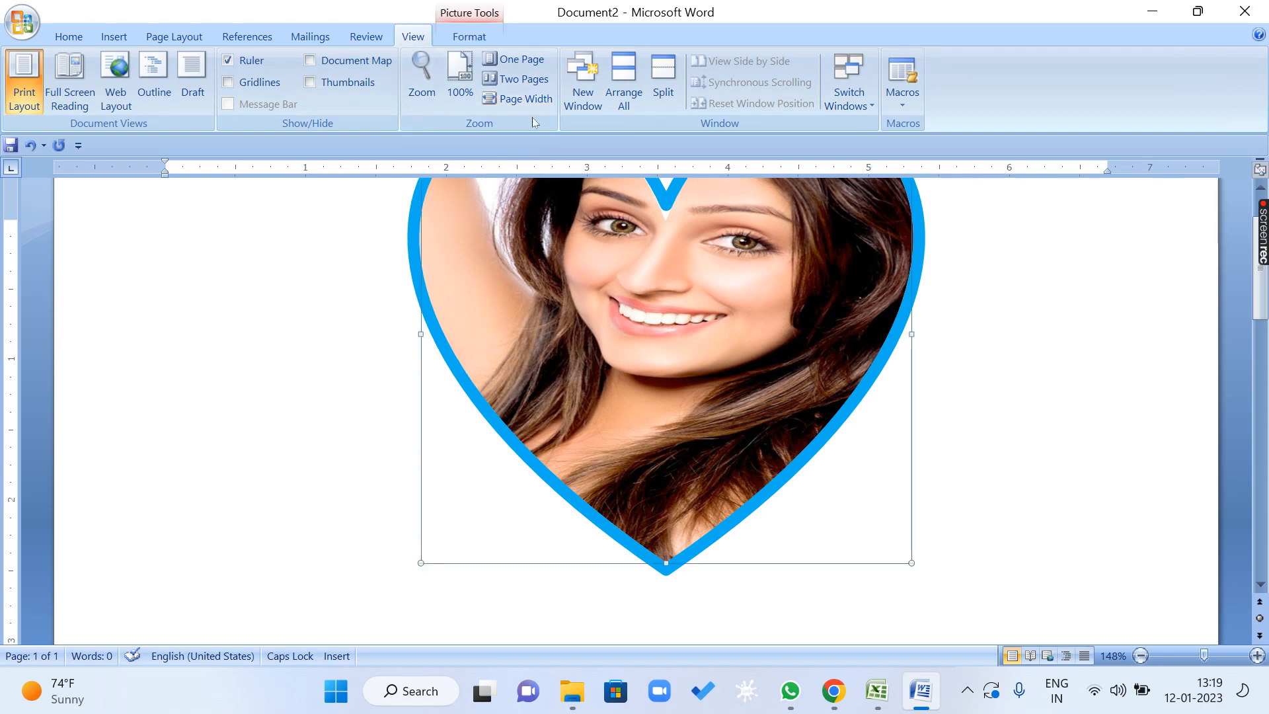
click(522, 59)
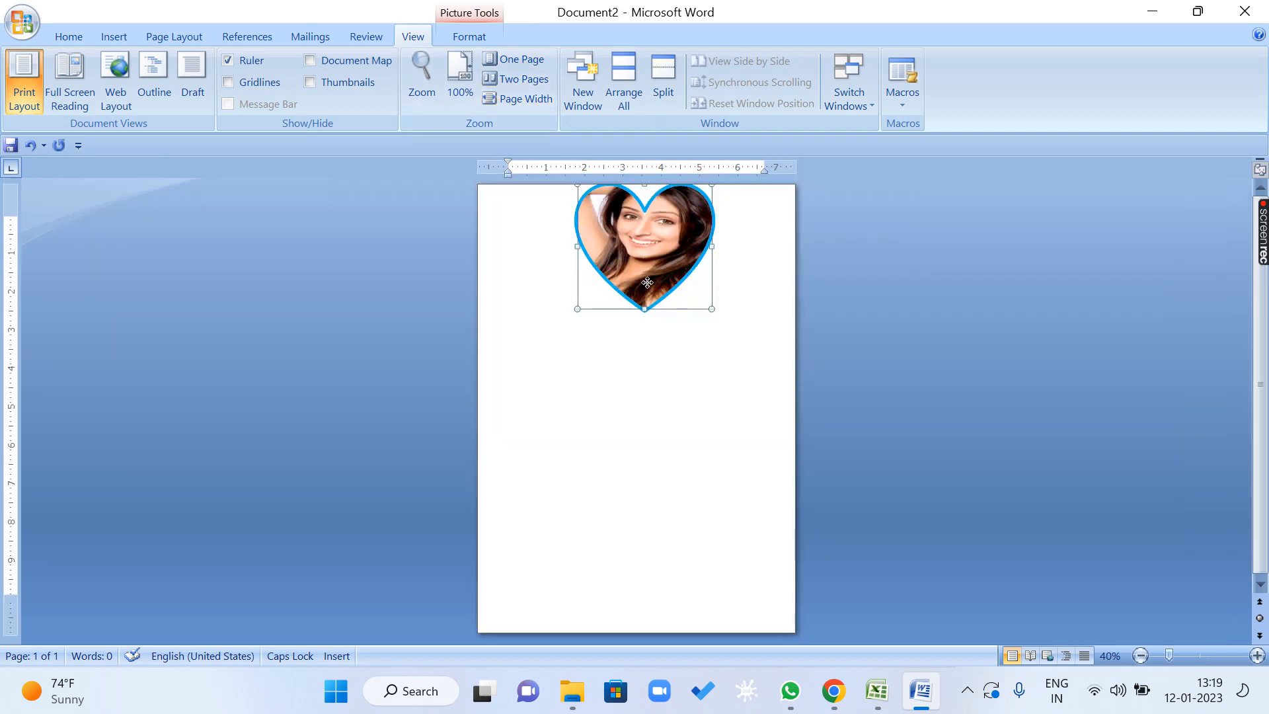
drag(647, 283, 660, 382)
click(555, 199)
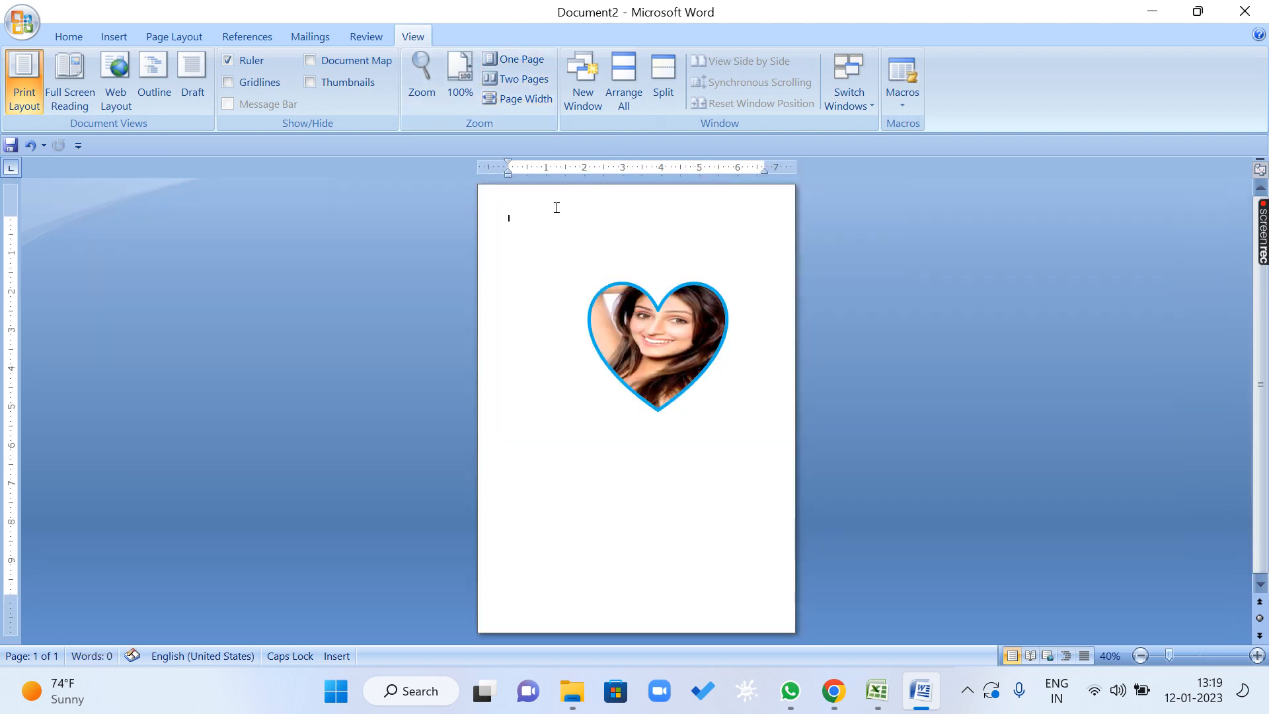
Generate sample text at the start of the page with =RAND() and join its first two paragraphs.
click(644, 325)
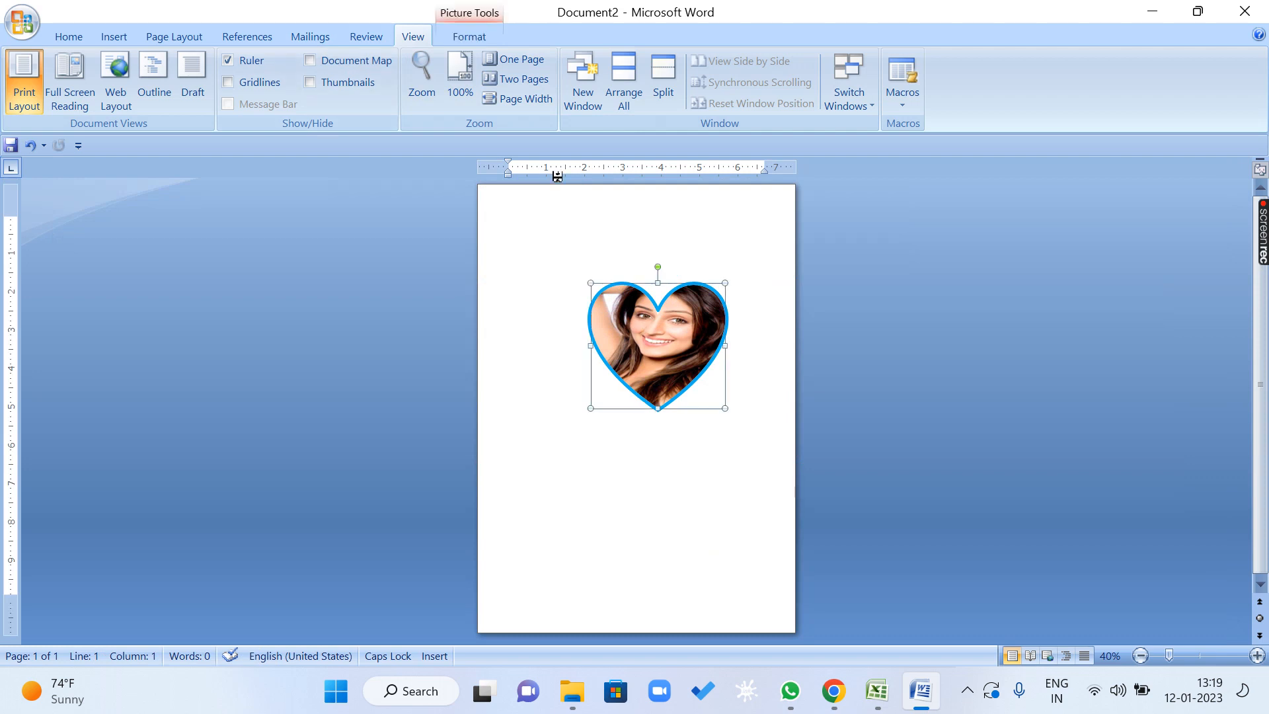
click(471, 37)
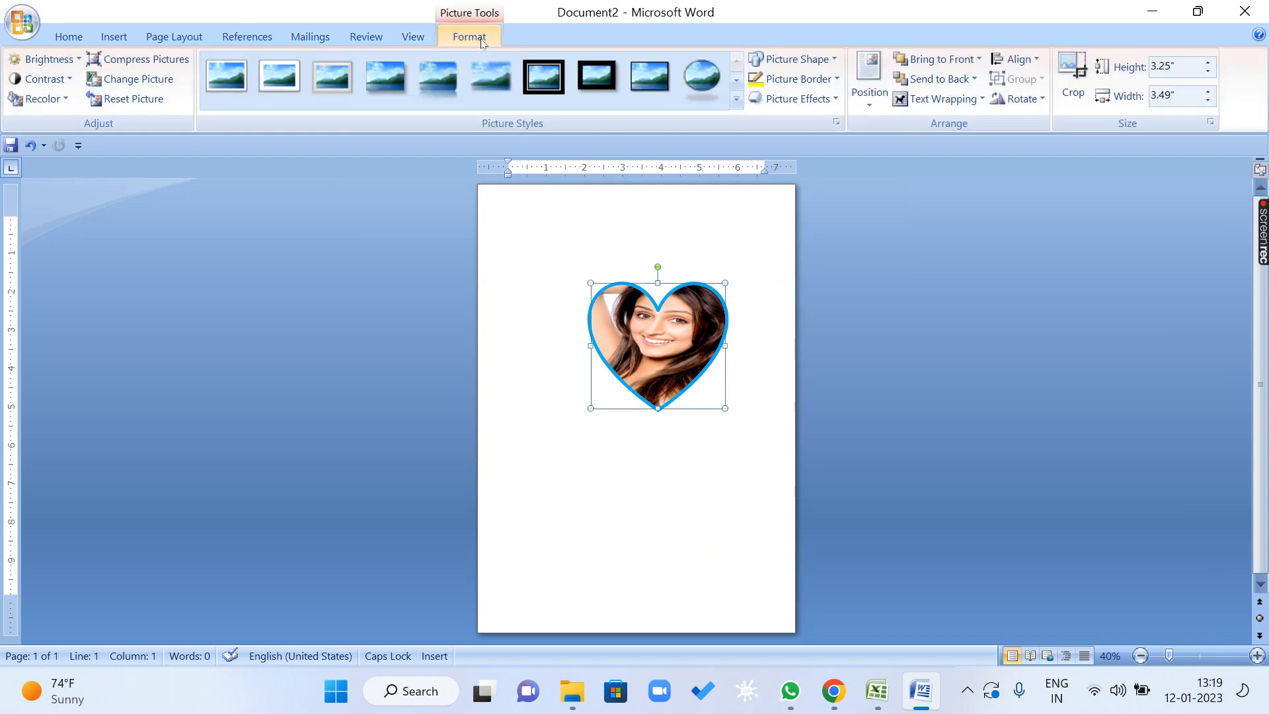
click(567, 218)
text(=RAND)
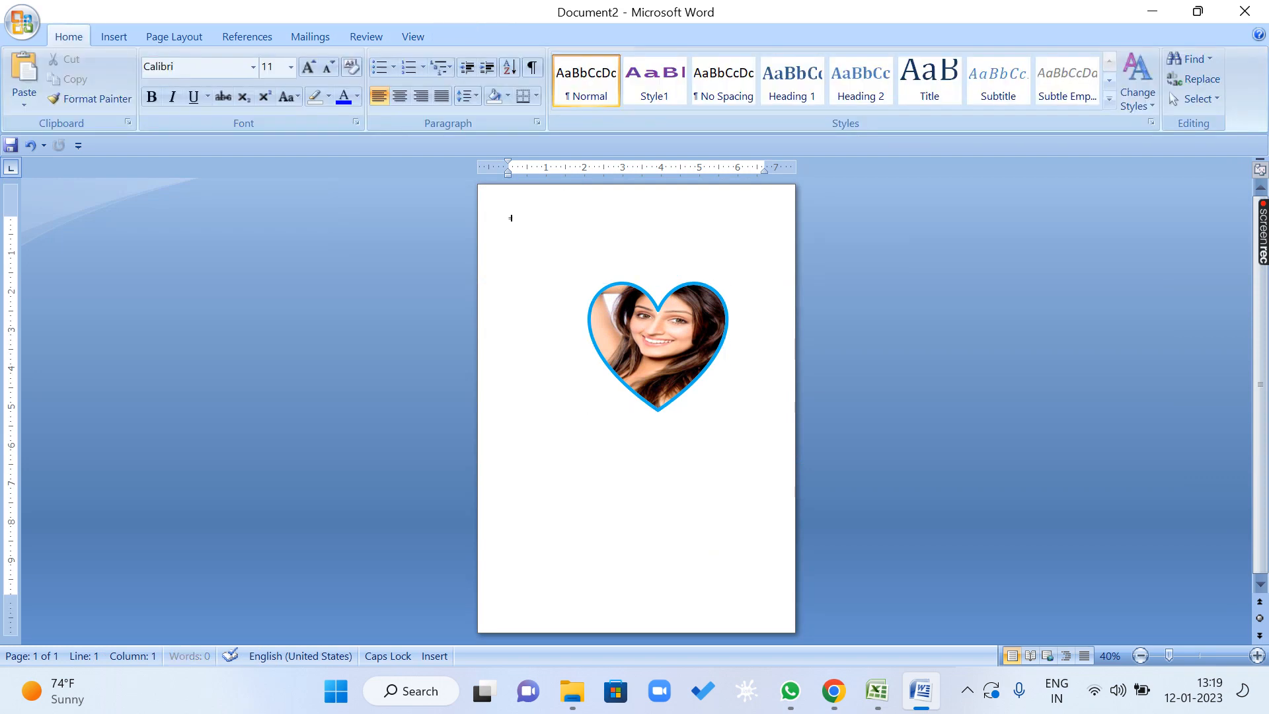
text(())
key(Return)
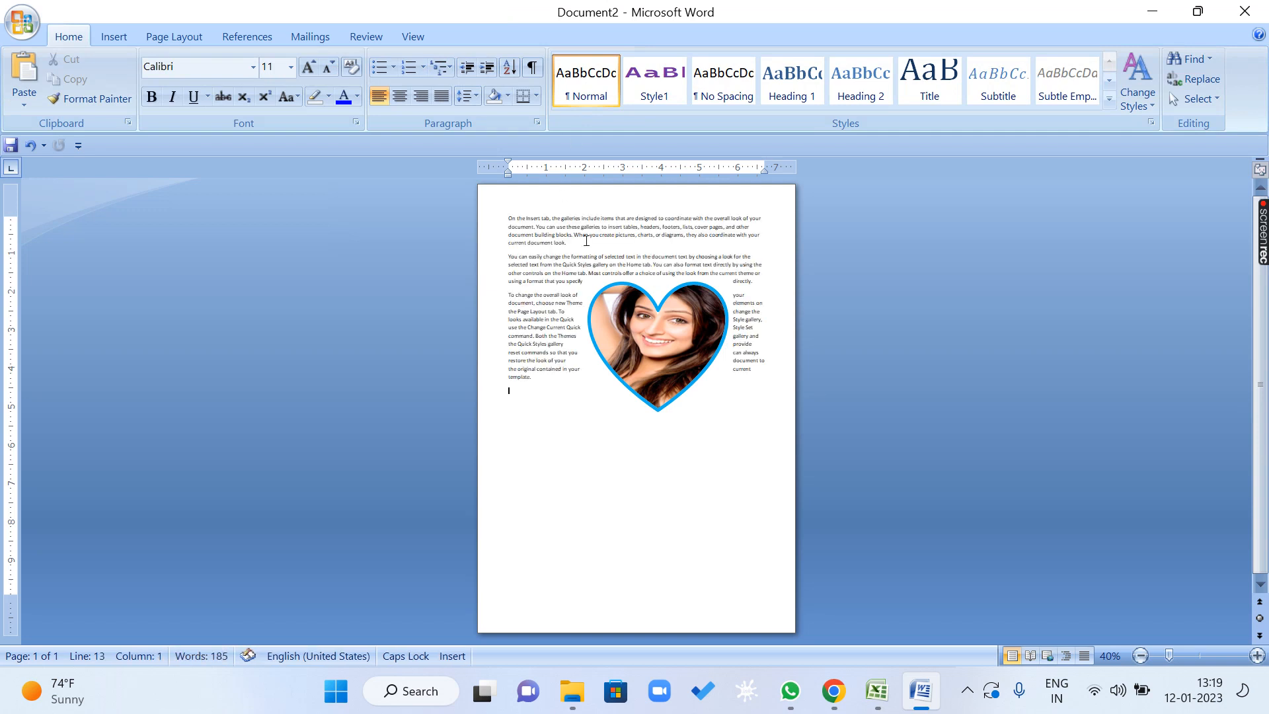
click(567, 243)
key(Delete)
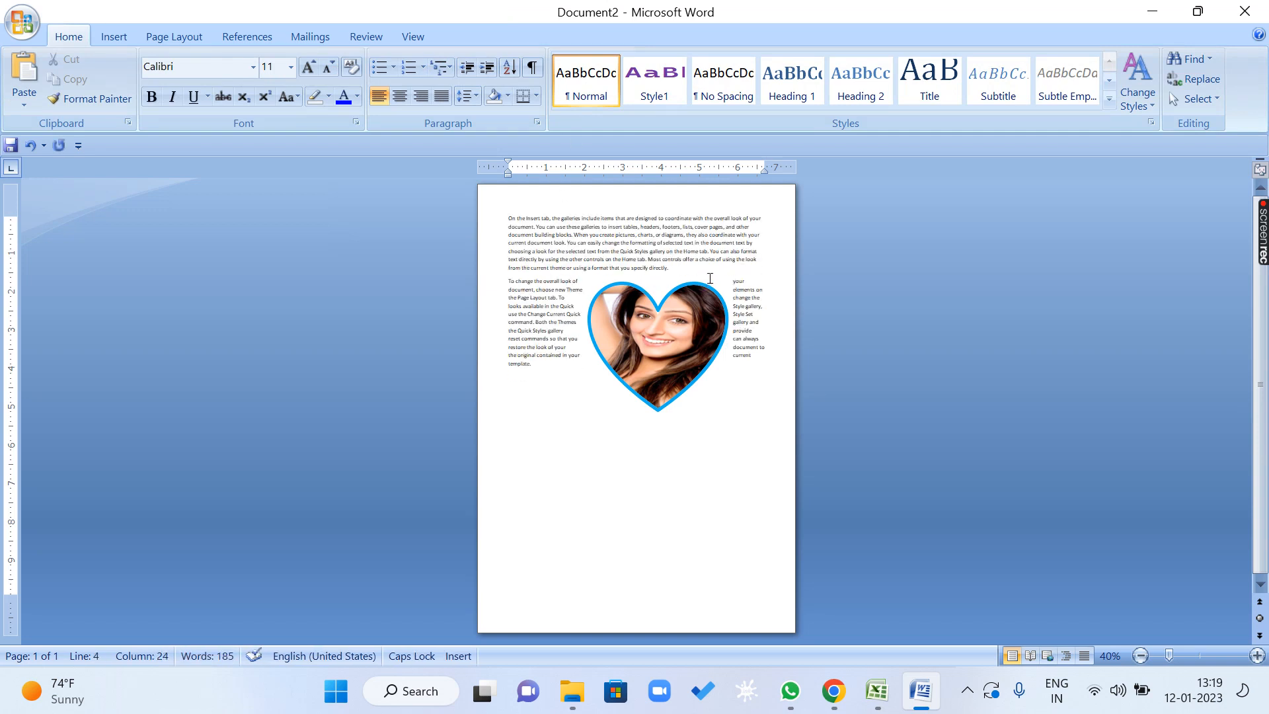
Join the two paragraphs into one and move the blue-bordered heart down into the empty area below the text.
click(700, 274)
key(Delete)
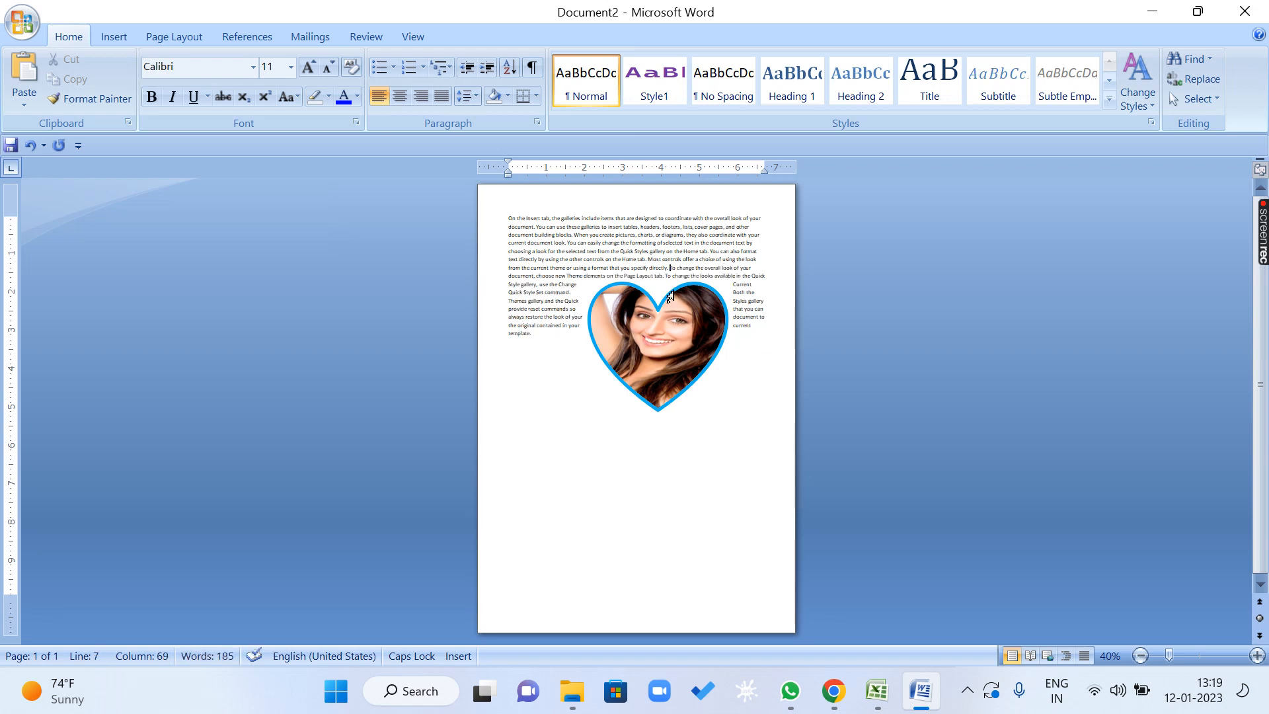
drag(664, 343, 658, 462)
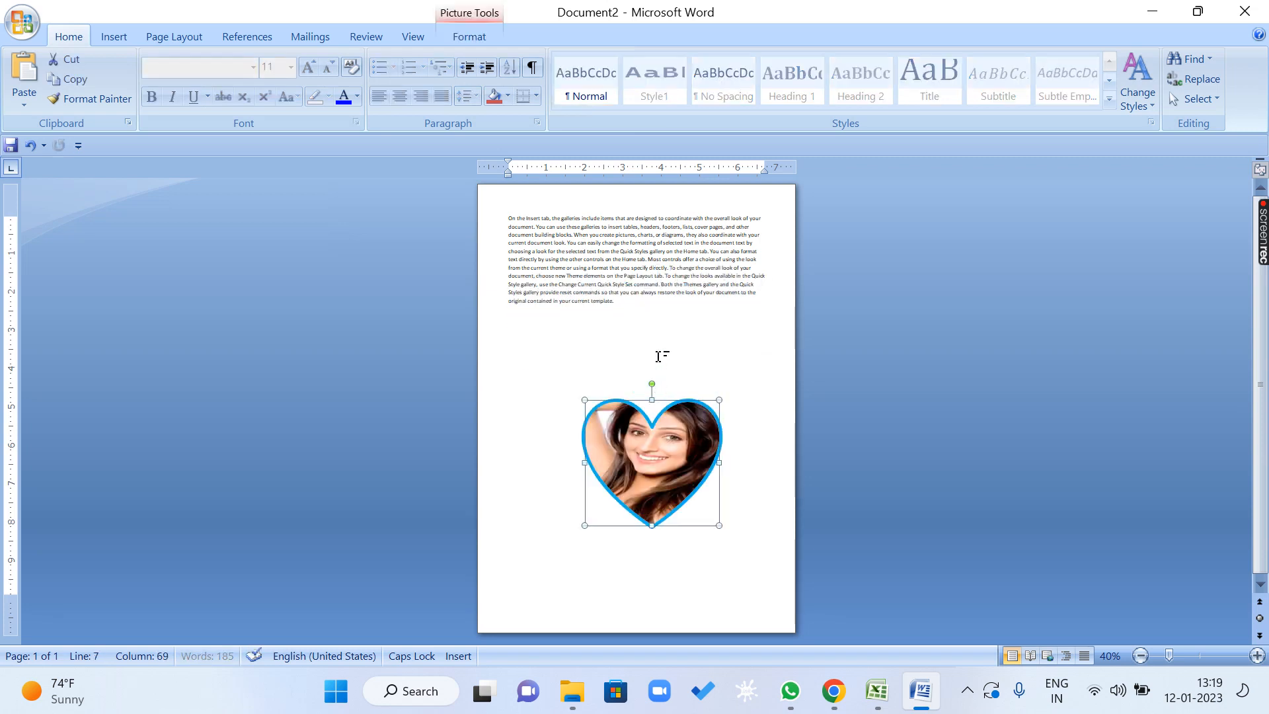
Copy the whole text and paste a second copy of it directly after the last sentence.
key(ctrl+a)
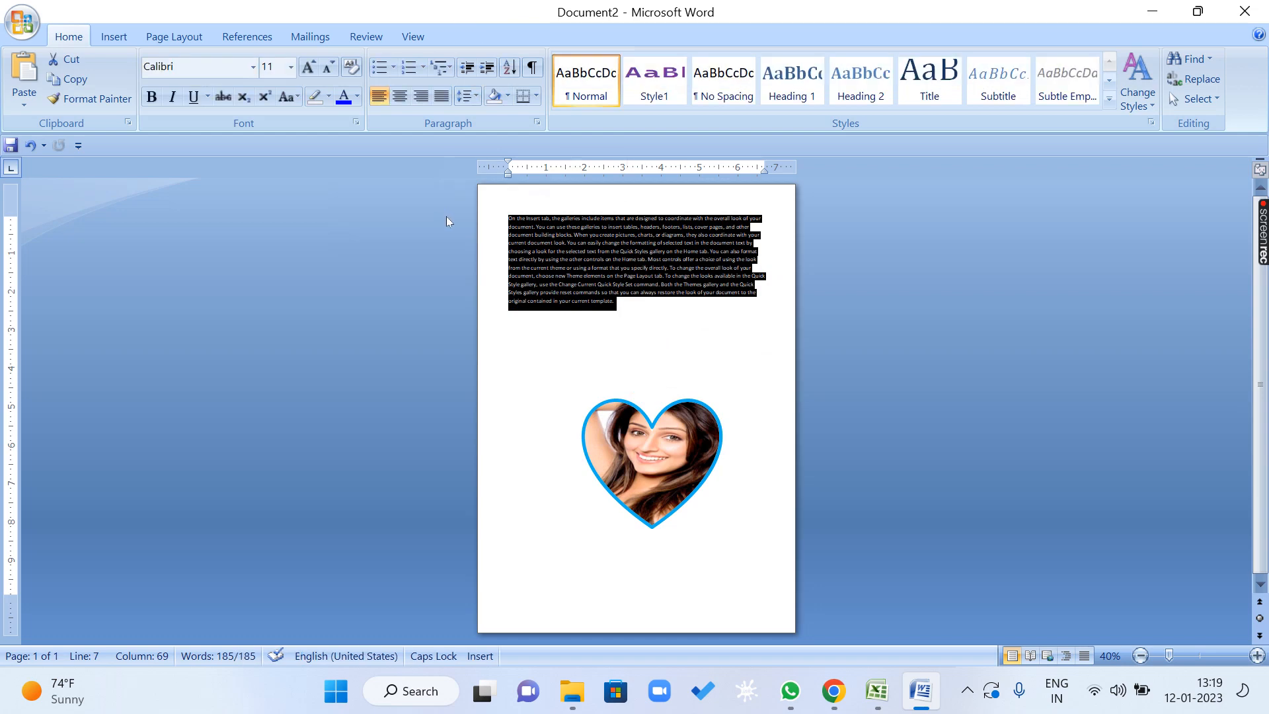
key(ctrl+c)
click(628, 302)
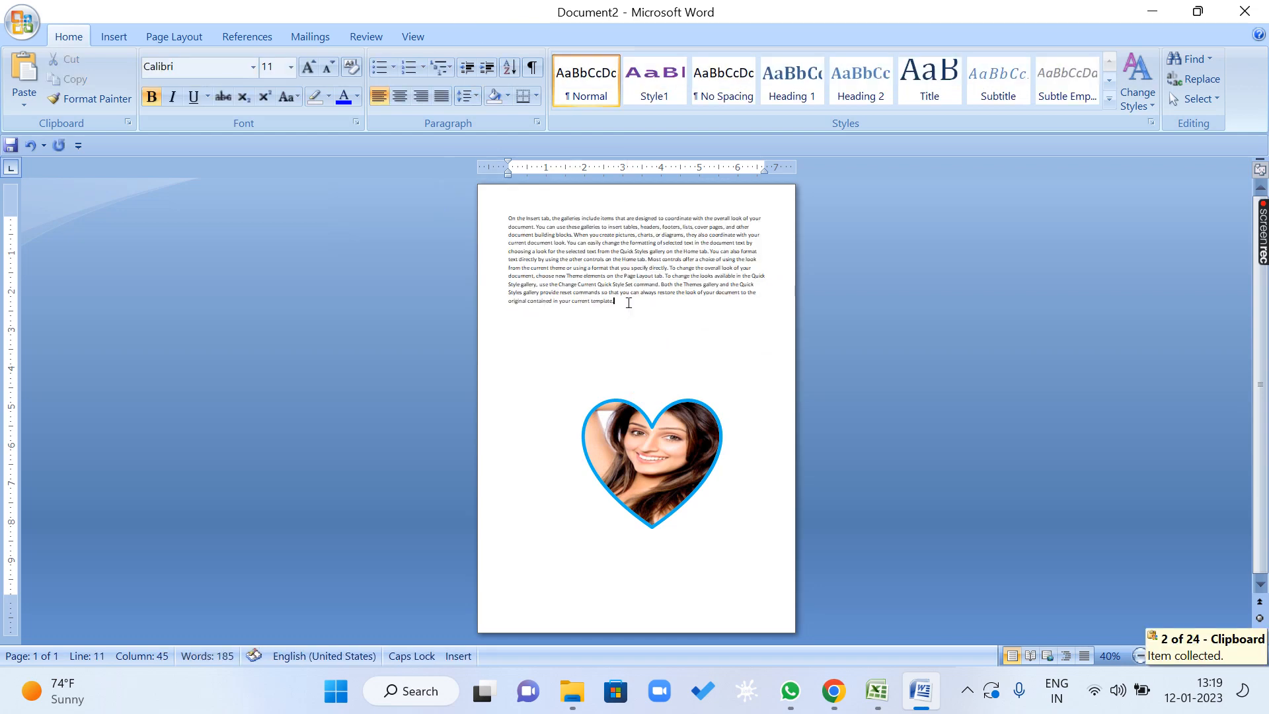
key(ctrl+v)
Move the heart into the text block, shrink it to about 2.05" high and 2.2" wide, and center it between the lines.
drag(689, 492, 637, 329)
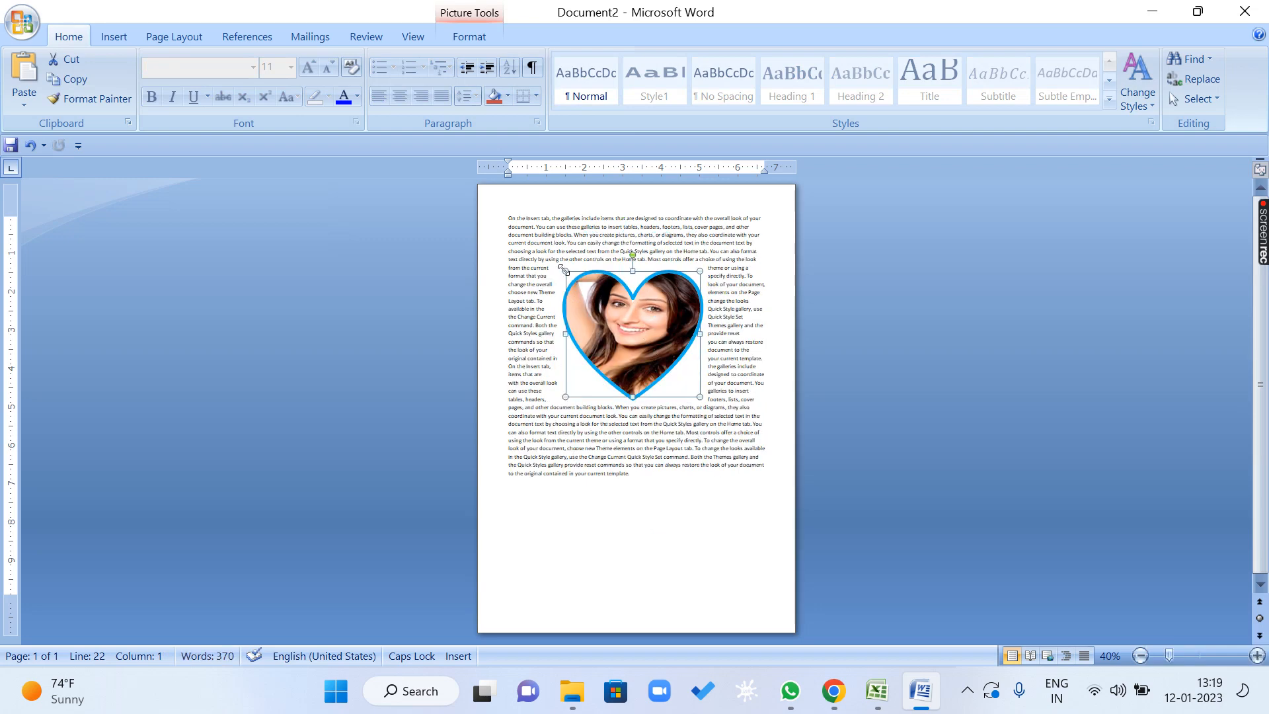
drag(563, 270, 615, 316)
drag(662, 355, 634, 312)
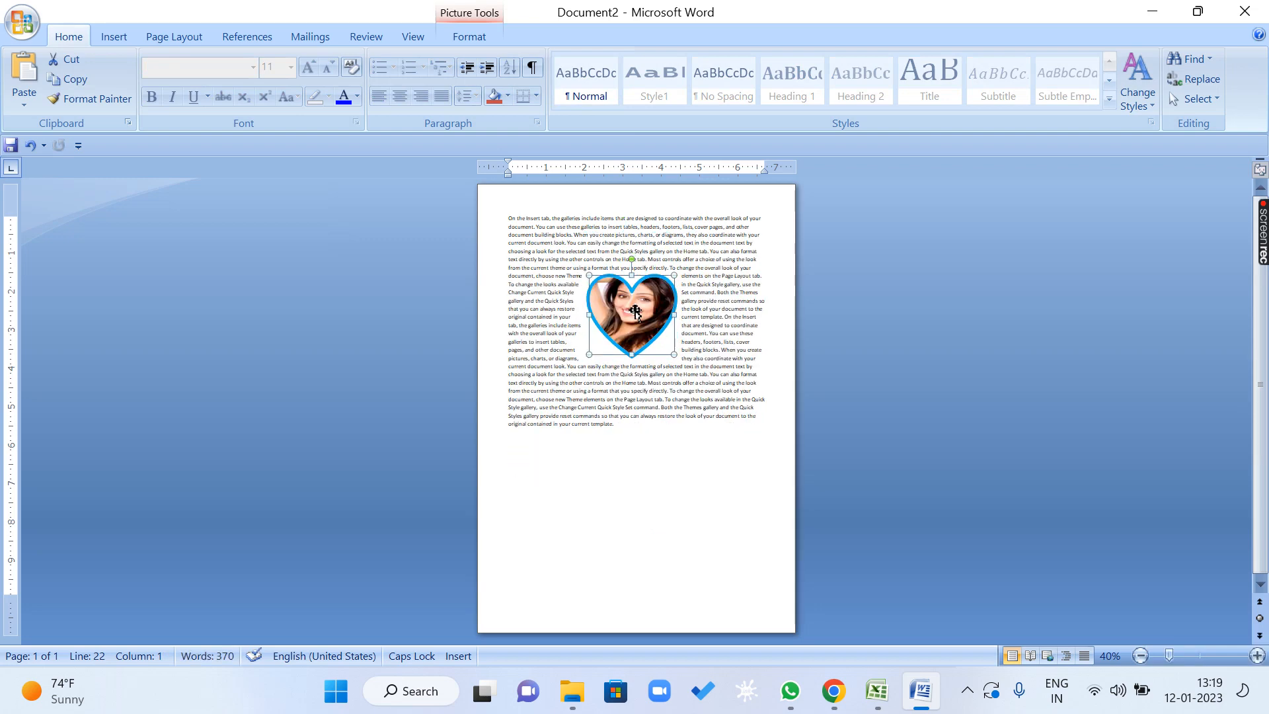
Display the document at page width with the heart and its surrounding text in view.
click(413, 36)
click(546, 100)
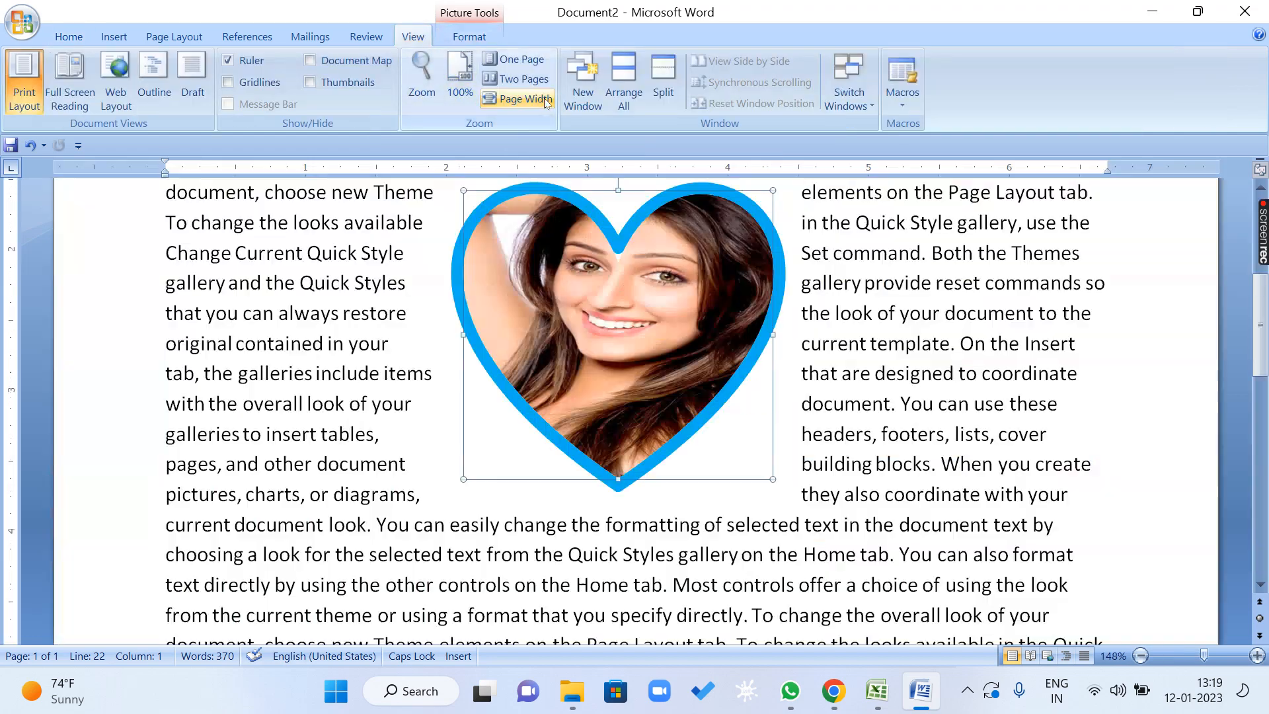
scroll(747, 354, up, 1)
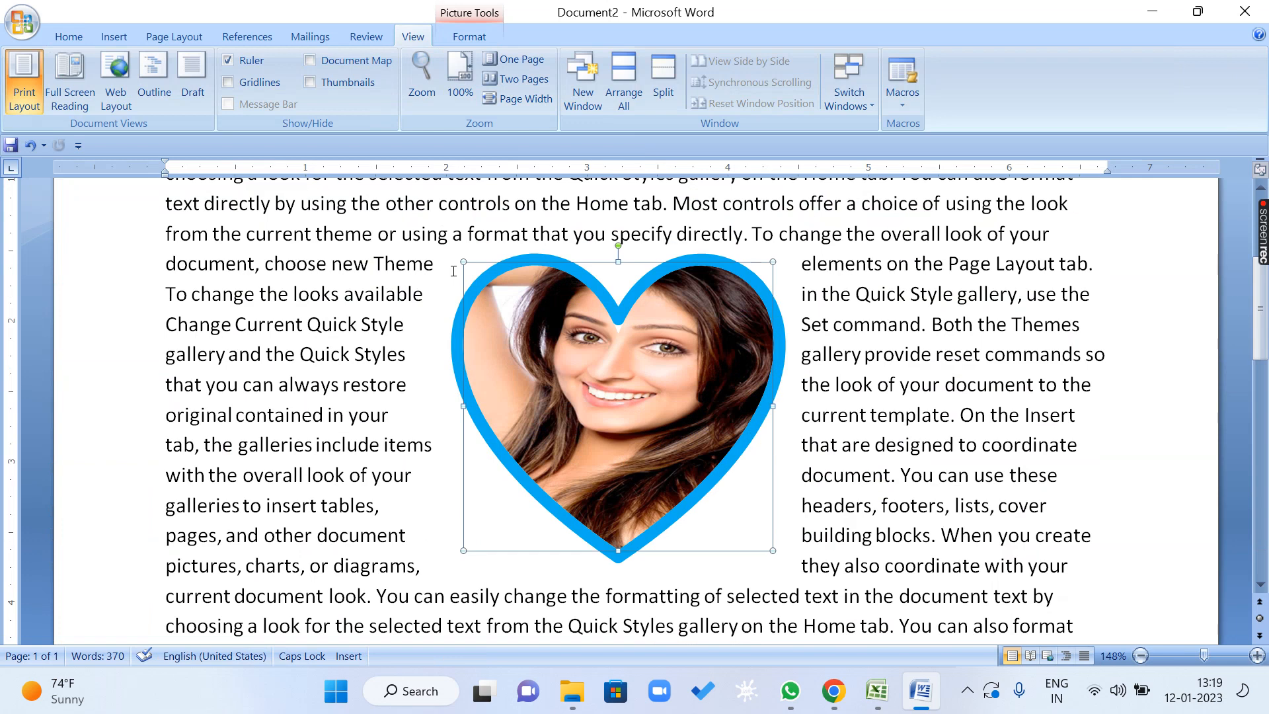
click(919, 293)
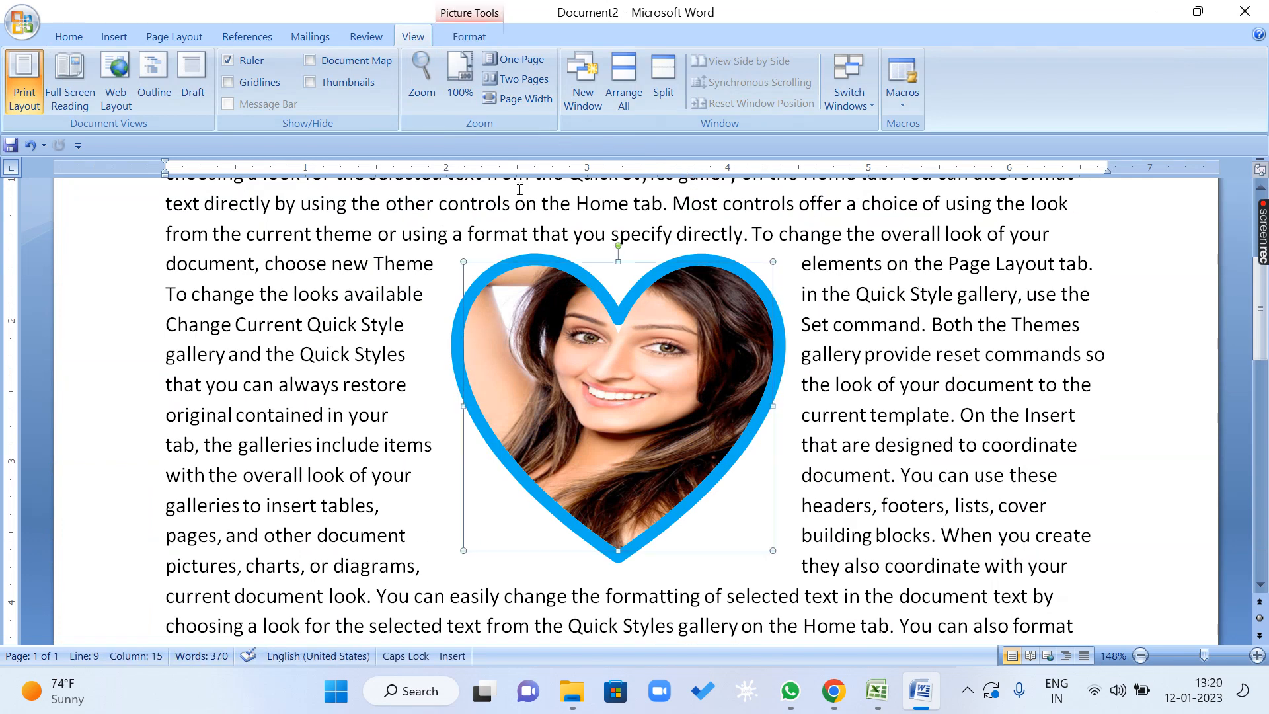
Set the heart's text wrapping to In Line with Text.
click(469, 36)
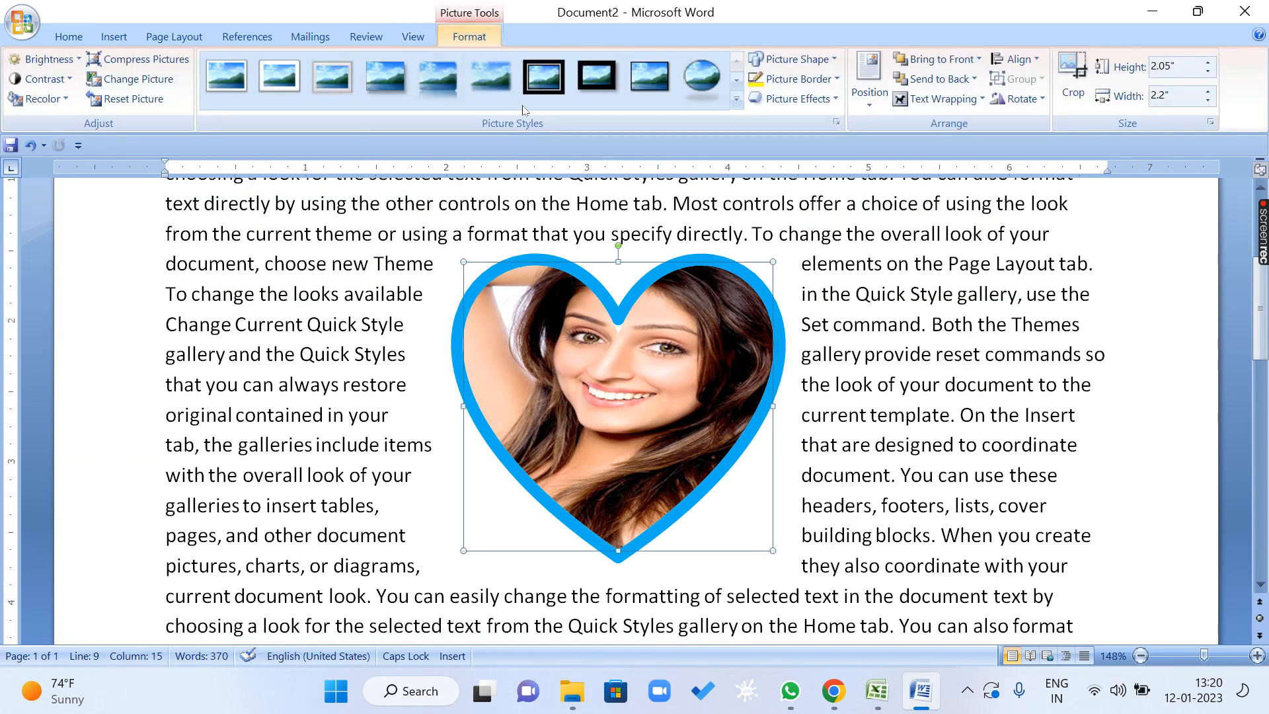
click(973, 101)
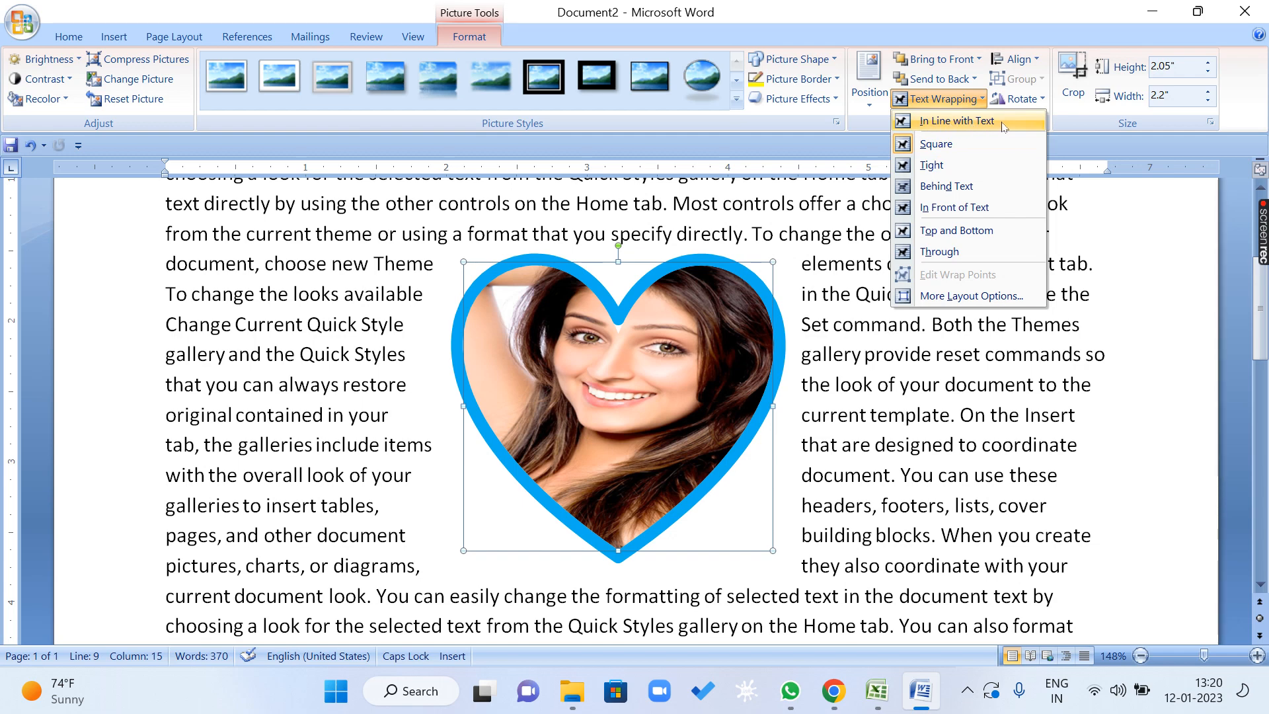
click(958, 122)
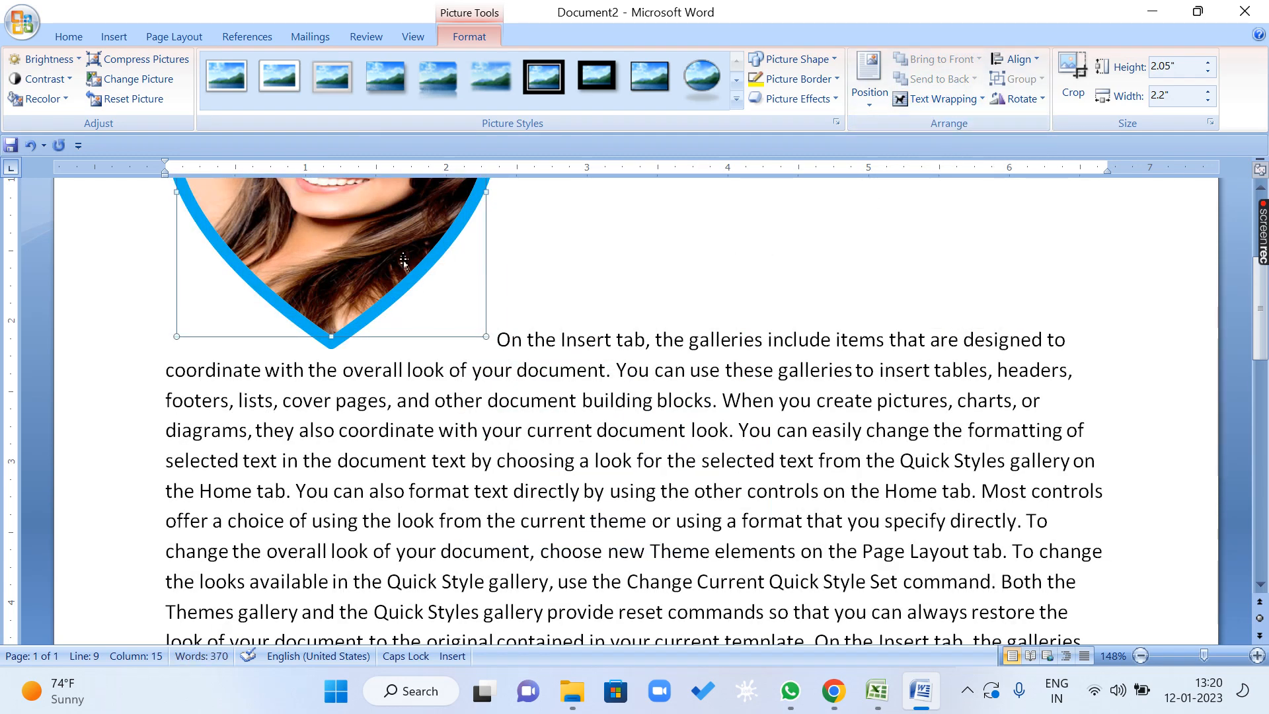
Move the inline heart along the first text line, placing it inside the word "the" before "galleries".
drag(415, 268, 544, 335)
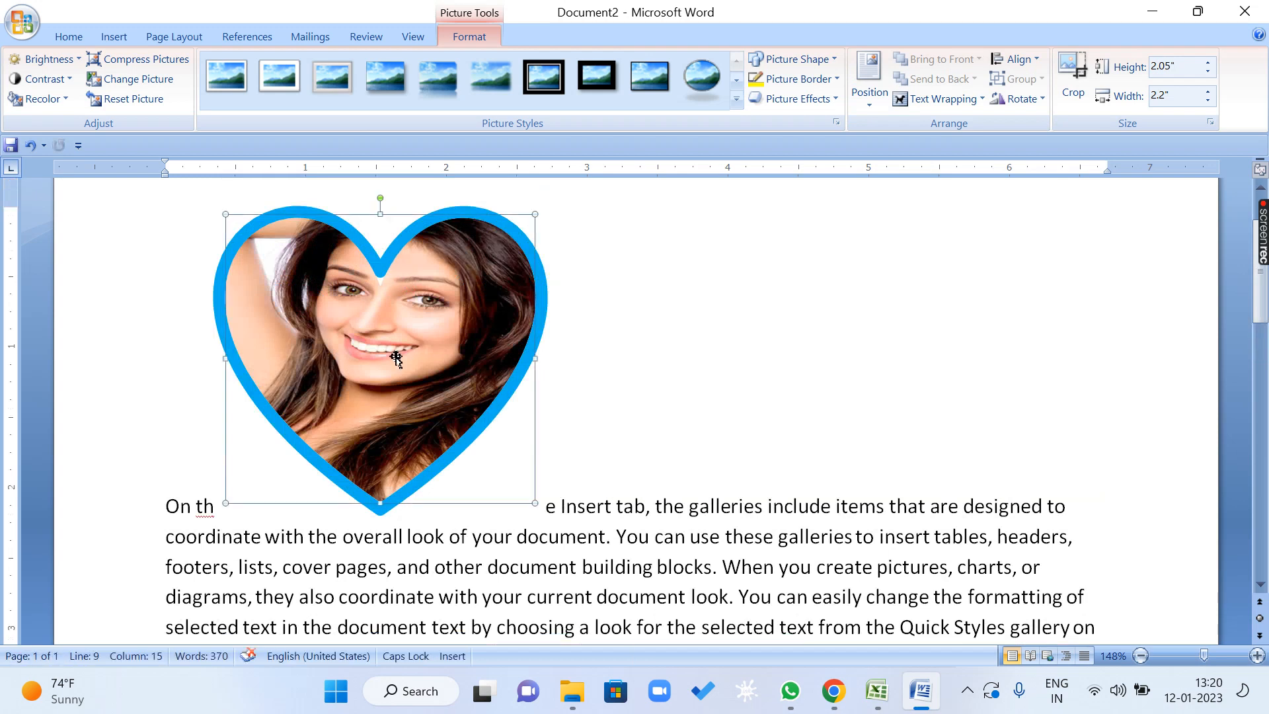
drag(396, 357, 603, 353)
drag(514, 355, 671, 367)
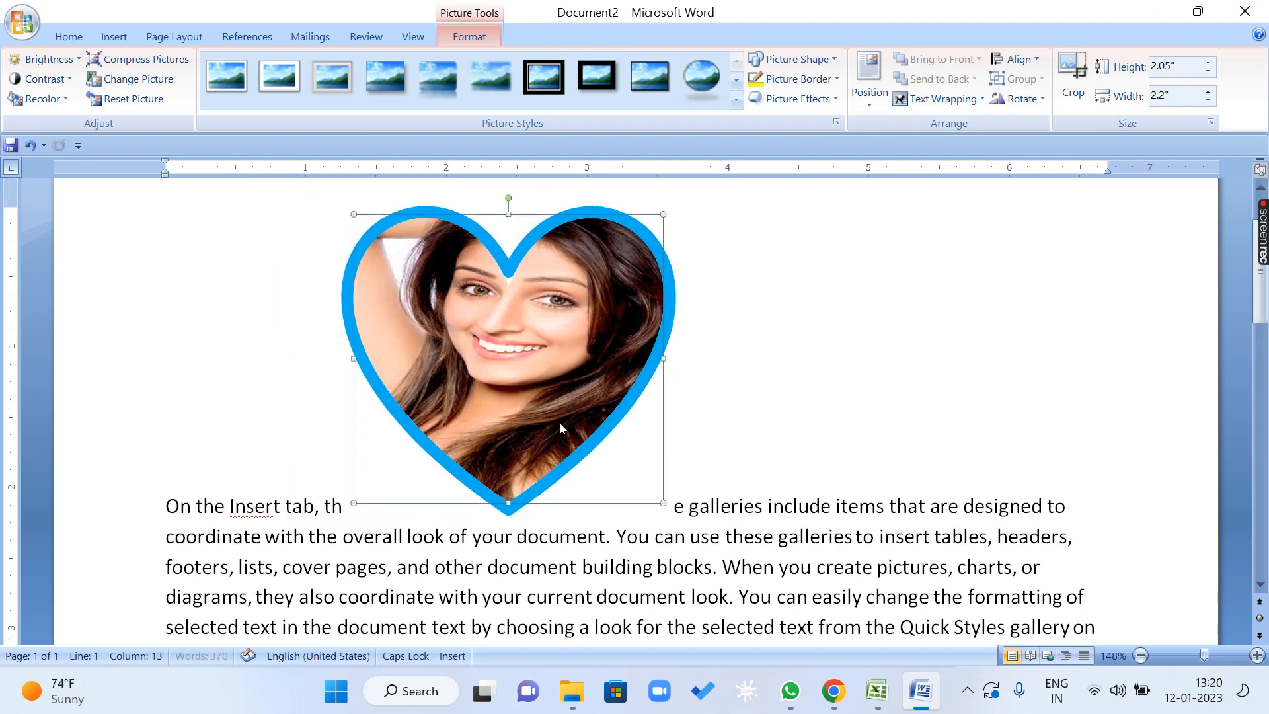
drag(514, 381, 740, 403)
drag(575, 370, 338, 477)
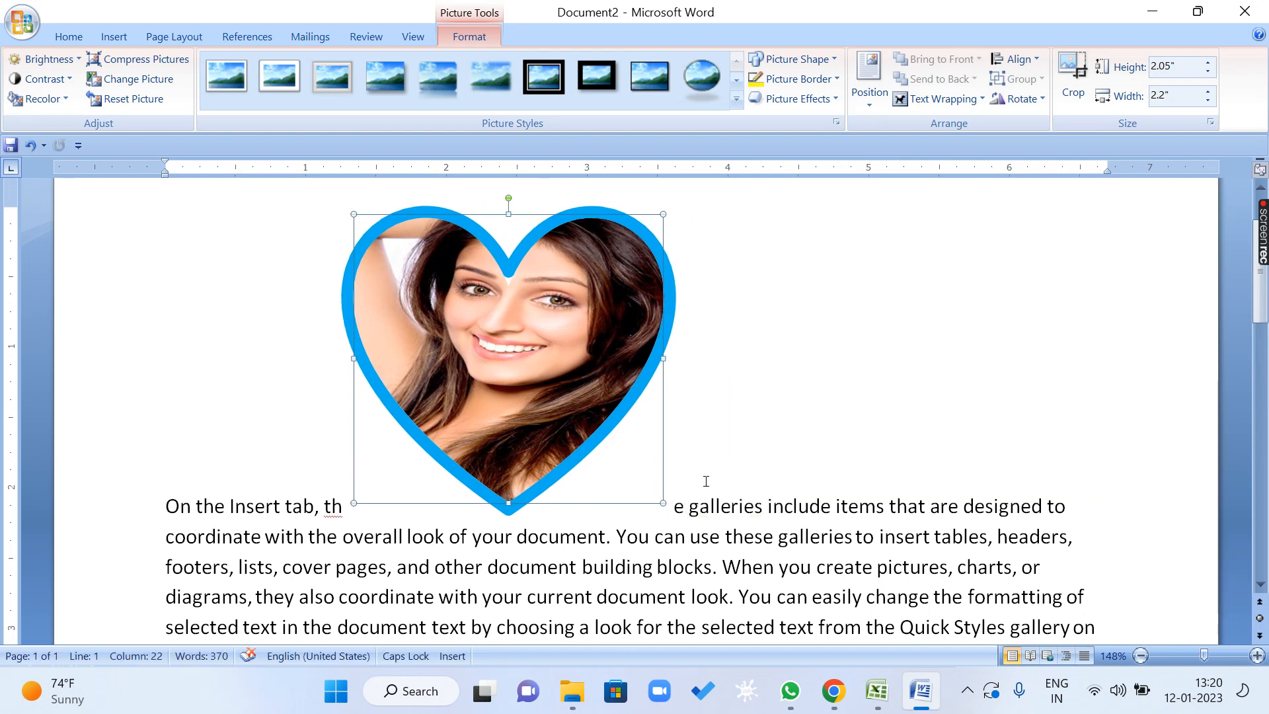
scroll(706, 481, down, 1)
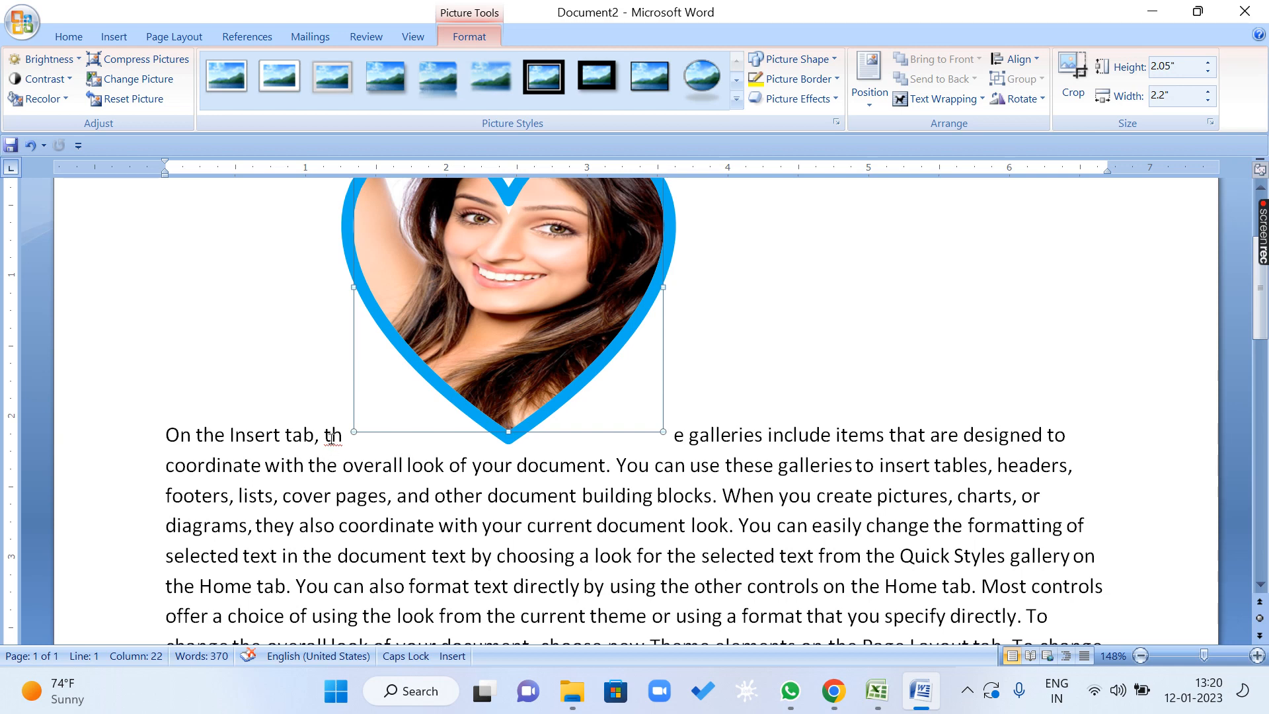
click(304, 435)
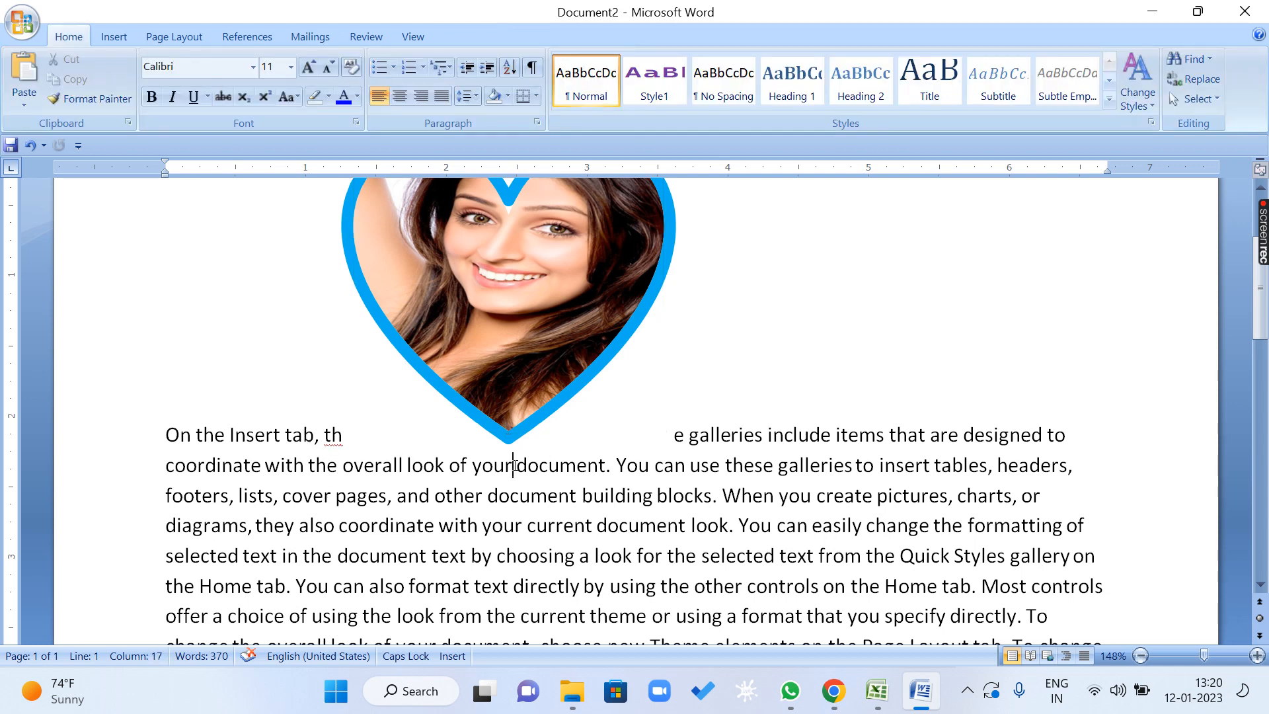
double_click(515, 465)
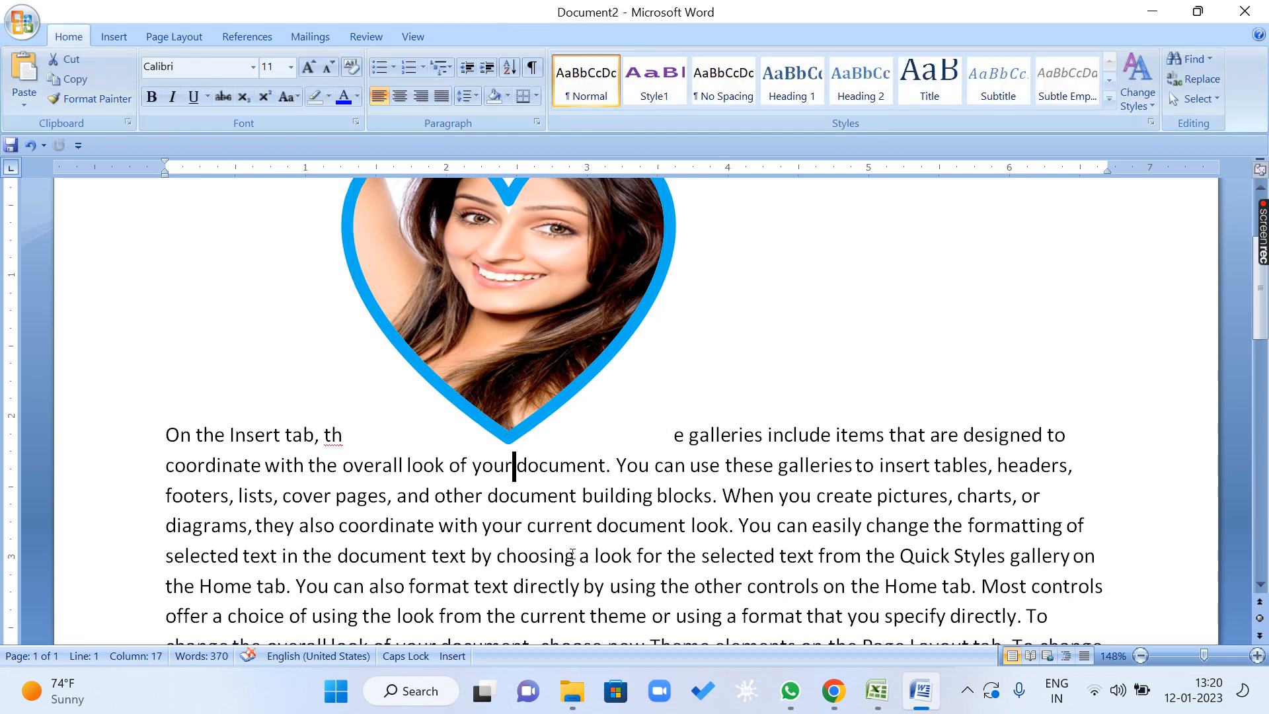
click(521, 494)
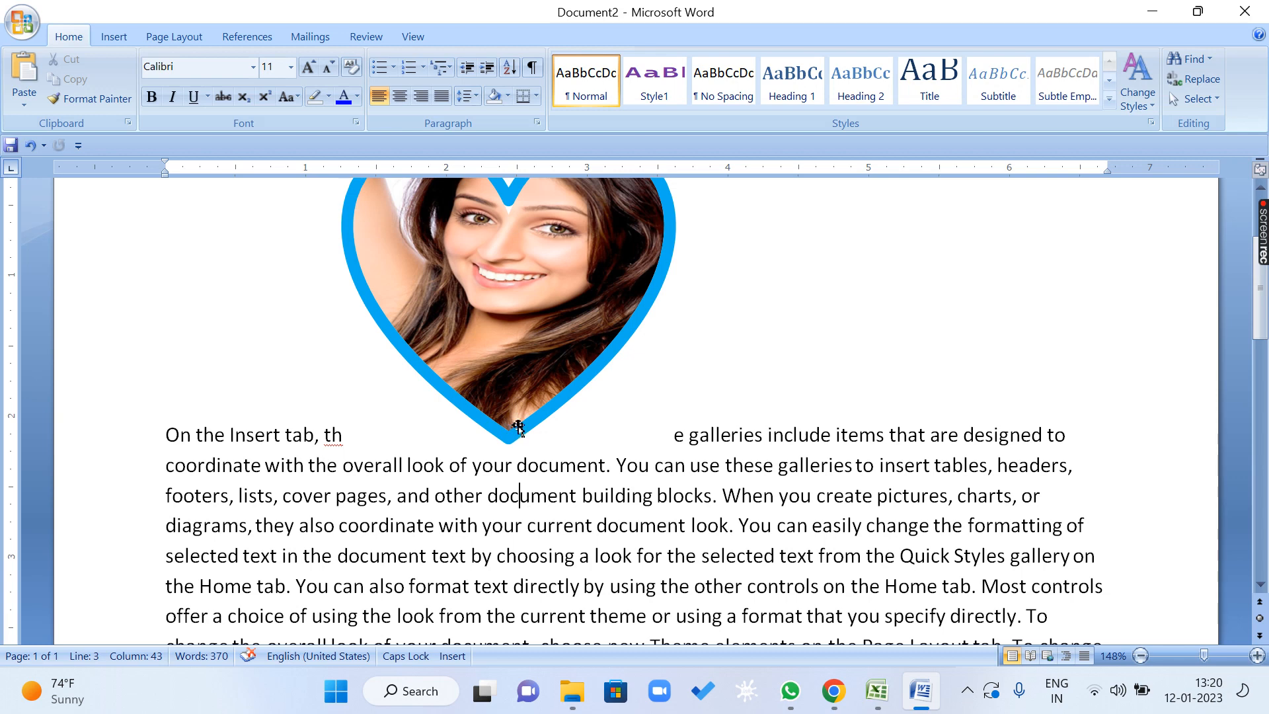
drag(512, 400, 520, 349)
click(533, 366)
click(521, 317)
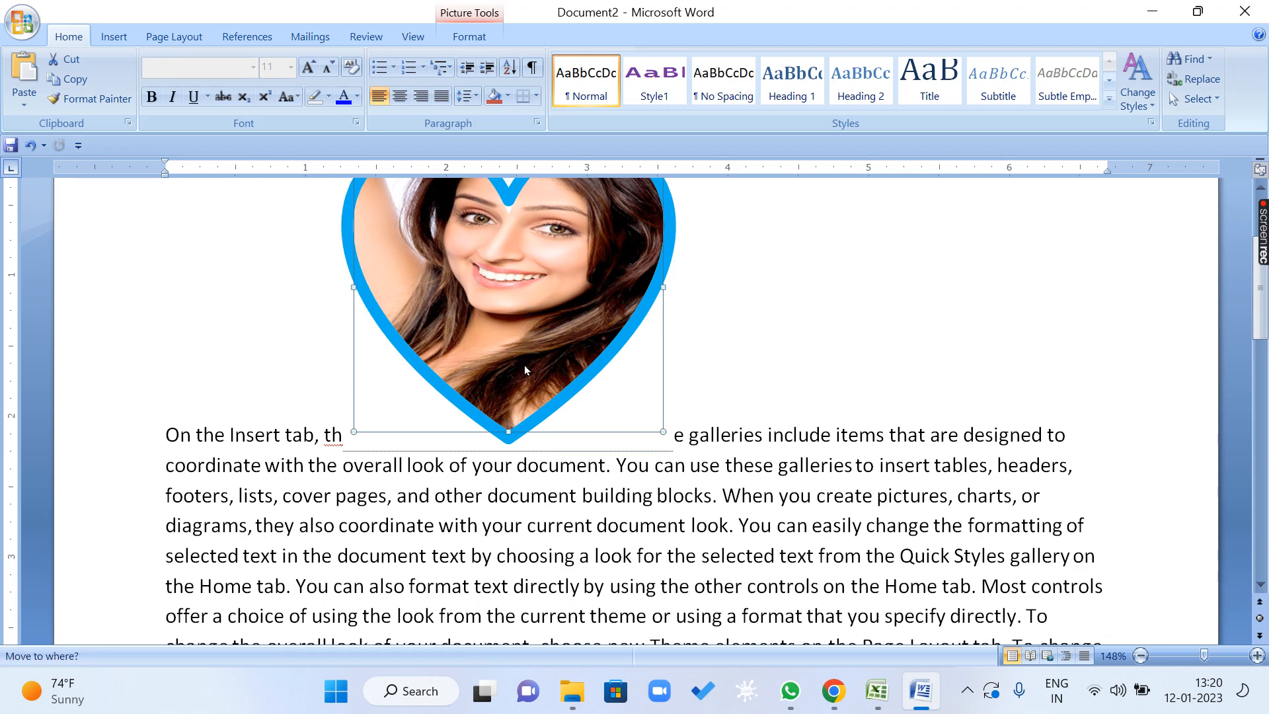
Move the inline heart down through the text lines, ending inside the word "document" before "text by choosing a look".
drag(525, 423, 517, 469)
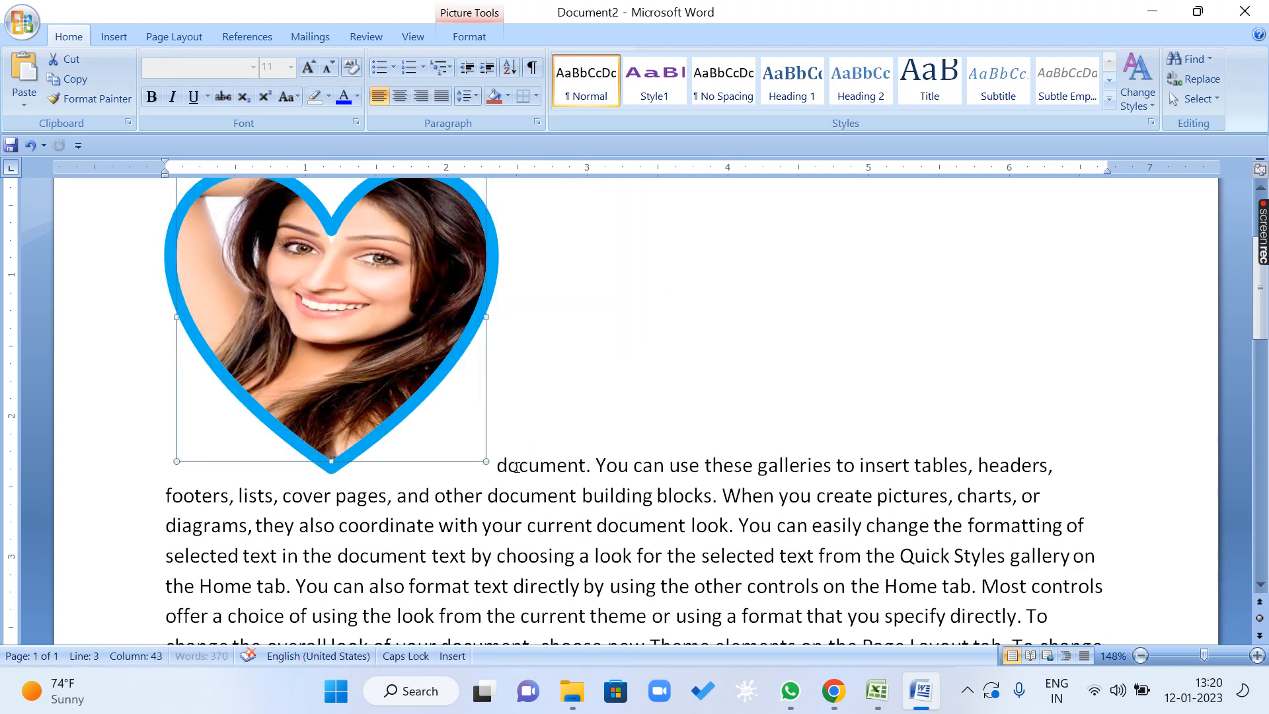
drag(450, 508, 467, 499)
drag(390, 414, 440, 529)
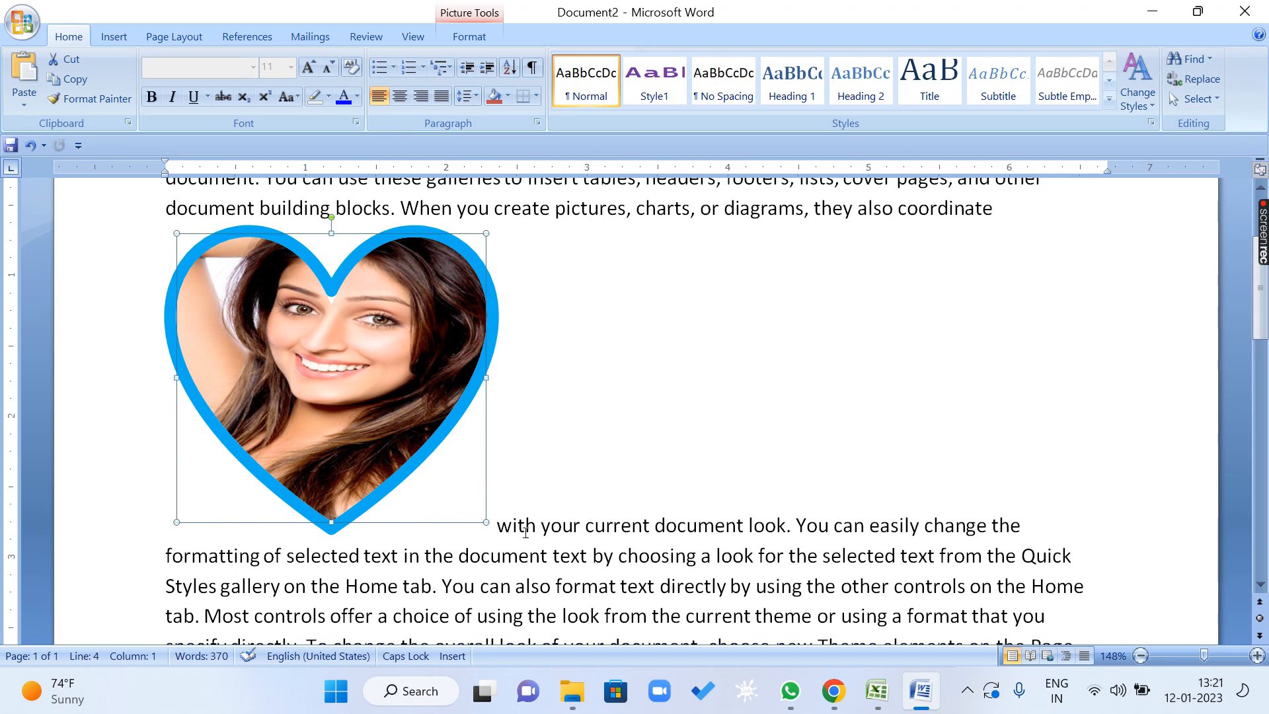
drag(407, 454, 461, 566)
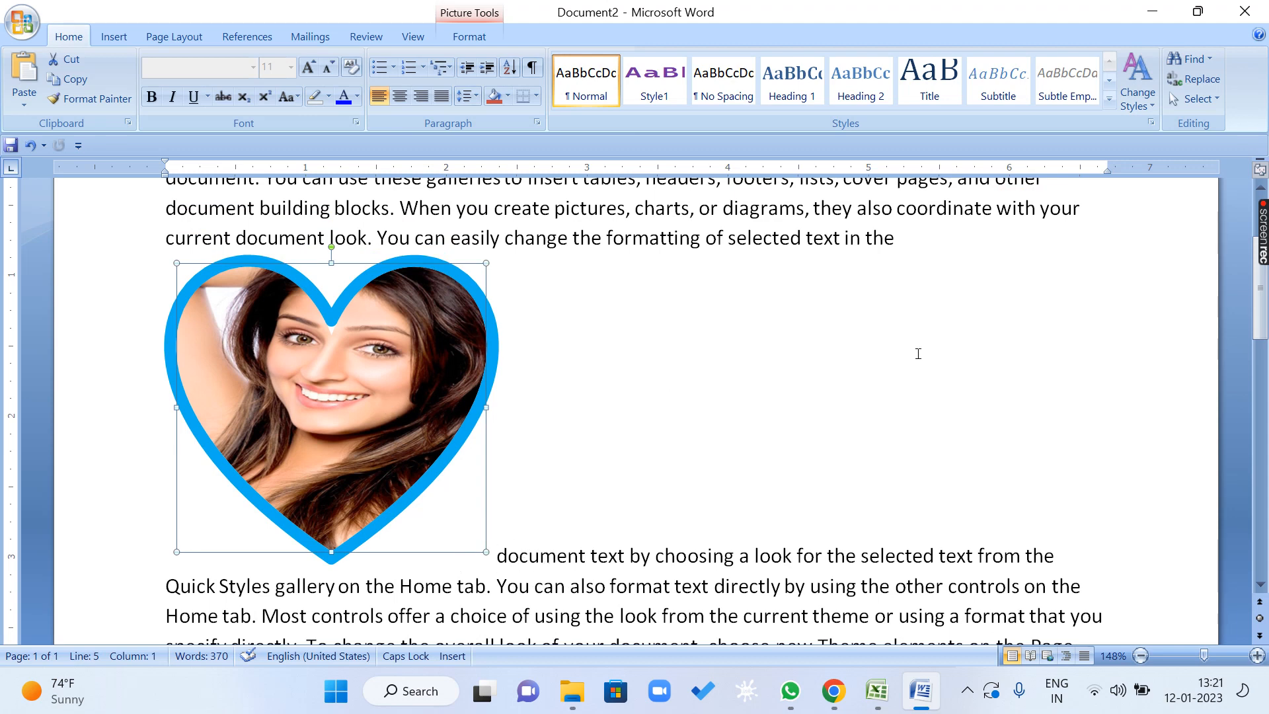
click(498, 554)
click(651, 555)
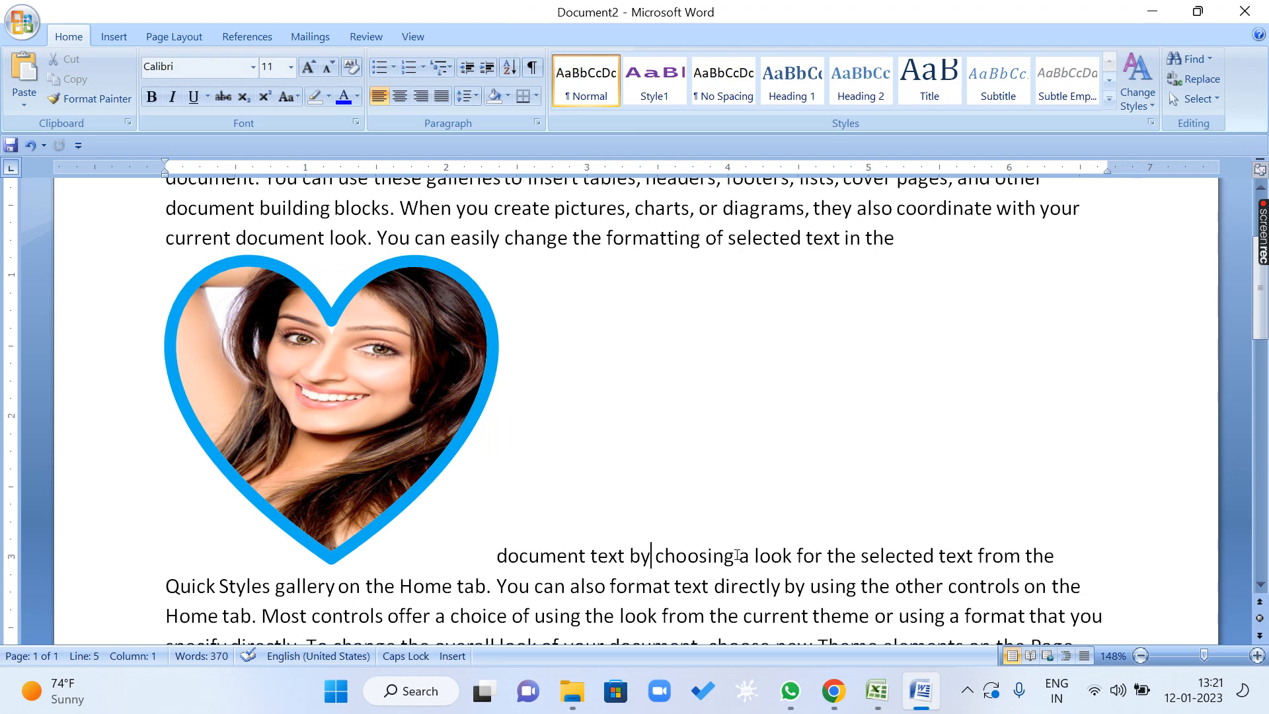
drag(416, 479, 559, 545)
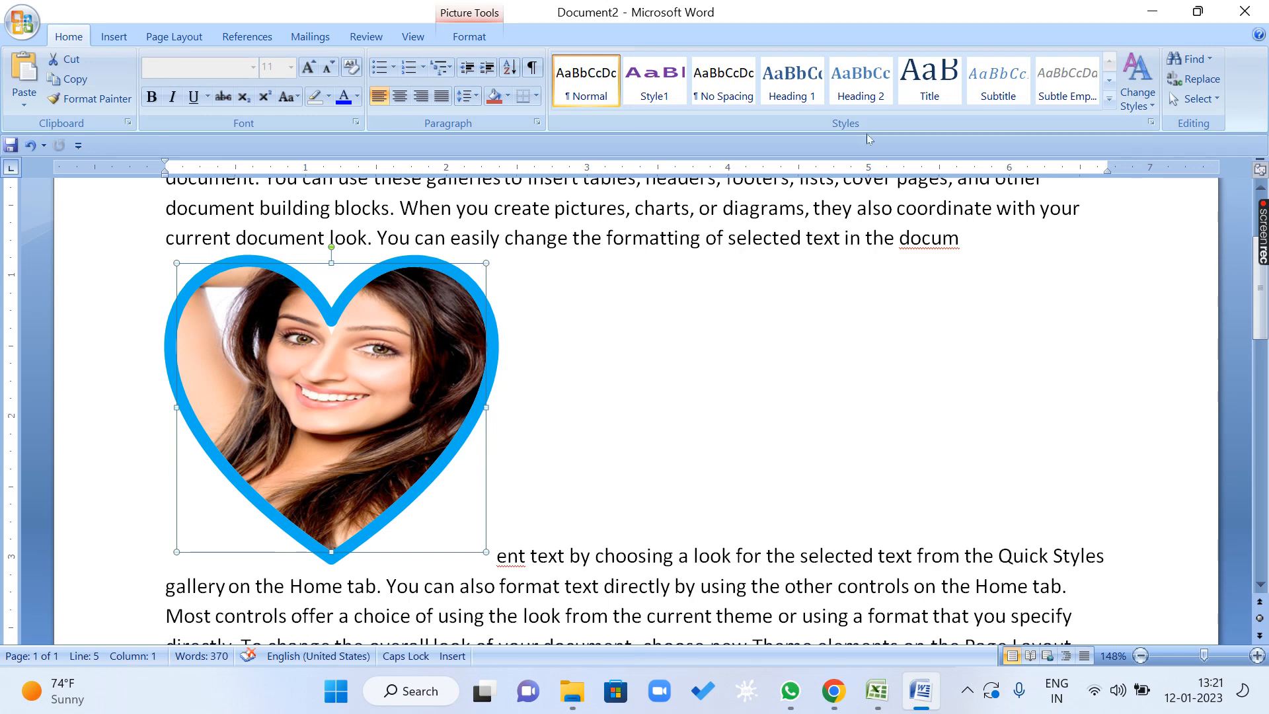
Set the heart's text wrapping to Square and move it to the horizontal middle of the text.
click(467, 38)
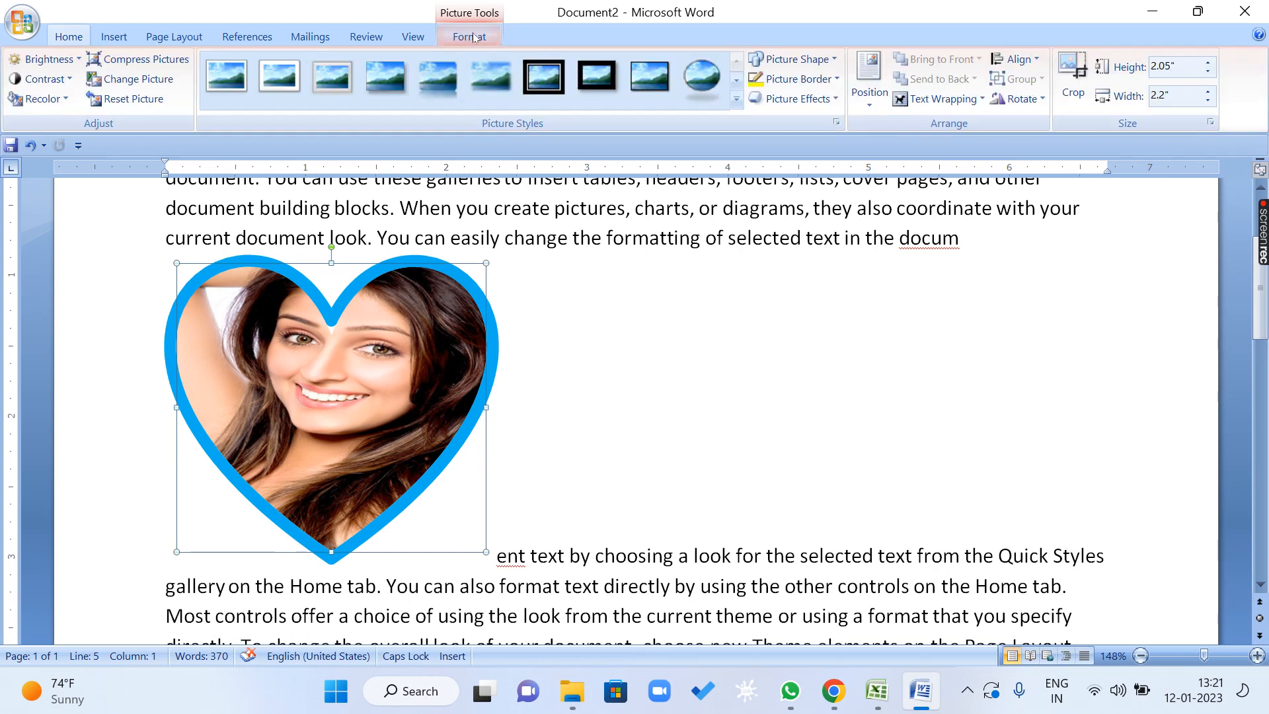
click(960, 104)
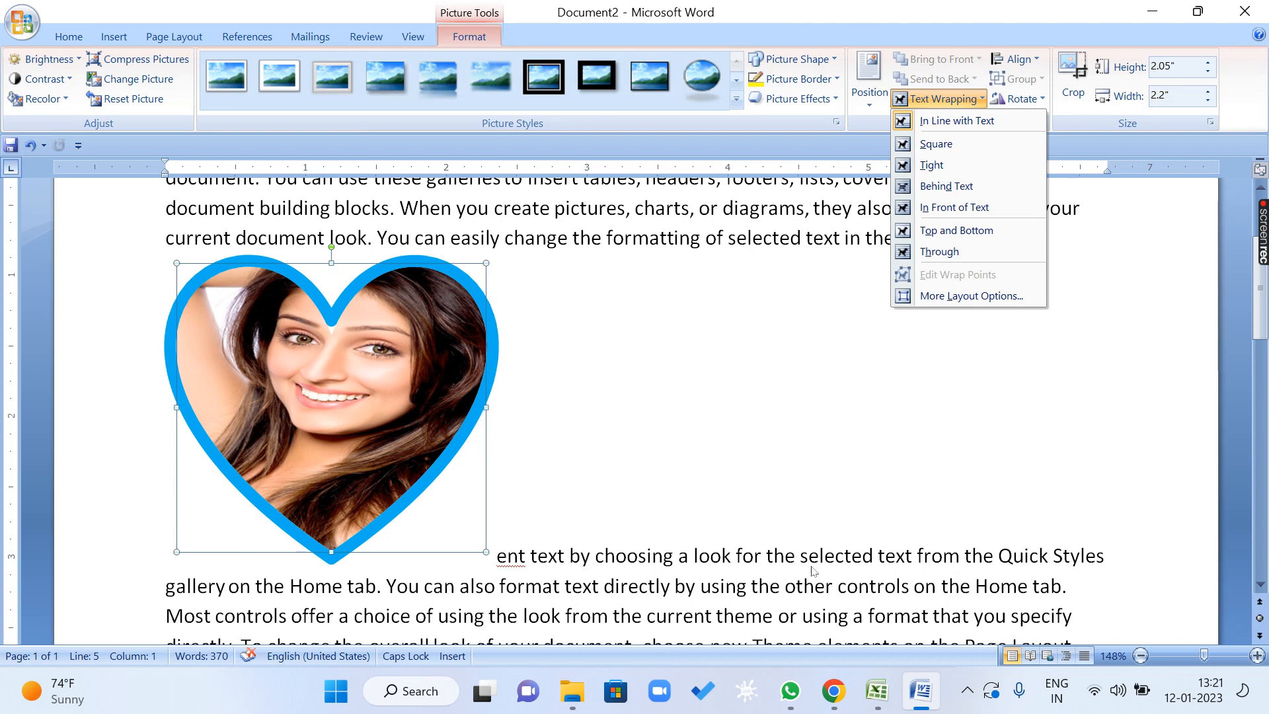
click(963, 142)
drag(344, 388, 625, 378)
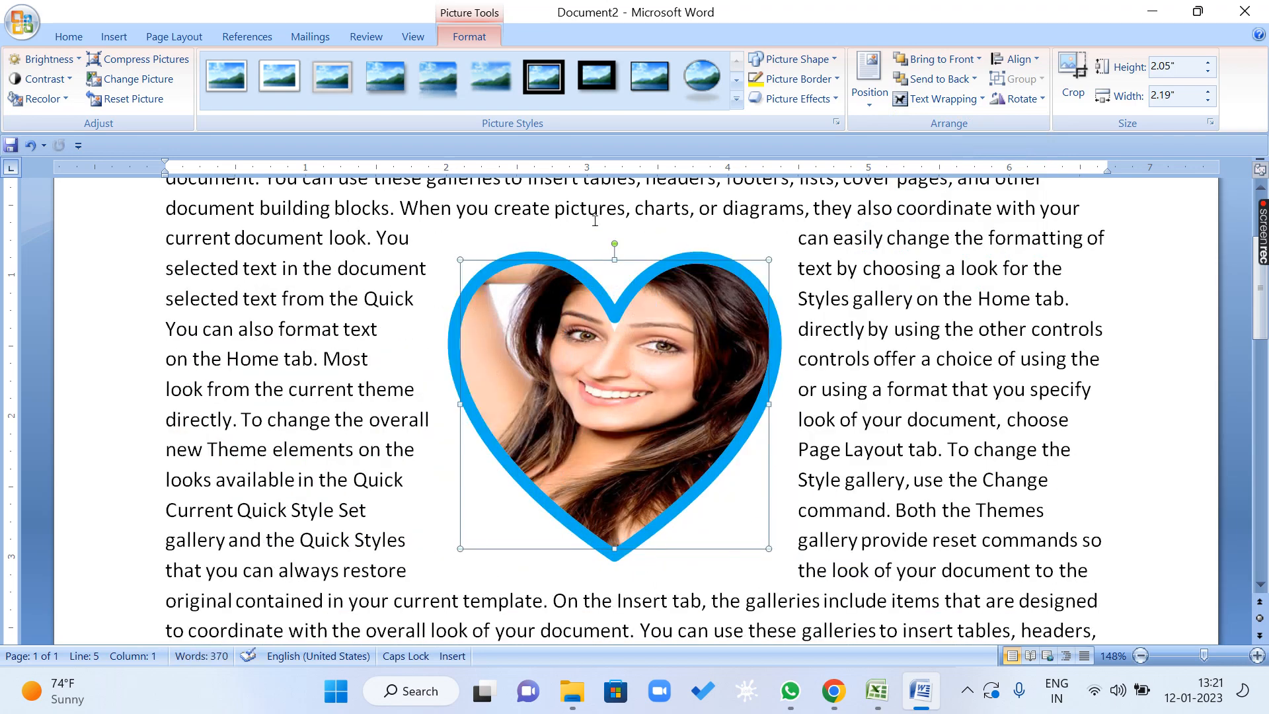
click(958, 103)
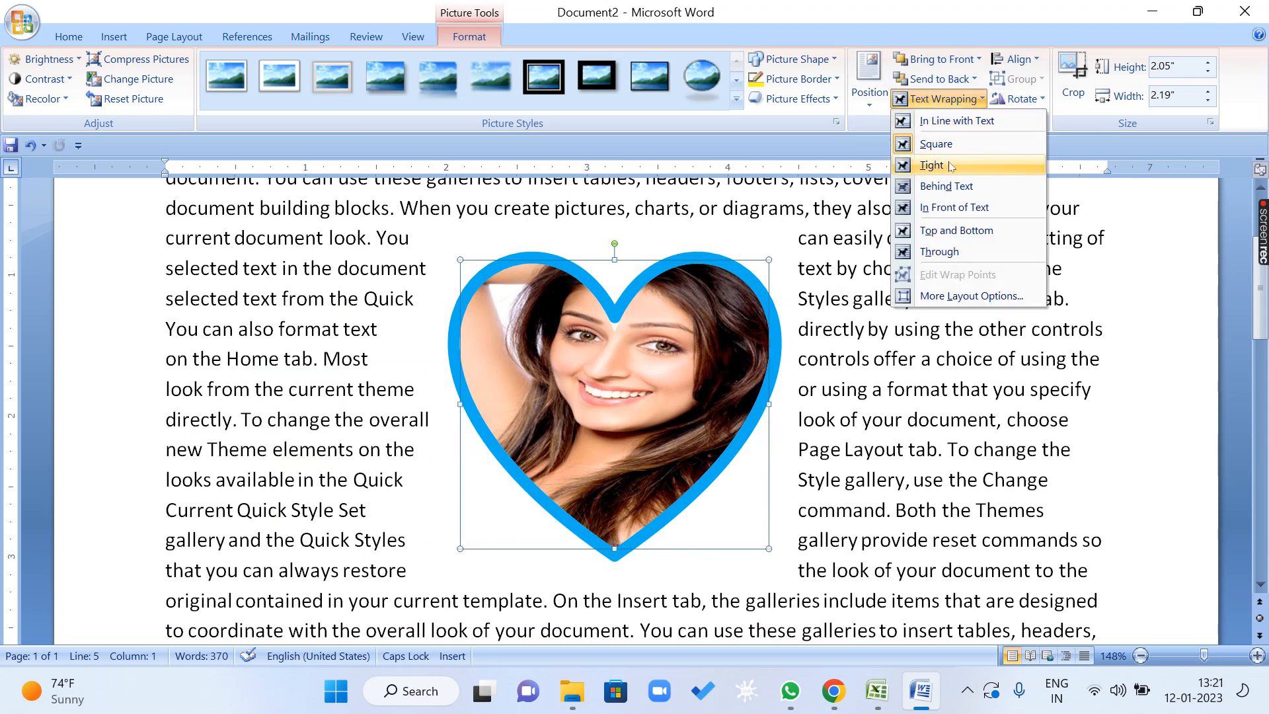
click(870, 503)
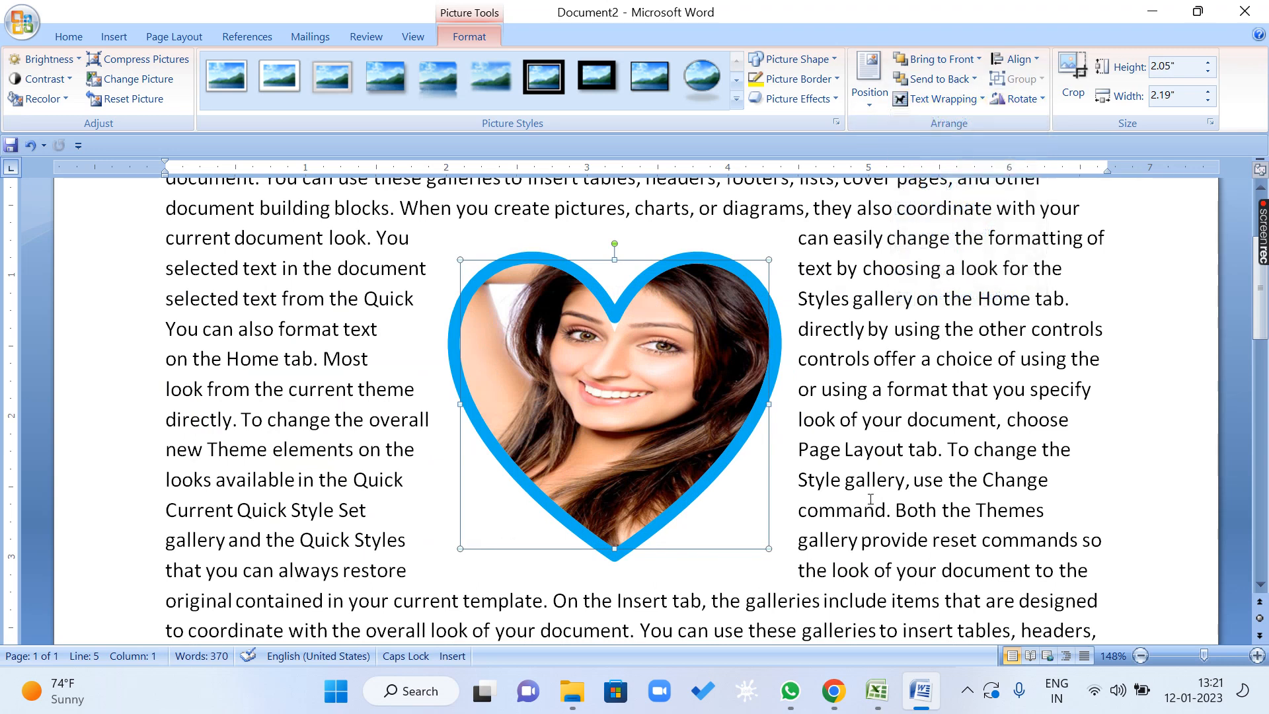
click(847, 522)
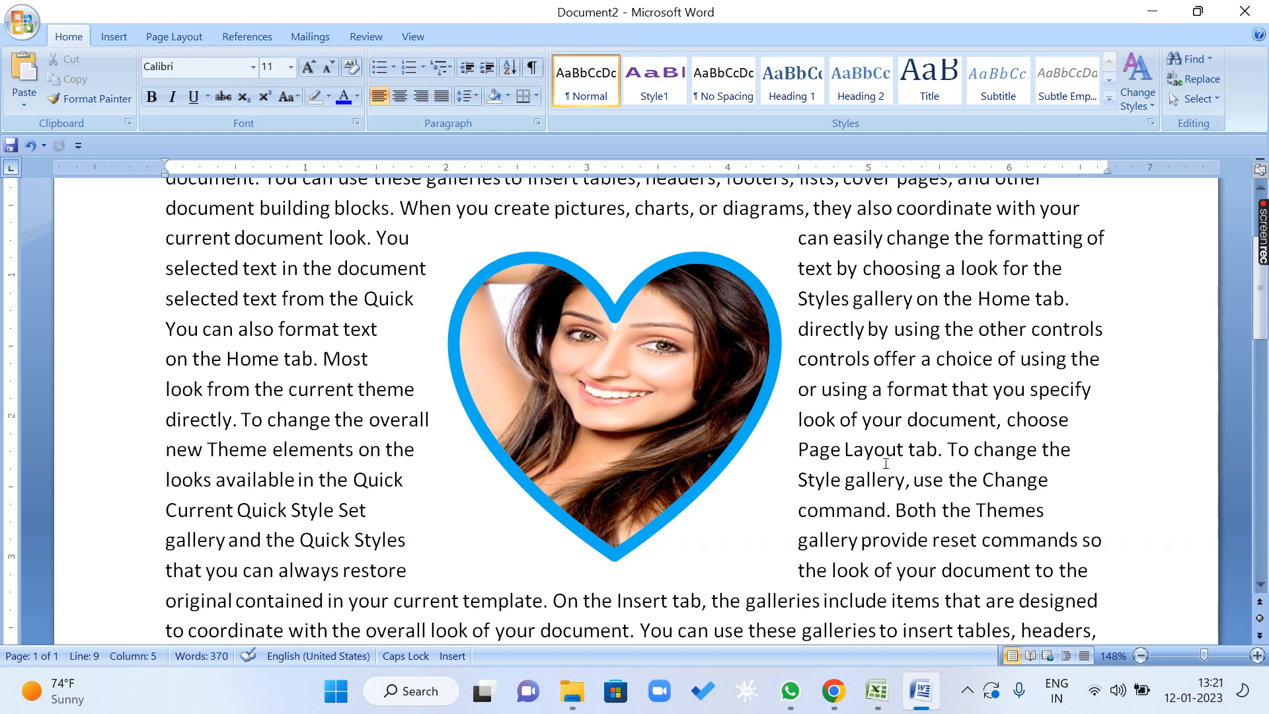
click(808, 329)
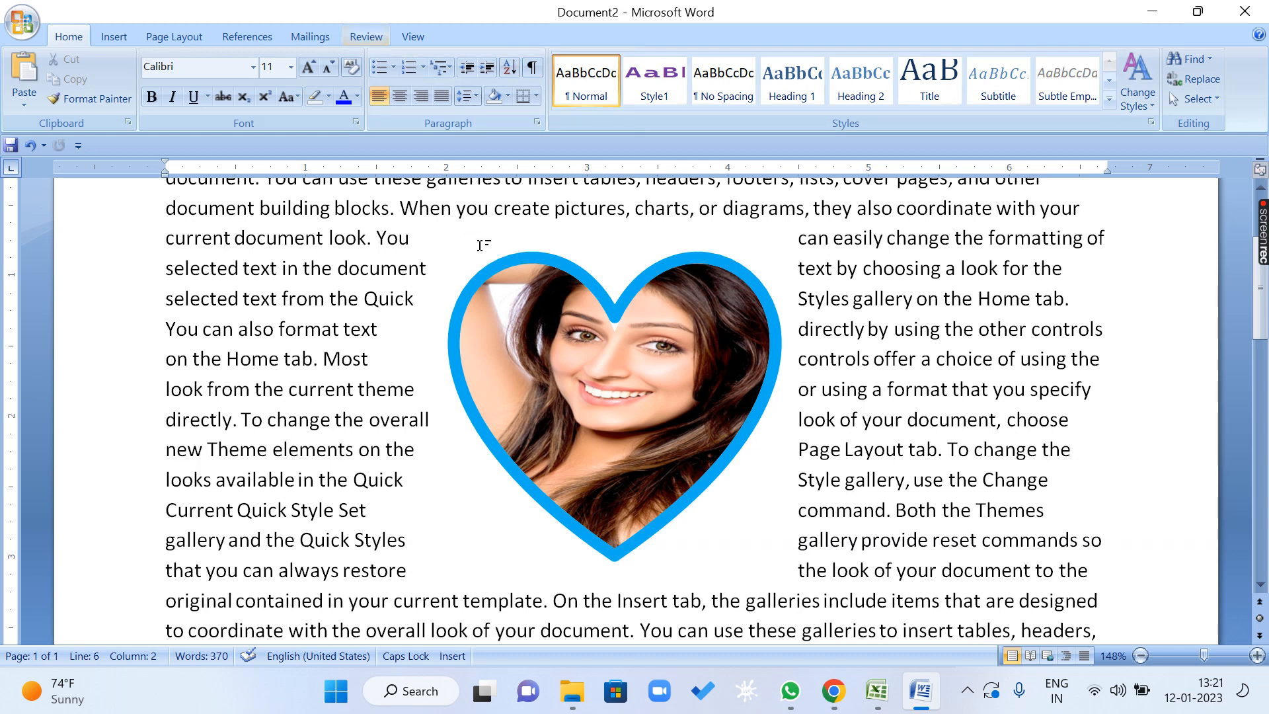
Set the heart's text wrapping to Tight.
click(486, 280)
click(469, 36)
click(964, 99)
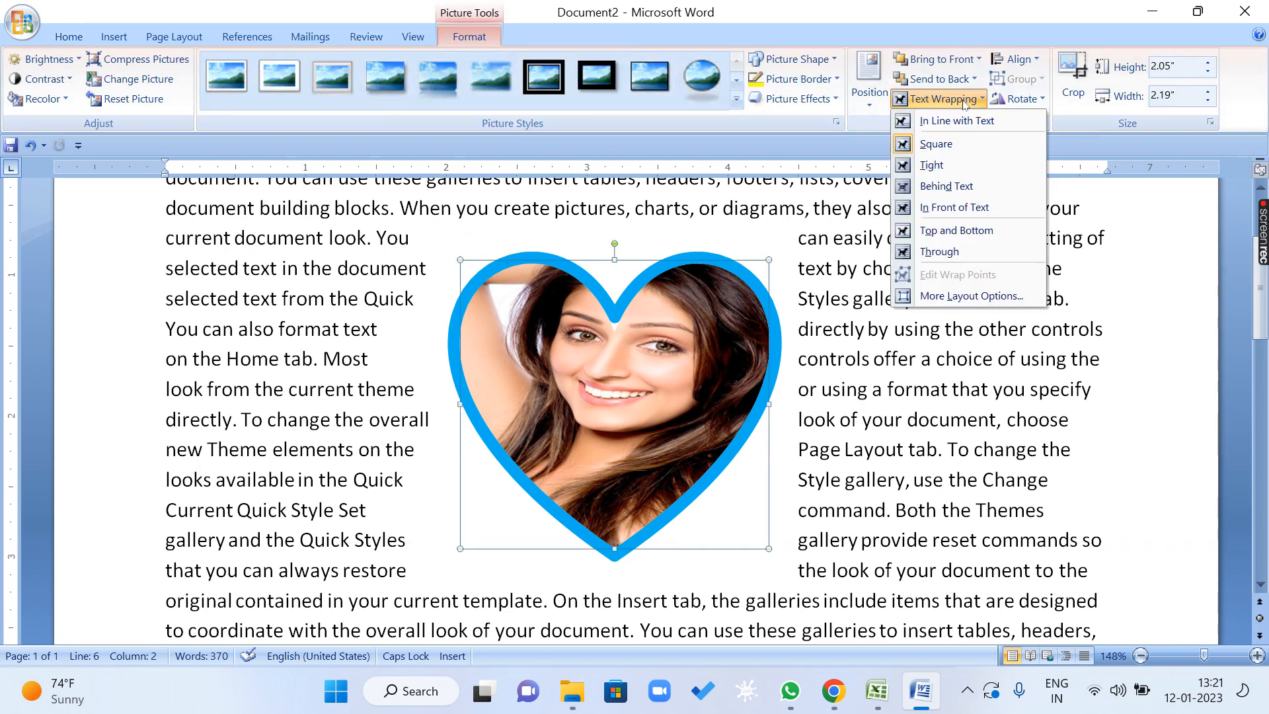
click(964, 172)
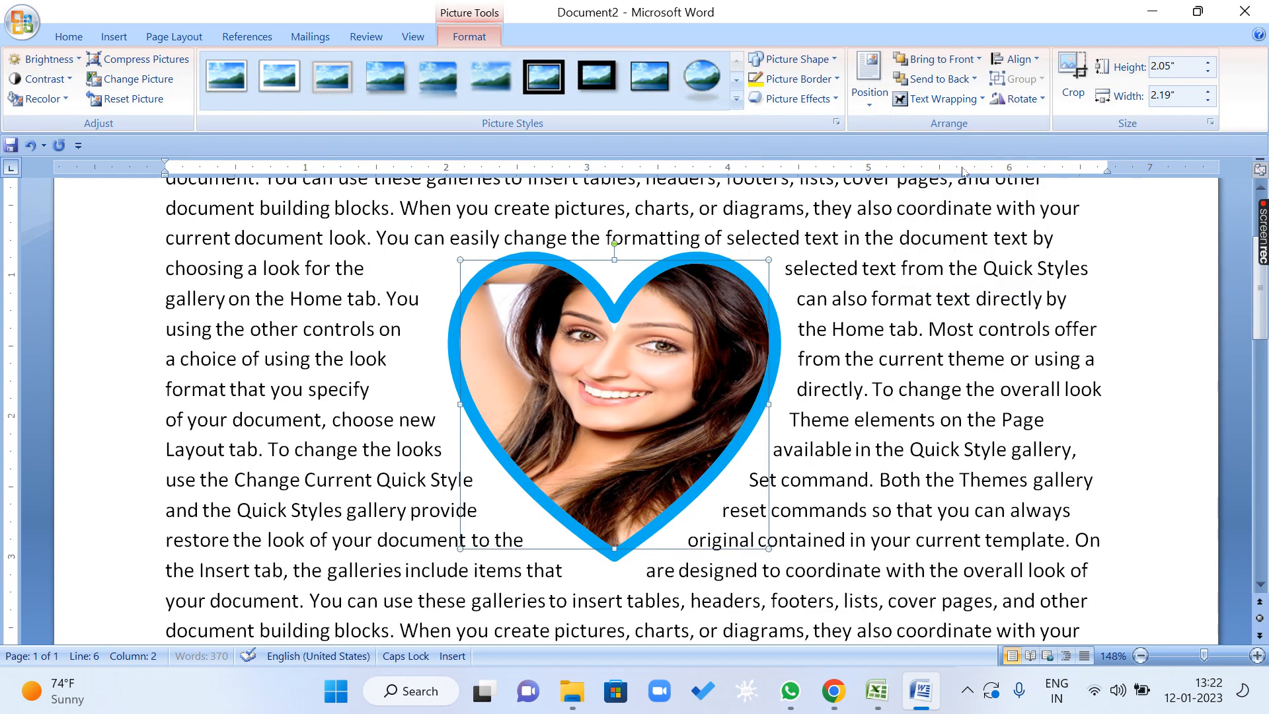
Justify the paragraph that wraps around the heart.
click(857, 480)
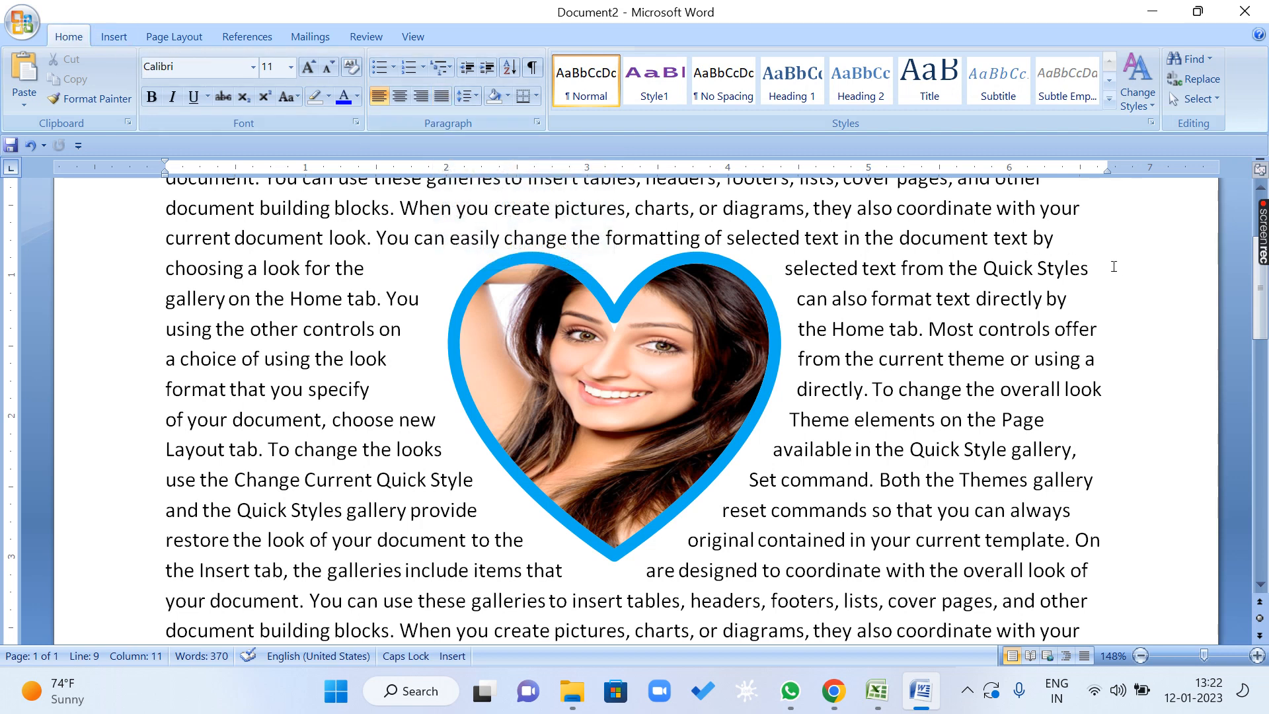
double_click(921, 333)
click(441, 96)
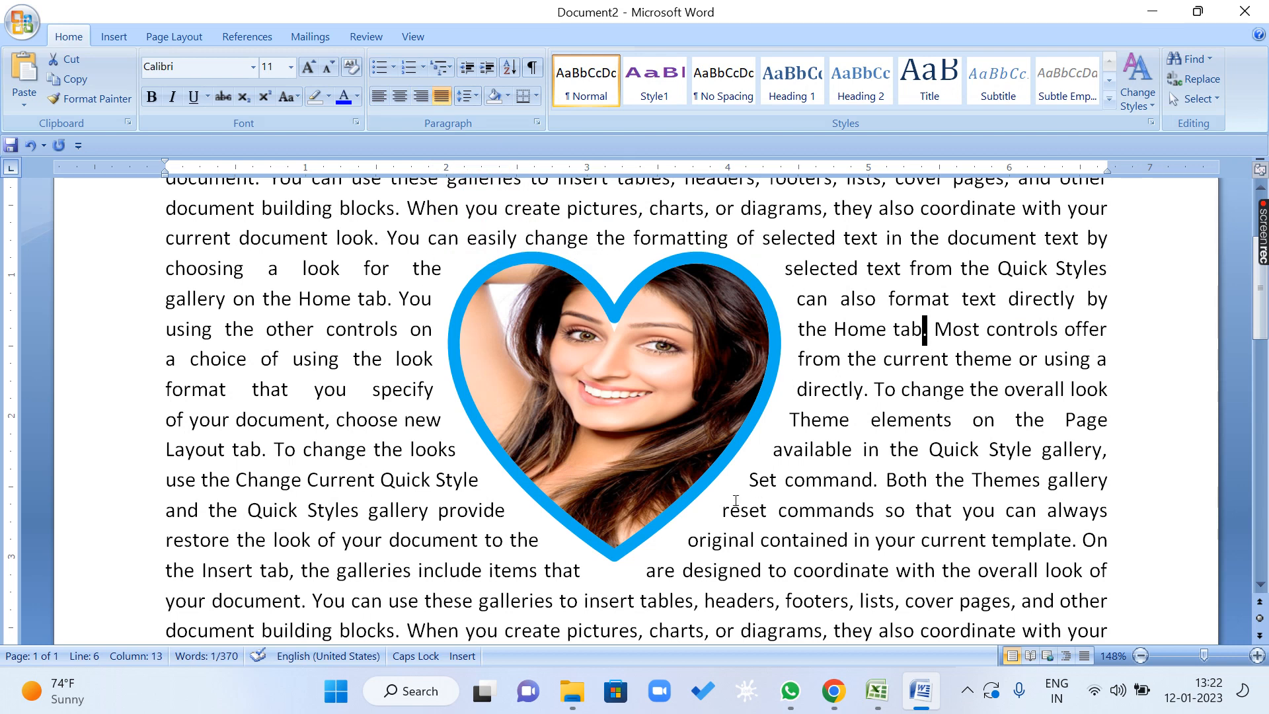
Set the heart picture's text wrapping to Behind Text.
double_click(558, 272)
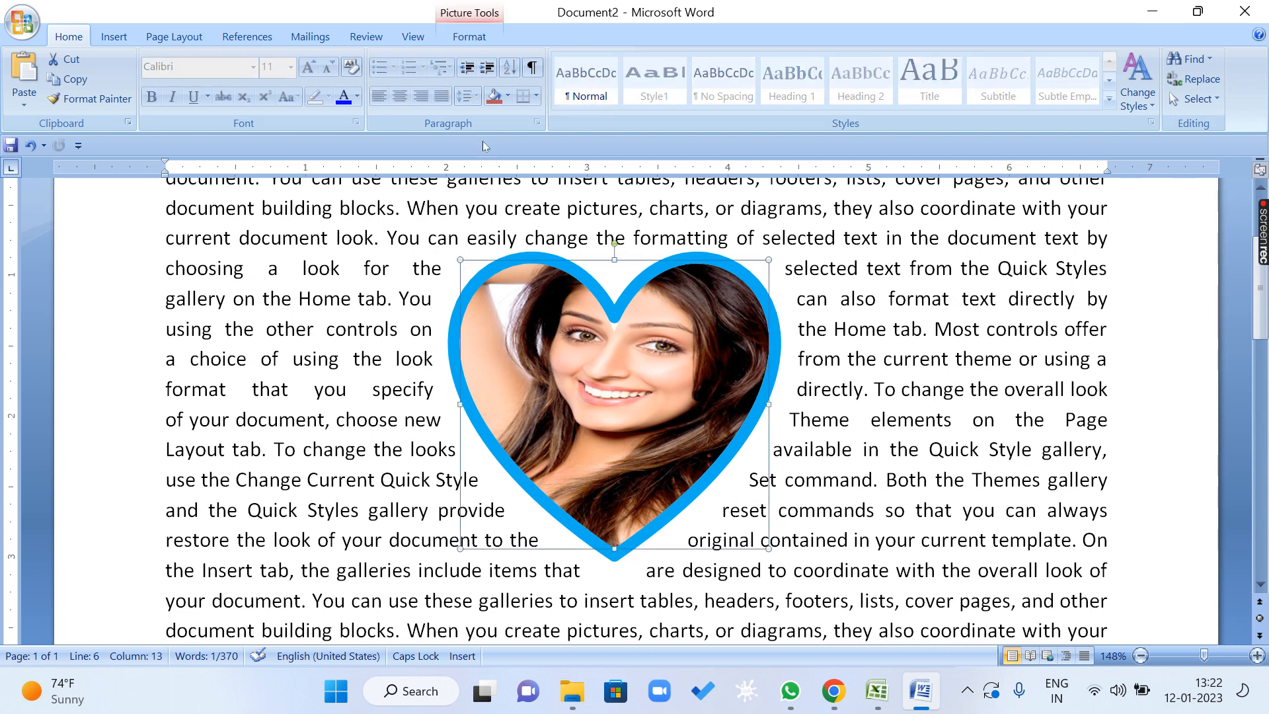
click(944, 98)
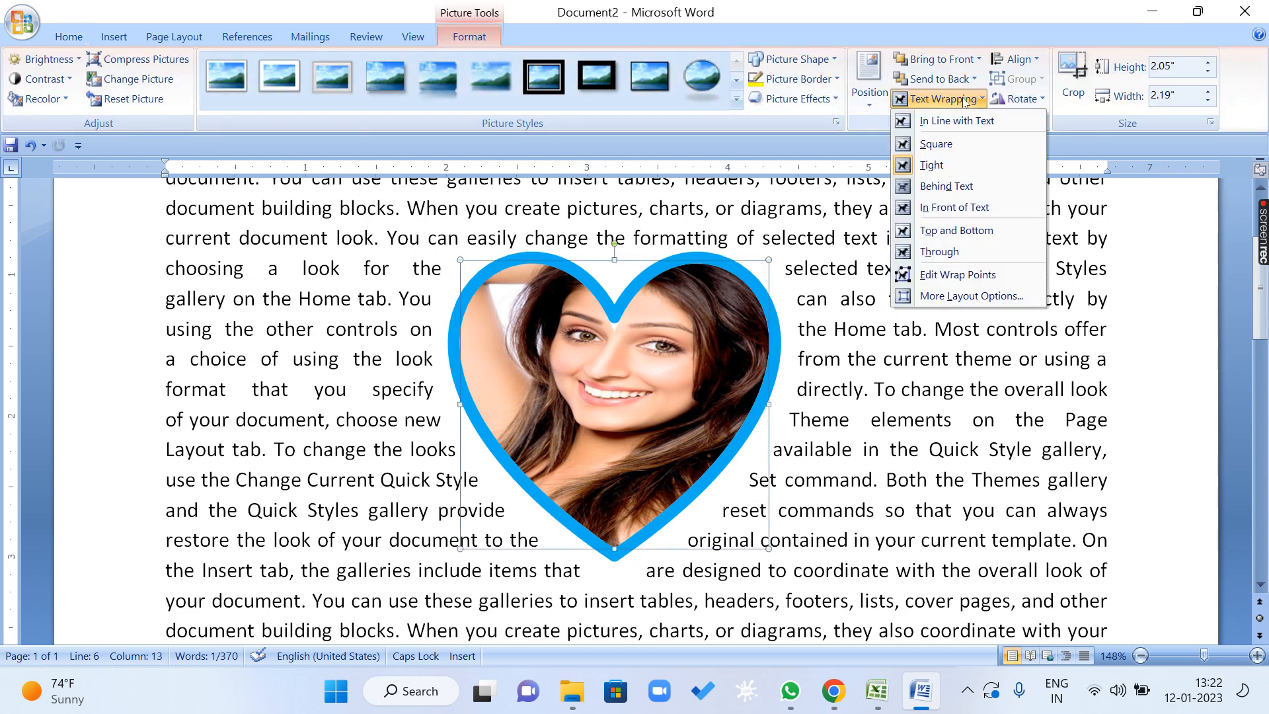
click(946, 186)
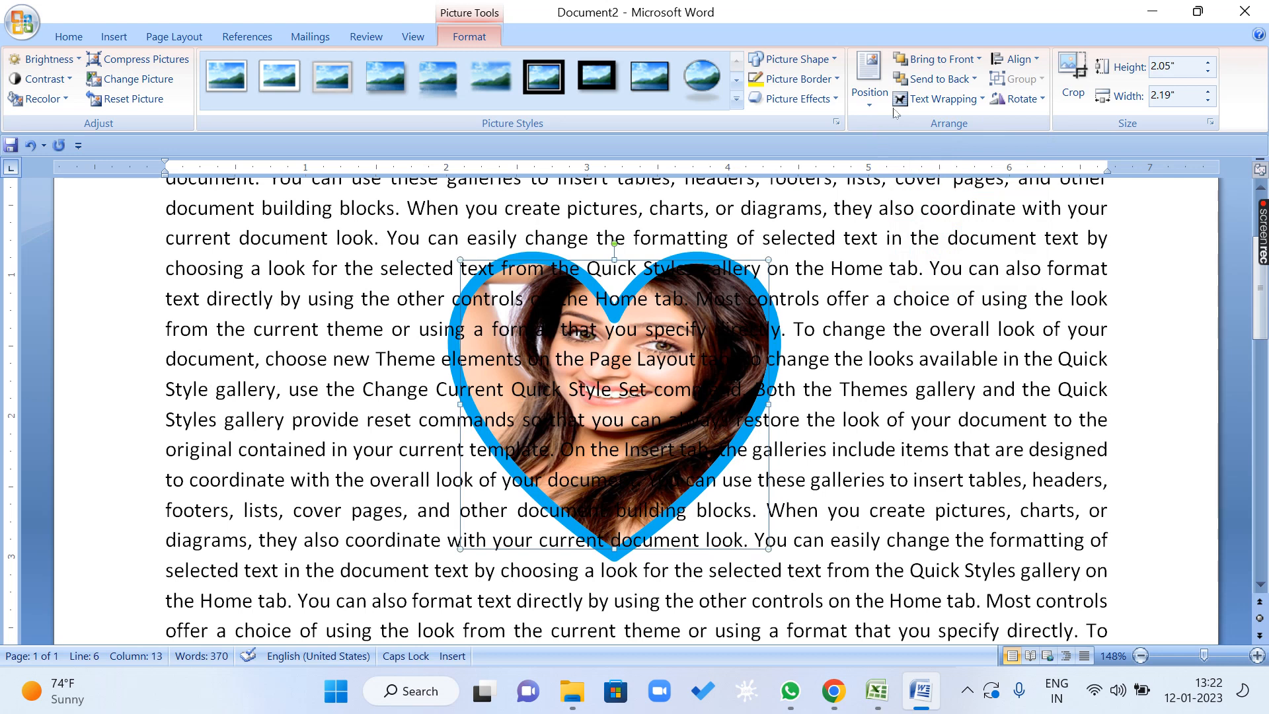
Change the heart picture's text wrapping to In Front of Text.
click(930, 98)
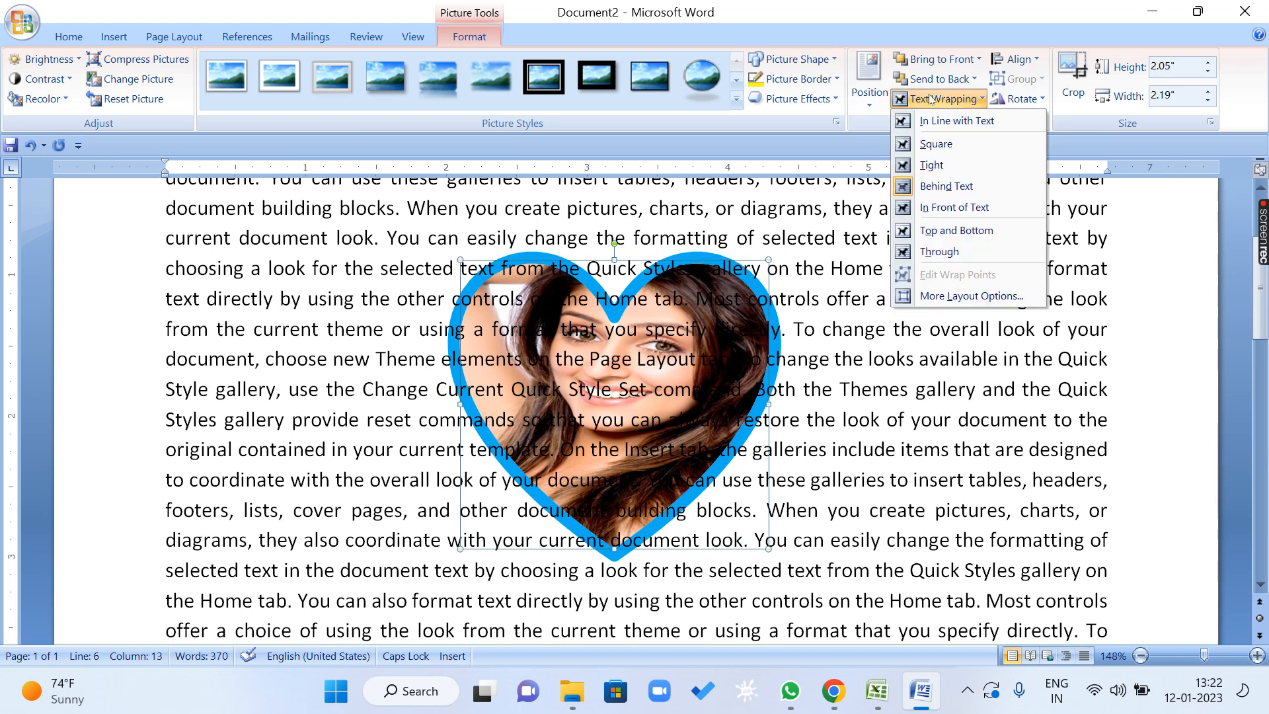
click(957, 209)
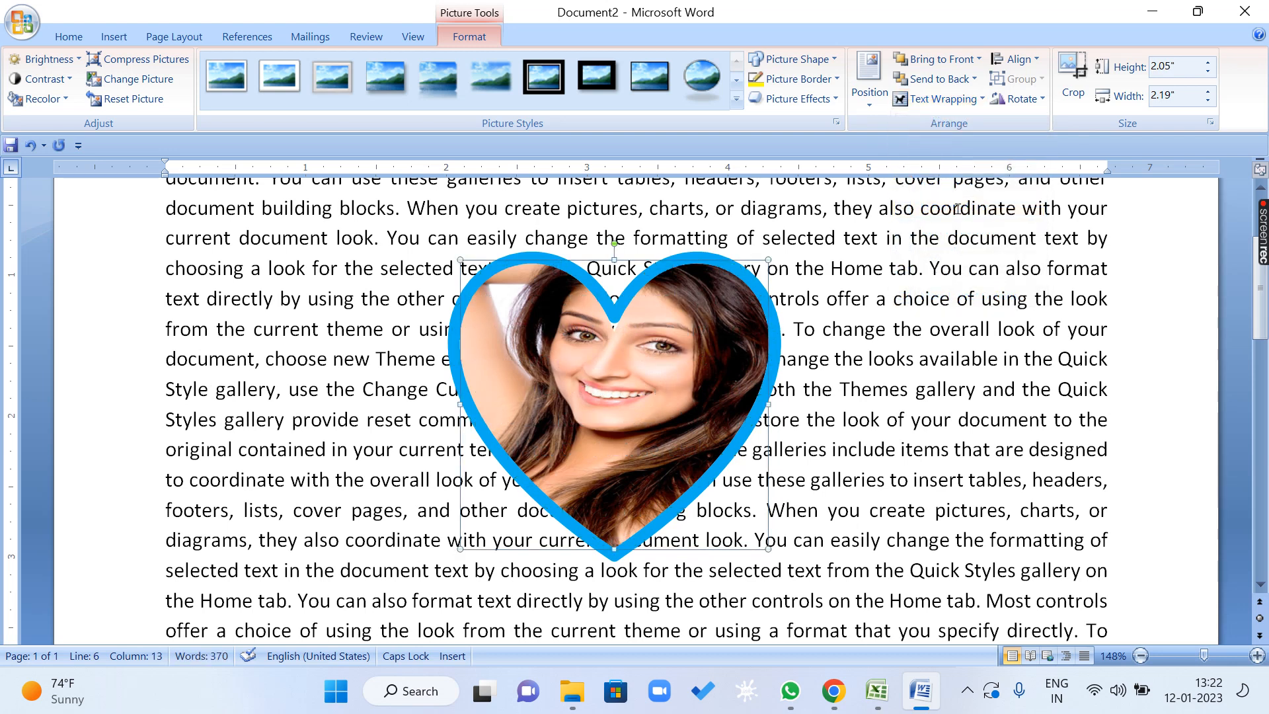
click(980, 60)
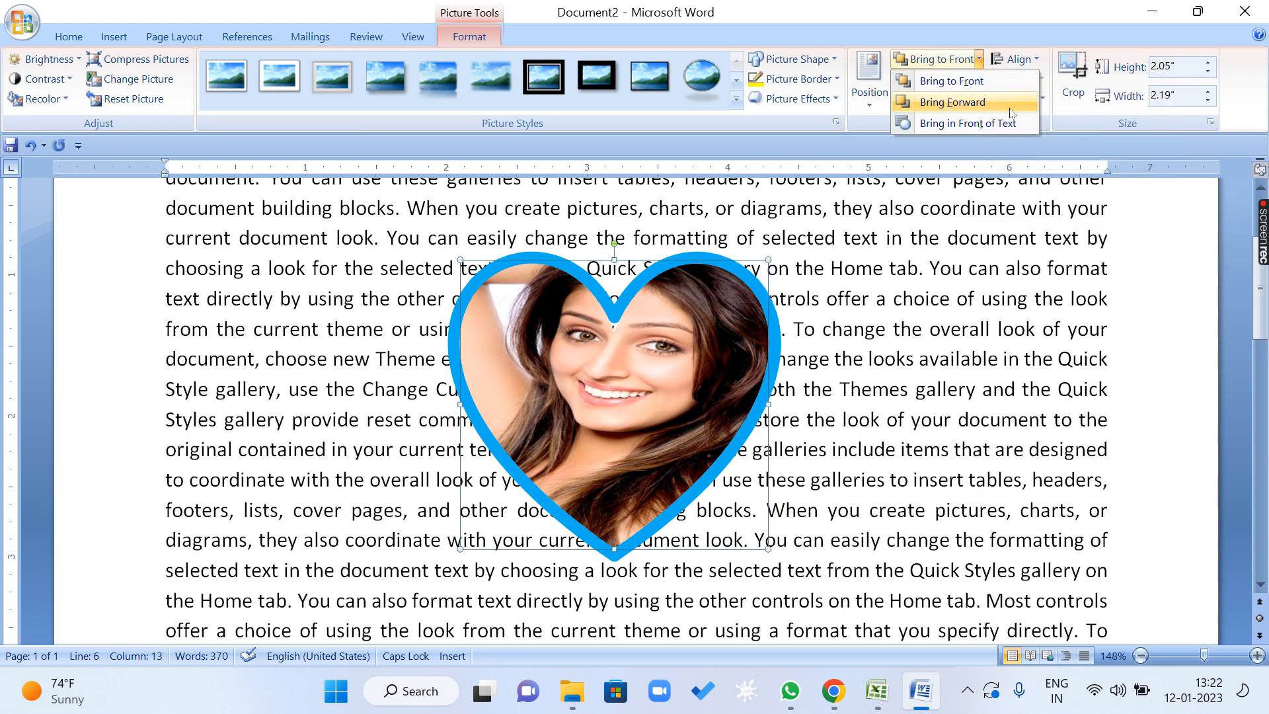
click(967, 4)
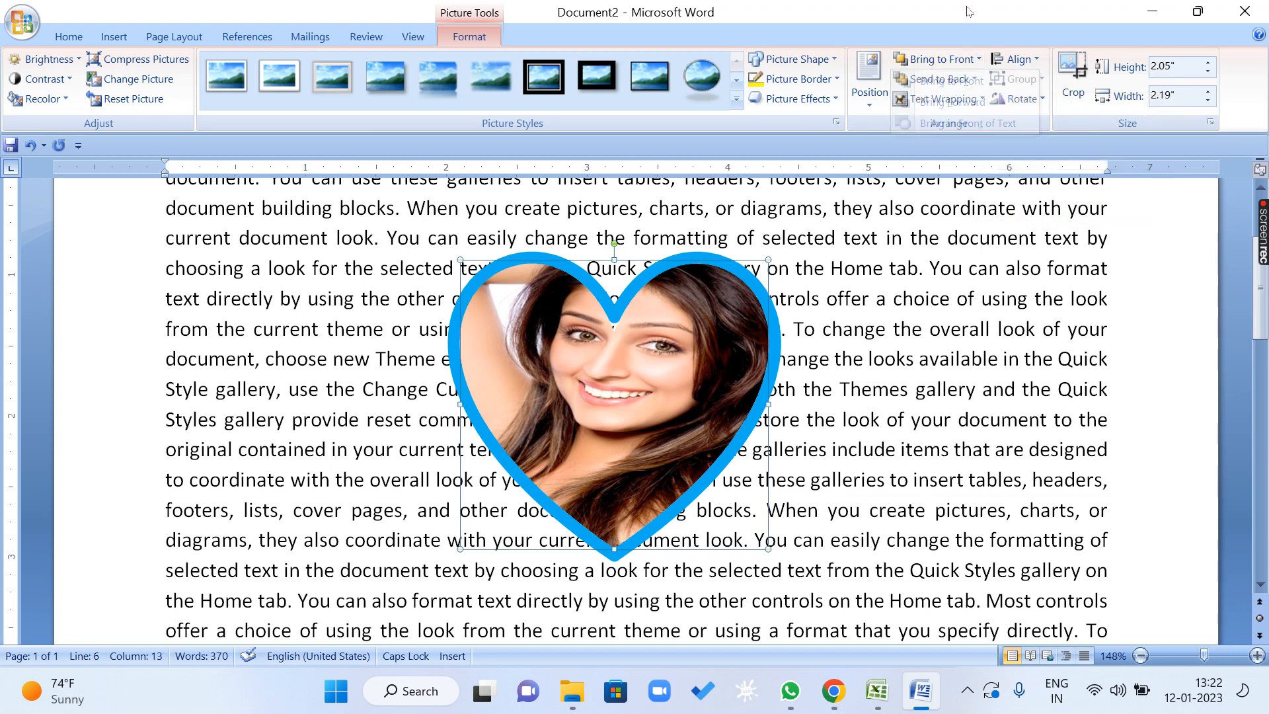
Use the layering commands to send the heart behind the text and bring it back in front of the text.
click(975, 82)
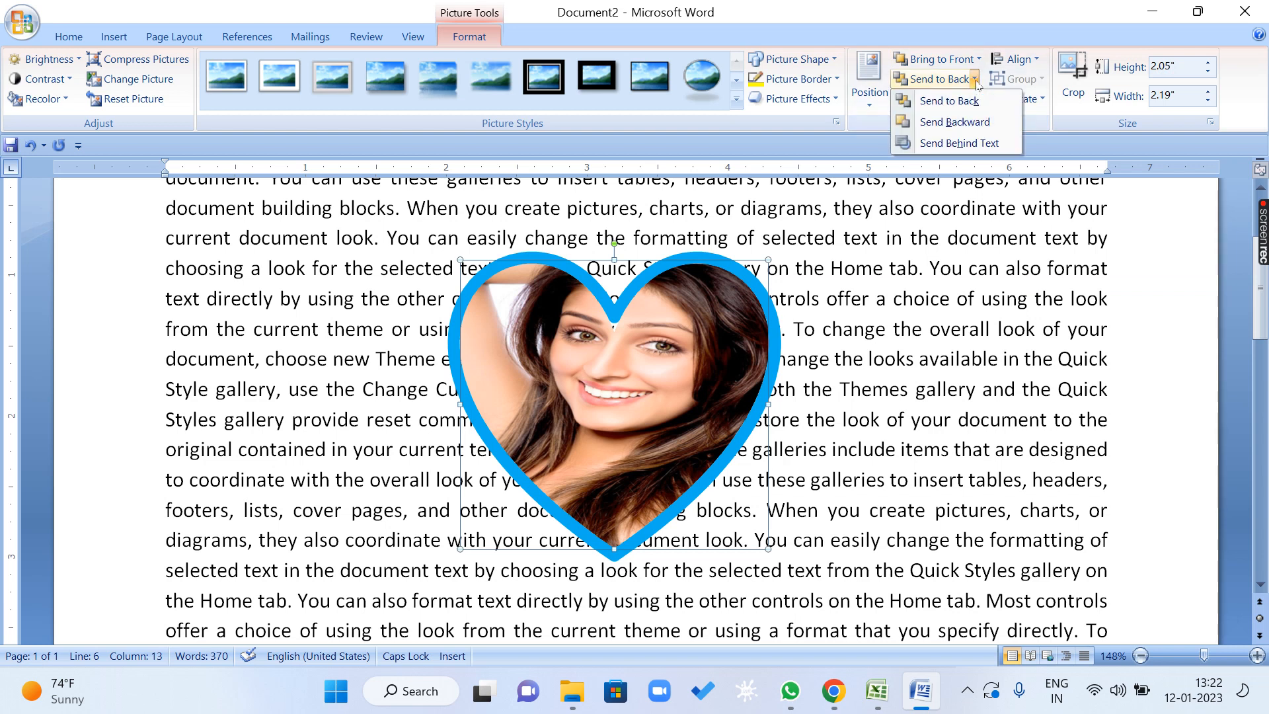
click(975, 144)
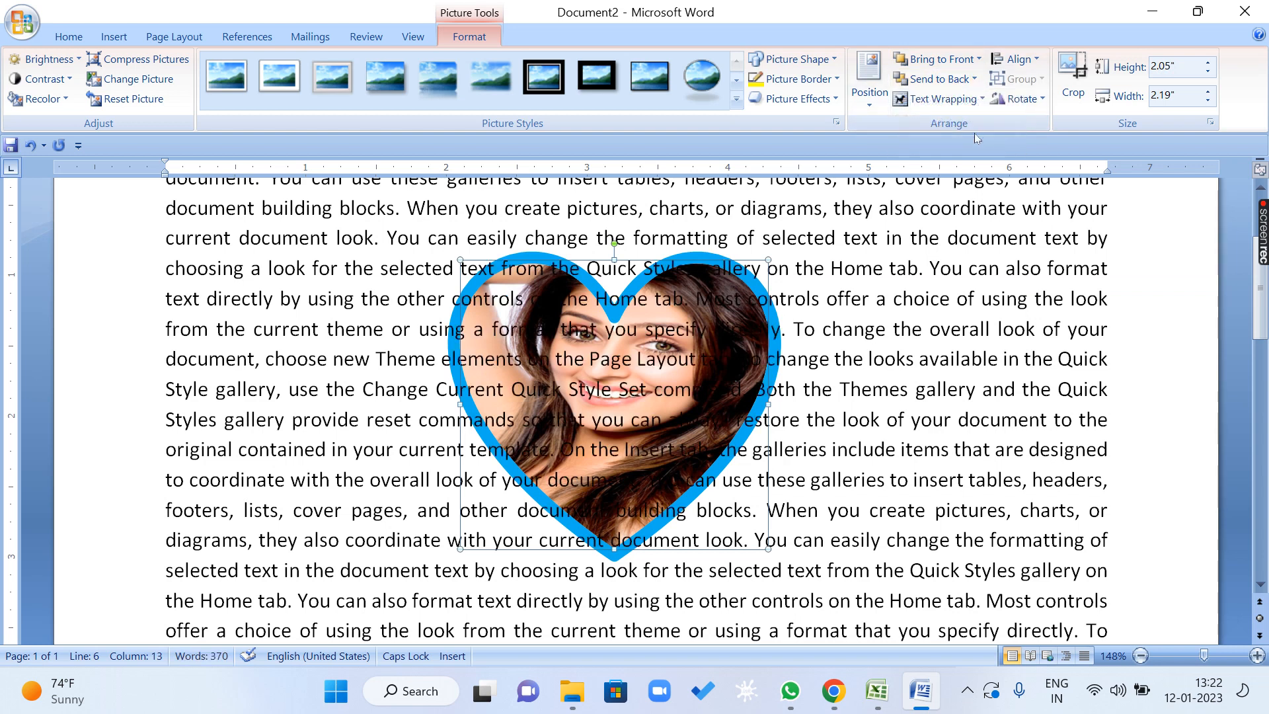
click(978, 58)
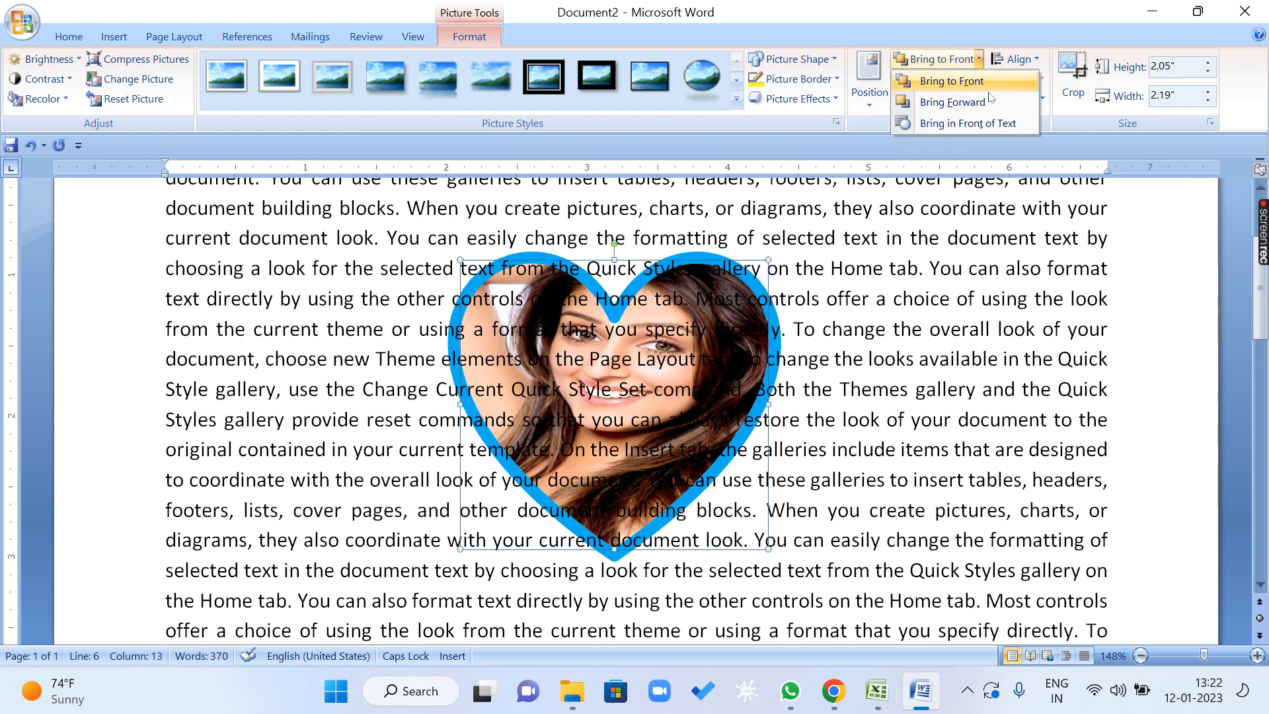
click(1000, 126)
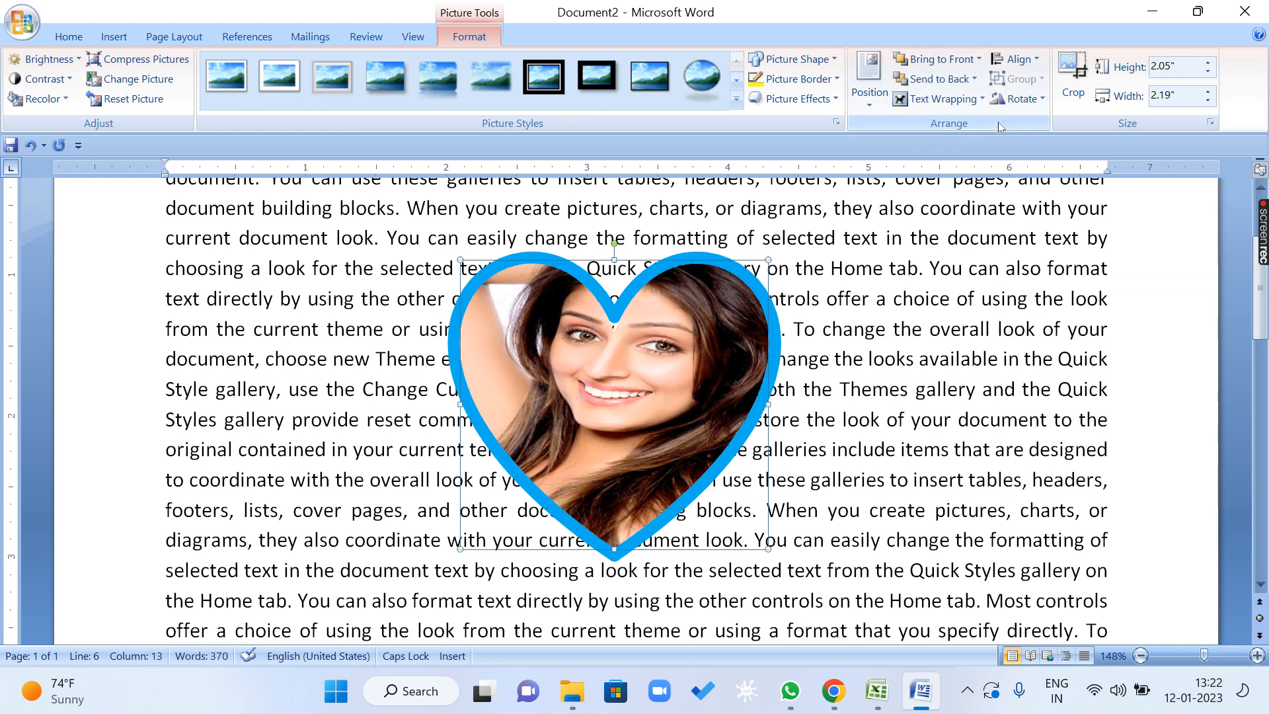
Reapply In Front of Text wrapping to the heart, and bring it in front of the text with the layering command.
click(942, 99)
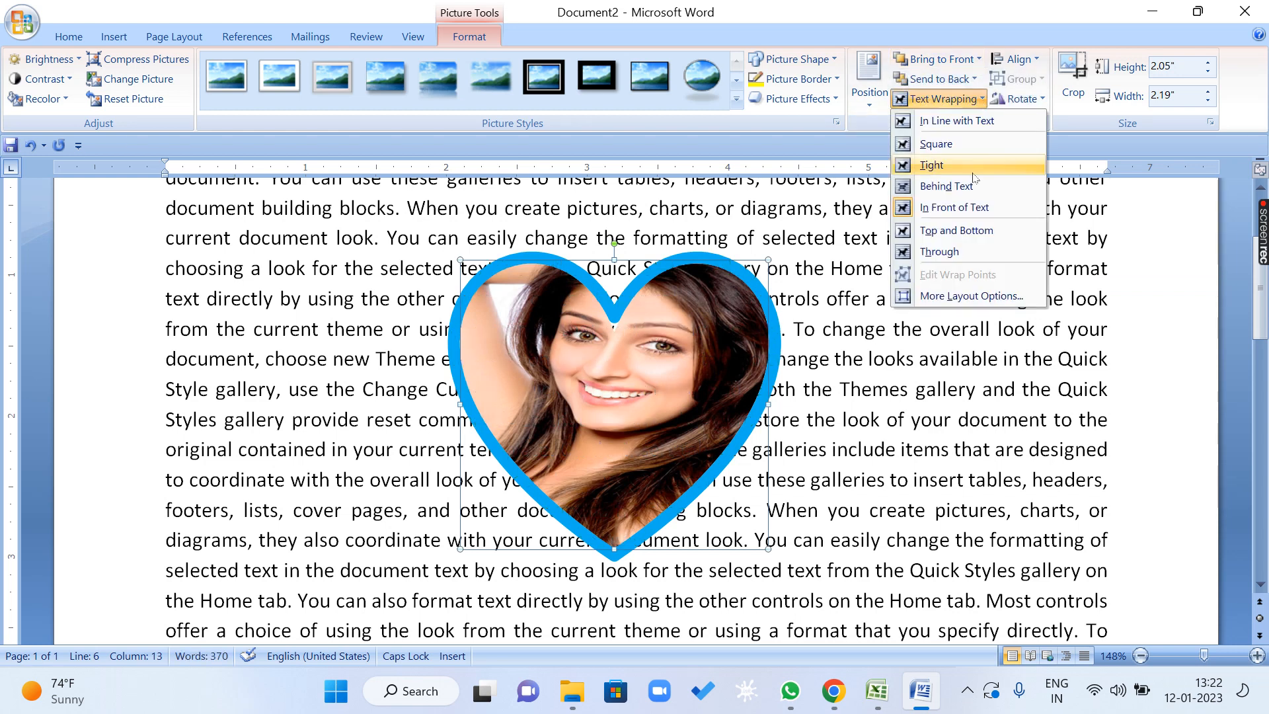
click(954, 207)
click(978, 59)
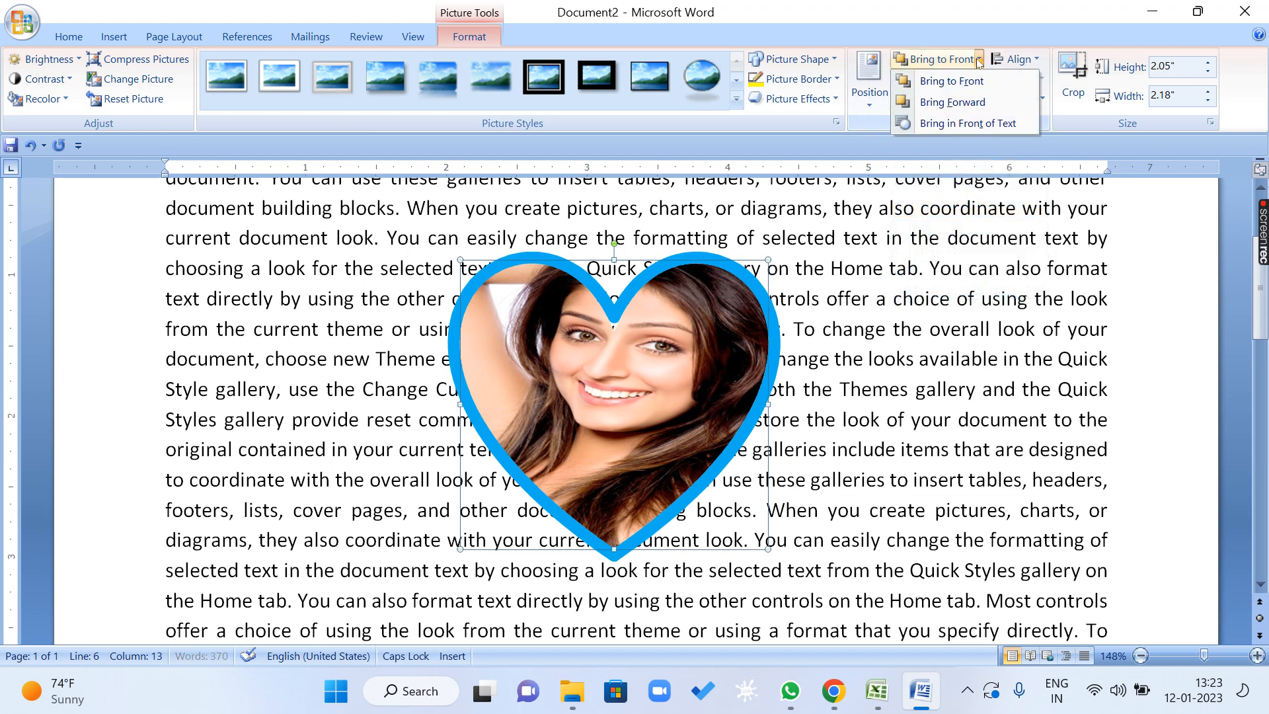
click(982, 124)
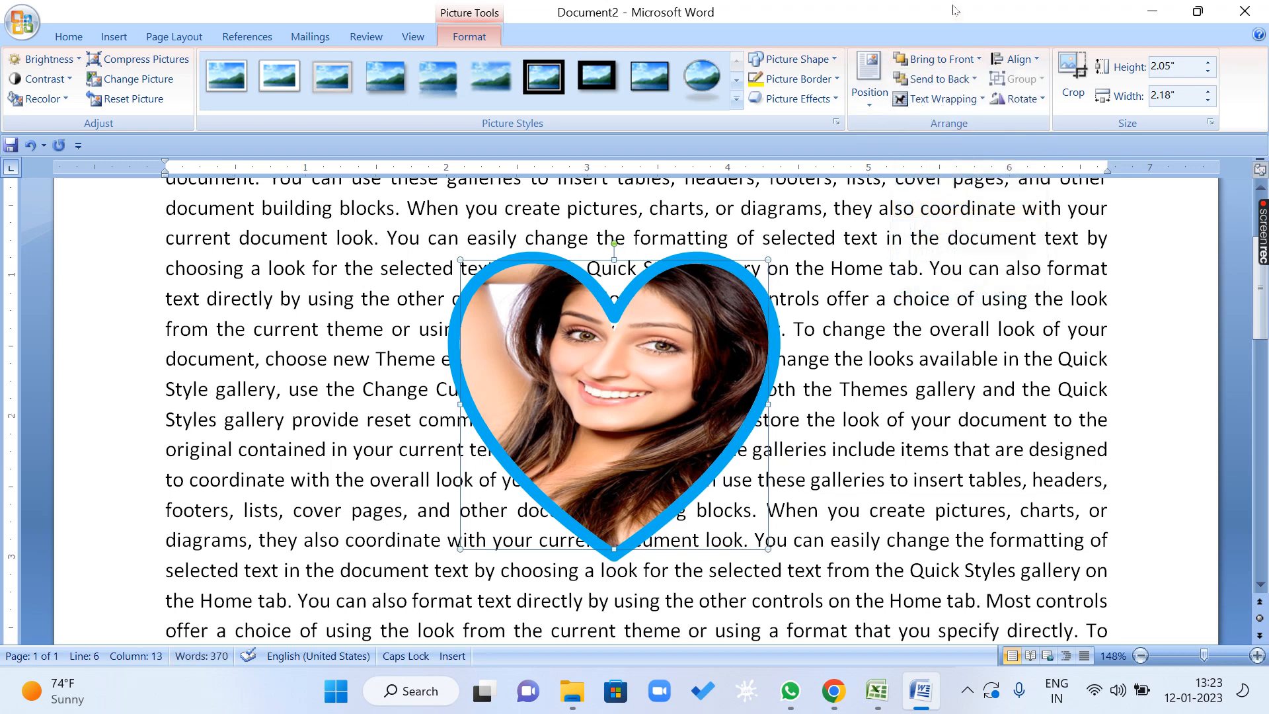
Switch the heart's text wrapping to Behind Text and back to In Front of Text.
click(983, 99)
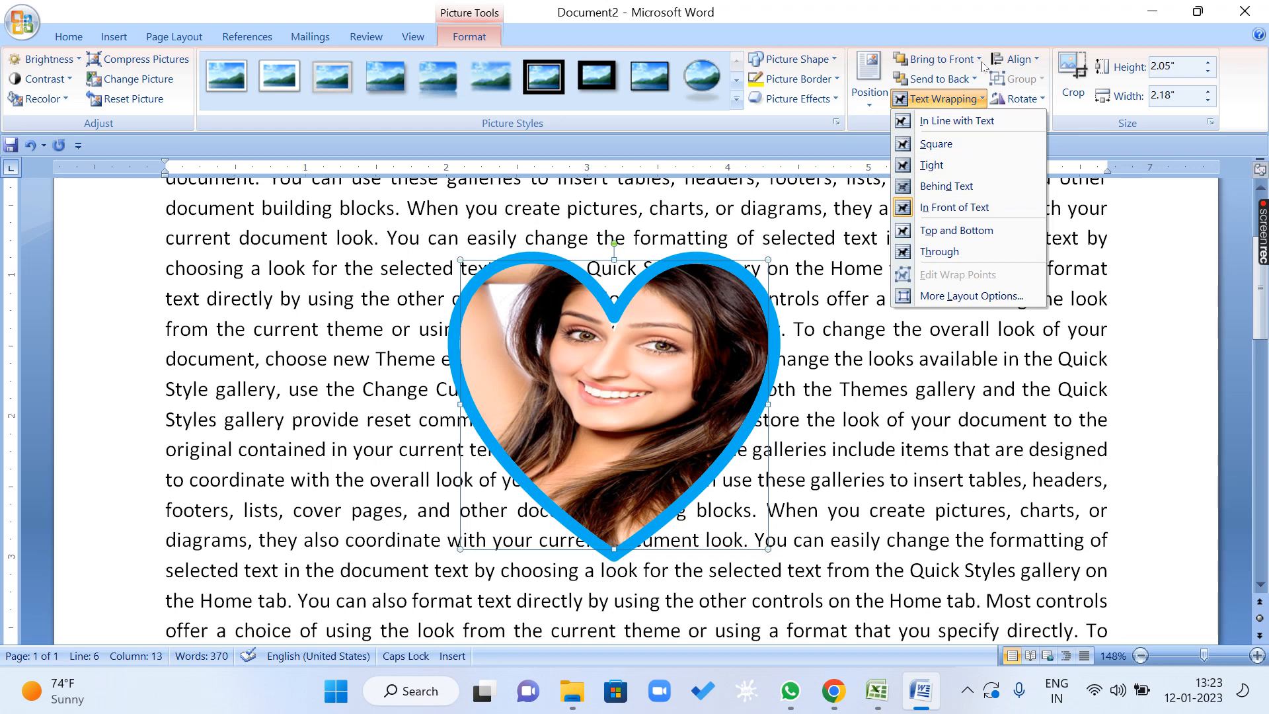
click(974, 191)
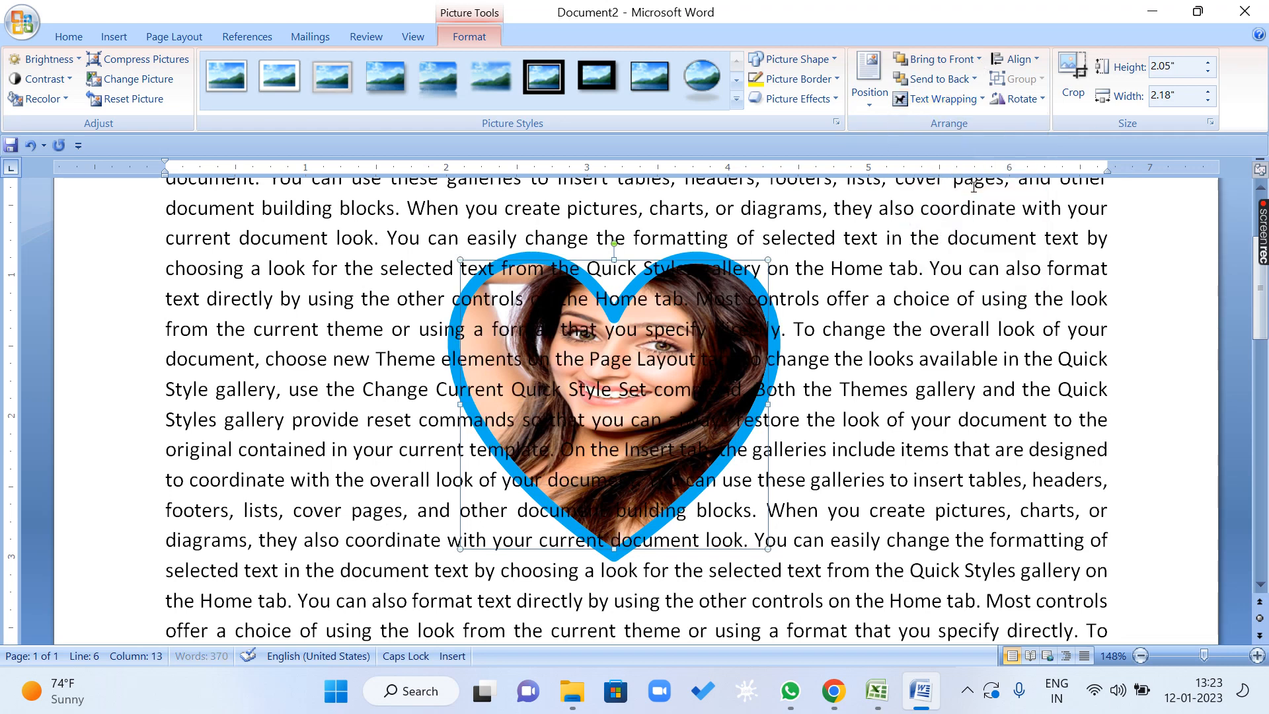
click(985, 100)
click(987, 204)
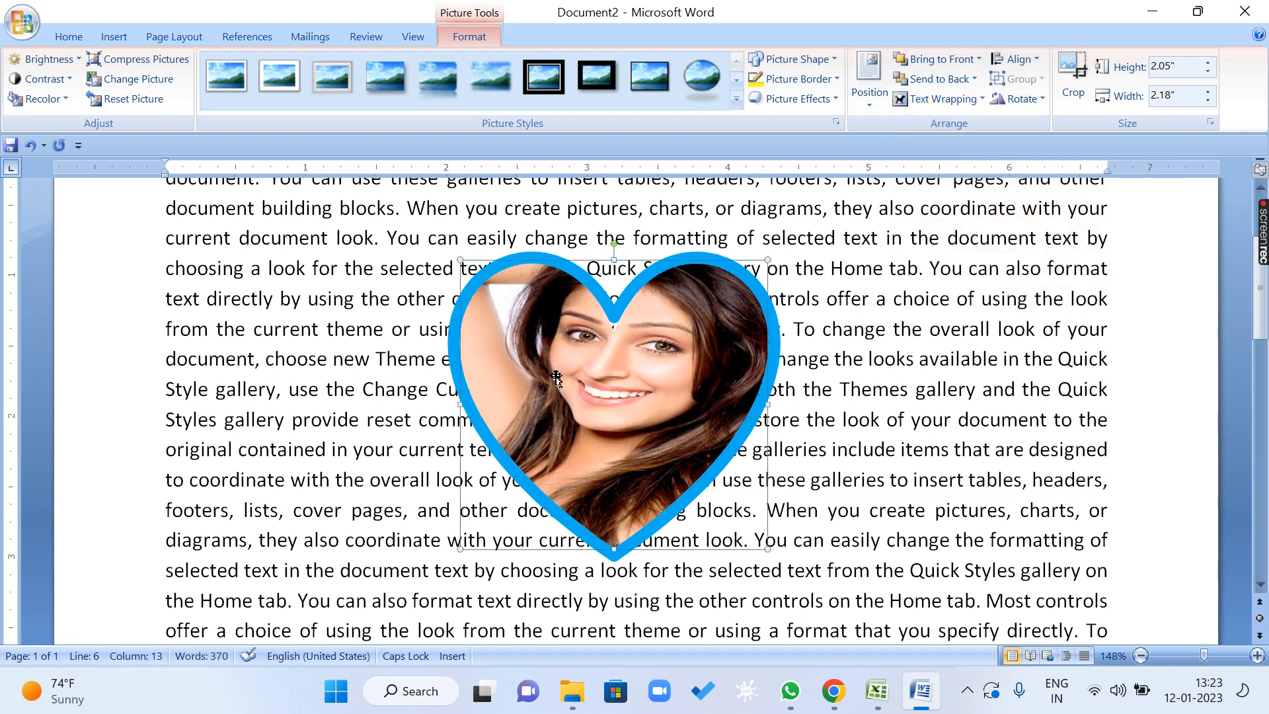
Try to move the heart below the text by applying Send Backward four times.
click(974, 79)
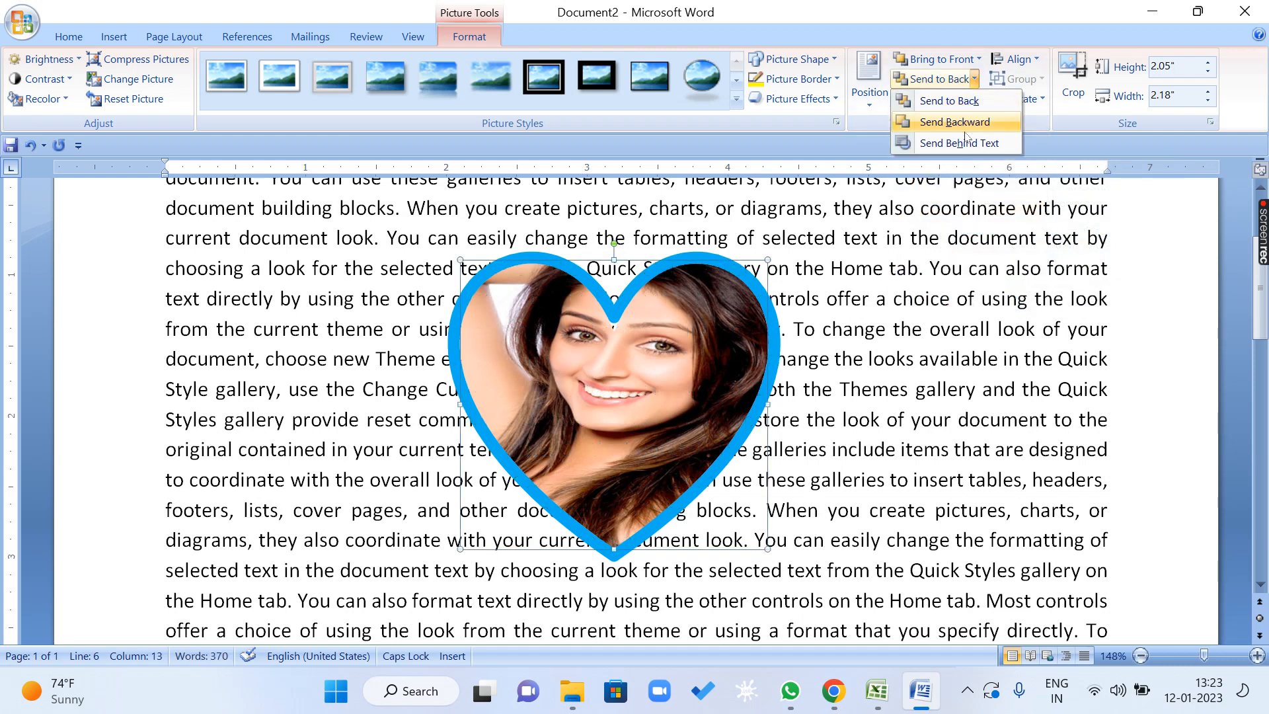
click(965, 127)
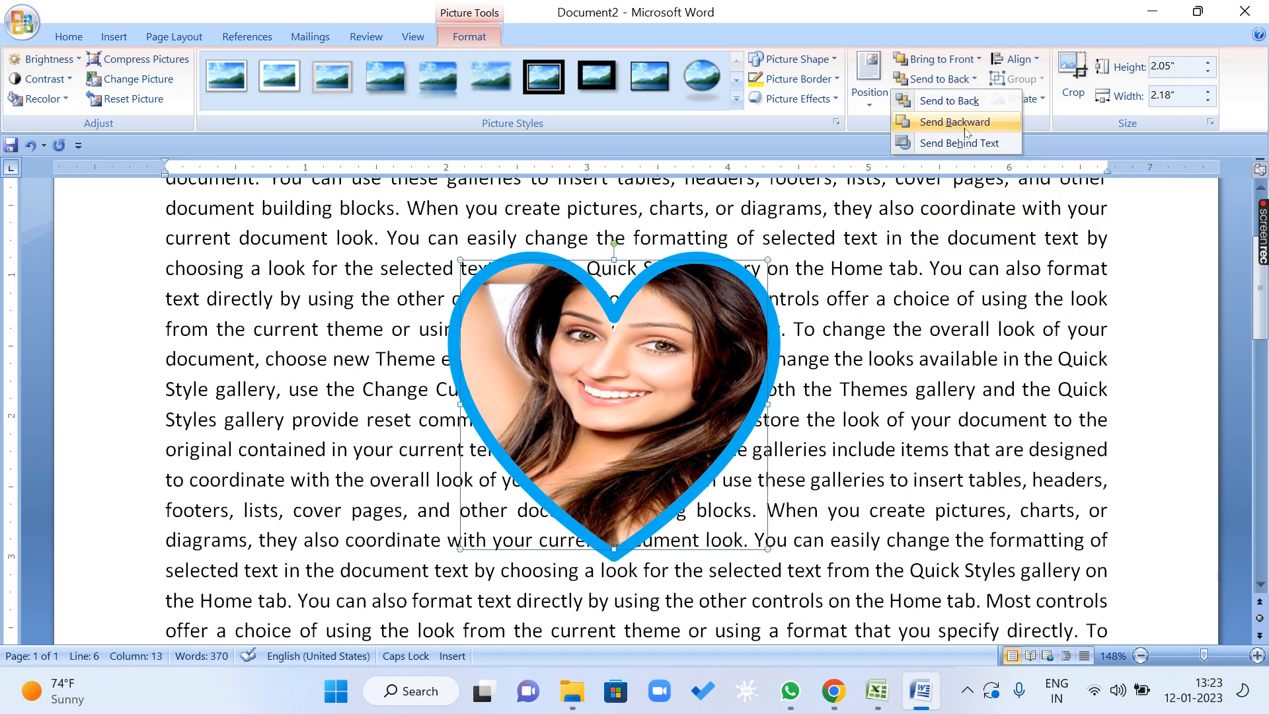
click(974, 78)
click(972, 121)
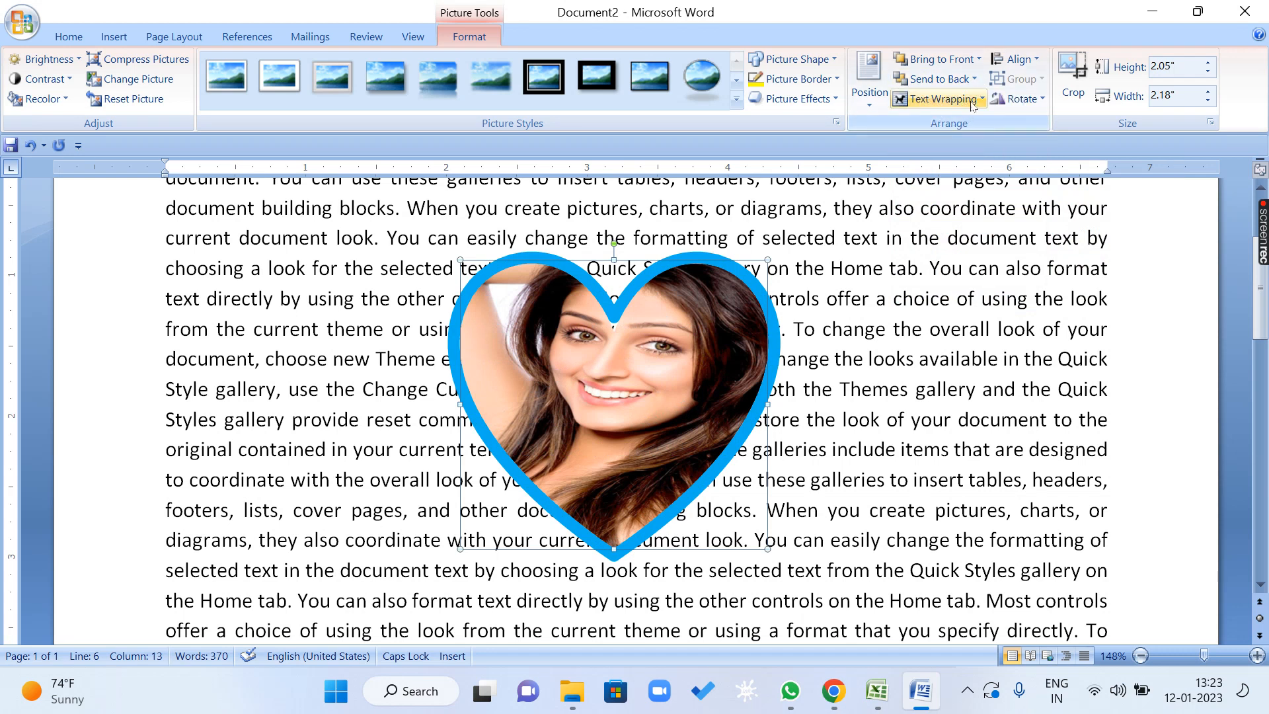
click(974, 78)
click(967, 123)
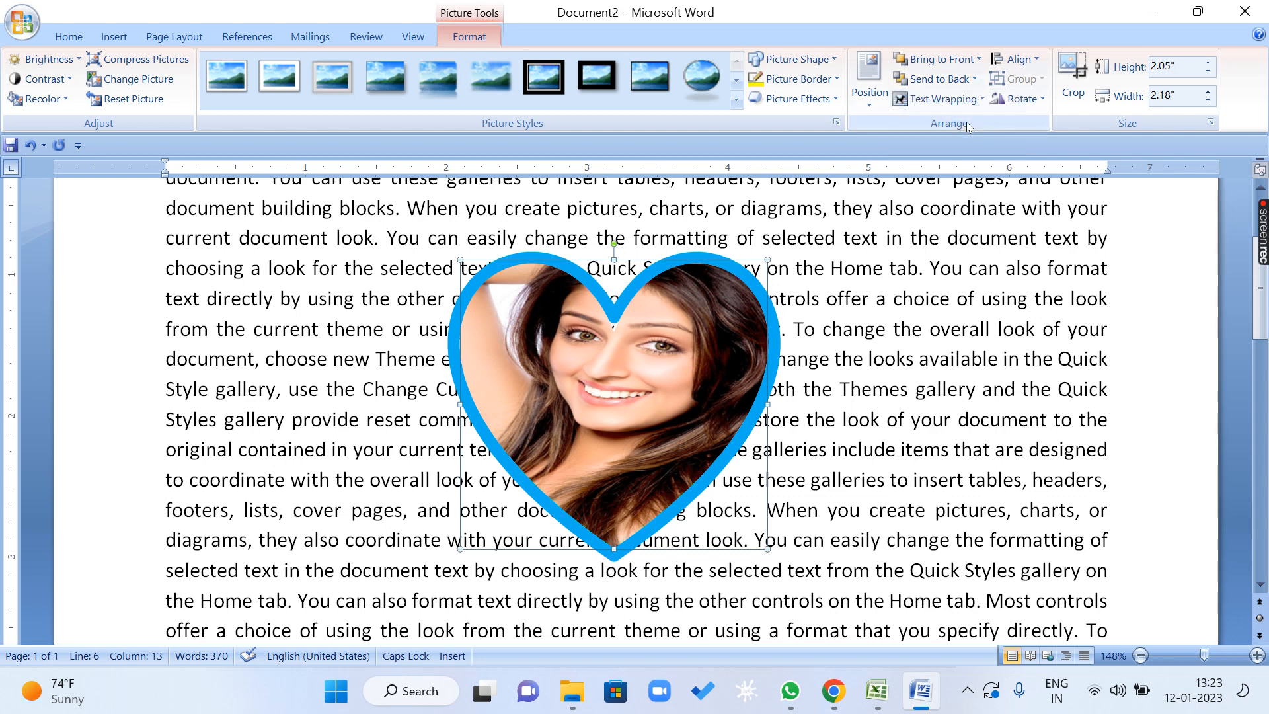
click(974, 78)
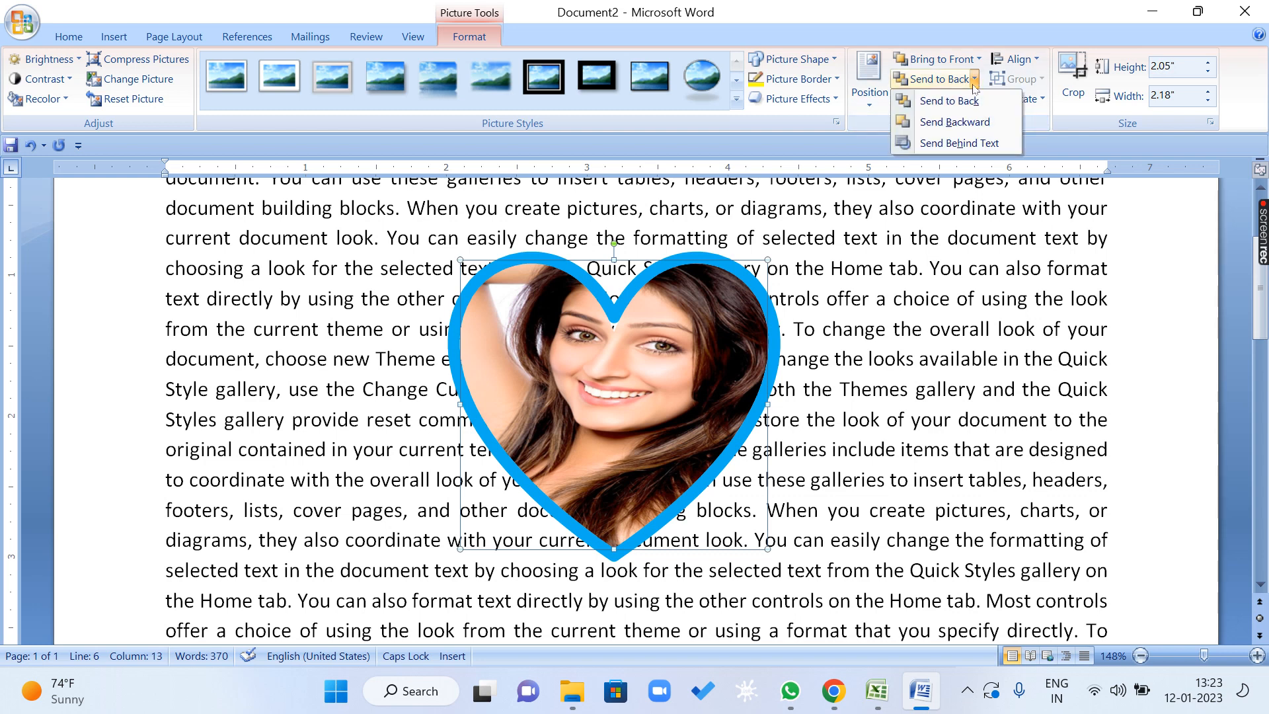
click(971, 122)
Place the heart behind the paragraph with Send Behind Text.
click(975, 82)
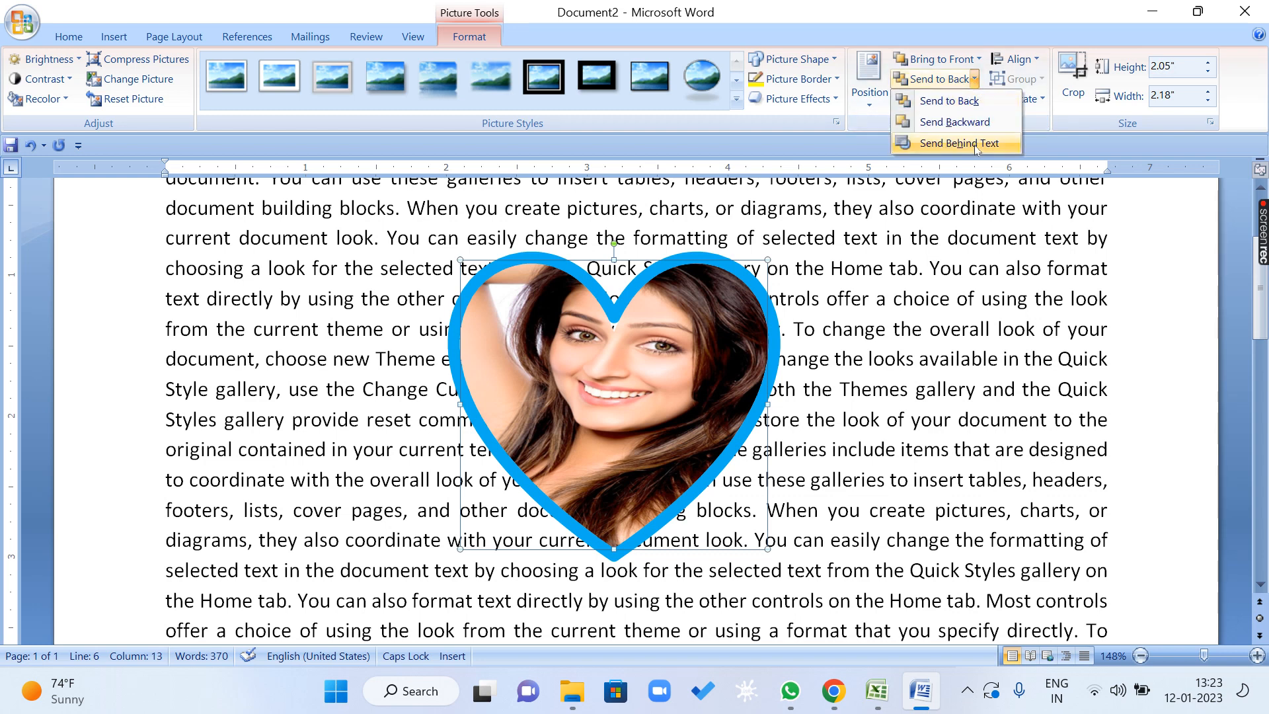
click(976, 145)
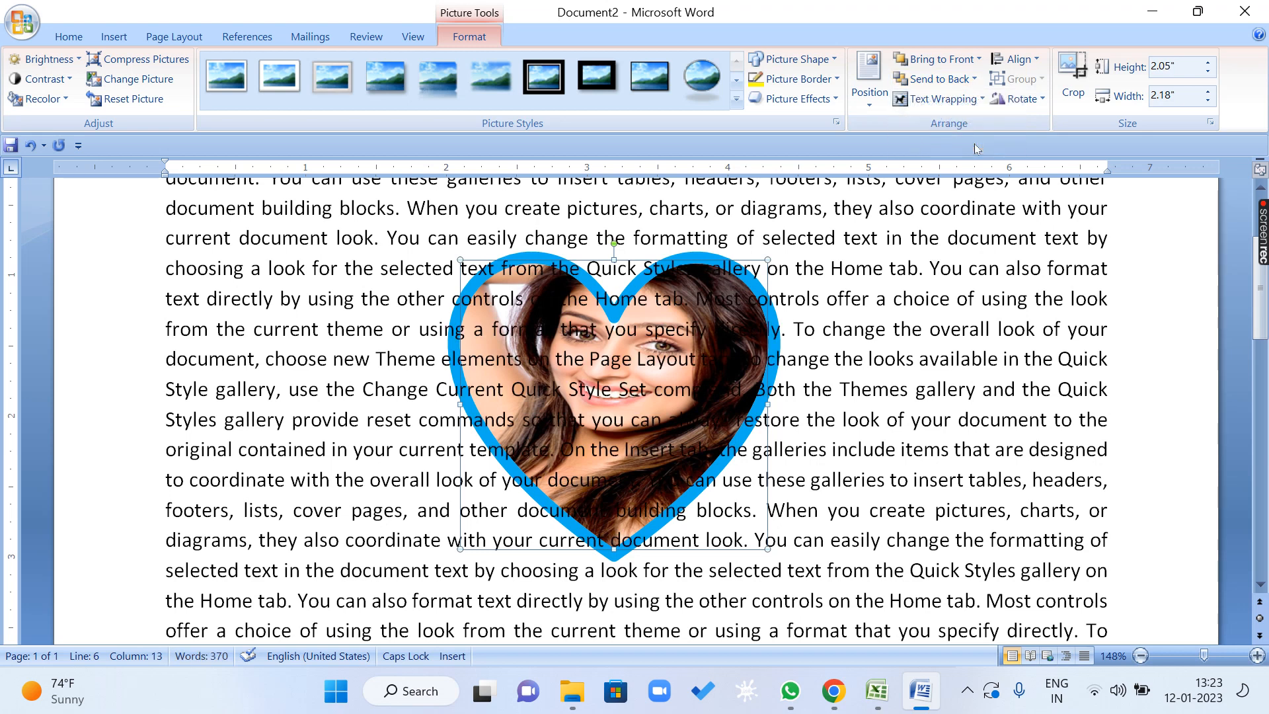
click(979, 99)
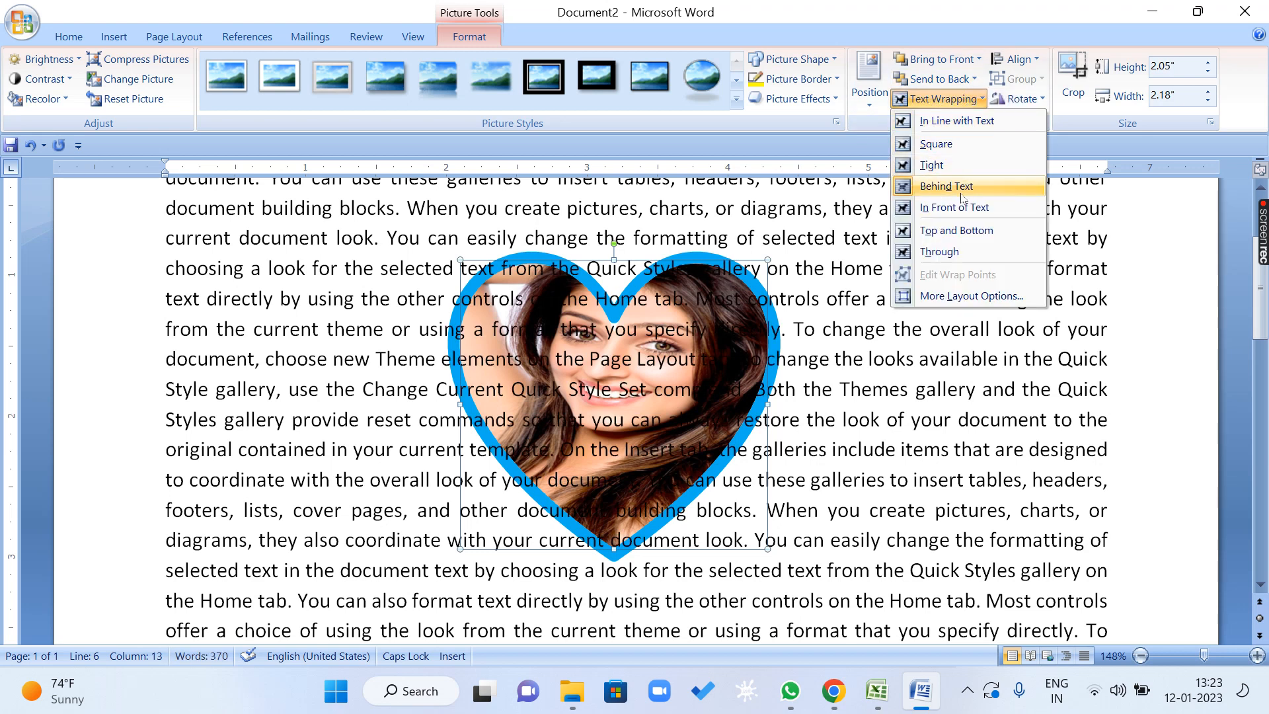
click(915, 337)
Try to pick the heart through the overlapping text, selecting stretches of the paragraph across and around it.
drag(907, 268, 918, 268)
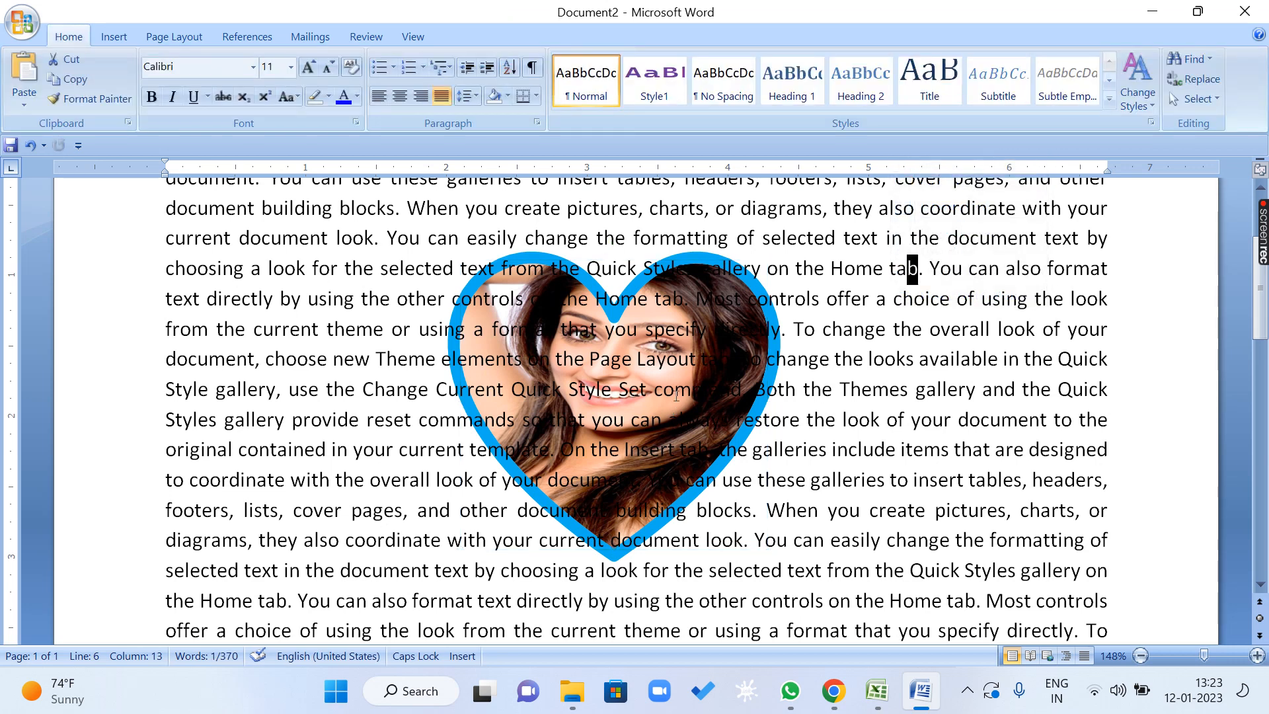
click(818, 386)
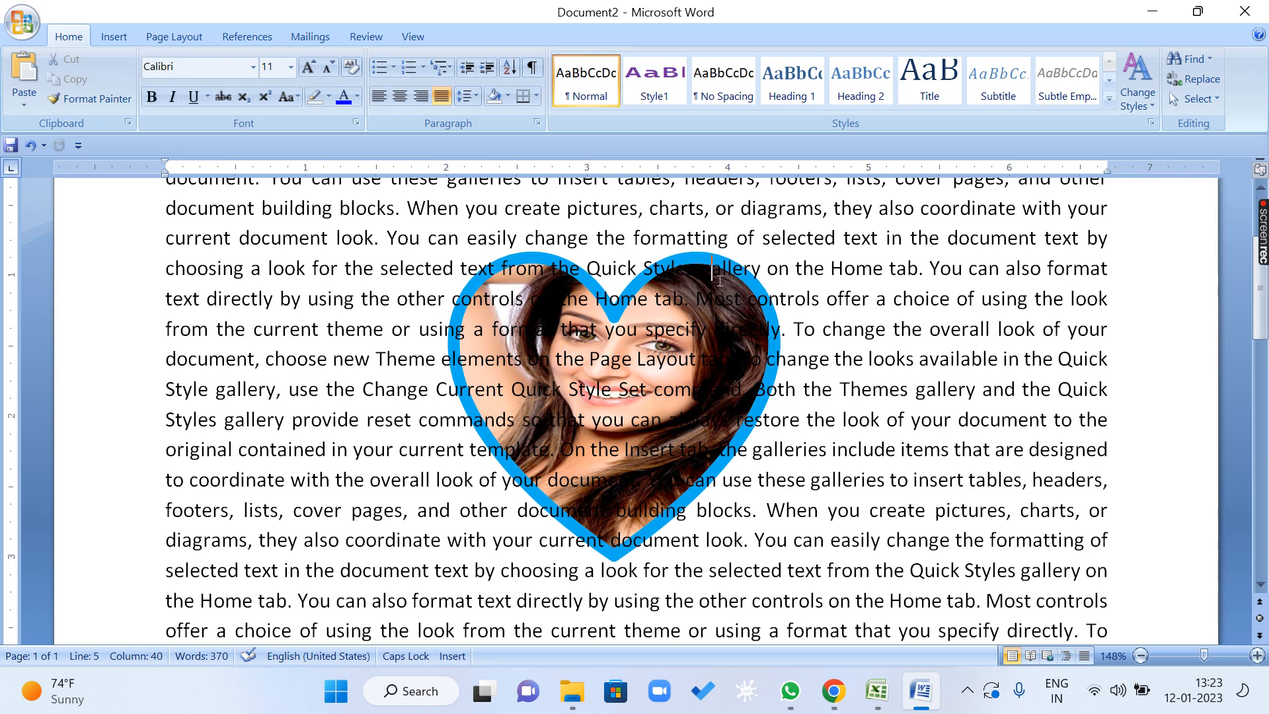
click(590, 449)
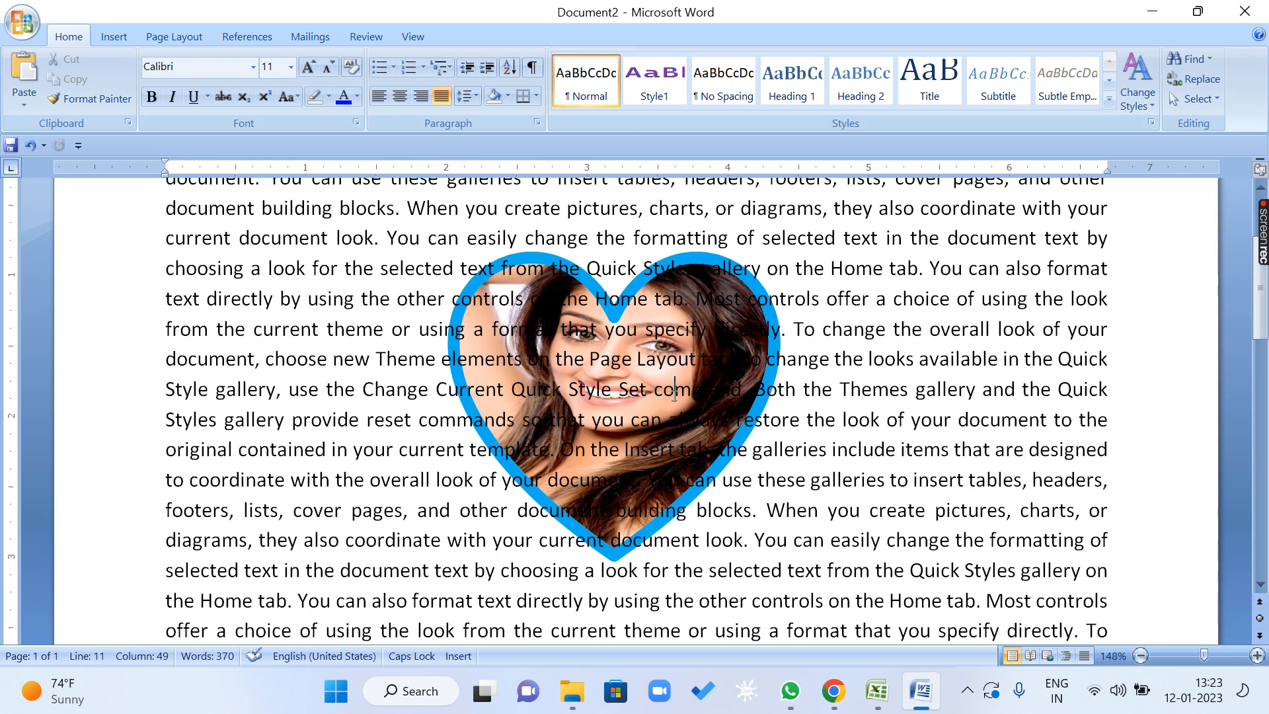
drag(747, 299, 716, 285)
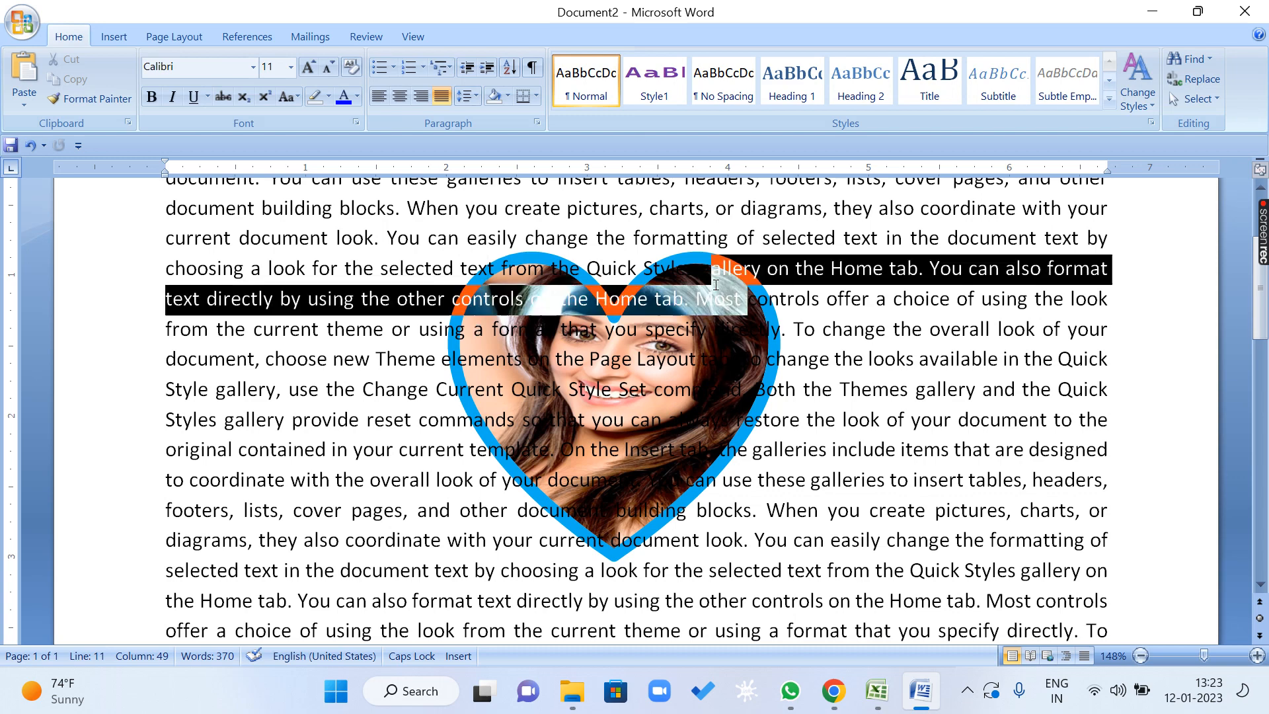
drag(760, 419, 660, 444)
drag(363, 238, 761, 574)
click(814, 420)
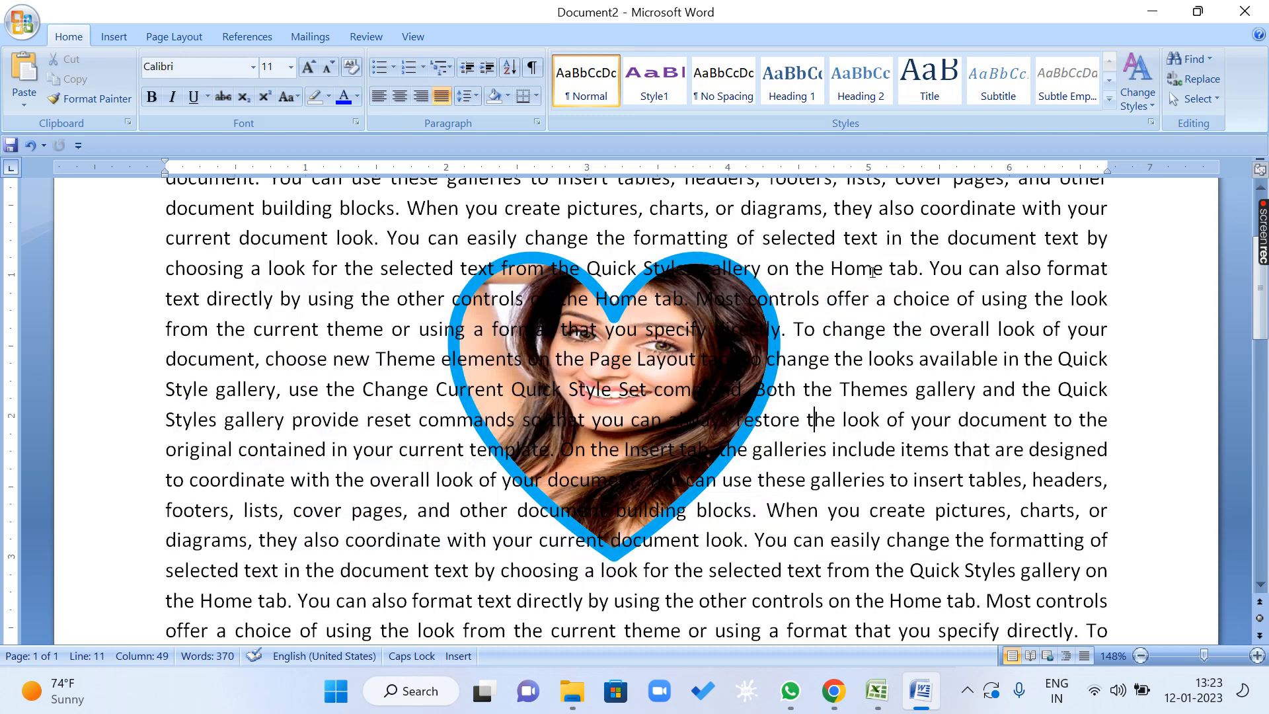
drag(872, 271, 499, 572)
click(426, 208)
drag(426, 208, 744, 572)
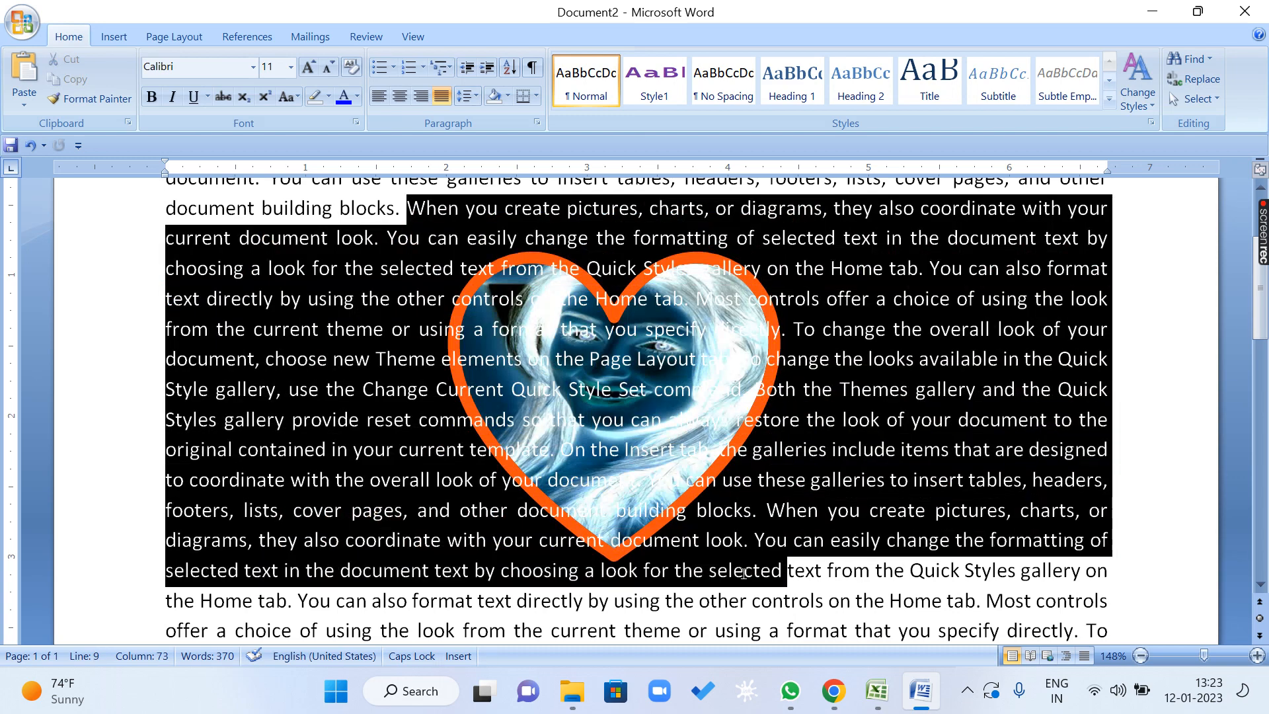
click(793, 428)
drag(884, 628, 353, 240)
click(814, 350)
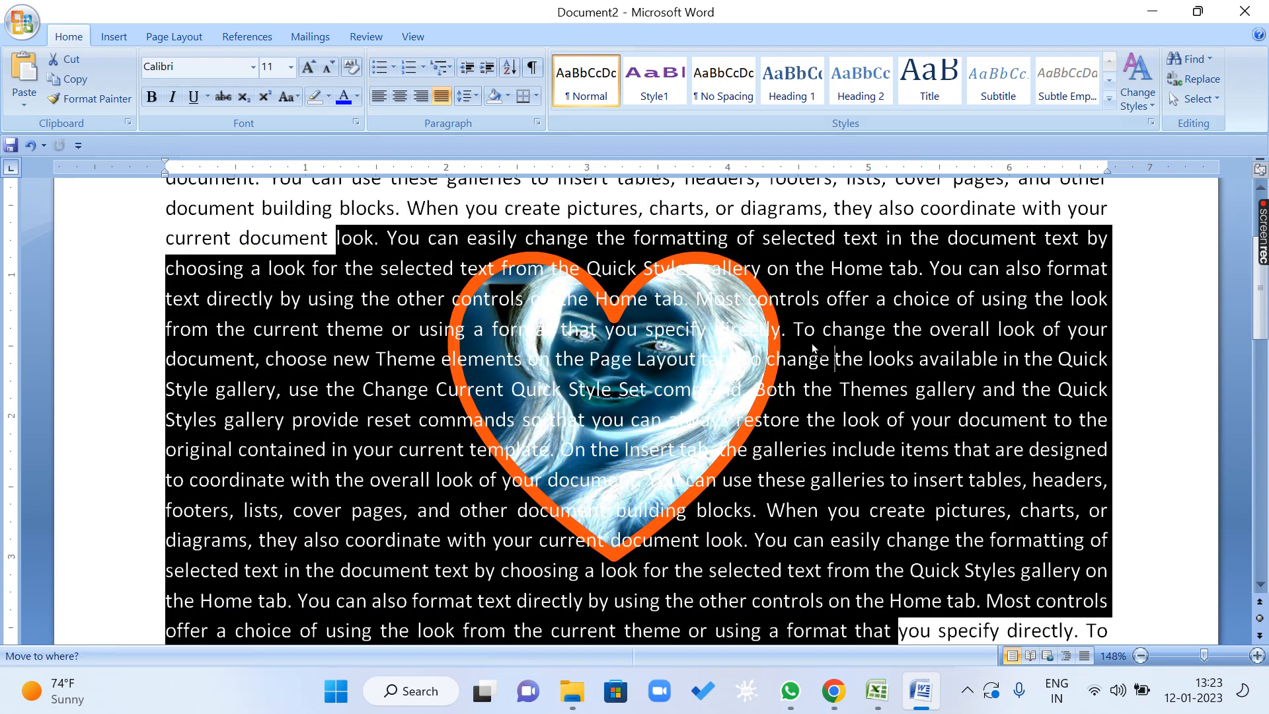
drag(814, 350, 794, 330)
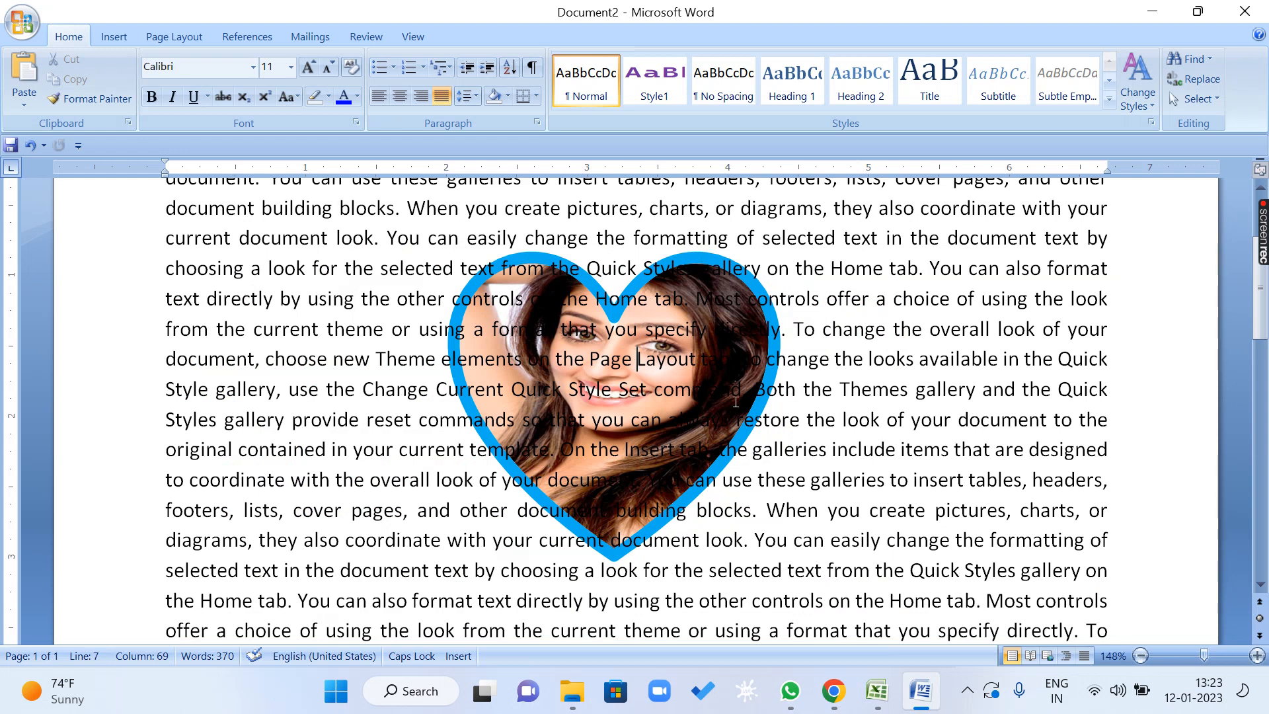
Insert three blank lines before "text directly by using the other controls" and select the heart through the gap.
click(553, 318)
click(164, 302)
key(Return)
key(Return)
key(Return)
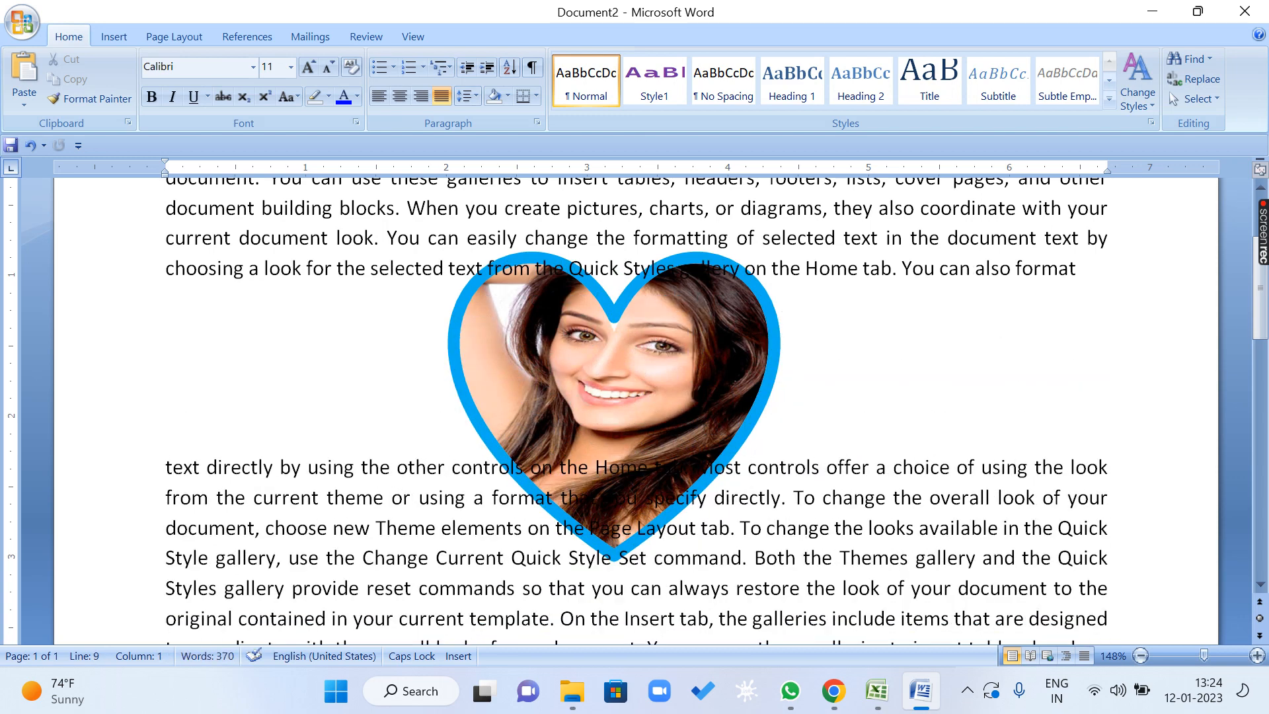
click(642, 350)
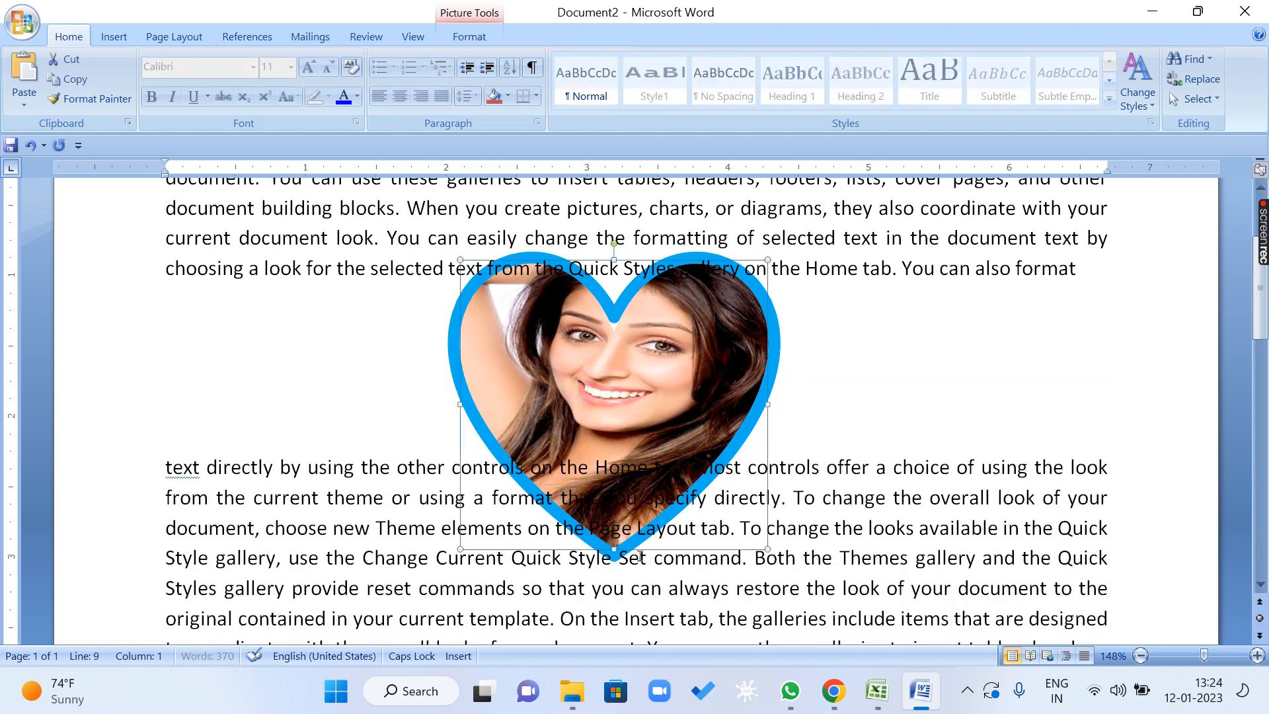
Delete the three blank lines before "text directly by using the other controls" so the paragraph closes up.
click(155, 471)
key(BackSpace)
key(BackSpace)
key(BackSpace)
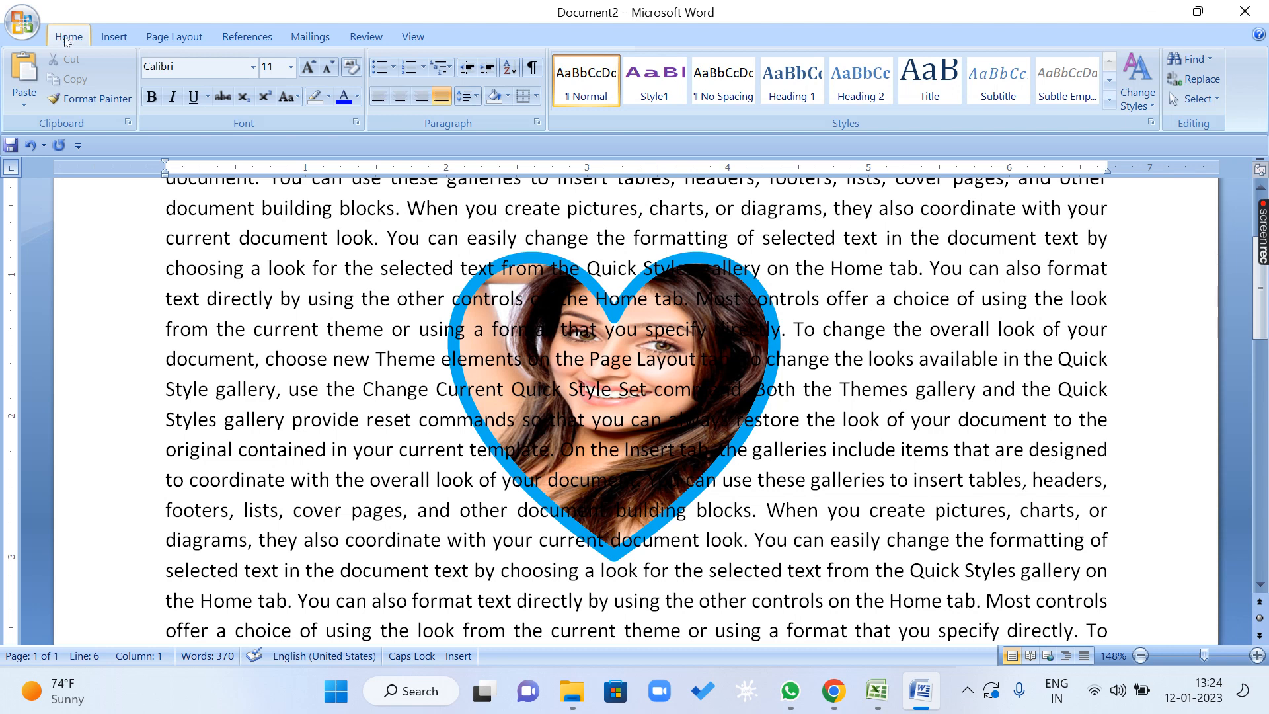
Activate Select Objects and select the heart picture lying behind the paragraph.
click(1193, 99)
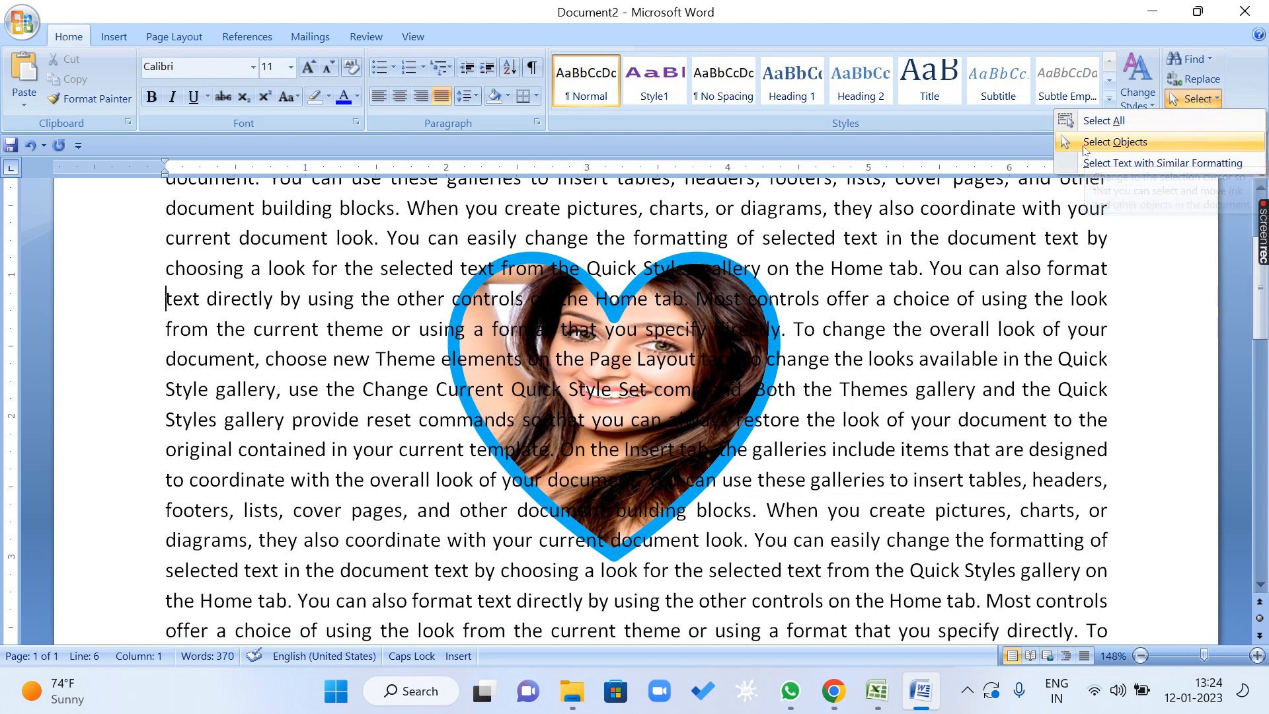
click(1155, 142)
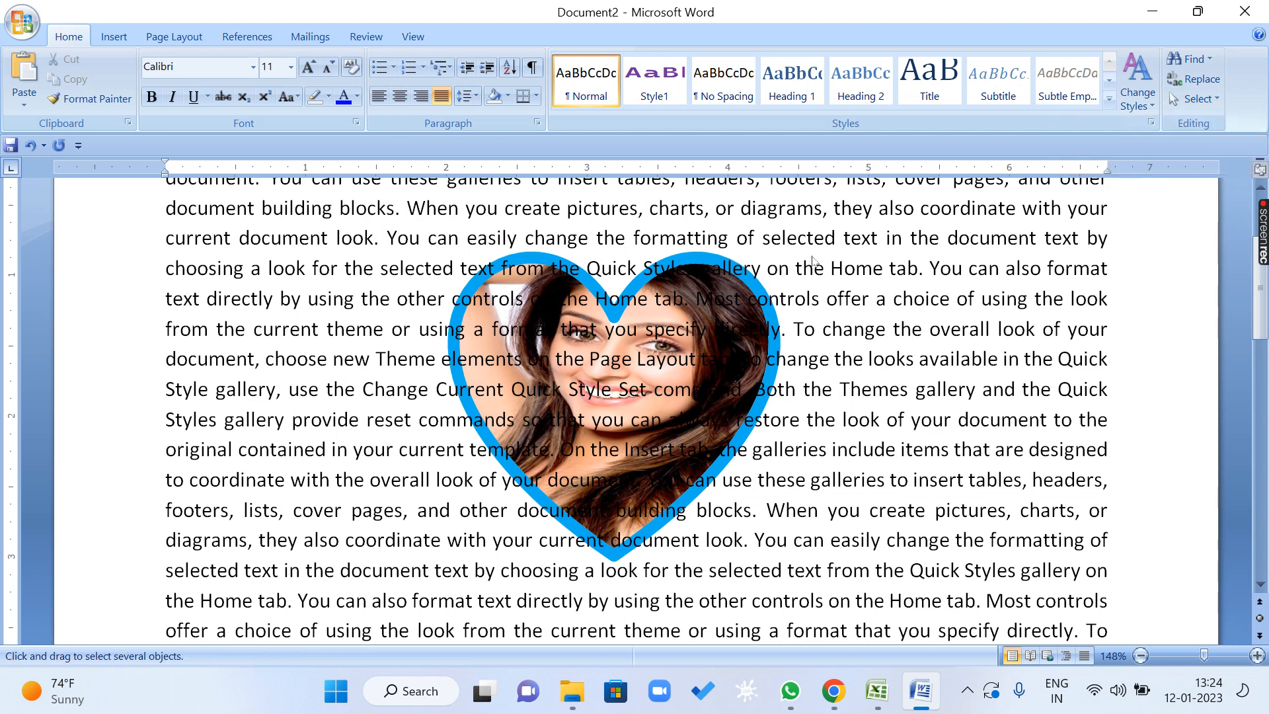
click(623, 353)
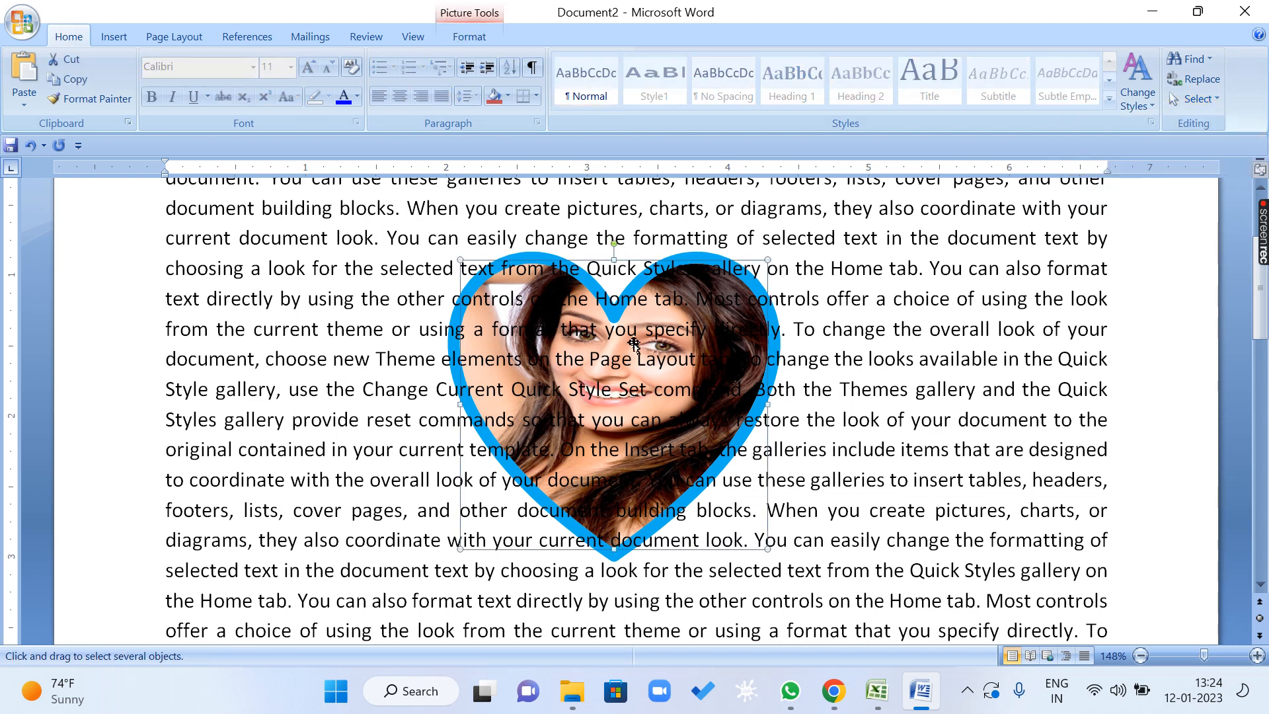
Draw selection boxes around the heart with Select Objects, and turn the object selection mode off.
click(1193, 99)
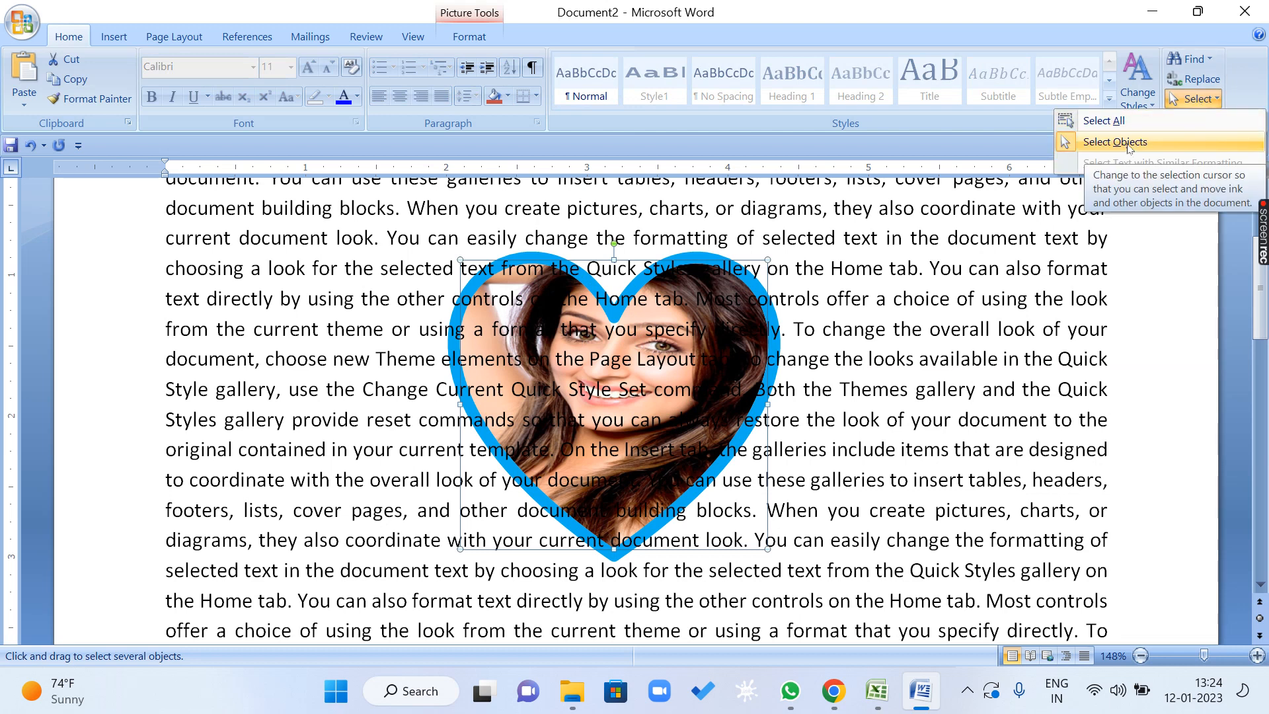
click(1127, 144)
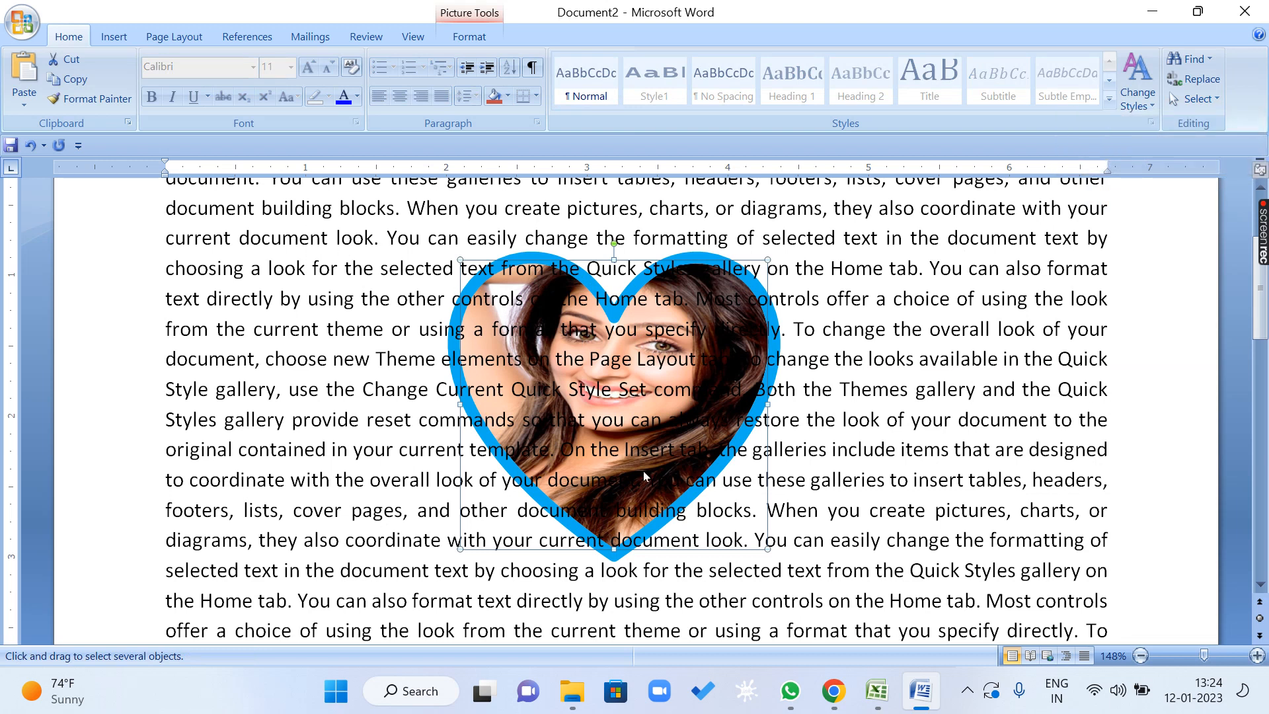
drag(644, 475, 786, 545)
drag(326, 217, 833, 522)
click(1195, 98)
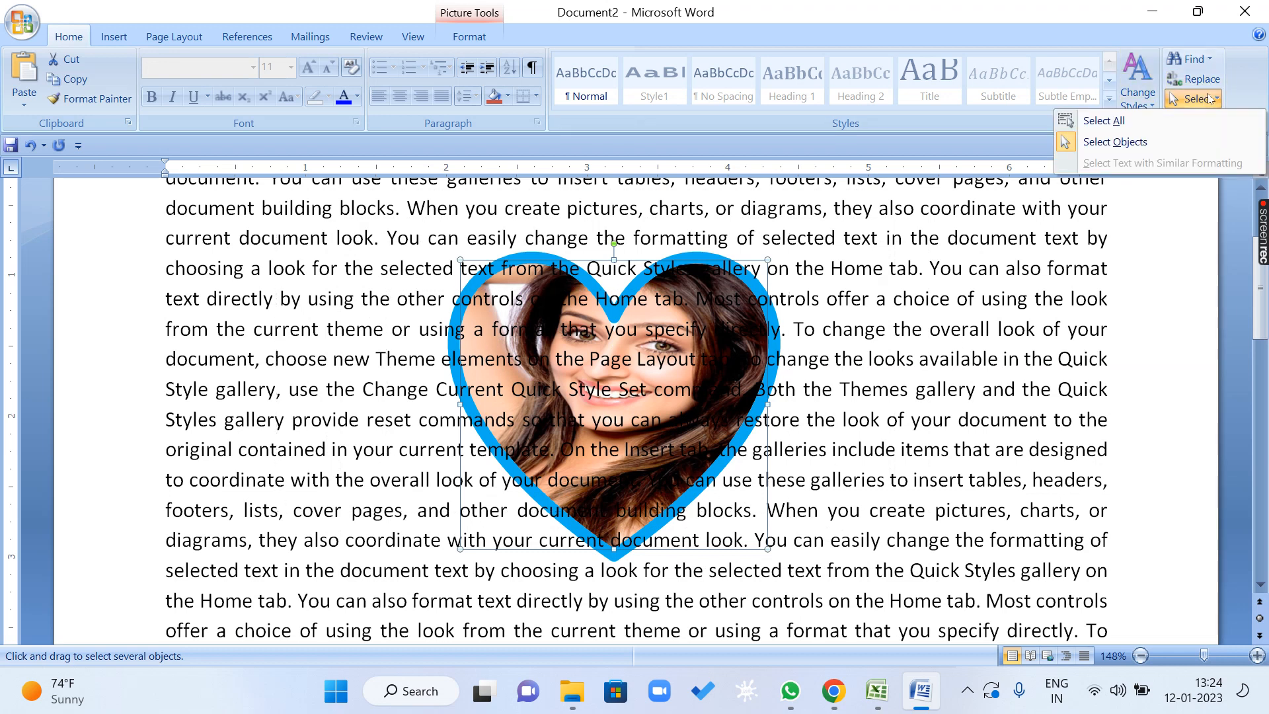
click(1108, 144)
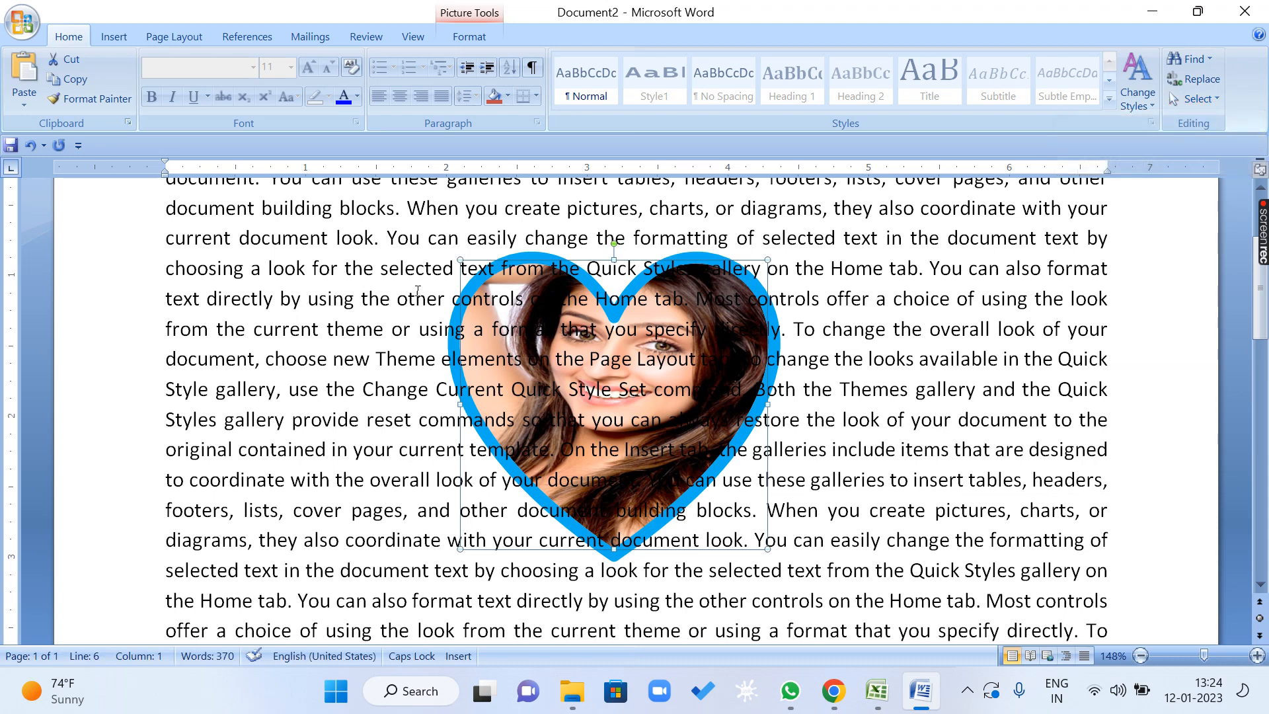
Try to select the heart with the normal text cursor by sweeping across the surrounding paragraph, and clear the selection.
drag(342, 238, 818, 484)
click(665, 330)
drag(336, 224, 919, 634)
drag(892, 570, 420, 177)
click(926, 358)
Turn Select Objects back on and pick the heart behind the text.
click(1192, 98)
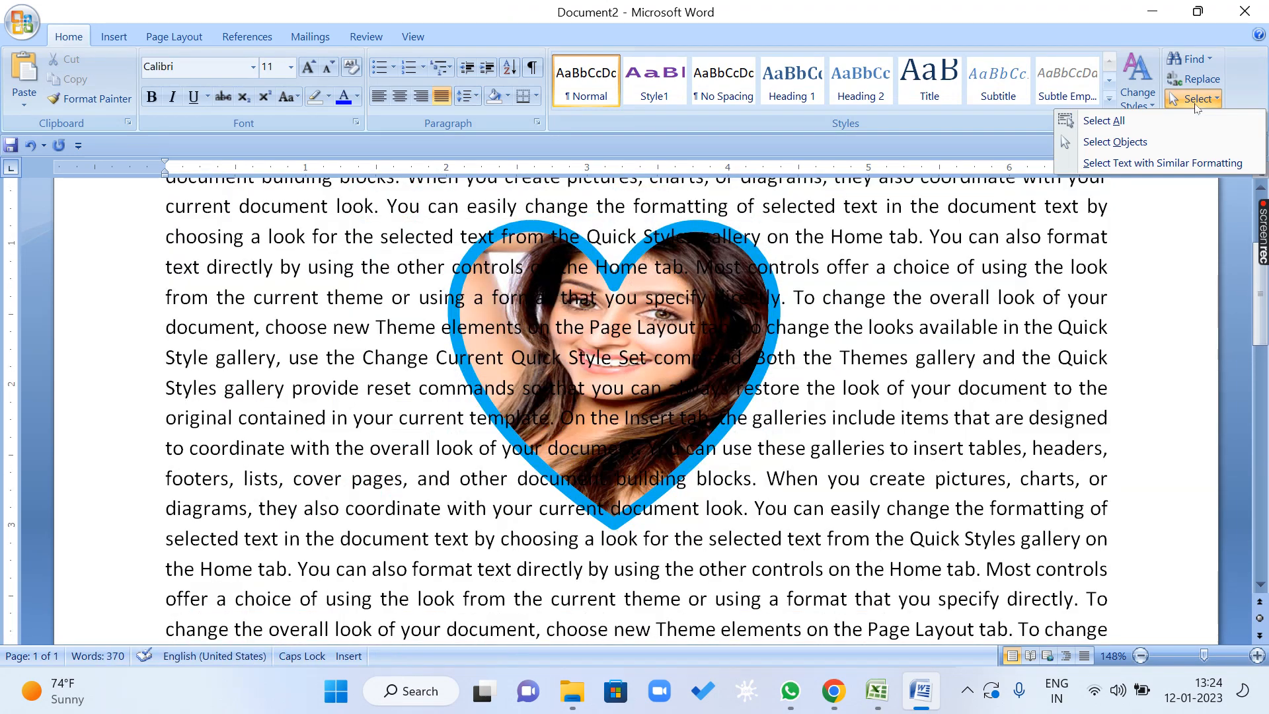
click(1115, 142)
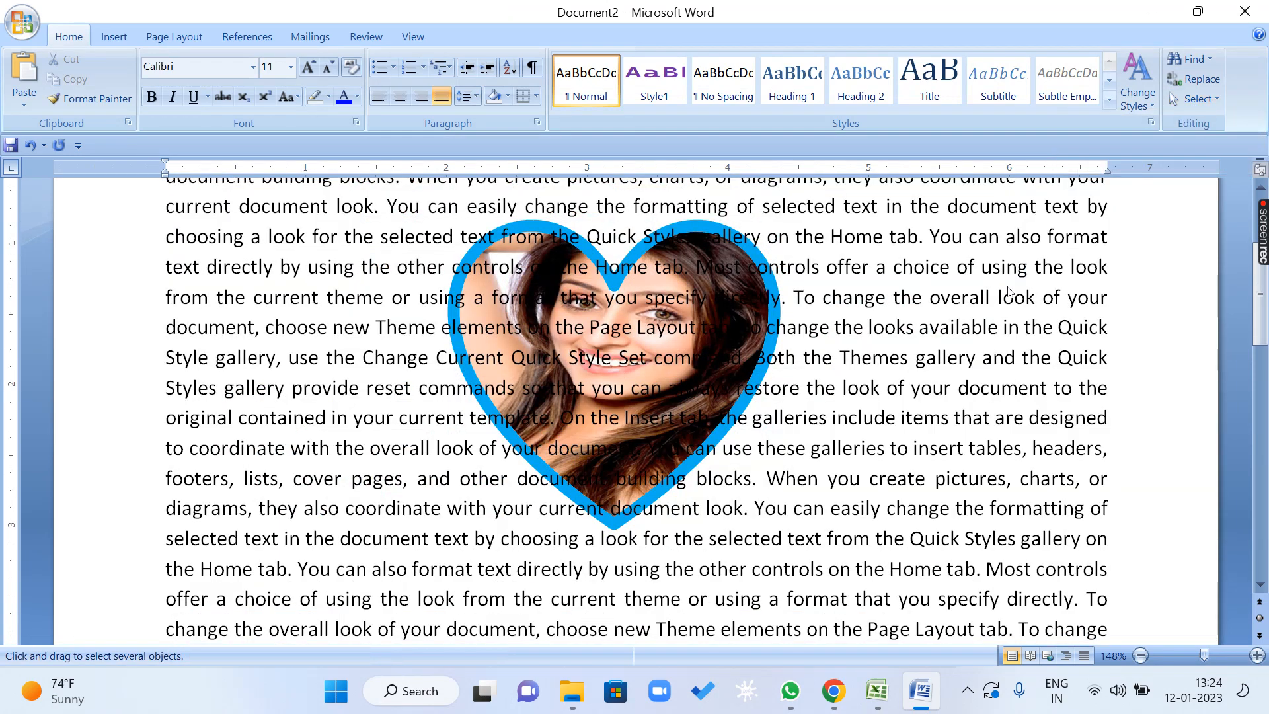
click(693, 307)
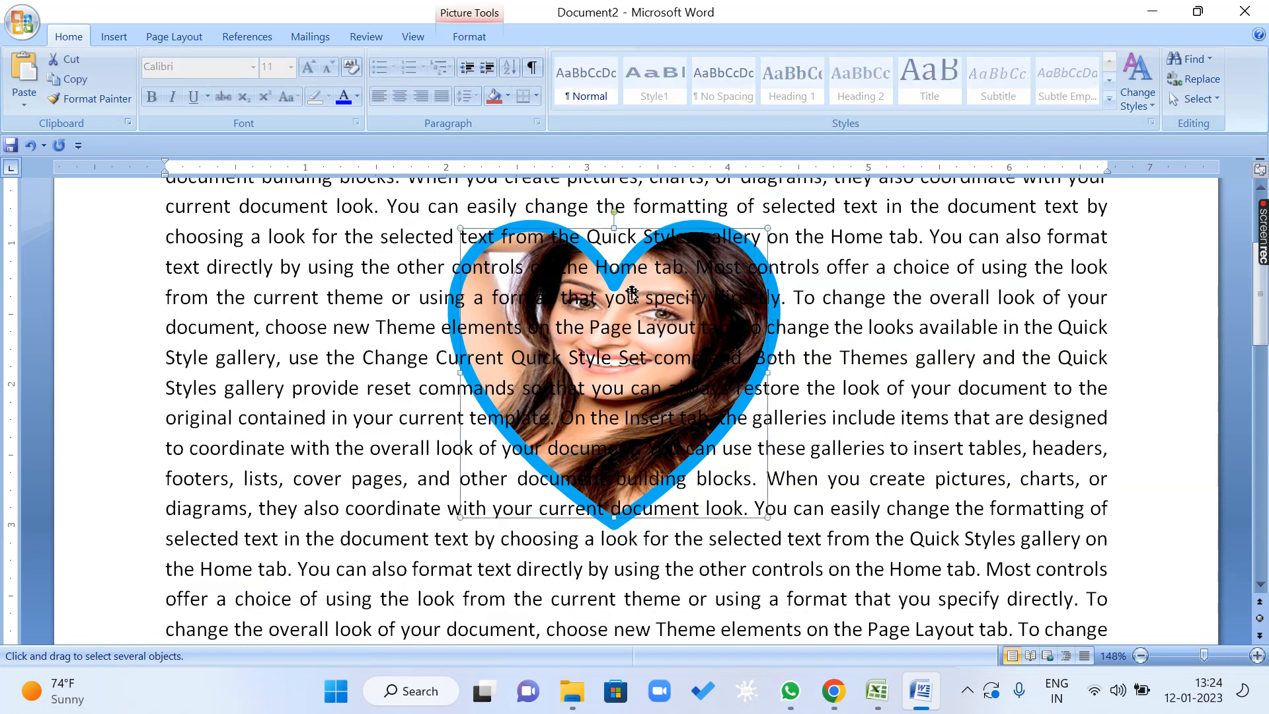
Place the heart over the paragraph with Bring in Front of Text.
click(469, 37)
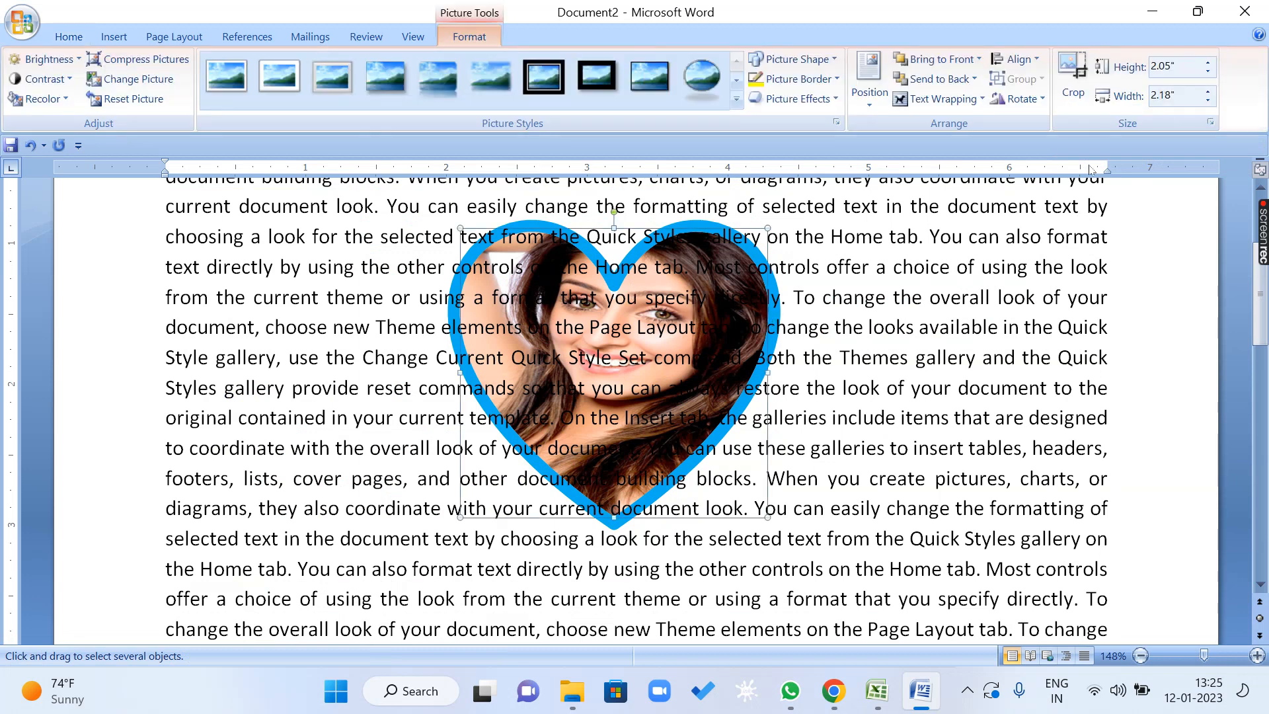
click(974, 80)
click(979, 59)
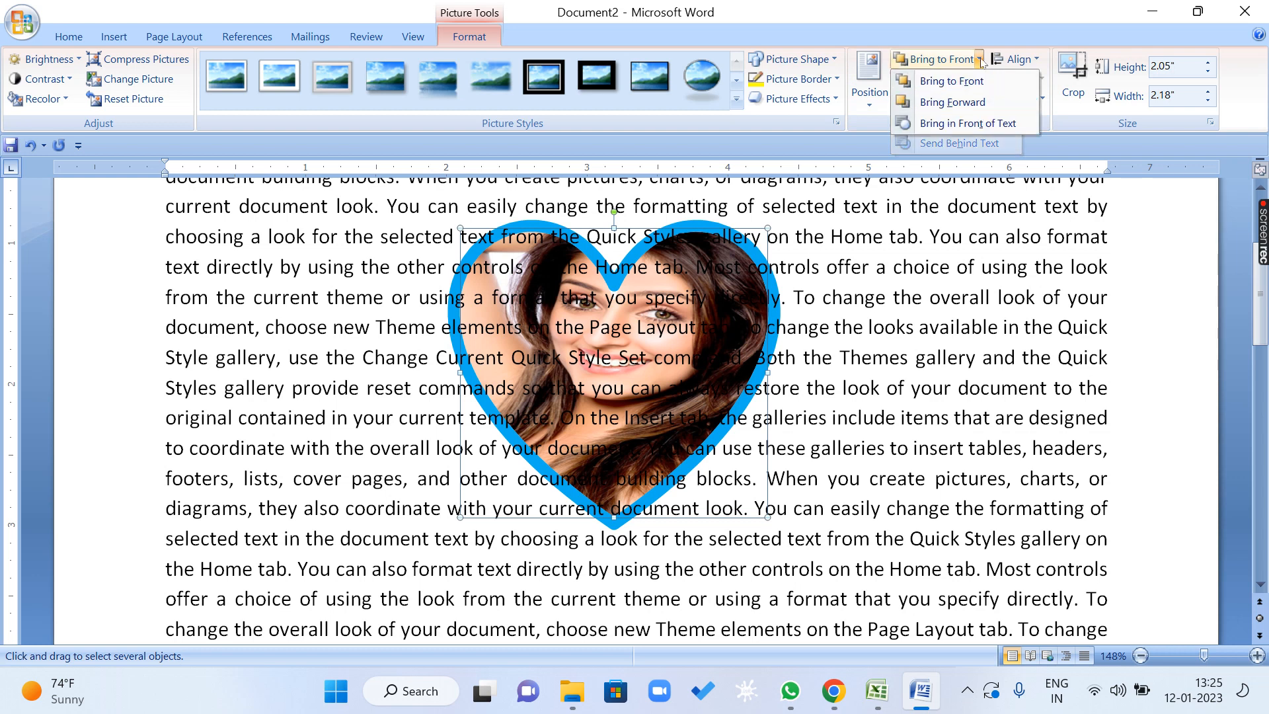
click(1016, 125)
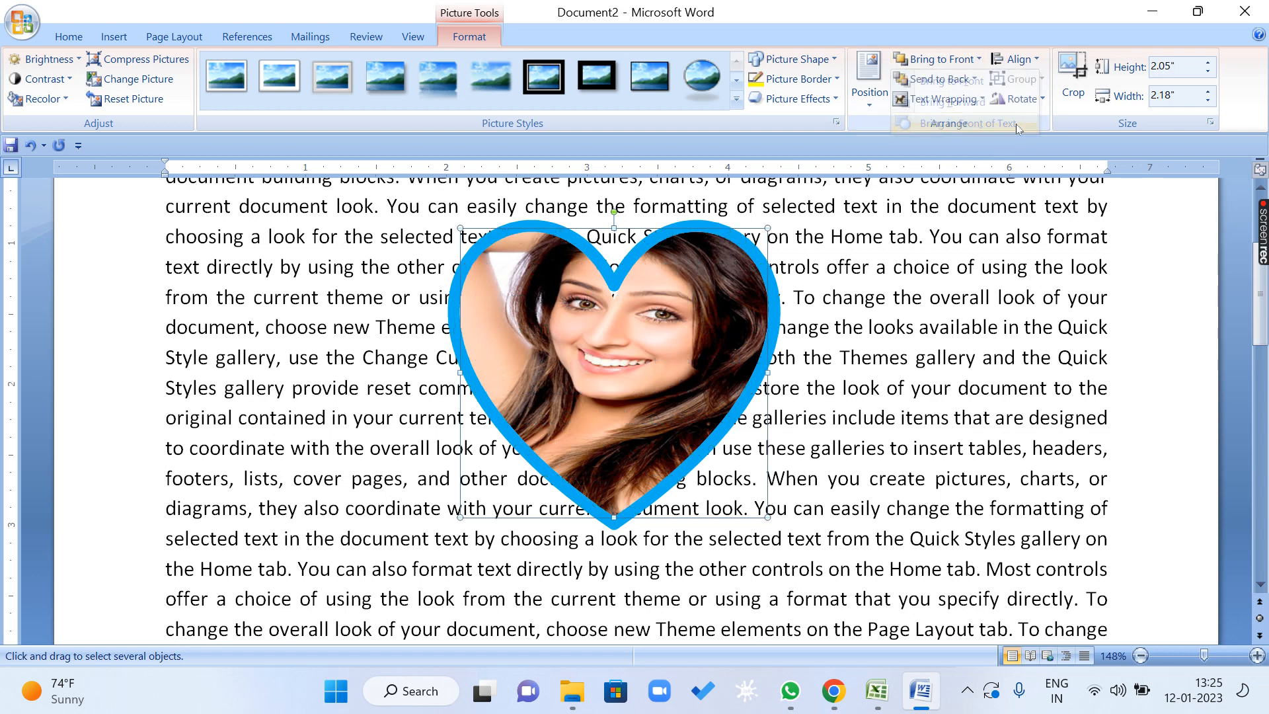
Send the heart behind the text, and set its text wrapping to In Front of Text.
click(975, 79)
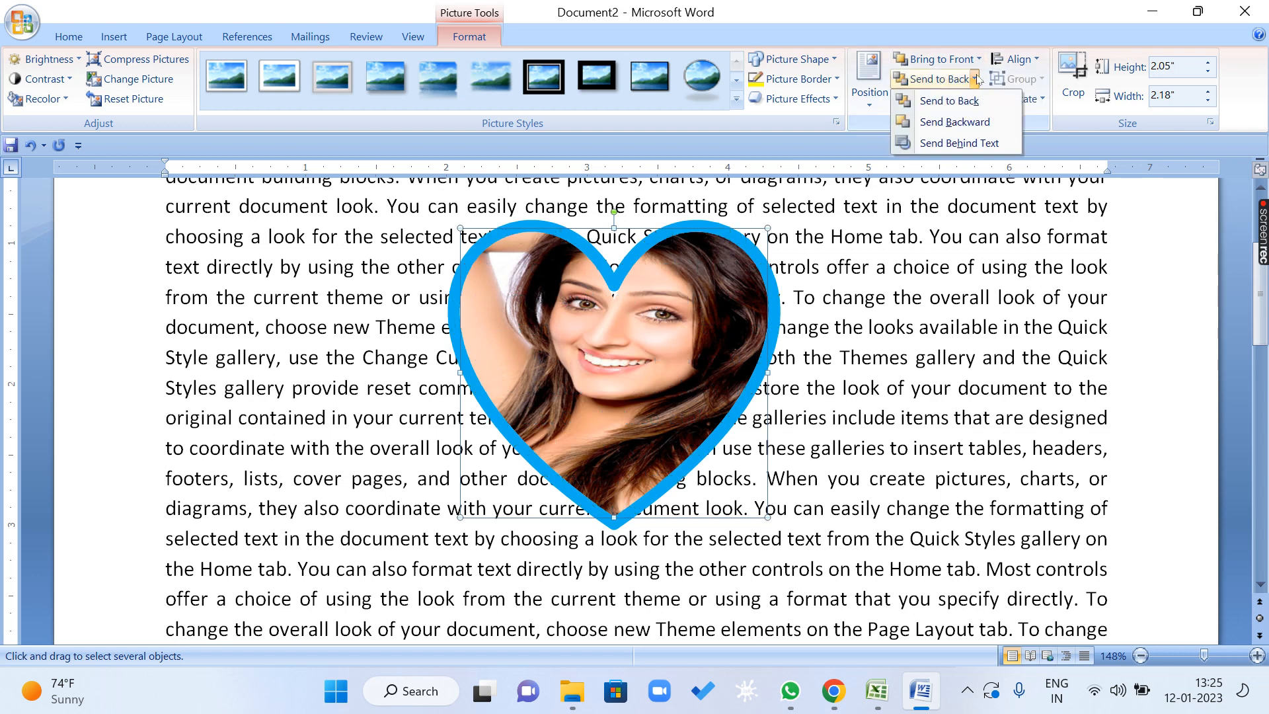
click(978, 144)
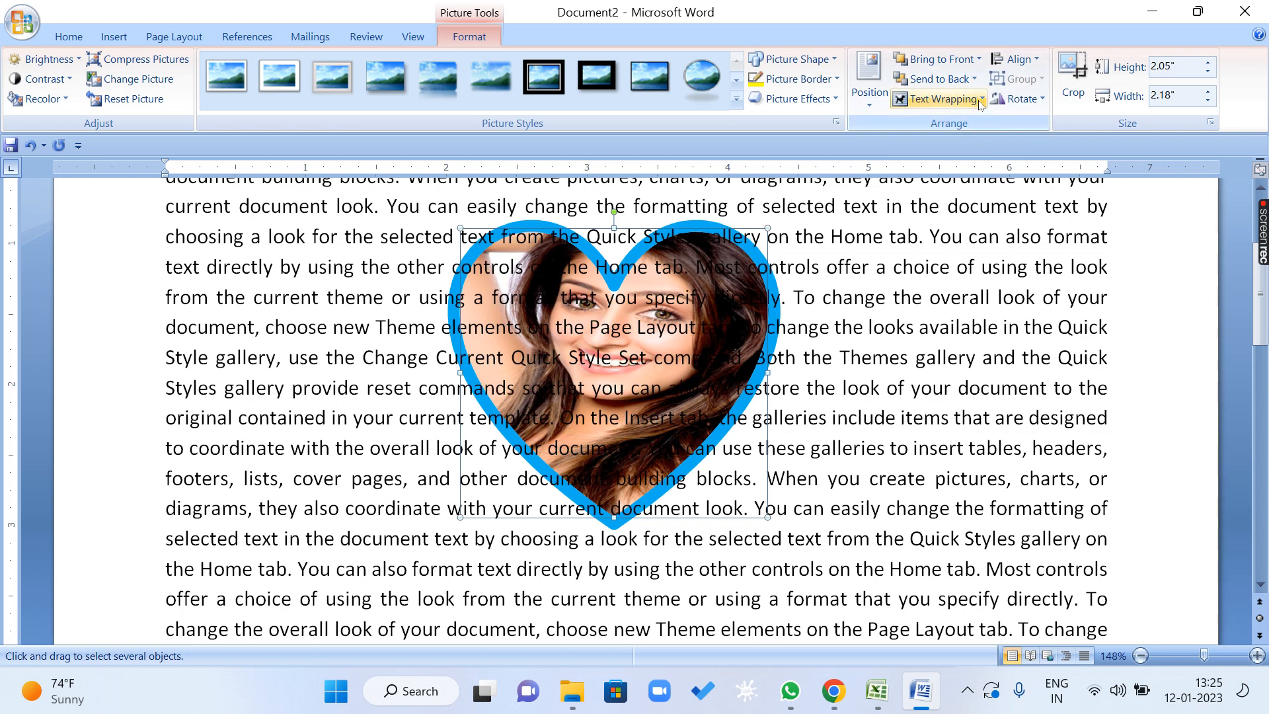
click(982, 99)
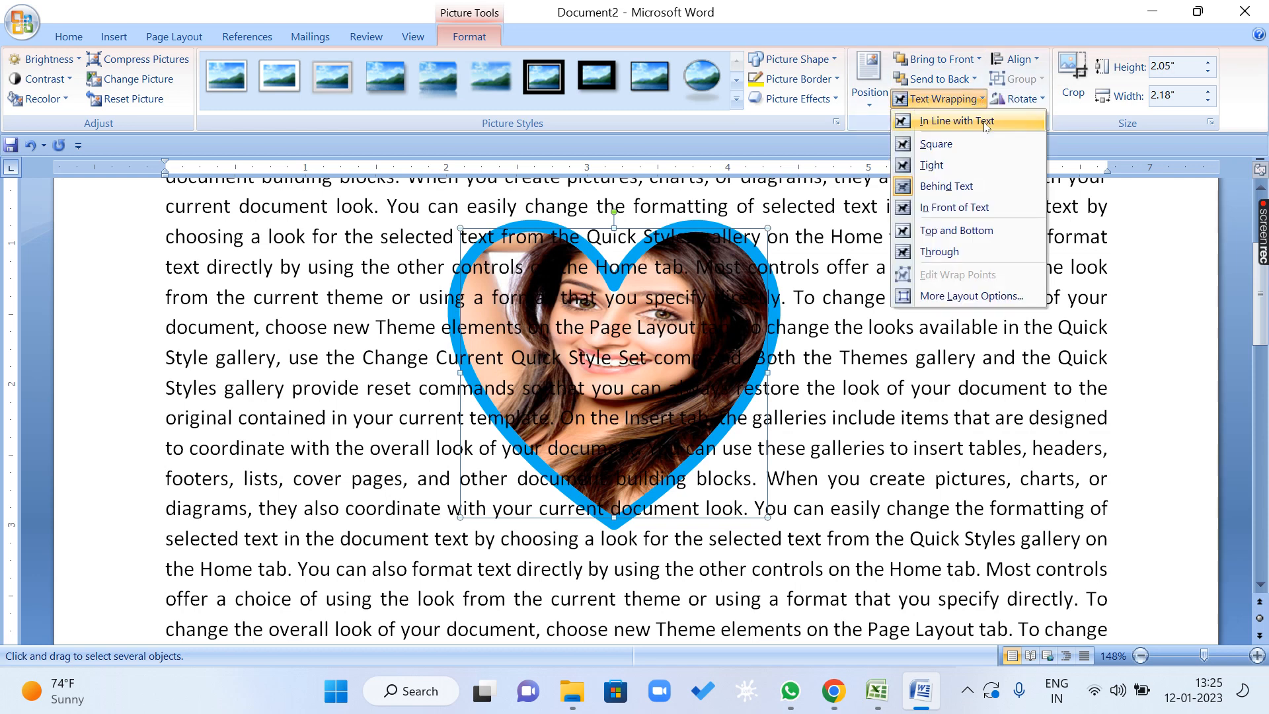
click(998, 208)
Set the heart's text wrapping to Top and Bottom and move it slightly lower in the paragraph.
click(982, 99)
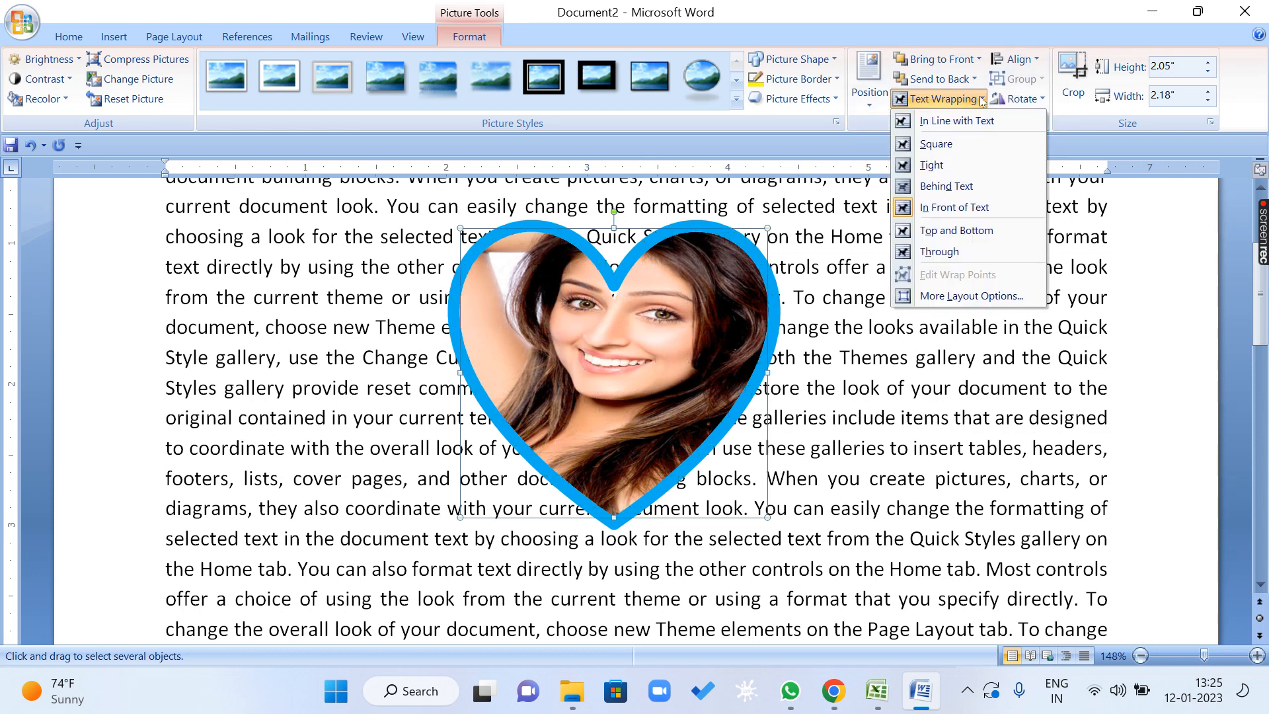
click(1009, 236)
drag(645, 335, 685, 418)
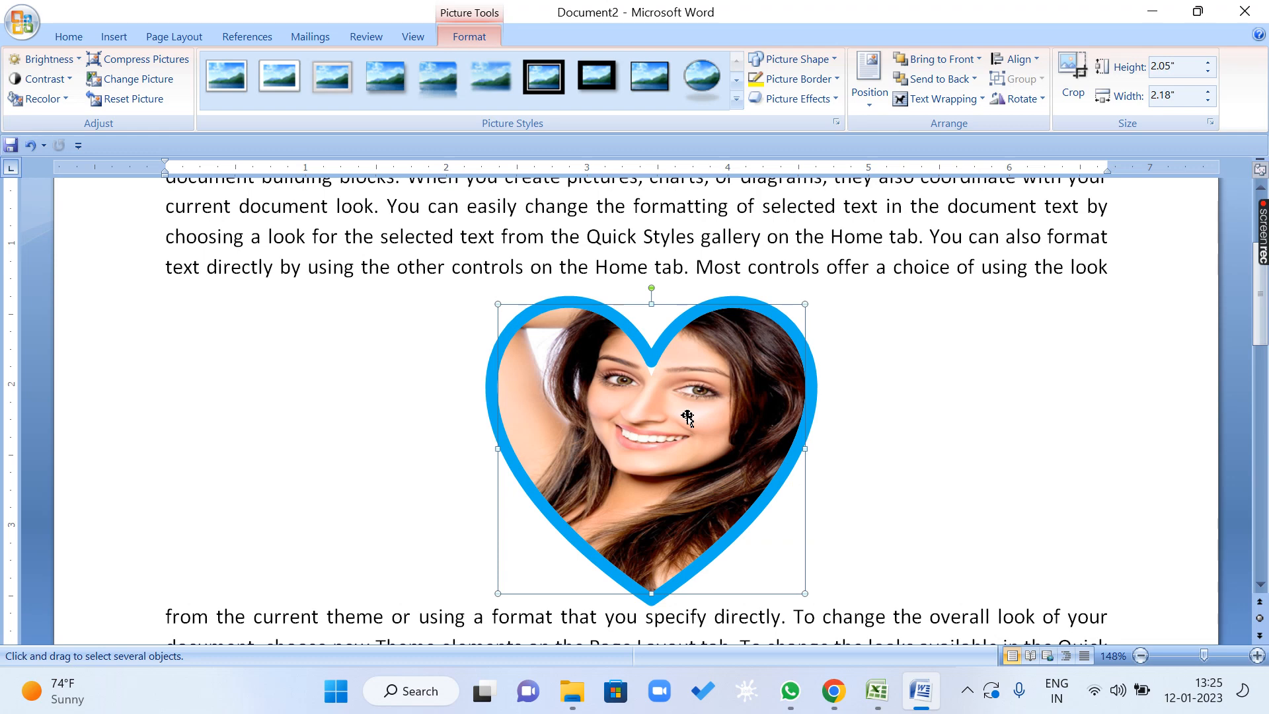
scroll(687, 418, down, 1)
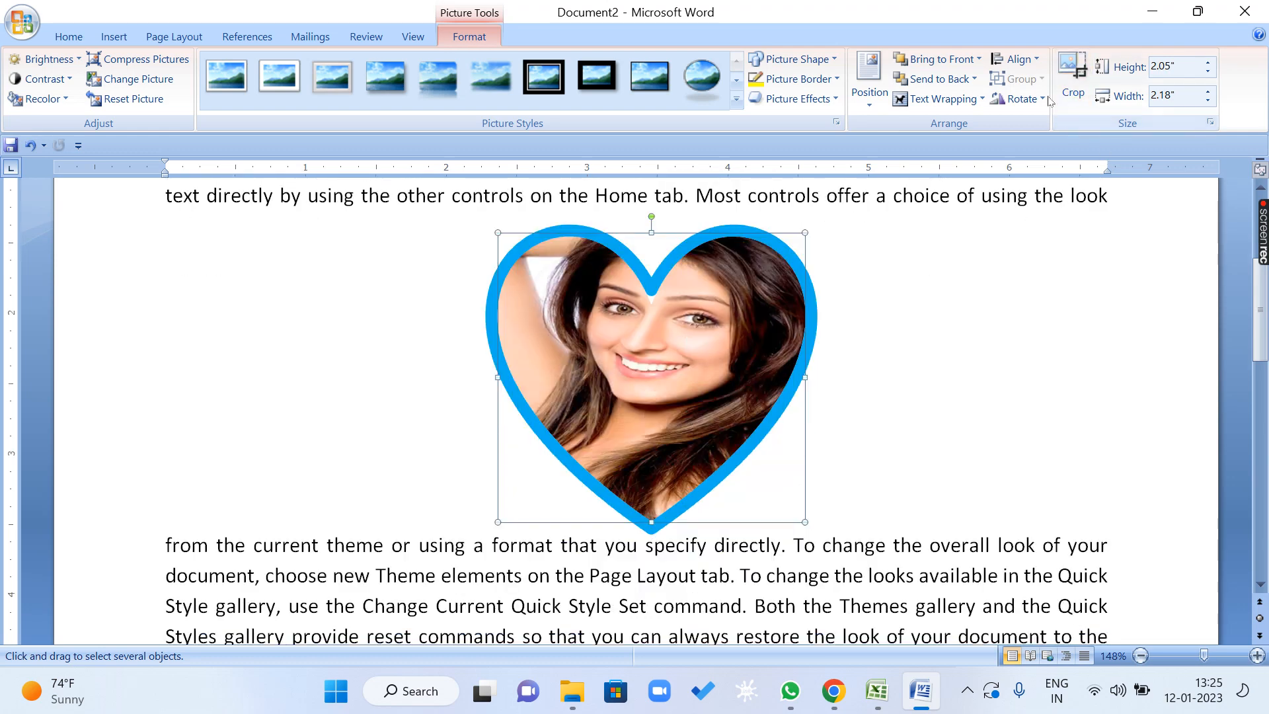
Look over the alignment options without applying one, and set the heart's text wrapping to Through.
click(1035, 60)
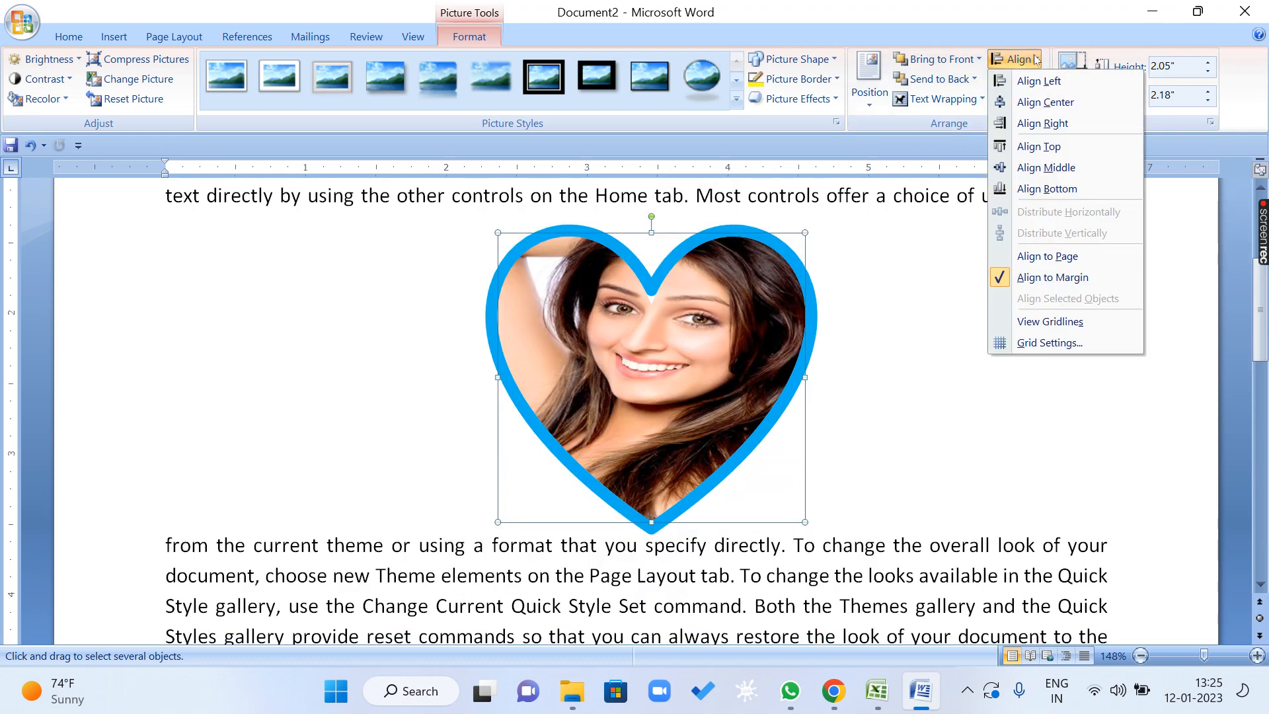
click(1035, 60)
click(939, 98)
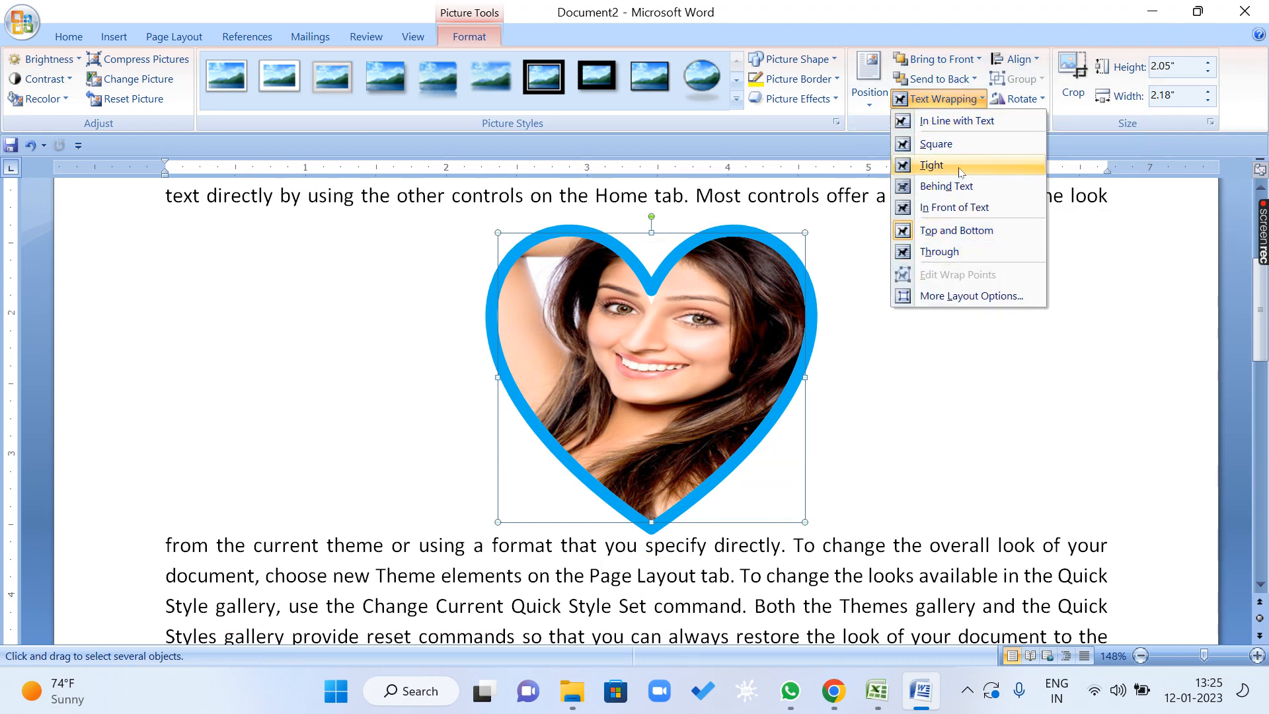
click(968, 262)
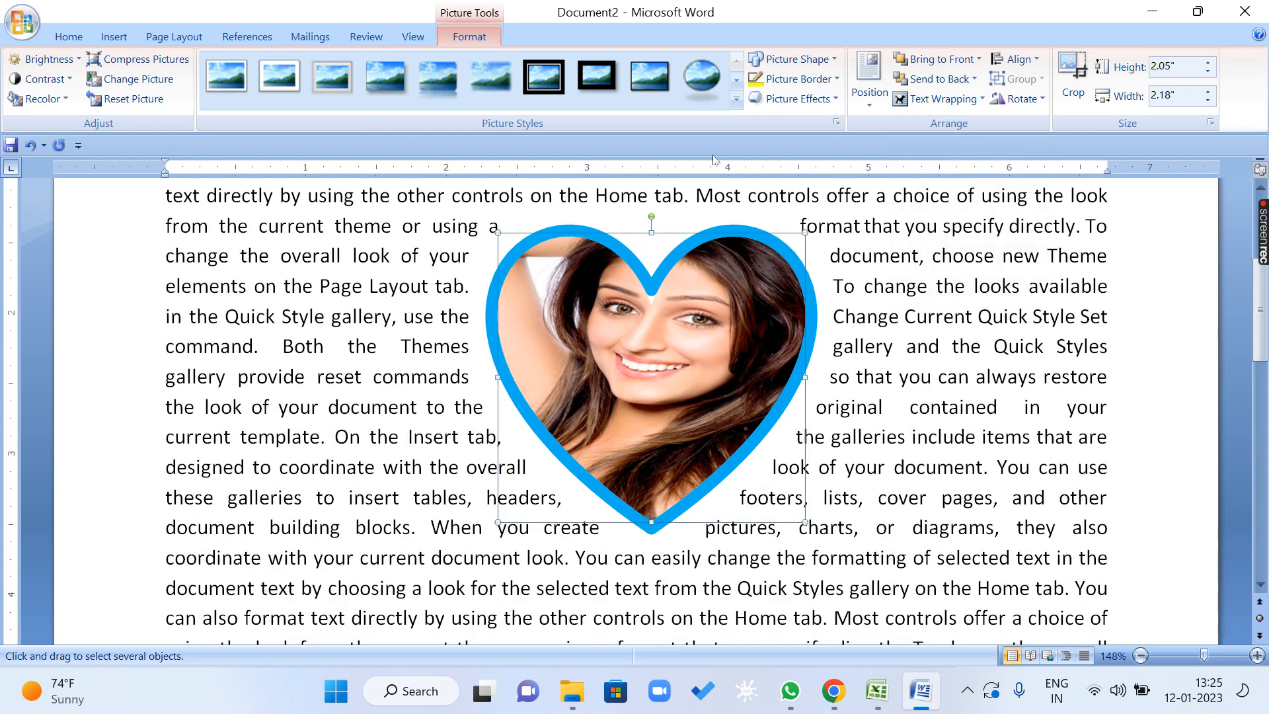
Edit the heart's wrap points, pulling the points along its upper edge outward and up into the surrounding text.
click(968, 99)
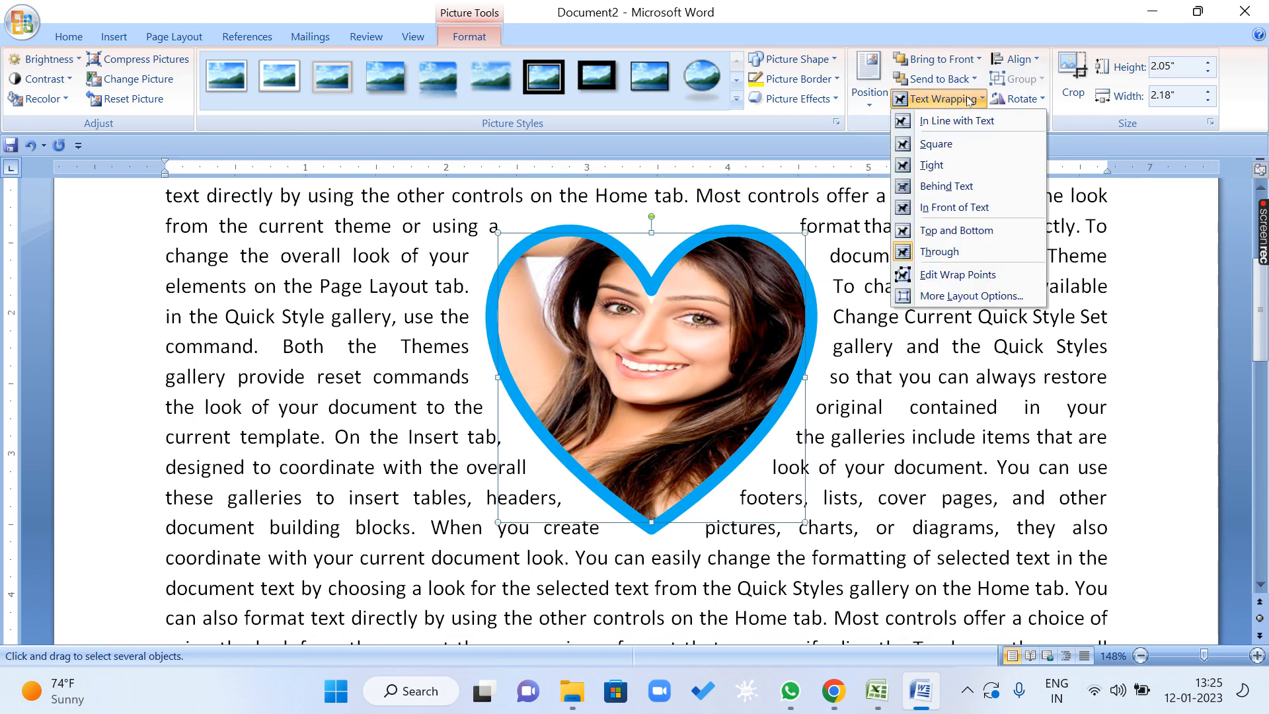
click(970, 279)
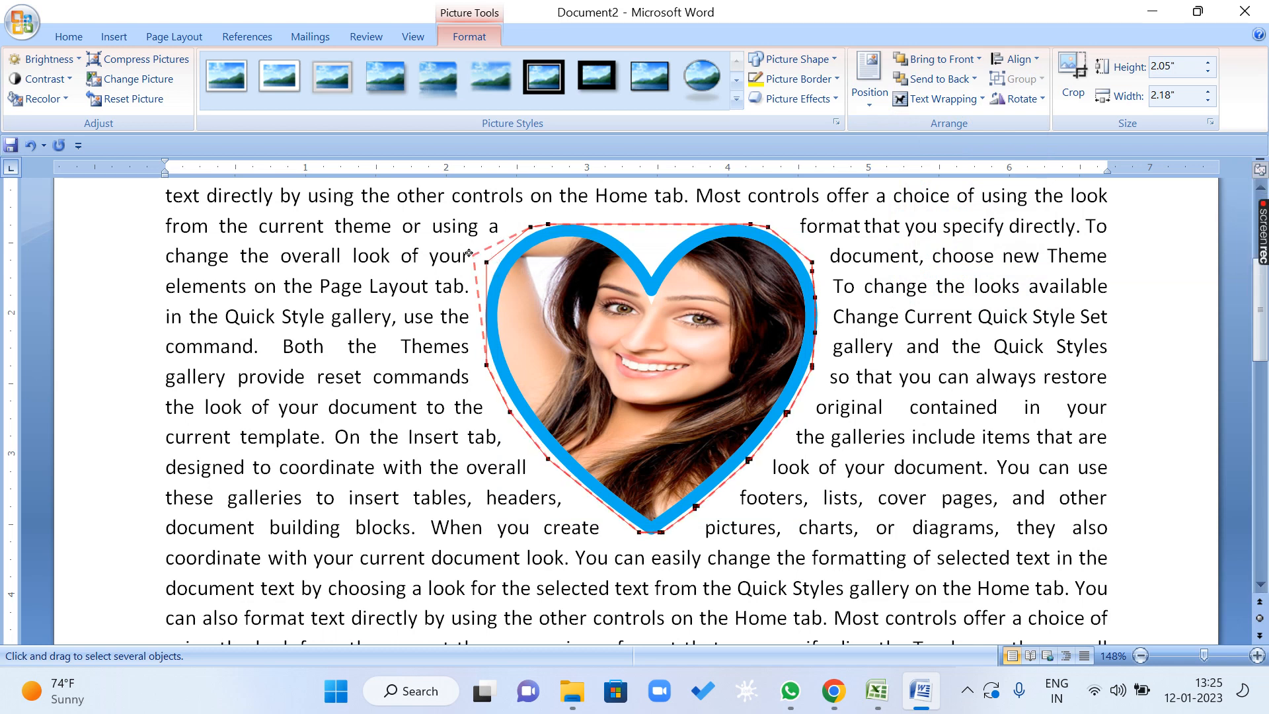
drag(468, 253, 414, 202)
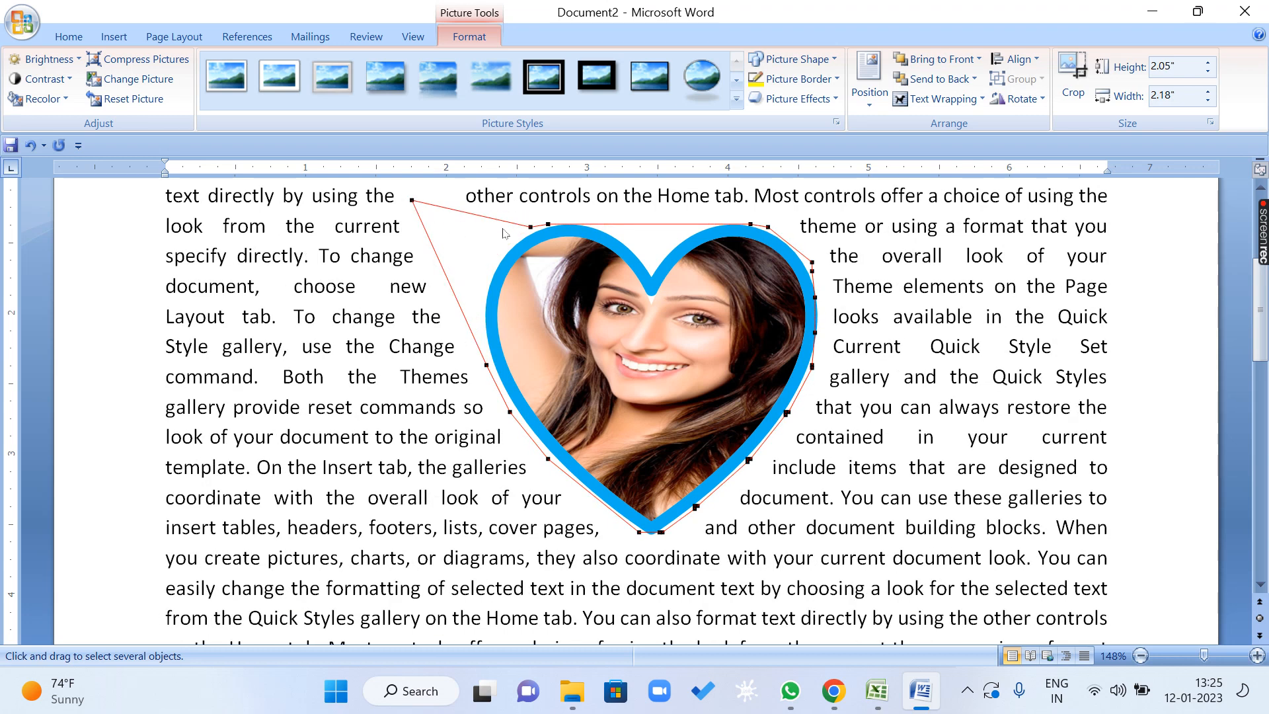
drag(532, 225, 588, 198)
drag(754, 217, 820, 193)
drag(755, 226, 864, 195)
drag(769, 228, 916, 192)
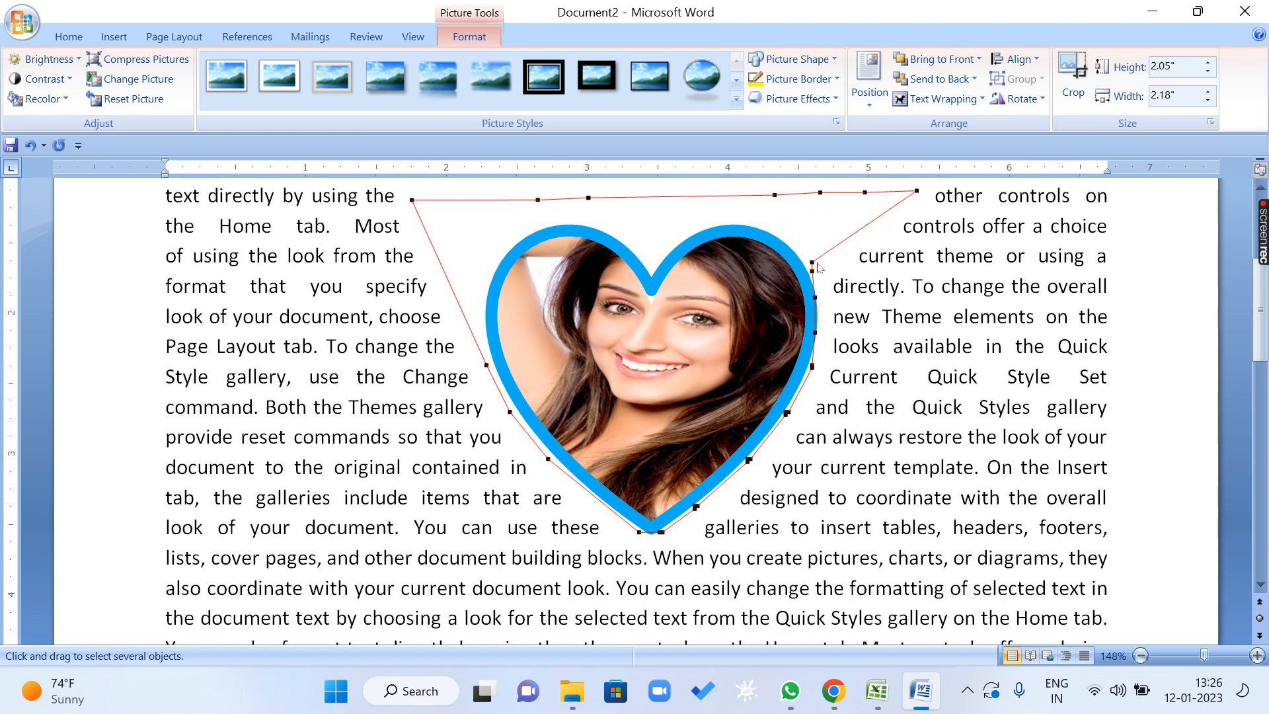
Pull a wrap point out from the heart's upper right side and two points below its tip.
drag(925, 286, 929, 286)
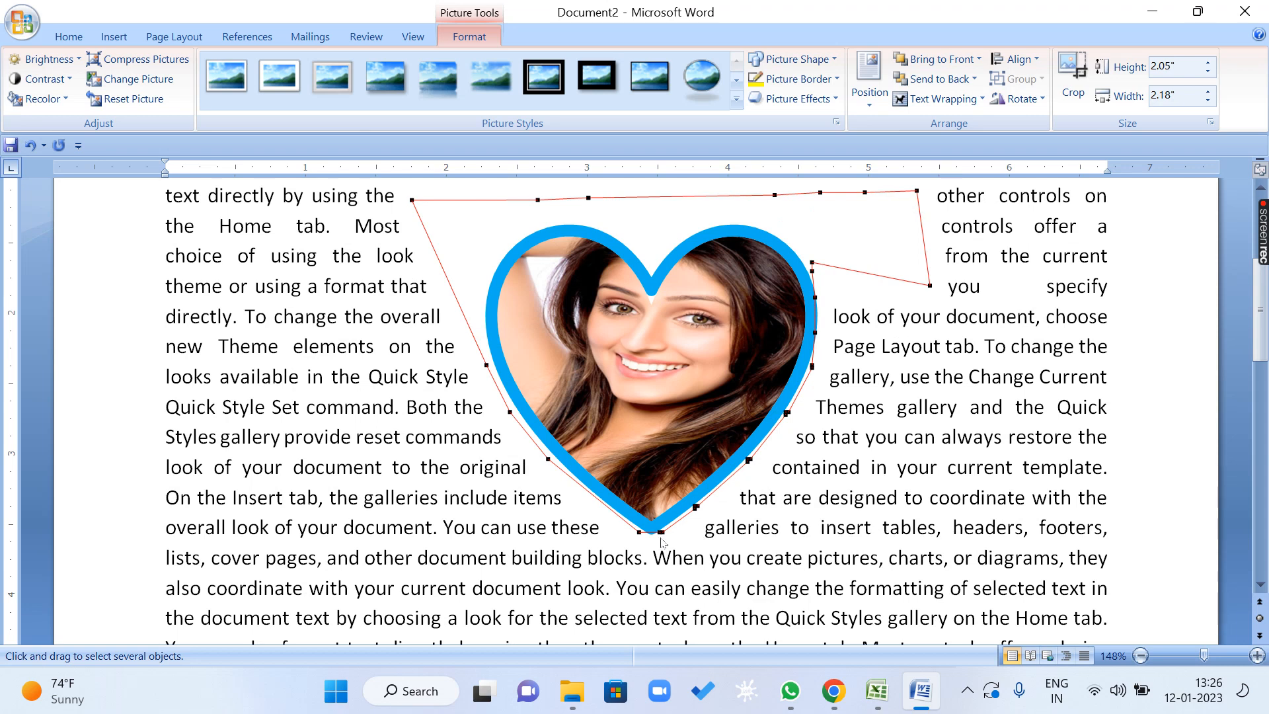
drag(678, 608, 680, 608)
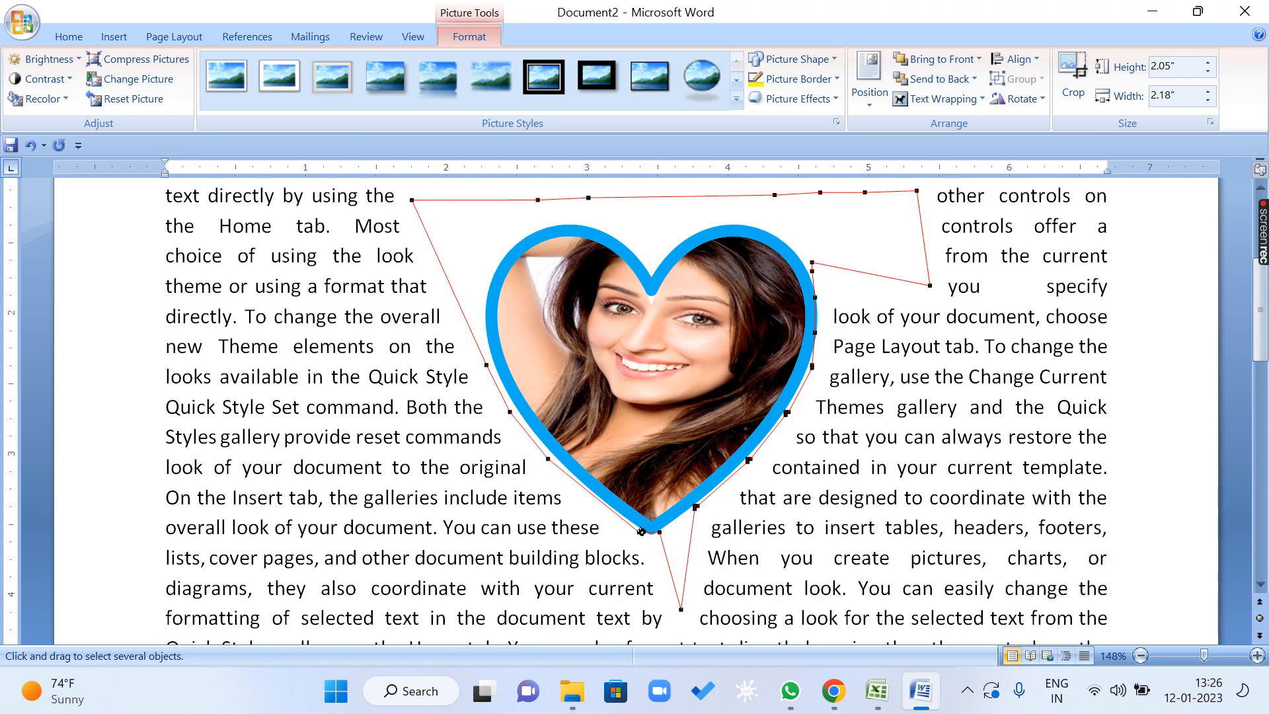
drag(627, 565, 612, 601)
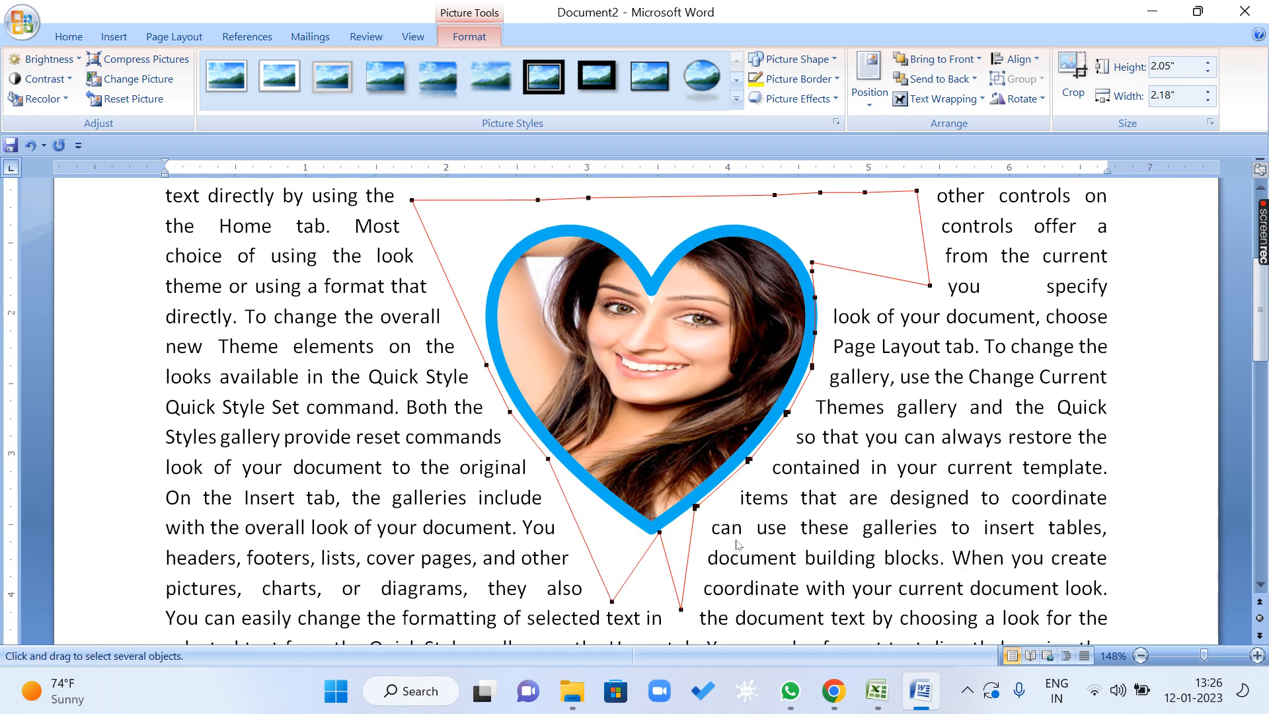
Undo all the wrap point changes around the heart.
key(ctrl+z)
key(ctrl+z)
key(ctrl+z)
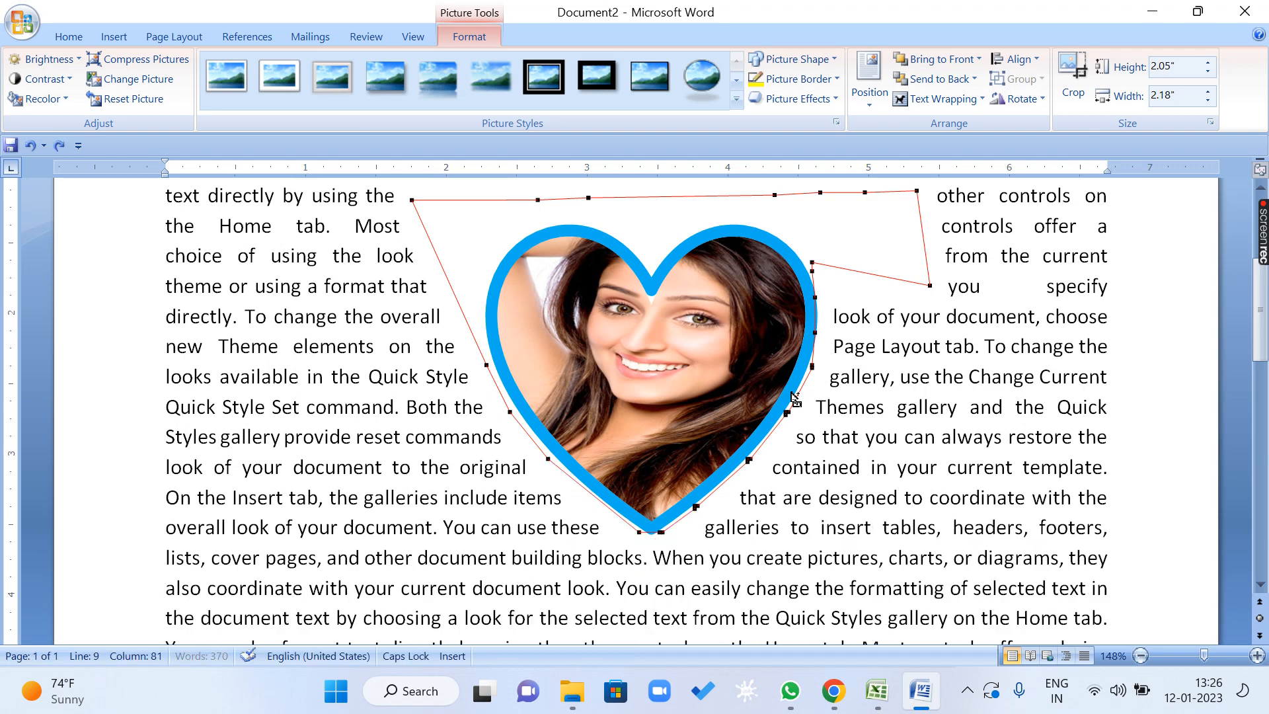
key(ctrl+z)
key(ctrl+z)
key(ctrl+z)
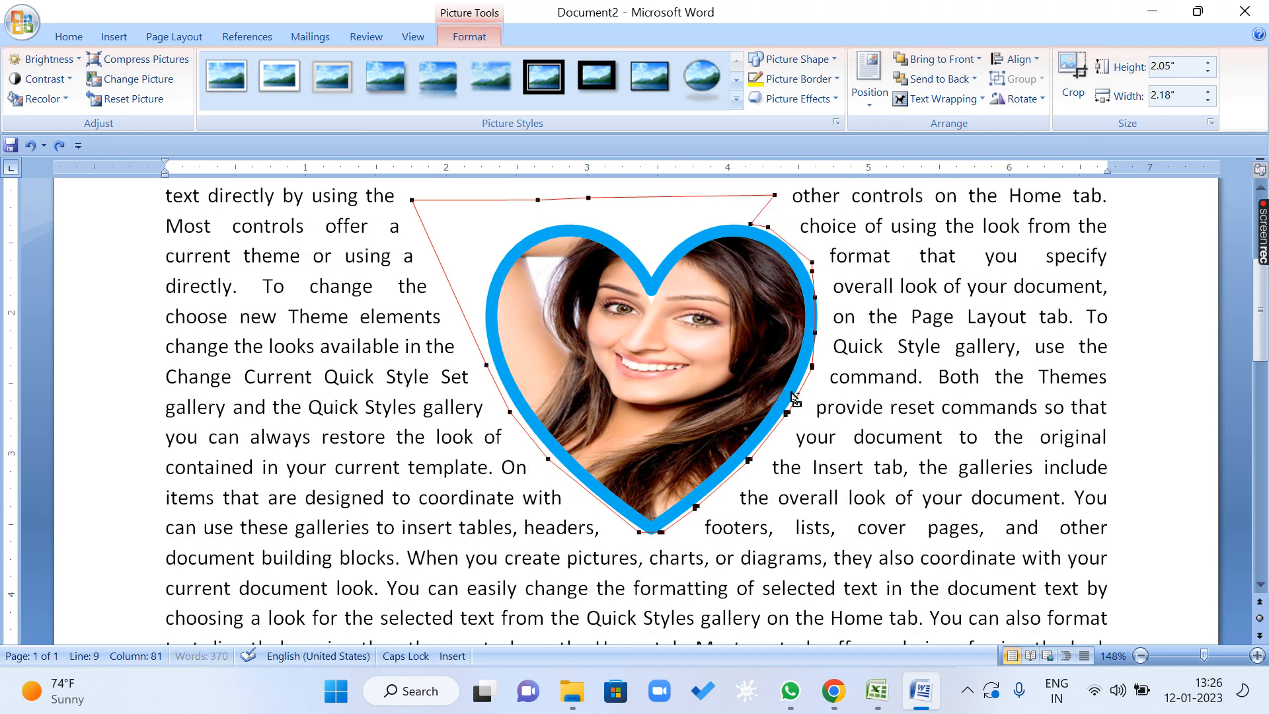
key(ctrl+z)
key(ctrl+z)
key(ctrl+z)
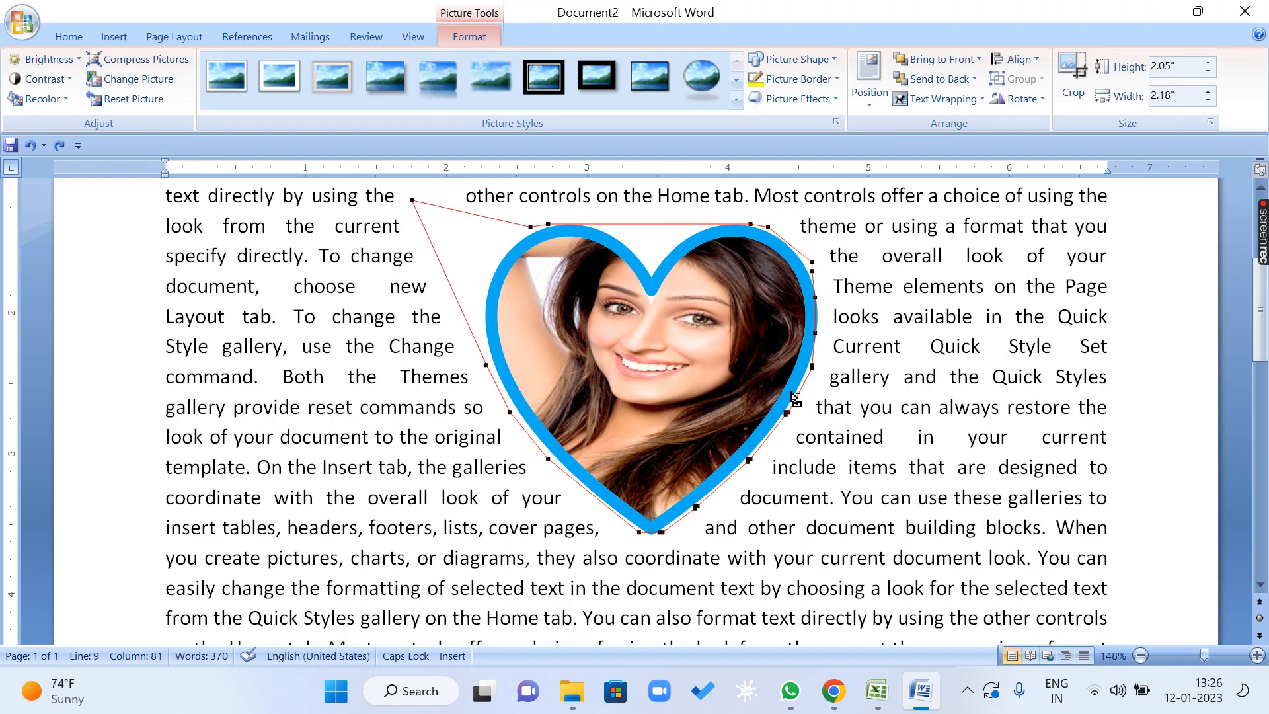
Edit the heart's wrap points, pulling its upper-left and upper-right points far outward and up into the surrounding text.
click(1244, 183)
click(651, 396)
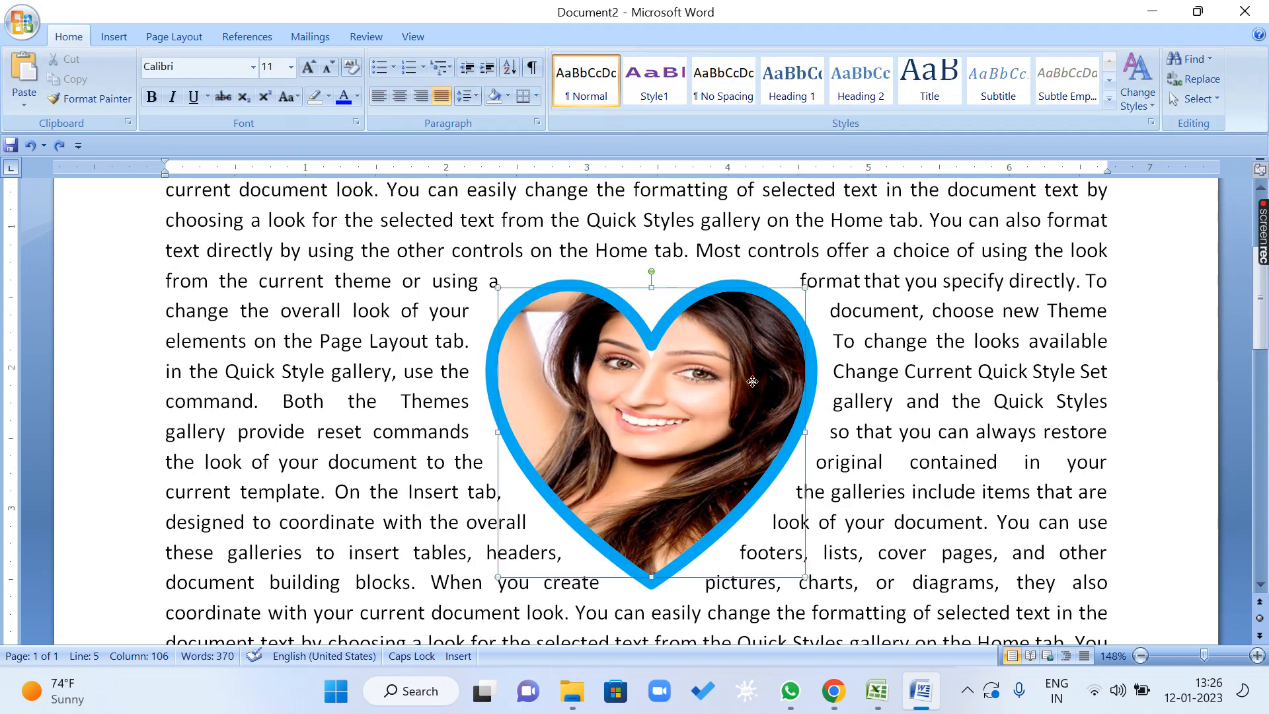
click(939, 99)
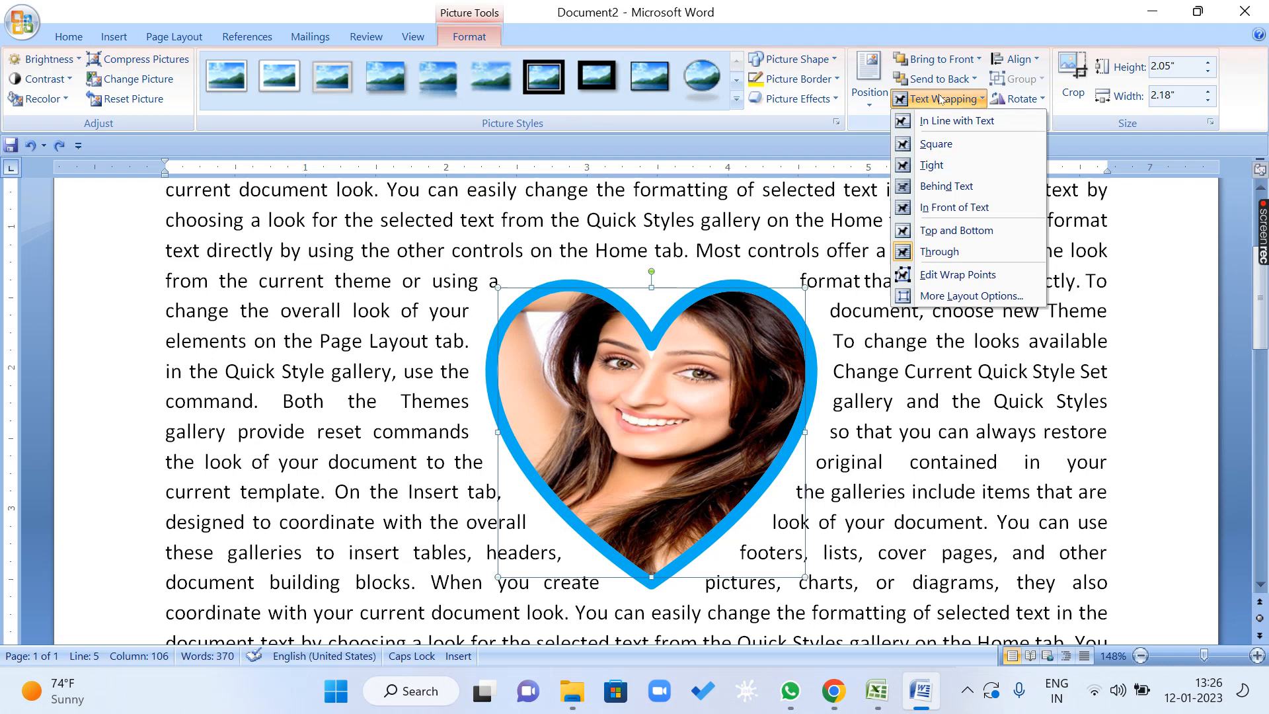
click(956, 276)
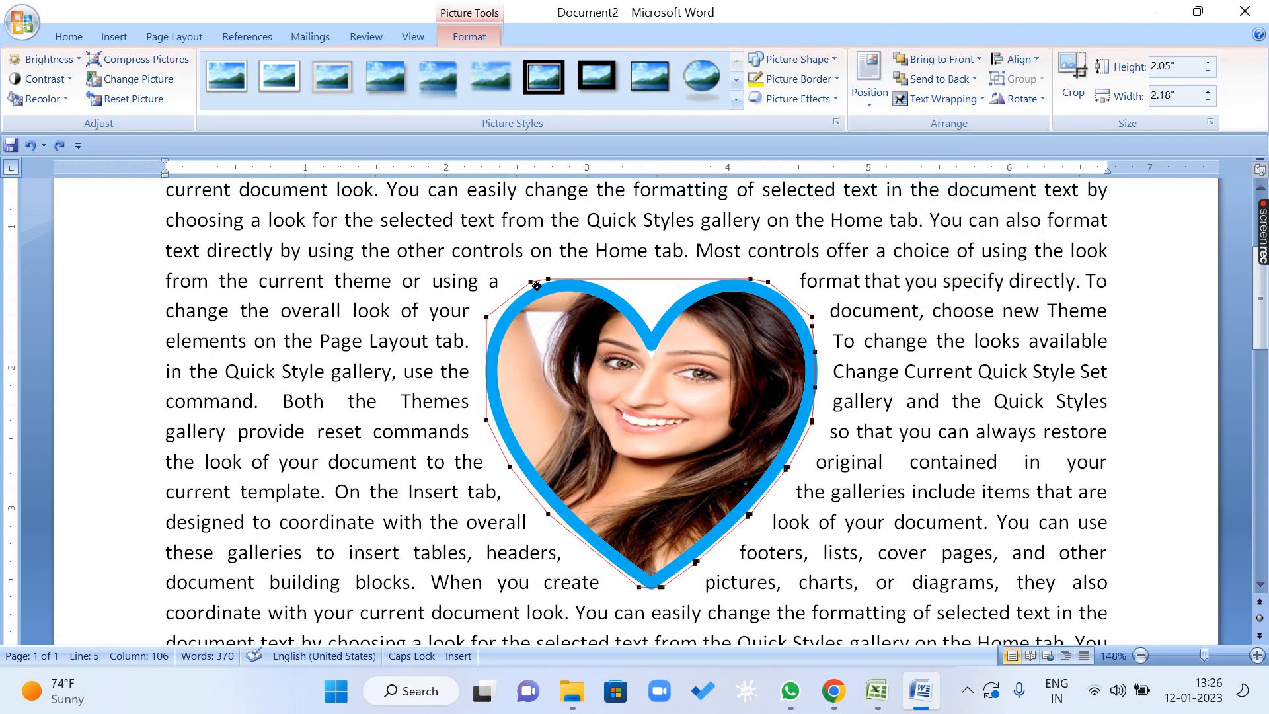
drag(531, 284, 414, 217)
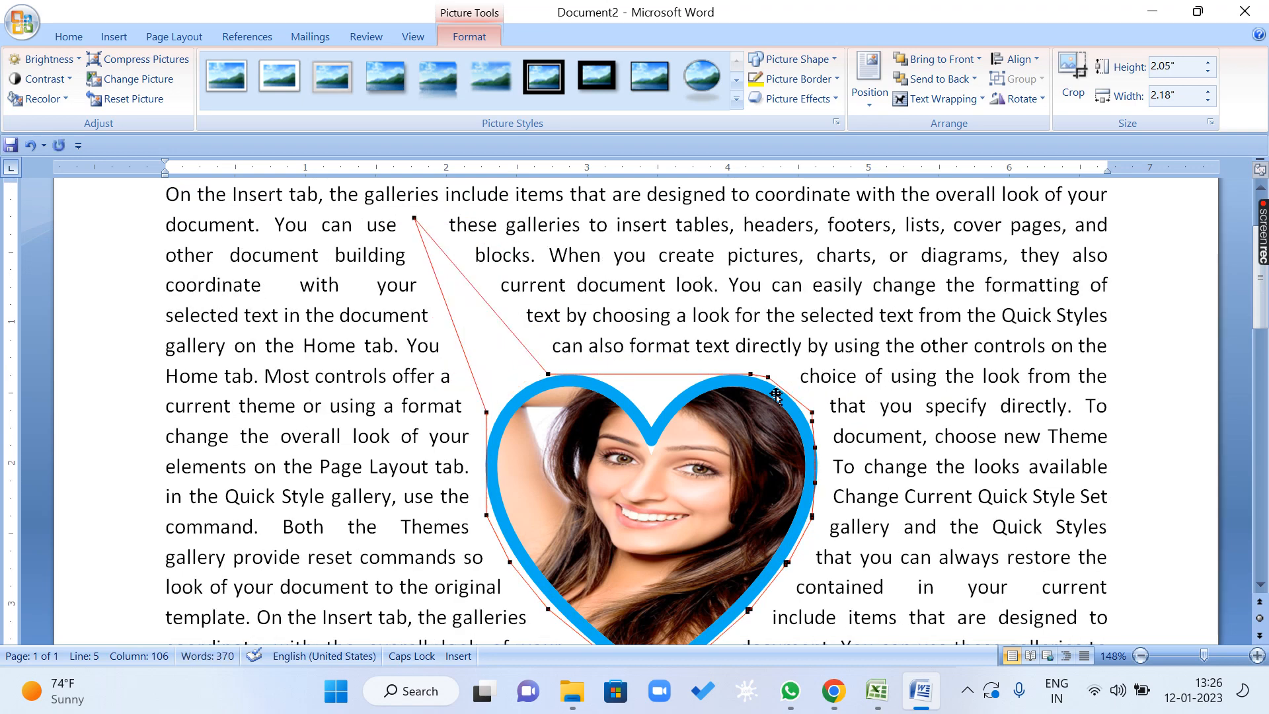
drag(769, 380, 849, 186)
drag(932, 315, 937, 345)
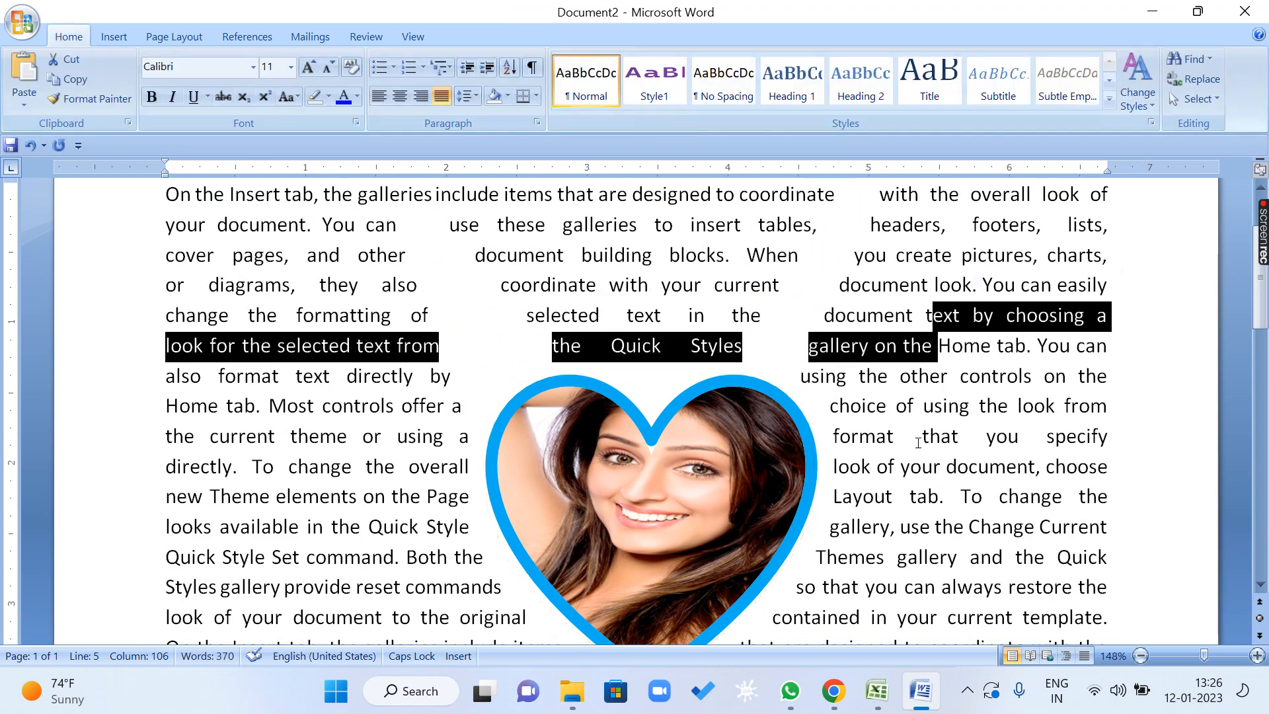
Set the heart picture's text wrapping to Tight.
click(645, 487)
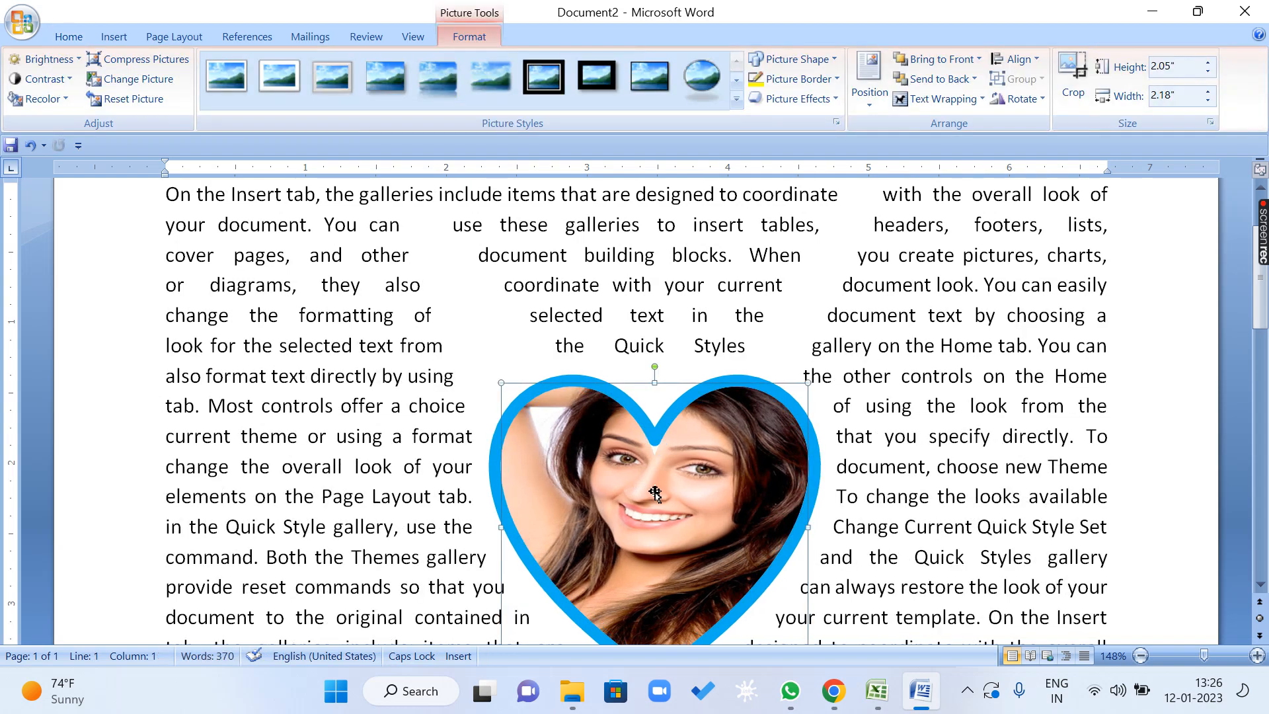
click(941, 99)
click(952, 165)
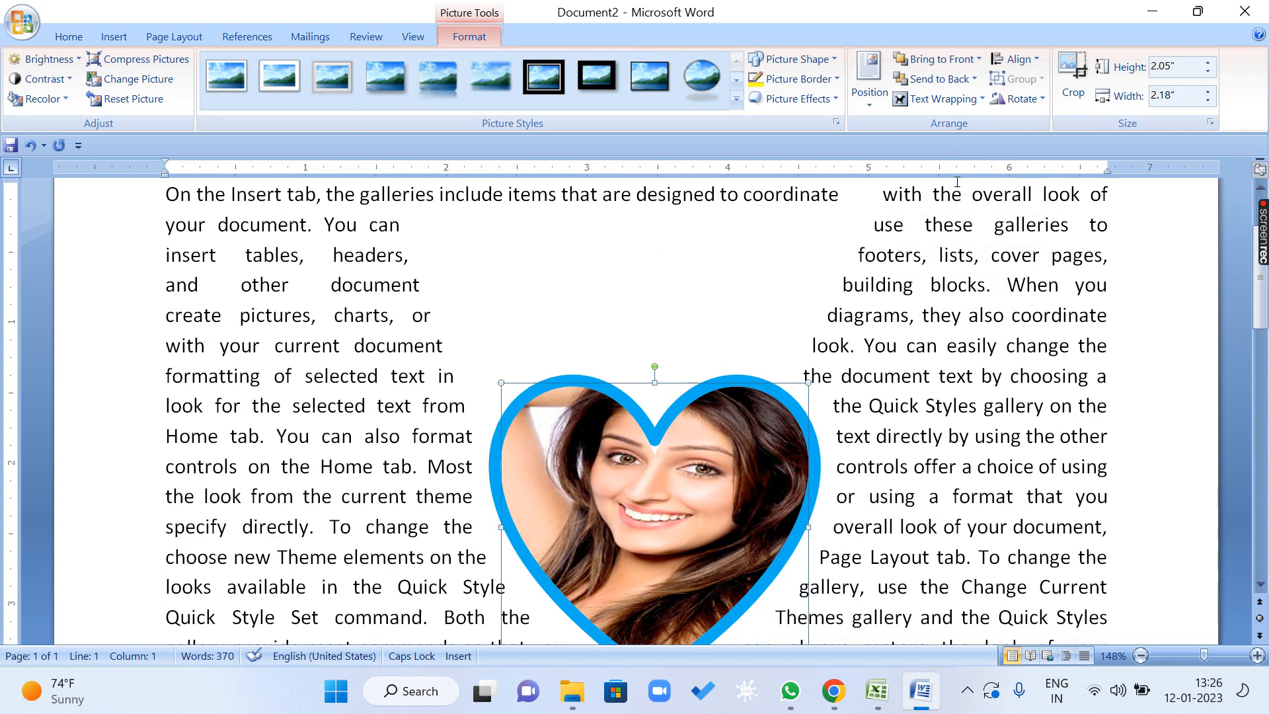
Look over the alignment options without applying one, and delete the heart picture.
click(1020, 59)
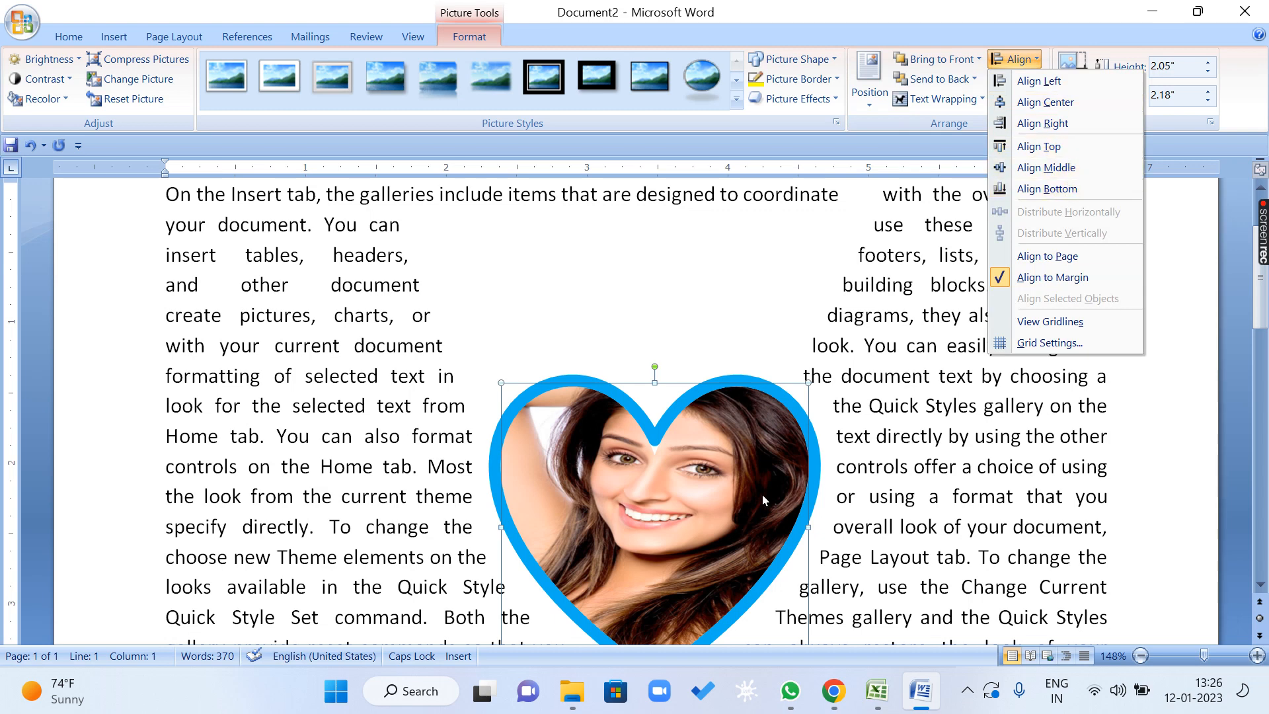
click(707, 454)
key(Delete)
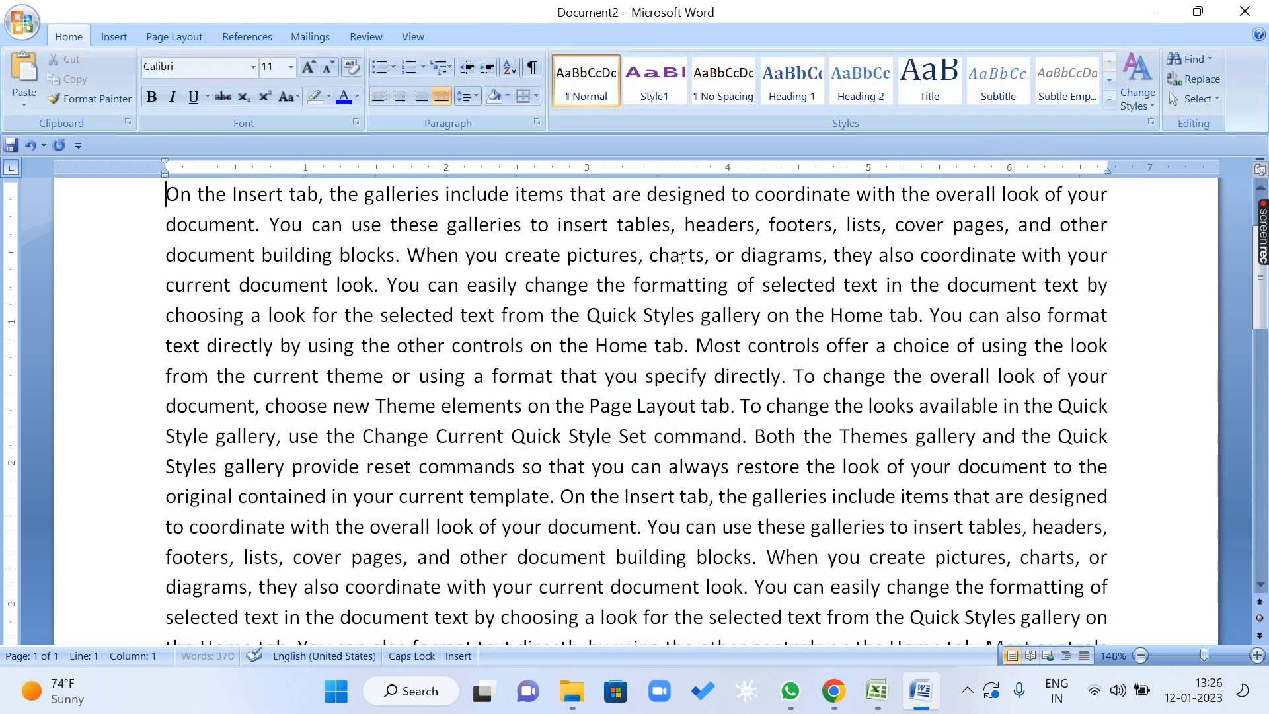
Close the document without saving its changes, and create a new blank document.
key(alt+F4)
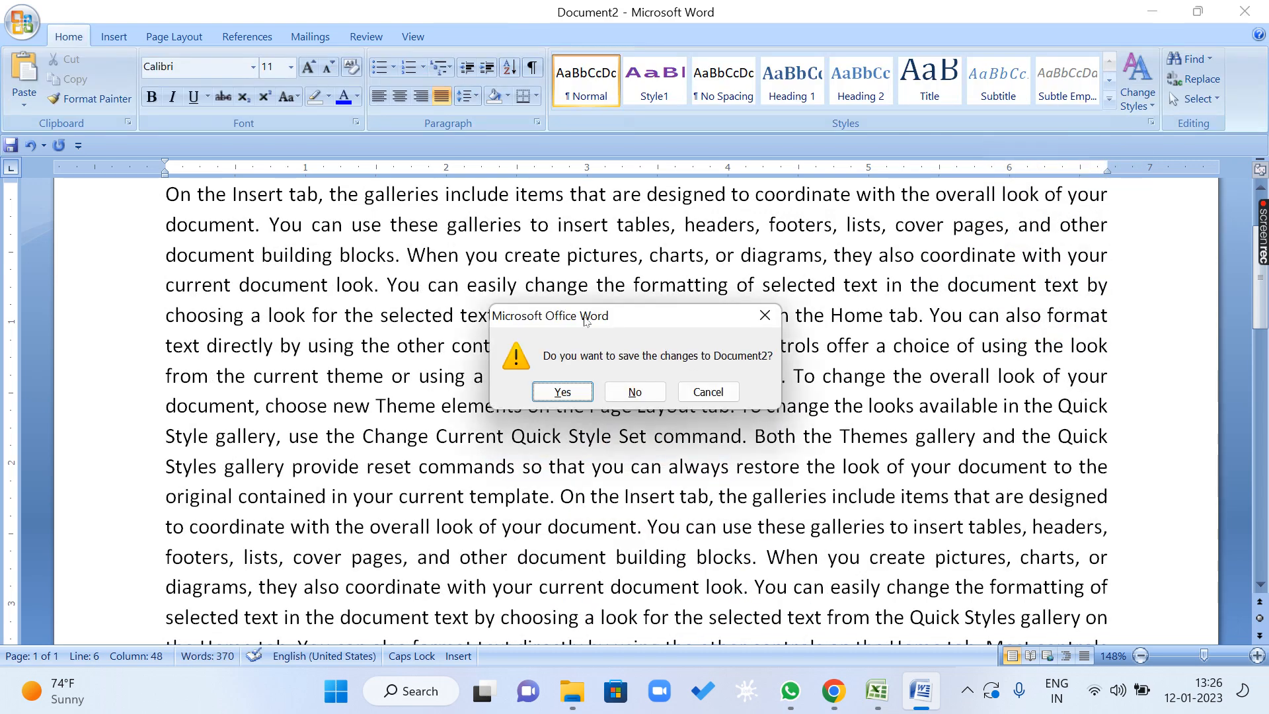
key(n)
key(ctrl+n)
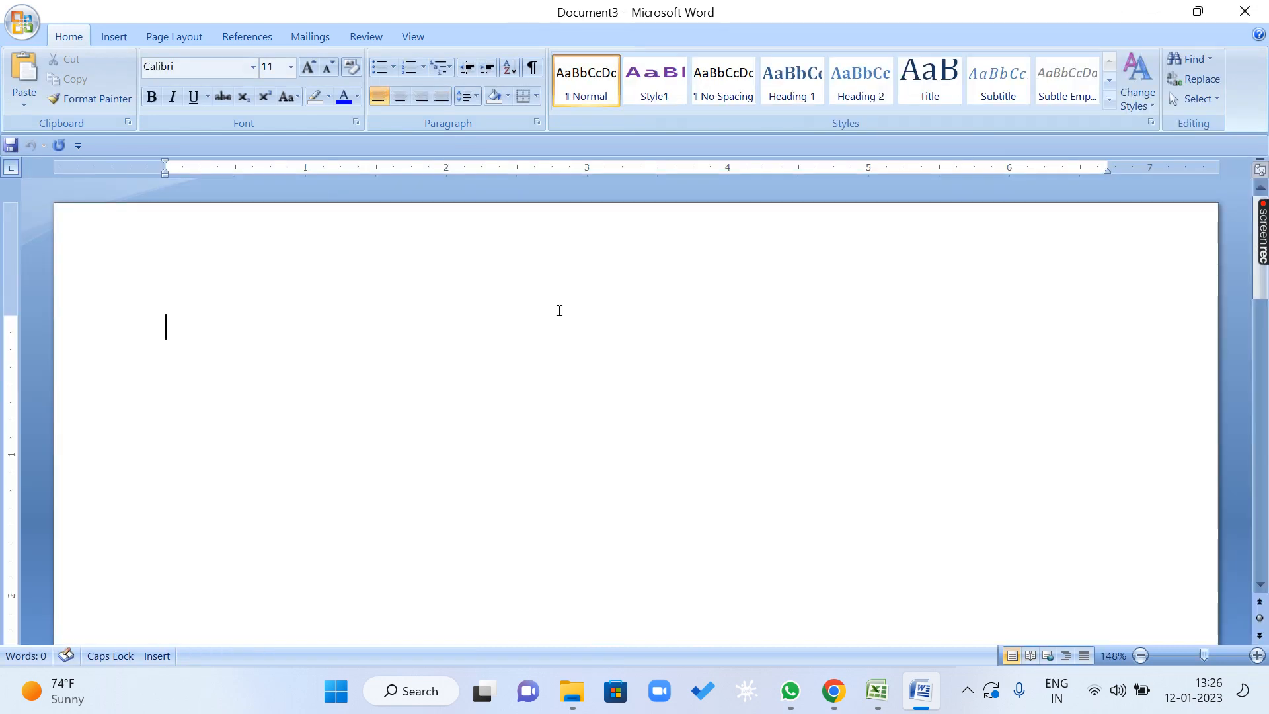
Draw a rectangle about 0.92" wide and 0.61" high near the page's upper-left area.
click(106, 37)
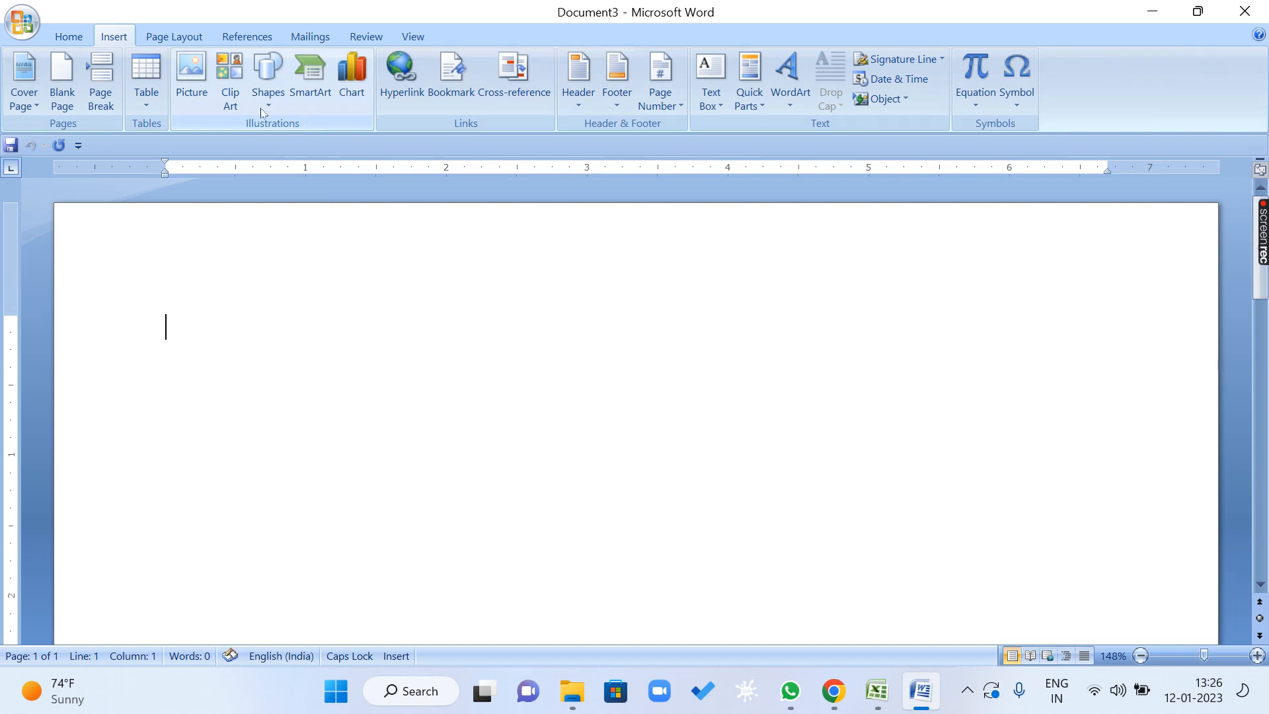
click(268, 85)
click(320, 159)
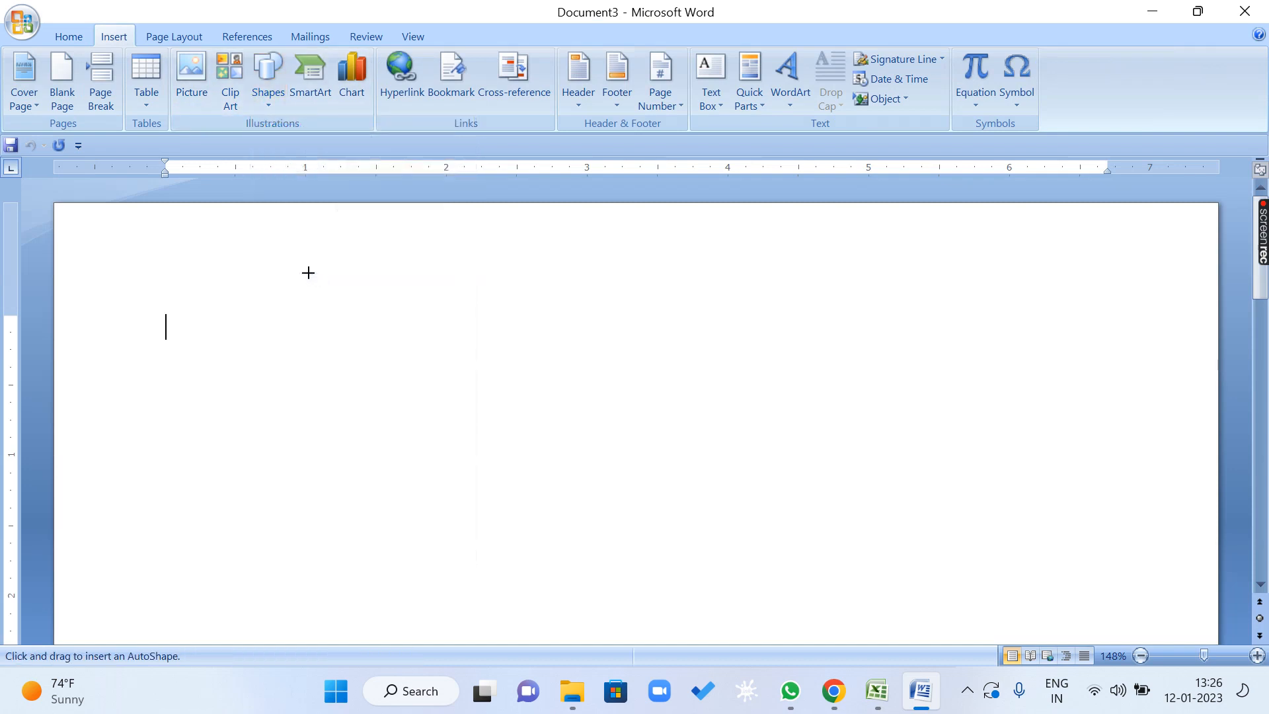
drag(241, 298, 371, 383)
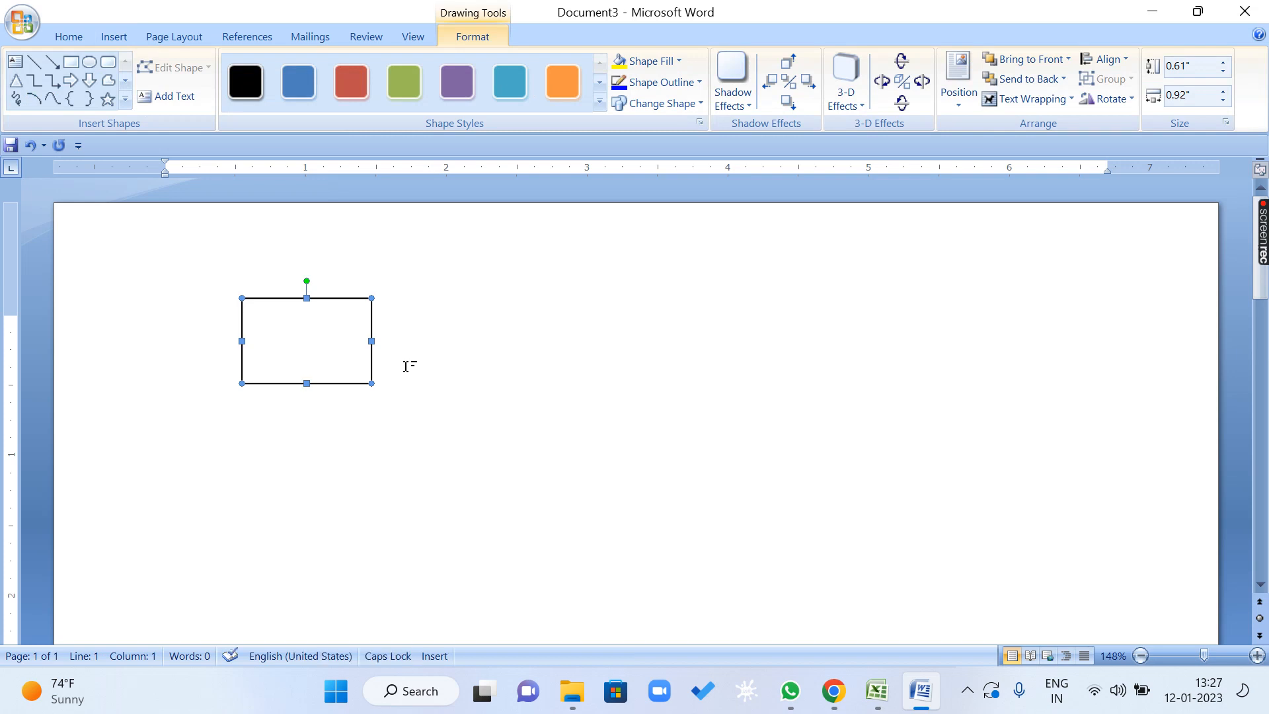
Duplicate the rectangle four times, placing the copies in an evenly spaced diagonal down to the right.
key(ctrl+d)
drag(338, 345, 476, 437)
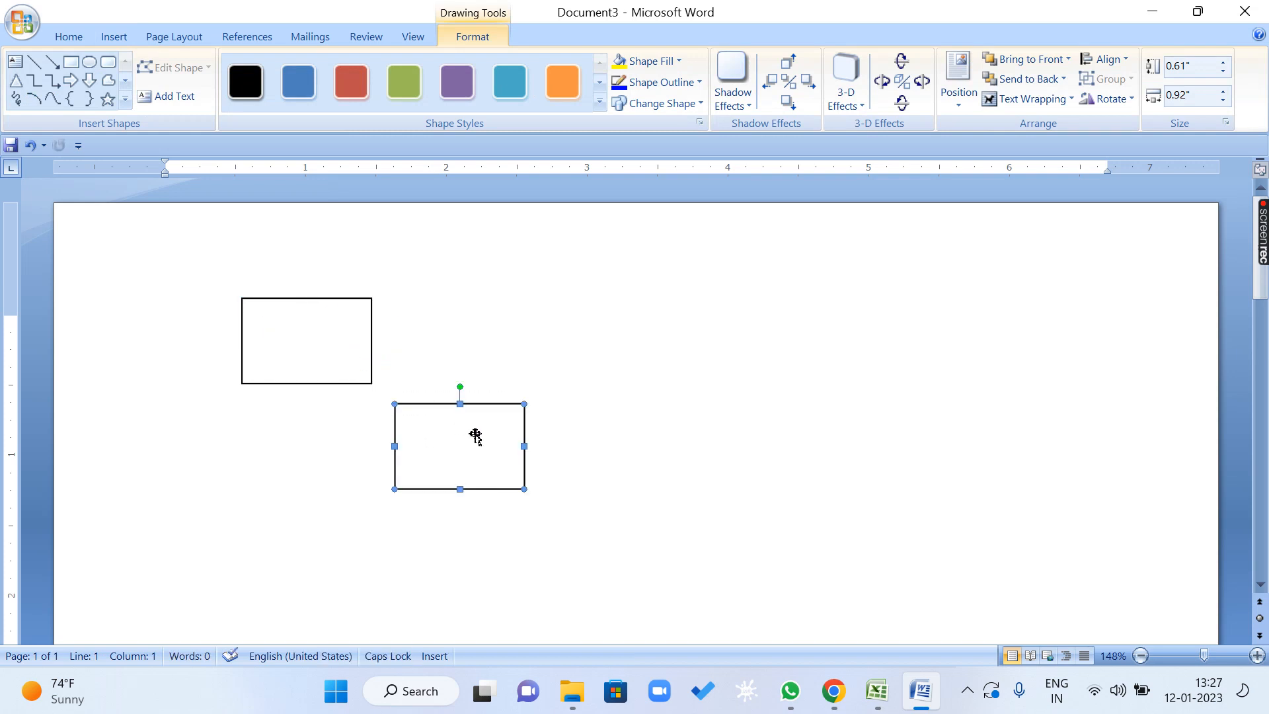
key(ctrl+d)
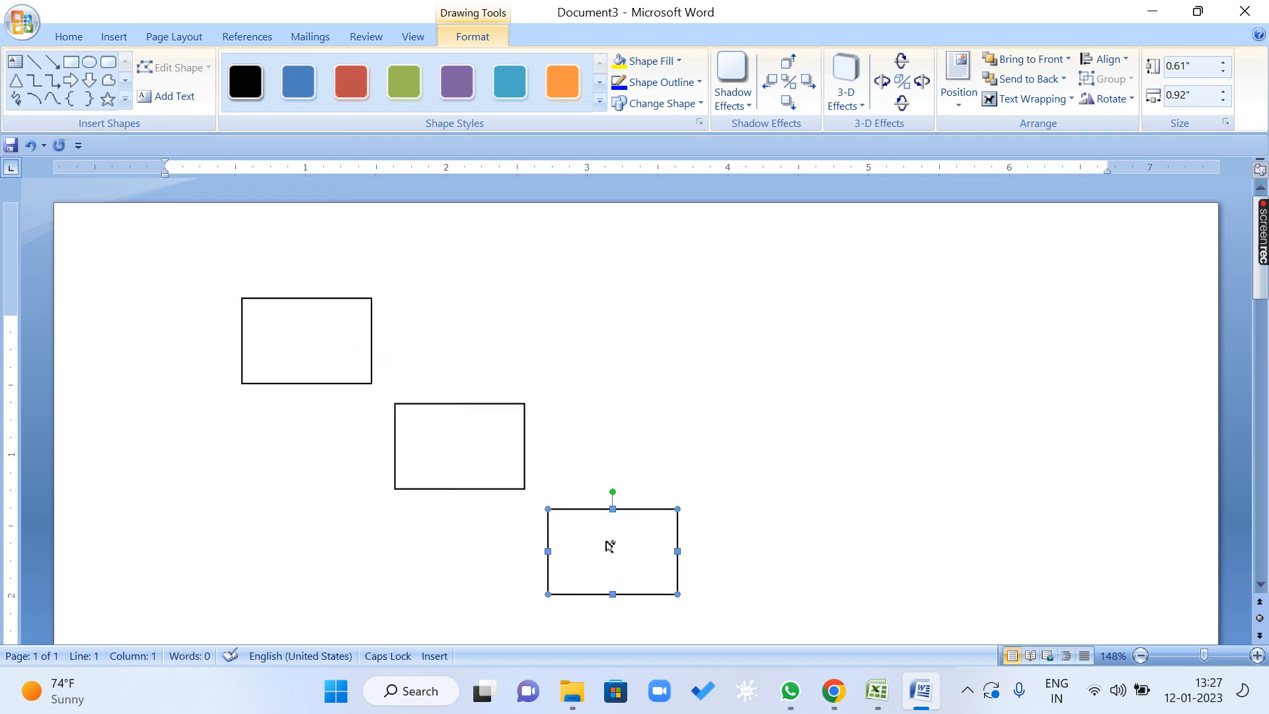
key(ctrl+d)
scroll(599, 485, down, 3)
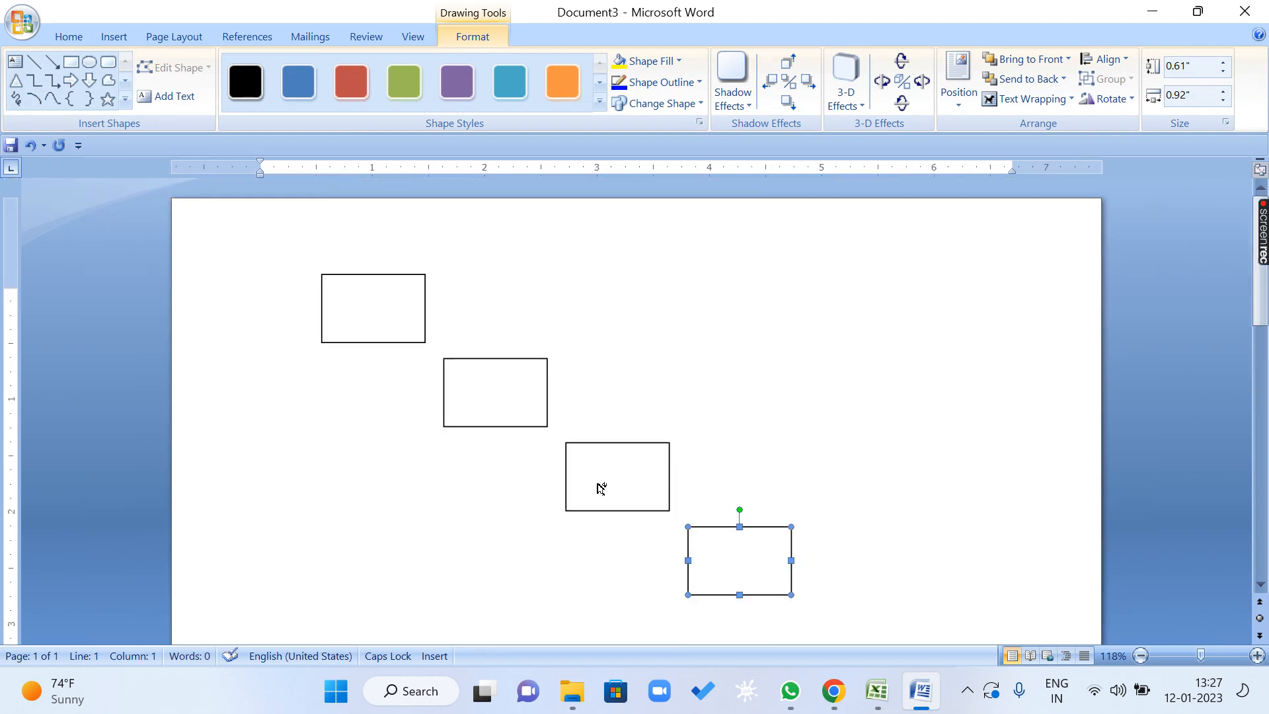
key(ctrl+d)
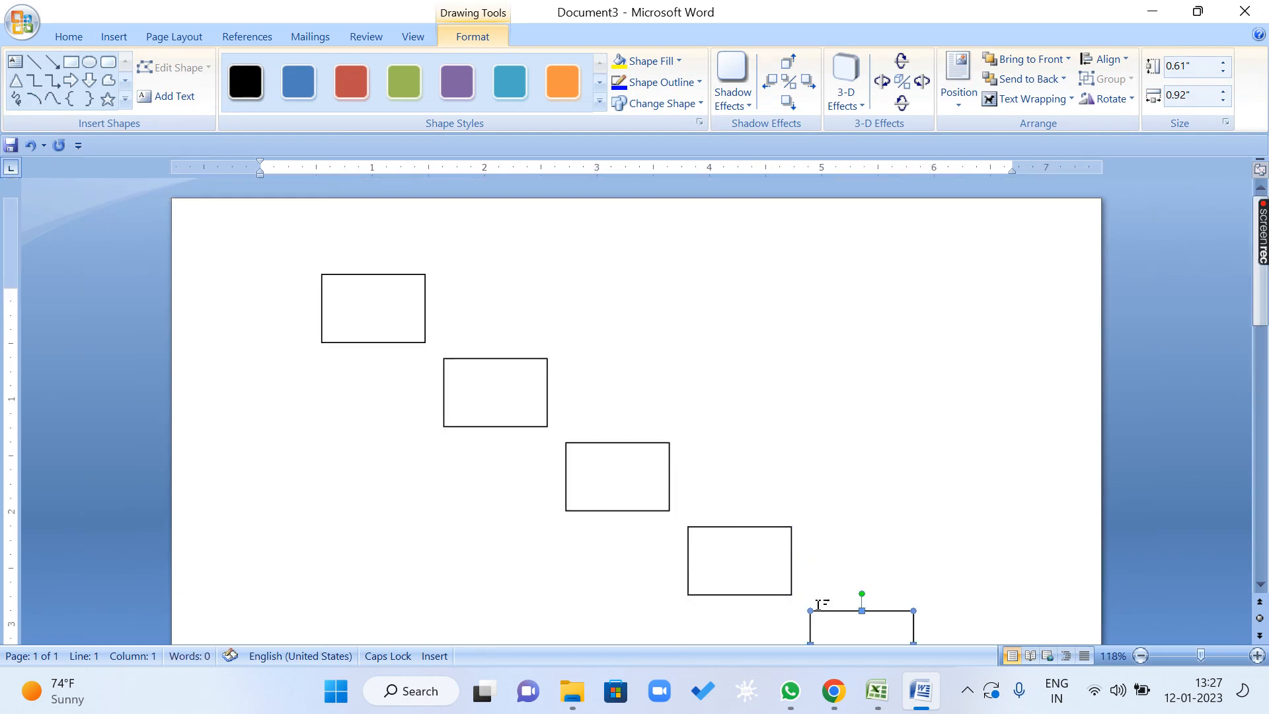
scroll(763, 453, down, 1)
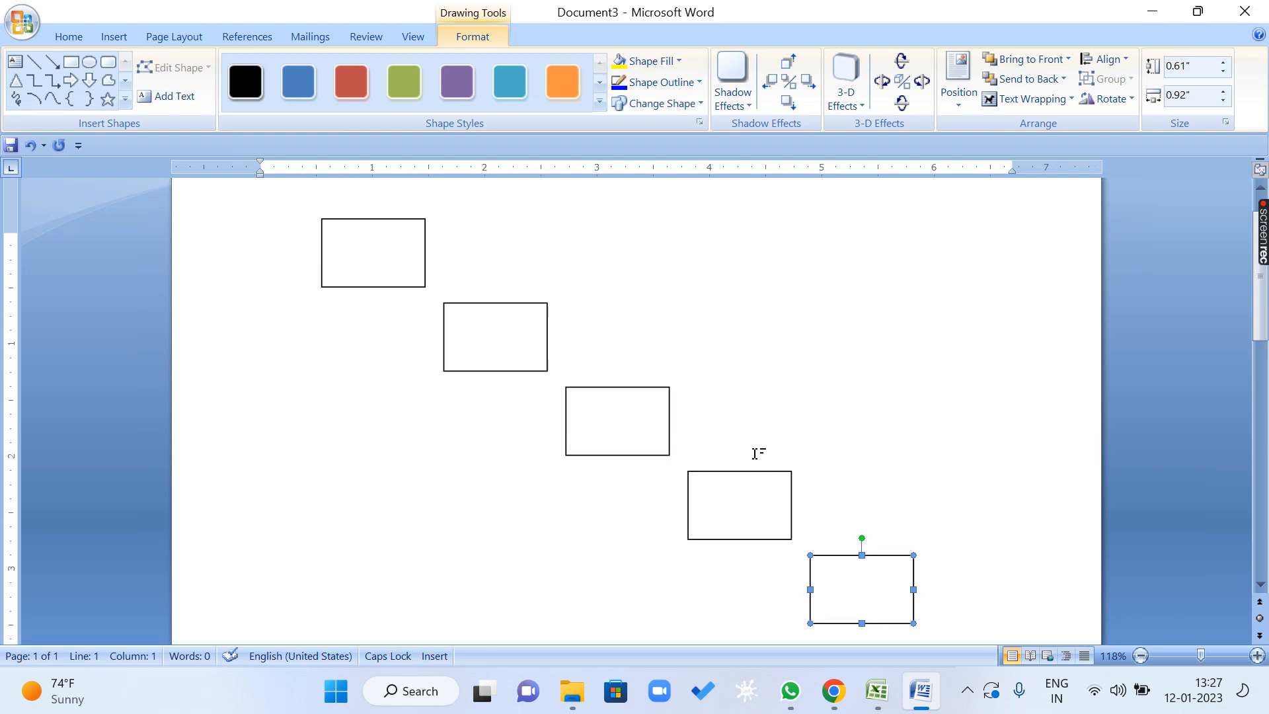
Reduce the height of the second rectangle from below and of the third rectangle from above.
click(366, 278)
click(489, 346)
drag(498, 354, 501, 346)
click(625, 420)
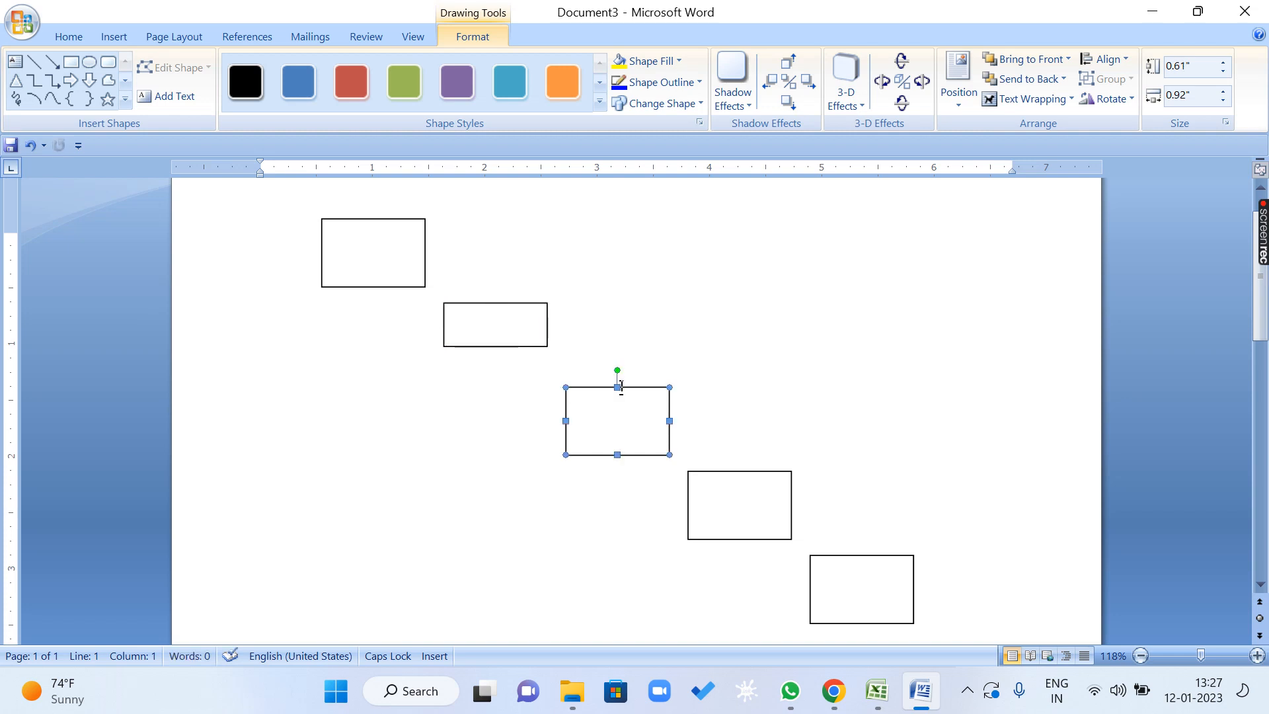
drag(621, 383, 620, 429)
click(626, 421)
Reshape the fourth rectangle into a tall one about 0.49" wide, and shrink the fifth to about 0.34" high and 0.63" wide.
click(711, 493)
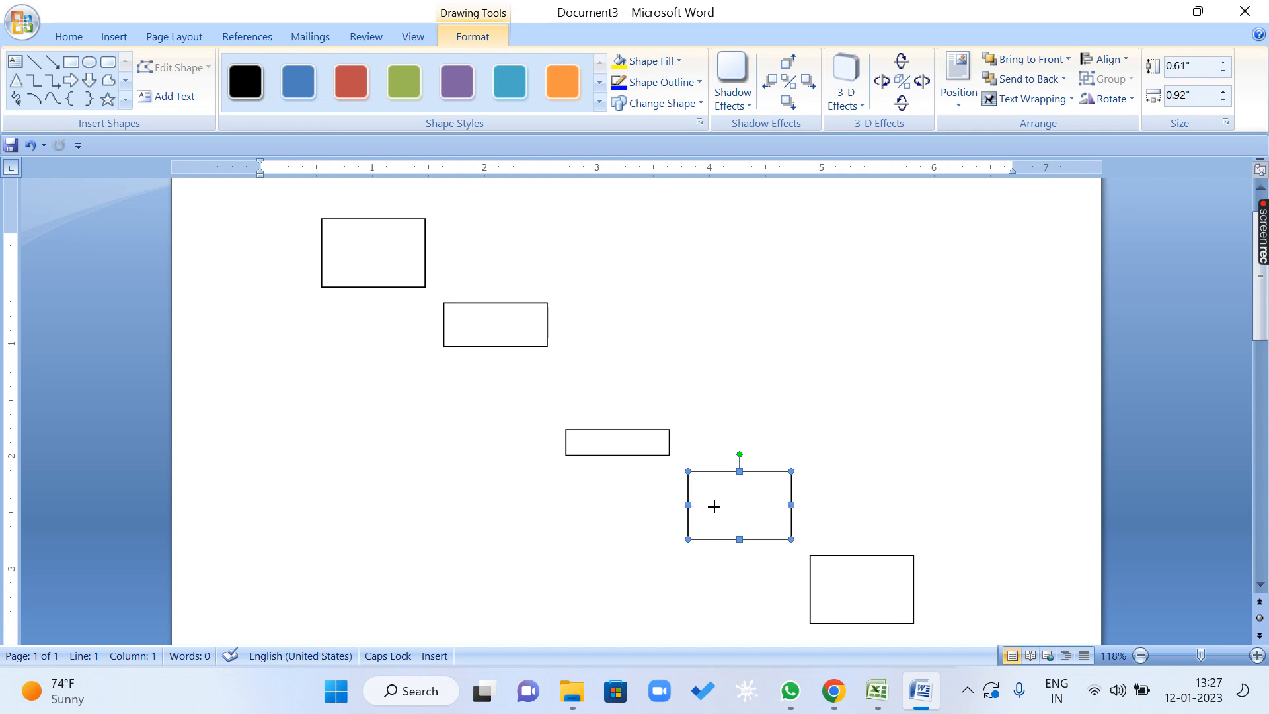
drag(688, 505, 737, 506)
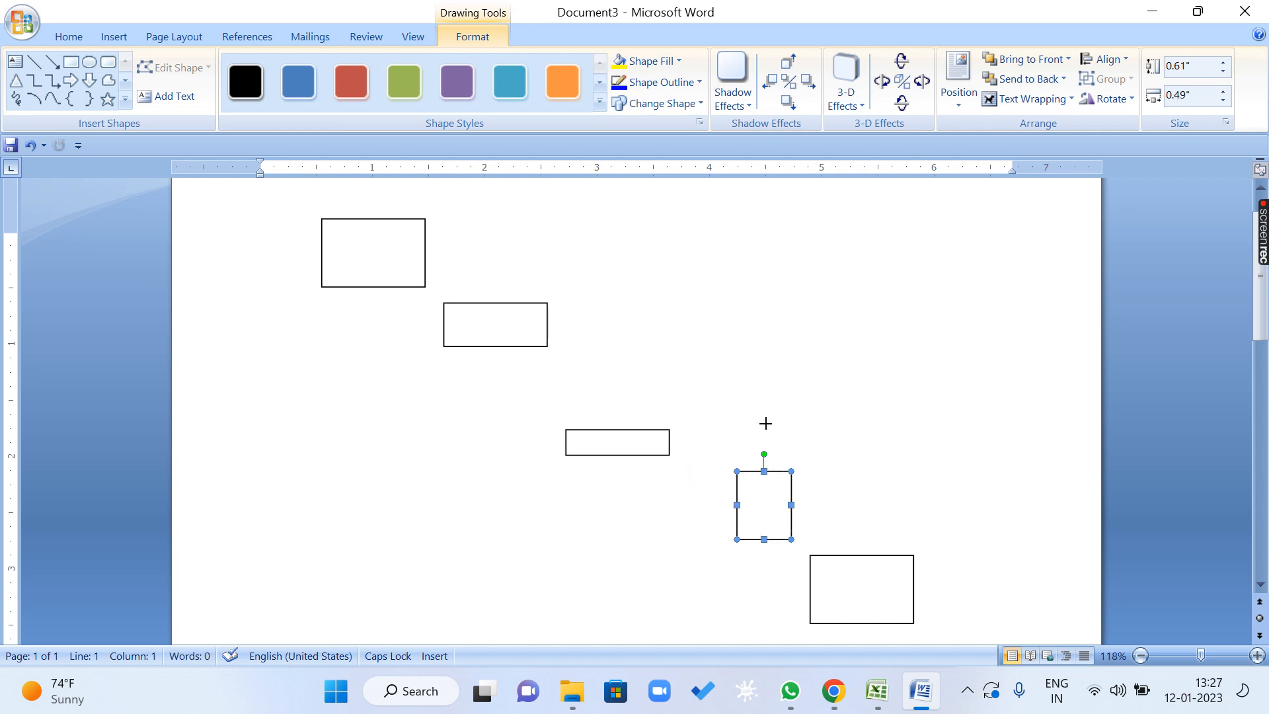
drag(765, 423, 764, 421)
drag(770, 484, 738, 492)
click(848, 582)
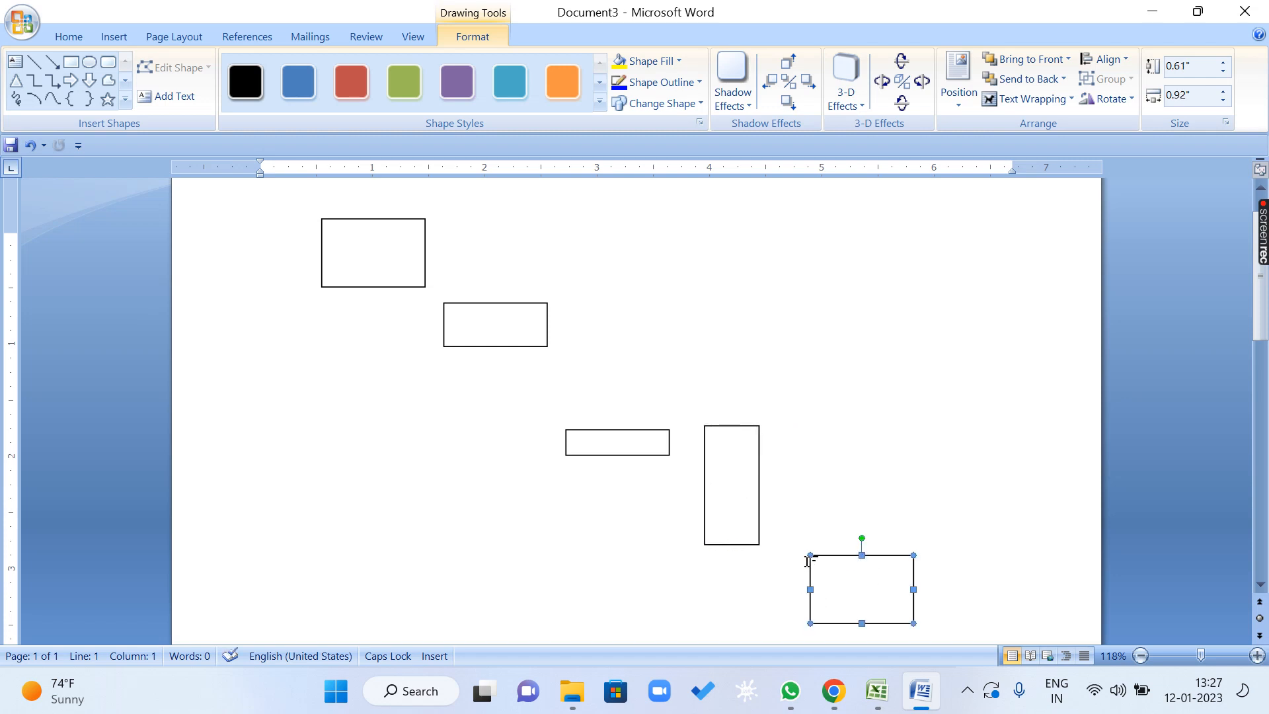
drag(824, 567, 842, 585)
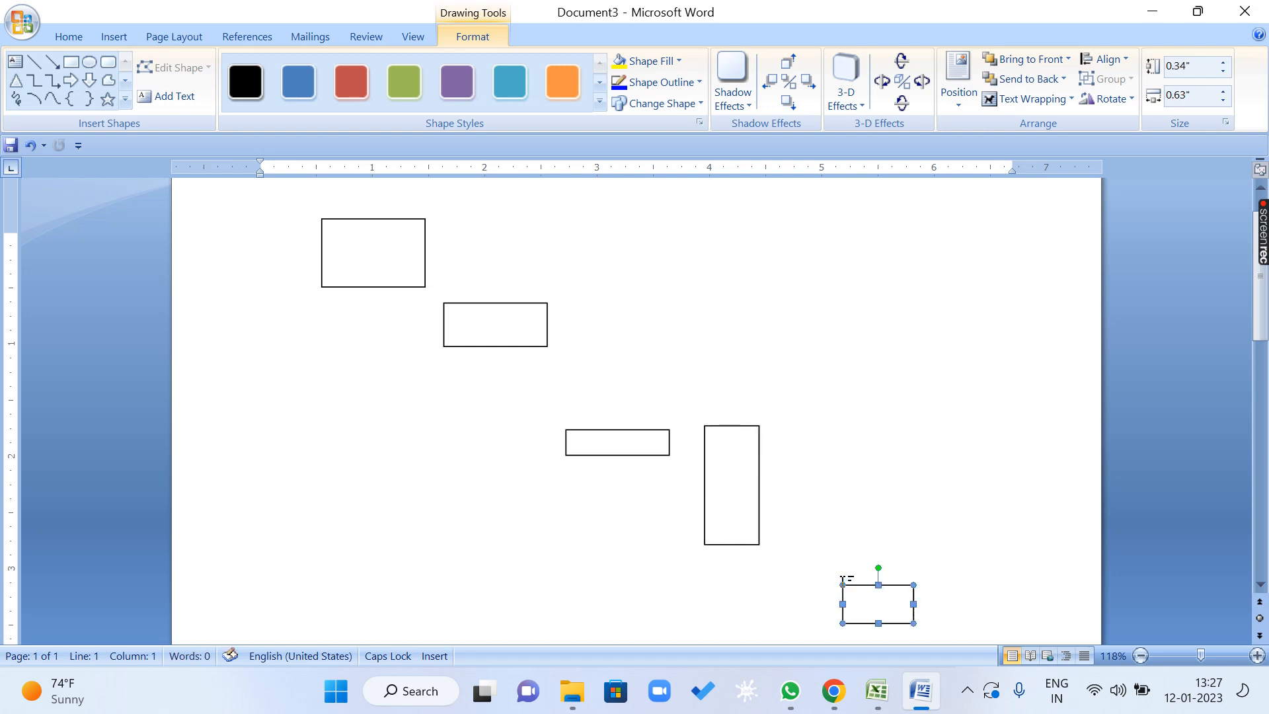
Select all five rectangles and move them together to the right and slightly up, leaving them deselected.
shift+click(733, 493)
shift+click(634, 448)
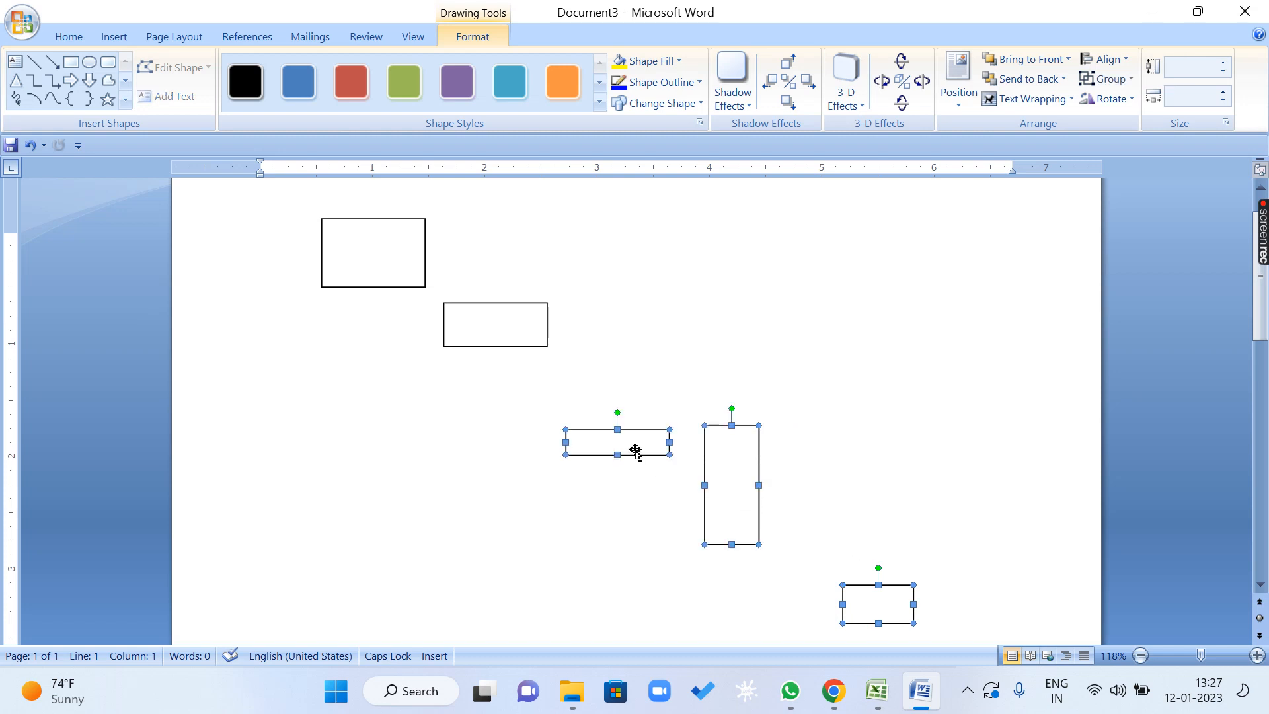
shift+click(532, 339)
shift+click(384, 266)
click(1102, 59)
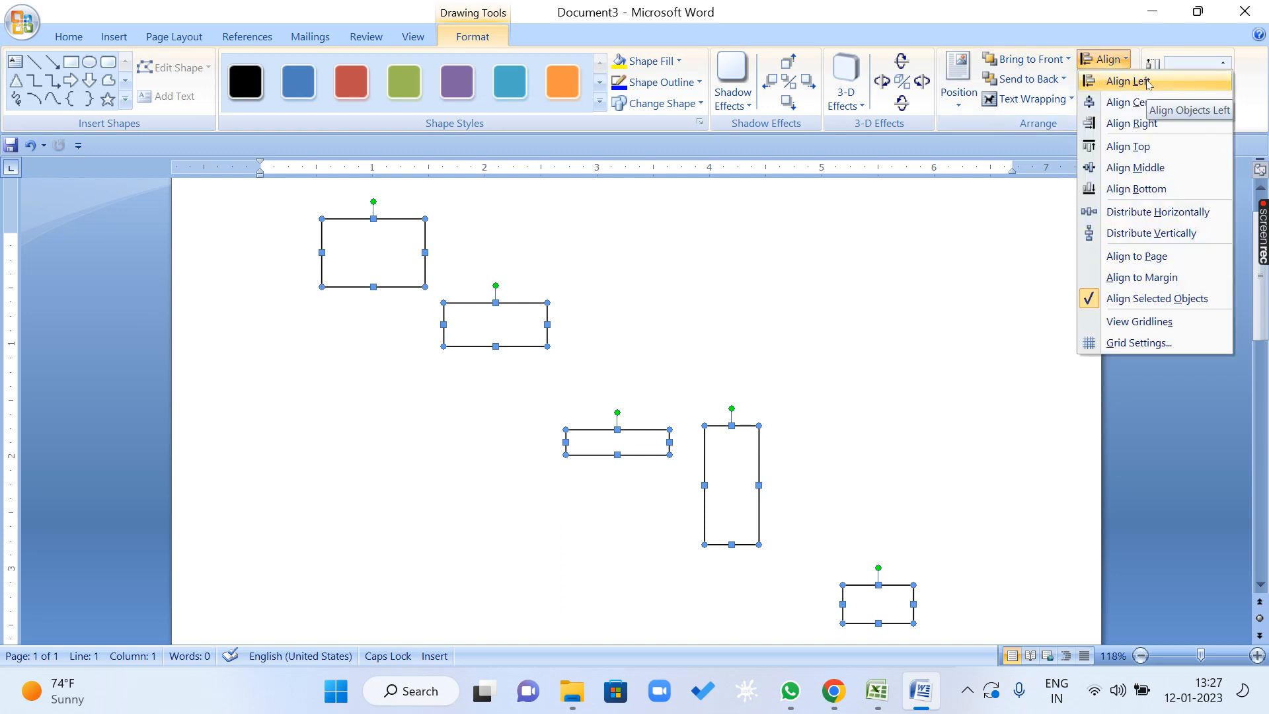
click(801, 269)
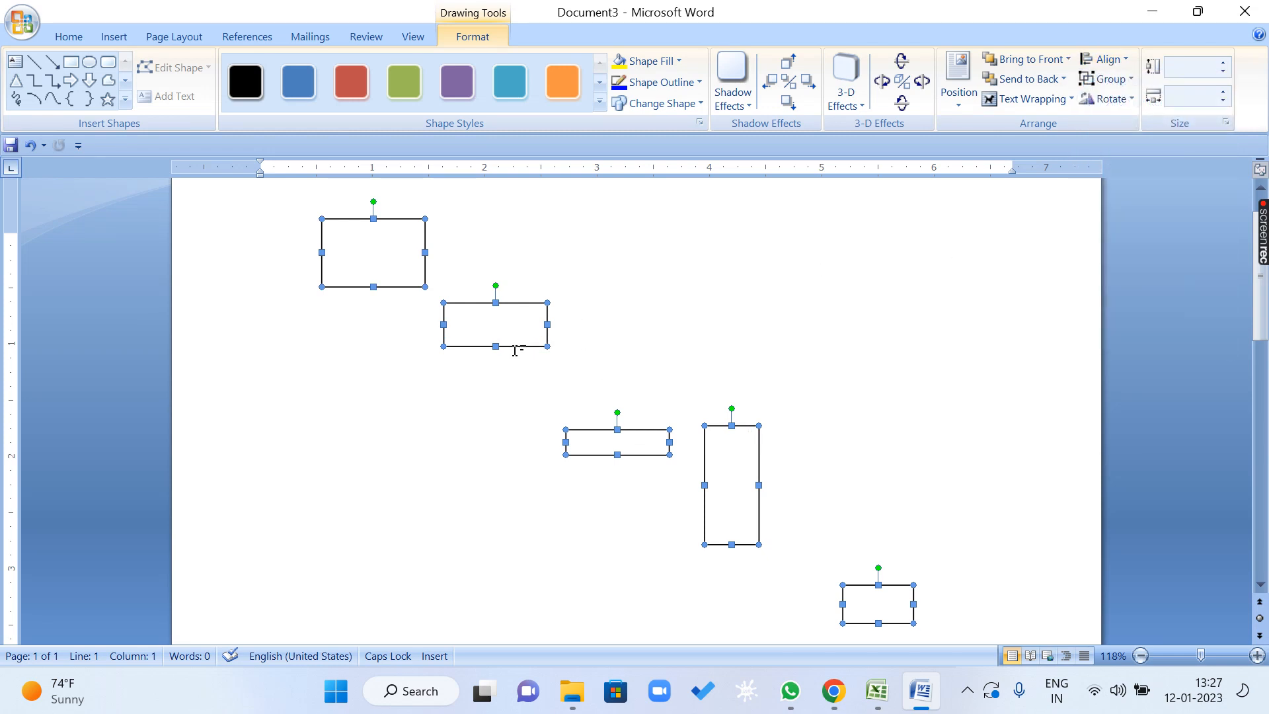
drag(519, 347, 614, 331)
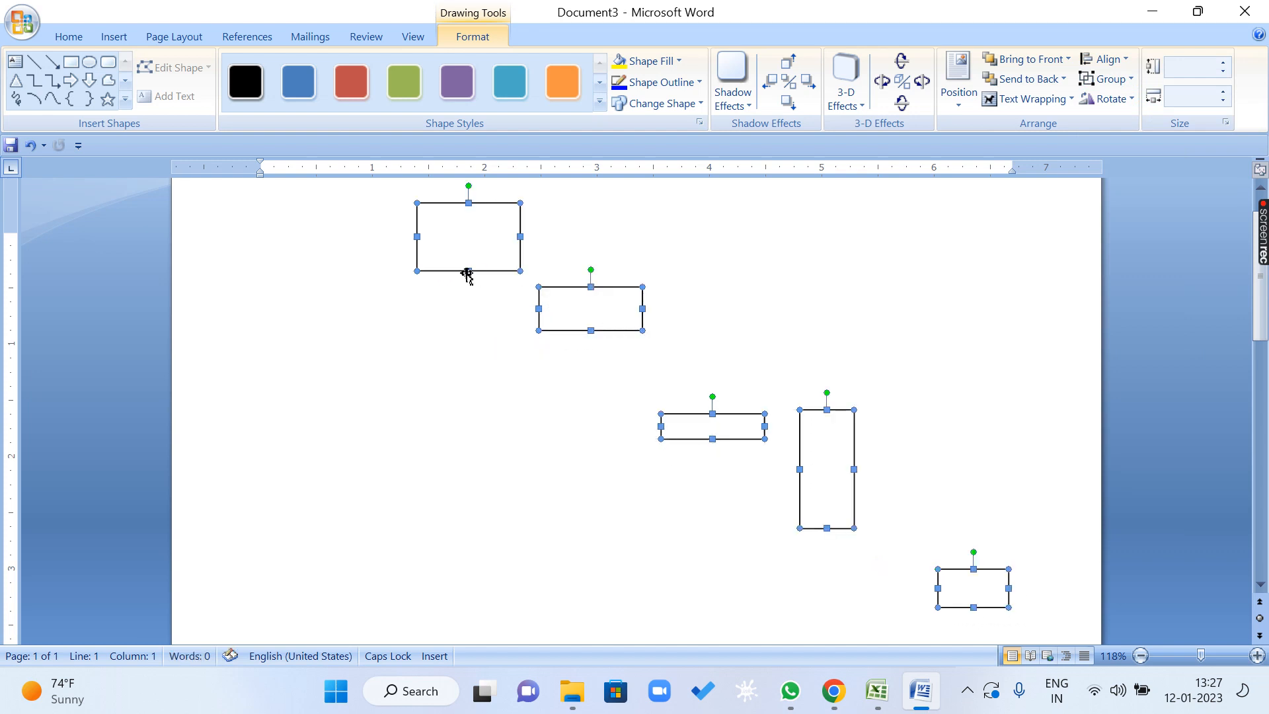
click(422, 365)
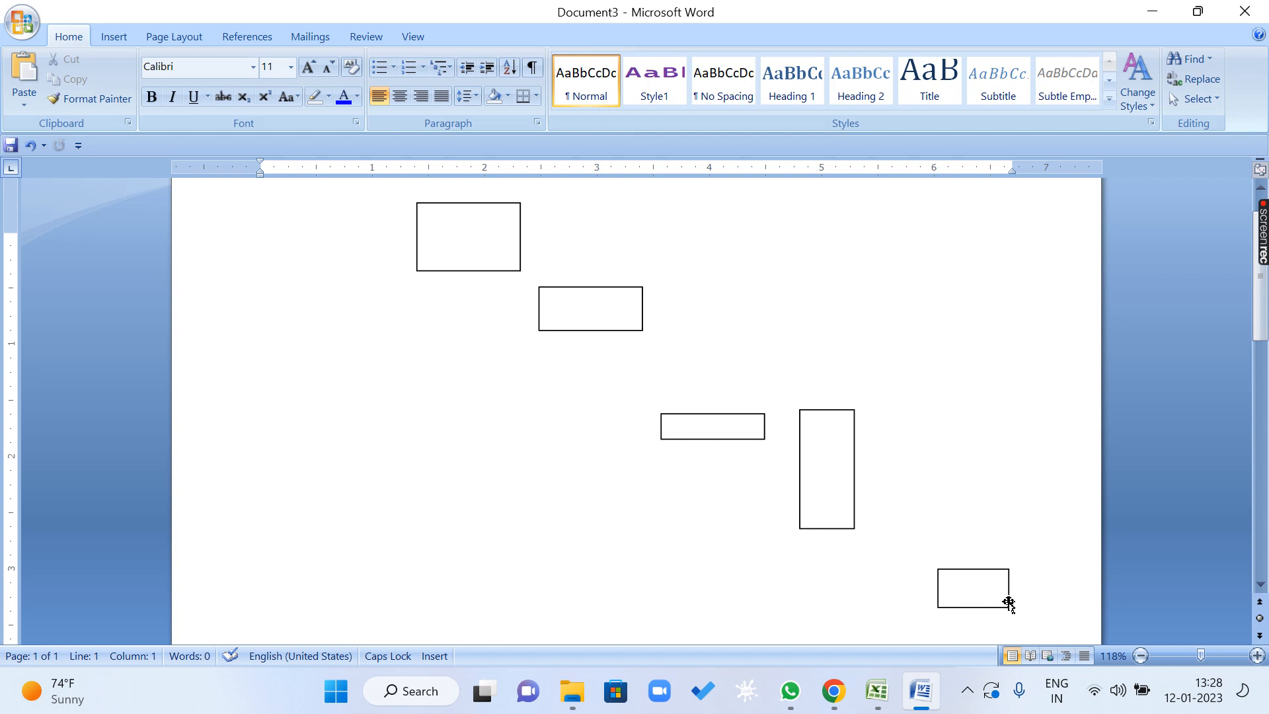
Select all five rectangles again and set their alignment reference to Align to Page.
click(991, 590)
shift+click(816, 494)
shift+click(716, 425)
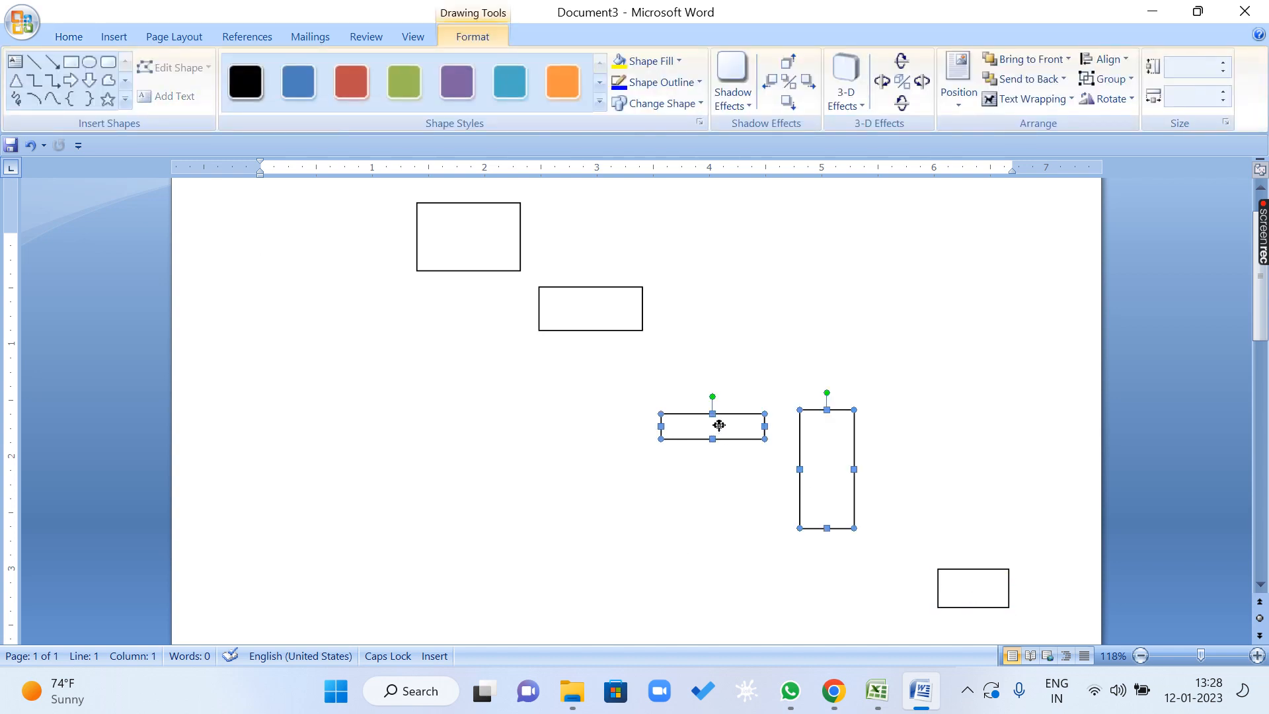
shift+click(601, 317)
shift+click(448, 243)
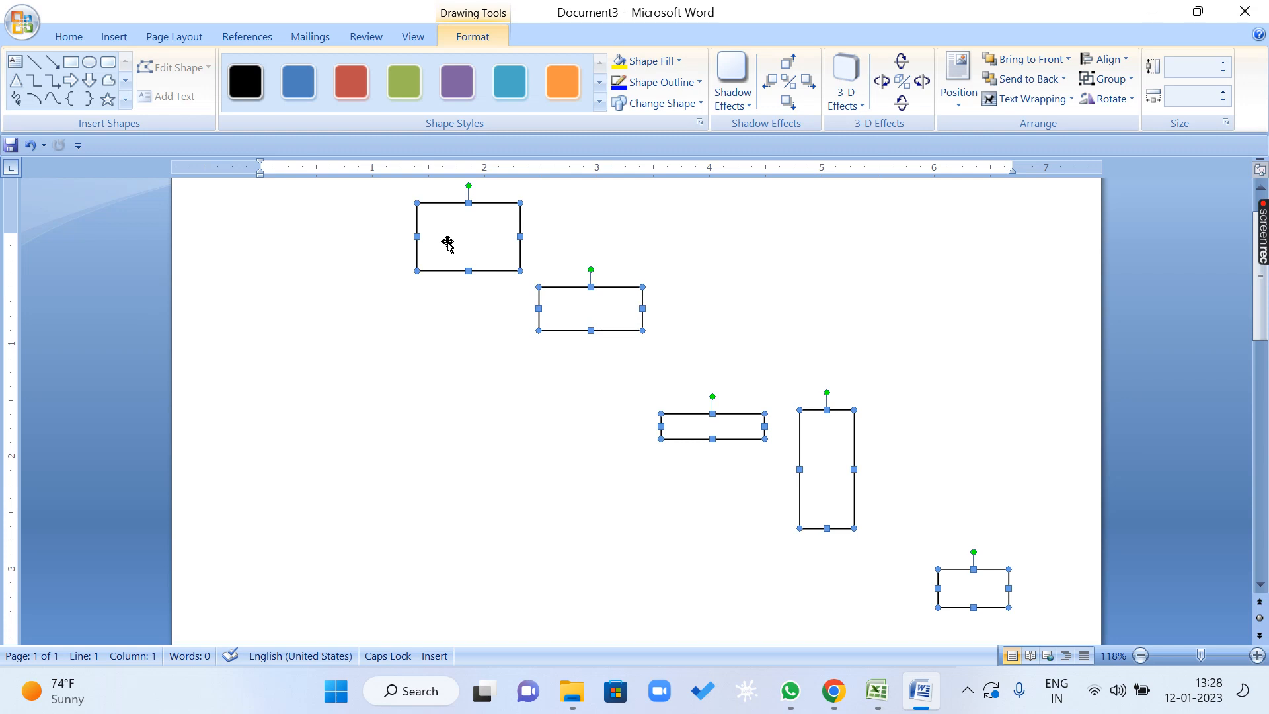
click(1114, 59)
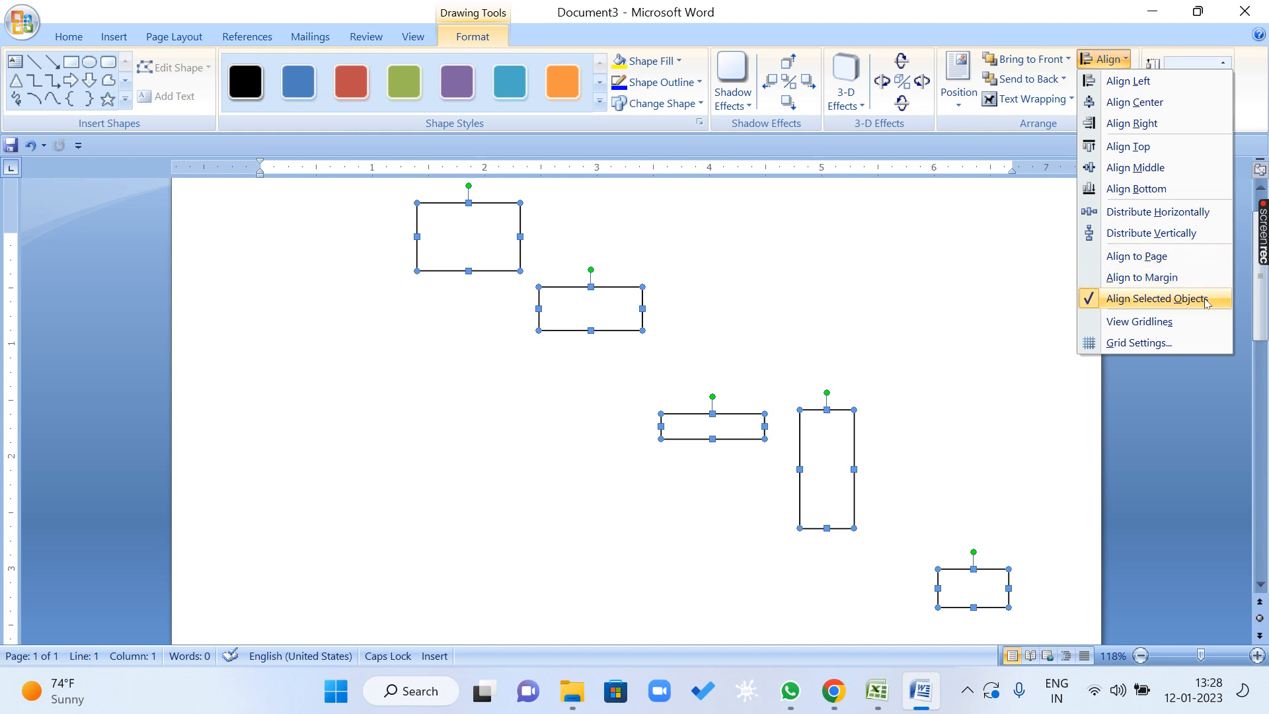
click(1173, 257)
Align the five rectangles left to the page edge, and undo that alignment.
click(1103, 59)
click(1127, 81)
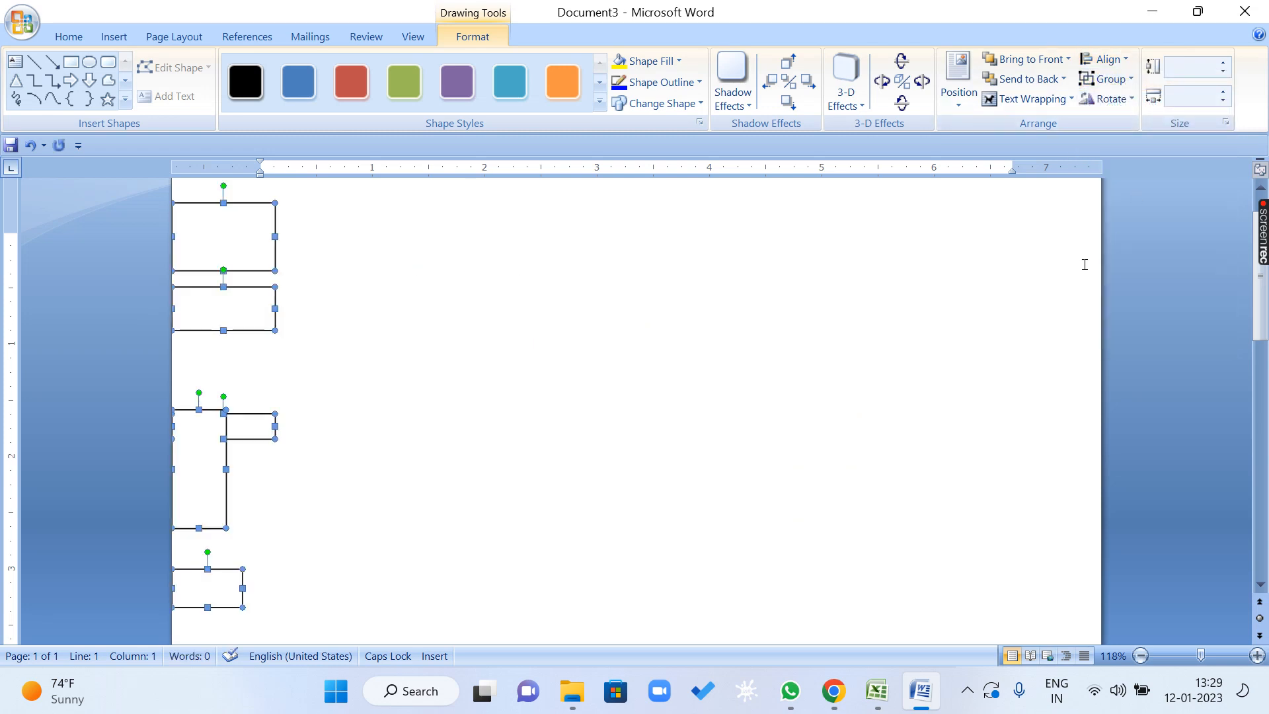
key(ctrl+z)
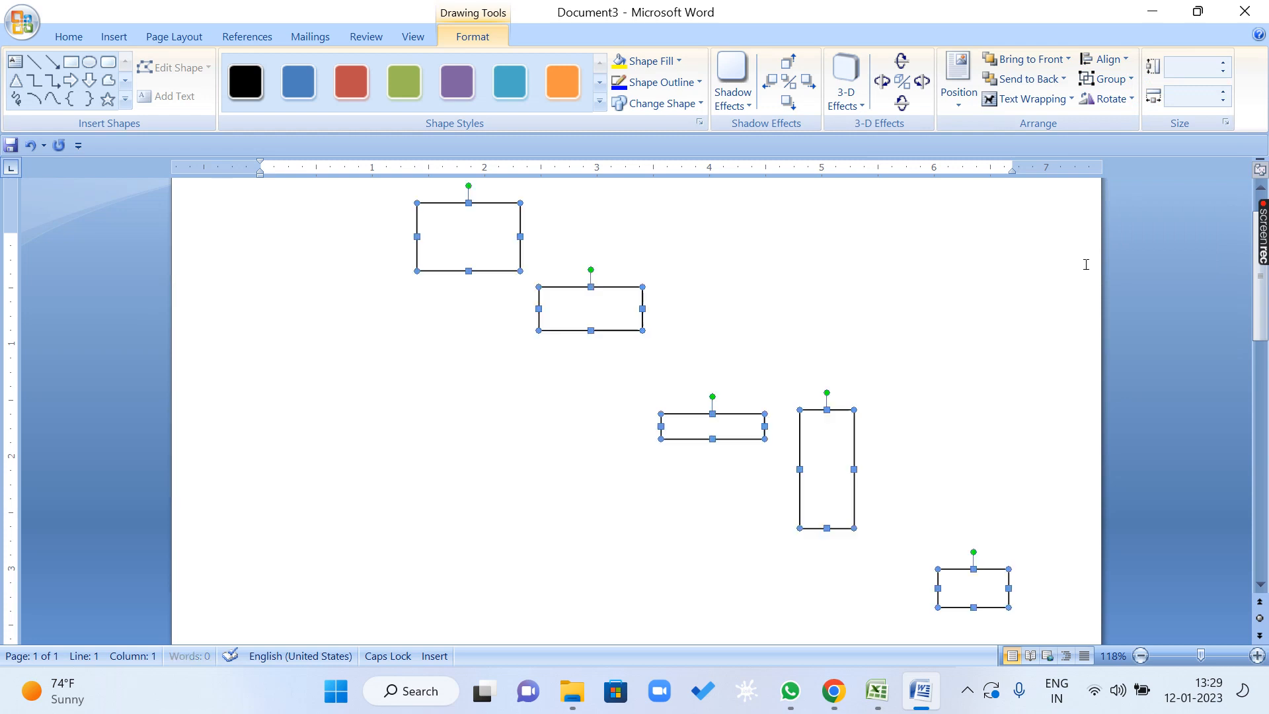
Set the five rectangles' alignment reference to Align to Margin, align them left, and undo the left alignment.
click(1121, 61)
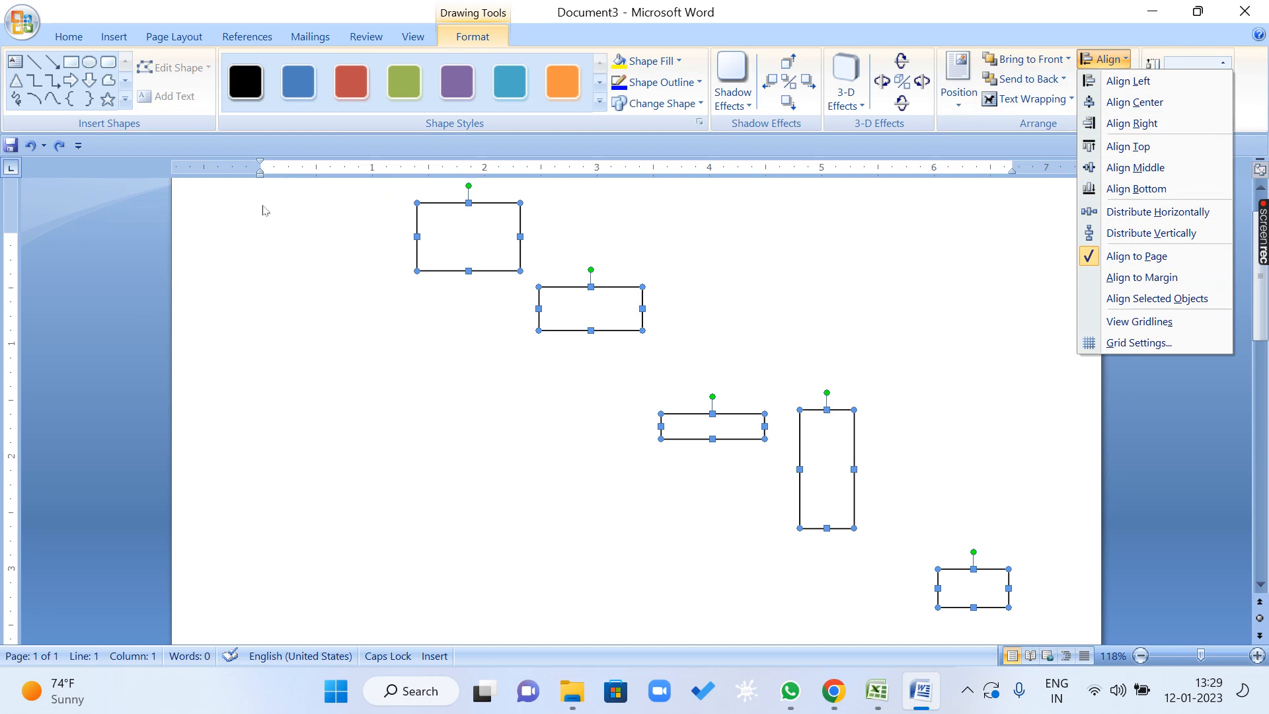
click(1182, 283)
click(1108, 59)
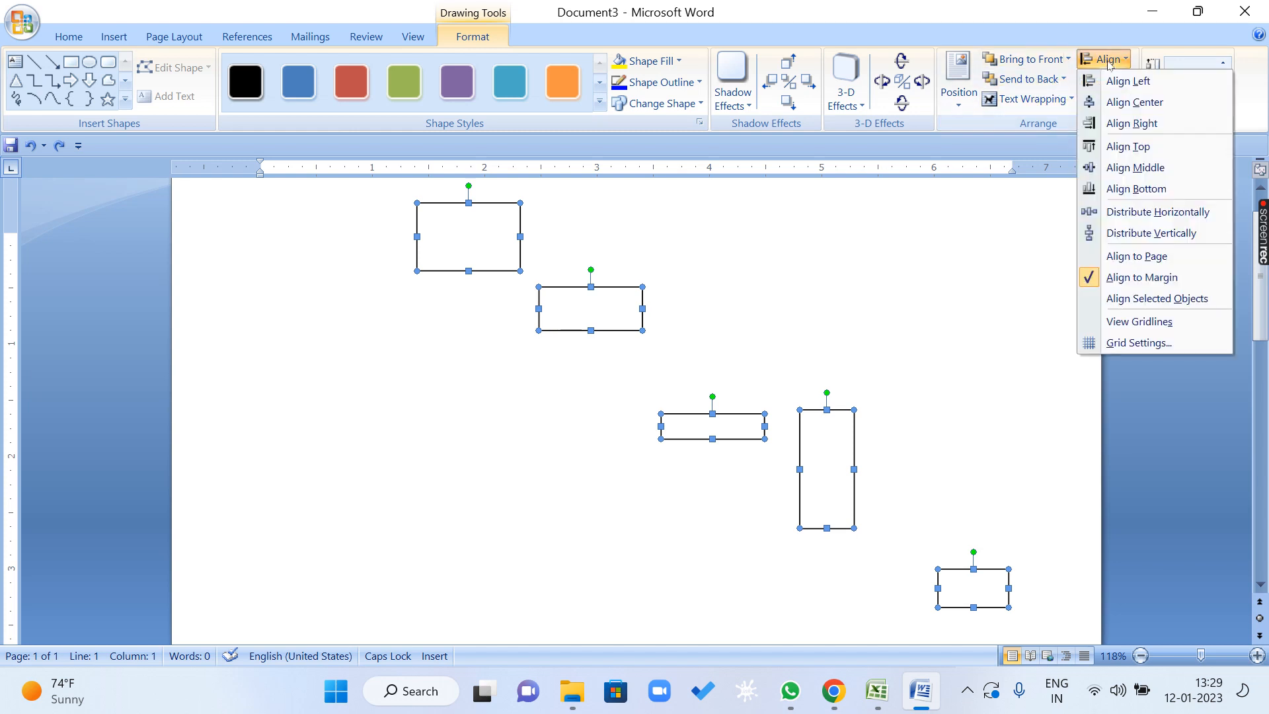
click(1128, 81)
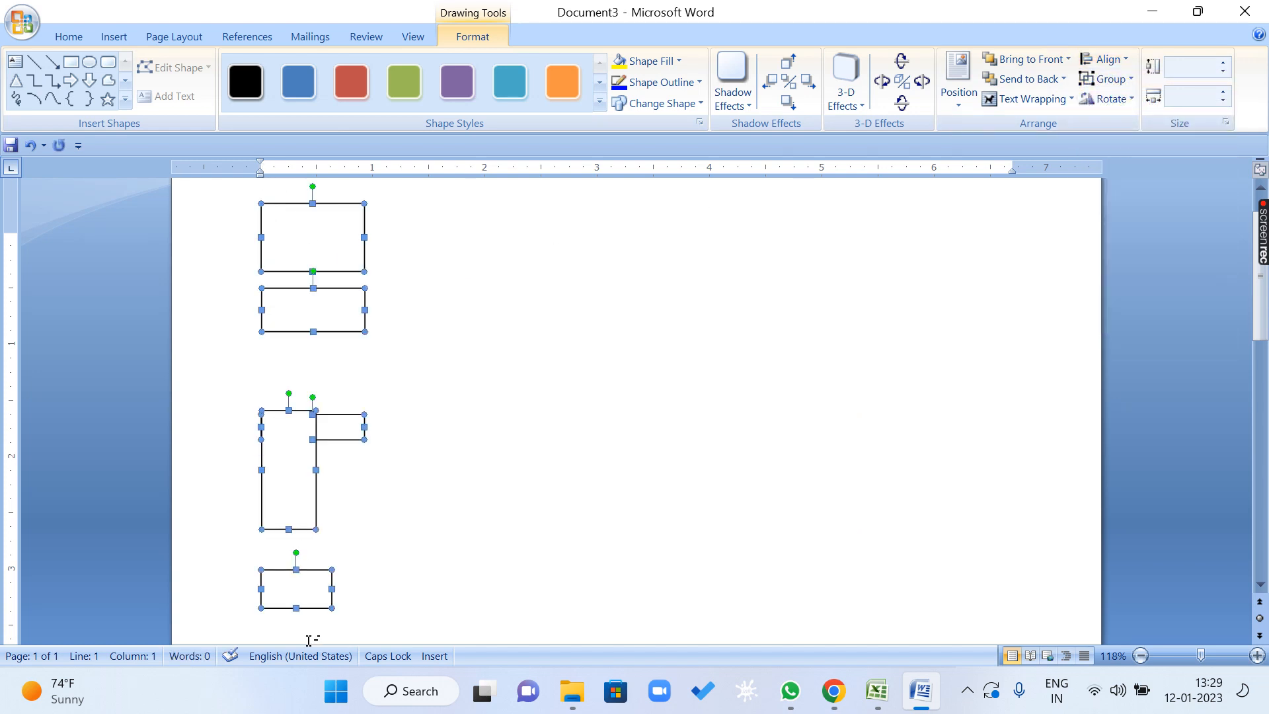
key(ctrl+z)
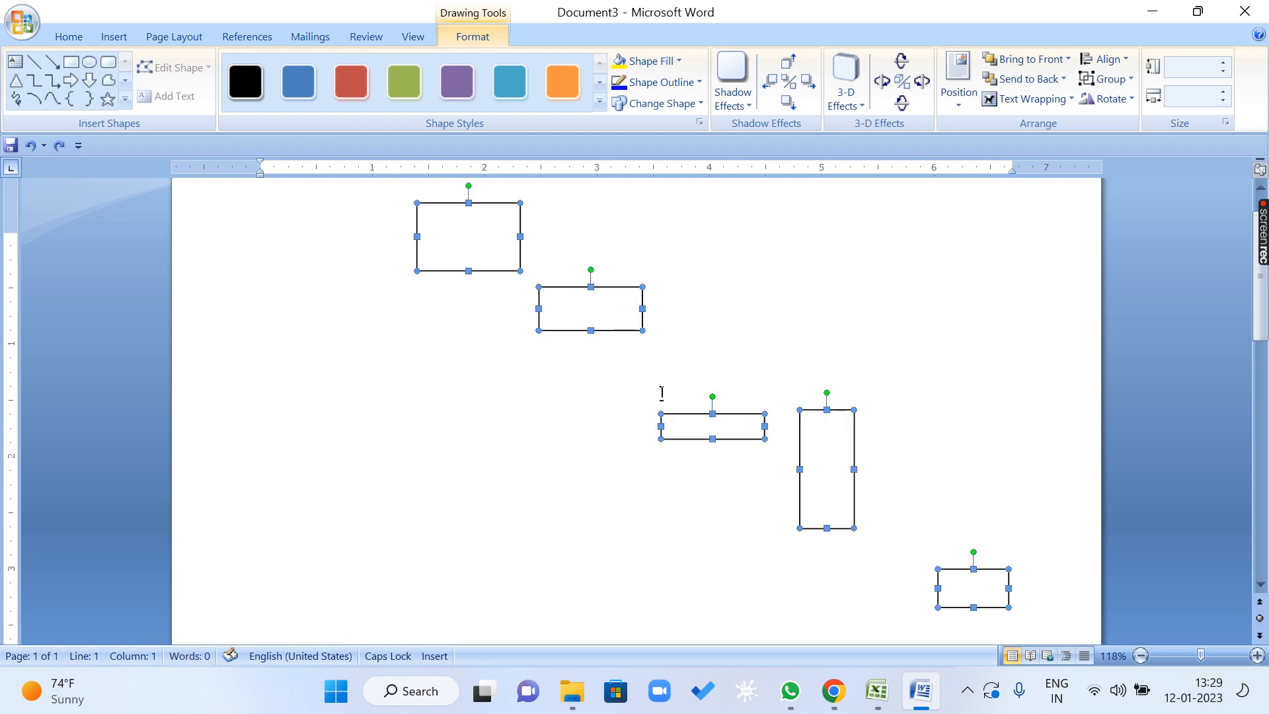
Switch the alignment reference to Align Selected Objects, align the five rectangles left, and undo that alignment.
click(1112, 60)
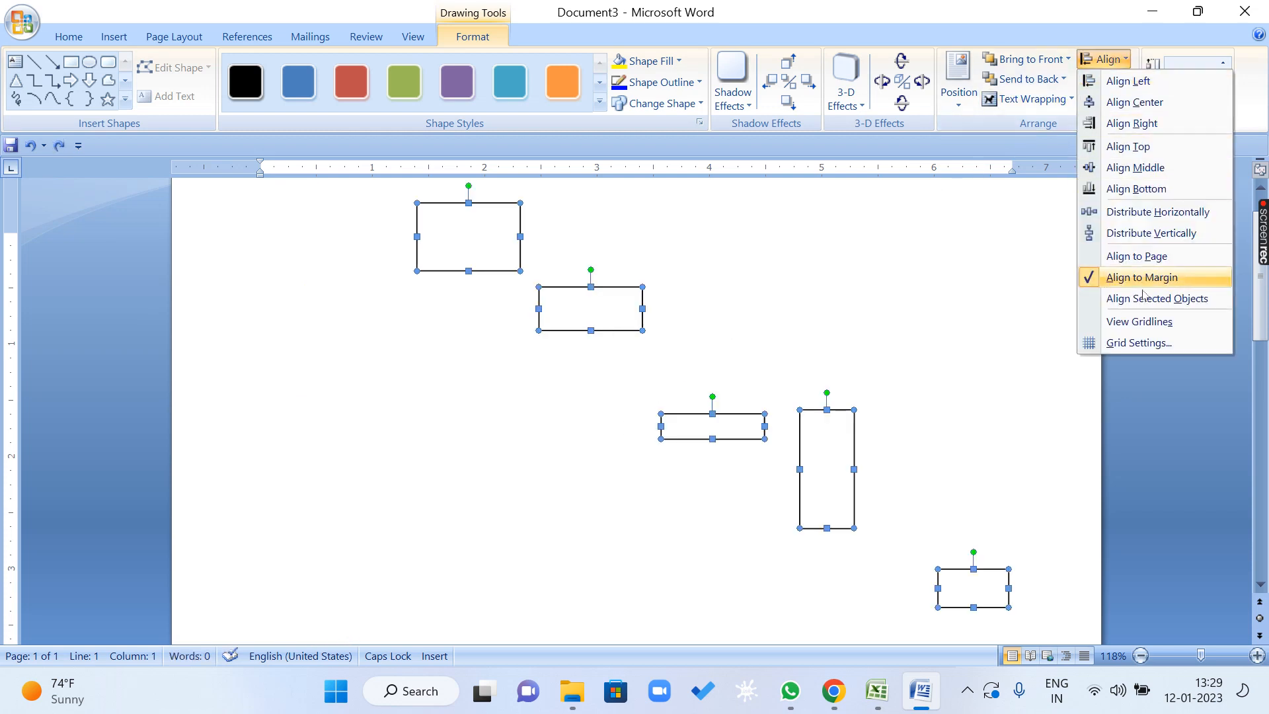
click(1209, 301)
click(1121, 59)
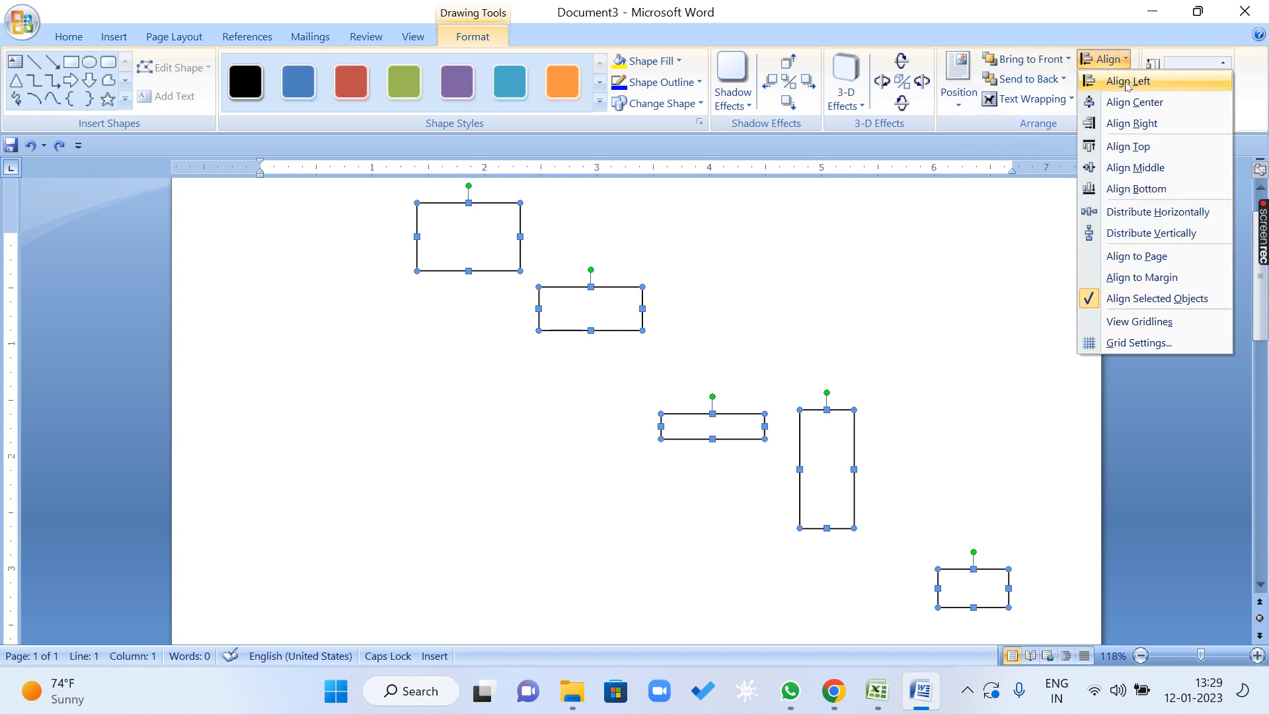
click(1127, 81)
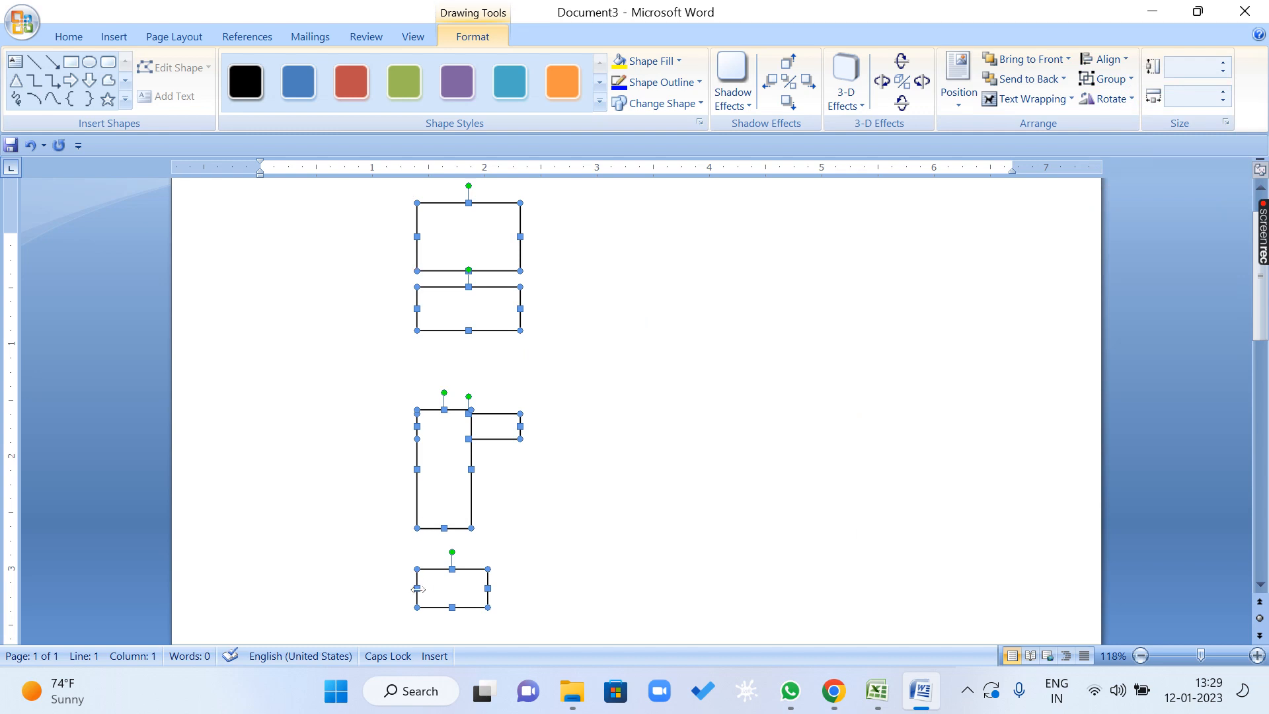
key(ctrl+z)
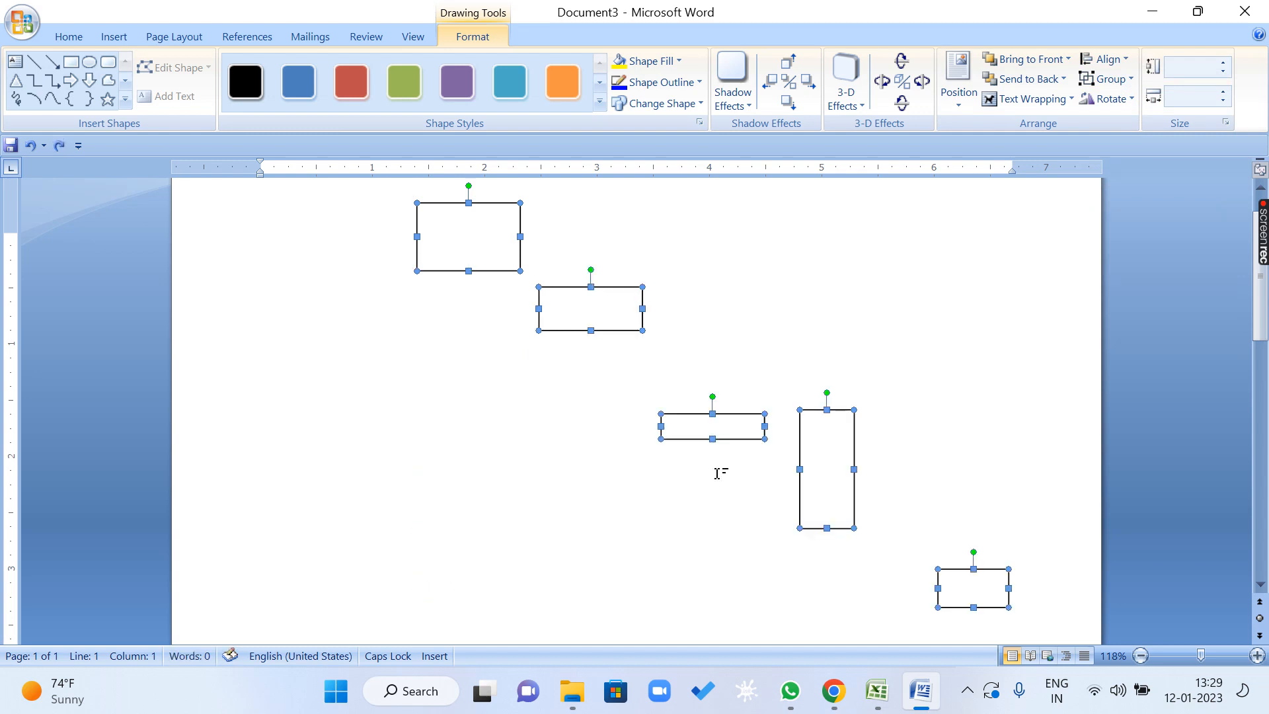
Align the five rectangles to the bottom of the selected objects, and undo the bottom alignment.
click(1117, 60)
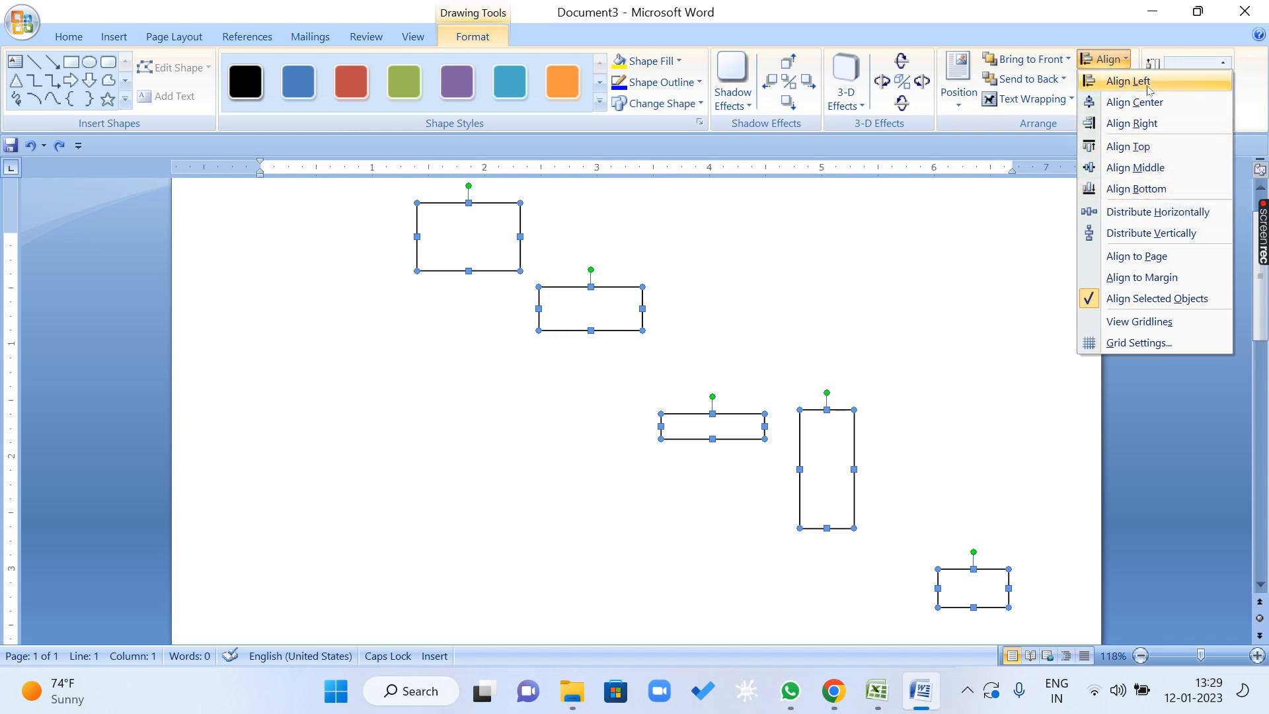
click(1143, 189)
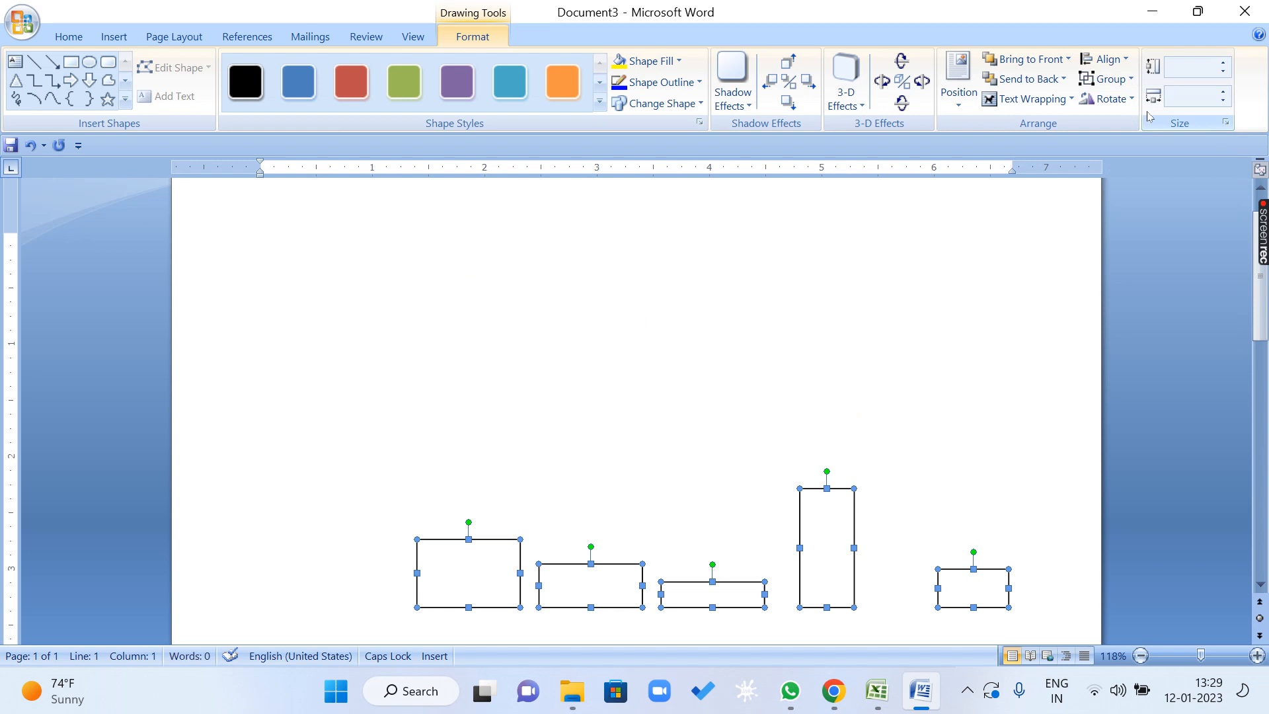
key(ctrl+z)
Set the alignment reference to Align to Page, center the five rectangles horizontally, and undo the centering.
click(1104, 59)
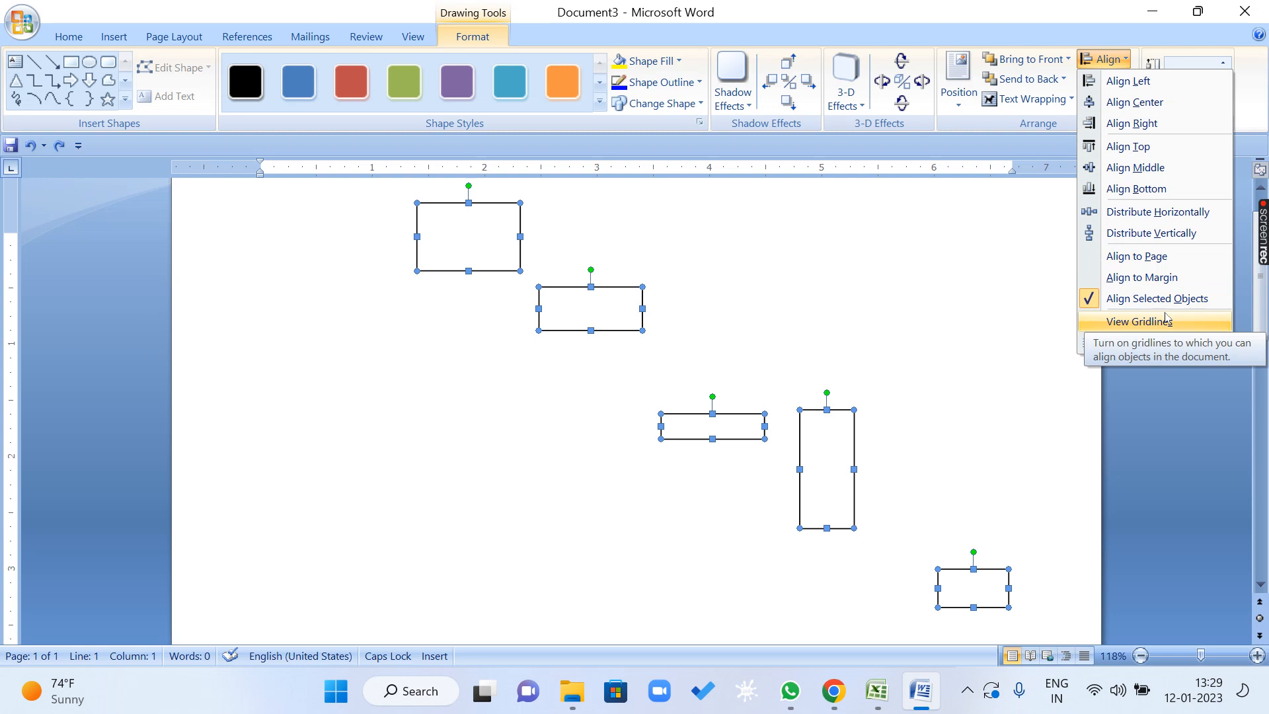
click(1101, 260)
click(1117, 61)
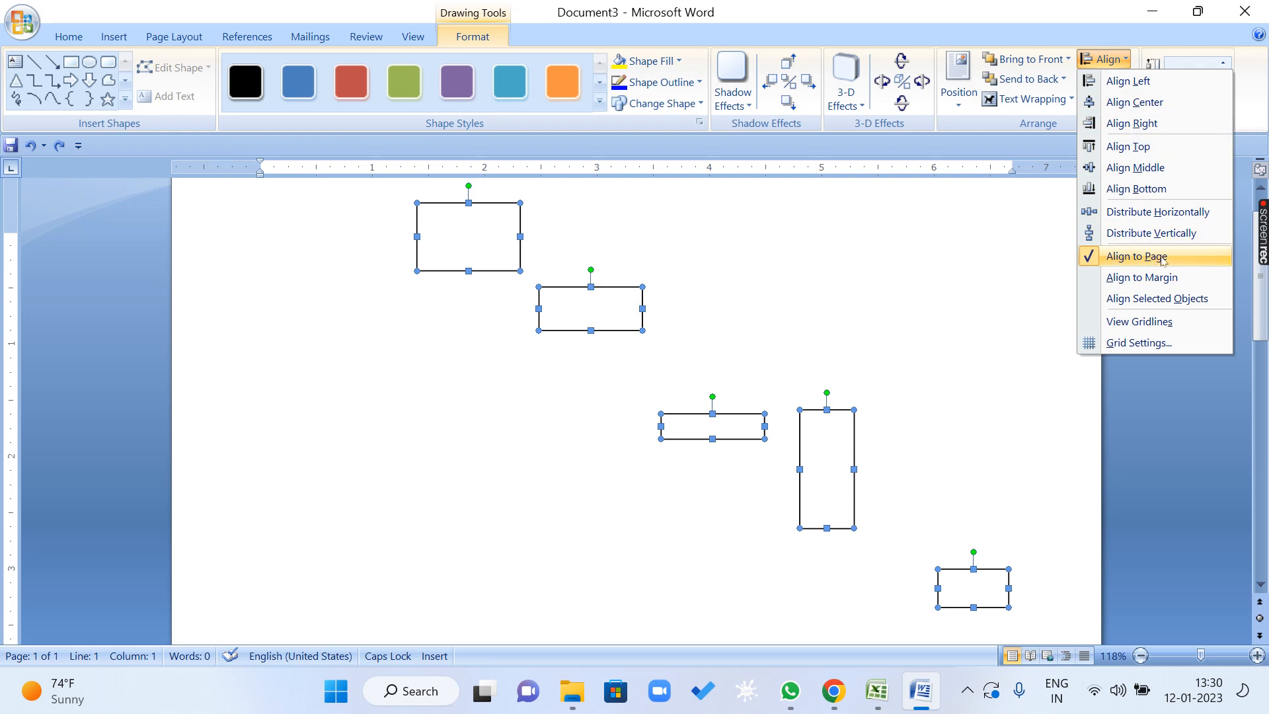
click(1134, 102)
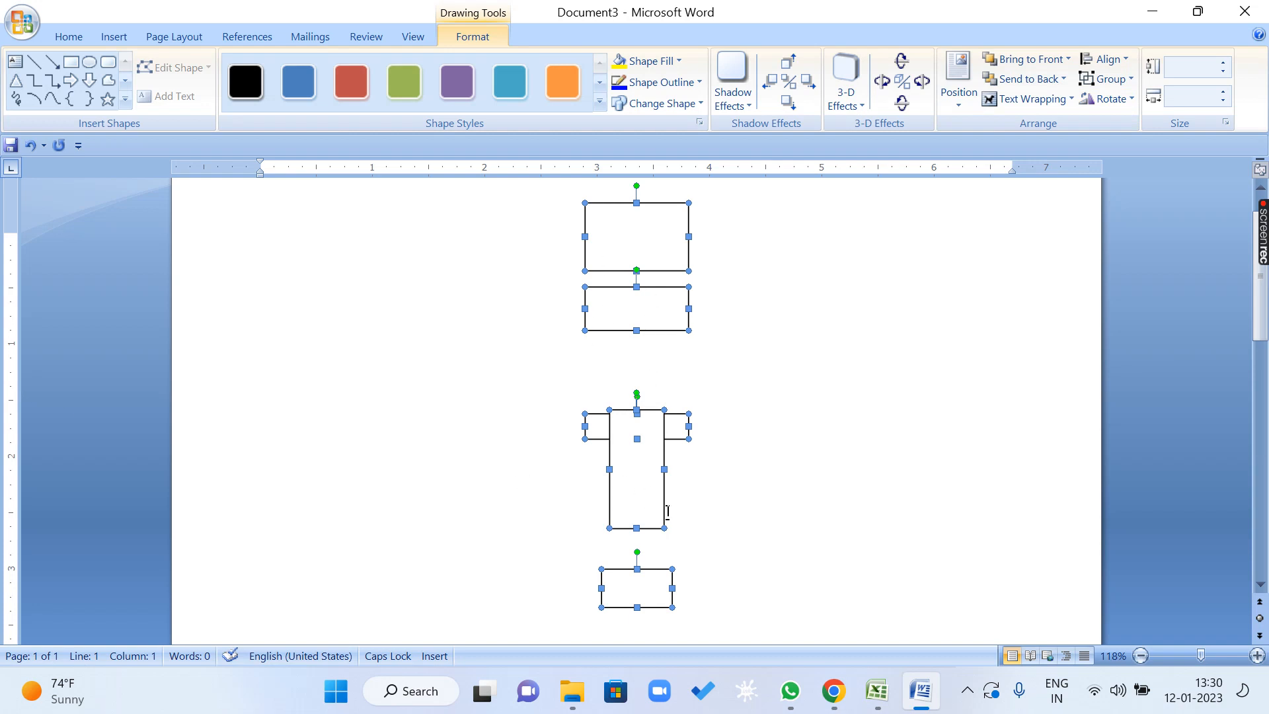
key(ctrl+z)
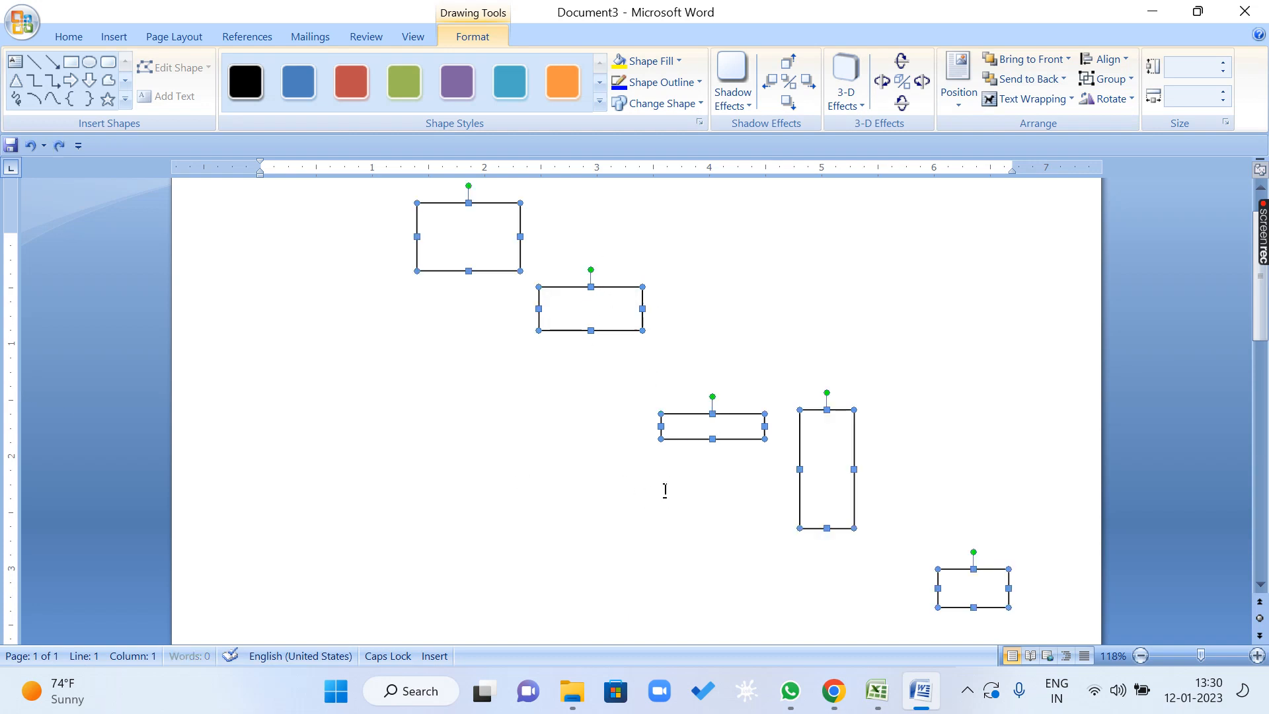
Nudge the five selected rectangles together to the right until the fifth one reaches the page's right edge.
key(Right)
key(Right)
key(Right)
key(Right)
key(Right)
key(Right)
key(Right)
key(Right)
key(Right)
key(Right)
key(Right)
key(Right)
key(Right)
key(Right)
key(Right)
key(Right)
key(Right)
key(Right)
key(Right)
key(Right)
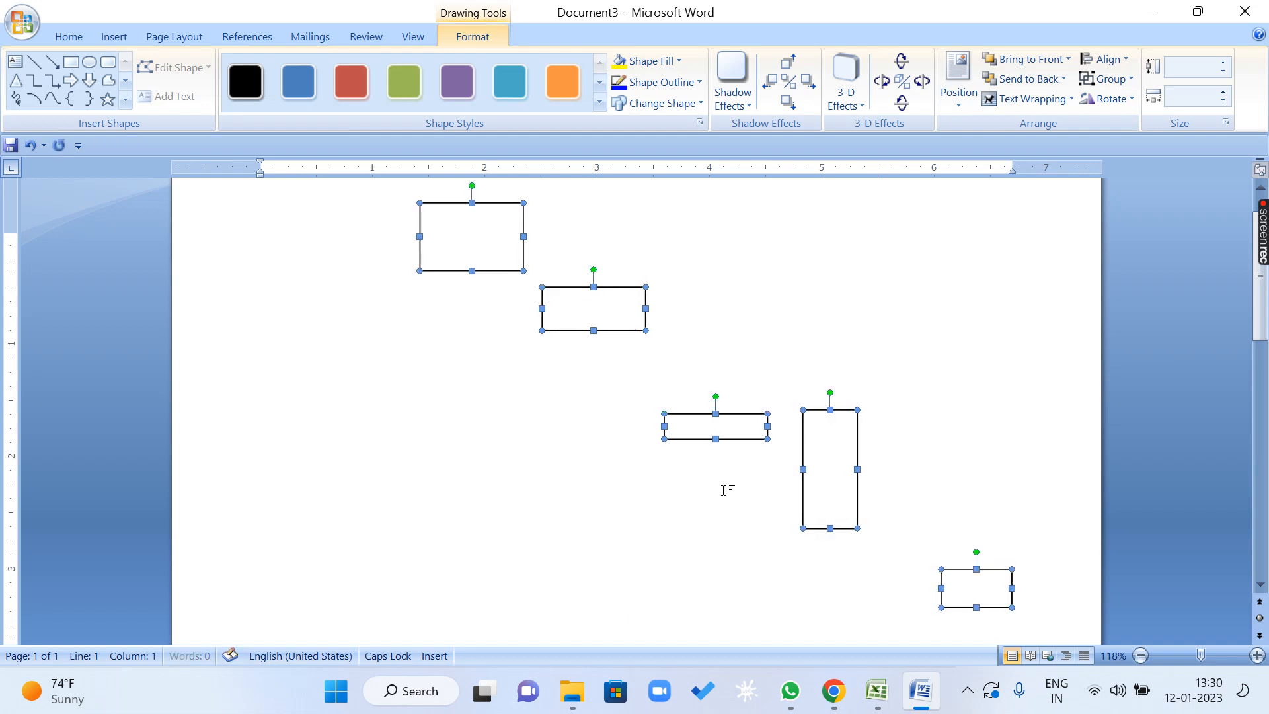
key(Right)
key(Right)
key(Right)
key(Right)
key(Right)
key(Right)
key(Right)
key(Right)
key(Right)
key(Right)
key(Right)
key(Right)
key(Right)
key(Right)
key(Right)
key(Right)
key(Right)
key(Right)
key(Right)
key(Right)
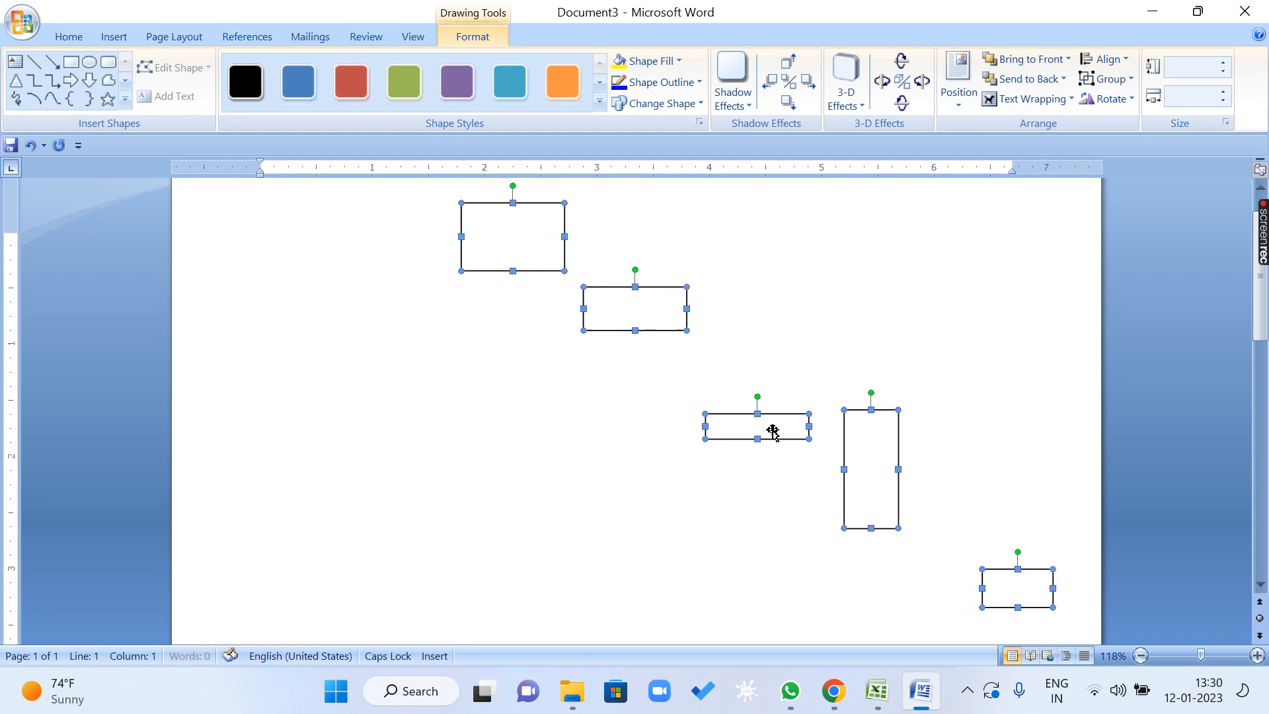
key(Right)
key(Right)
key(Right)
key(Right)
key(Right)
key(Right)
key(Right)
key(Right)
key(Right)
key(Right)
key(Right)
key(Right)
key(Right)
key(Right)
key(Right)
key(Right)
key(Right)
key(Right)
key(Right)
key(Right)
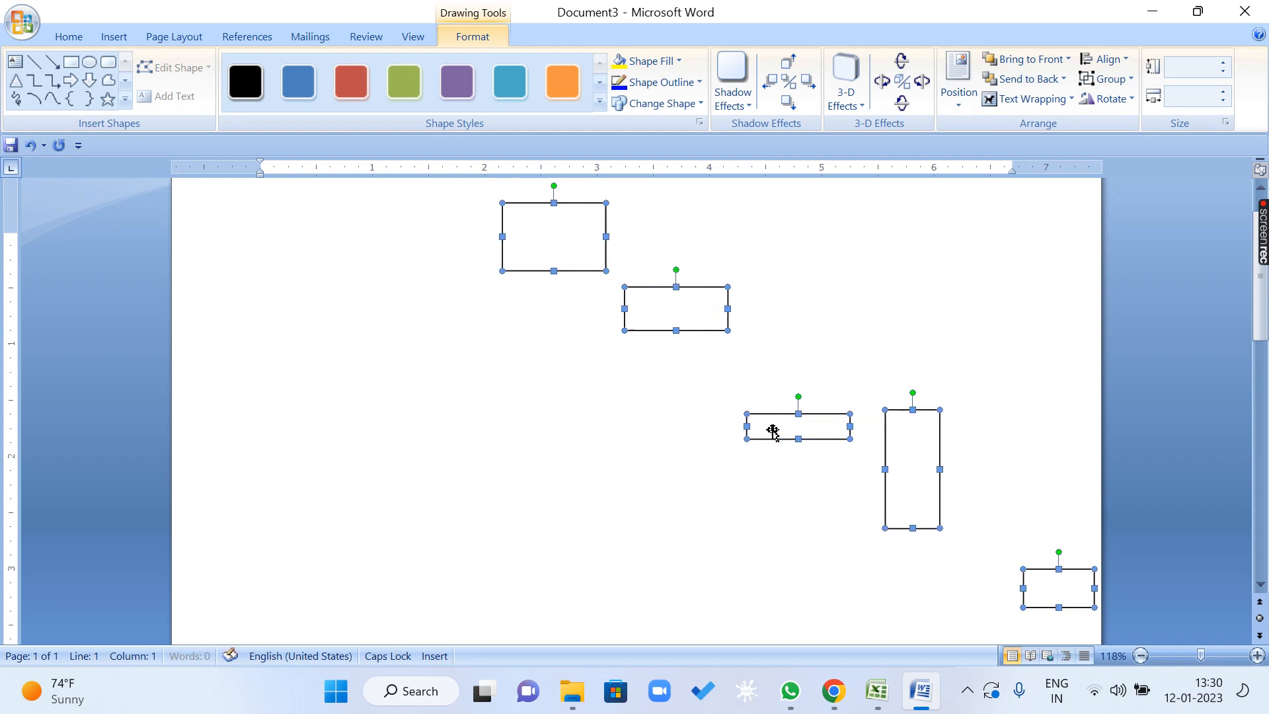
Set the alignment reference to Align to Margin, center the five rectangles between the margins, and undo the centering.
click(1109, 62)
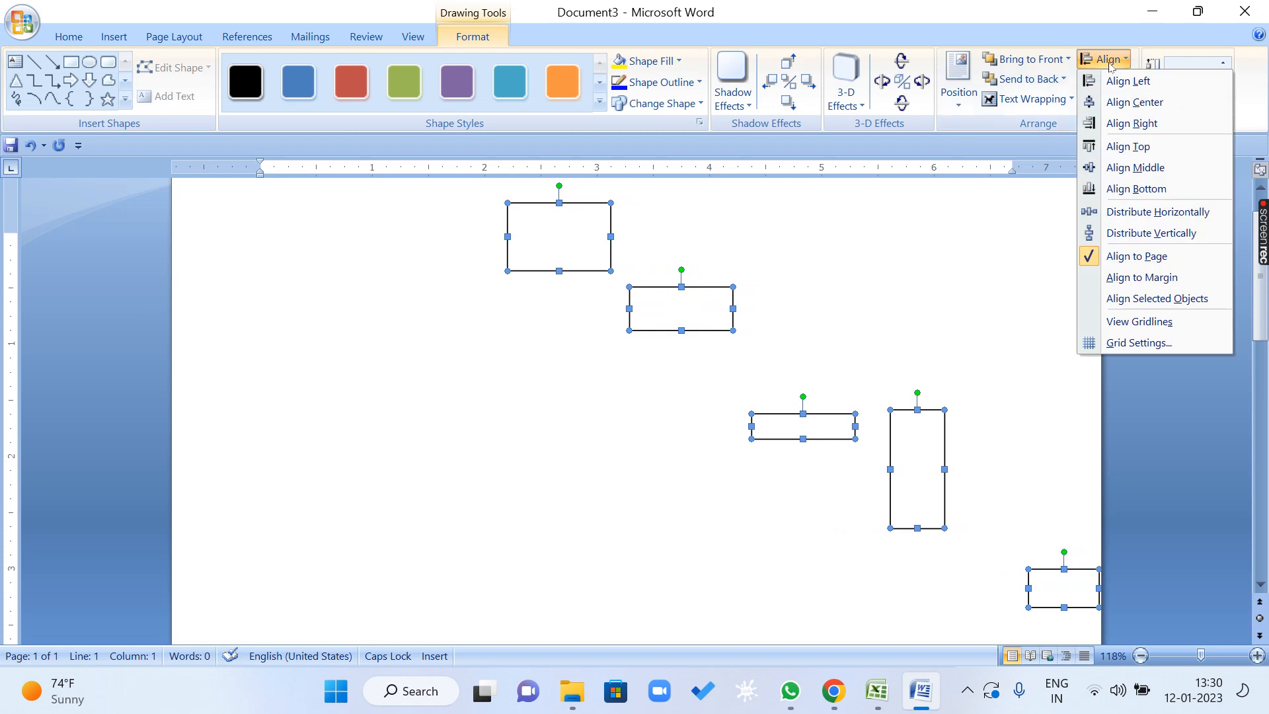
click(1171, 284)
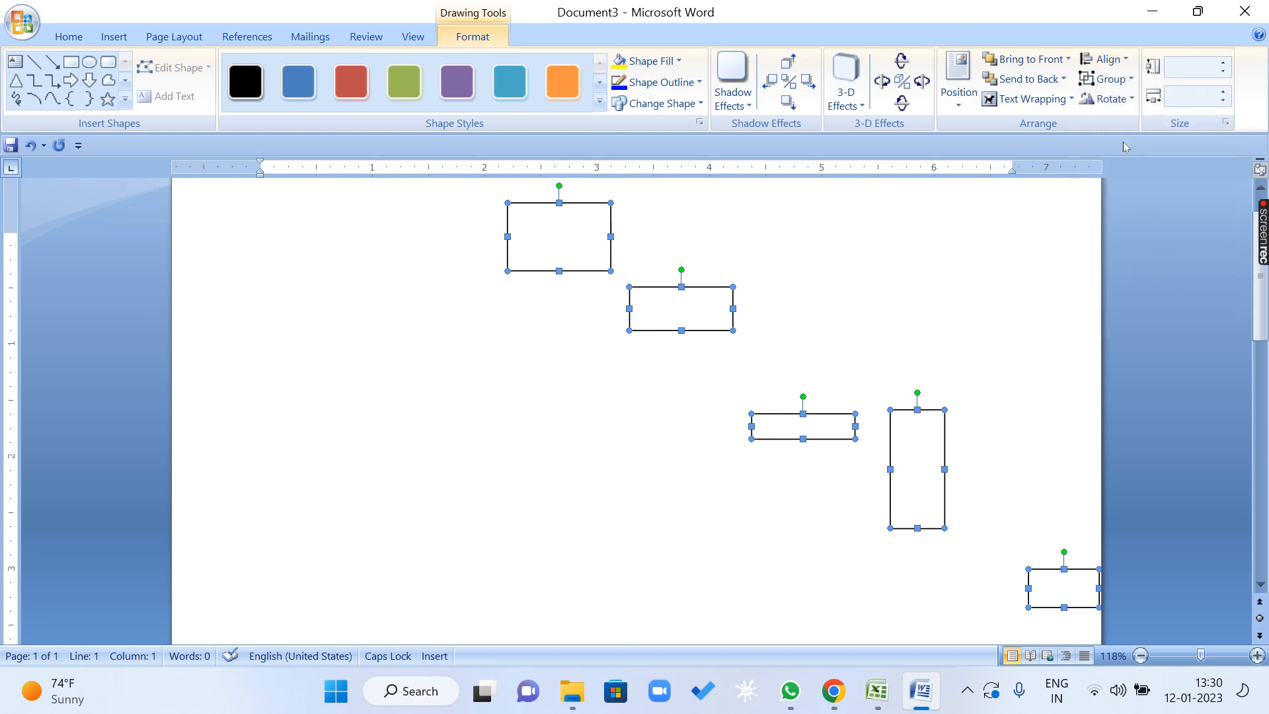
click(1118, 63)
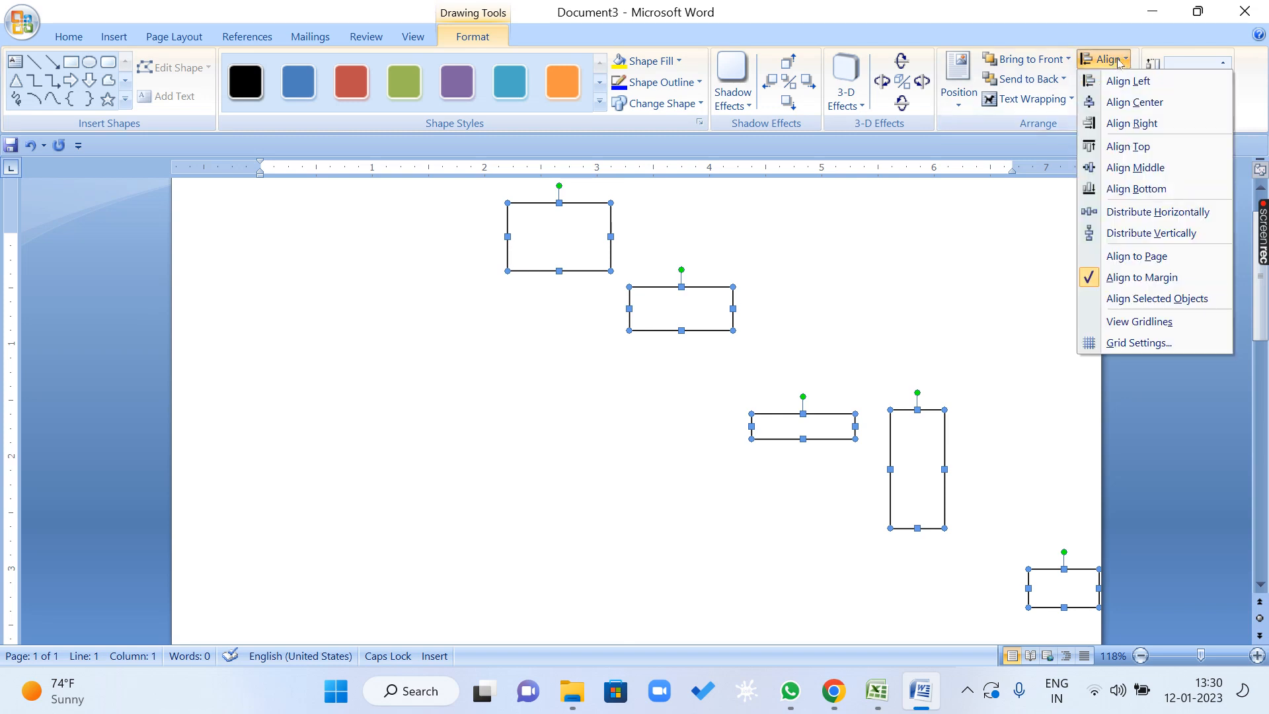
click(1118, 63)
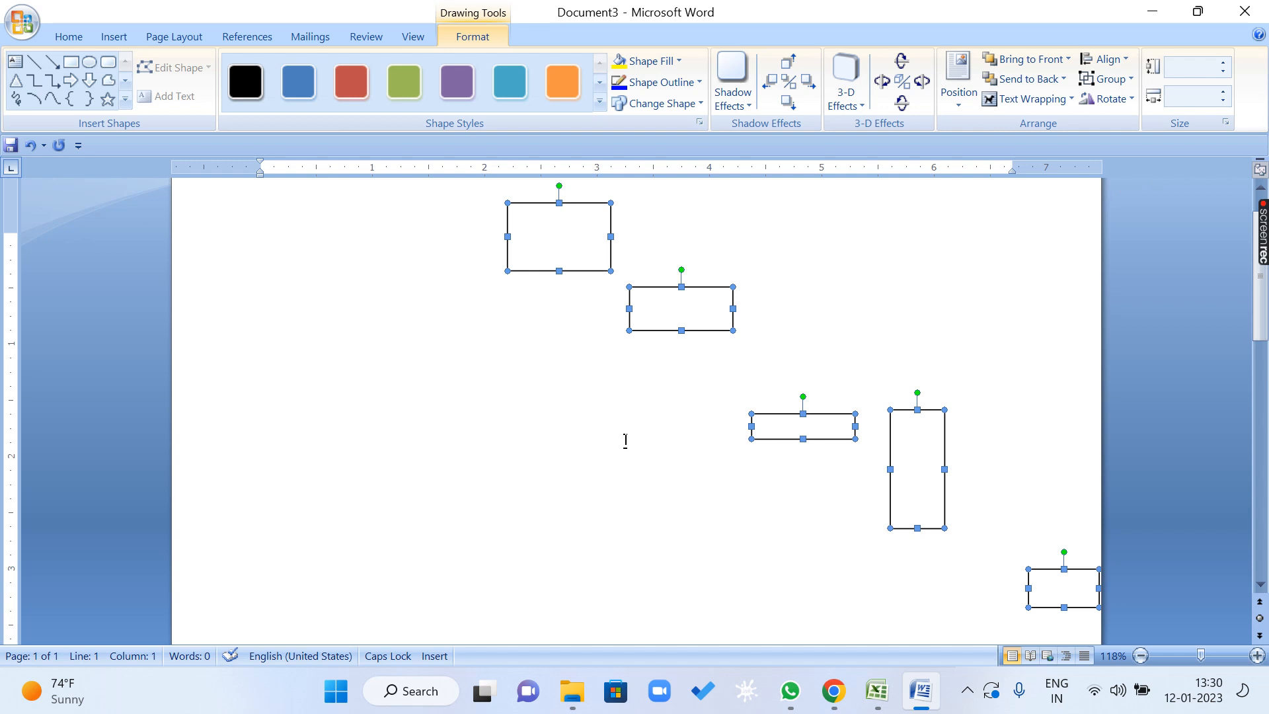
click(1117, 59)
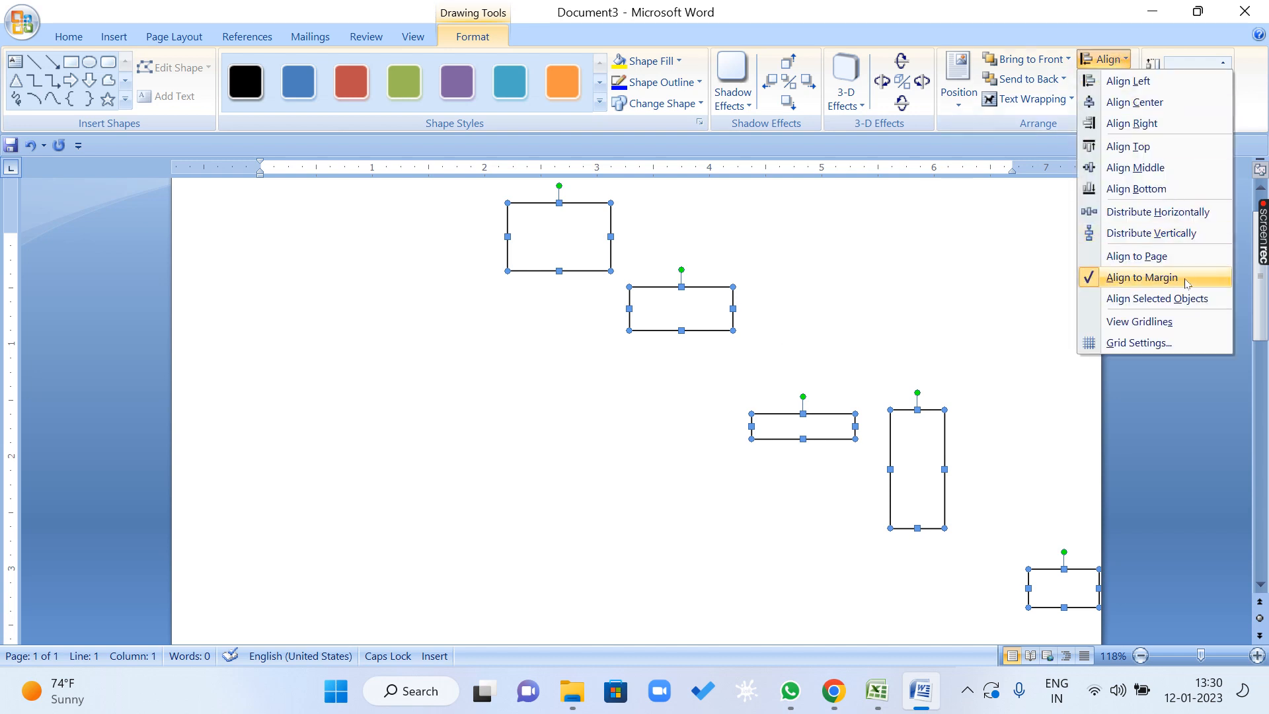
click(1156, 101)
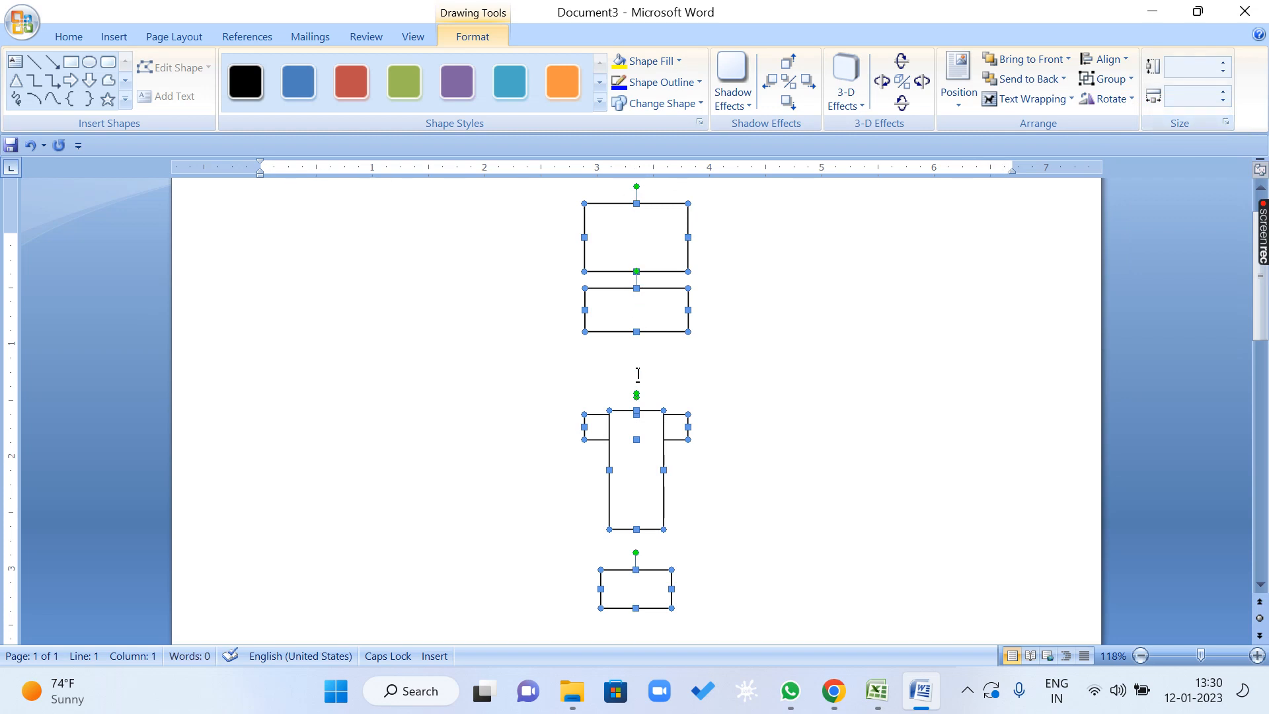
key(ctrl+z)
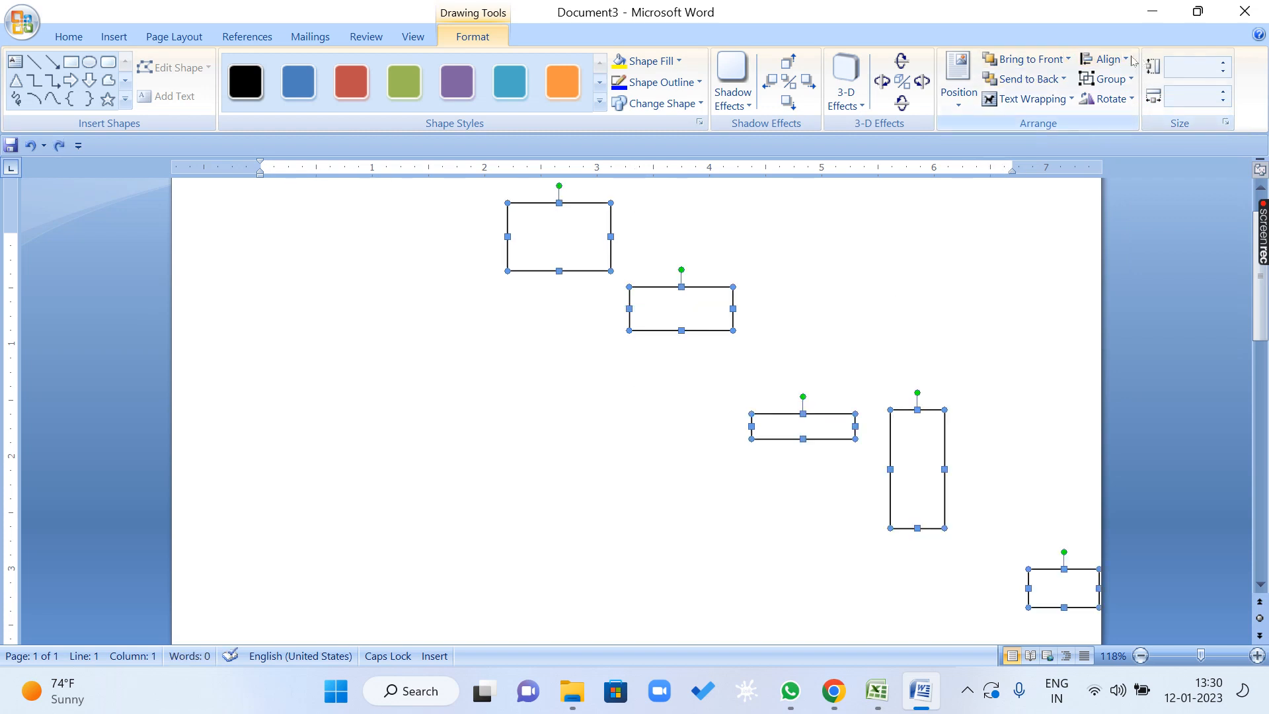
Set the alignment reference of the five rectangles to Align Selected Objects and review the alignment choices.
click(1125, 61)
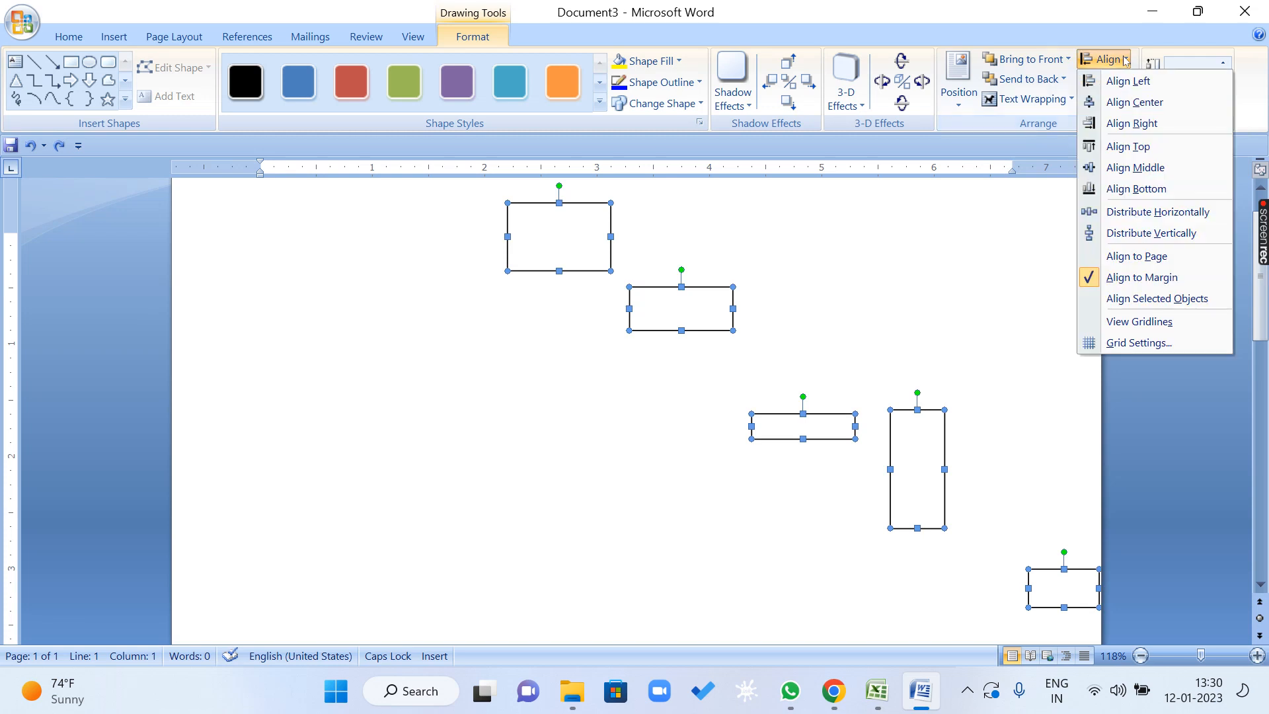
click(1213, 306)
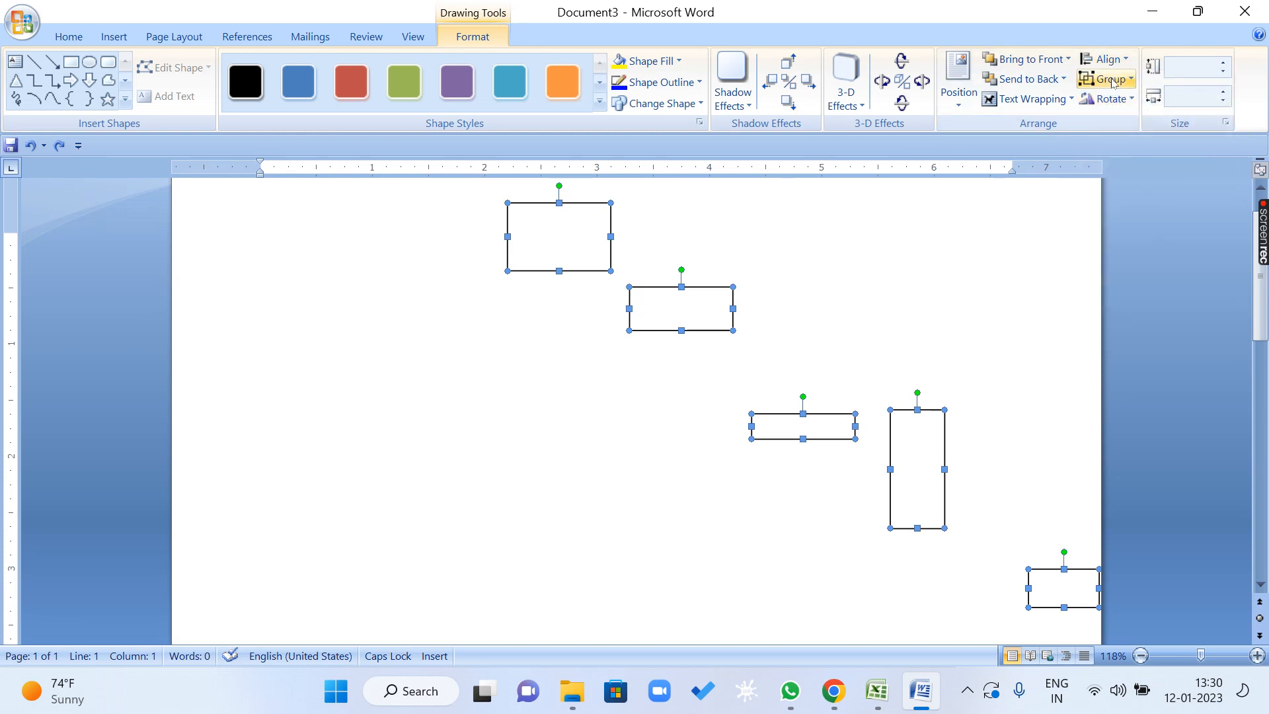
click(1109, 60)
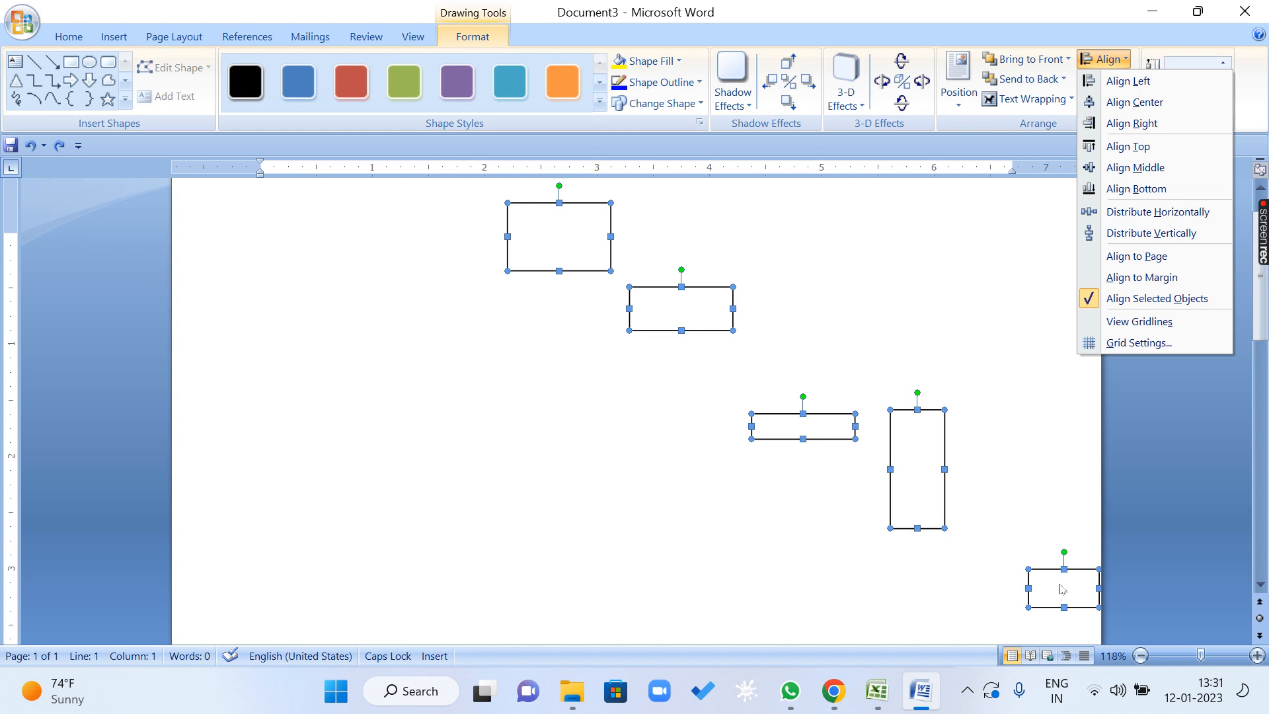
click(899, 277)
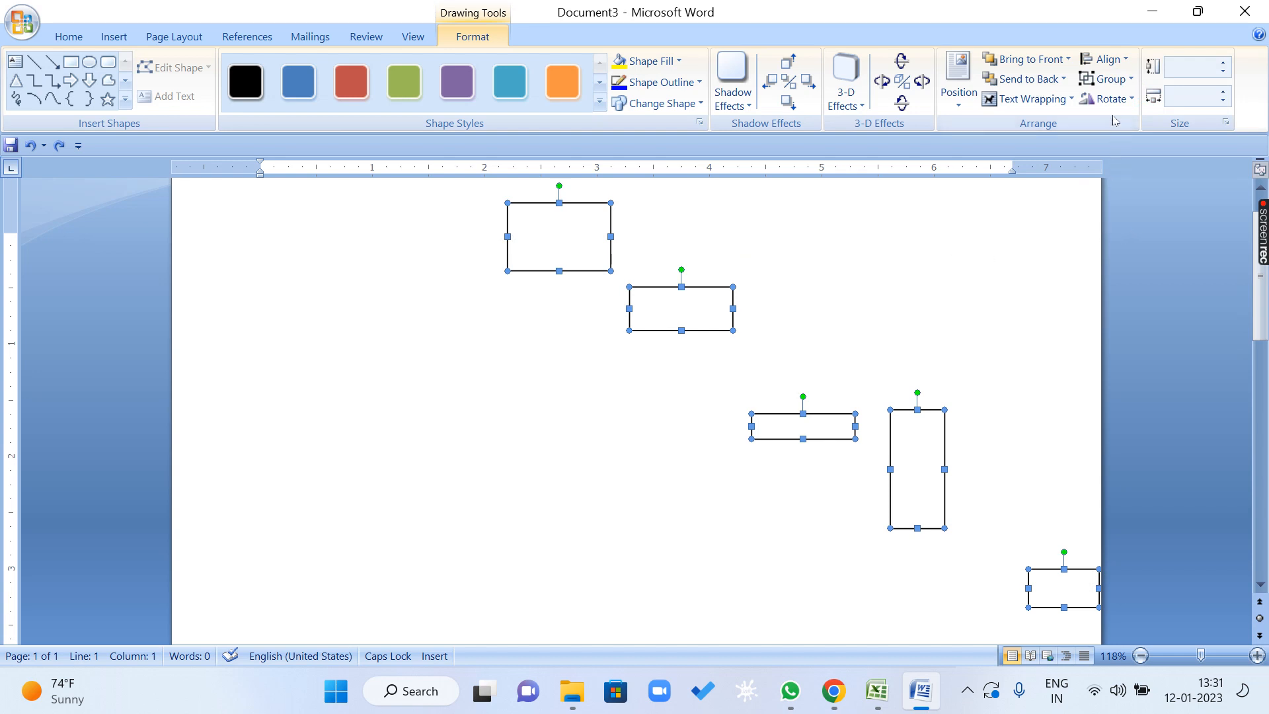
Center the five rectangles relative to the selected objects, and undo that centering.
click(1103, 59)
click(1120, 101)
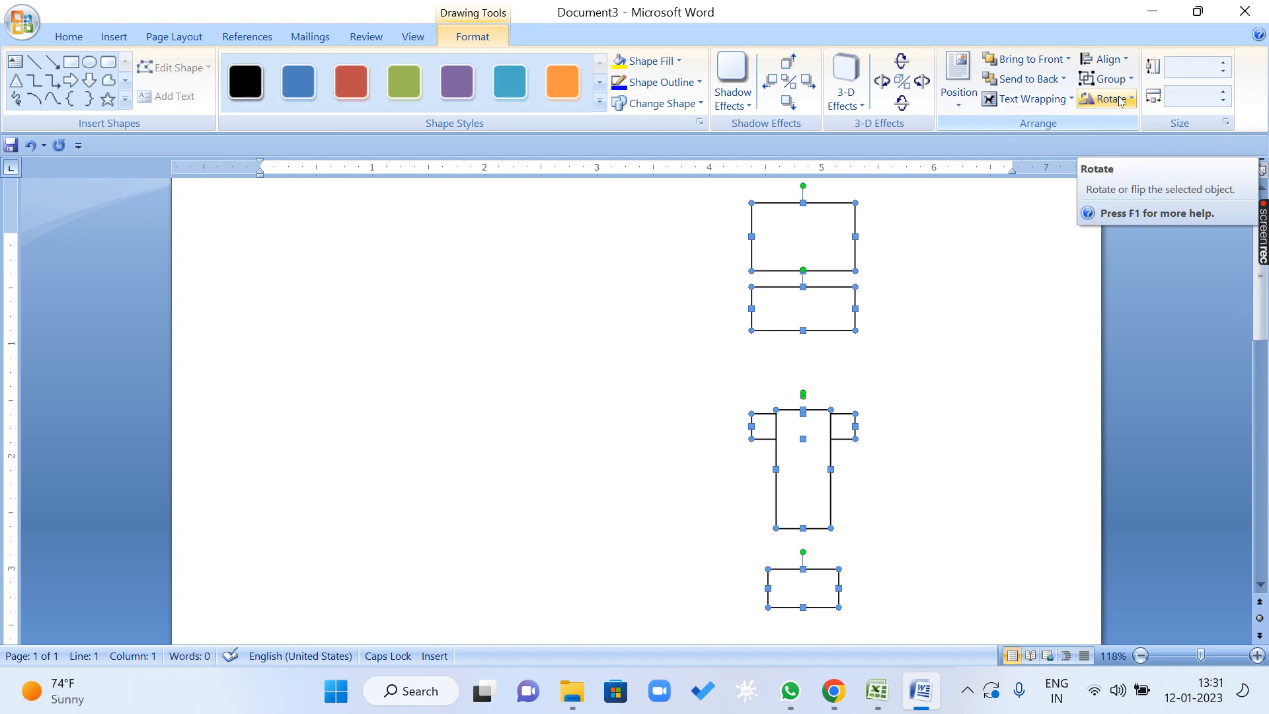
key(ctrl+z)
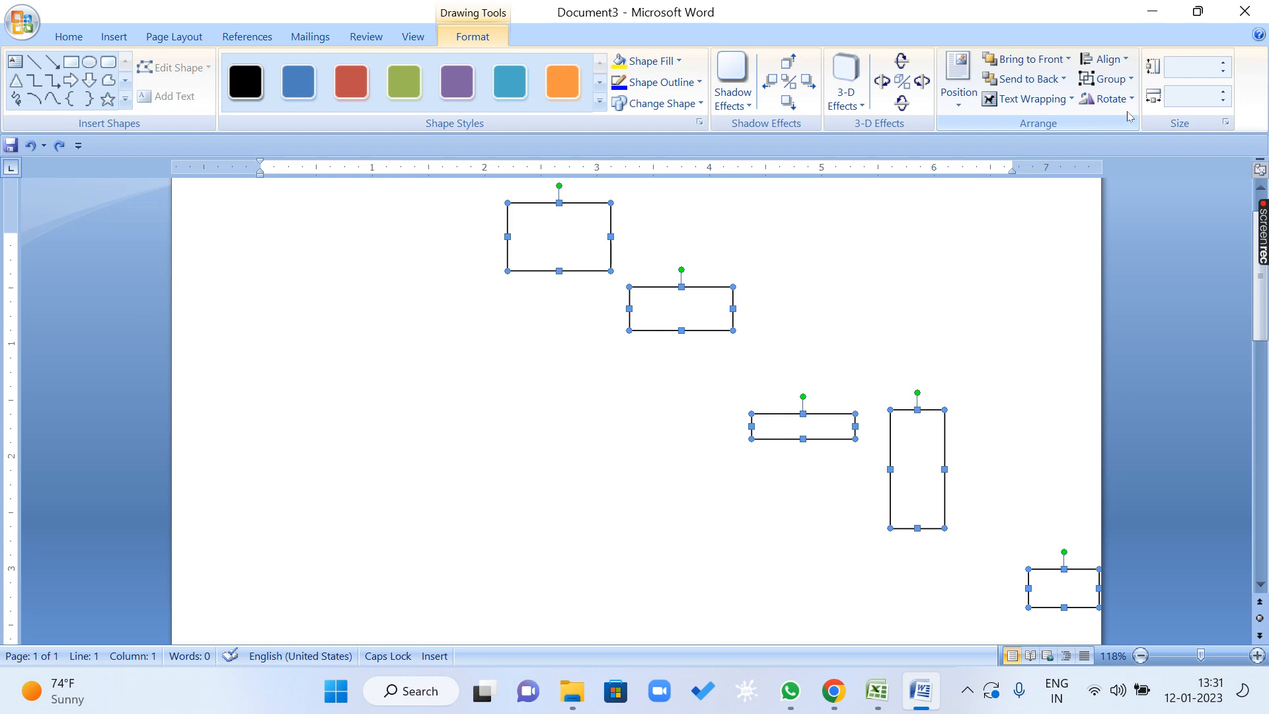
Insert a 1" by 1" rectangle and move it so its left edge lines up with the first rectangle's left edge.
click(70, 62)
click(544, 396)
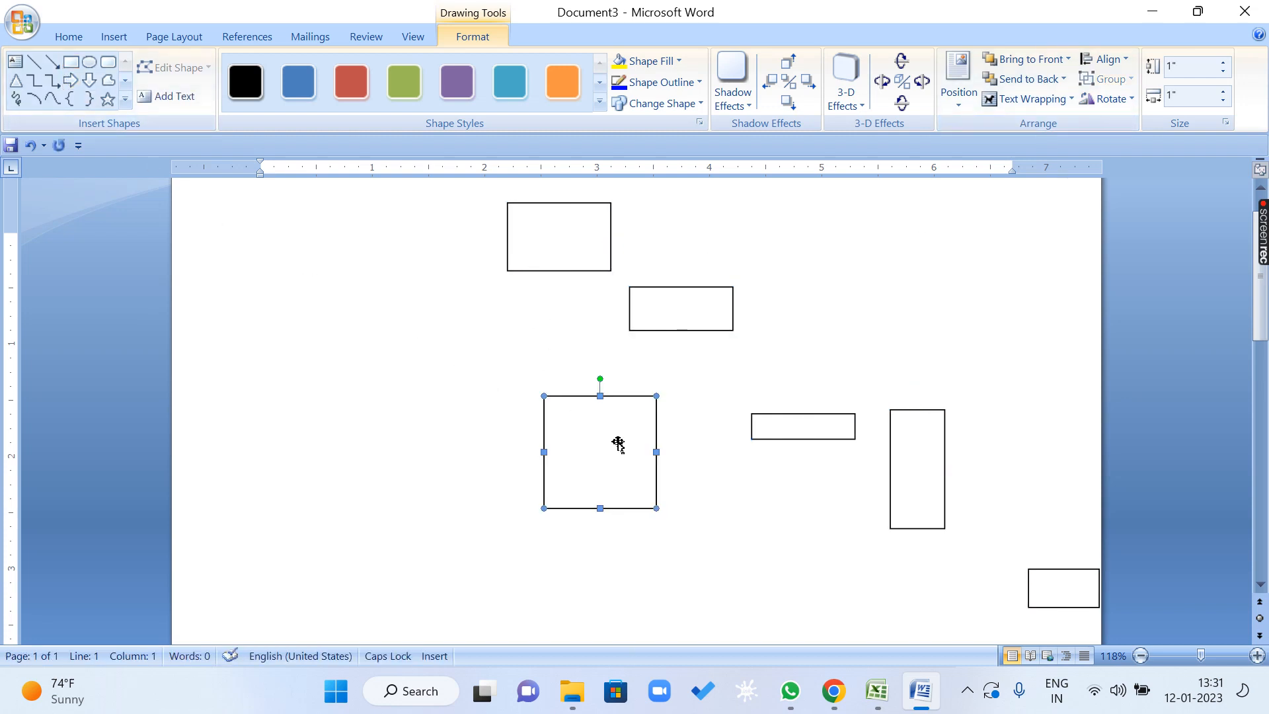
drag(608, 469, 573, 292)
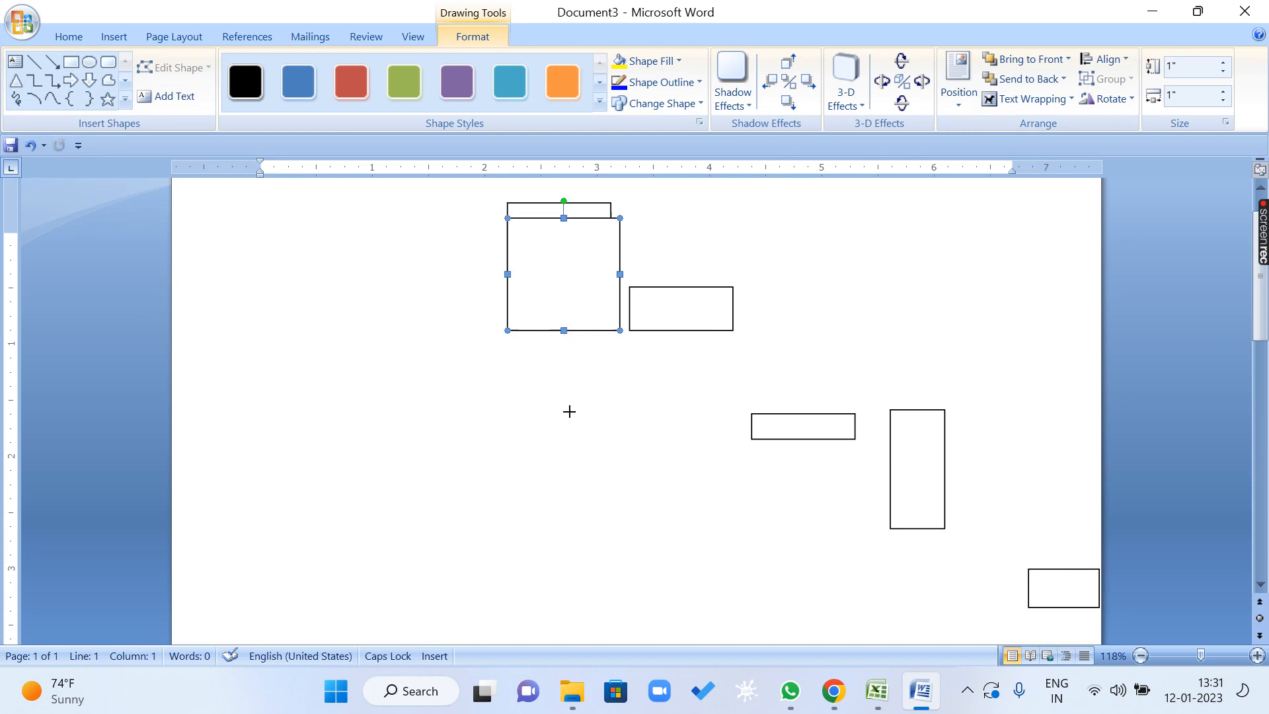
Resize the new rectangle into a thin bar about 5.27" wide and 0.23" high, spanning the first to fifth rectangles at the fifth one's bottom edge.
drag(569, 411, 563, 606)
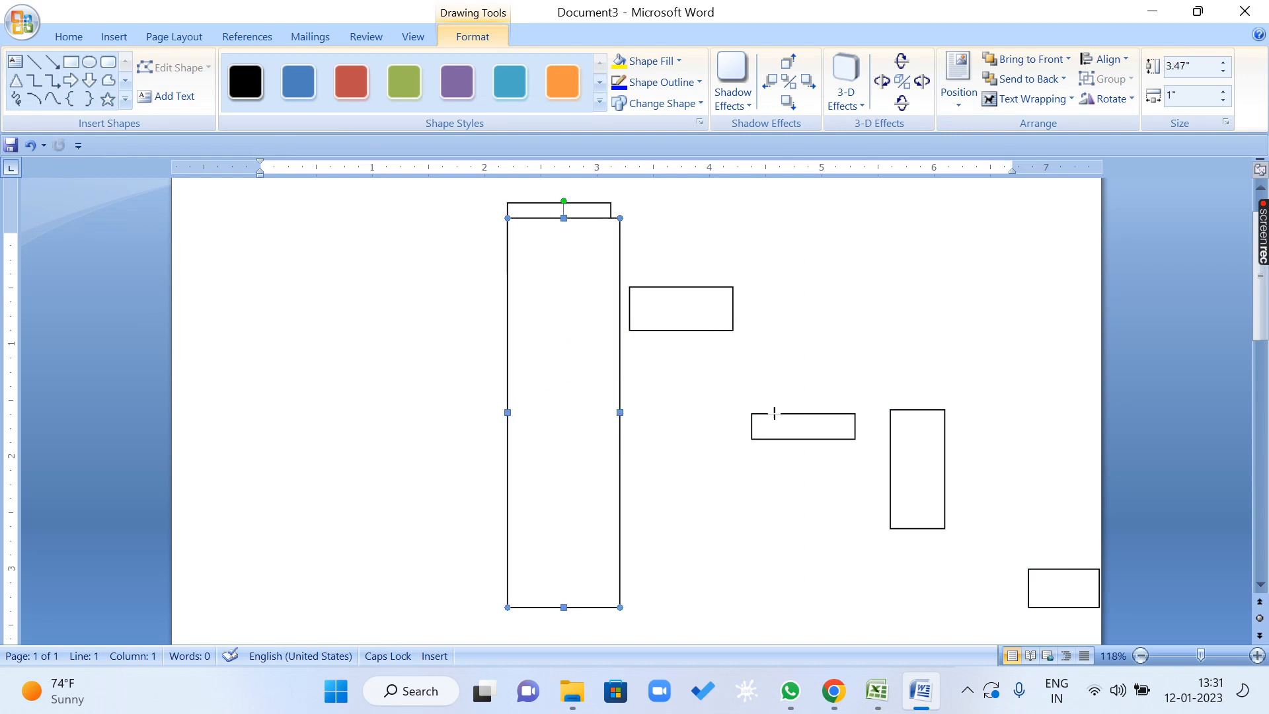
drag(774, 413, 1099, 458)
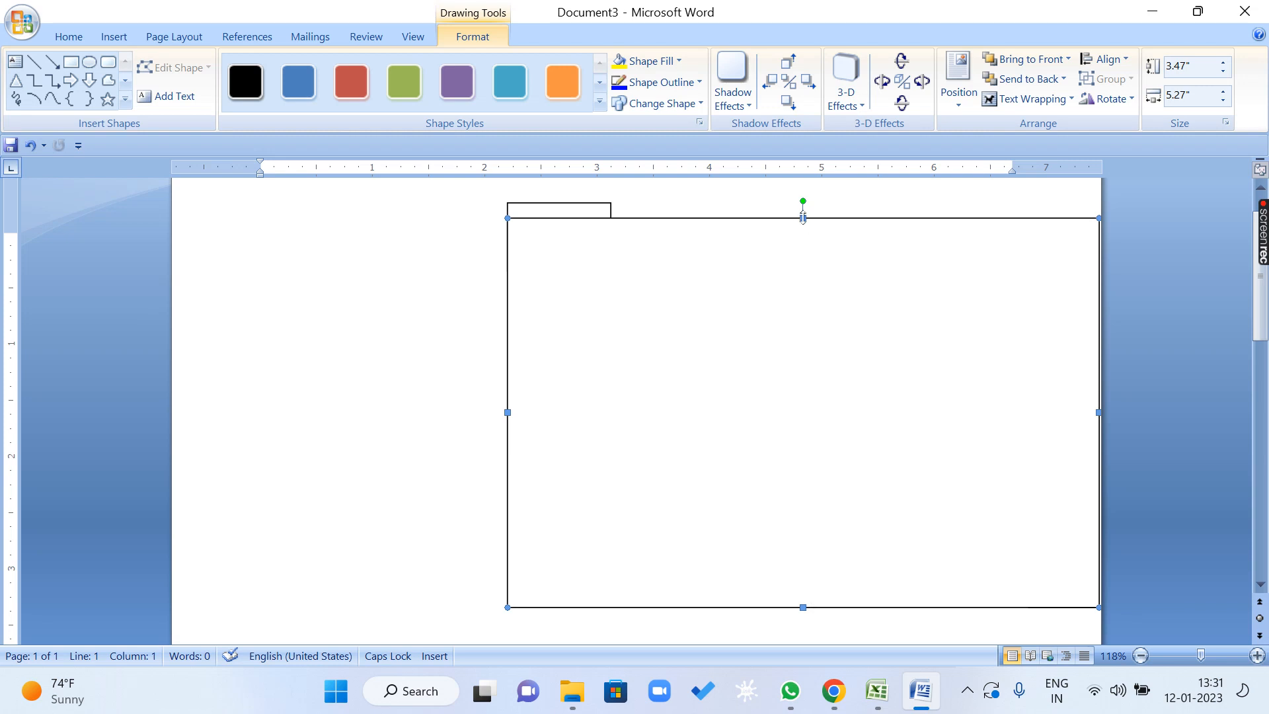
drag(801, 414, 801, 581)
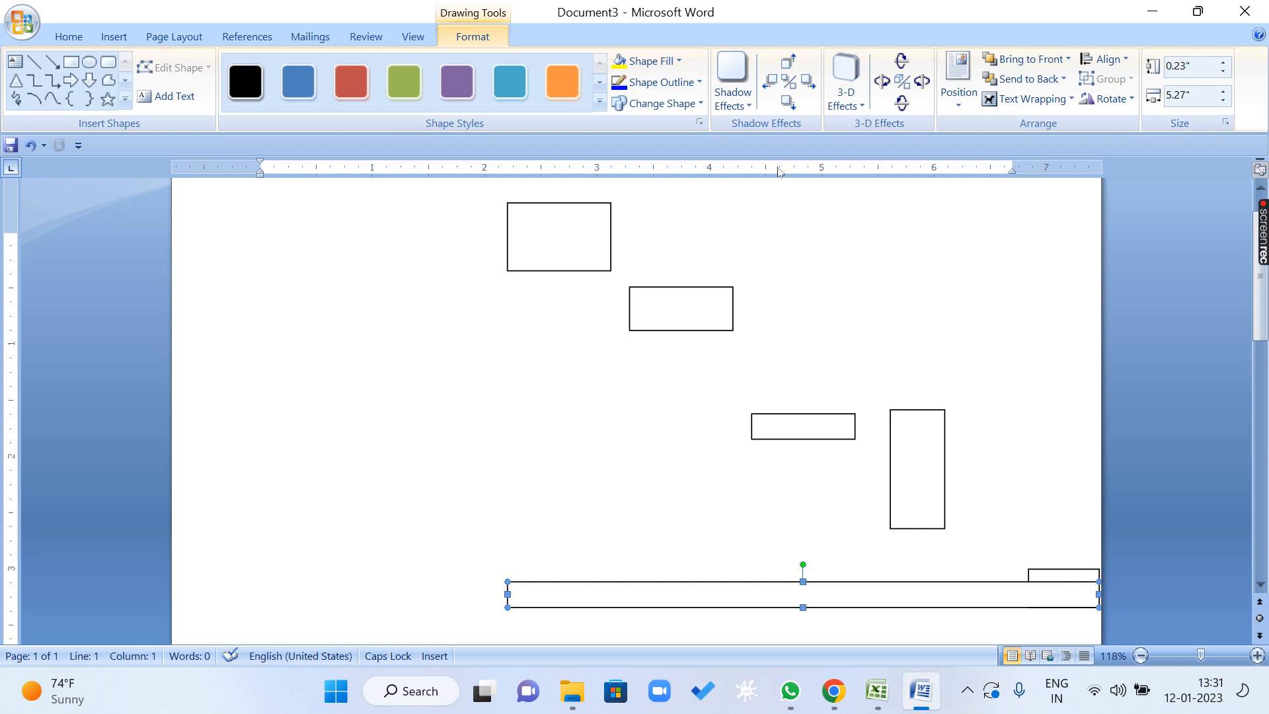
click(554, 271)
shift+click(654, 330)
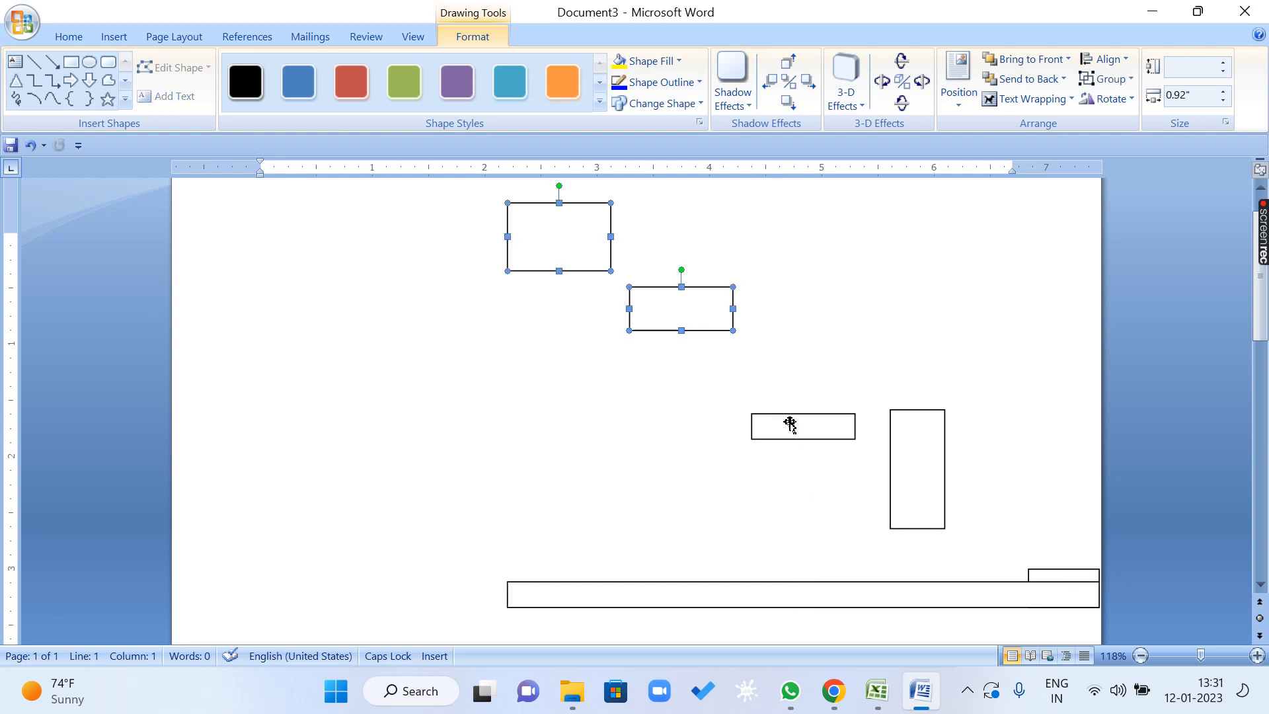
shift+click(849, 439)
shift+click(944, 449)
shift+click(1052, 585)
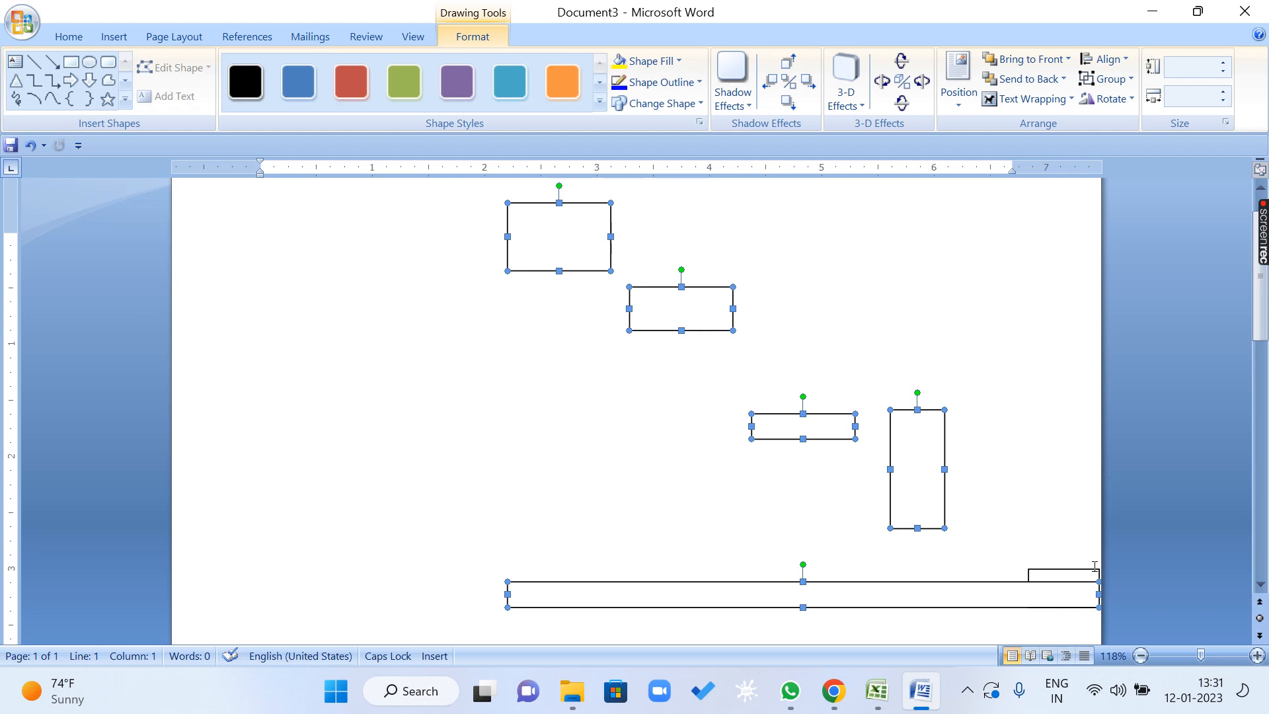
click(1064, 575)
click(1179, 553)
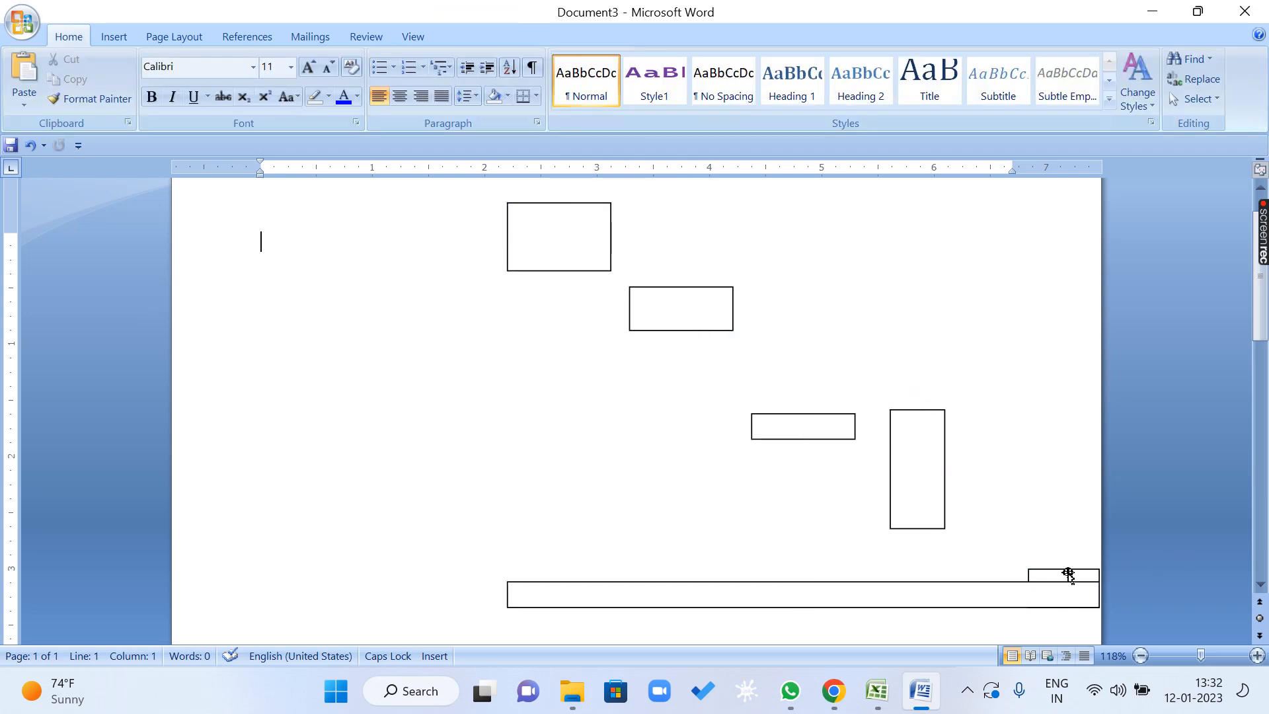
Select the five rectangles without the thin bar and center them horizontally relative to the selected objects.
click(1069, 575)
shift+click(923, 467)
shift+click(816, 427)
shift+click(677, 331)
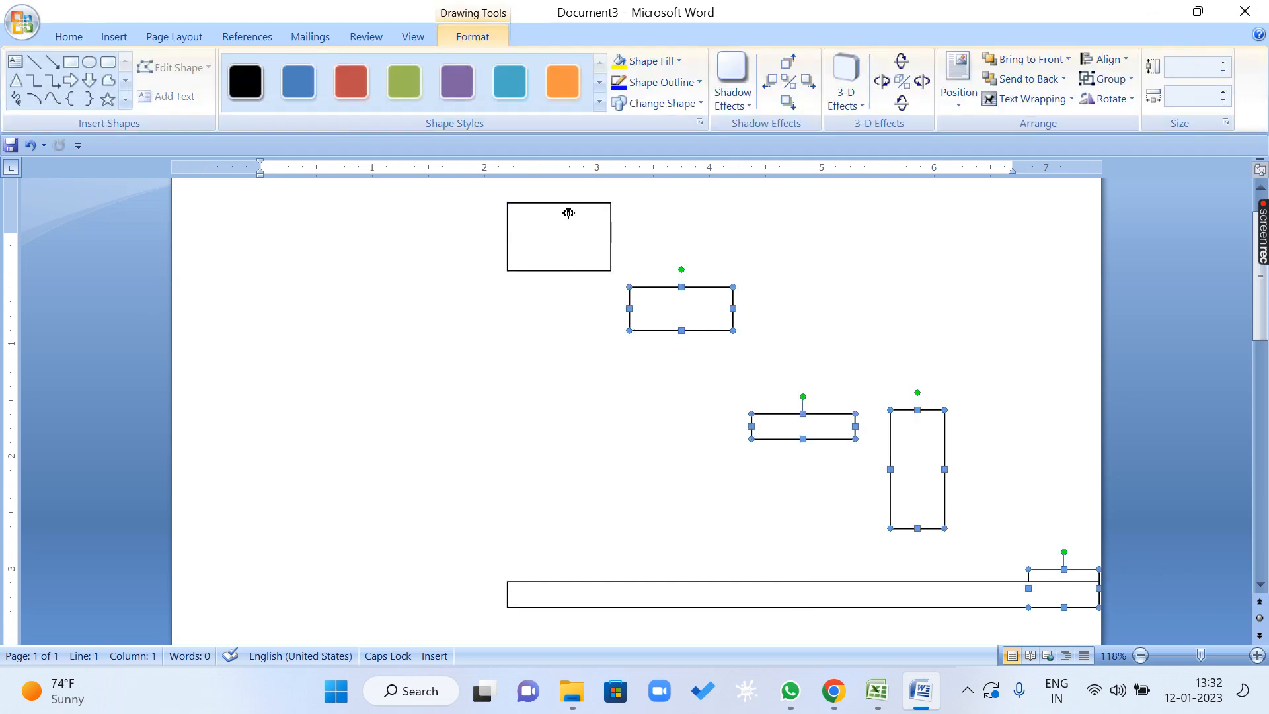
shift+click(568, 205)
click(1102, 59)
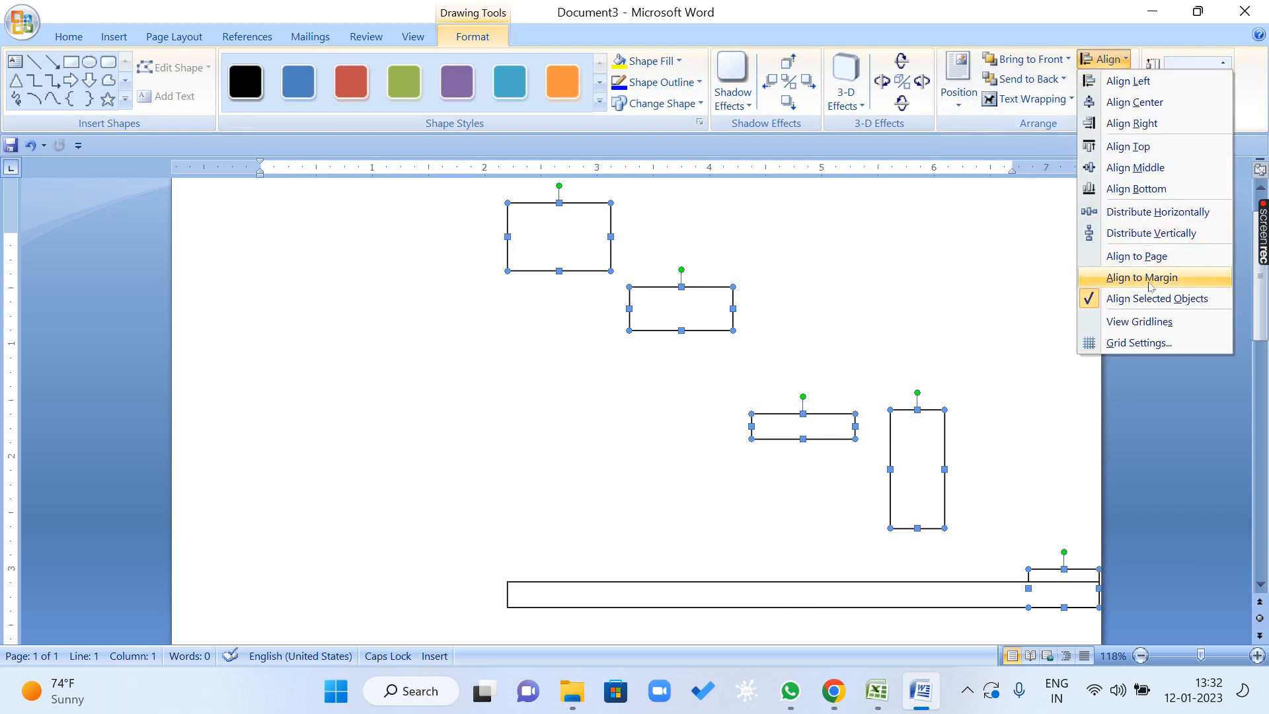
click(1150, 103)
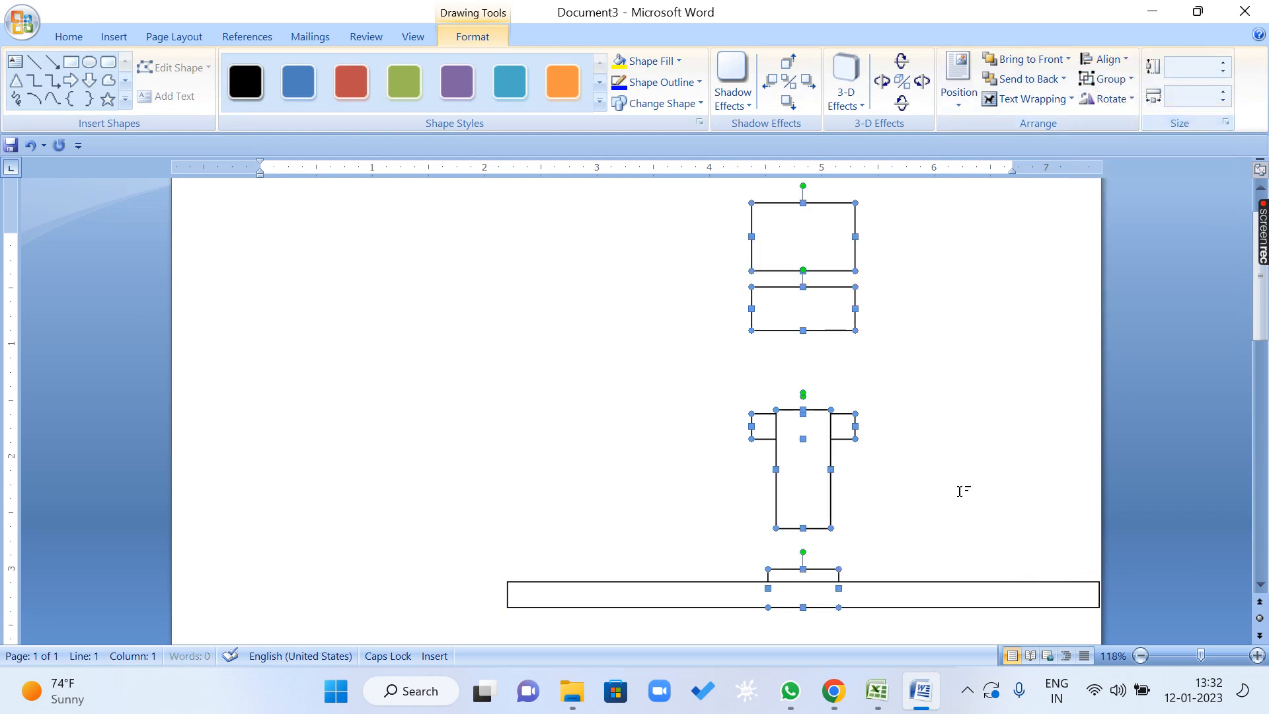
Select the thin bar to compare its midpoint with the centered rectangles, undo the centering, and delete the bar.
click(940, 611)
click(886, 597)
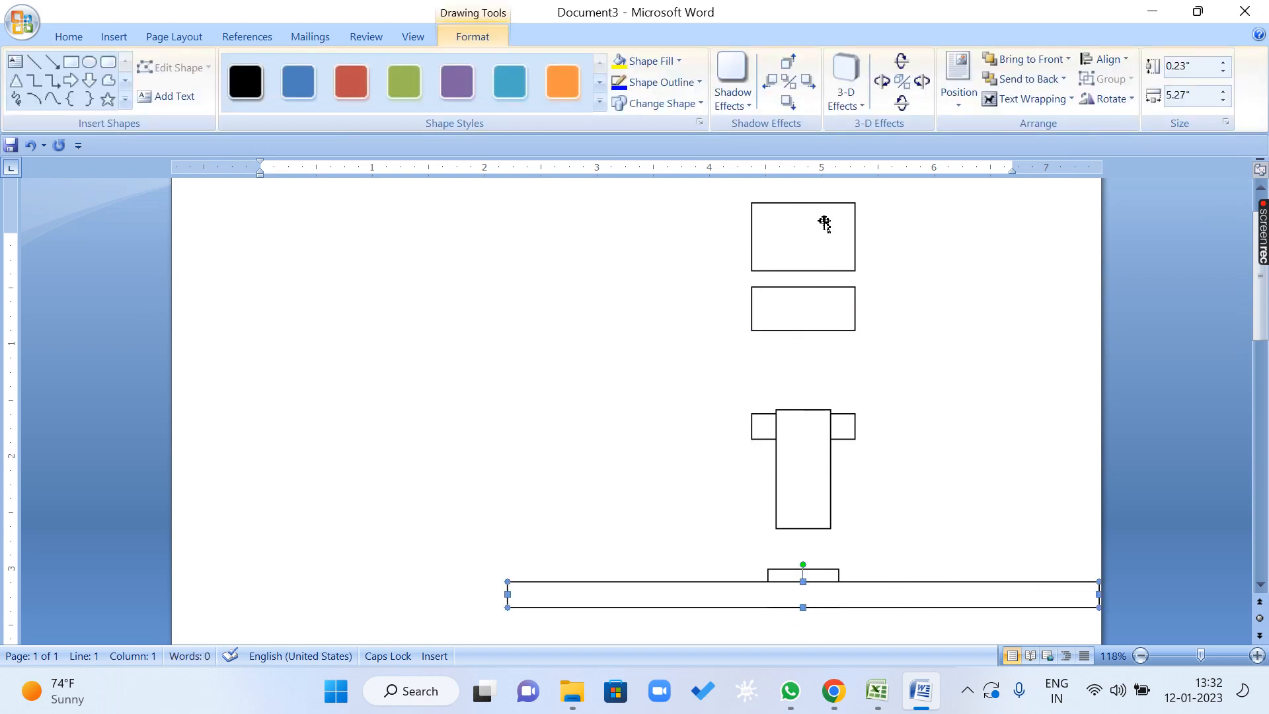
key(ctrl+z)
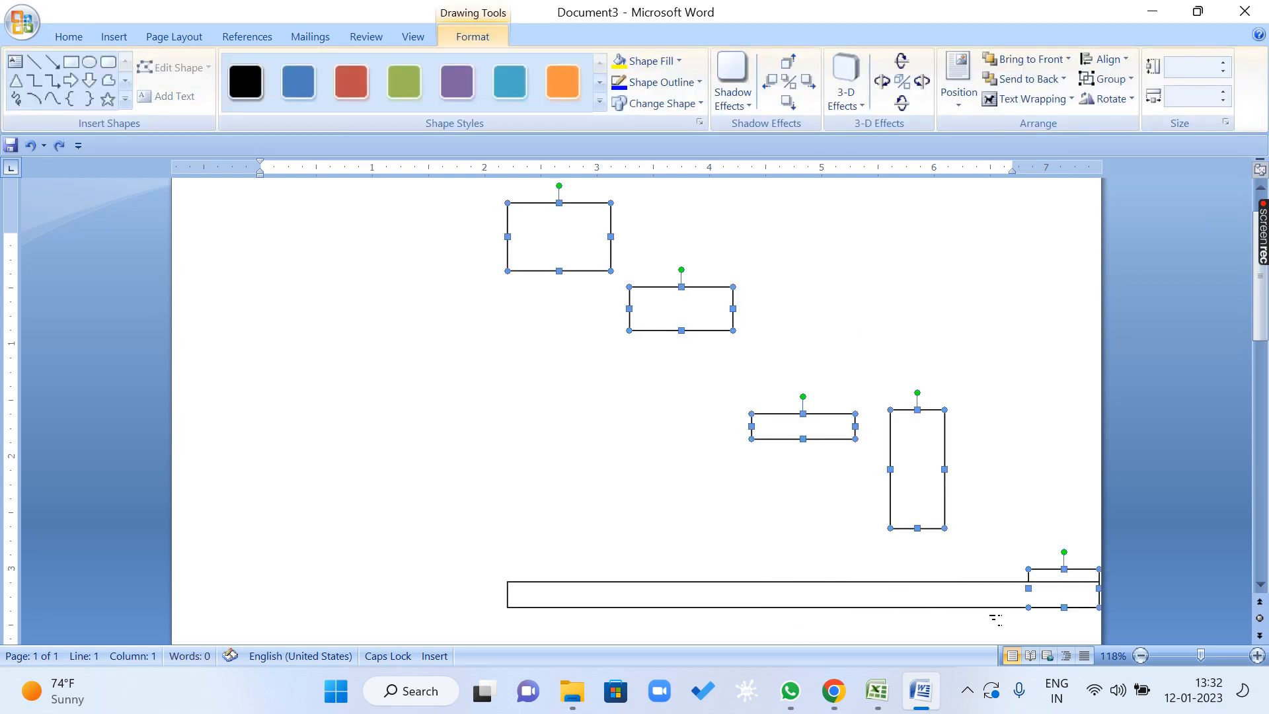
click(976, 605)
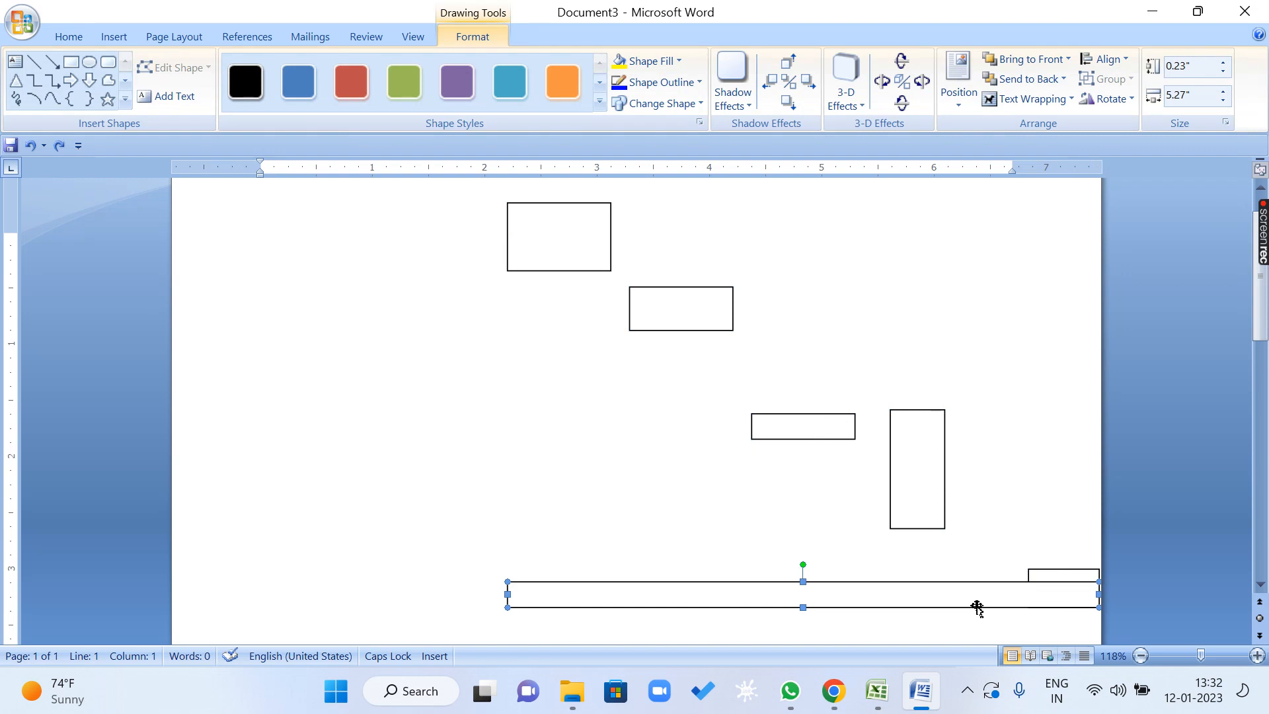
key(Delete)
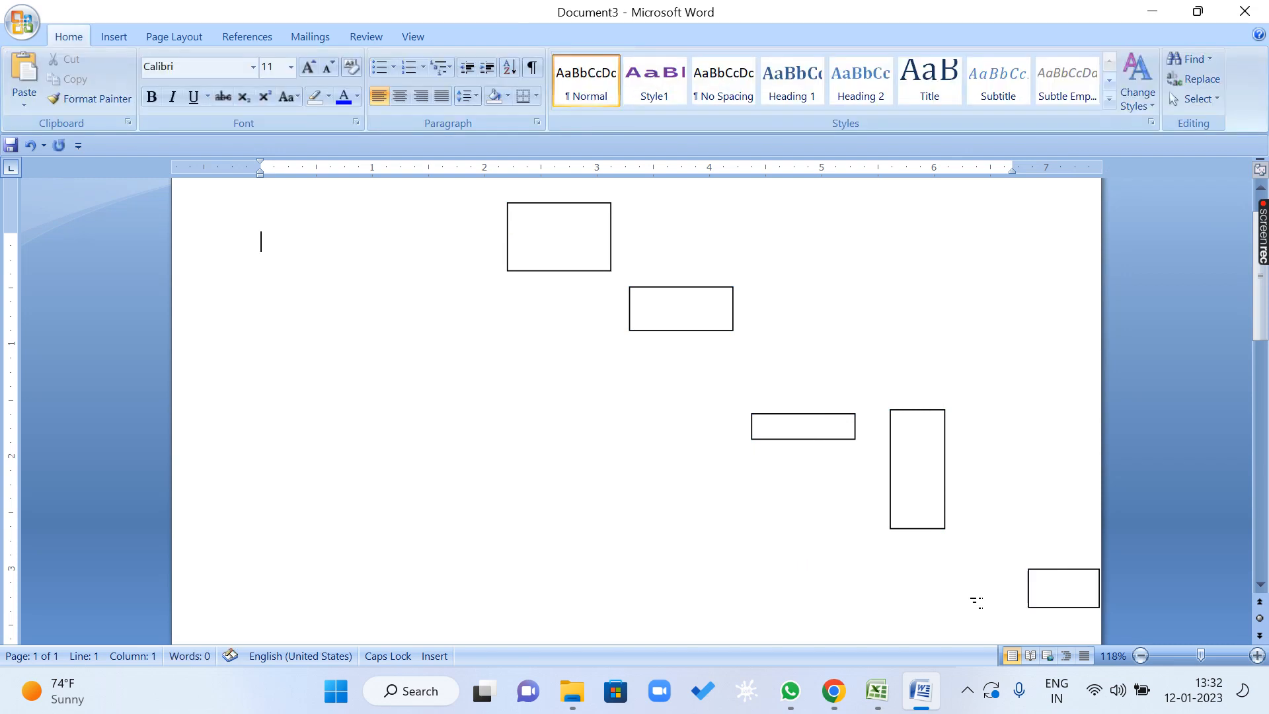
Select all five rectangles and review the alignment choices with the page's upper edge in view.
click(608, 271)
shift+click(647, 316)
shift+click(775, 423)
shift+click(930, 452)
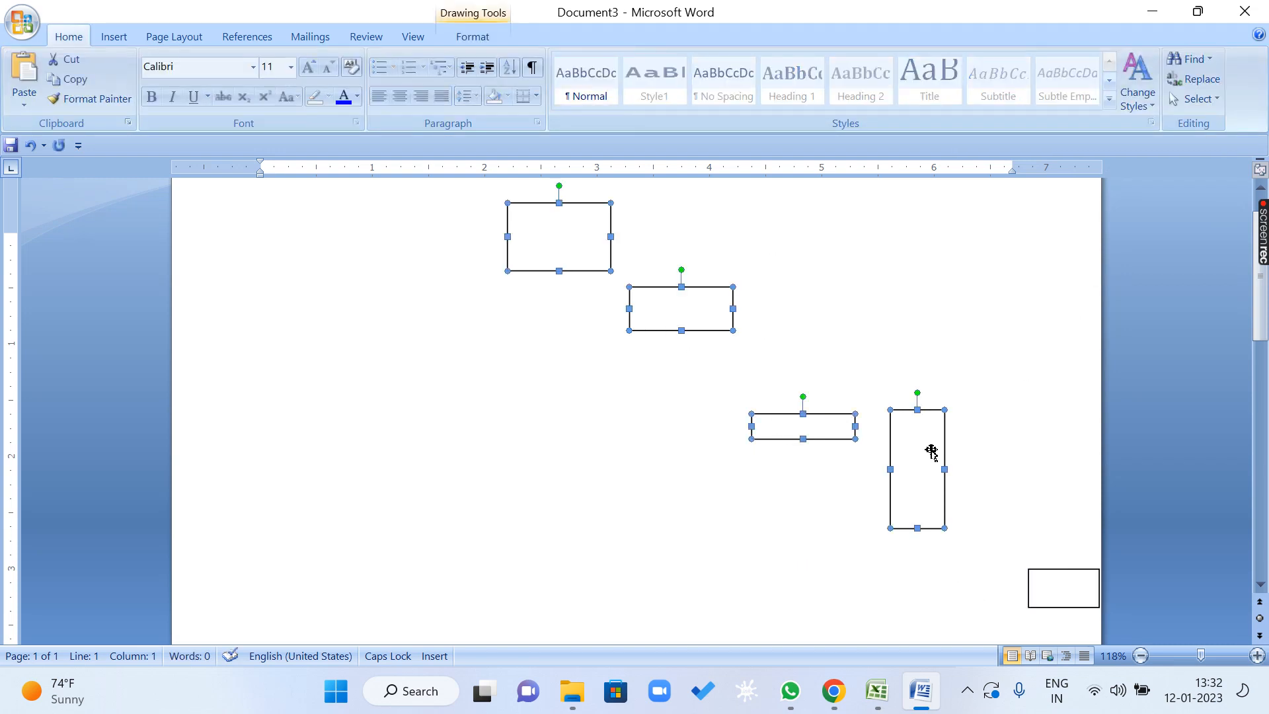
shift+click(1030, 598)
click(479, 34)
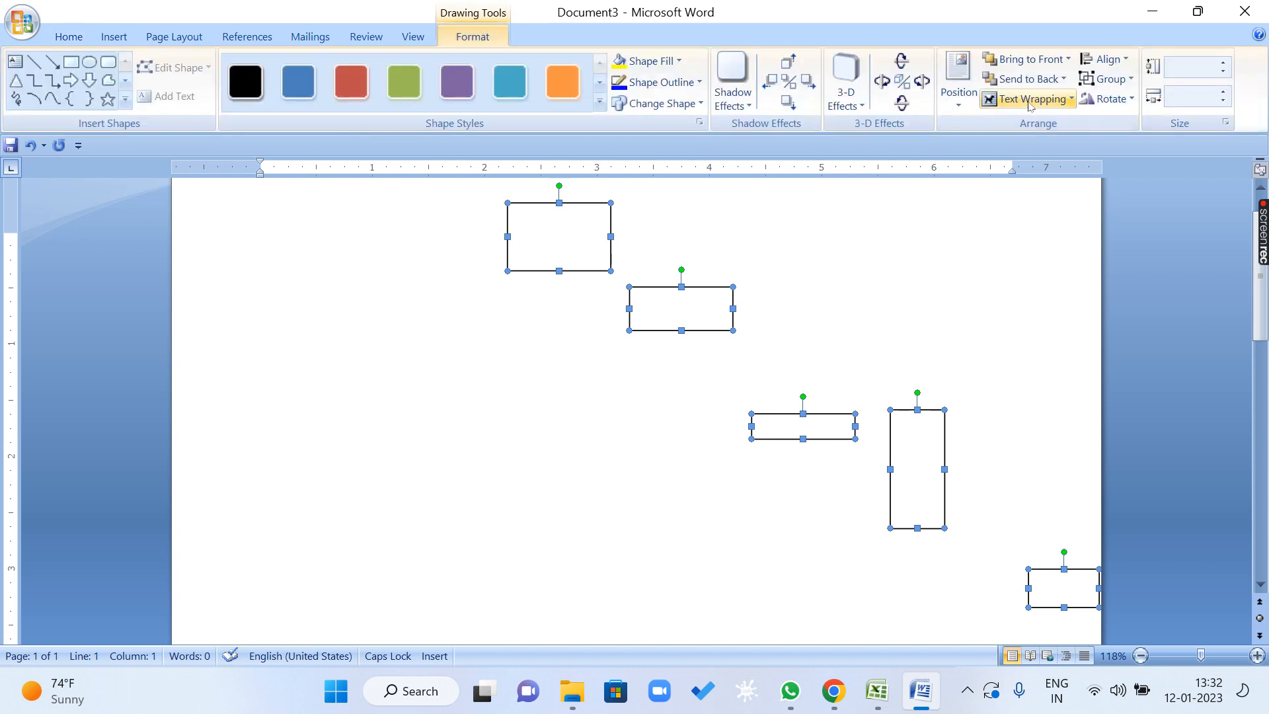
click(1104, 59)
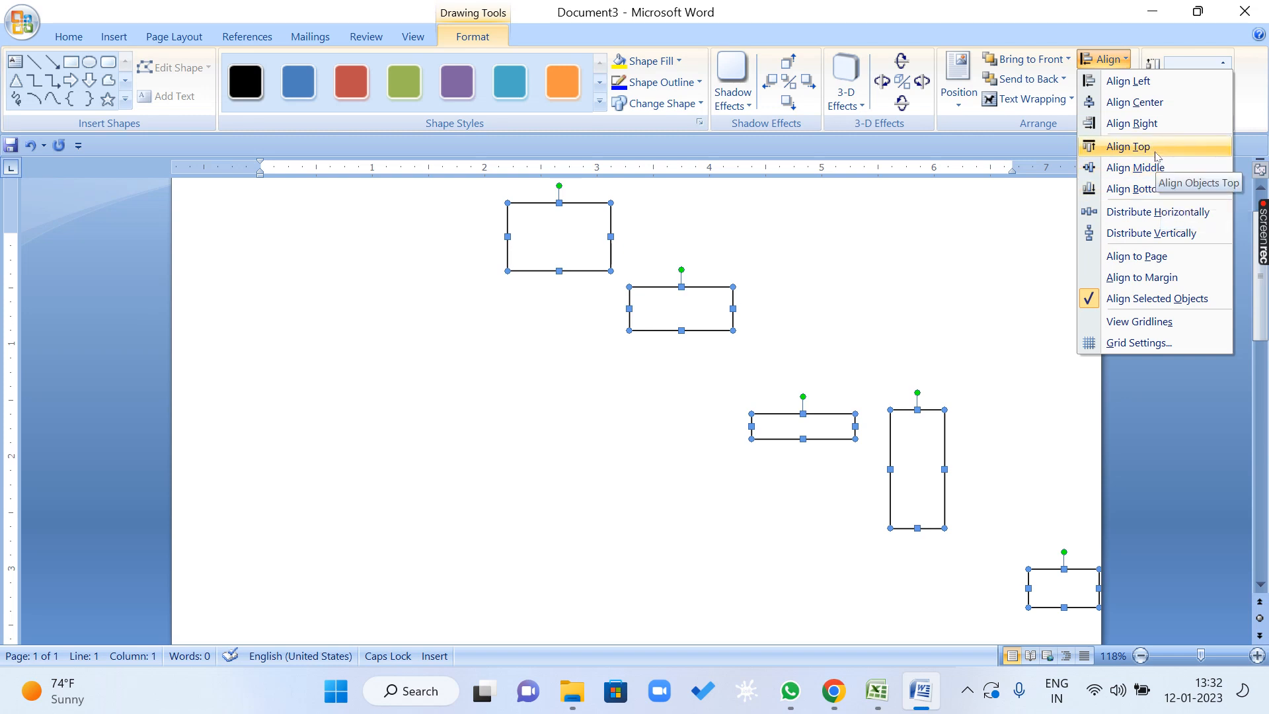
scroll(995, 331, up, 1)
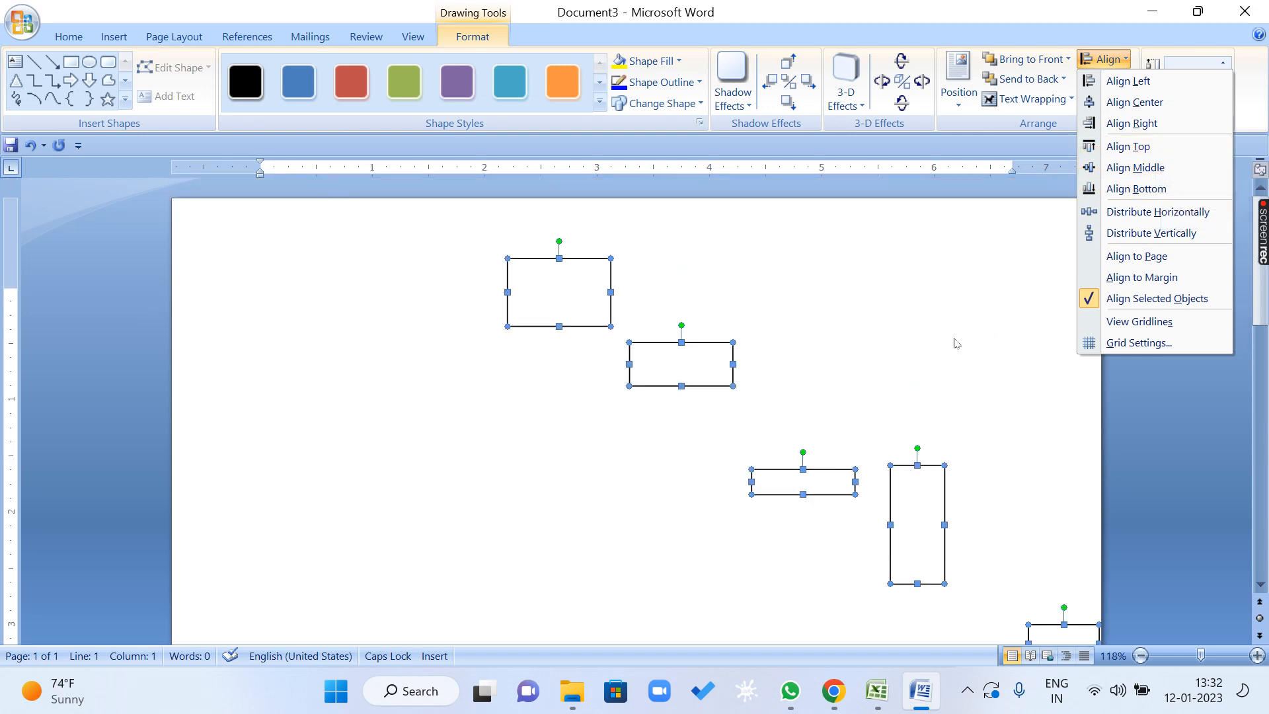
scroll(650, 394, down, 3)
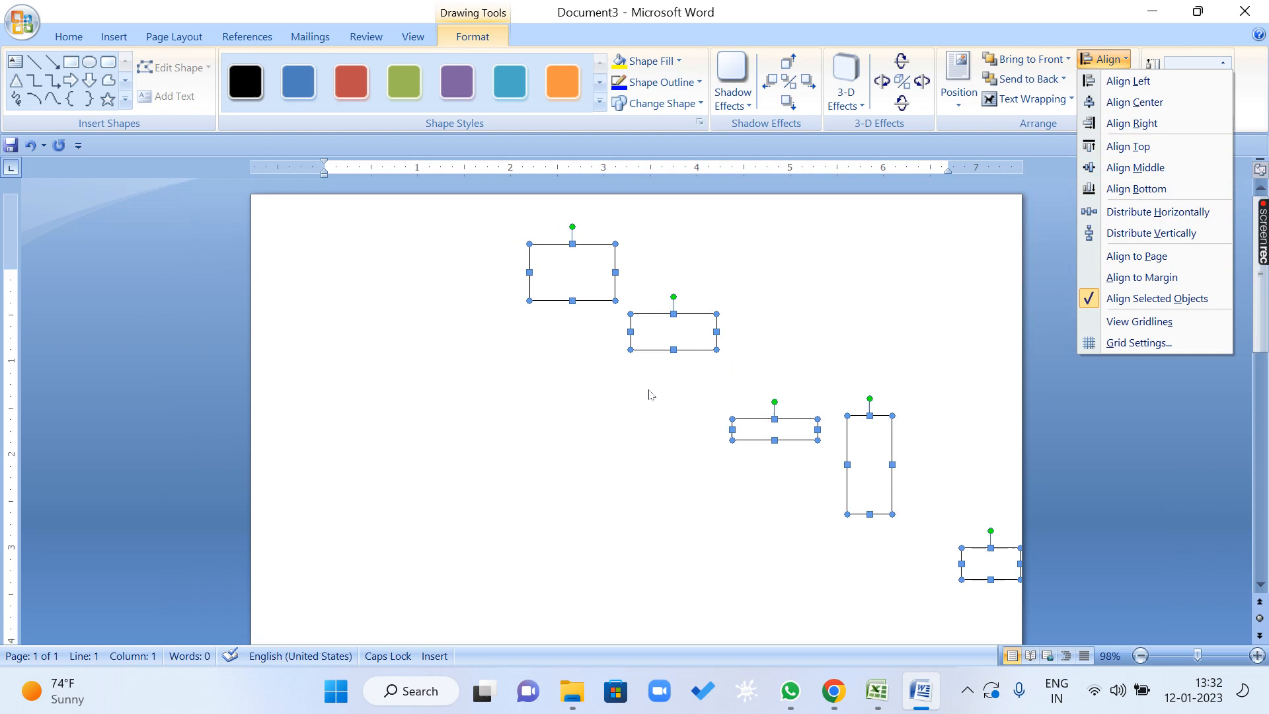
click(597, 288)
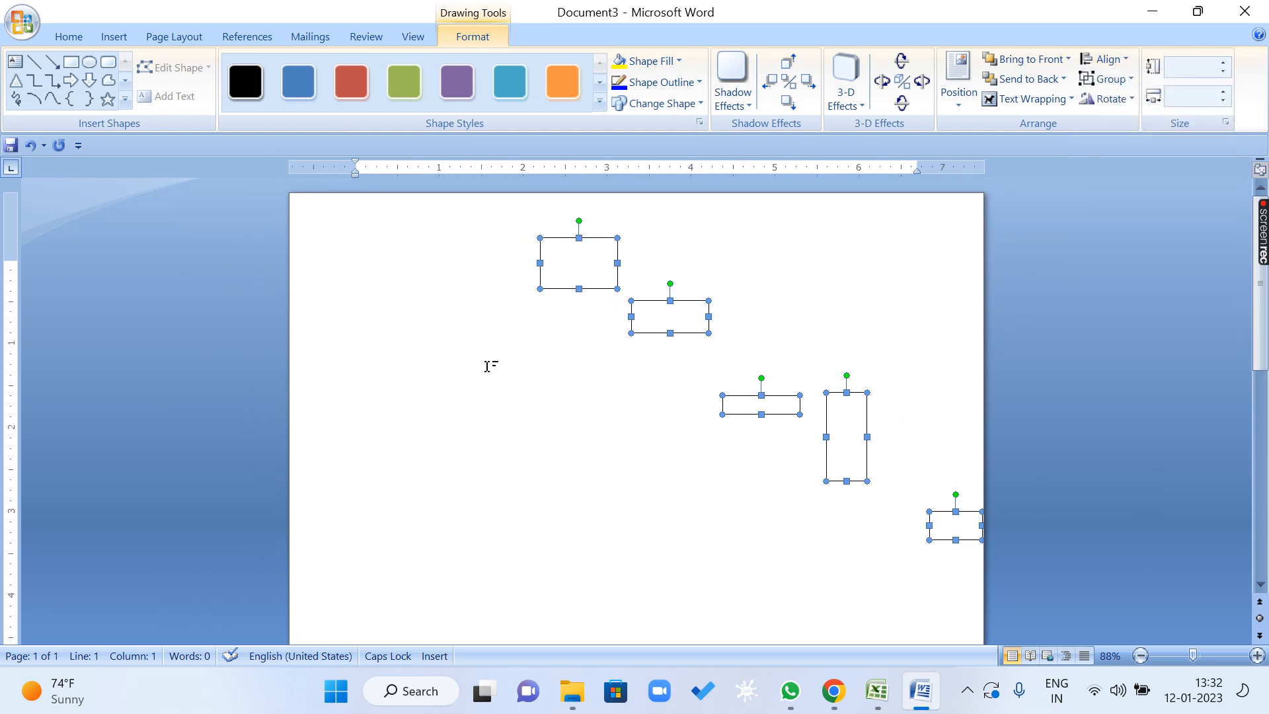
Move the five selected rectangles together left and down, so the first one starts about 0.75" inside the left margin.
key(Left)
key(Left)
key(Left)
key(Left)
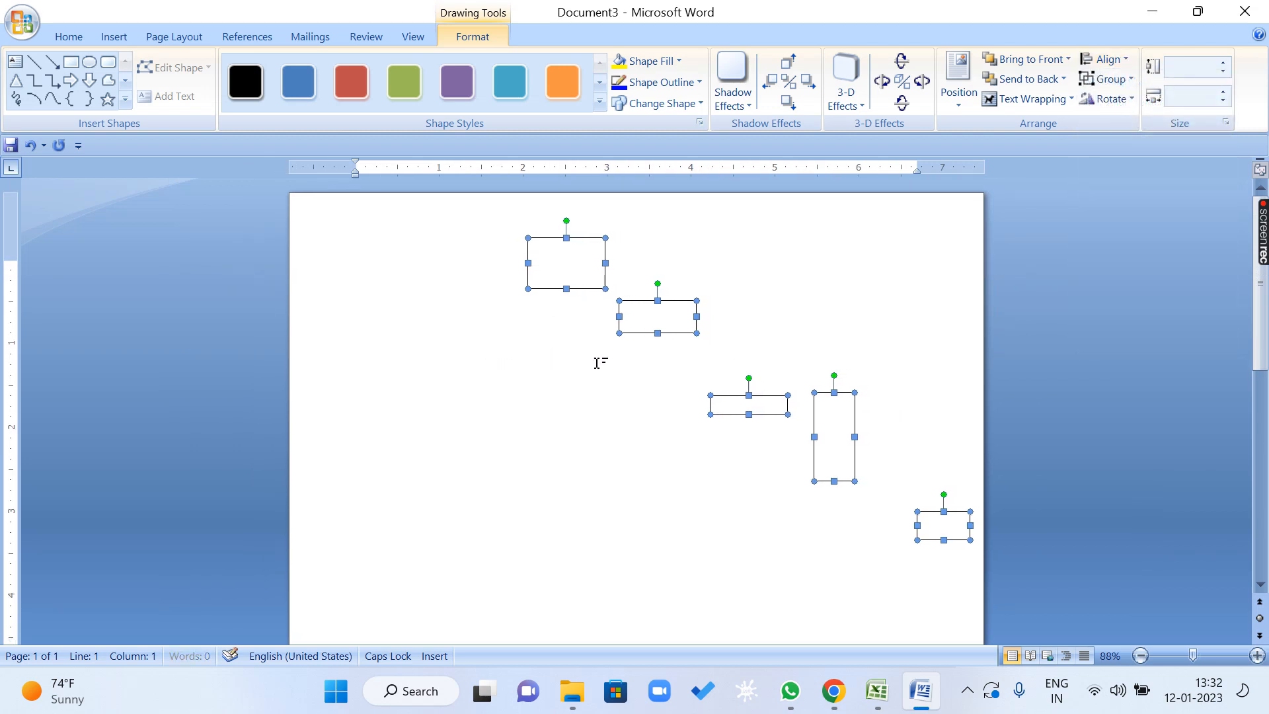
key(Left)
key(Left)
key(Left)
key(Left)
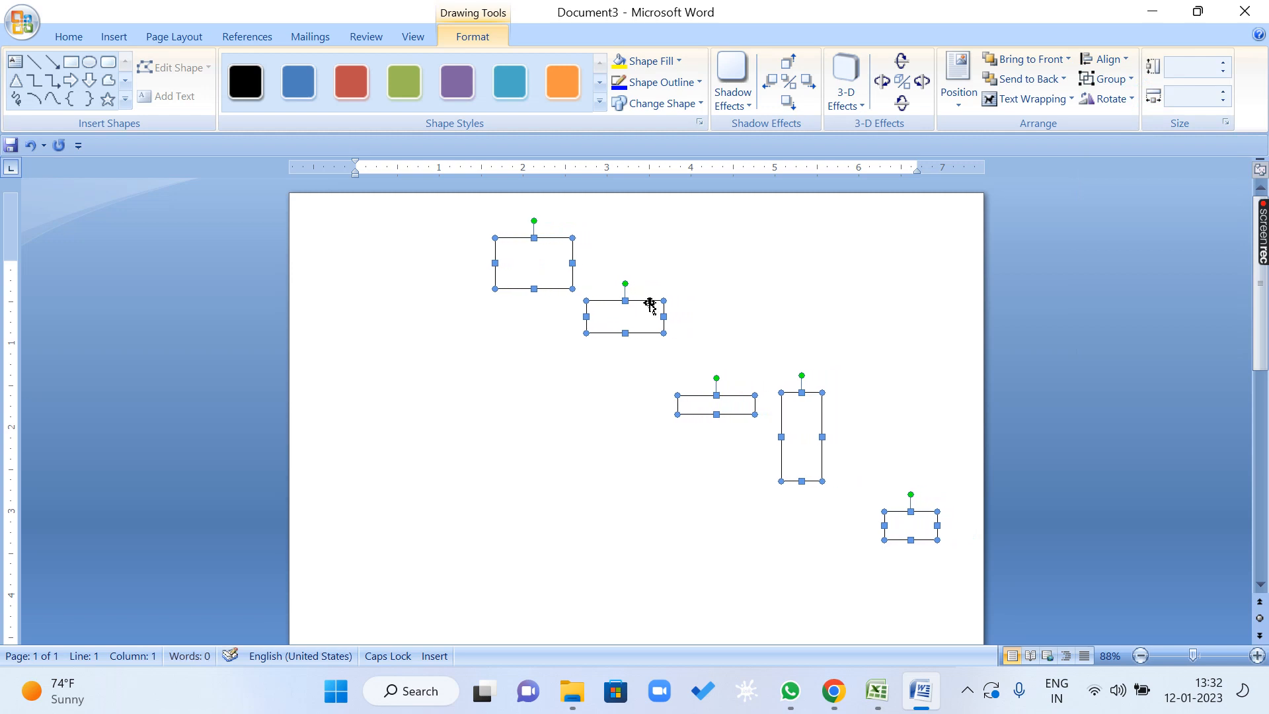
drag(649, 306, 572, 368)
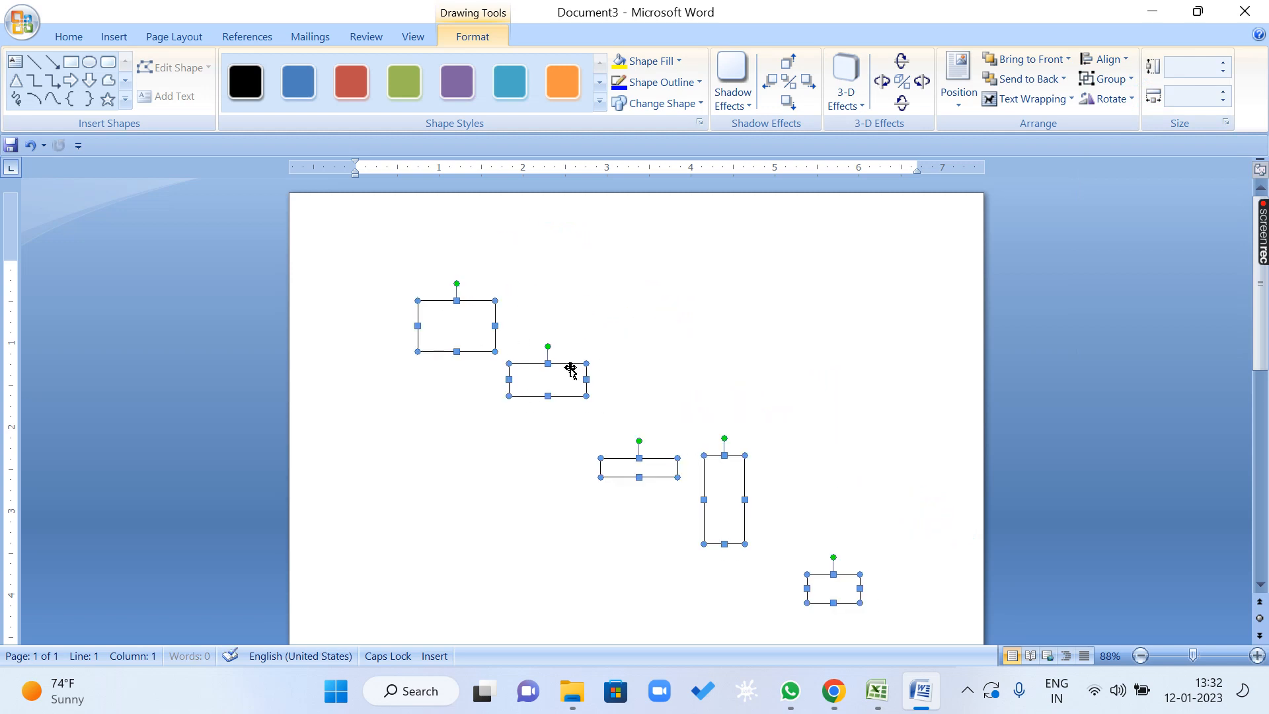
Open the alignment choices for the five repositioned rectangles.
click(1123, 60)
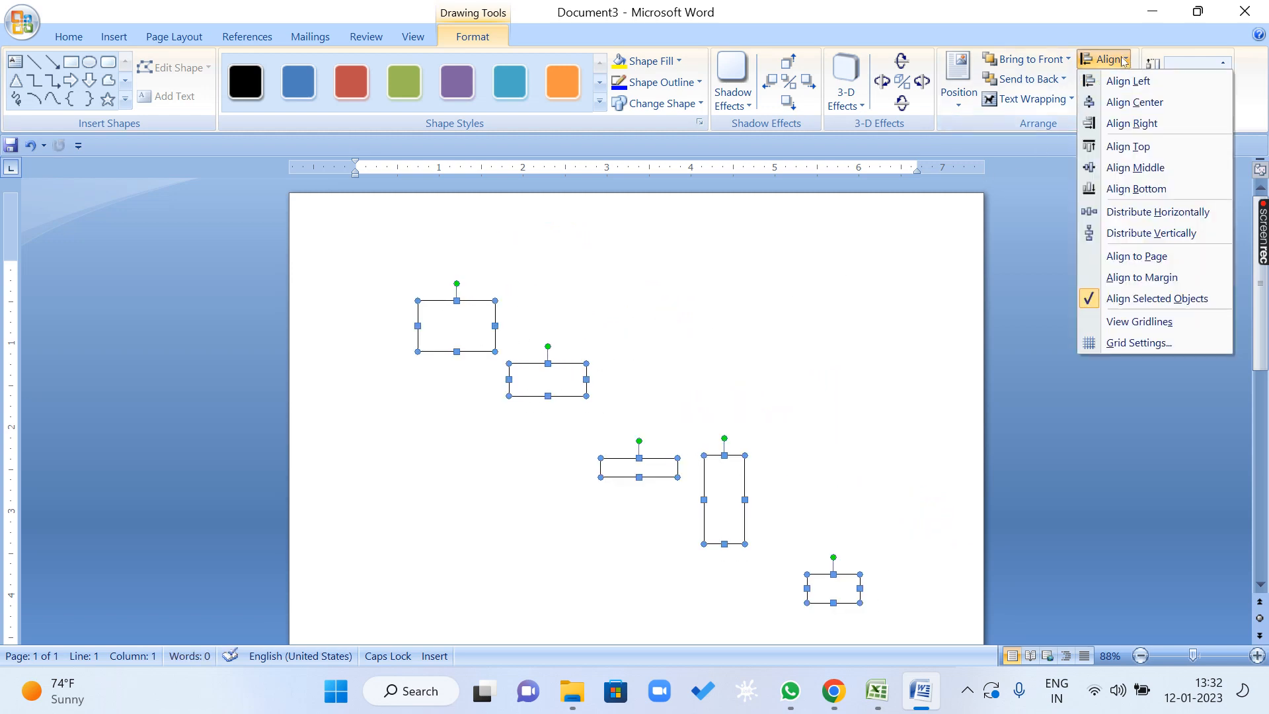
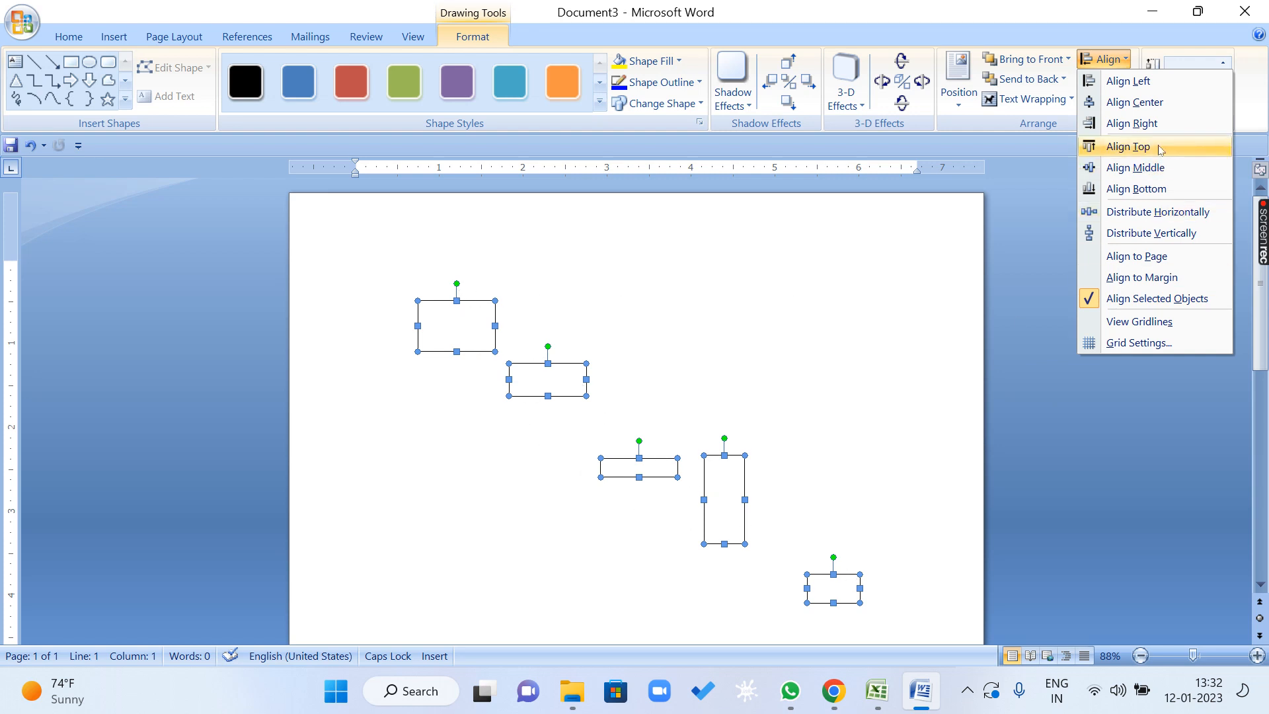
Top-align the five selected rectangles relative to one another, and undo the alignment.
click(1128, 146)
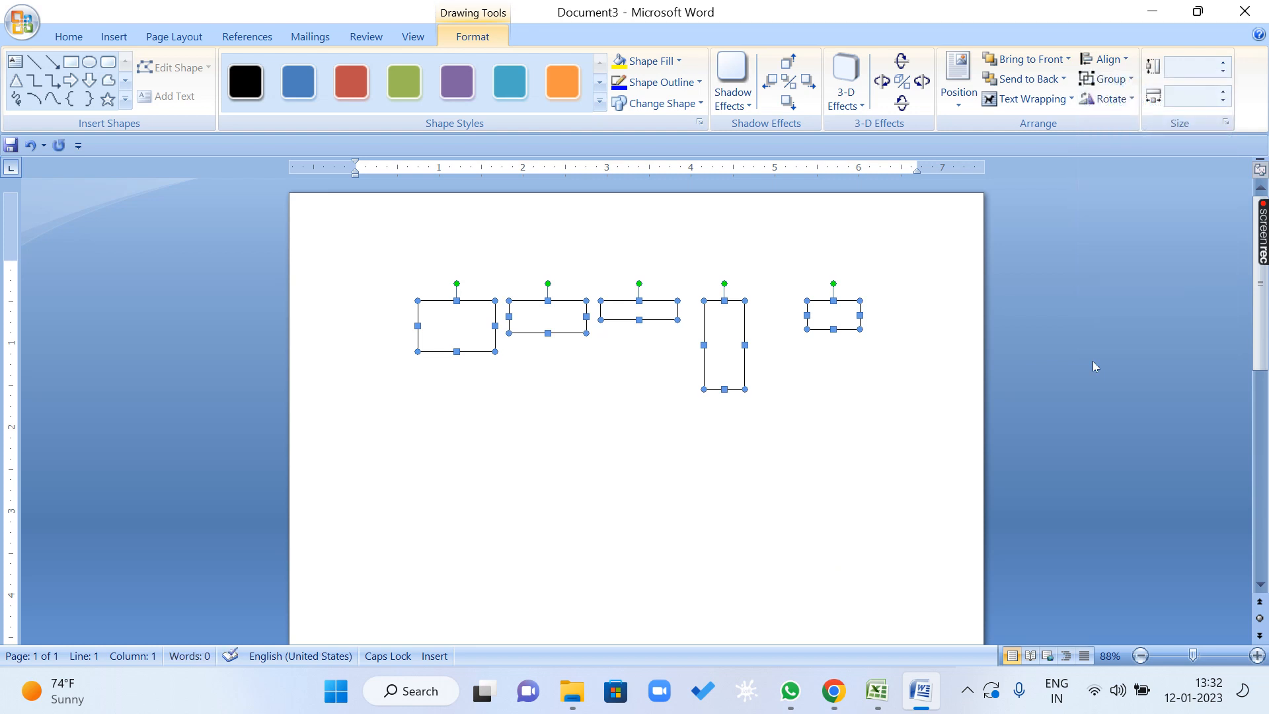
click(1092, 365)
key(ctrl+z)
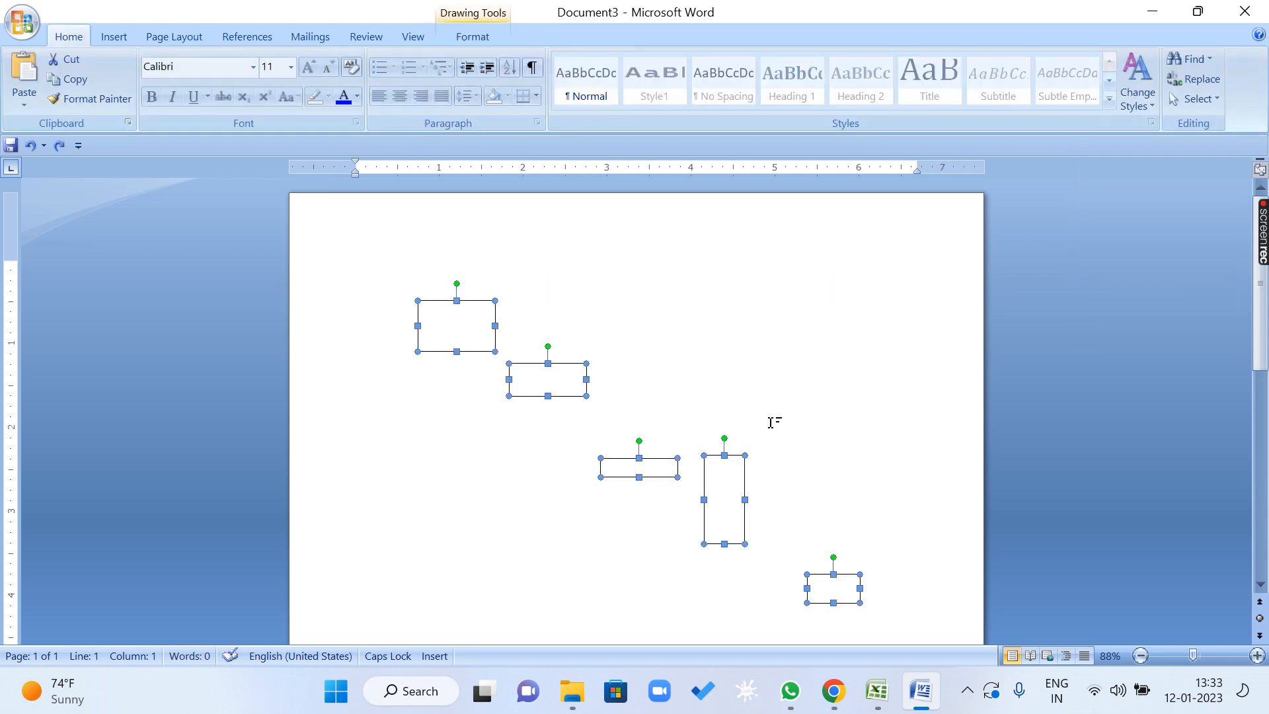
Bottom-align the five rectangles relative to one another, and undo the alignment.
click(473, 37)
click(1104, 58)
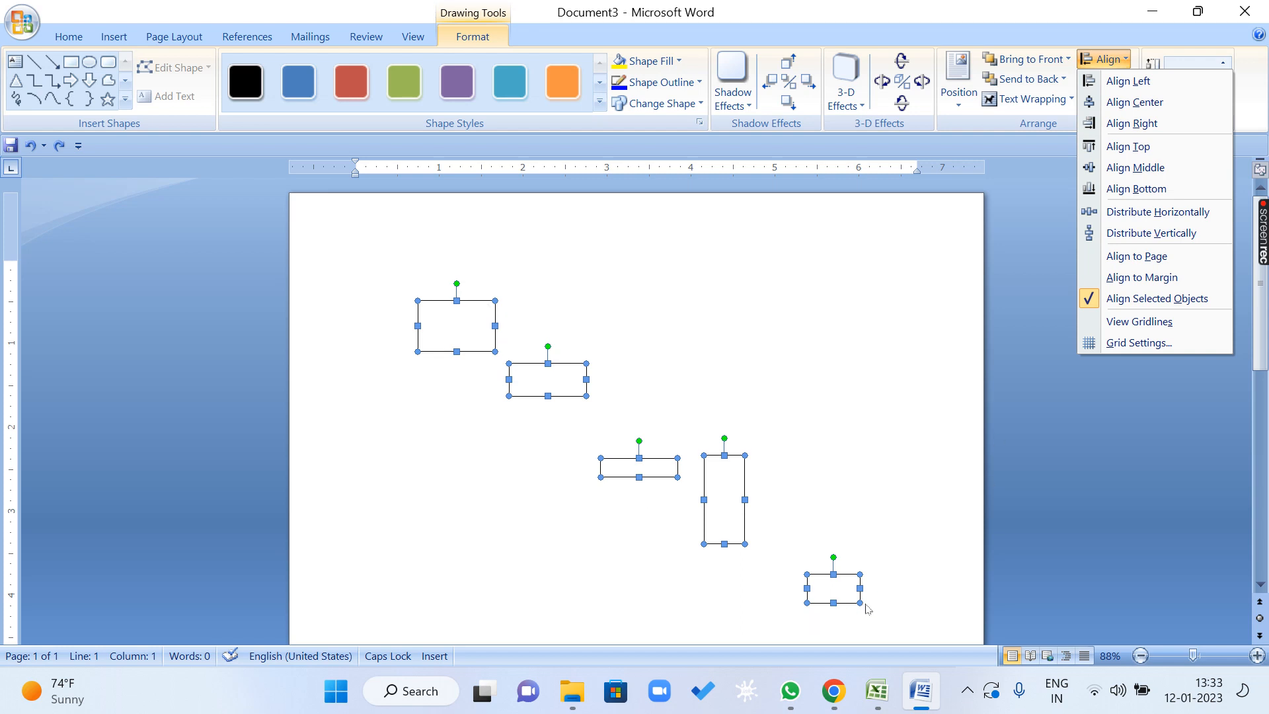
click(1128, 190)
key(ctrl+z)
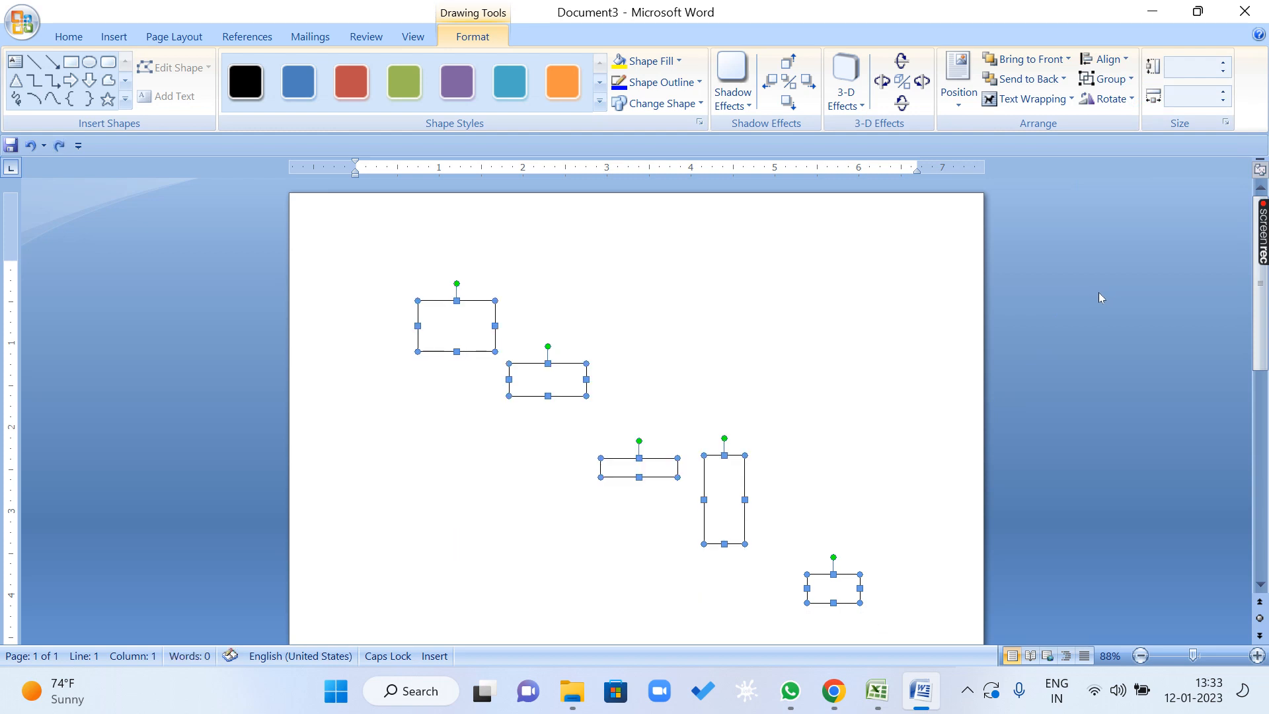
Middle-align the five rectangles relative to one another, and undo the alignment.
click(1103, 59)
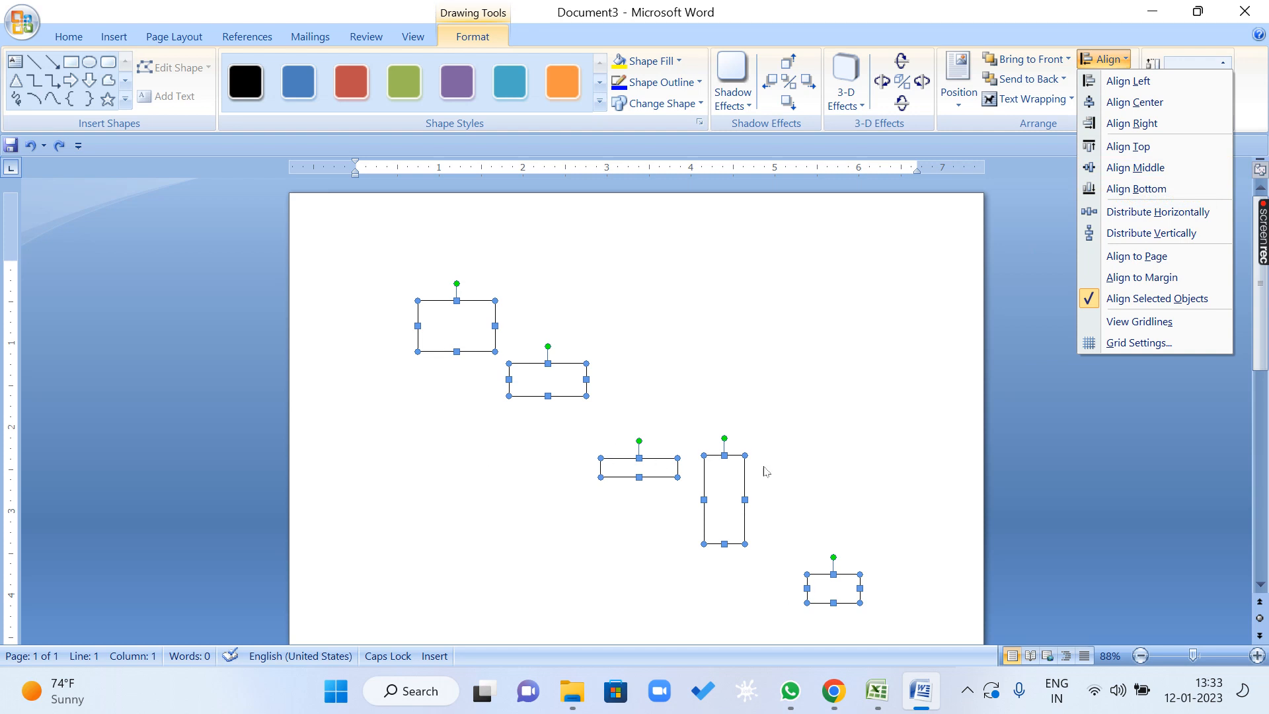
click(1135, 168)
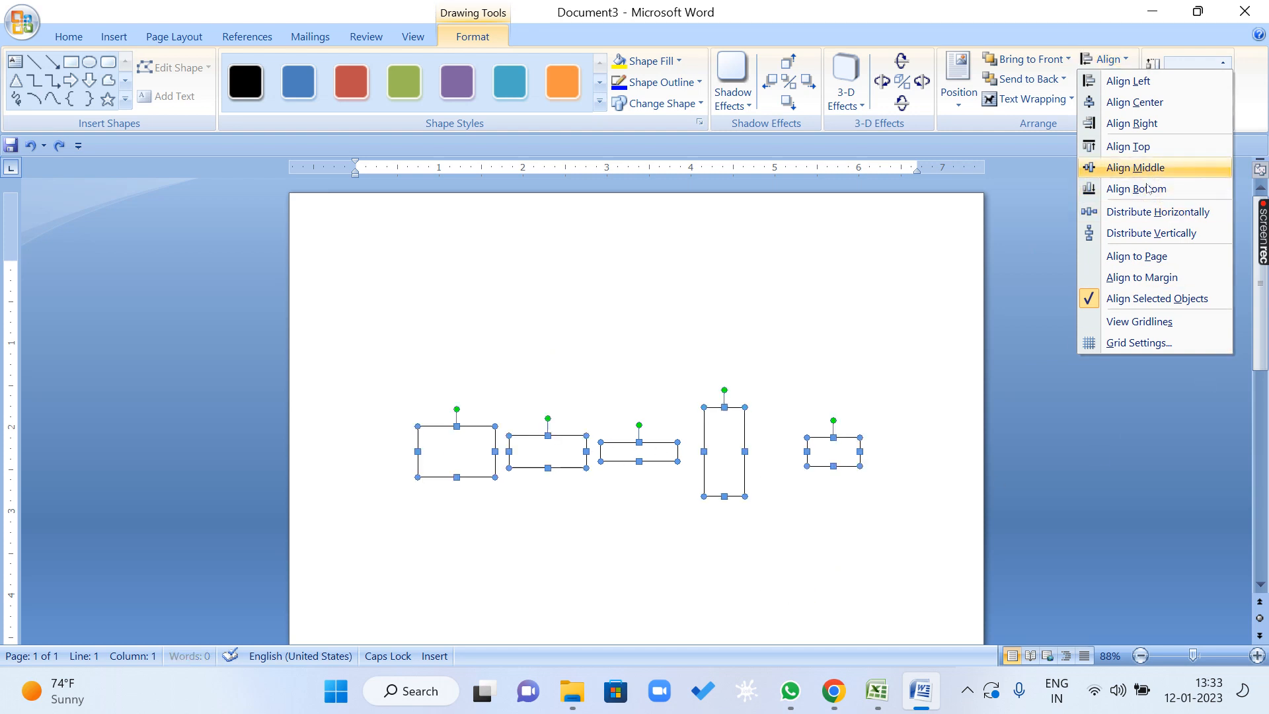
key(ctrl+z)
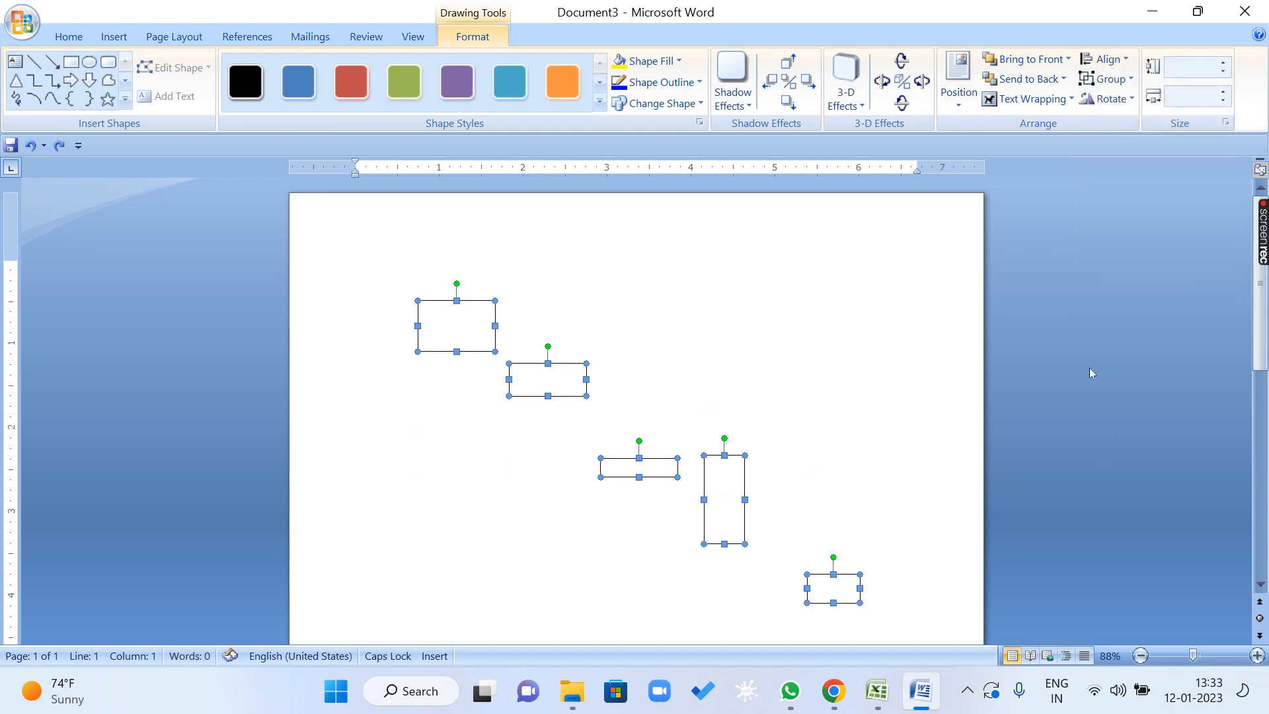
Switch the alignment reference to Align to Page and align the five rectangles with the page's top edge.
click(1108, 60)
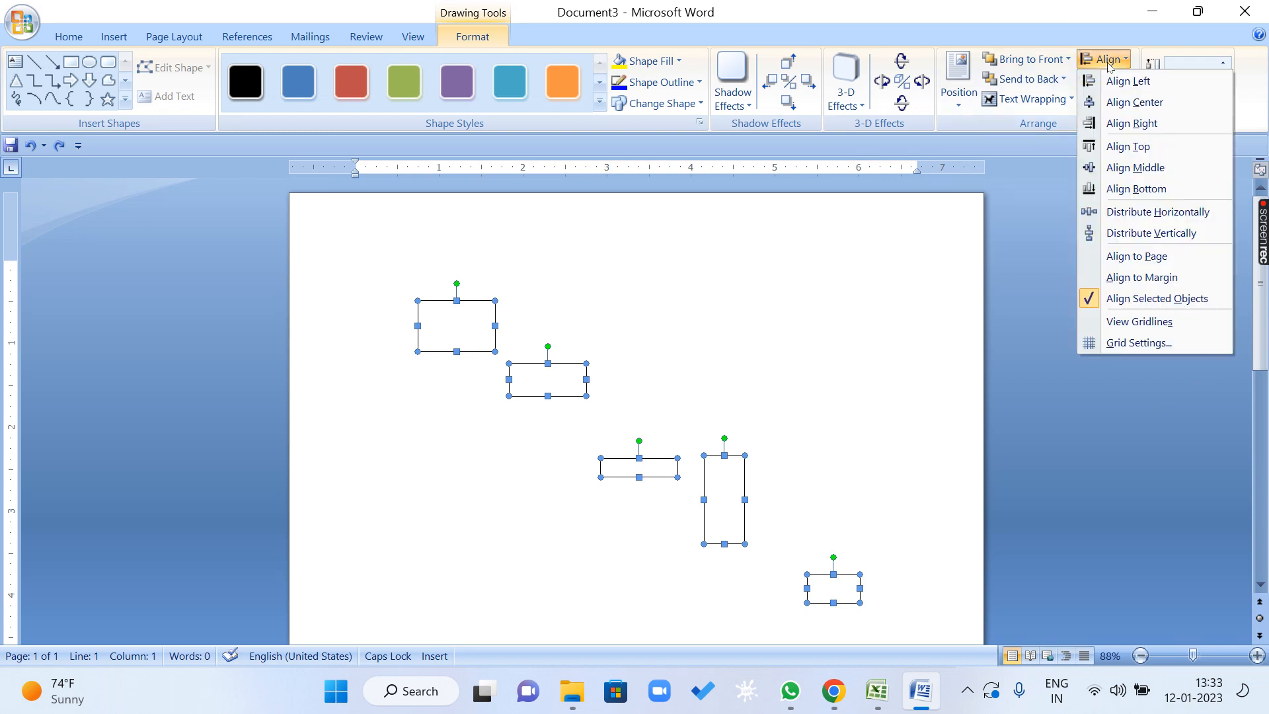
click(1185, 258)
click(1105, 60)
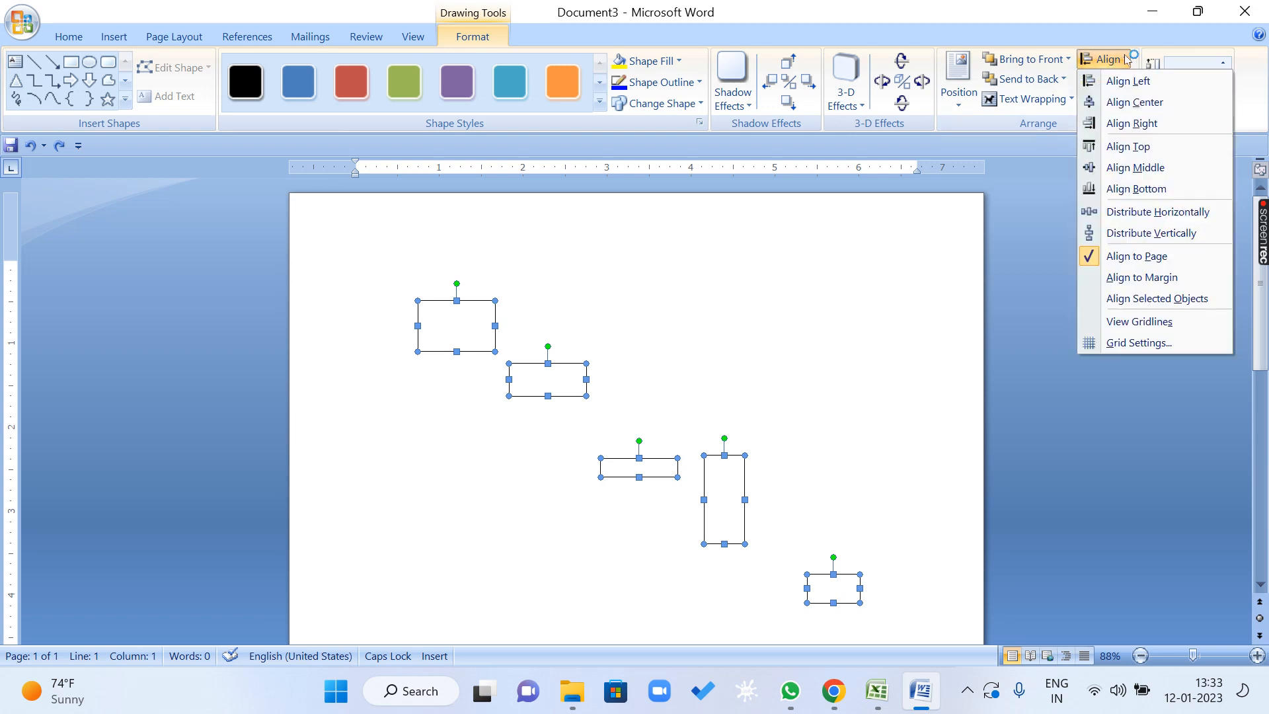
click(1136, 147)
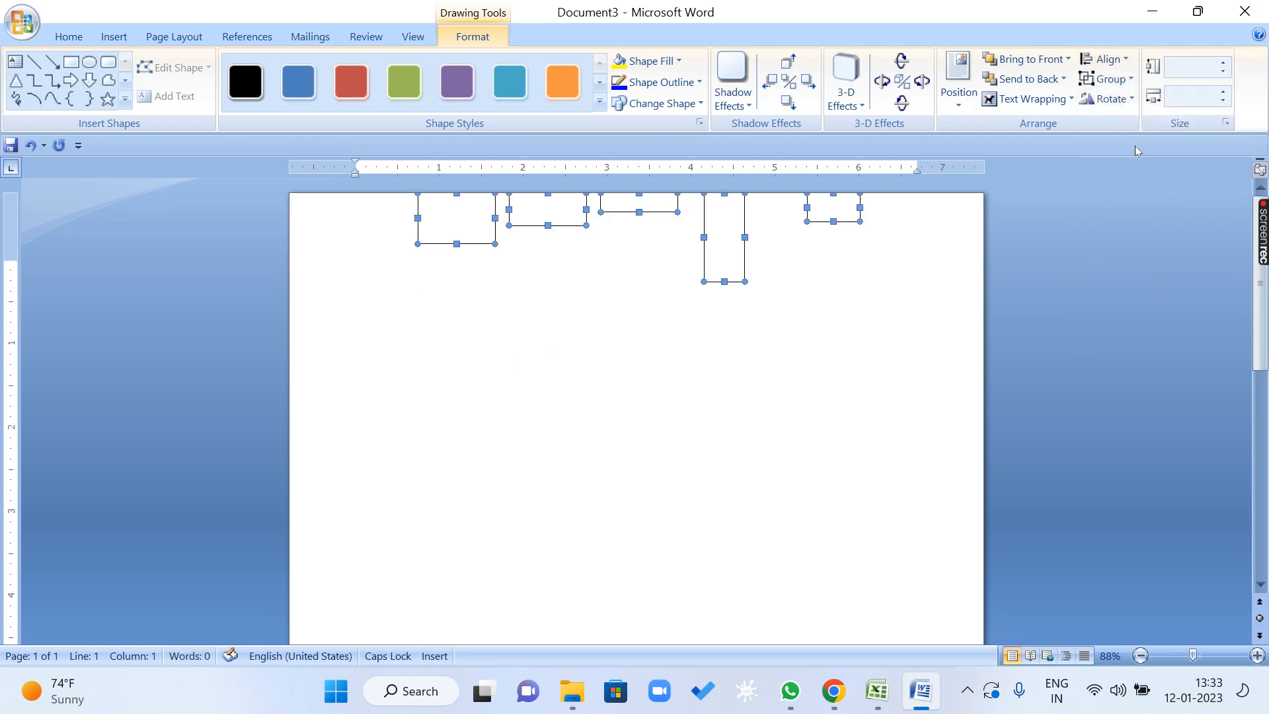
Align the five rectangles with the bottom edge of the page.
click(1104, 60)
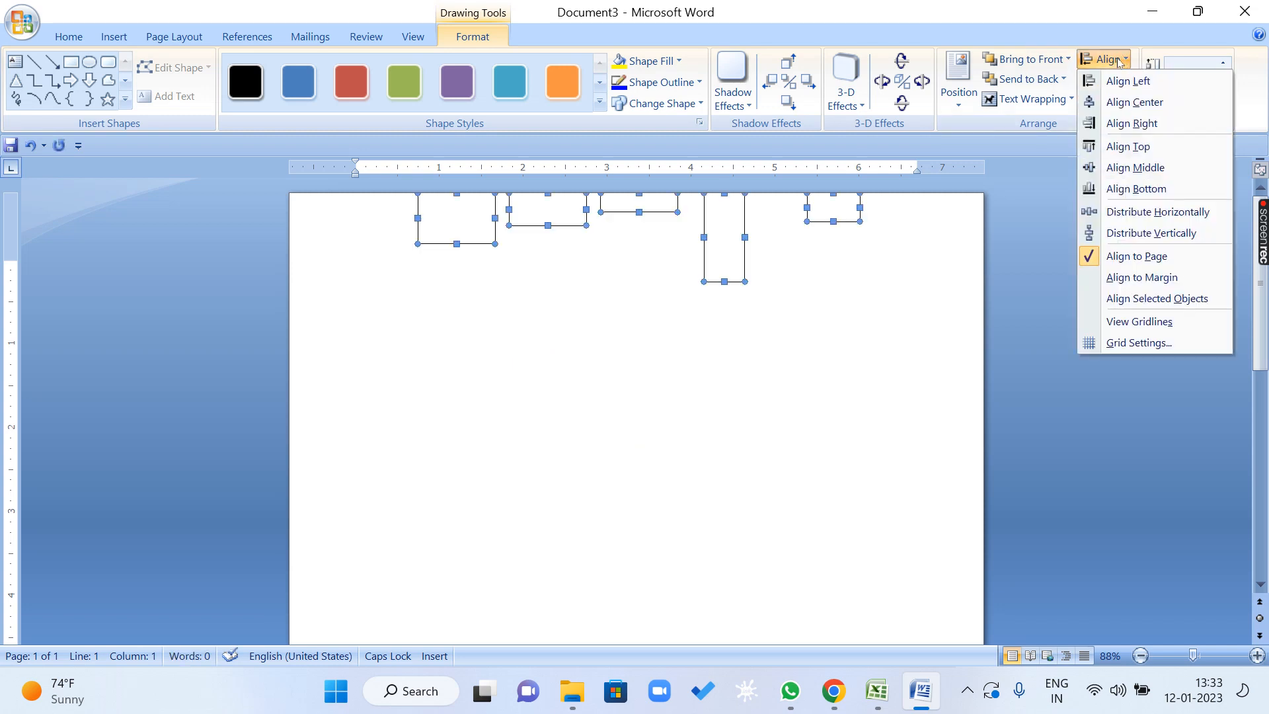
click(1136, 189)
scroll(945, 367, down, 10)
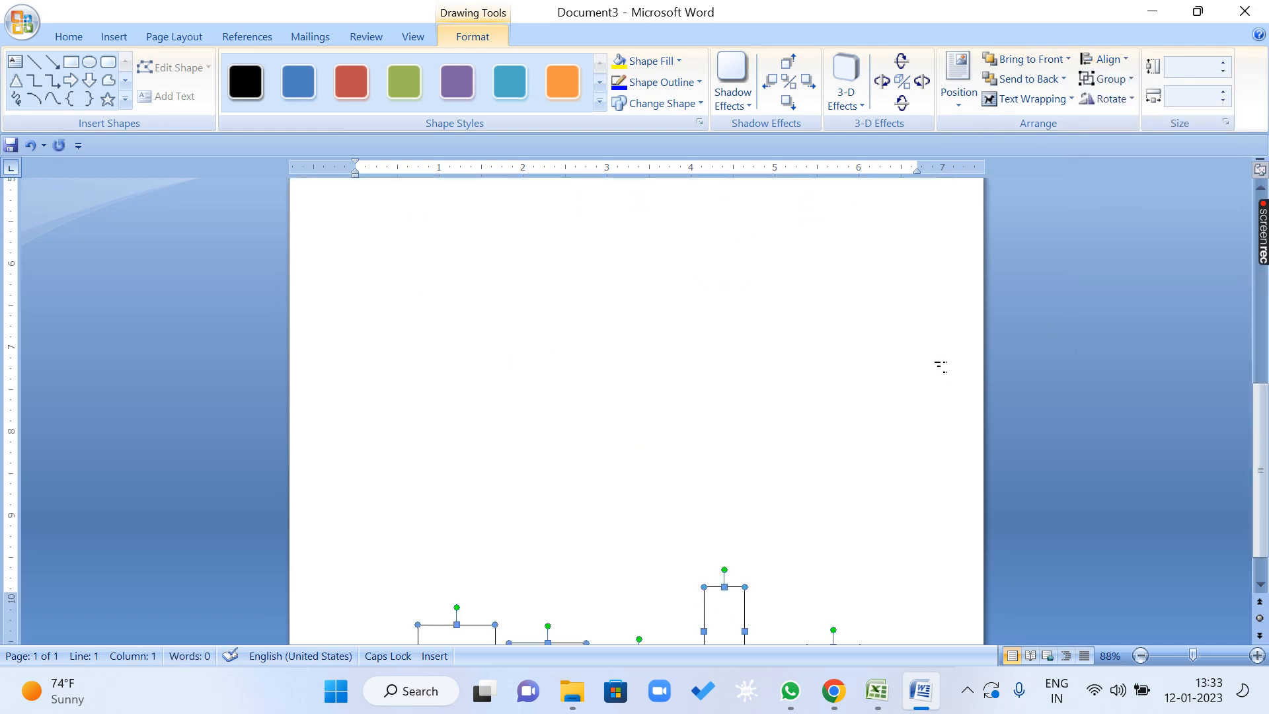
Align the five rectangles to the vertical middle of the page and check their placement between the page edges.
click(1104, 60)
click(1124, 167)
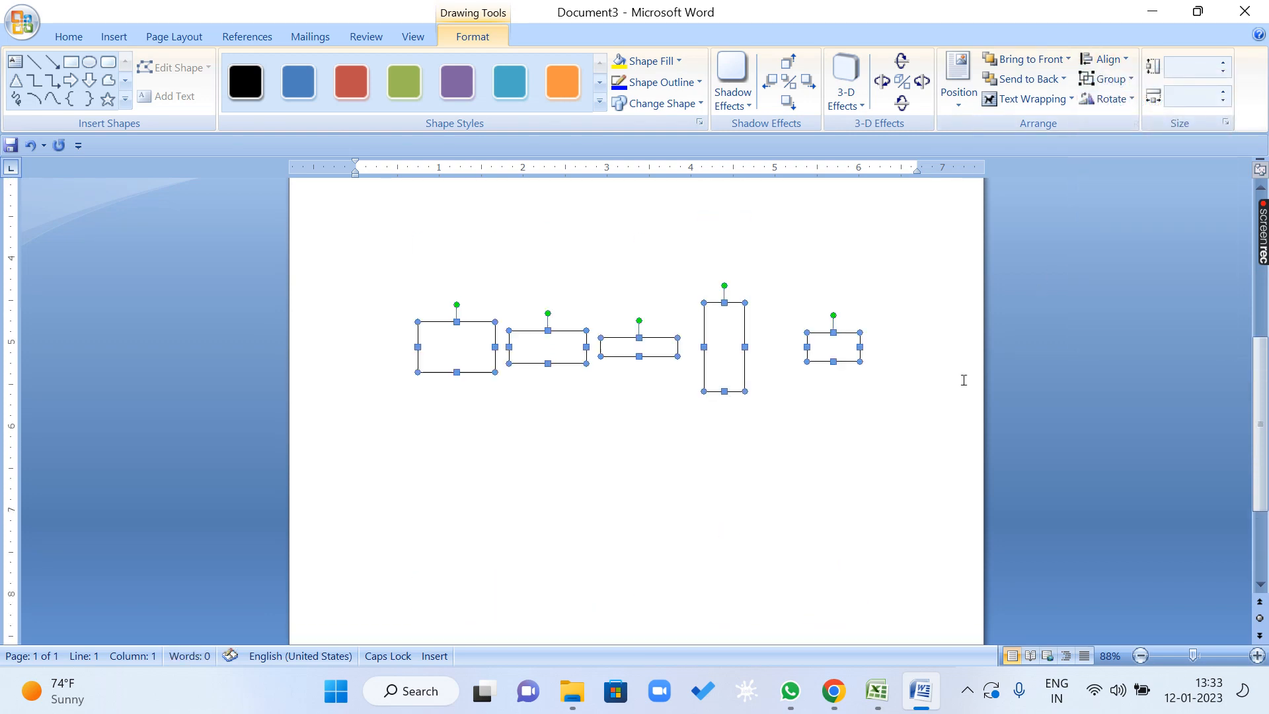
scroll(962, 376, up, 5)
scroll(962, 377, down, 5)
scroll(961, 380, down, 3)
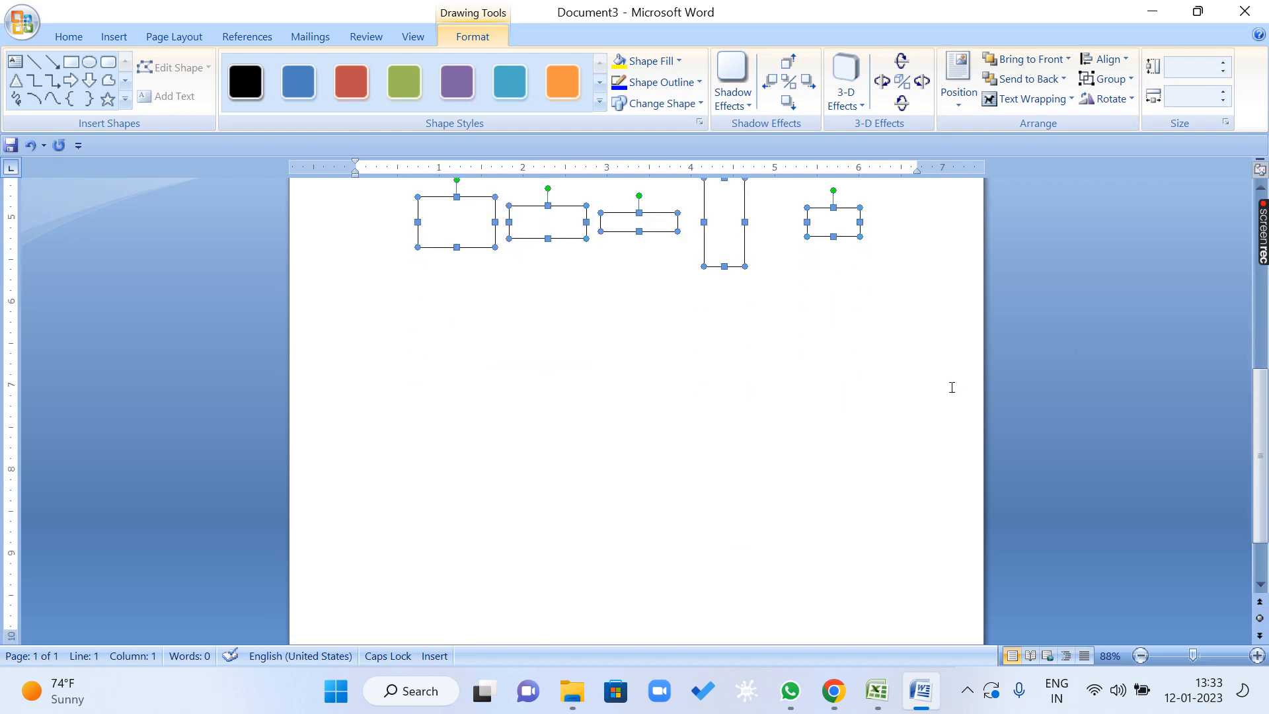
scroll(953, 385, up, 8)
scroll(970, 331, down, 5)
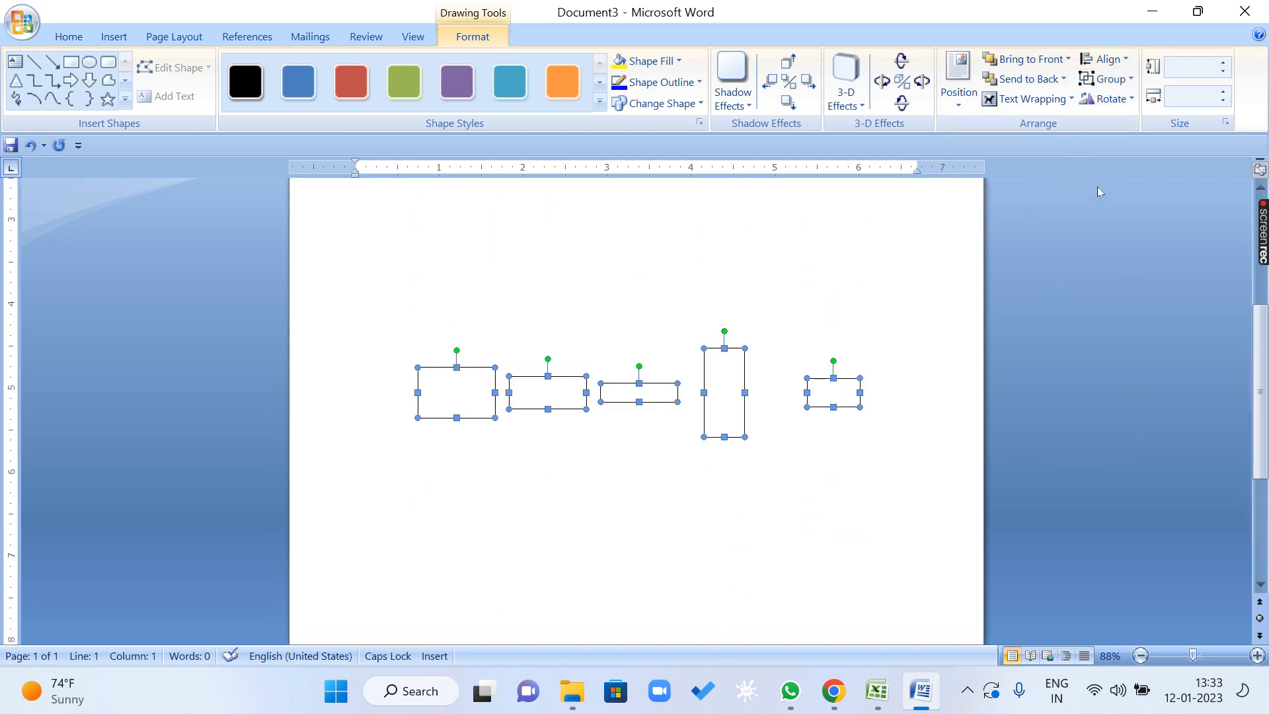
Undo the page-relative alignments to restore the five rectangles' staggered arrangement.
click(1103, 59)
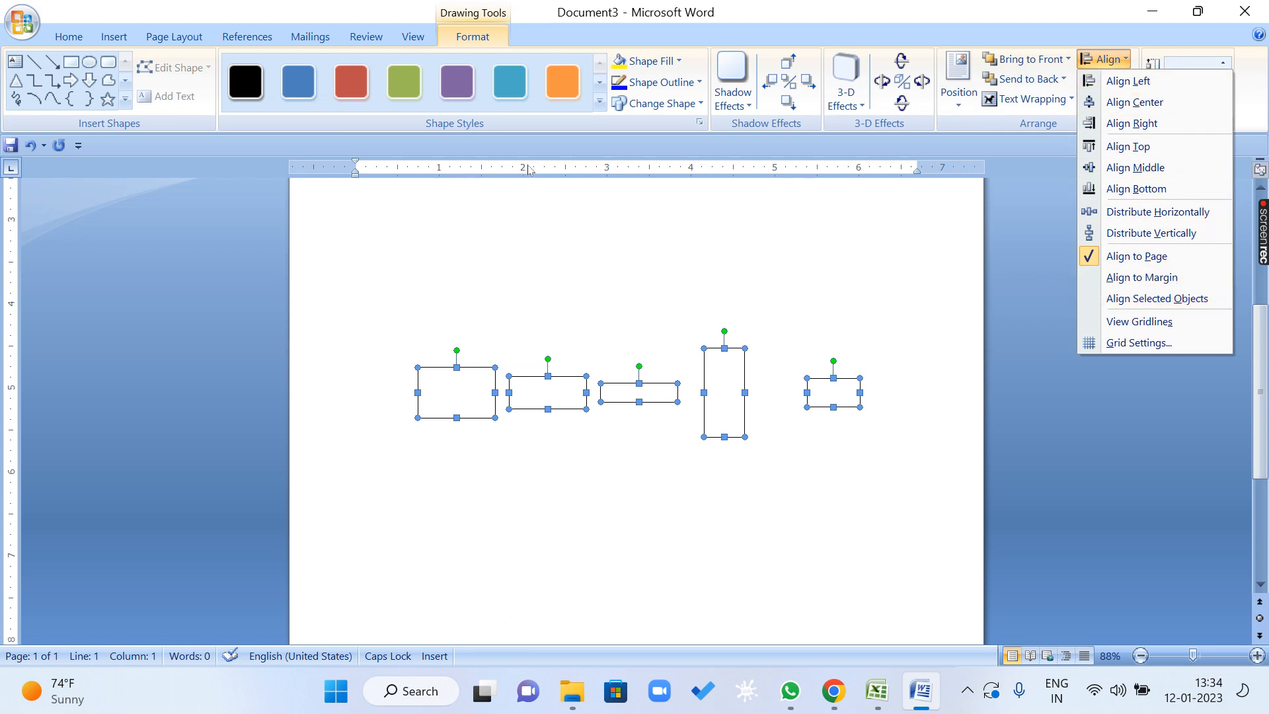
click(671, 490)
scroll(671, 490, down, 4)
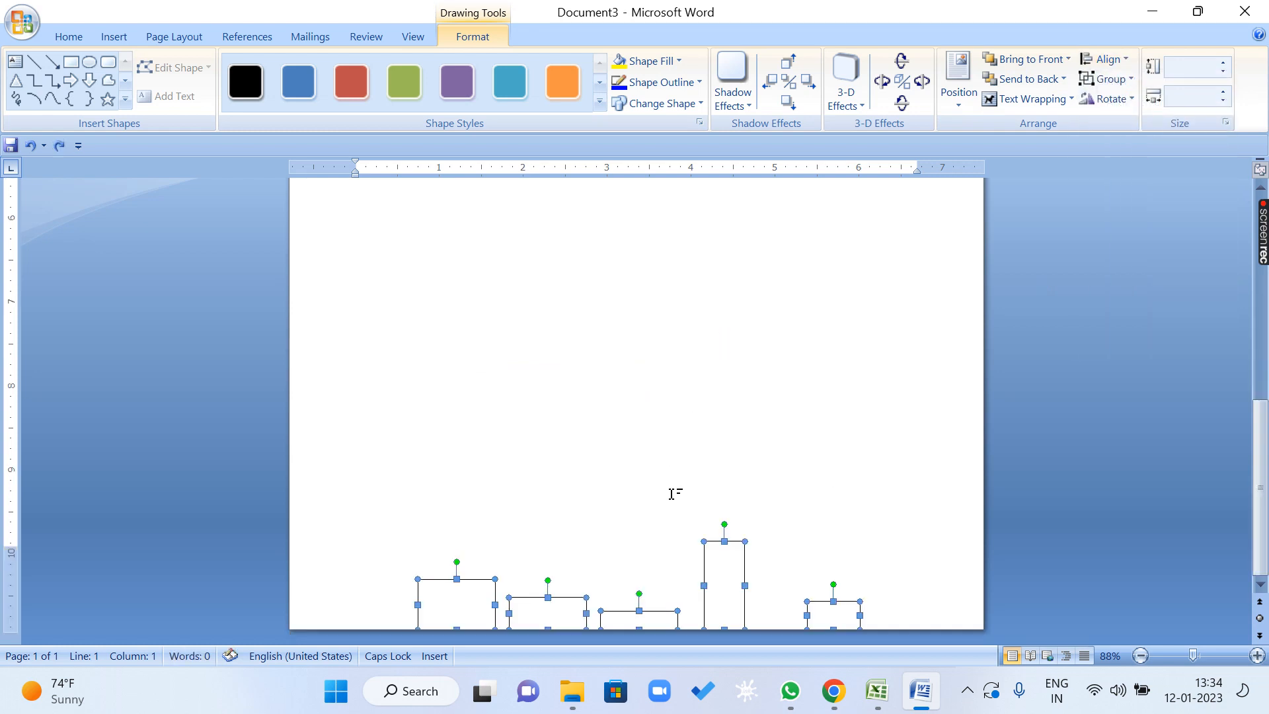
key(ctrl+z)
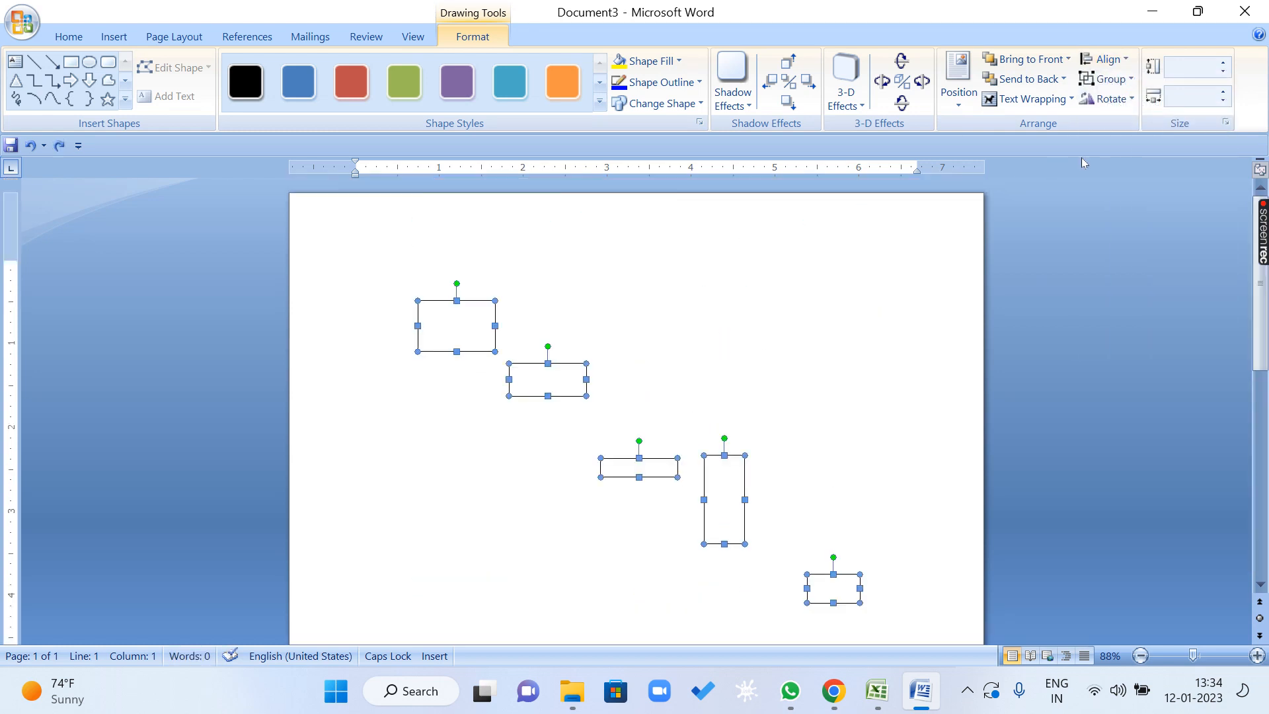
Set the alignment reference to Align to Margin and align the five rectangles with the top margin.
click(1103, 59)
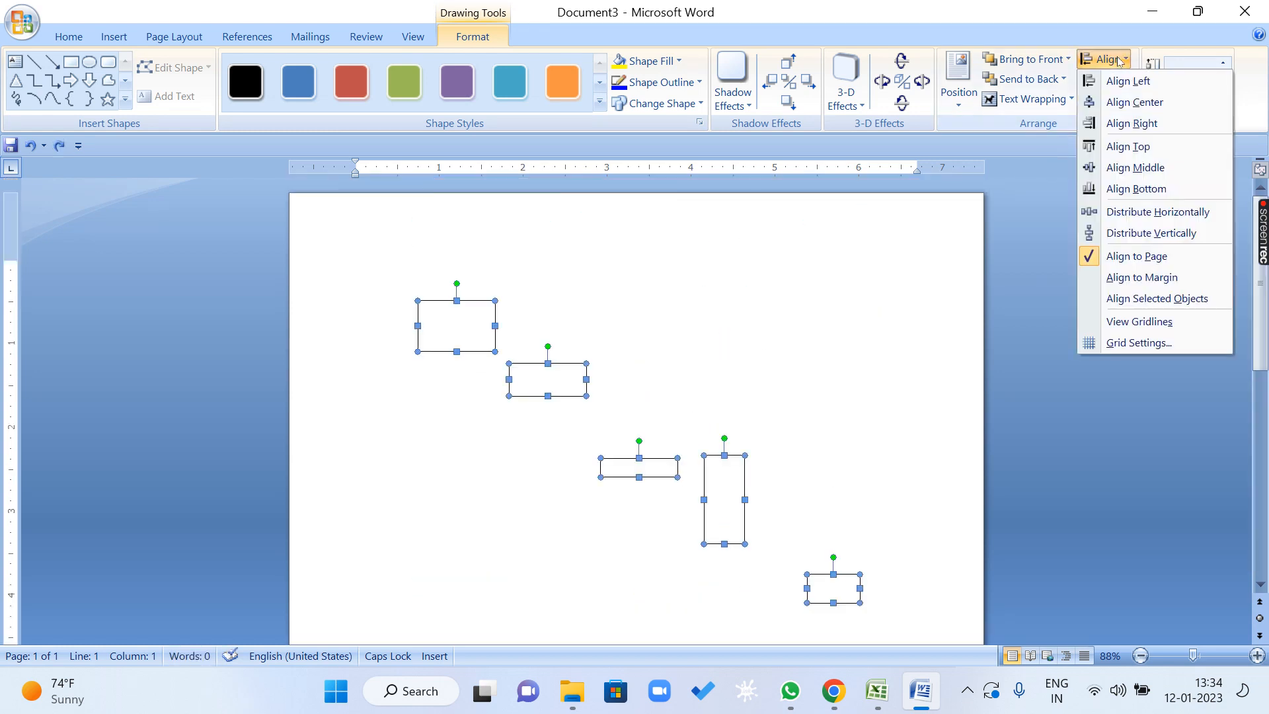
click(1158, 278)
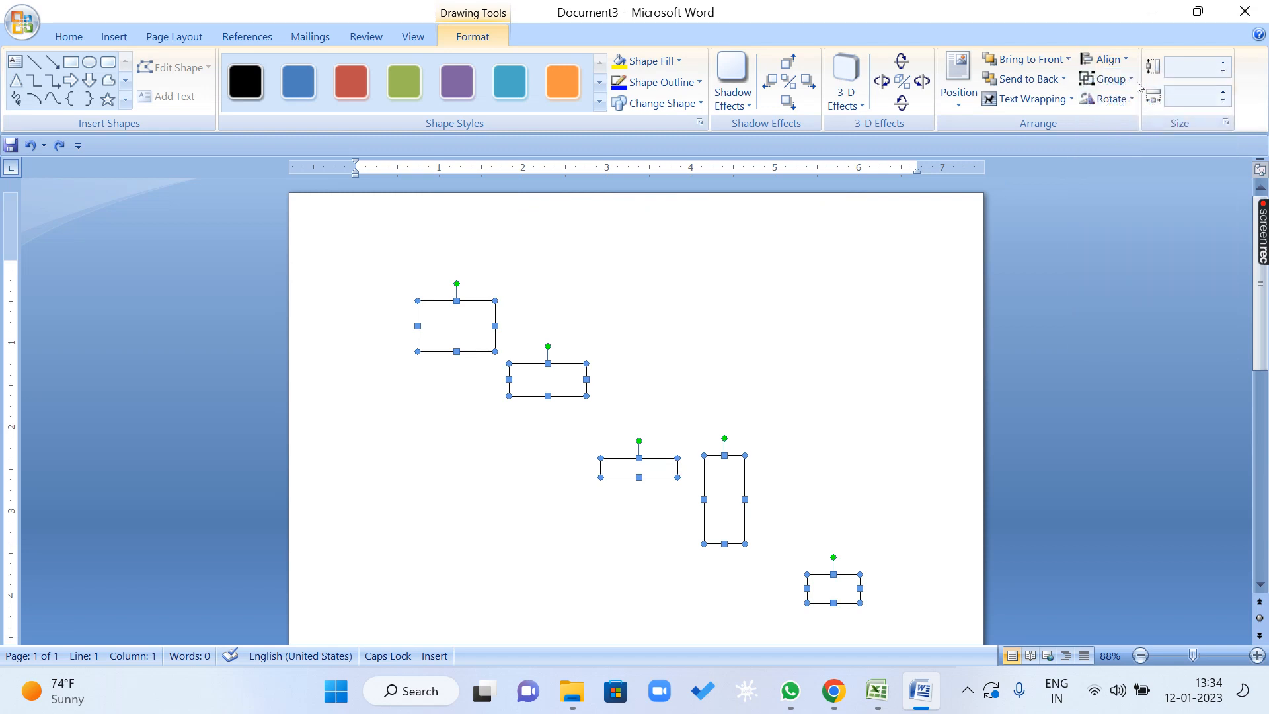
click(1121, 59)
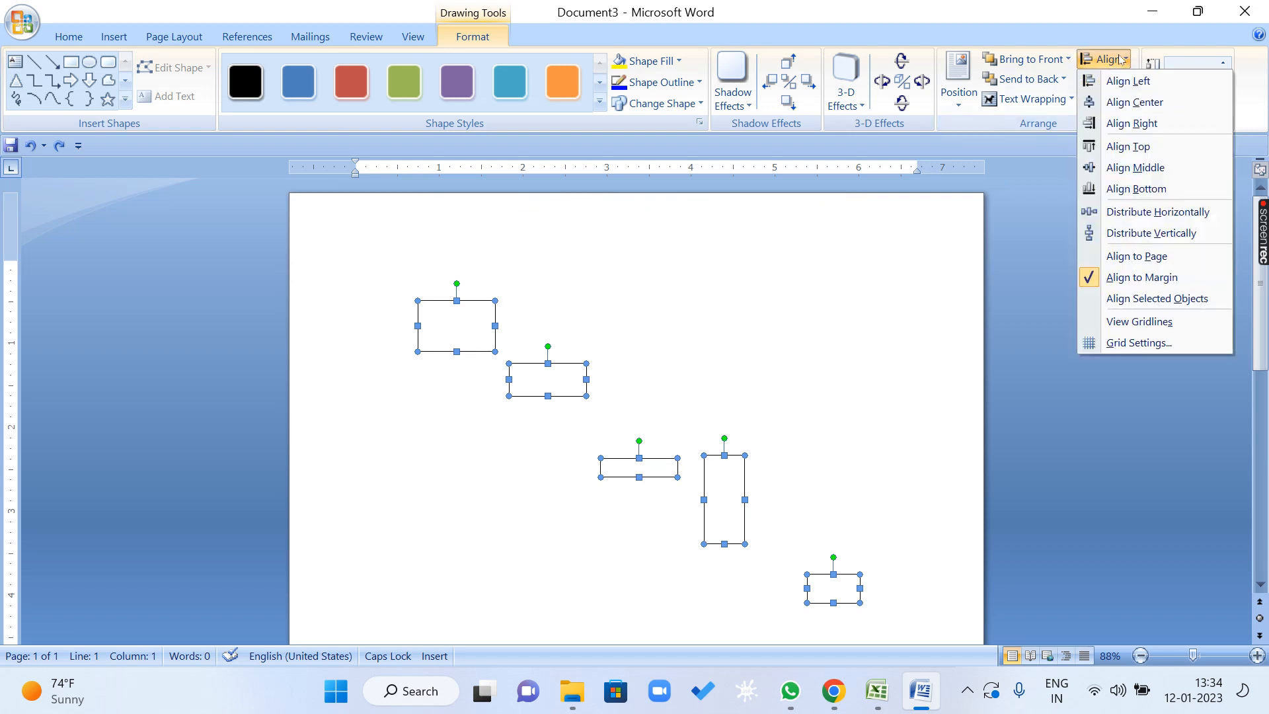
click(1130, 146)
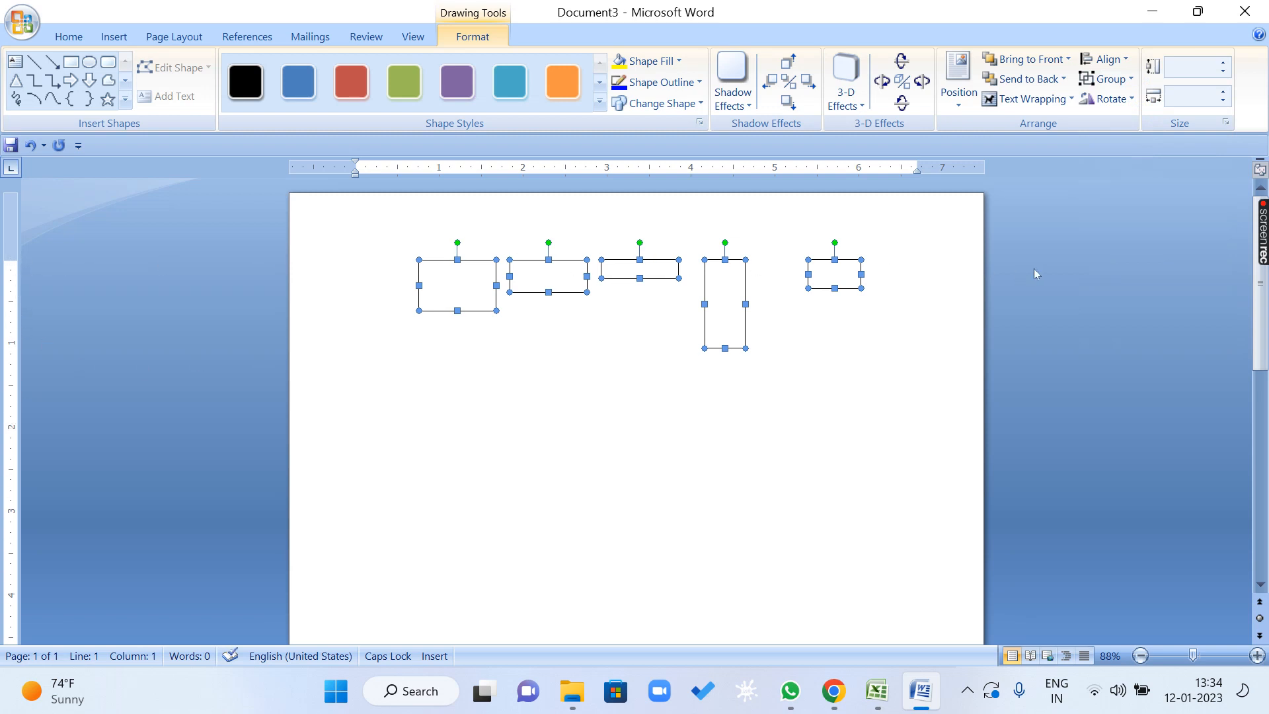
Deselect the rectangles and move the first and second ones individually about 1" left and slightly up.
click(1103, 59)
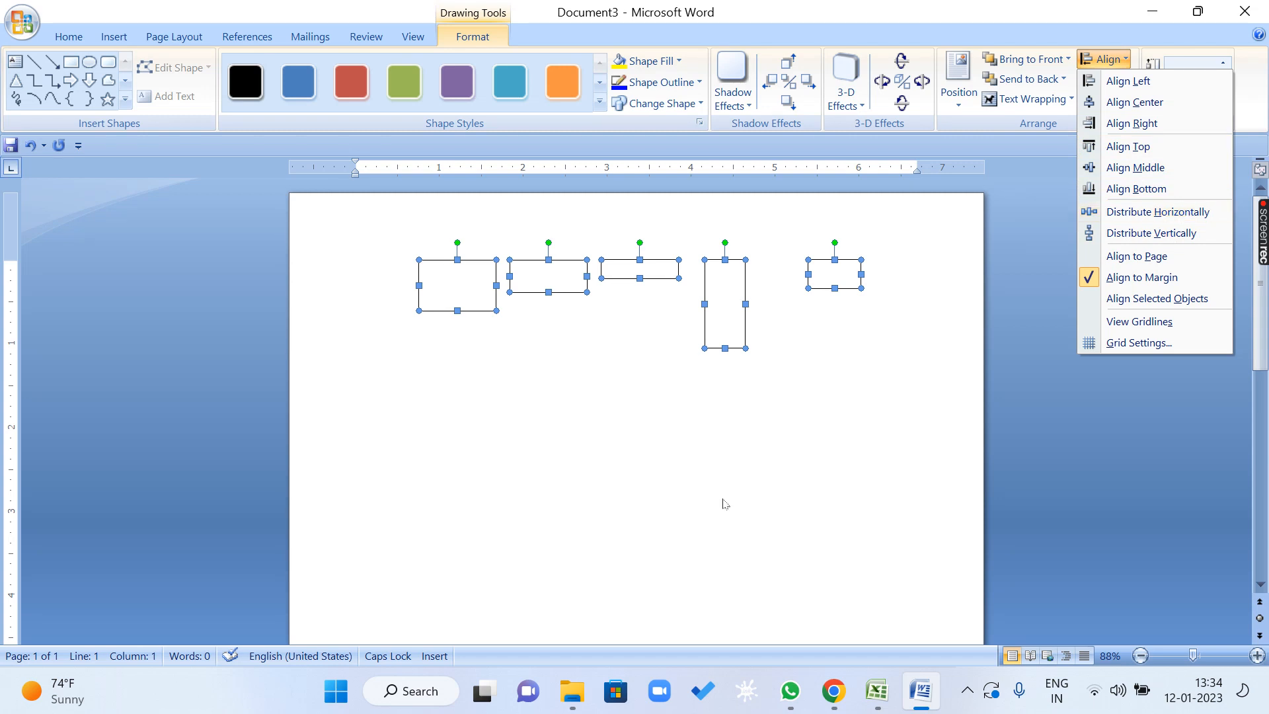
click(682, 453)
click(621, 401)
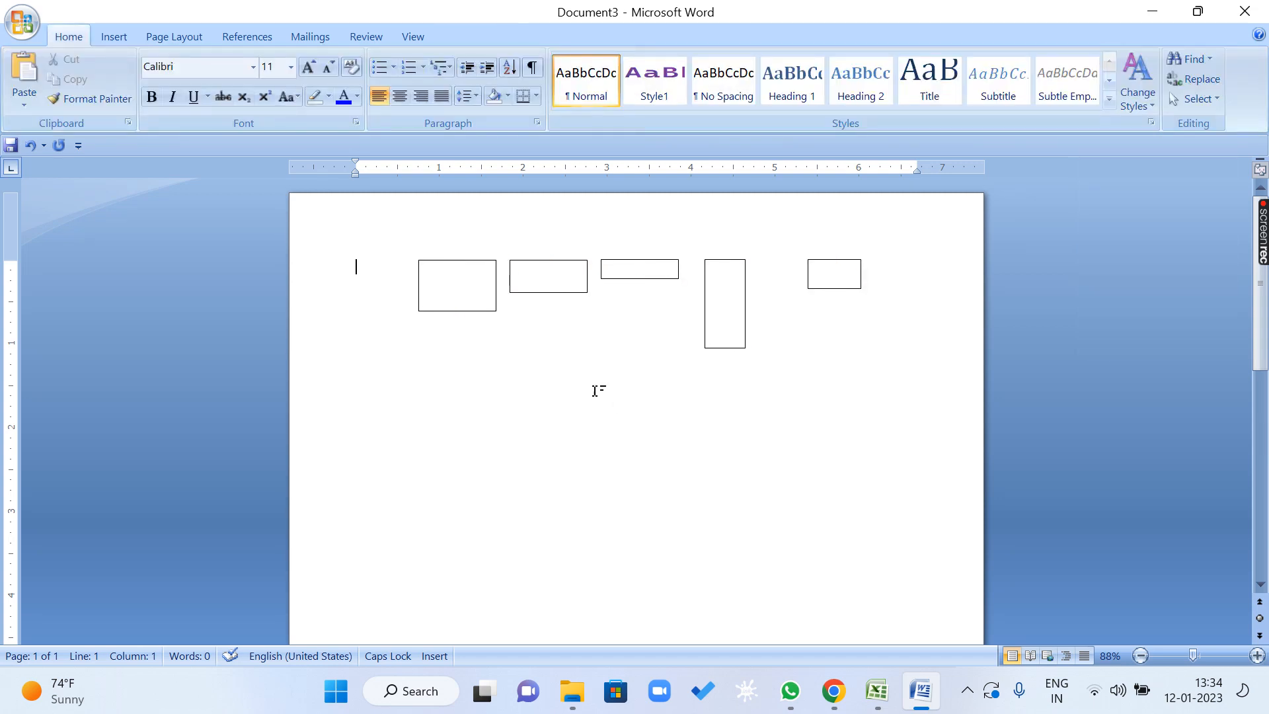
click(473, 297)
drag(473, 297, 392, 279)
click(481, 325)
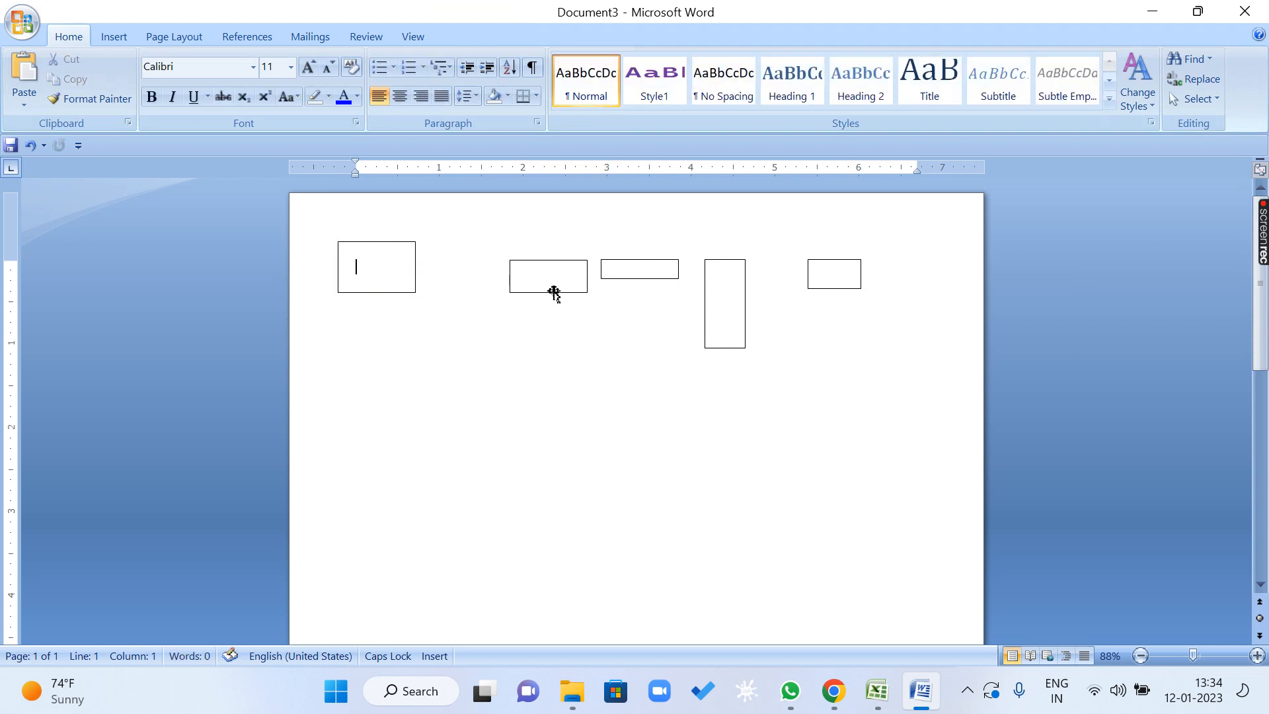
click(552, 292)
drag(553, 291, 470, 286)
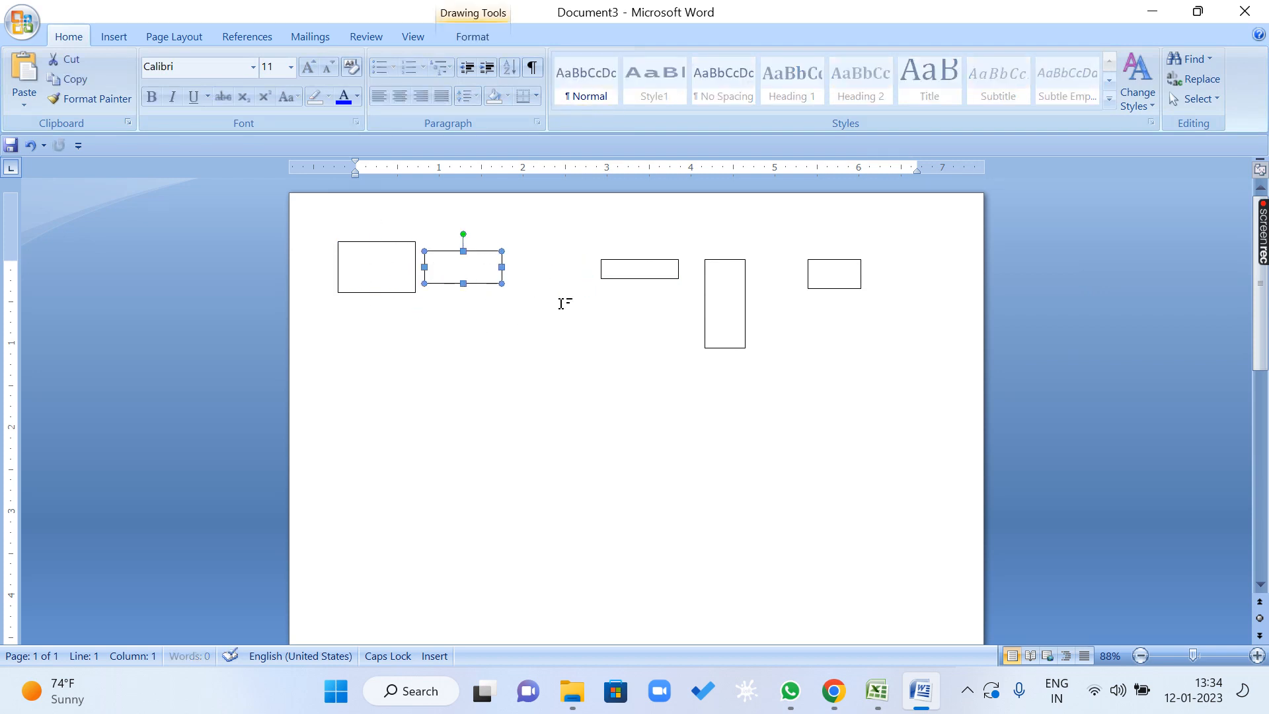
Move the fifth rectangle about 0.3" right and the tall fourth one about 0.8" right, both slightly up.
drag(826, 290, 854, 272)
click(747, 287)
click(747, 287)
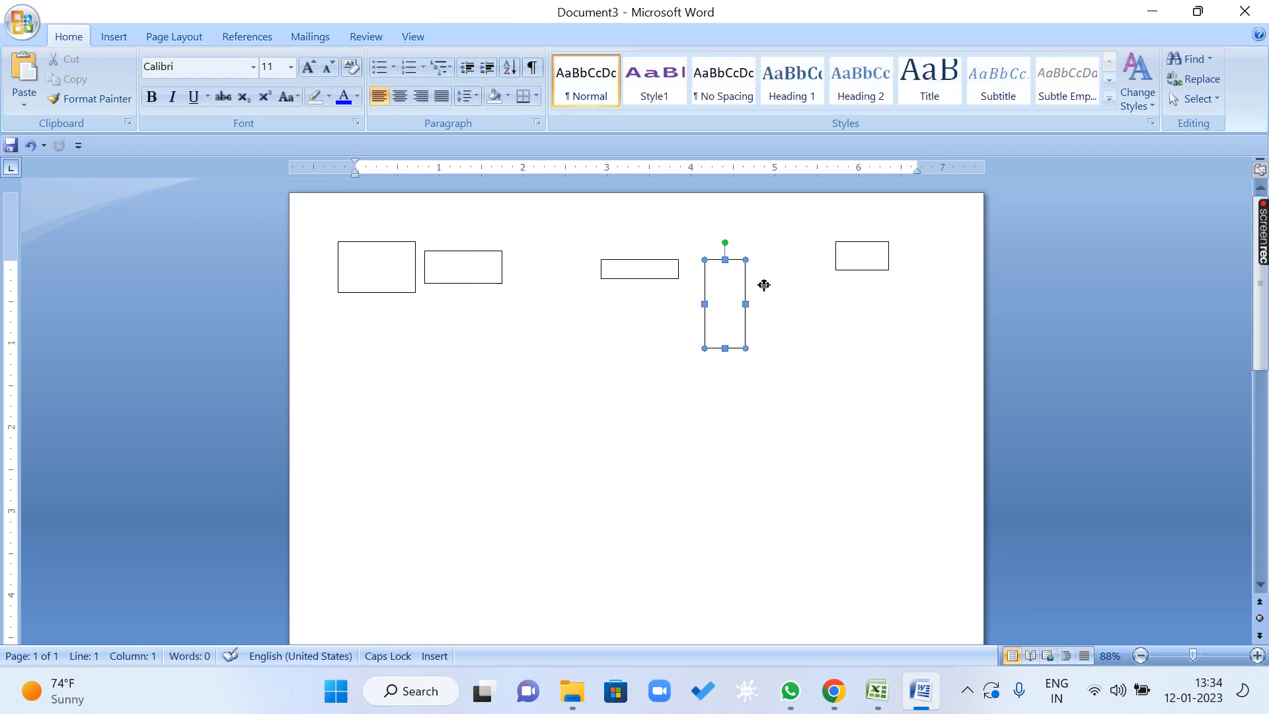
drag(759, 283, 826, 276)
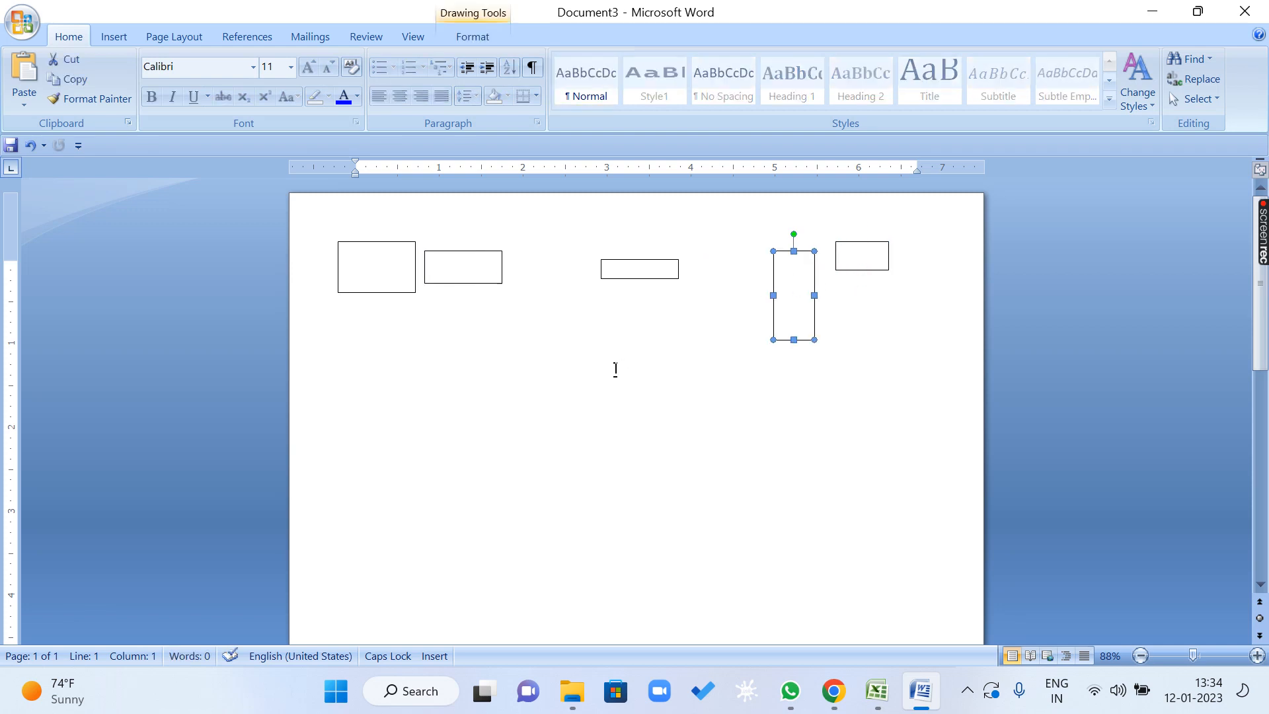
Select all five rectangles and distribute them horizontally using the Align Selected Objects reference.
shift+click(385, 283)
shift+click(473, 278)
shift+click(661, 278)
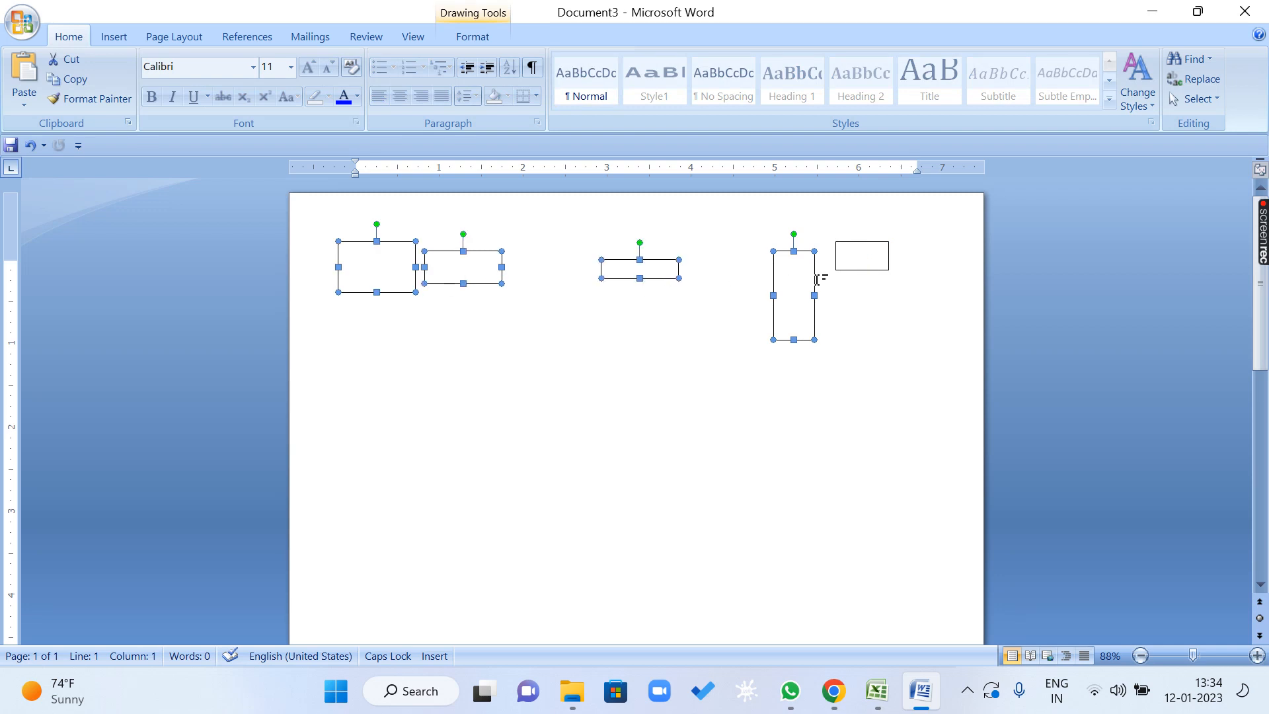
shift+click(859, 270)
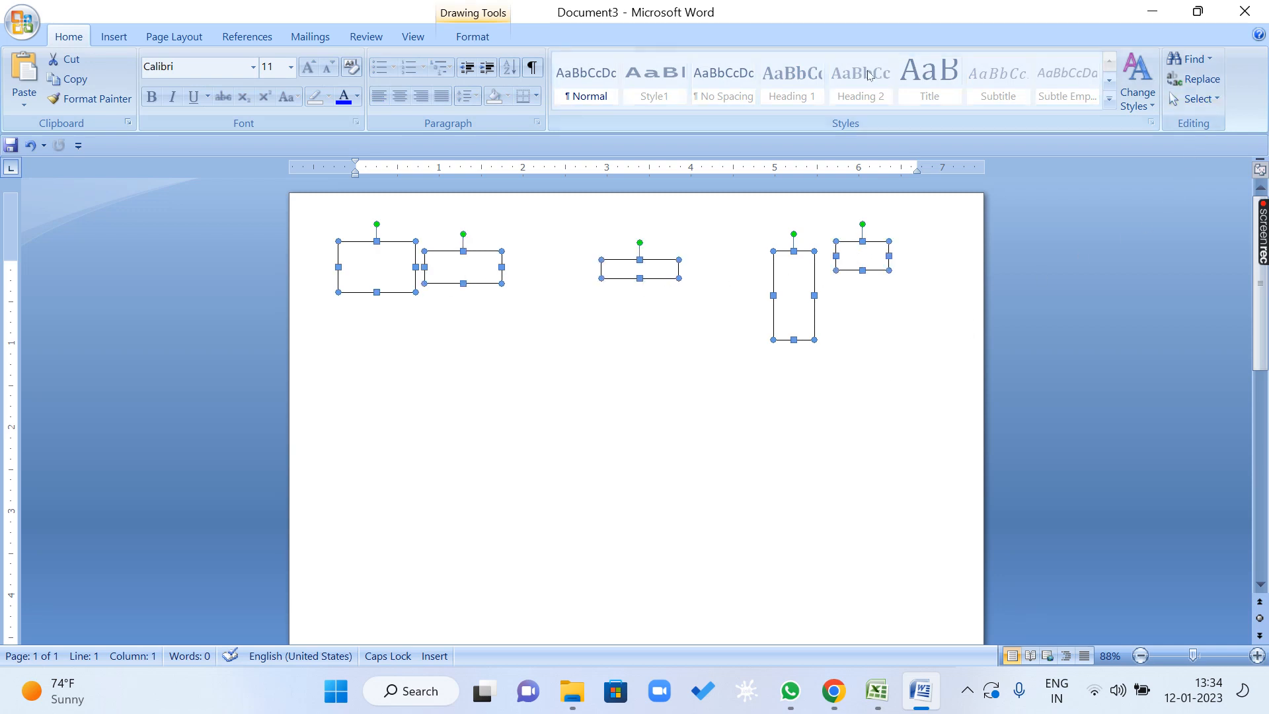
click(490, 36)
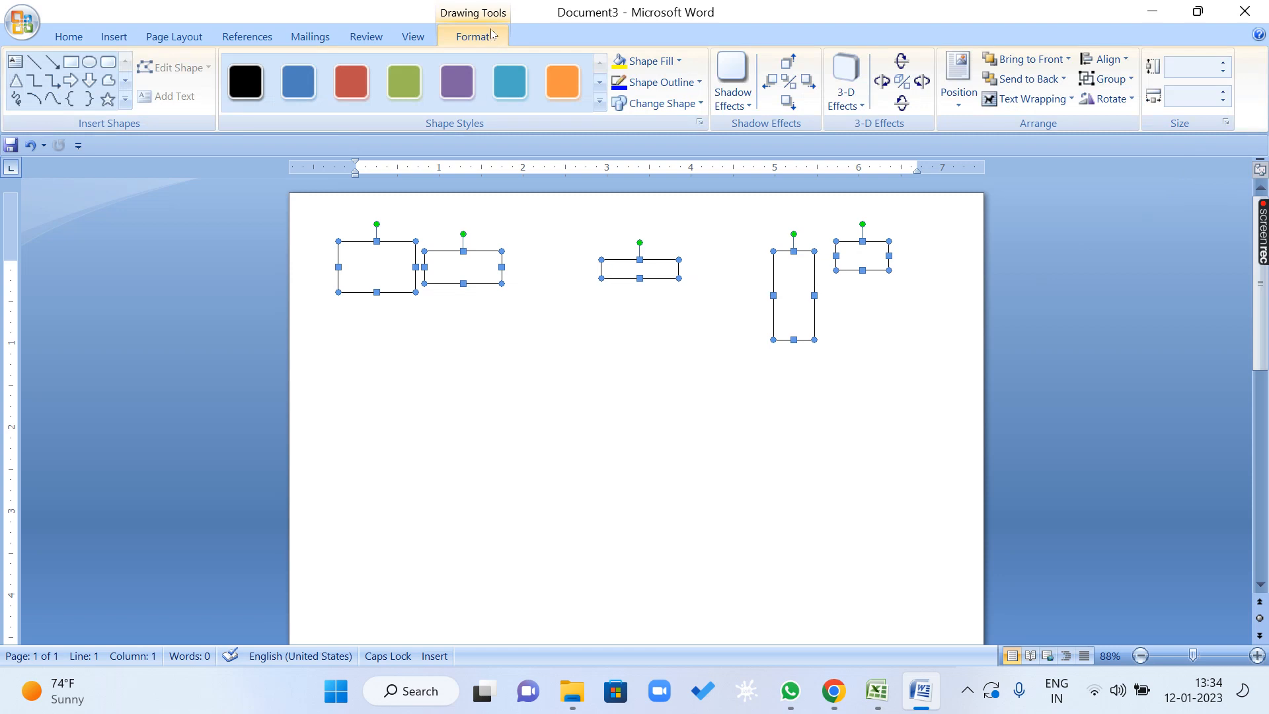
click(1122, 66)
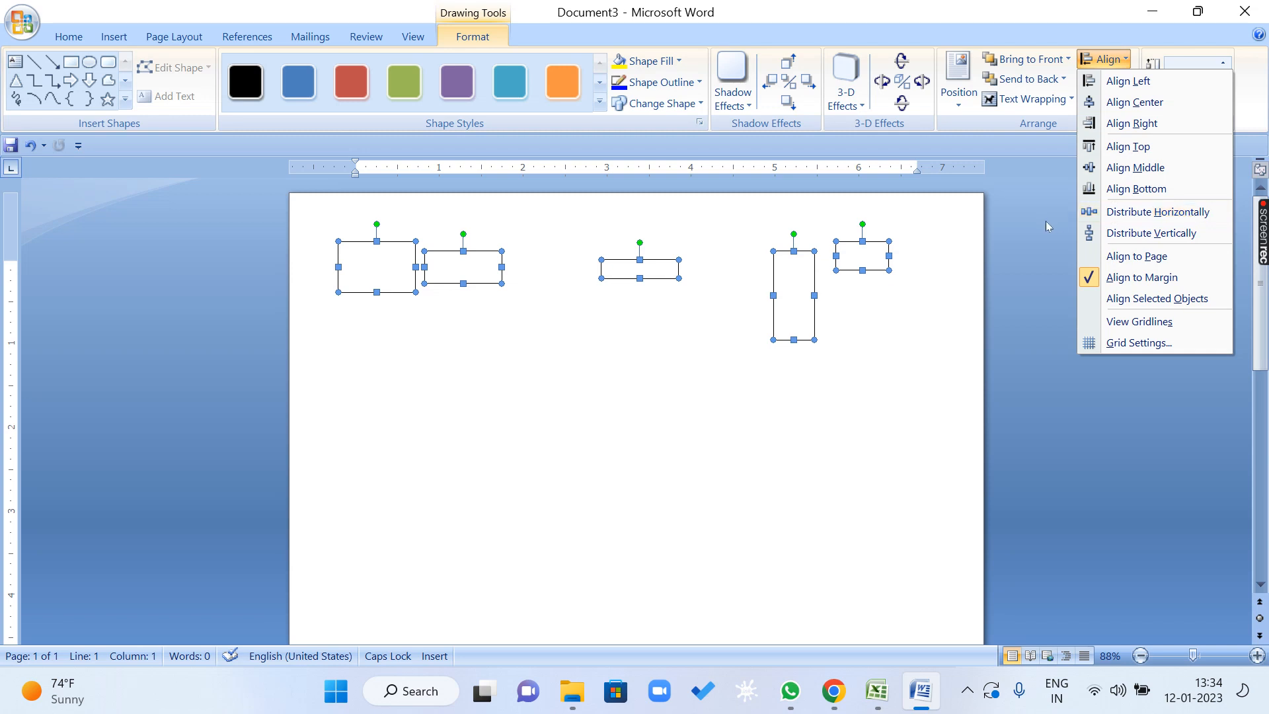
click(1190, 299)
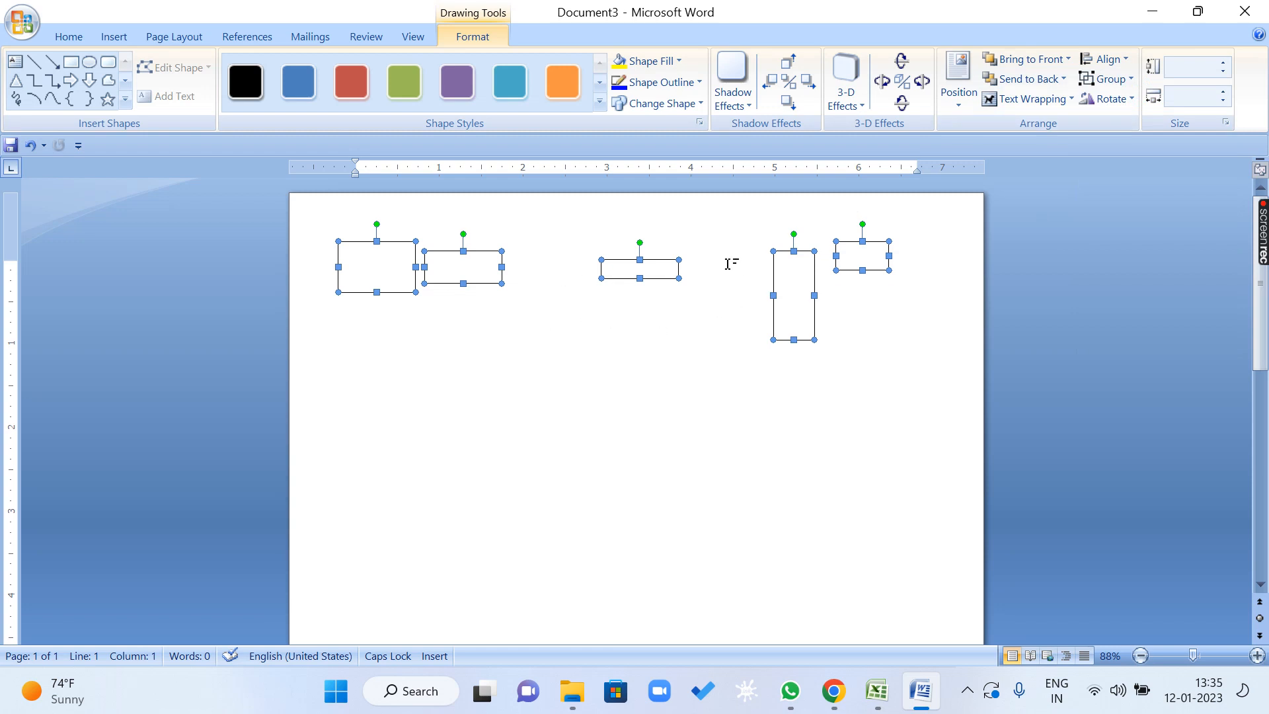
click(1102, 57)
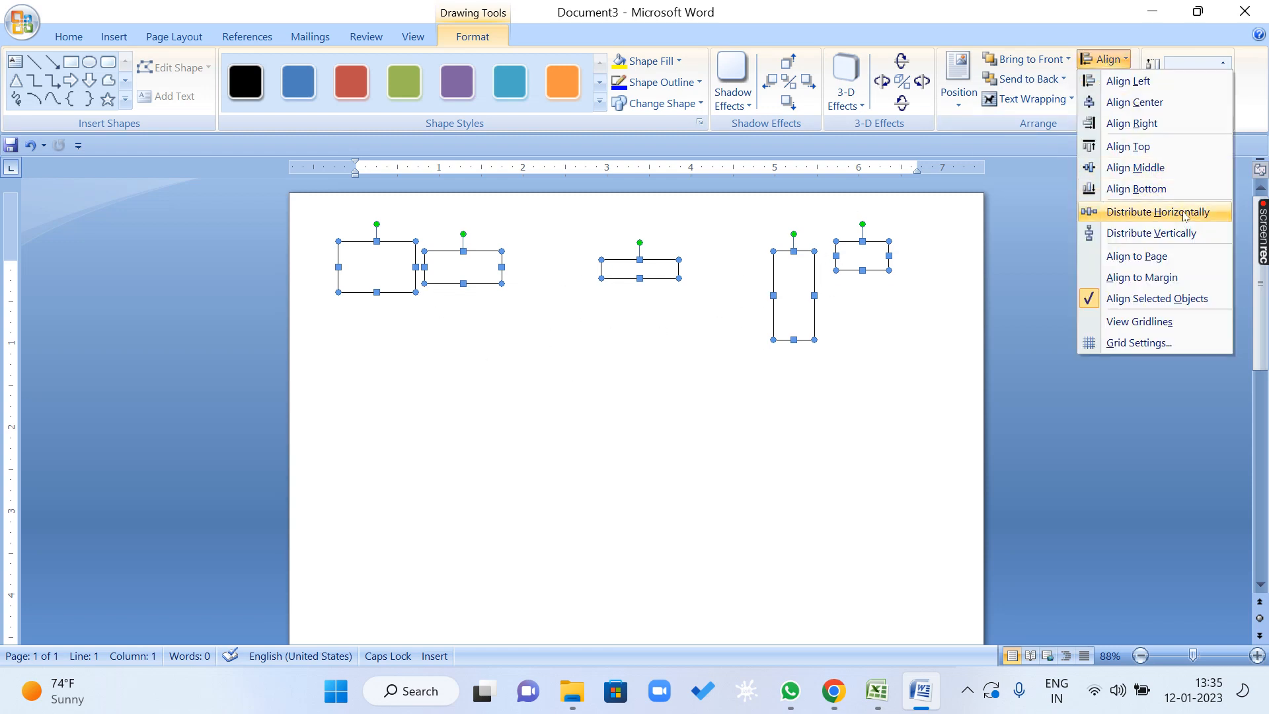
click(1183, 213)
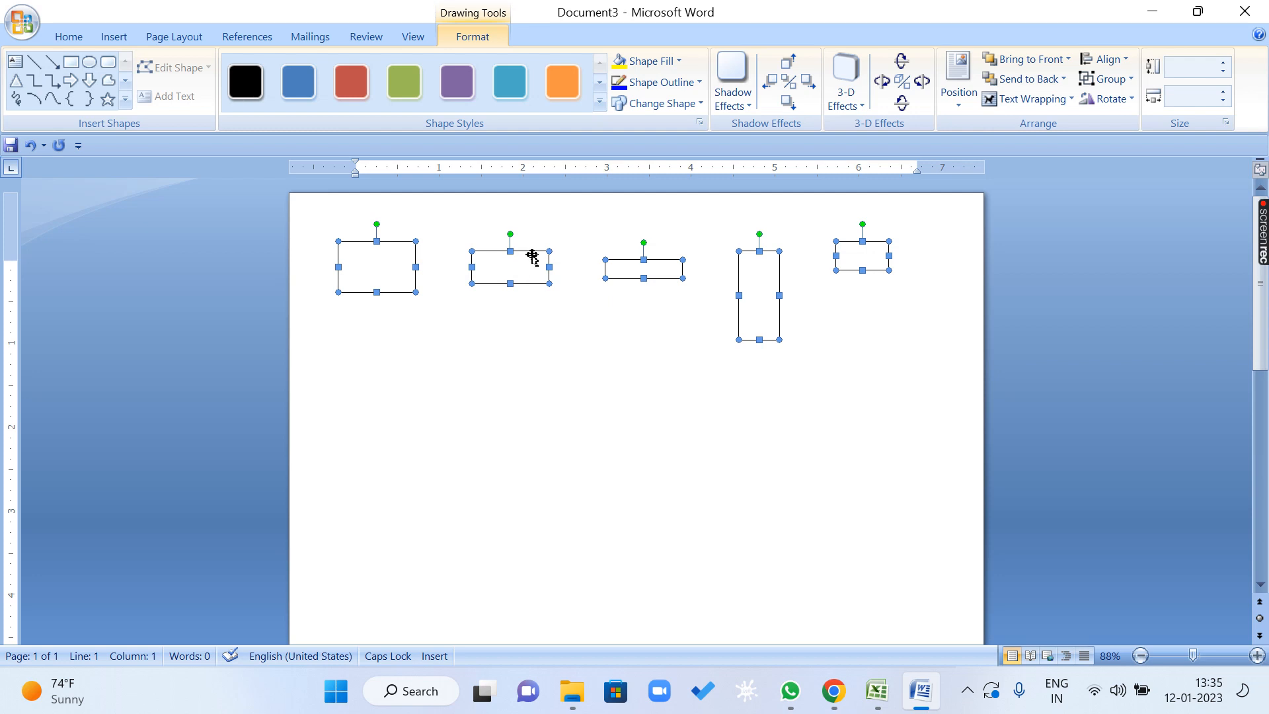
Move the five selected rectangles together about 0.3" left and 0.2" down, and distribute them horizontally using Align to Page.
drag(528, 254, 504, 273)
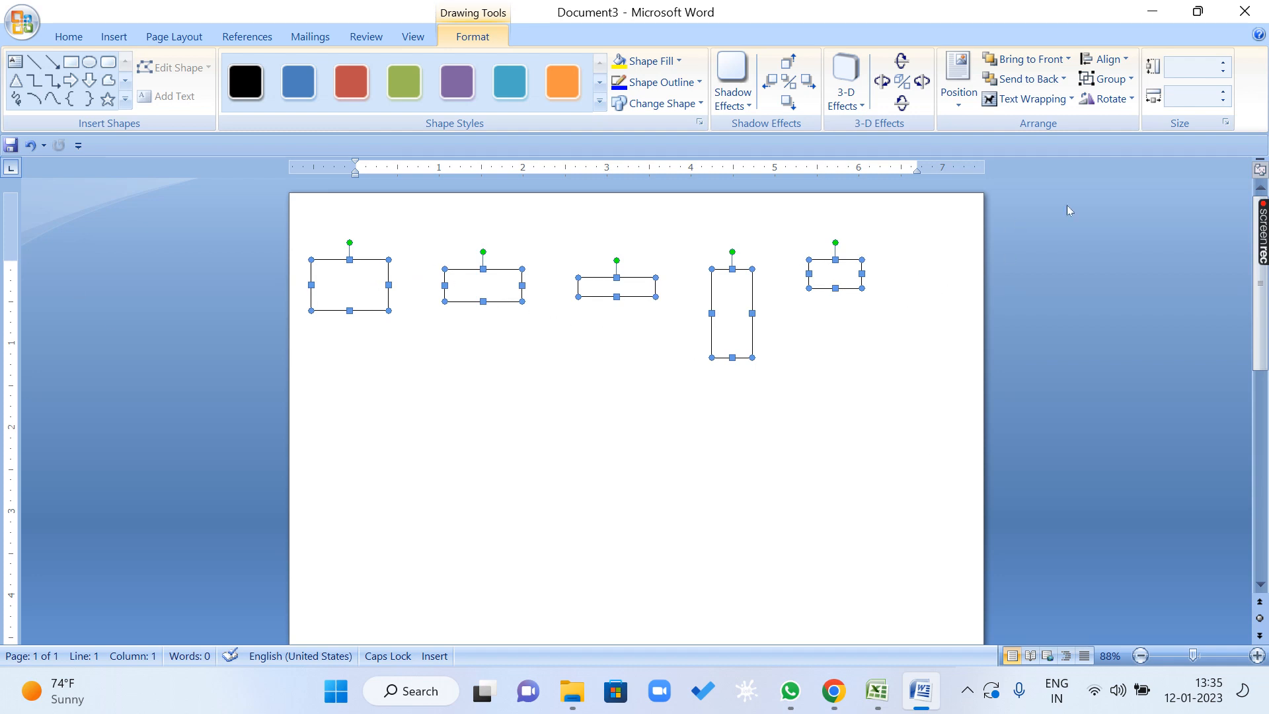
click(1104, 59)
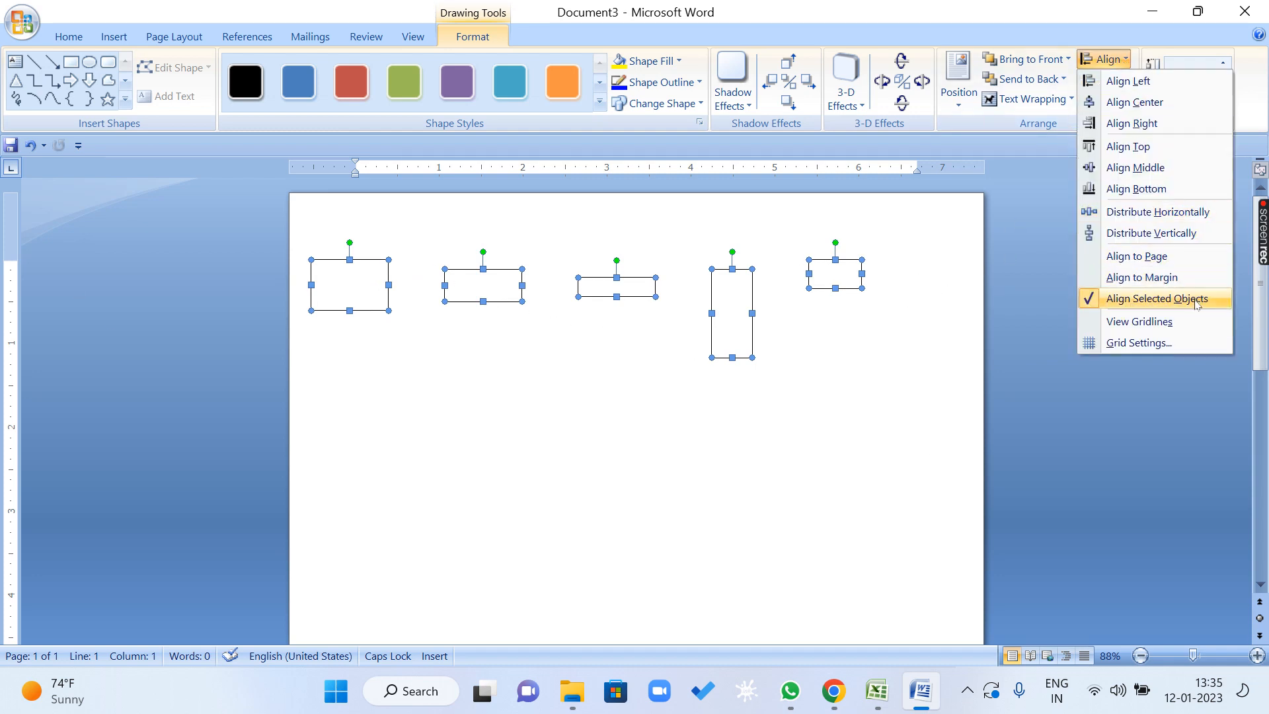
click(1190, 258)
click(1104, 59)
click(1185, 220)
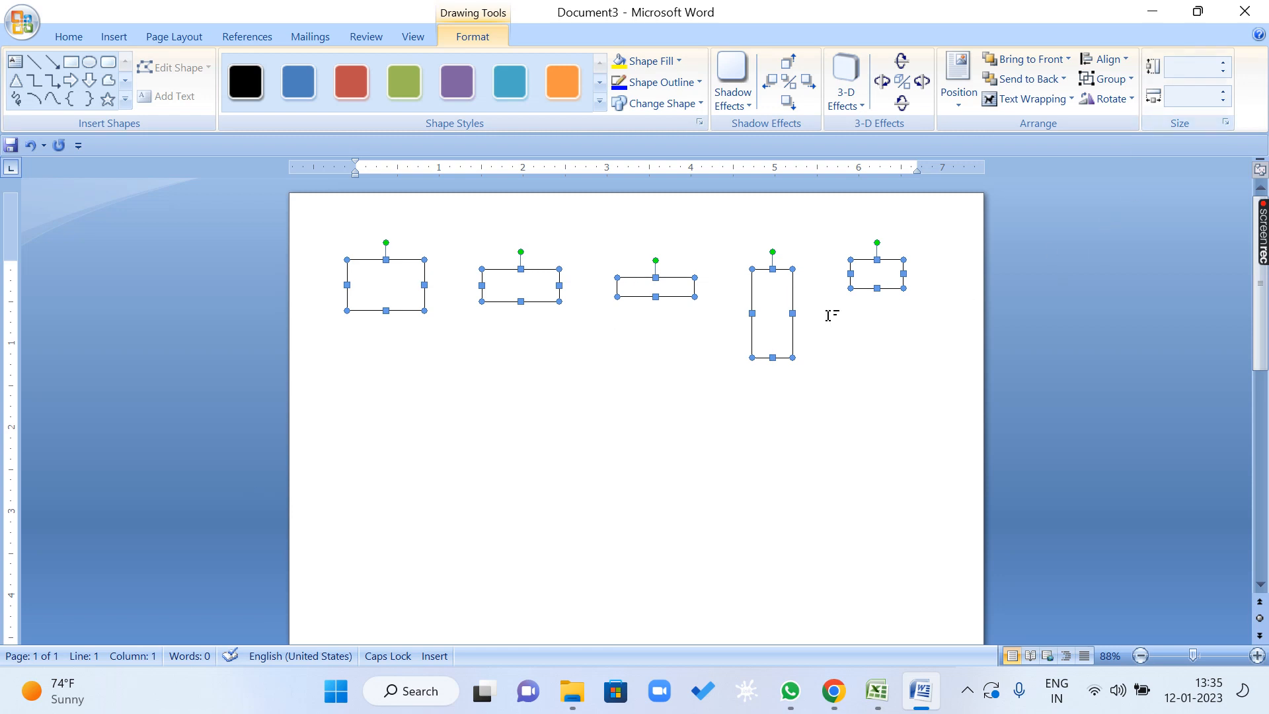
click(839, 386)
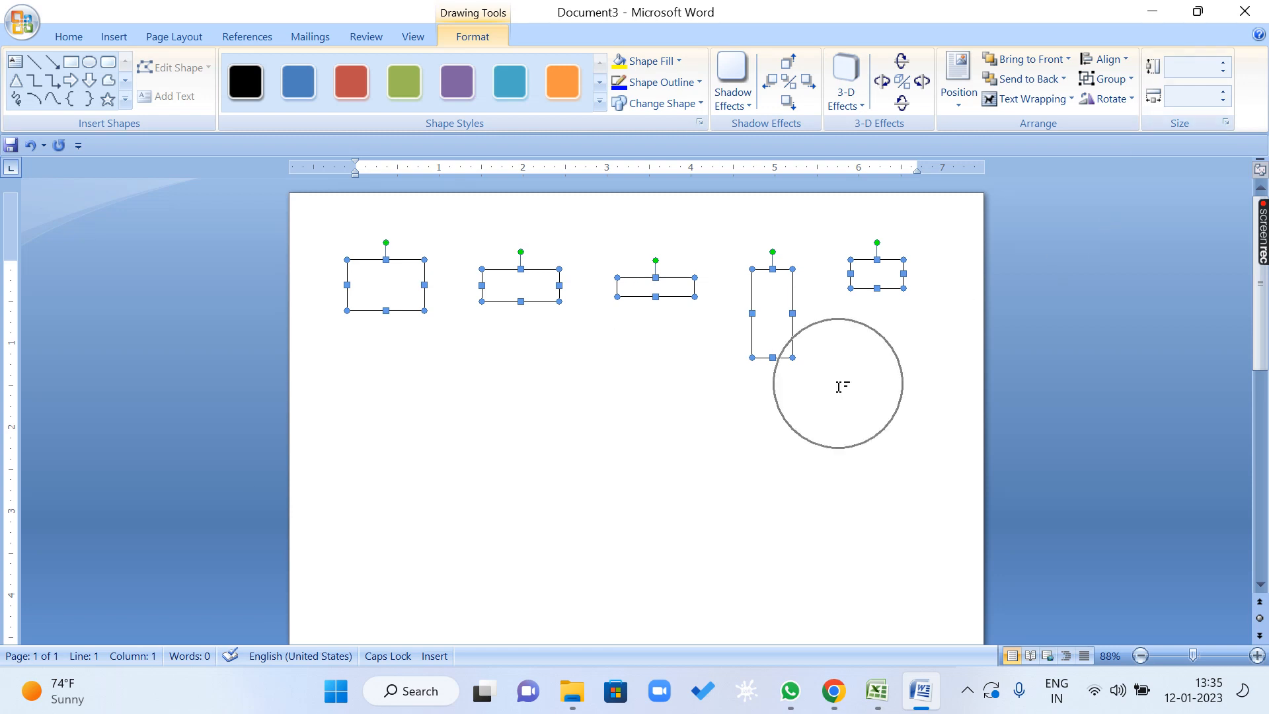
Move the second to fifth rectangles individually below the first one into a loose, uneven column with the tall rectangle lowest.
drag(532, 301, 427, 386)
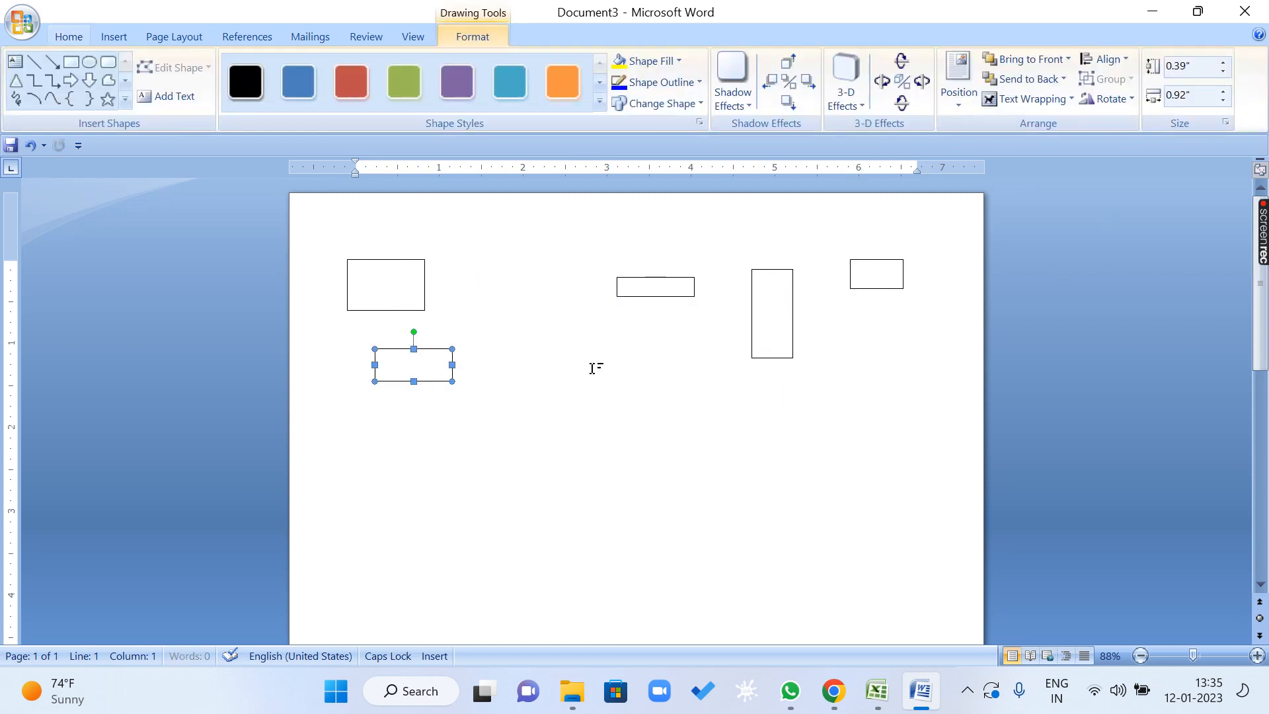
drag(654, 295, 436, 411)
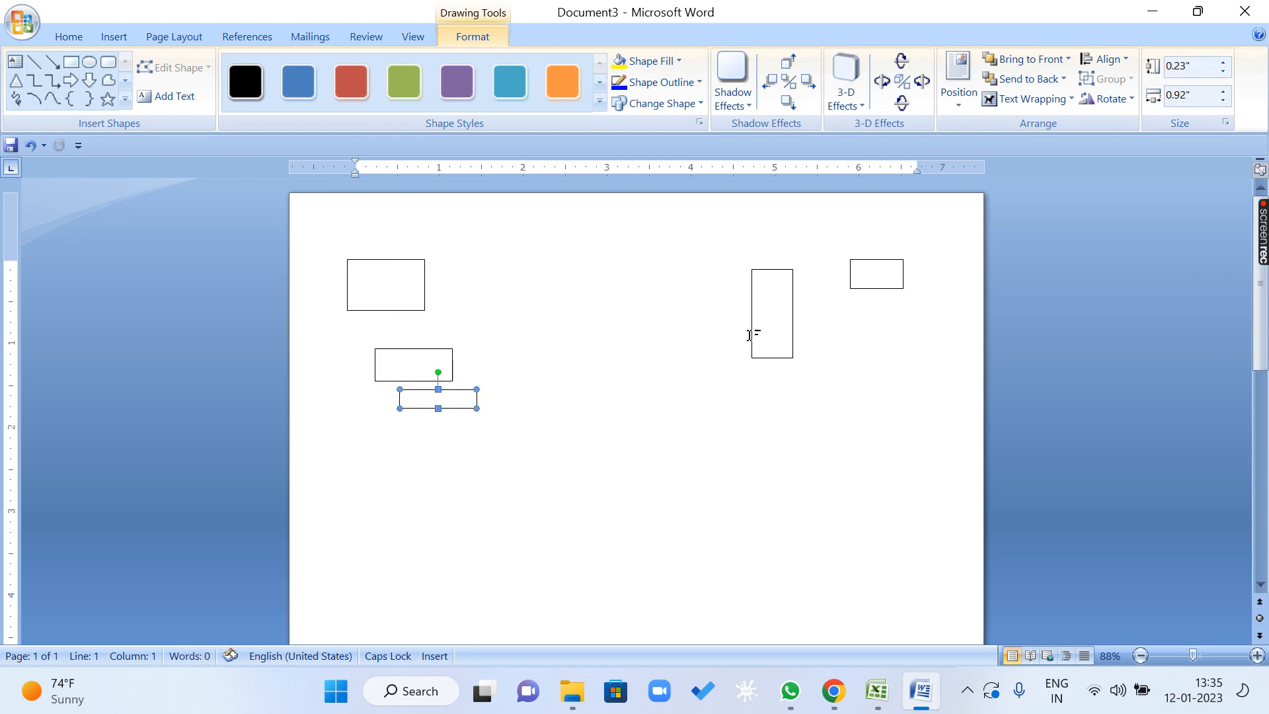
click(754, 329)
drag(753, 328, 441, 618)
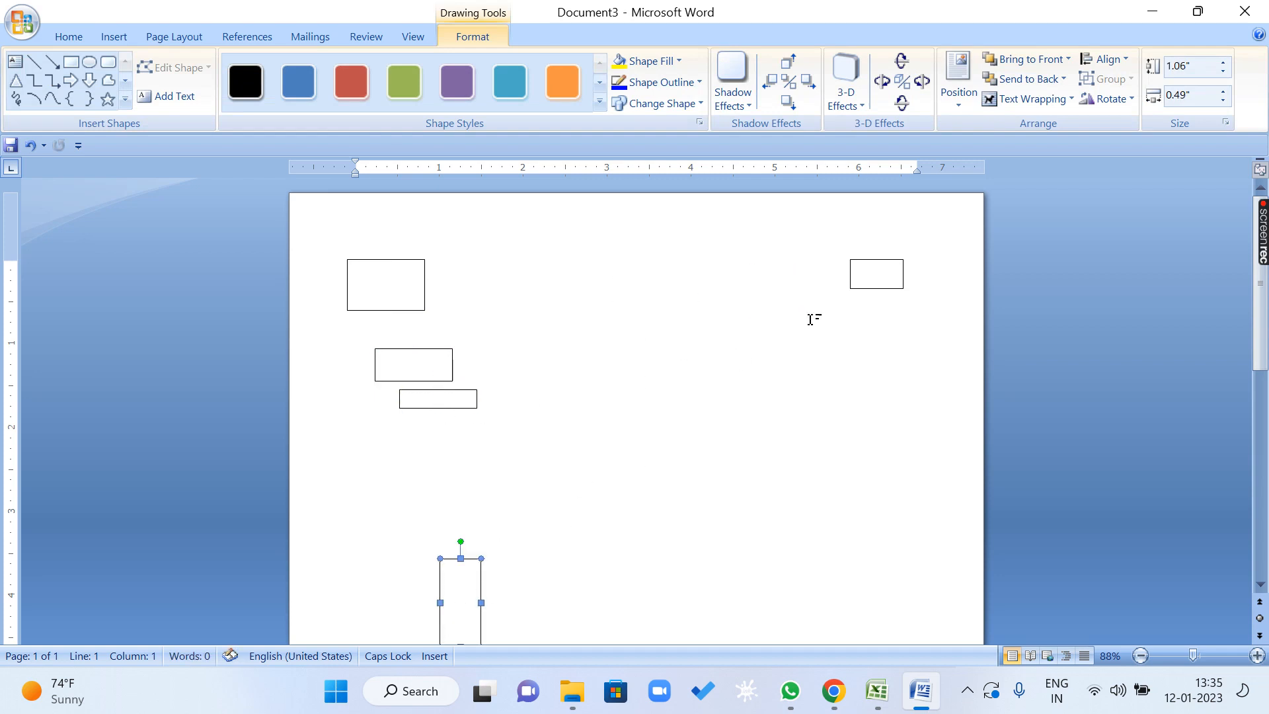
drag(875, 289, 402, 544)
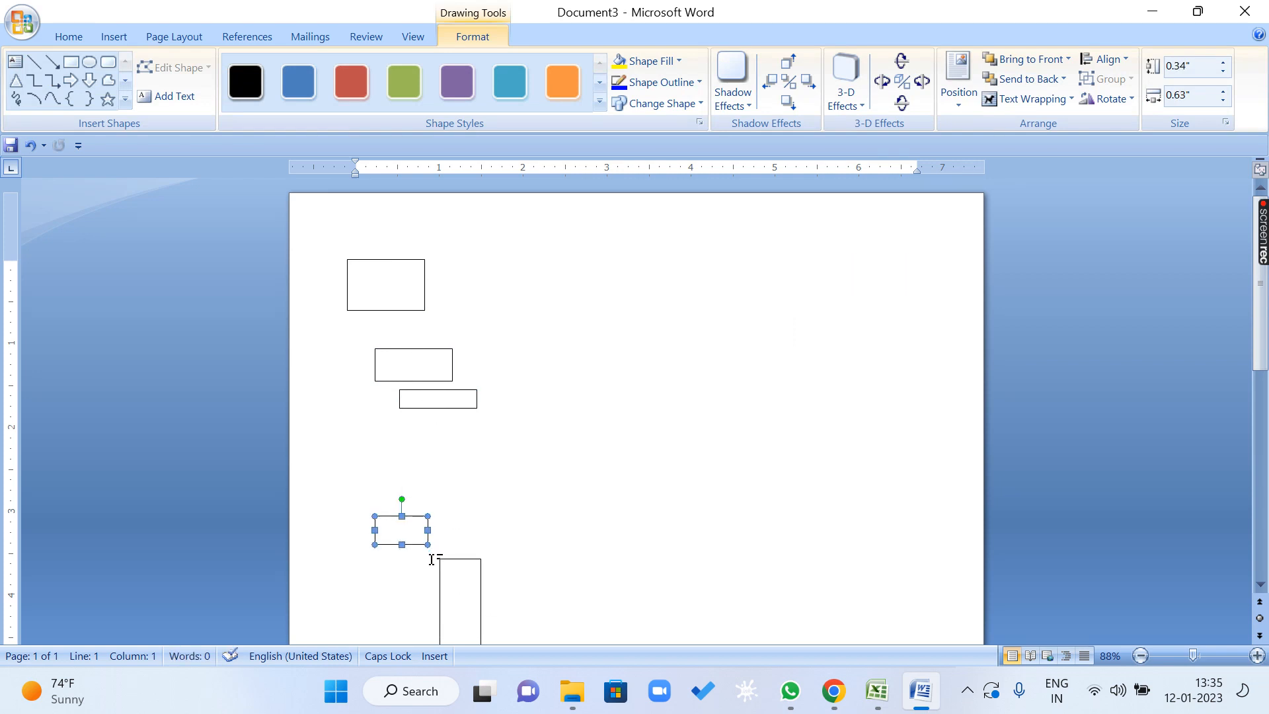
drag(467, 582, 412, 609)
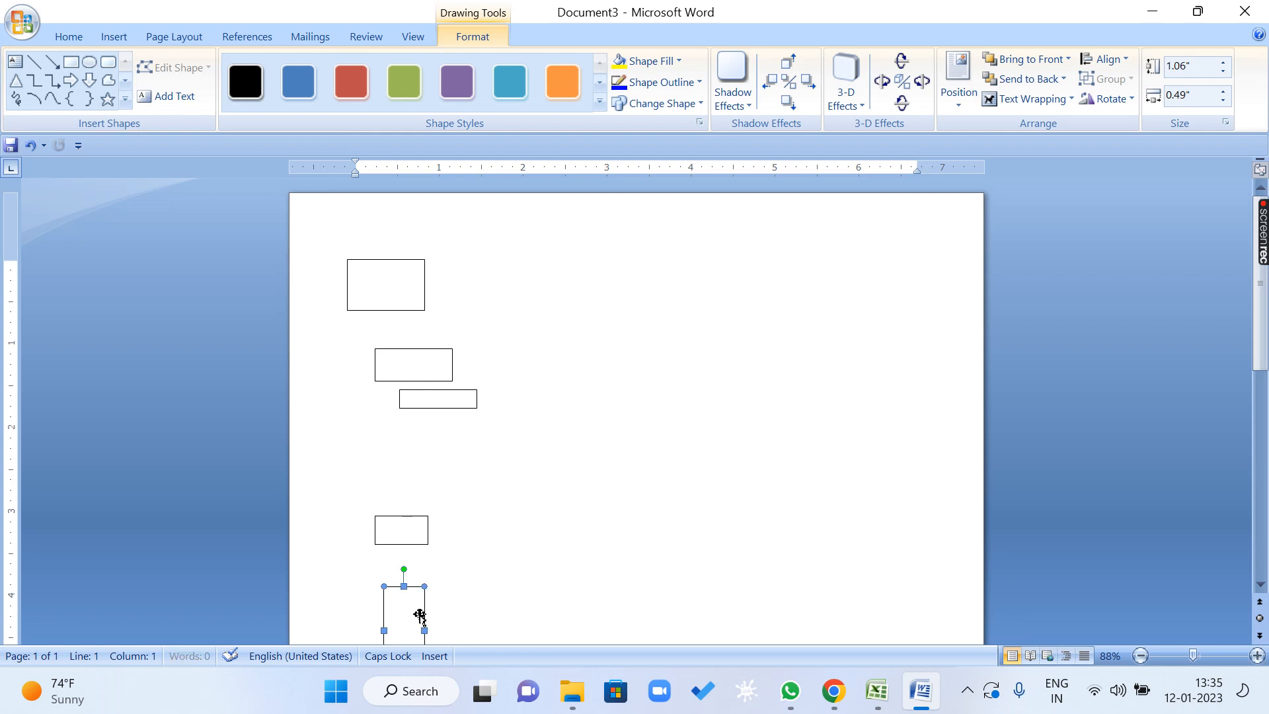
Select all five rectangles and distribute them vertically using the Align Selected Objects reference.
shift+click(408, 528)
shift+click(441, 401)
shift+click(419, 350)
shift+click(396, 283)
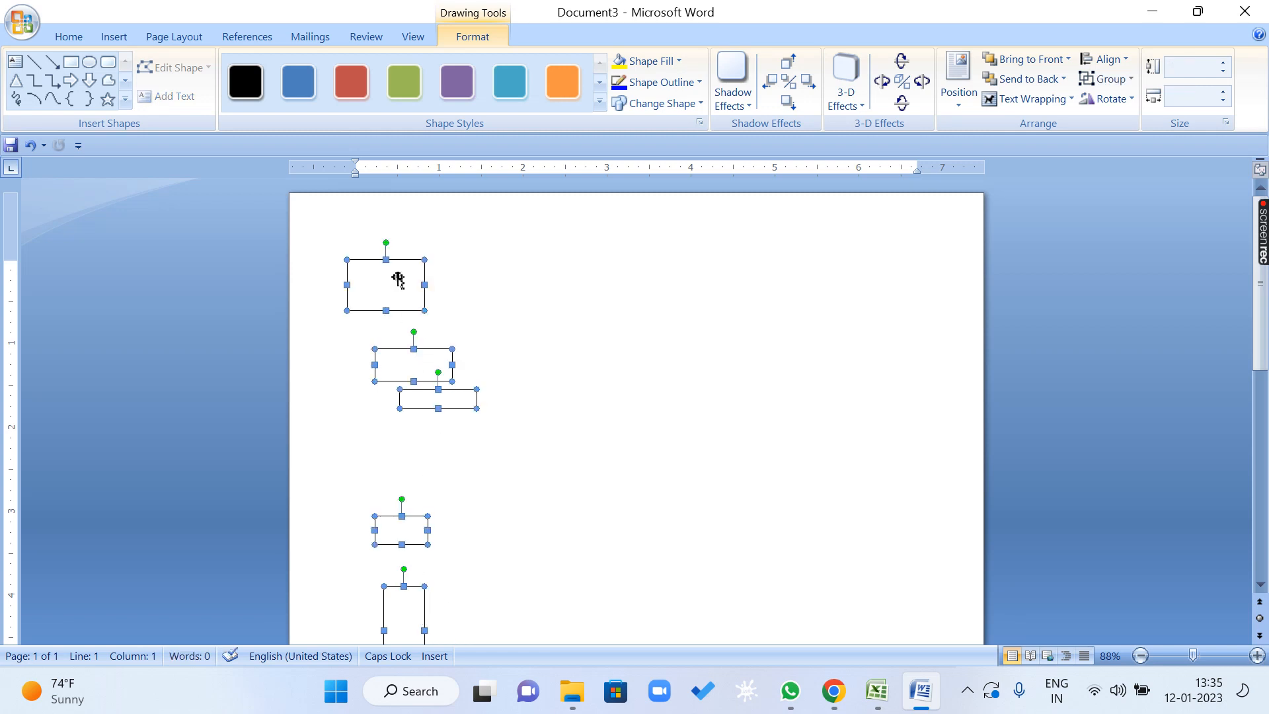
click(1125, 60)
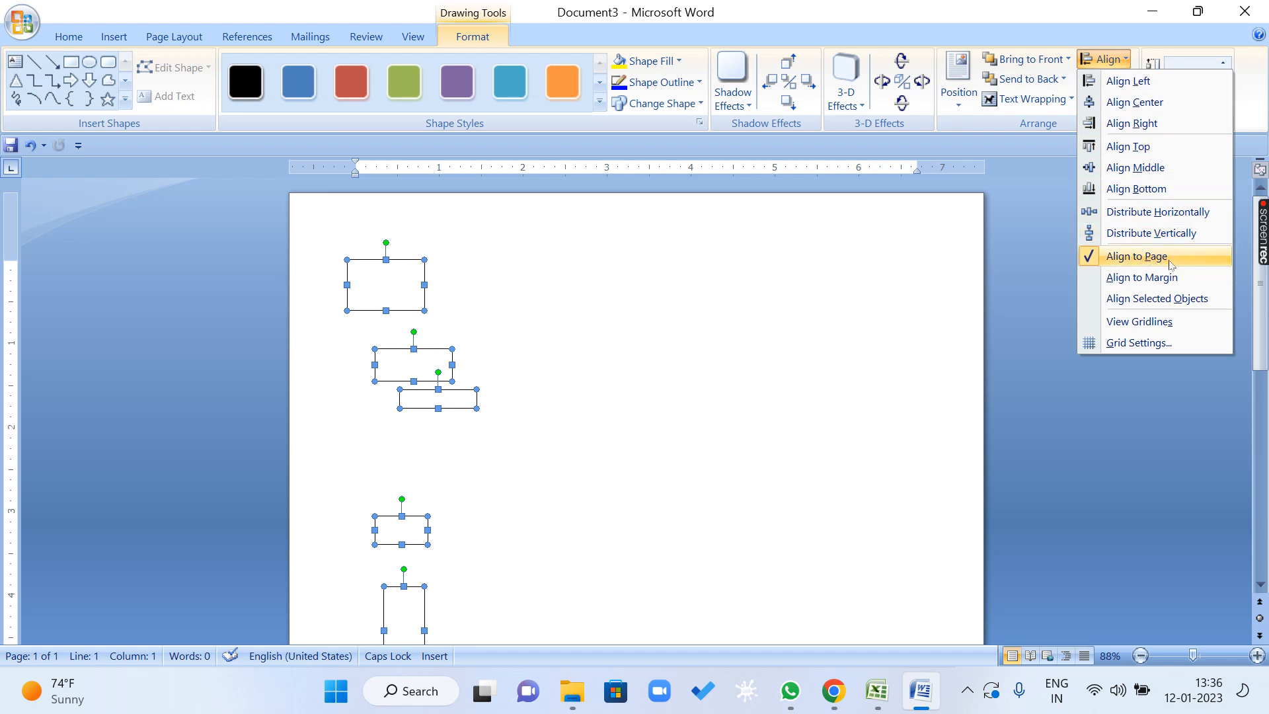
click(1092, 259)
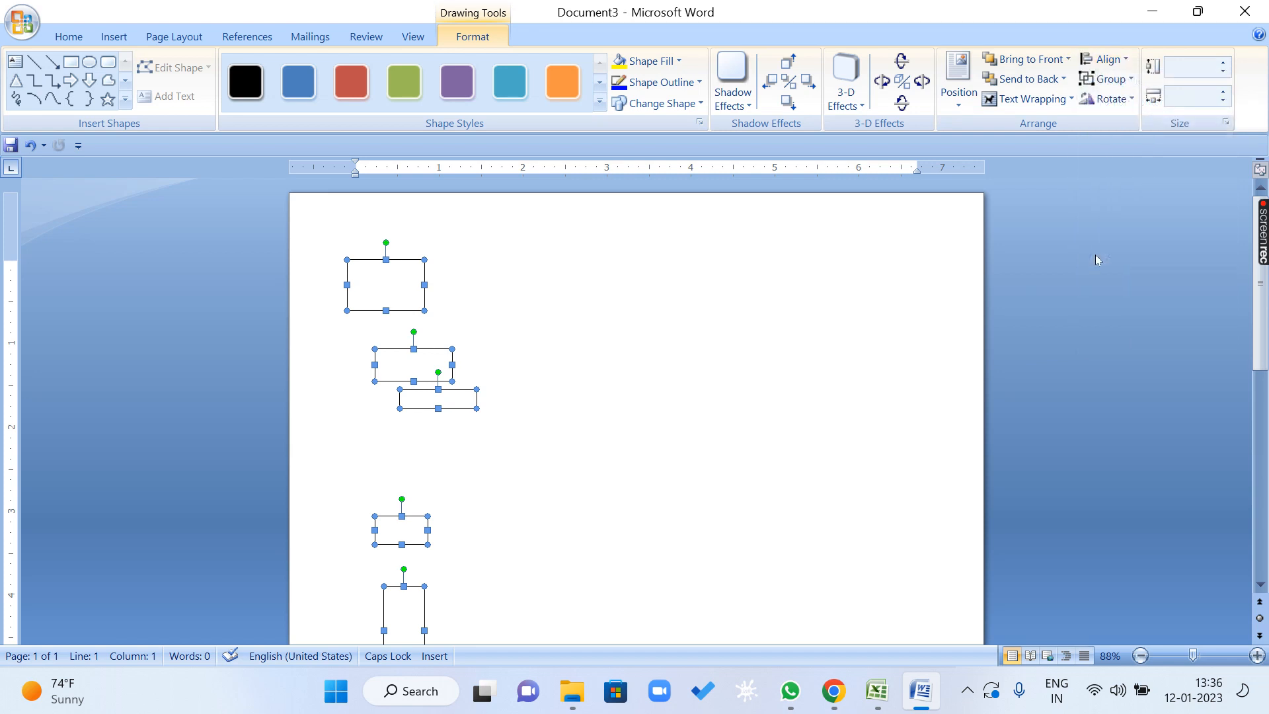
click(1104, 59)
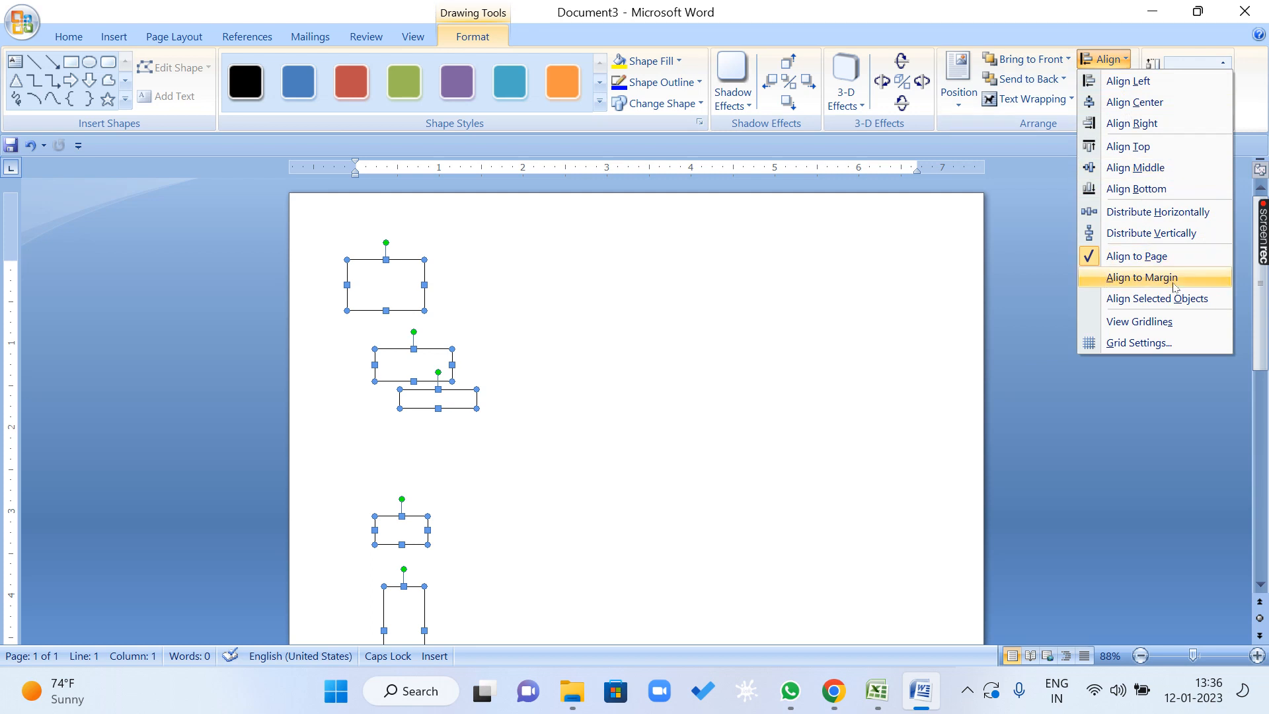
click(1211, 298)
scroll(596, 348, down, 2)
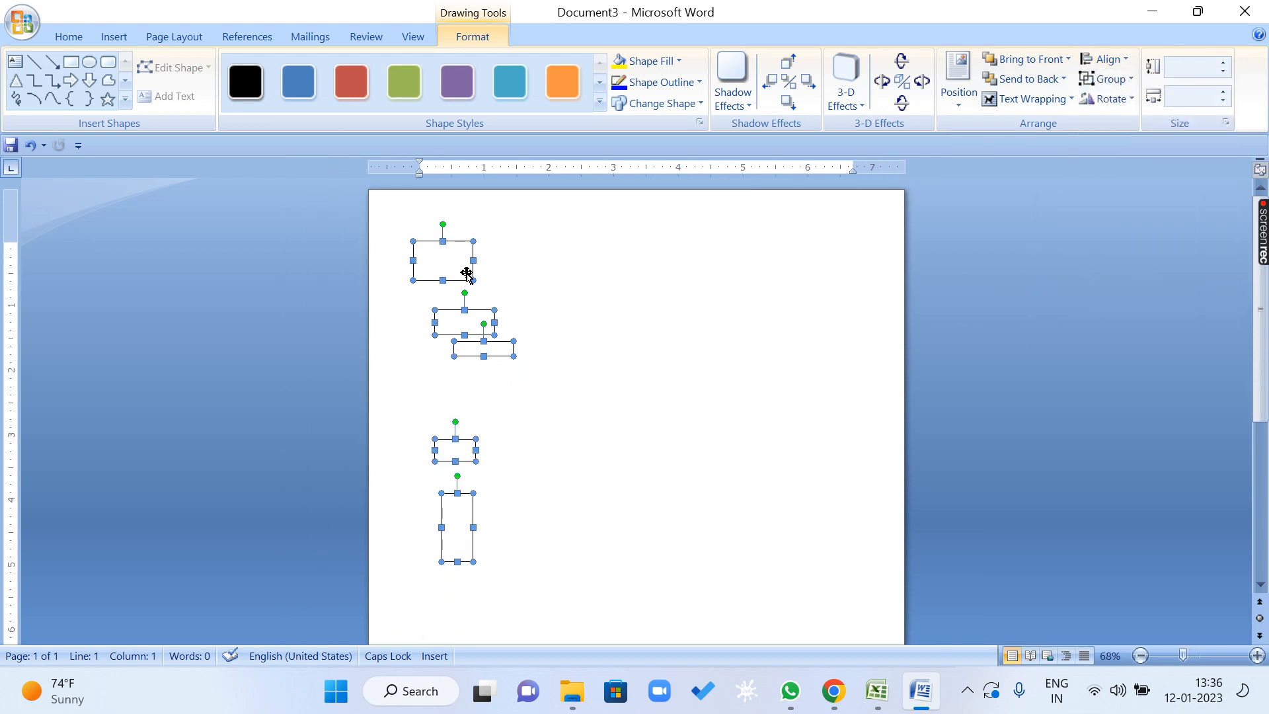
scroll(456, 526, down, 3)
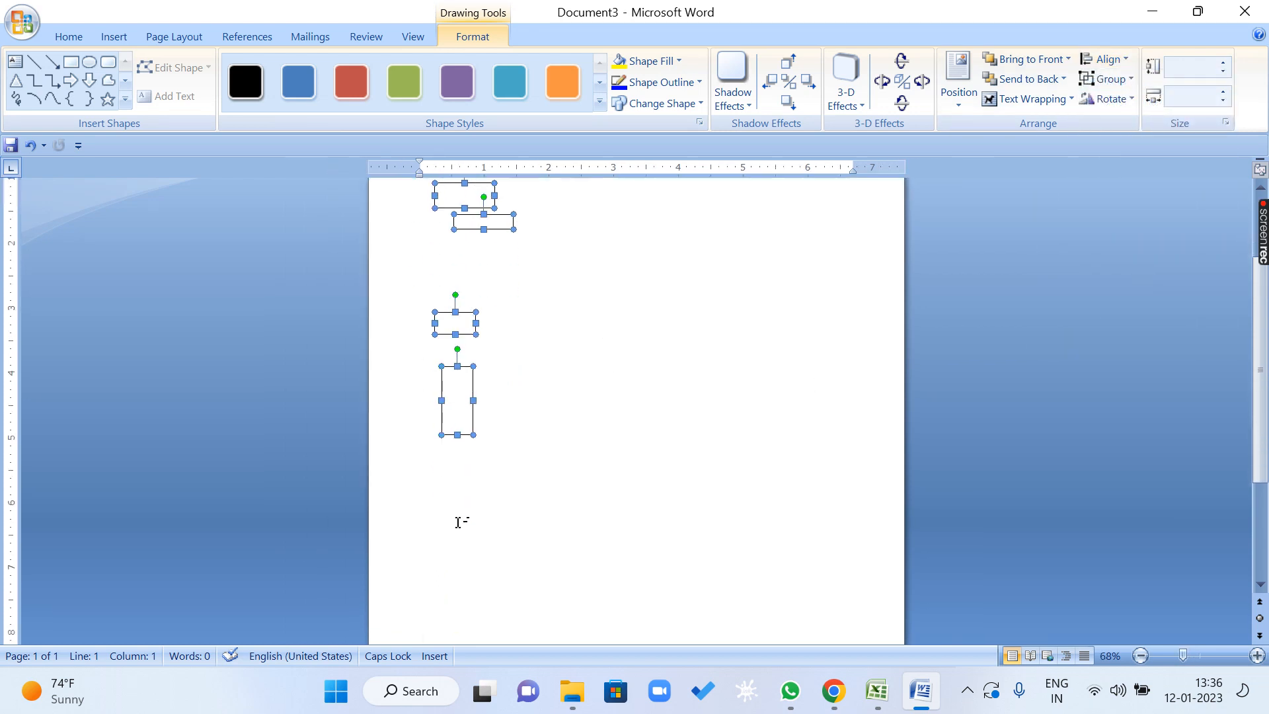
scroll(522, 535, up, 3)
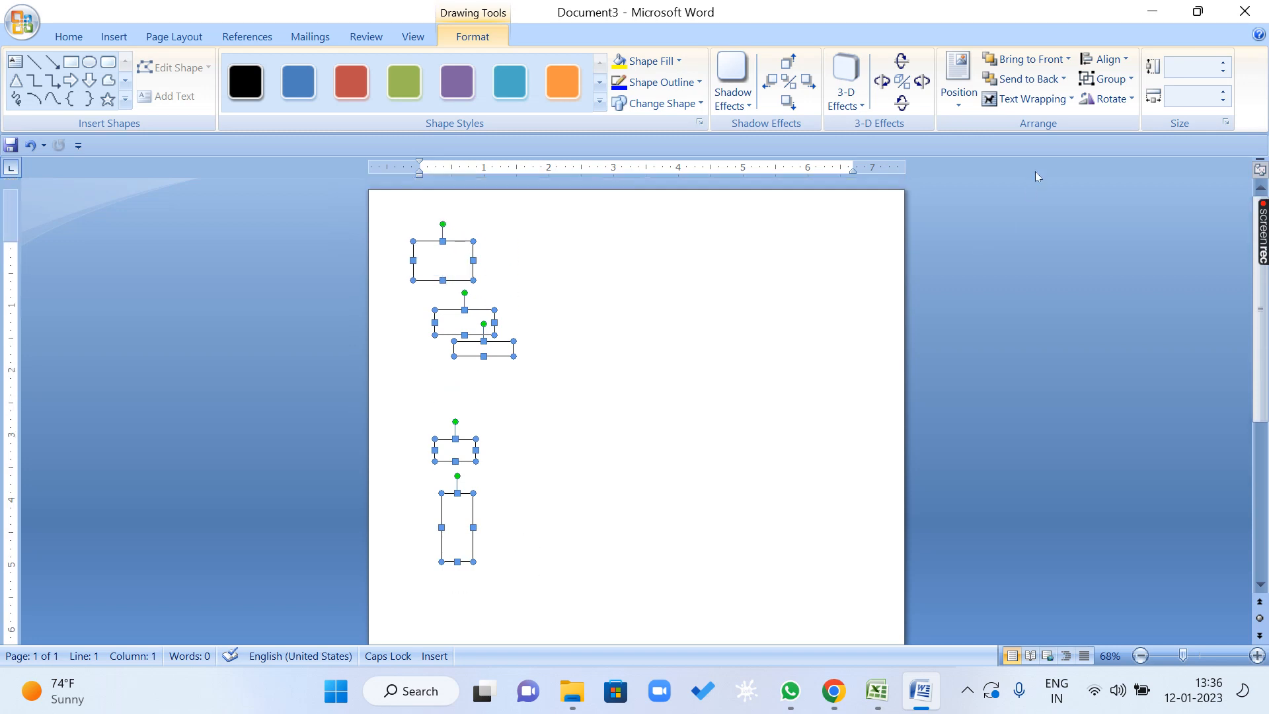
click(1103, 58)
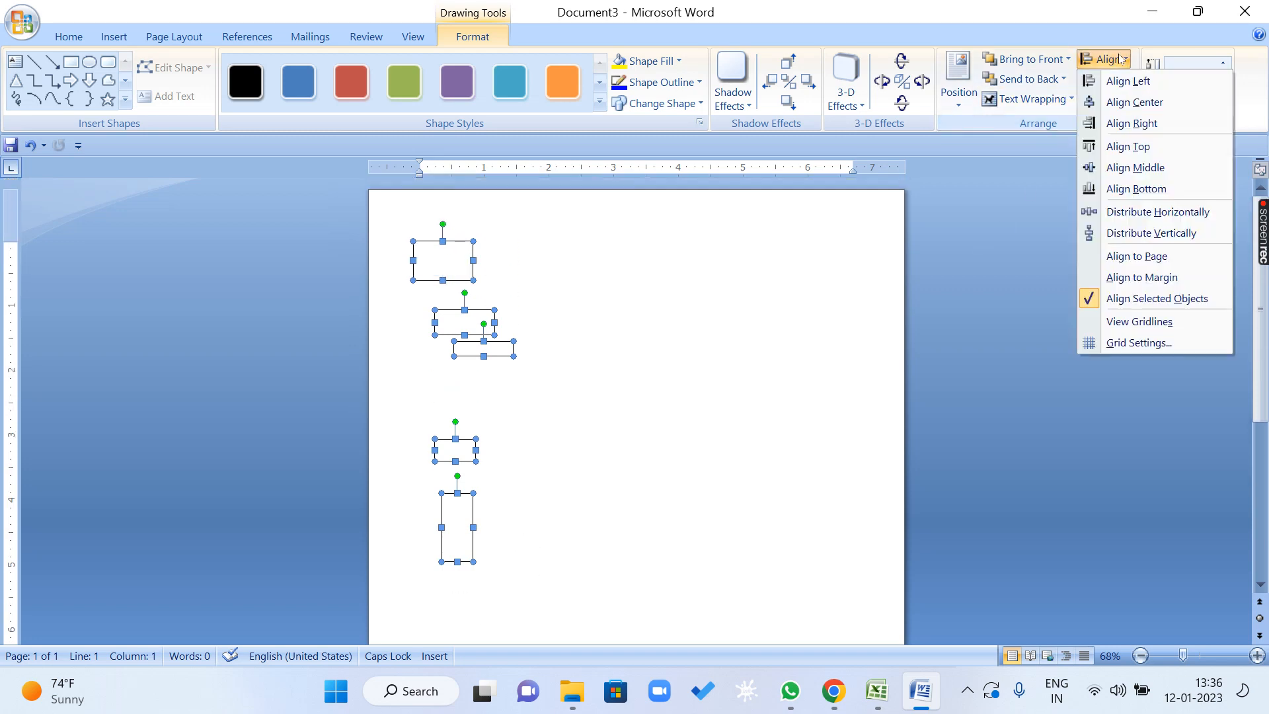
click(1162, 241)
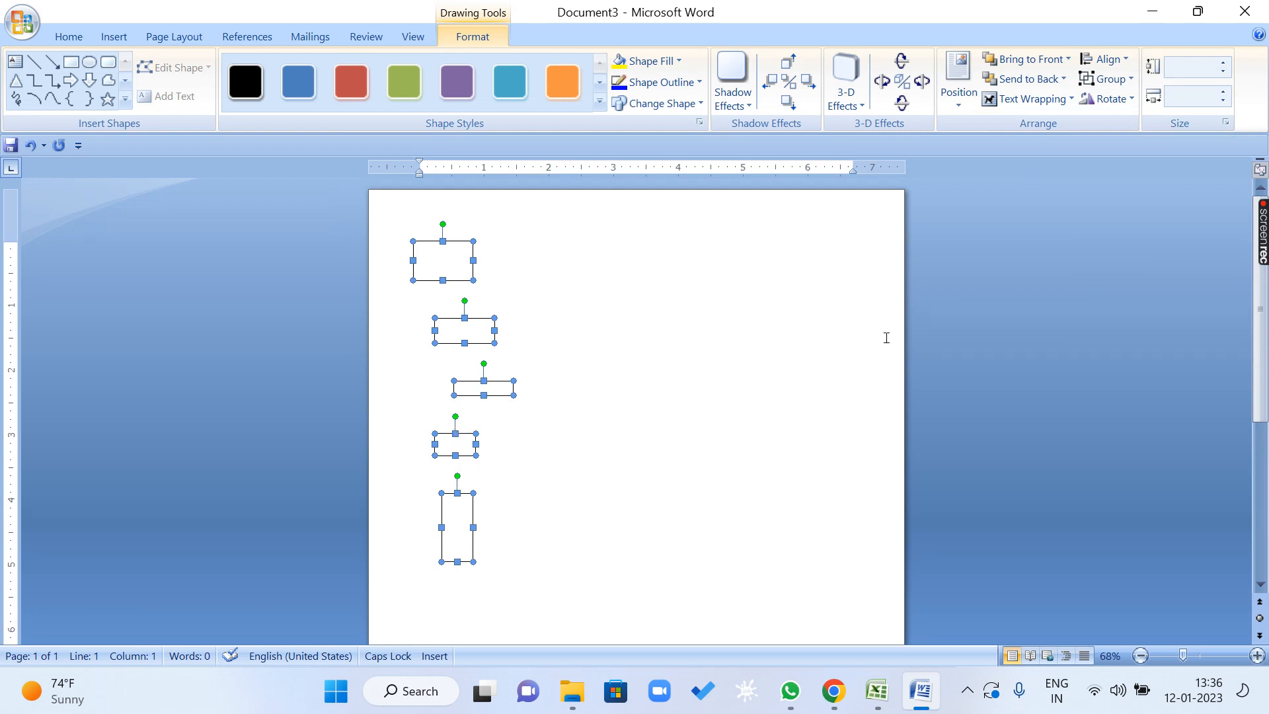
Set the alignment reference to Align to Page and distribute the five rectangles vertically over the page height.
click(1104, 58)
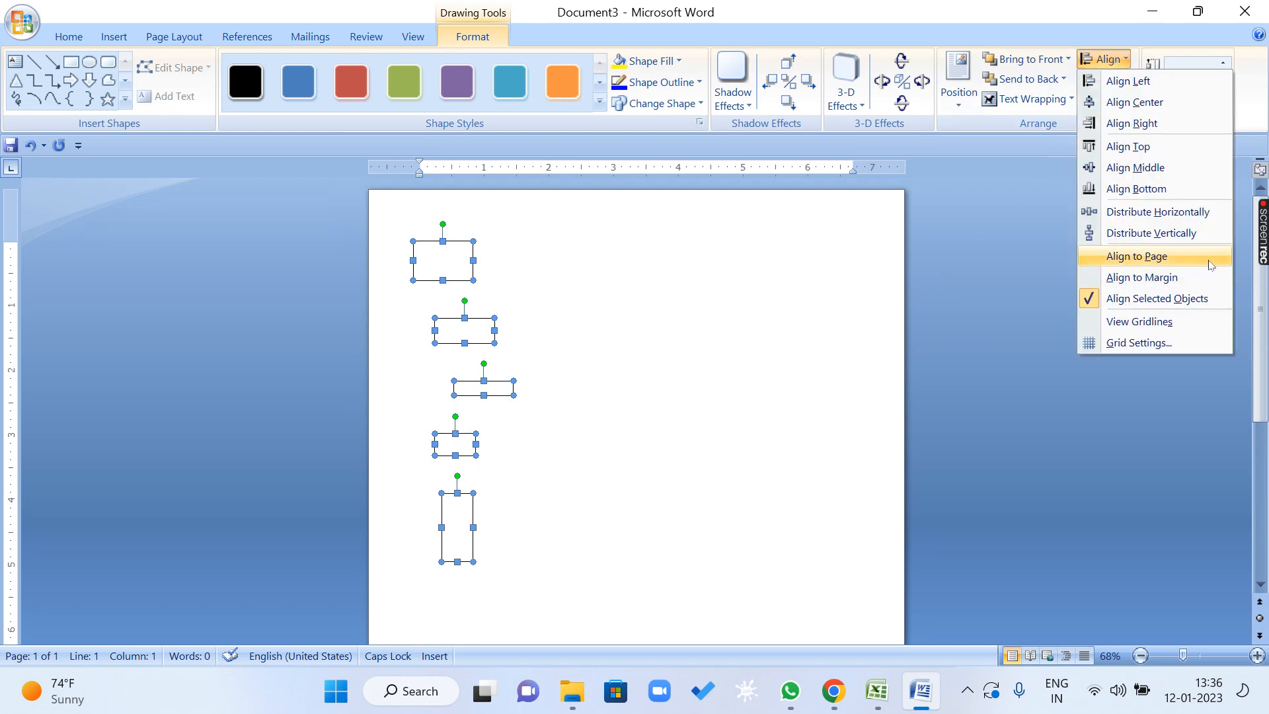
click(1198, 257)
click(1104, 58)
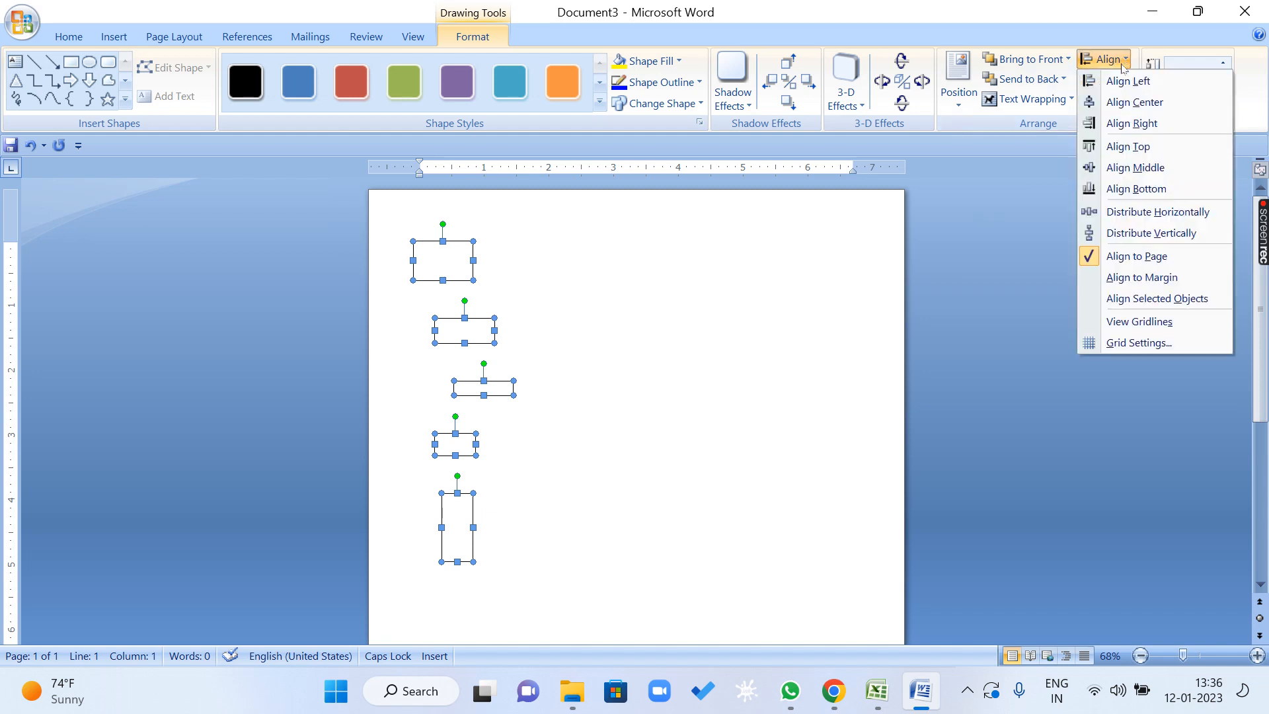
click(1150, 233)
scroll(770, 334, down, 4)
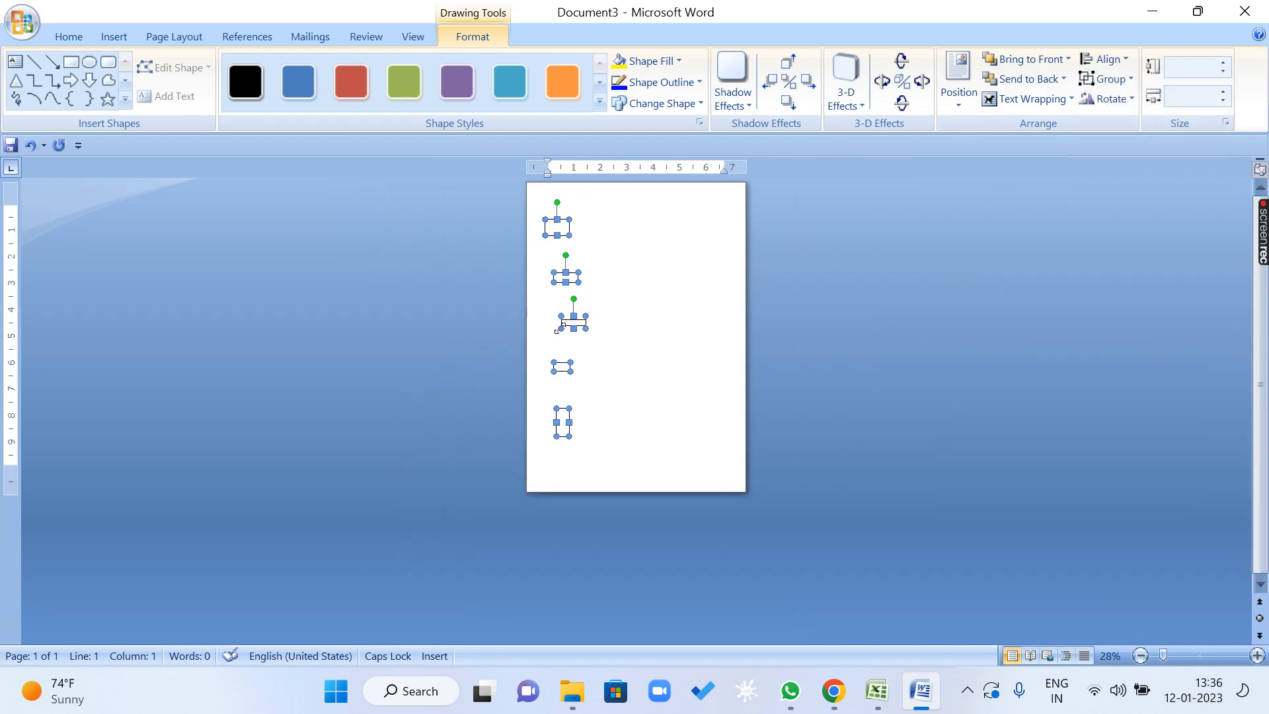
Display the drawing gridlines on the page behind the rectangles.
click(1104, 59)
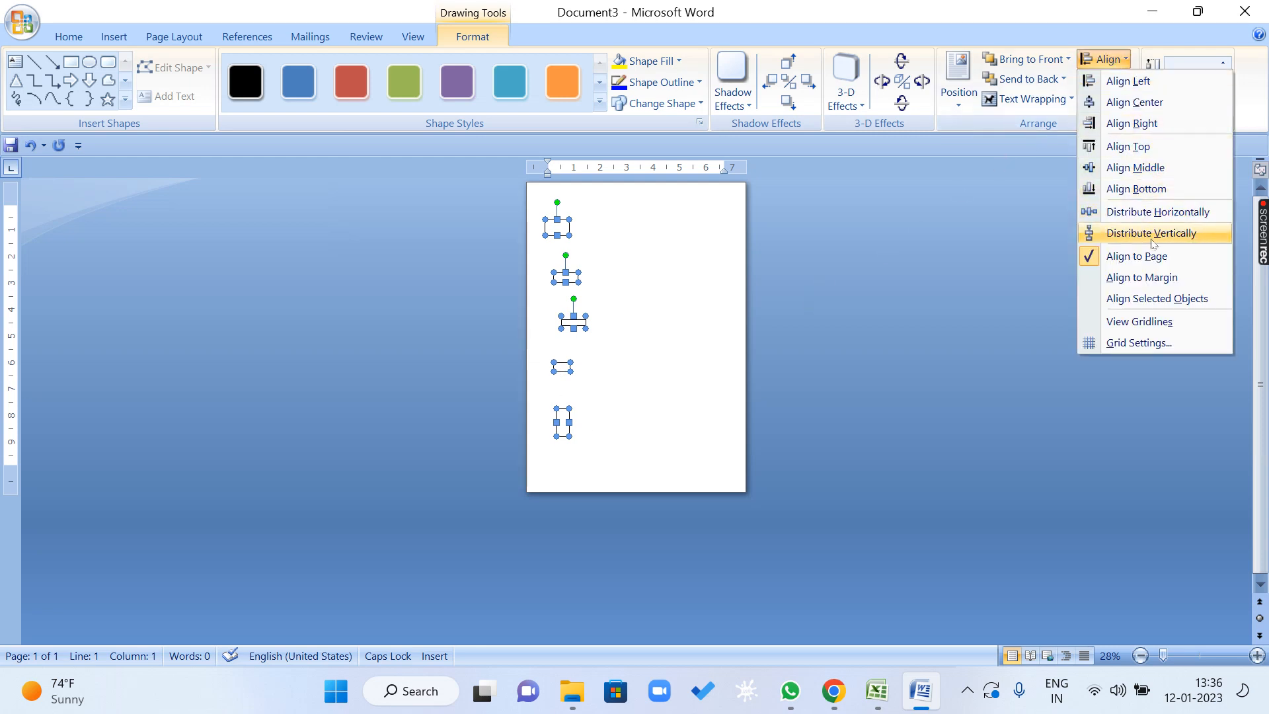
click(1167, 322)
scroll(791, 306, up, 9)
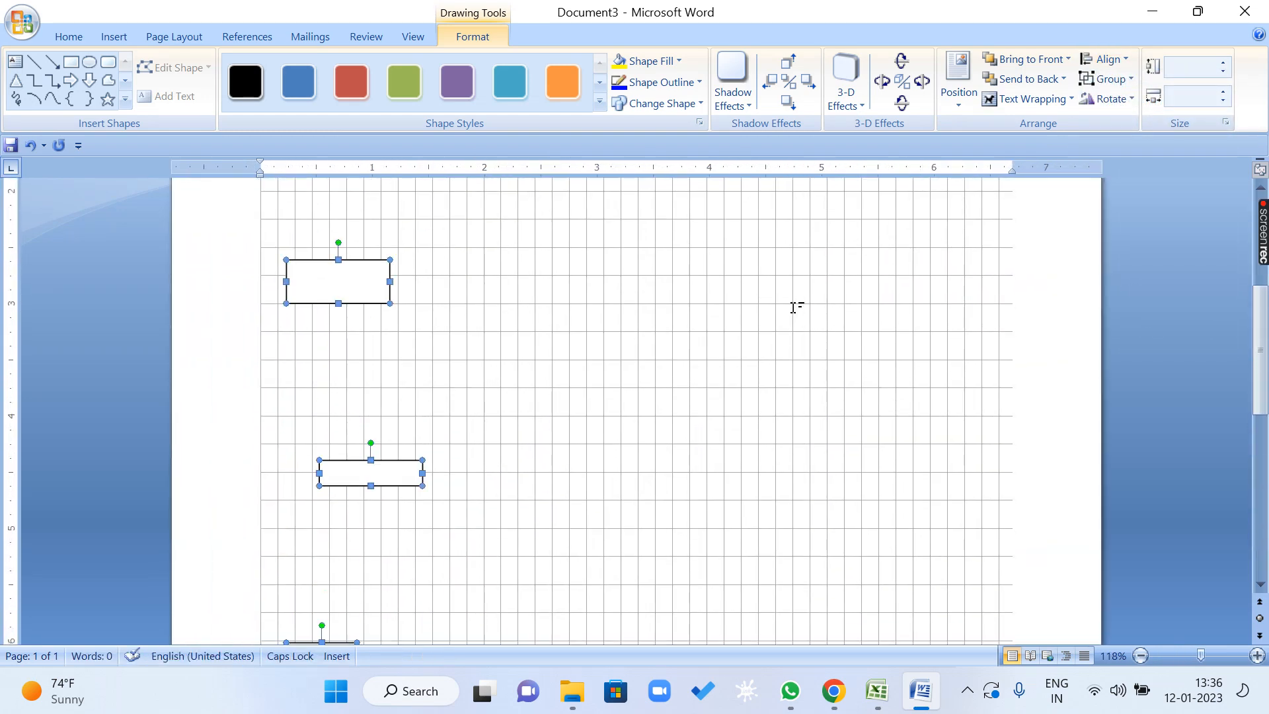
scroll(793, 306, up, 5)
Hide the drawing gridlines and display them again.
click(1124, 98)
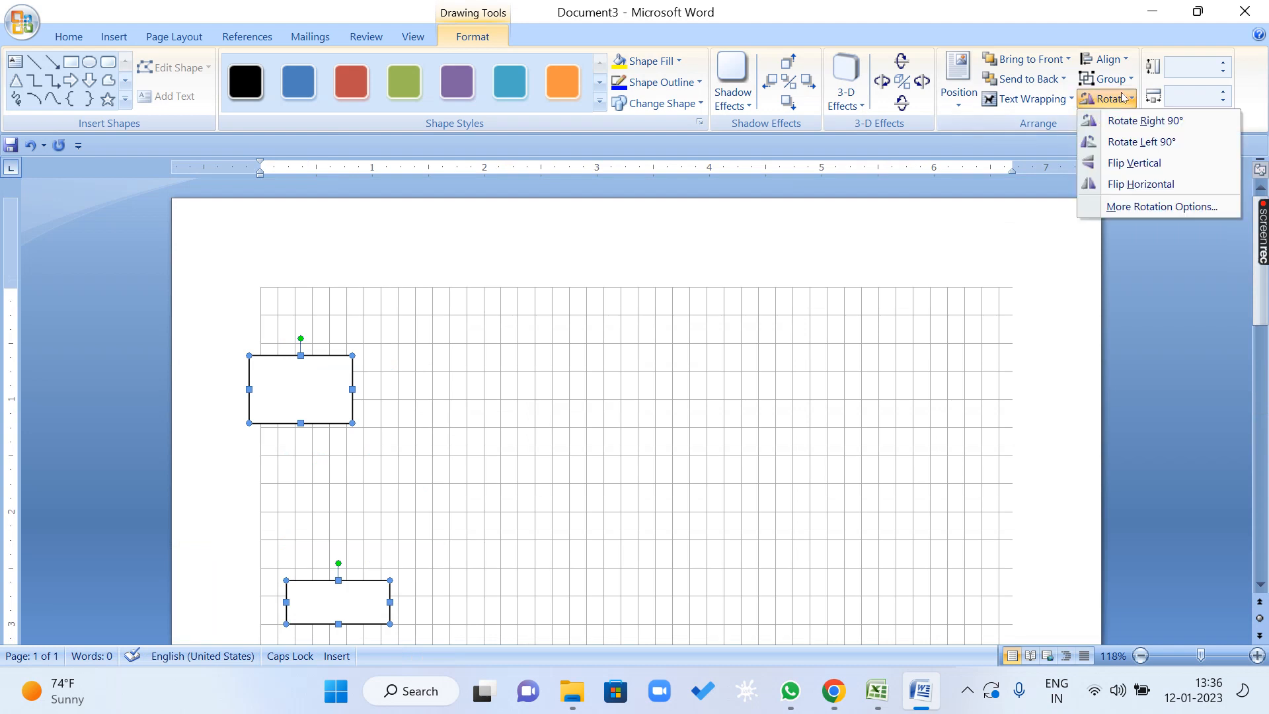
click(1125, 61)
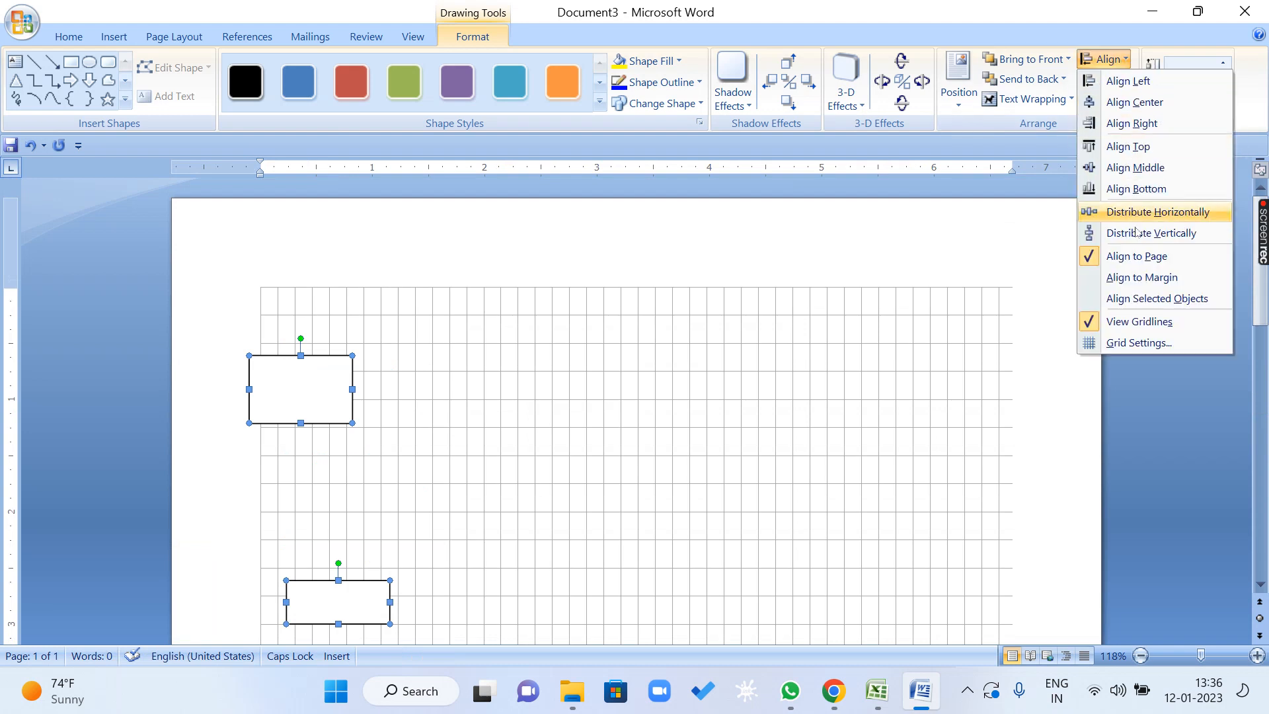
click(1145, 322)
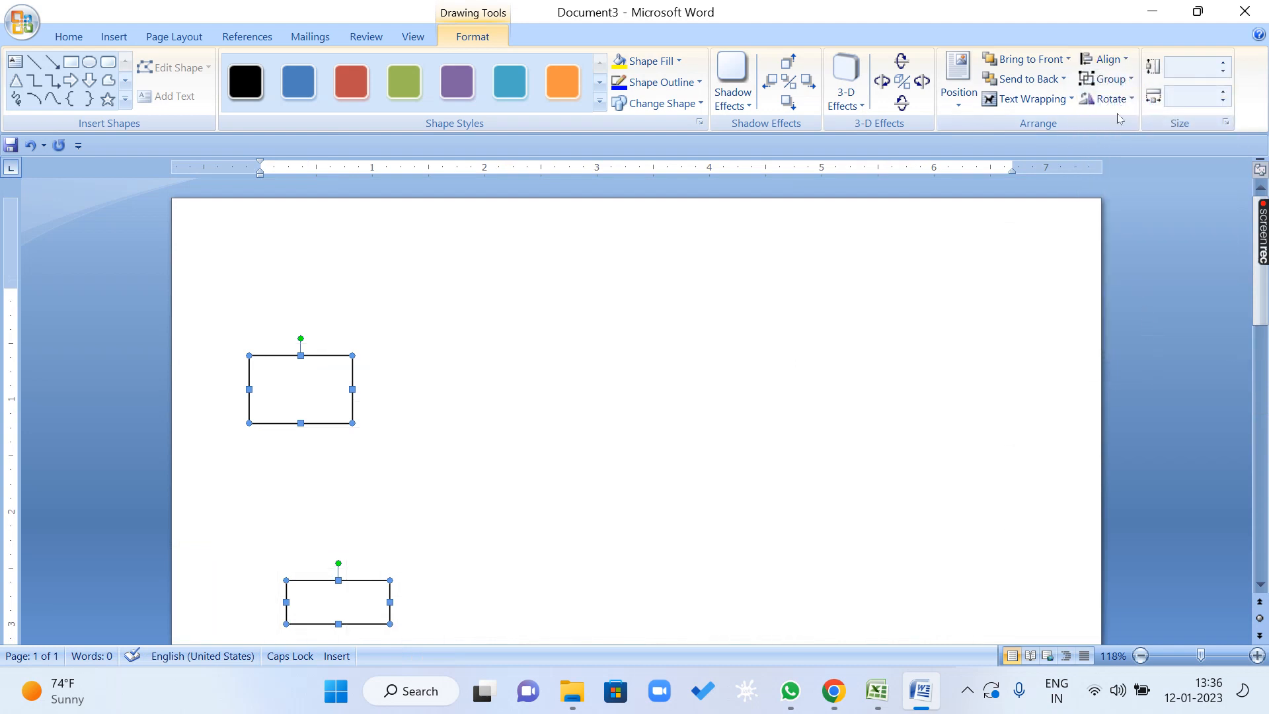
click(1110, 59)
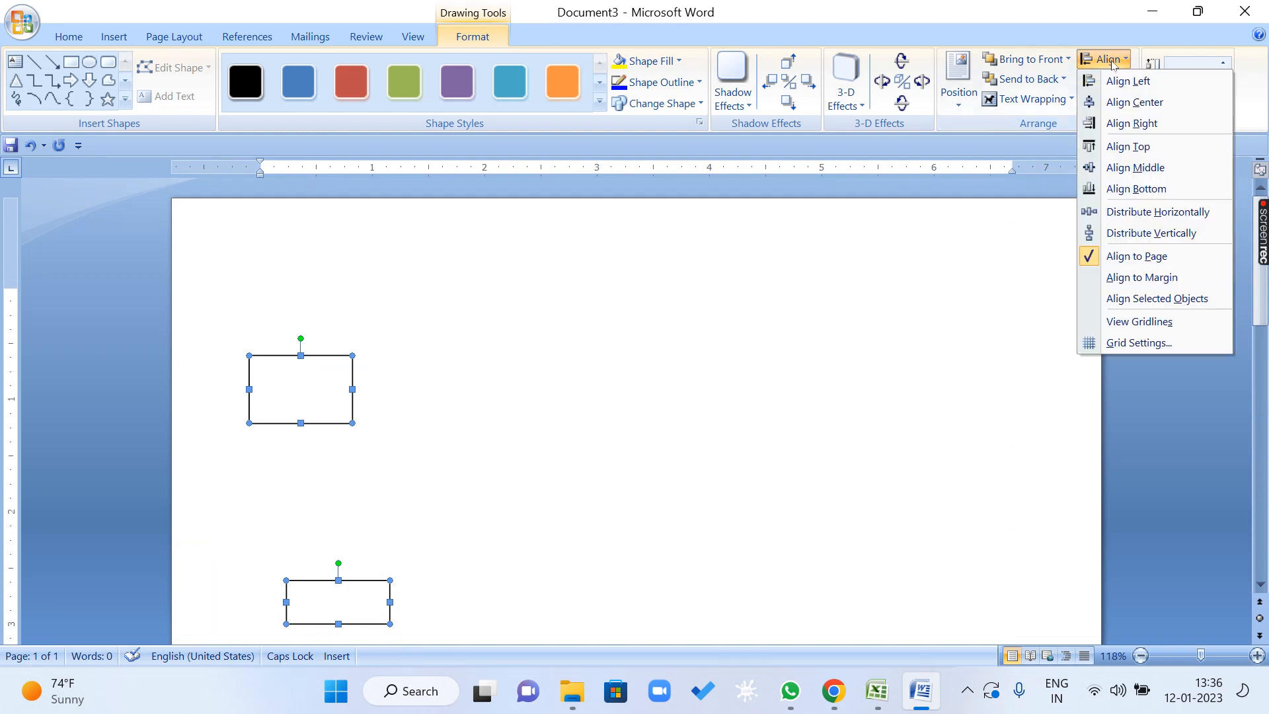
click(1153, 321)
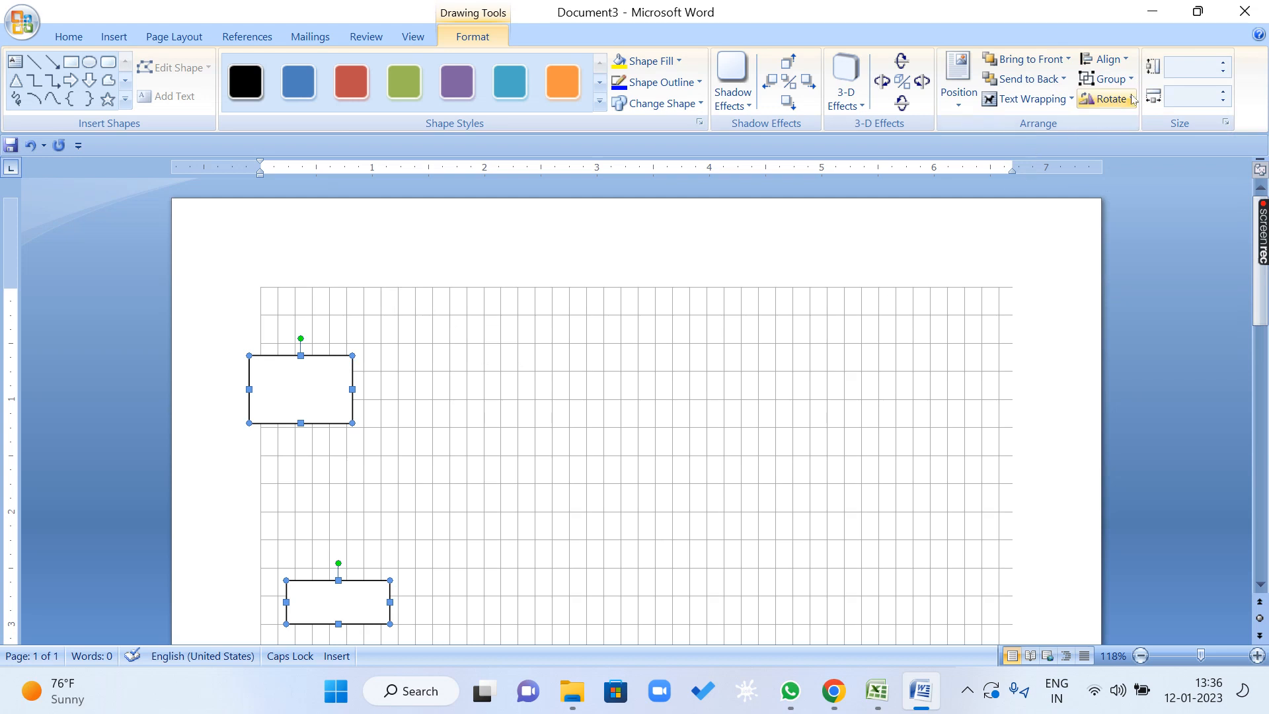
Set both the horizontal and vertical spacing of the drawing grid to 0.5".
click(1129, 60)
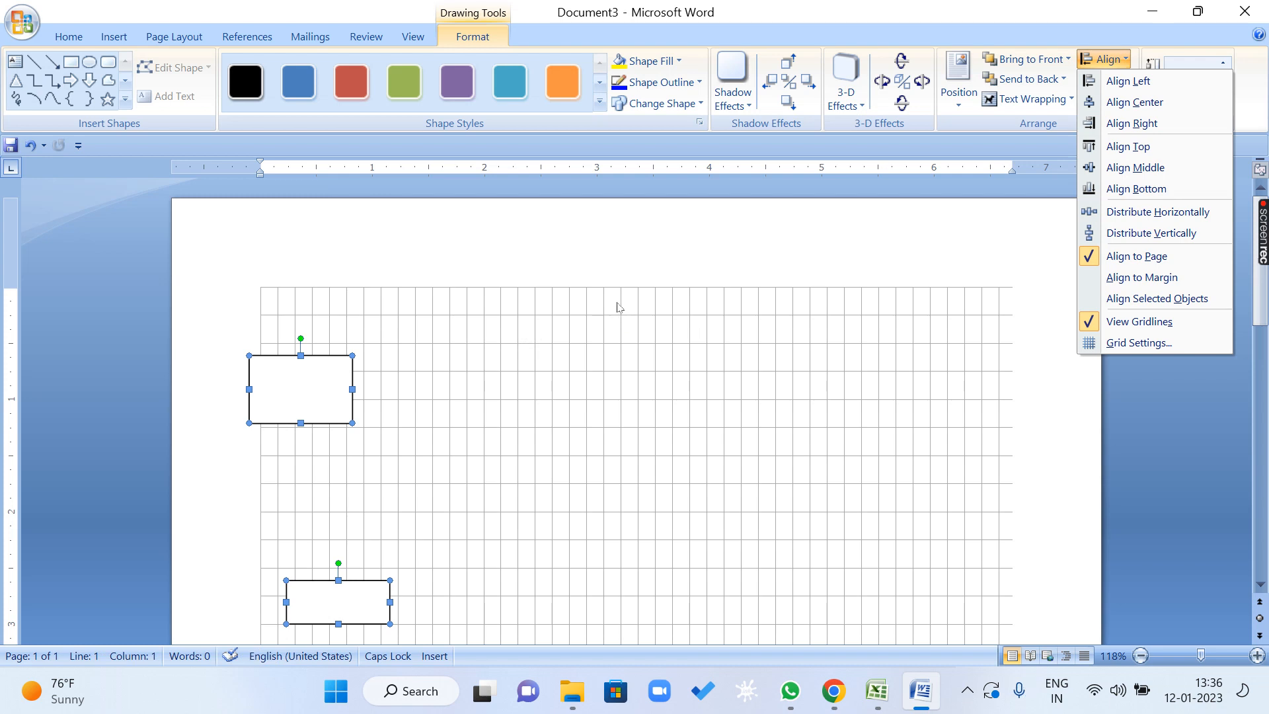
click(1171, 348)
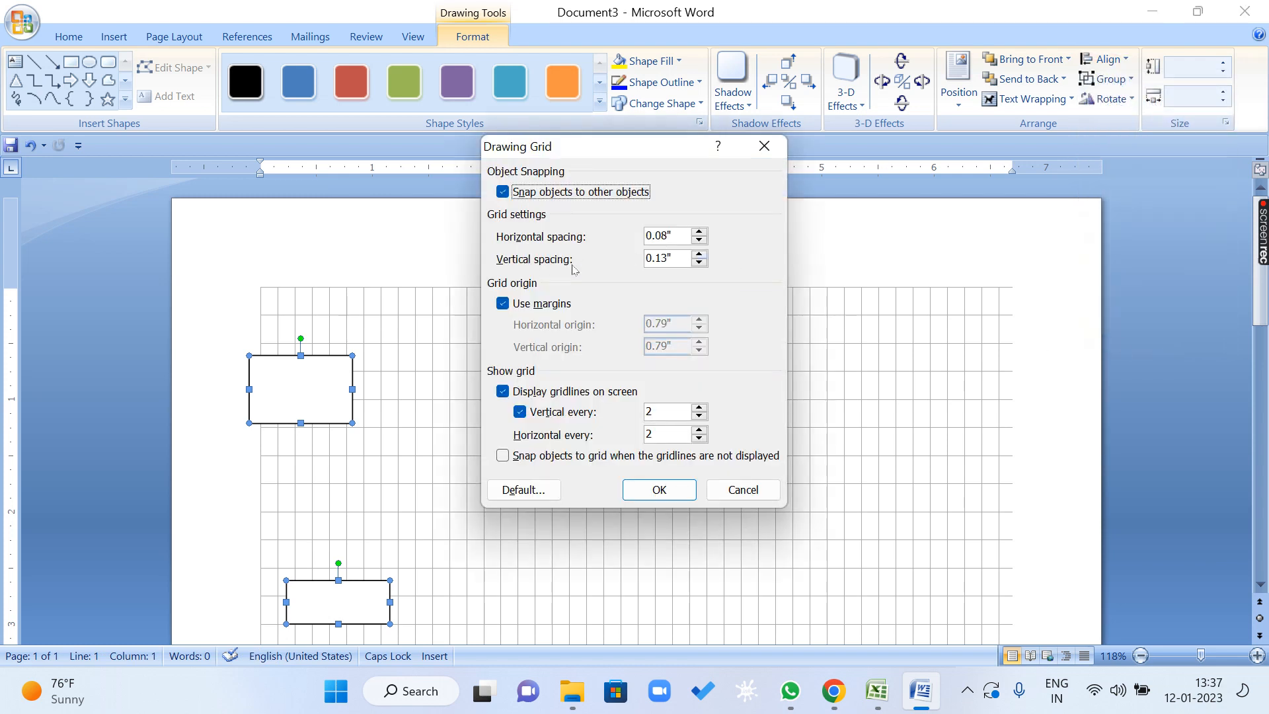
click(699, 232)
click(699, 232)
click(697, 257)
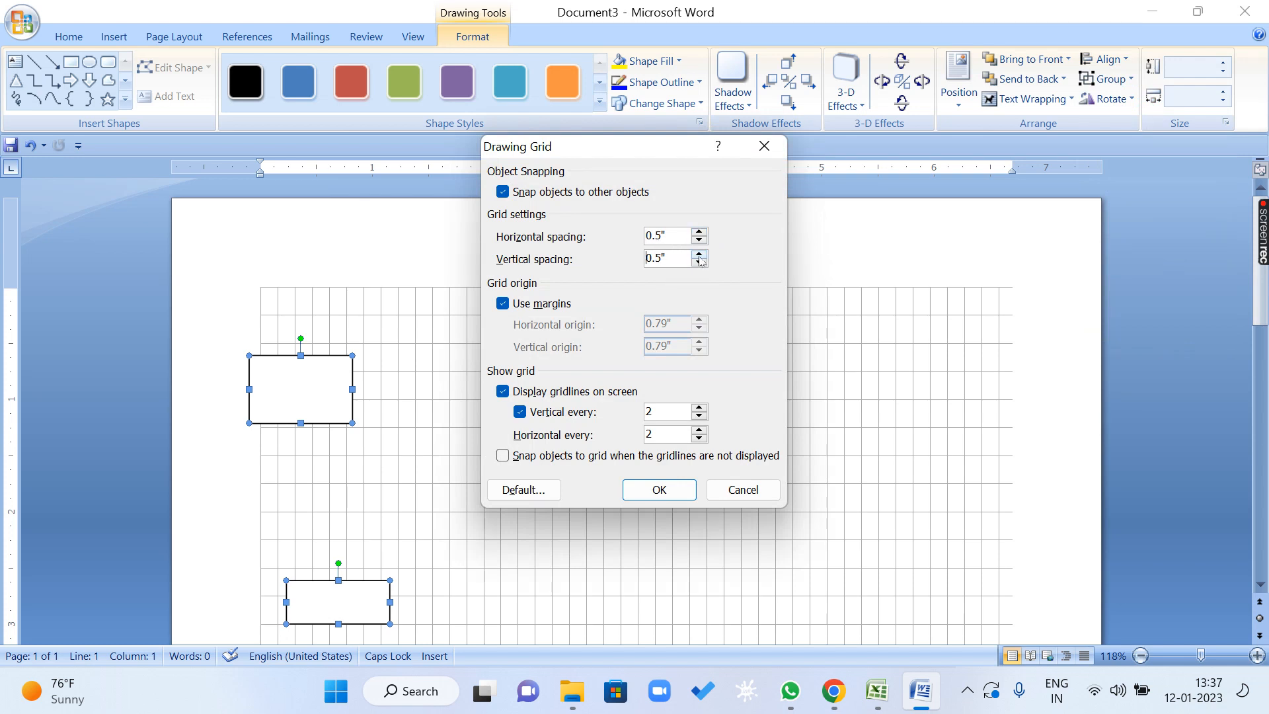
click(659, 489)
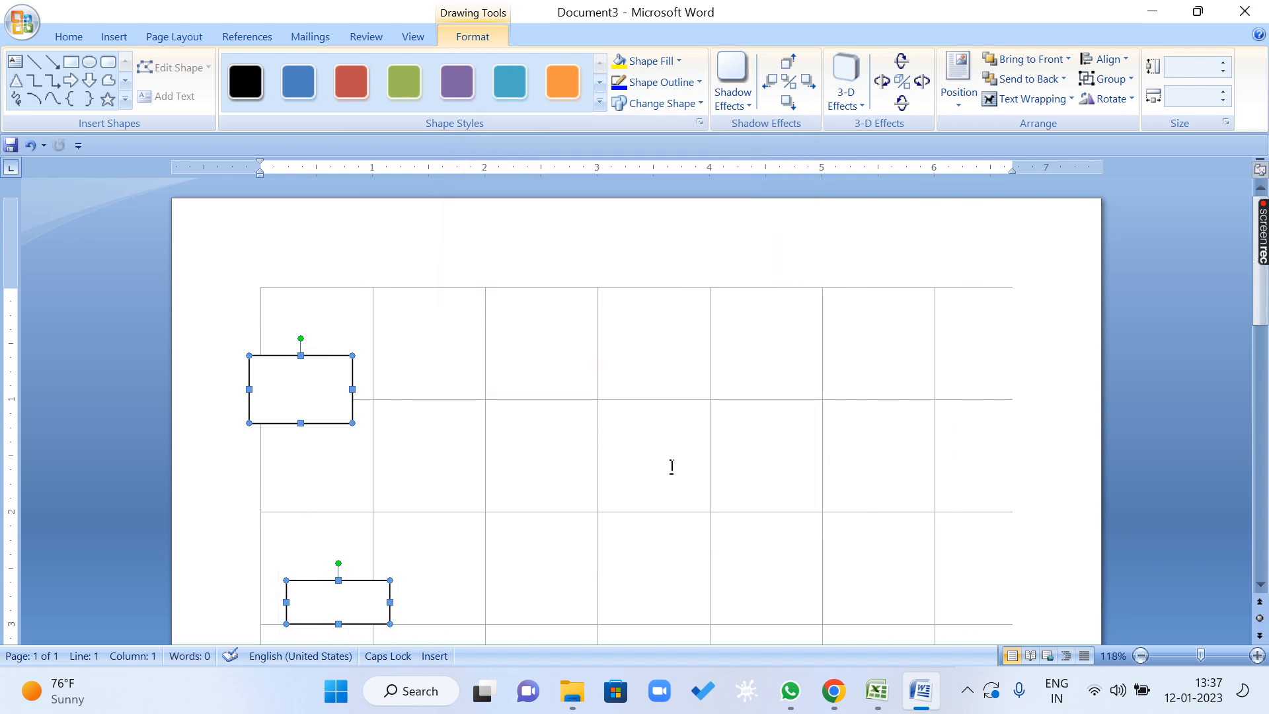
Hide the drawing gridlines on the page.
scroll(591, 401, down, 8)
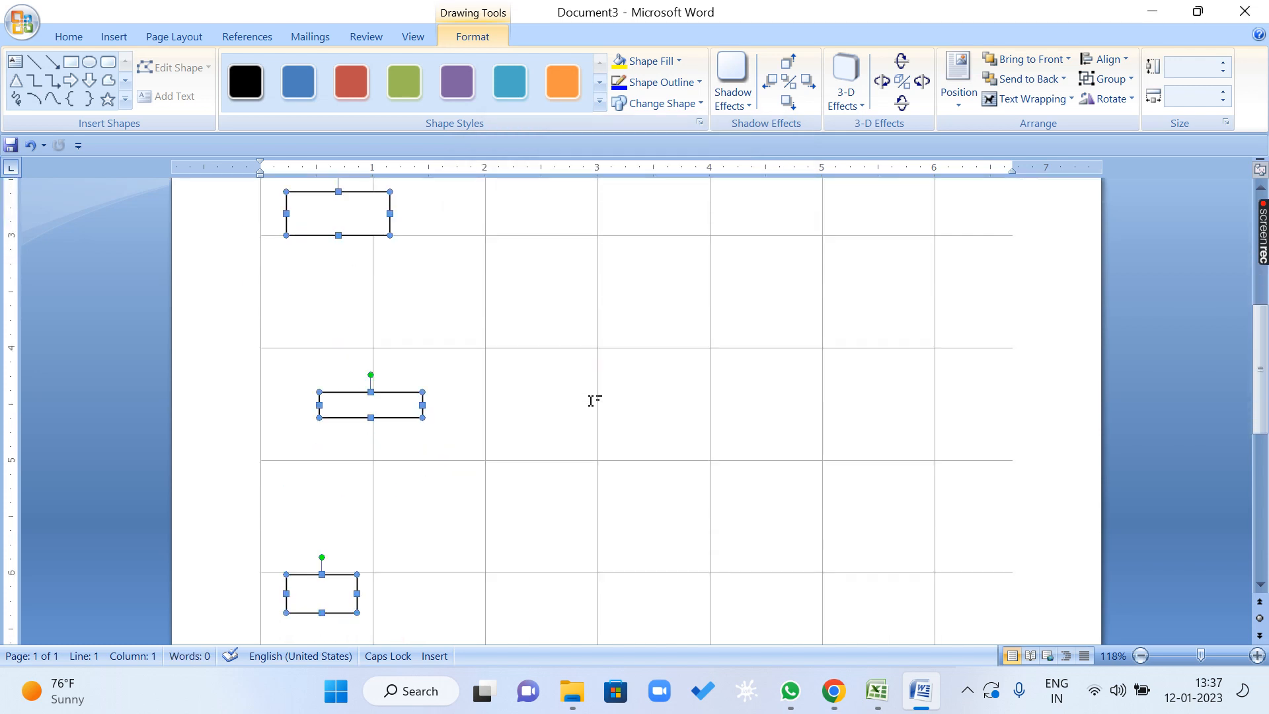
scroll(591, 400, up, 8)
click(1126, 99)
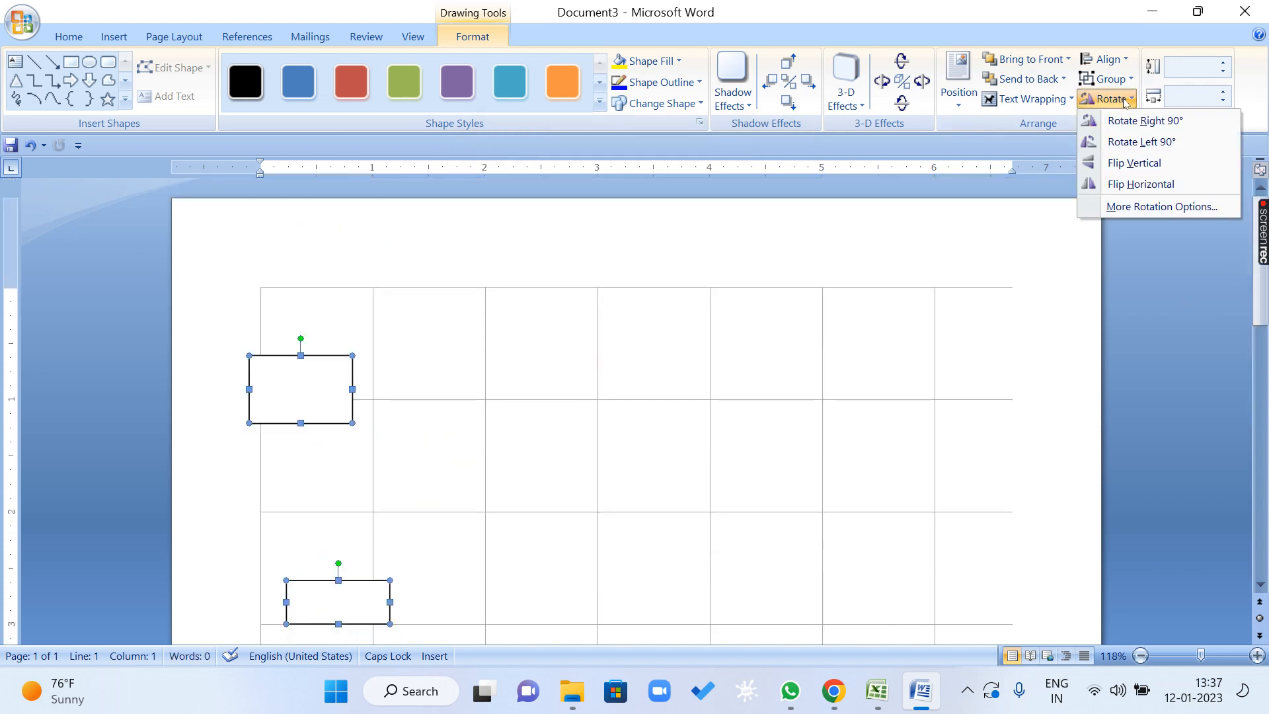
click(1105, 59)
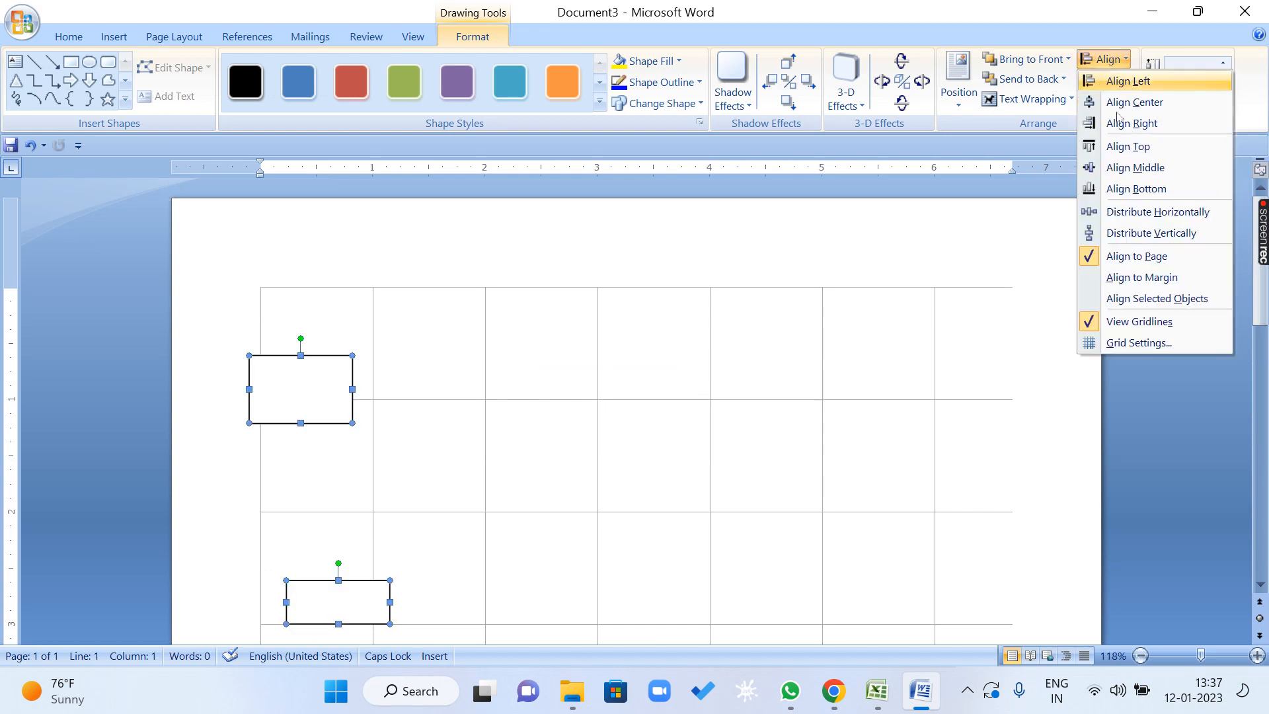
click(1121, 323)
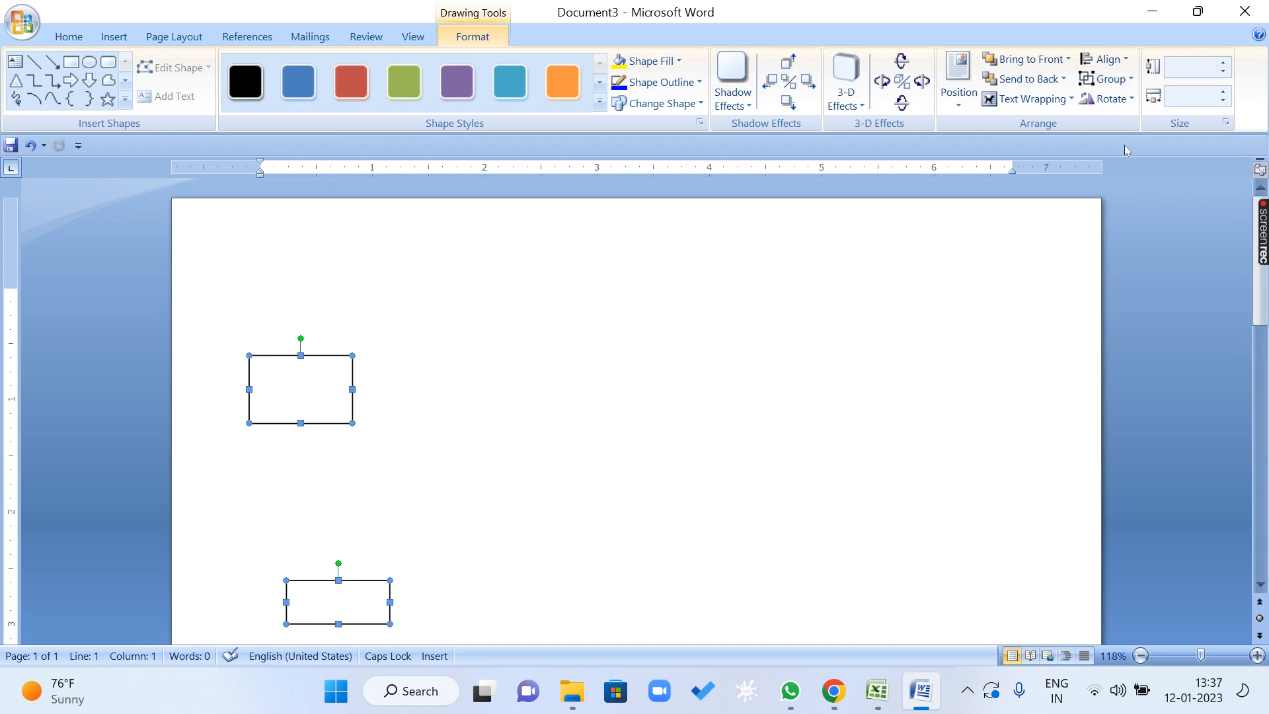
click(1106, 62)
click(1108, 62)
Draw a circle about 0.53" by 0.56" beside the rectangles and duplicate it into a curved chain of six touching circles.
scroll(500, 461, down, 2)
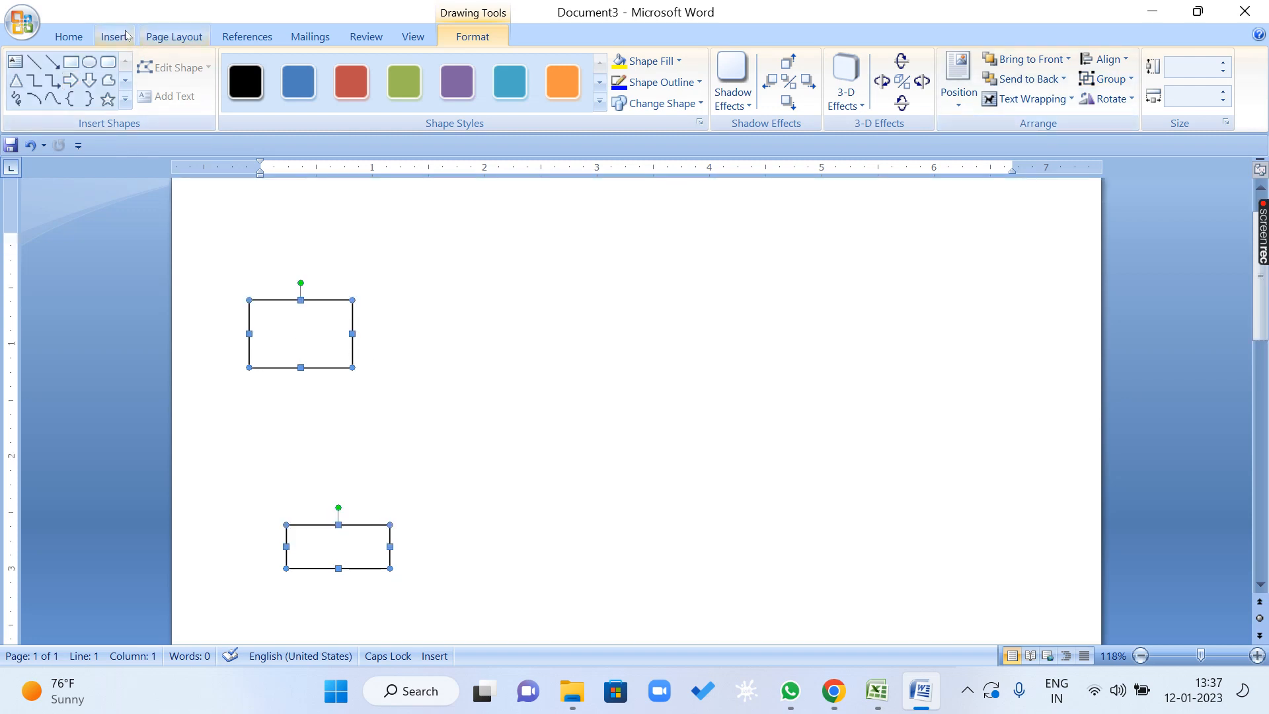
click(89, 63)
mouse_move(570, 270)
mouse_down()
mouse_move(643, 344)
mouse_move(665, 307)
mouse_up()
key(ctrl+d)
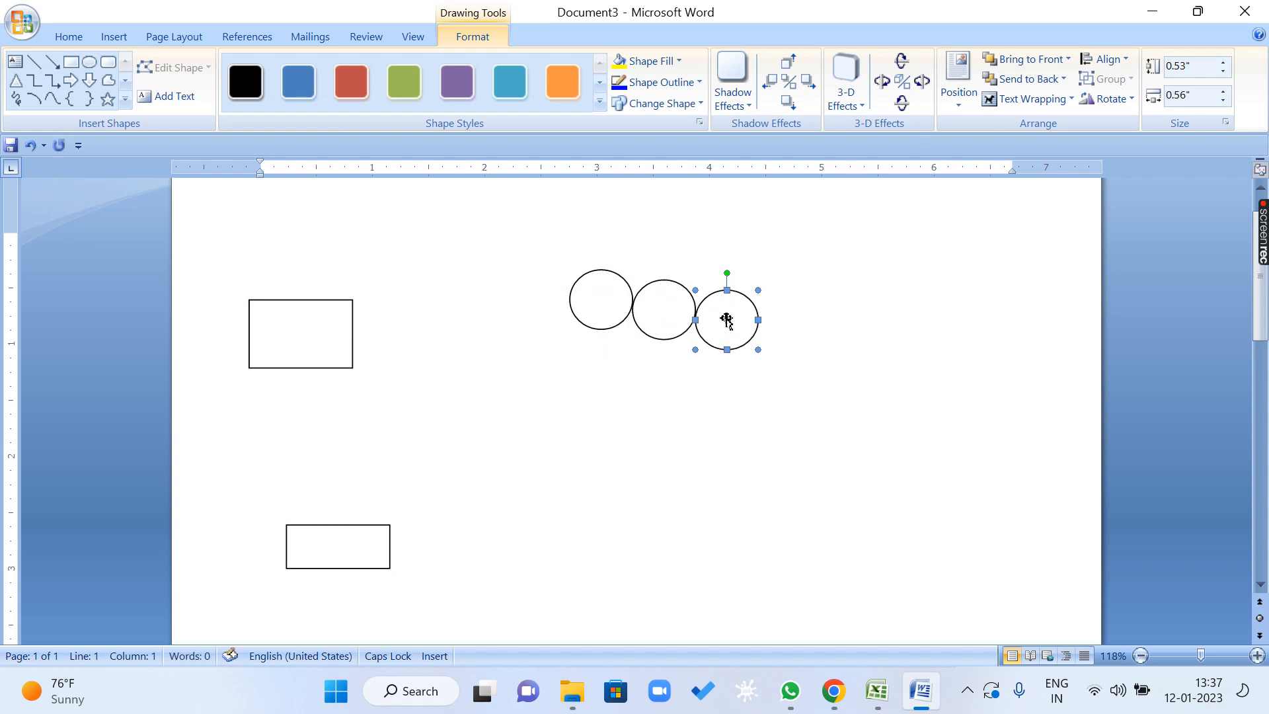
drag(718, 351, 706, 395)
key(ctrl+d)
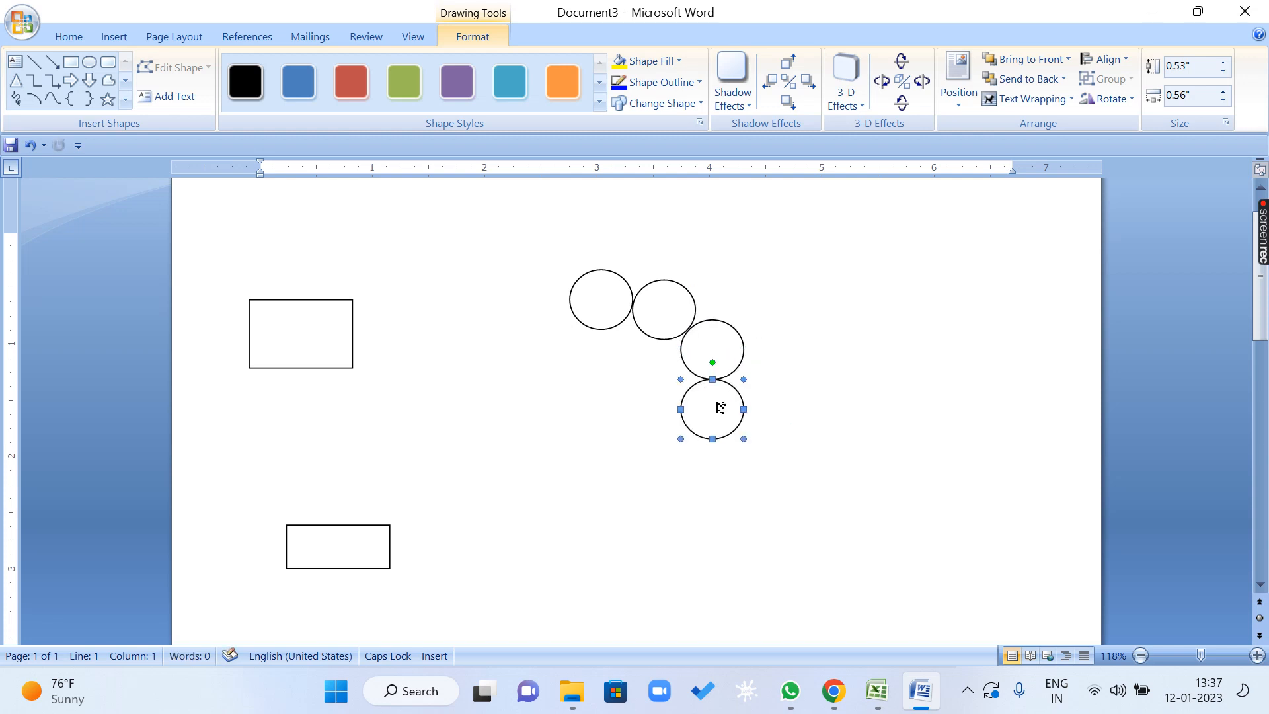
key(ctrl+d)
drag(722, 462, 673, 446)
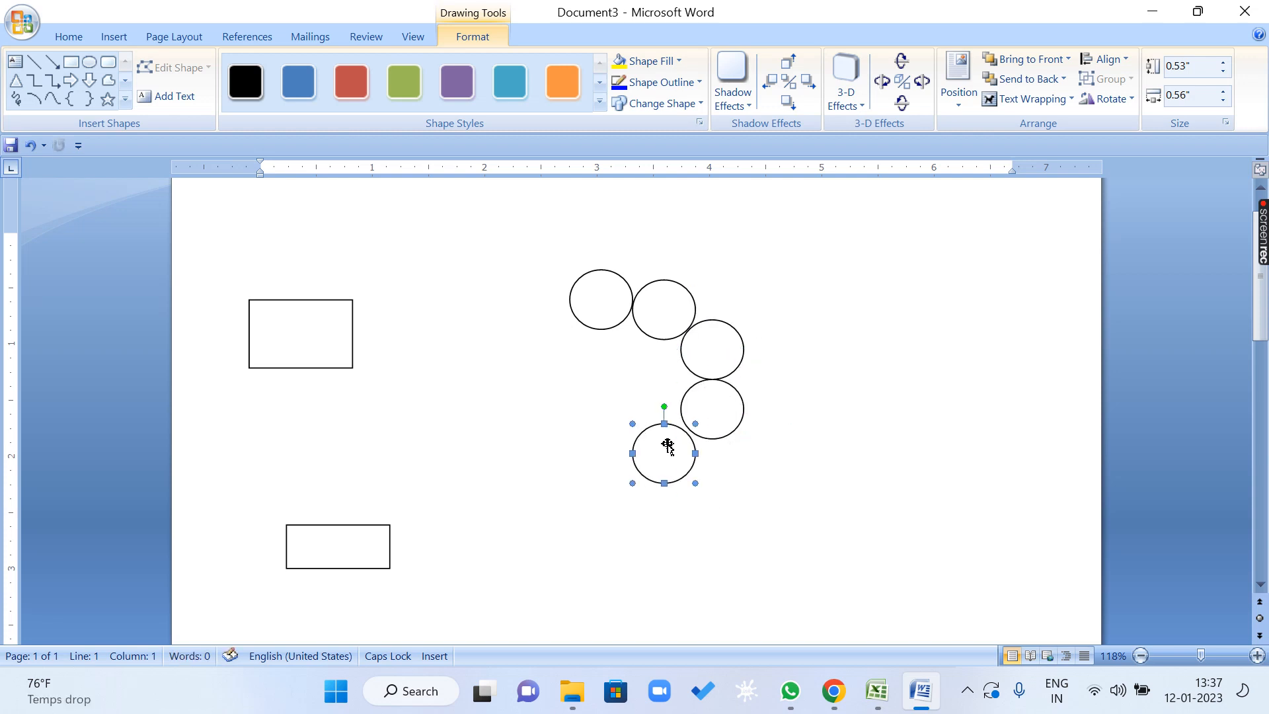
key(ctrl+d)
drag(595, 490, 604, 445)
Select all six circles and group them into one object.
shift+click(589, 303)
shift+click(651, 321)
shift+click(729, 357)
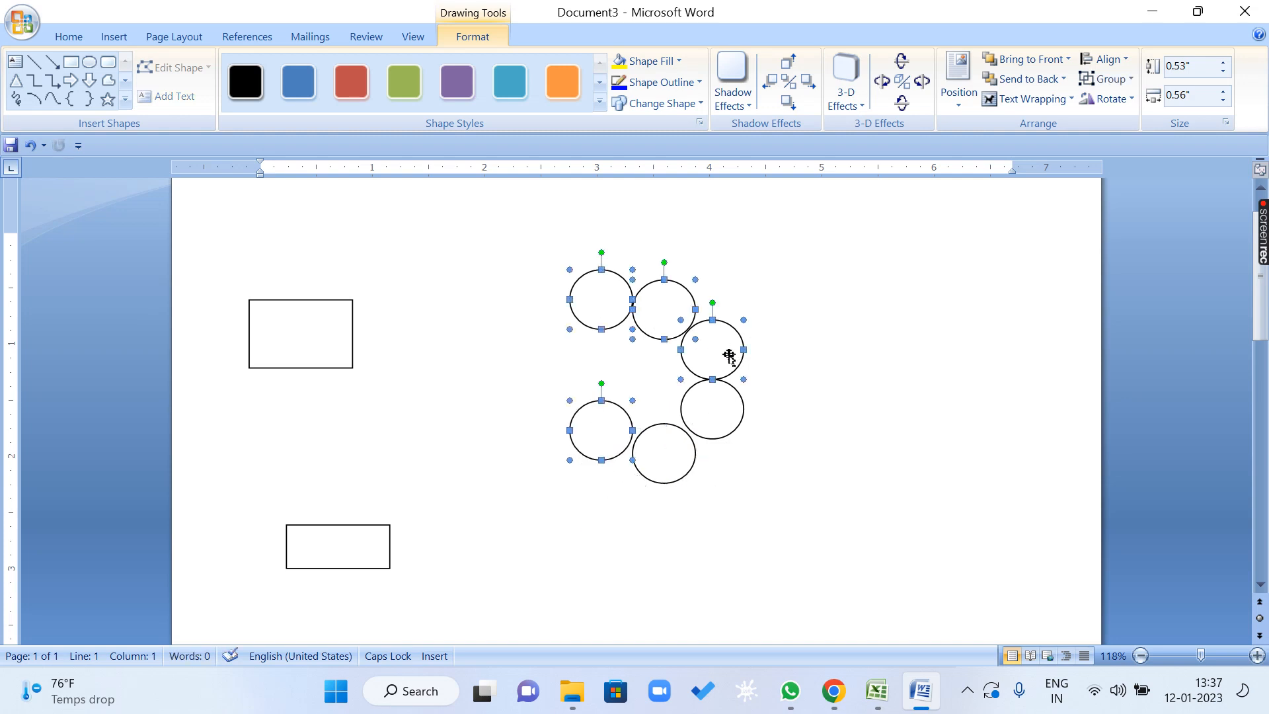
shift+click(711, 409)
shift+click(682, 453)
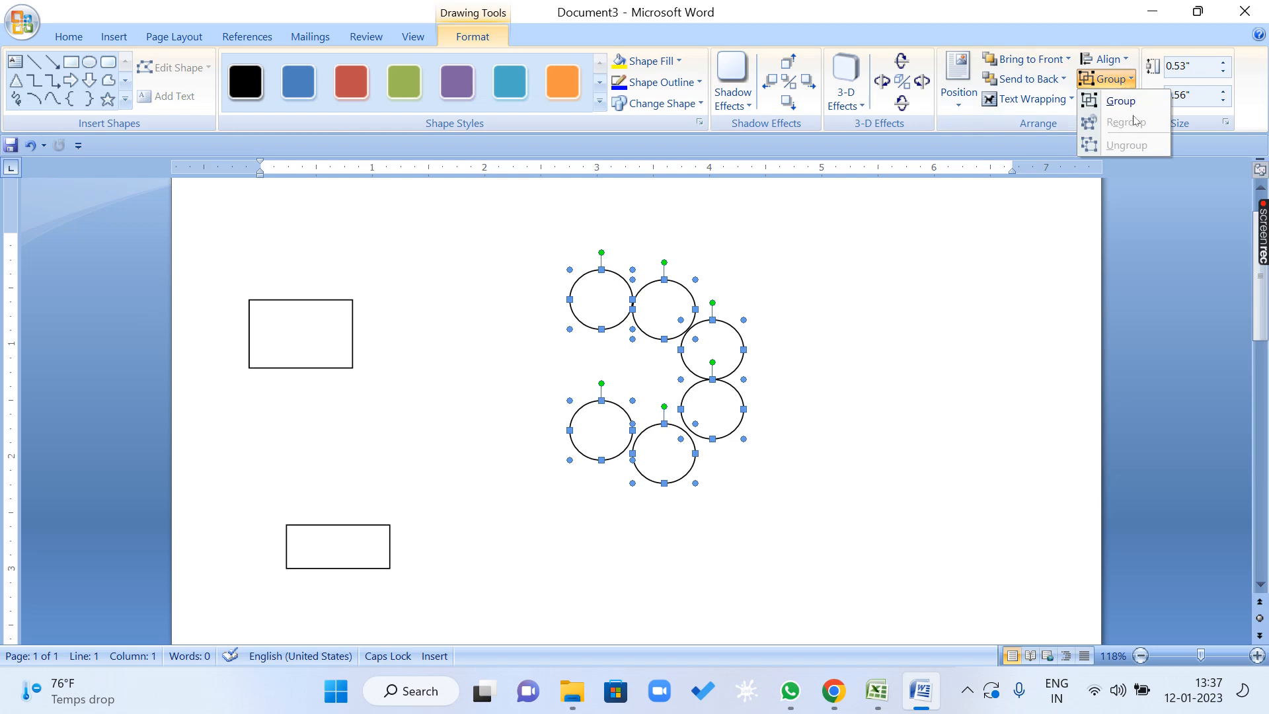
click(1121, 101)
Move the grouped circles as one object, first to the right and back toward the rectangles.
click(731, 339)
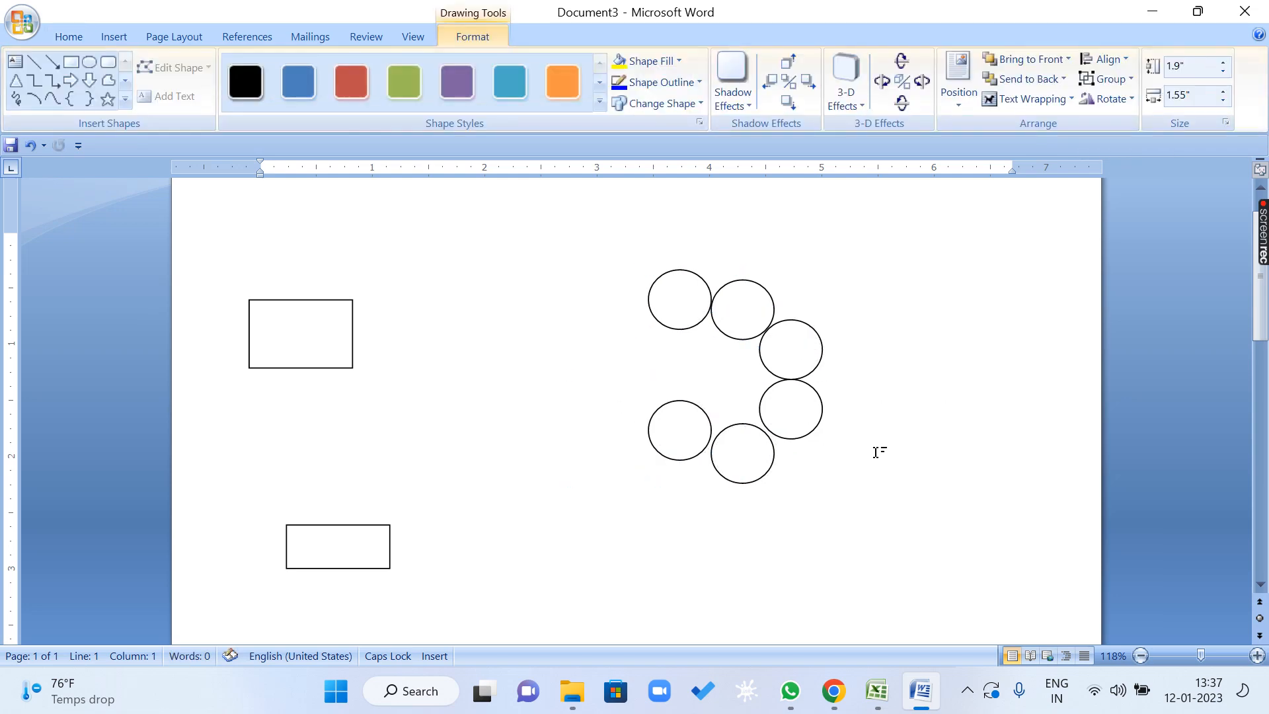
drag(737, 373, 667, 398)
click(809, 447)
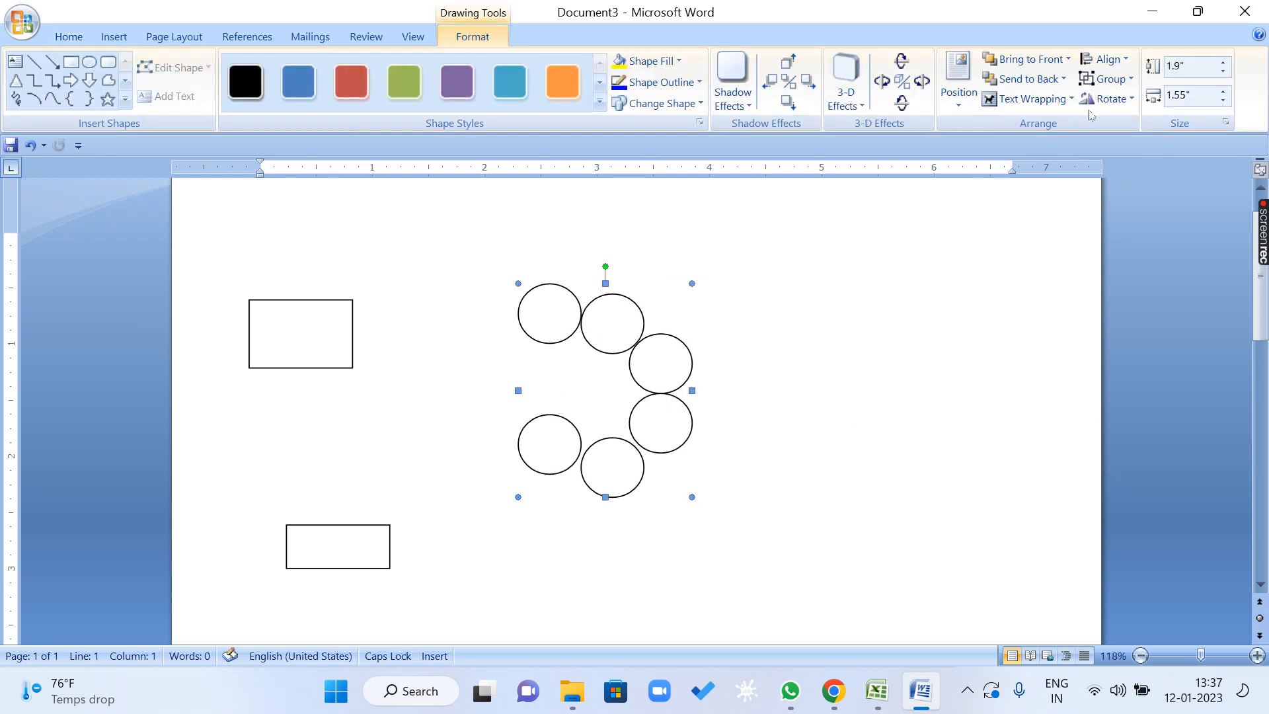
Ungroup the six circles and move them together slightly up and to the left.
click(1105, 78)
click(1116, 145)
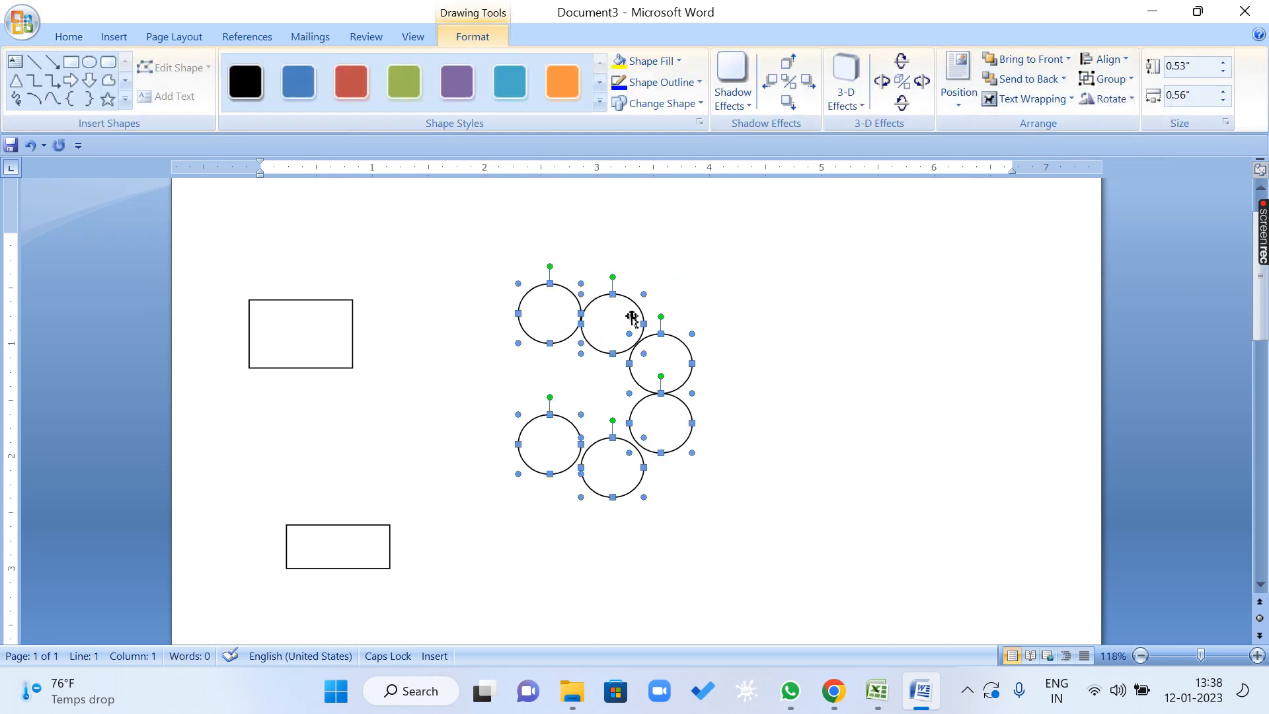
drag(633, 307, 613, 241)
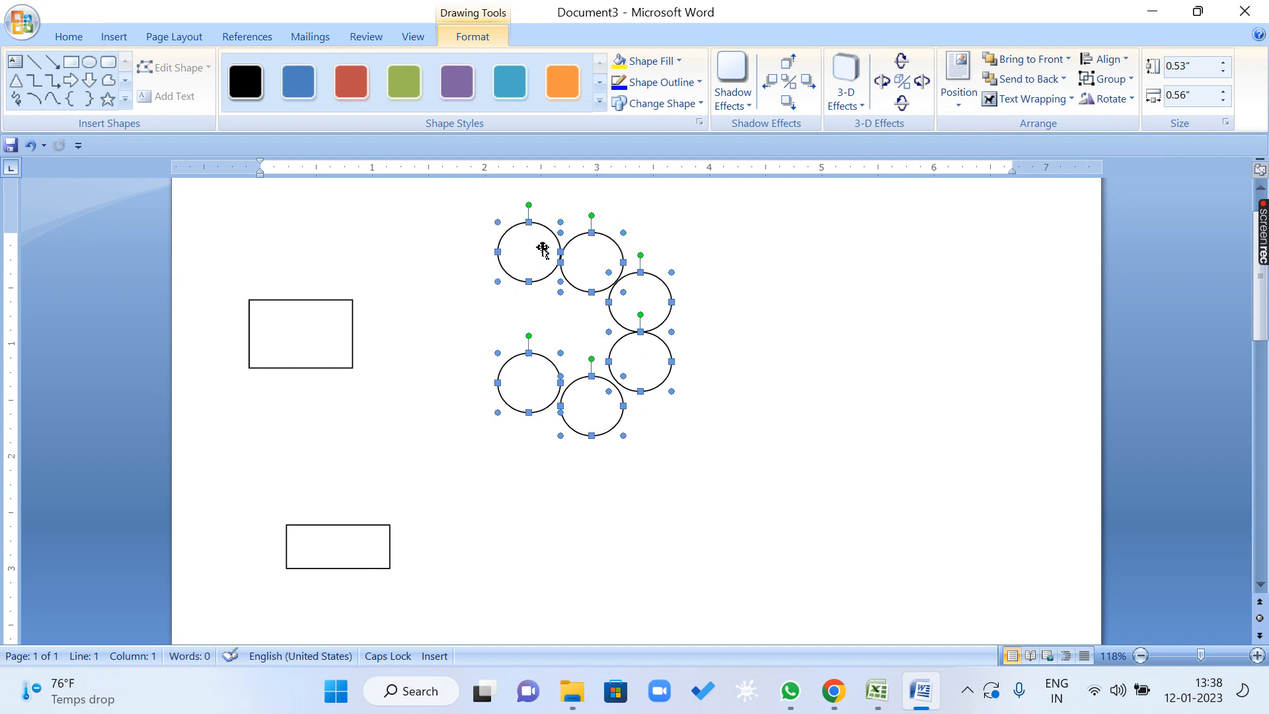
click(857, 285)
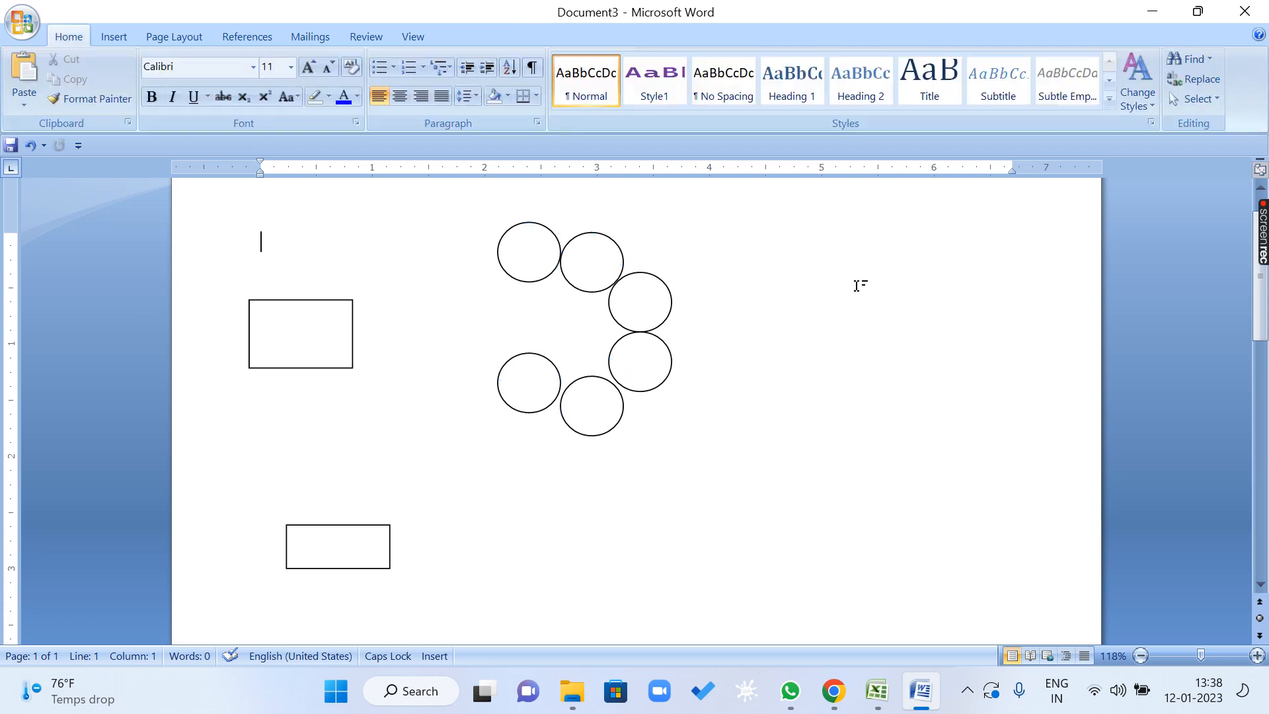
Move the second circle up and away from the first one, and shift all six selected circles down and to the right together.
drag(606, 243, 627, 228)
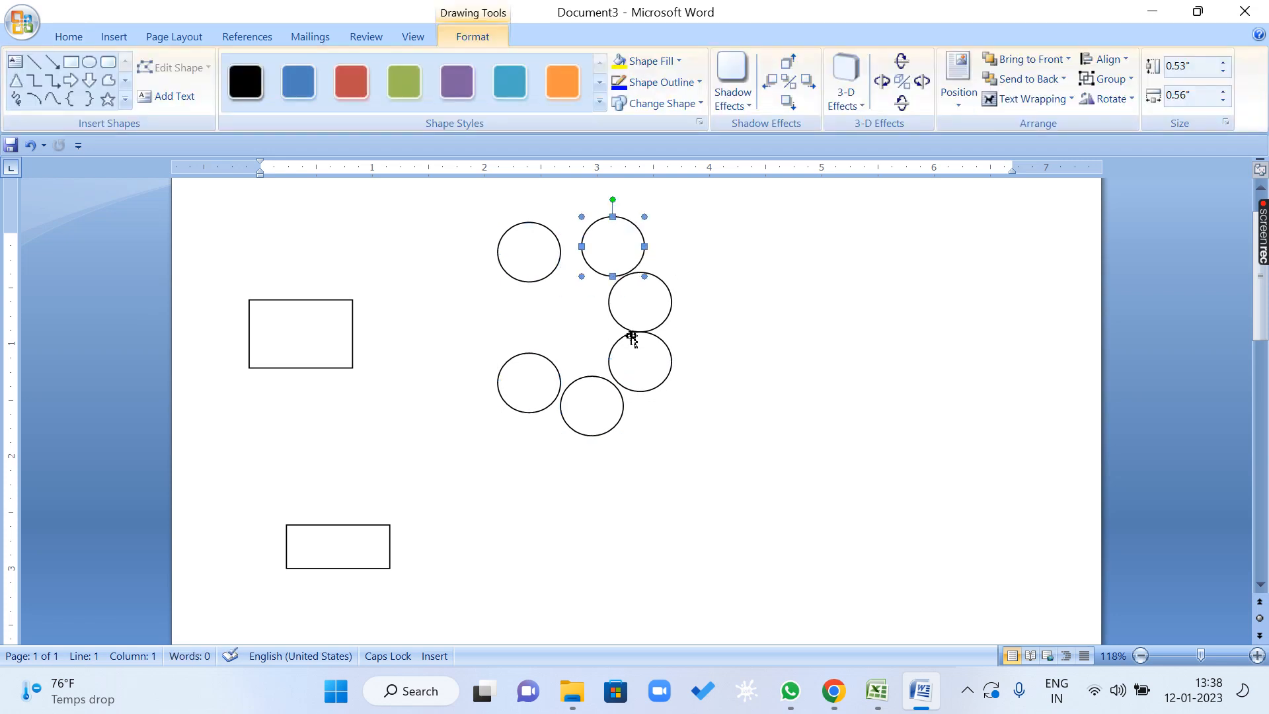
shift+click(510, 266)
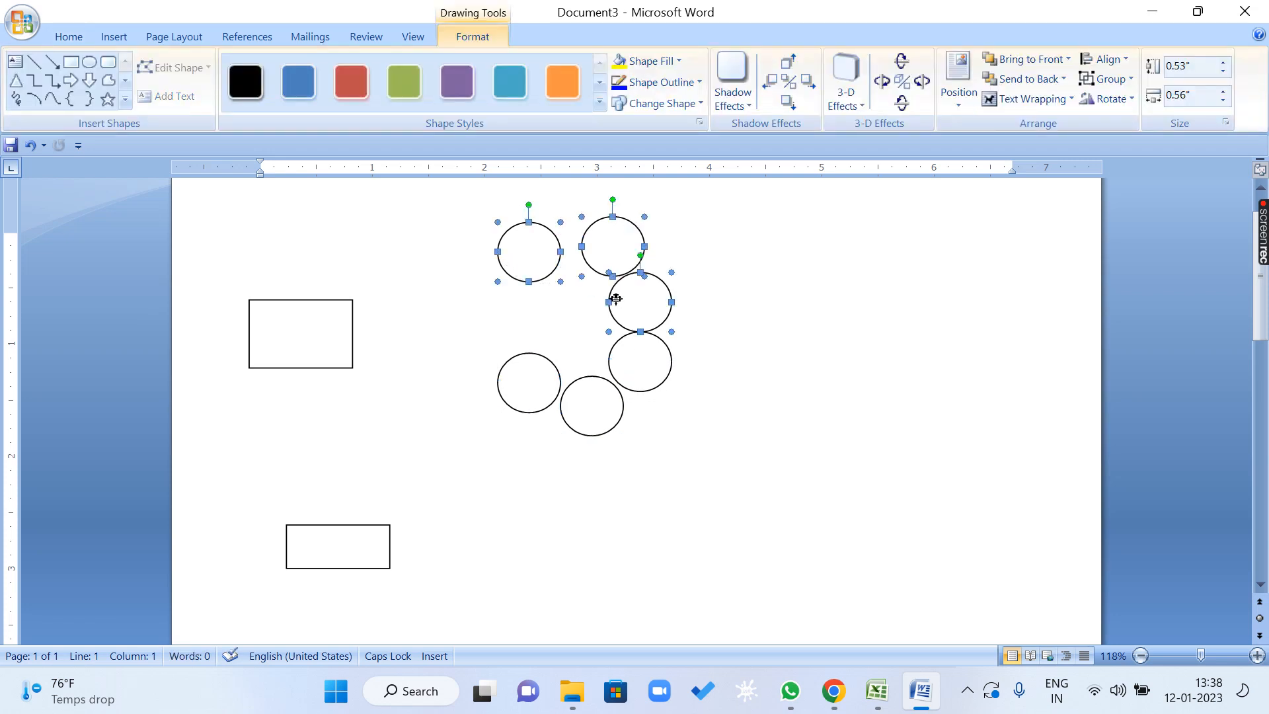
shift+click(615, 297)
shift+click(625, 383)
shift+click(602, 401)
shift+click(522, 368)
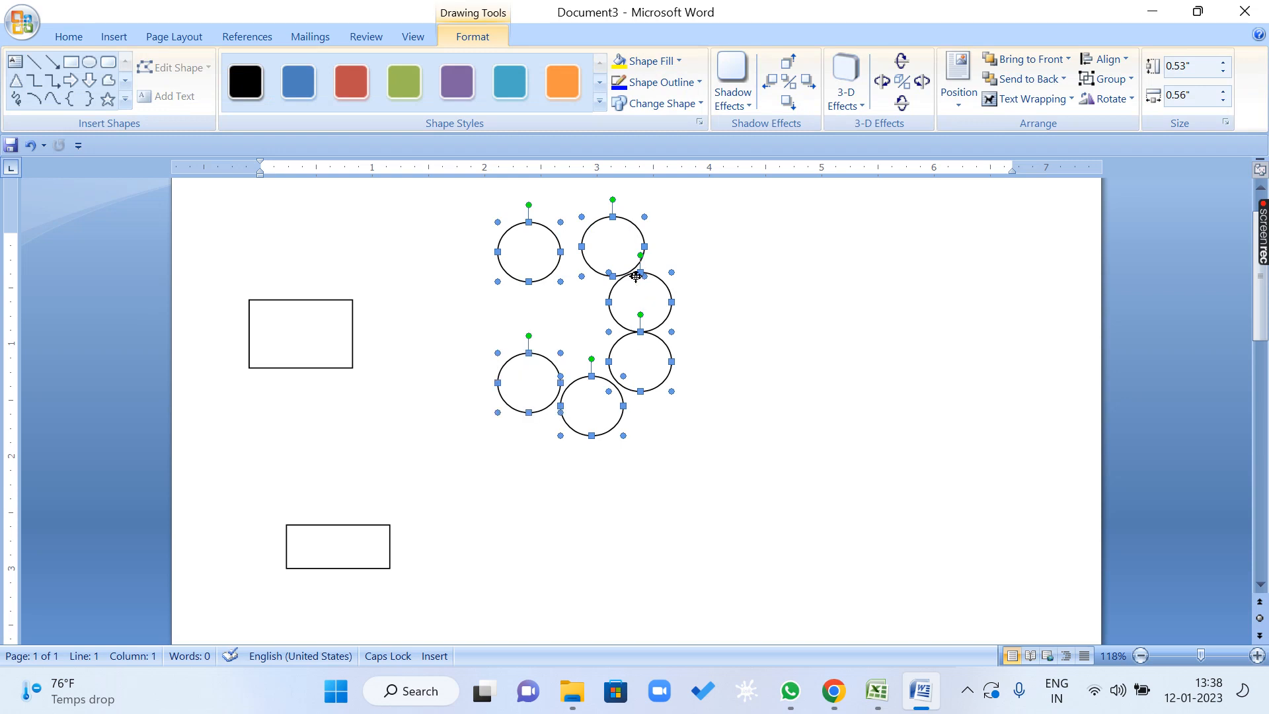
drag(631, 278, 662, 306)
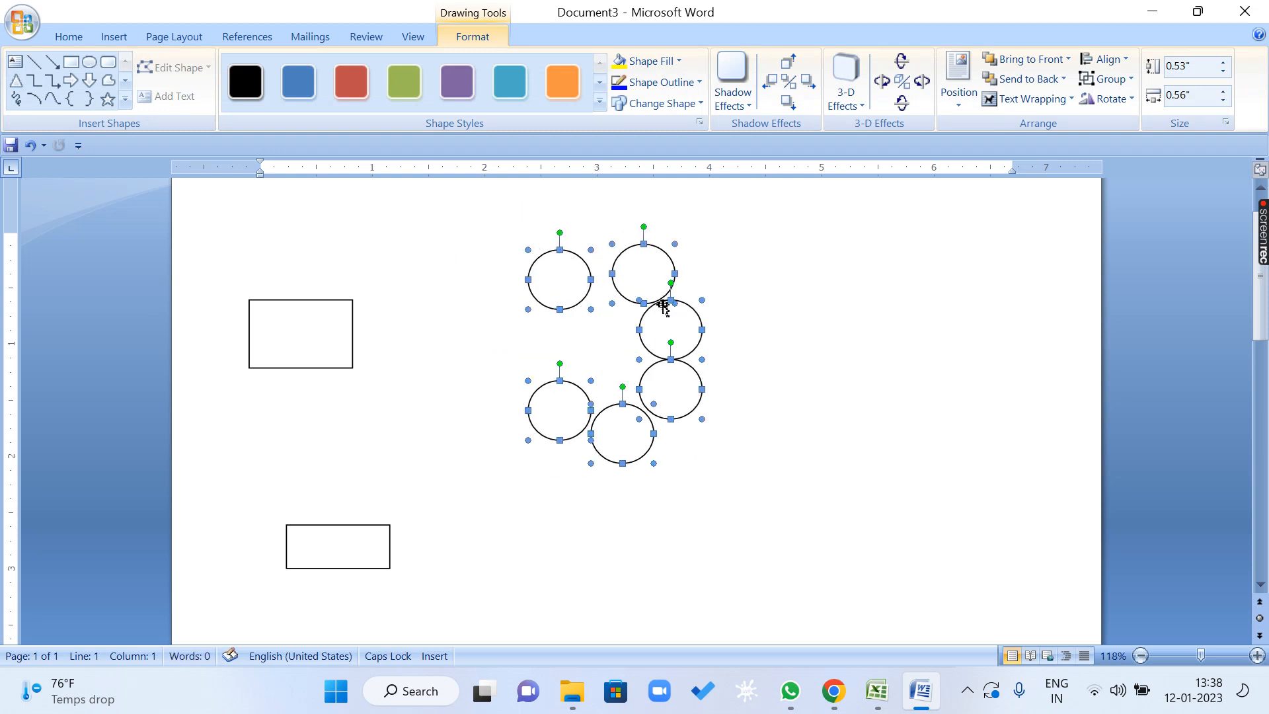
click(762, 280)
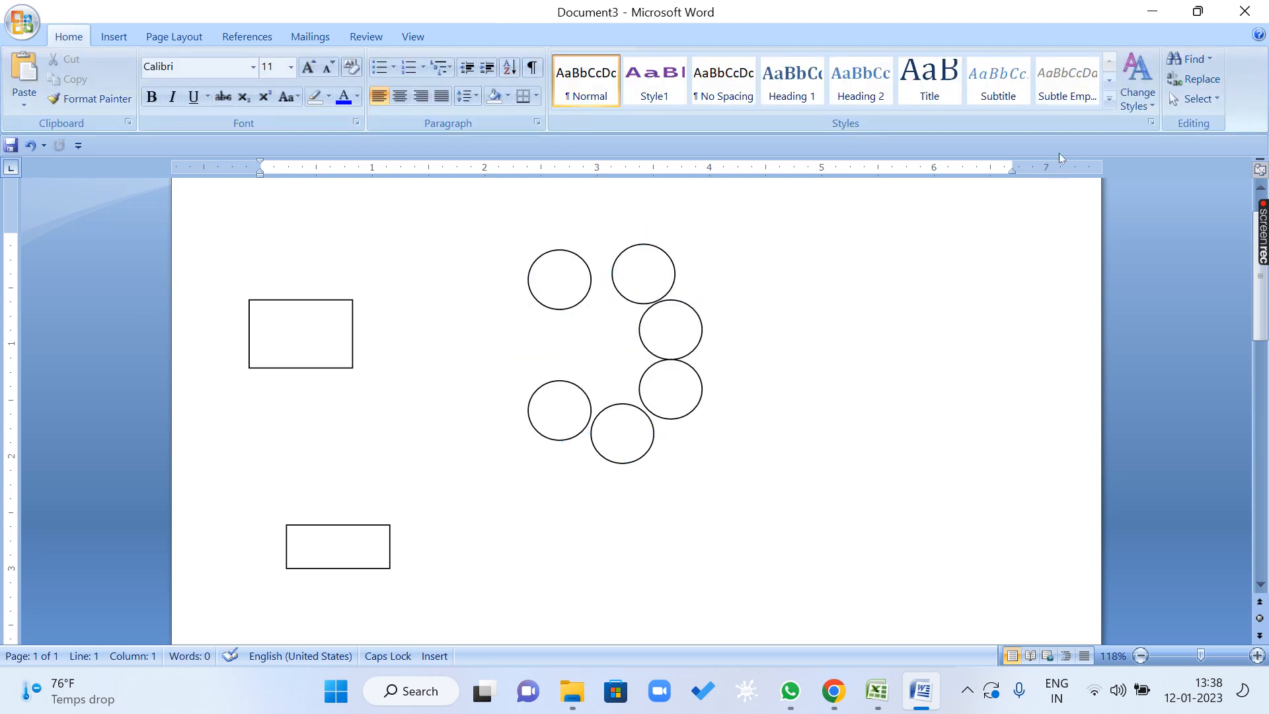
Select the six loose circles and restore their group with Regroup.
click(612, 281)
shift+click(555, 281)
shift+click(655, 313)
shift+click(663, 397)
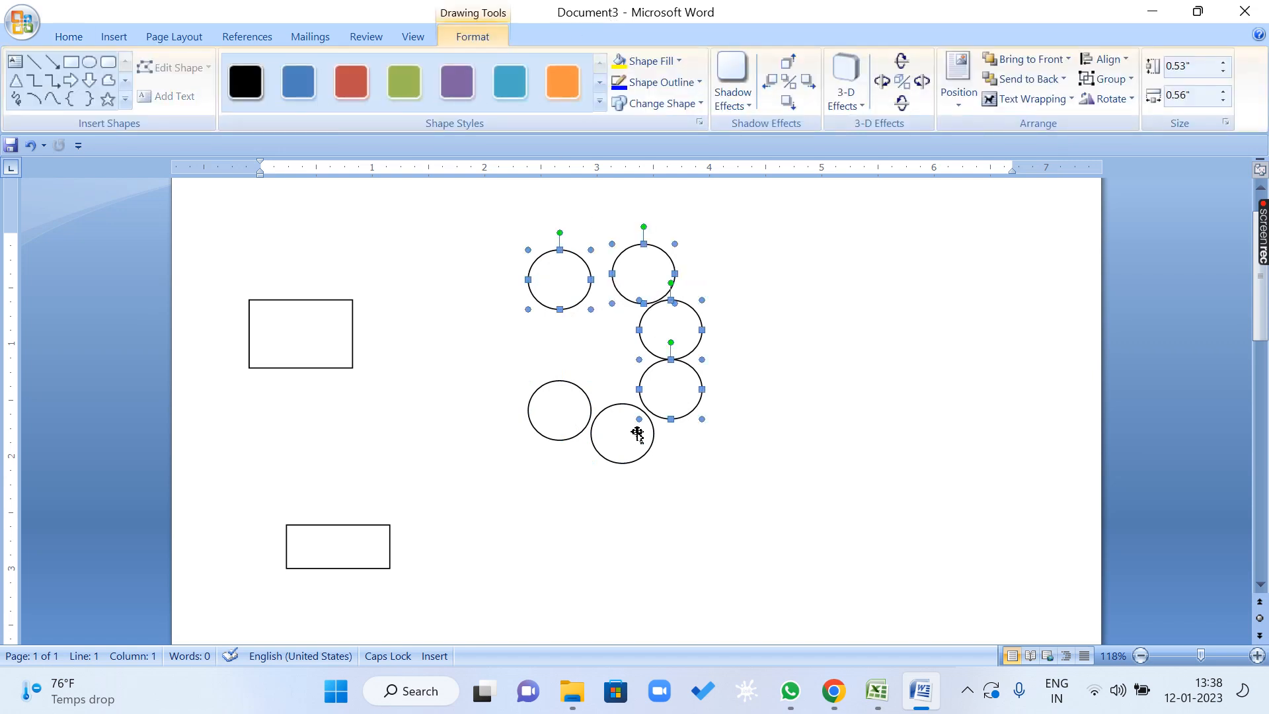
shift+click(621, 436)
shift+click(572, 408)
click(1105, 78)
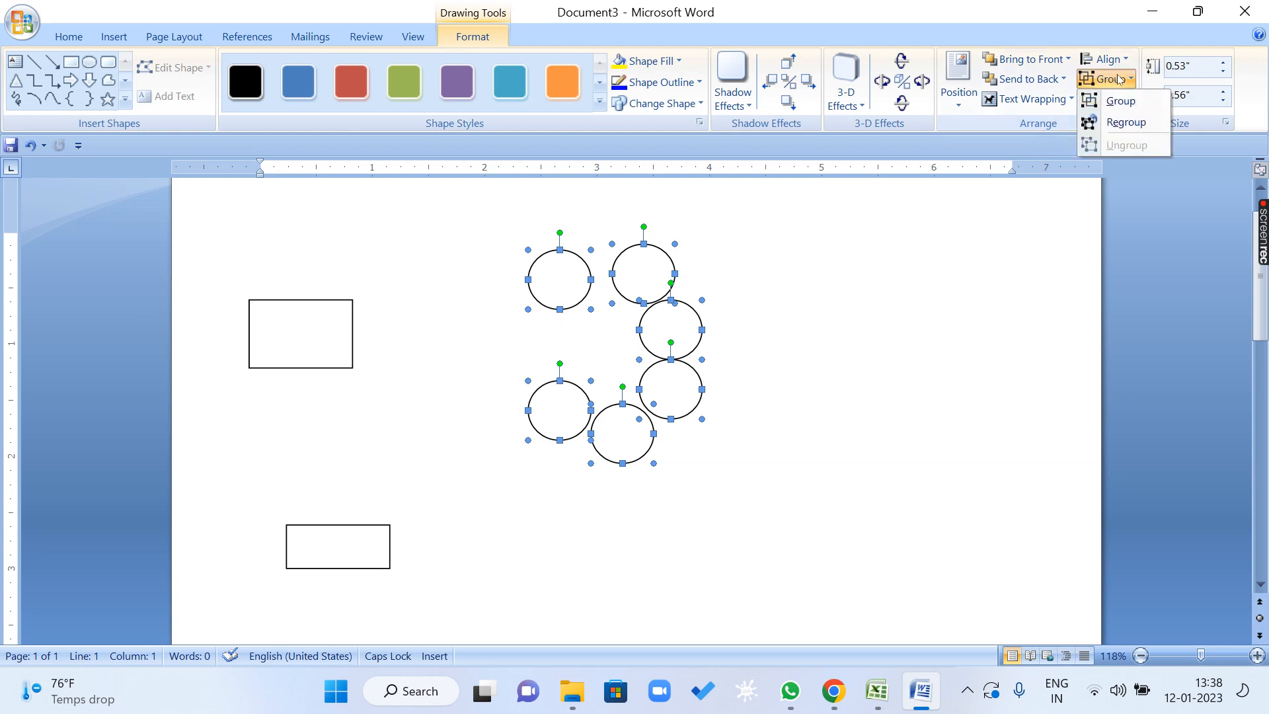
click(1144, 130)
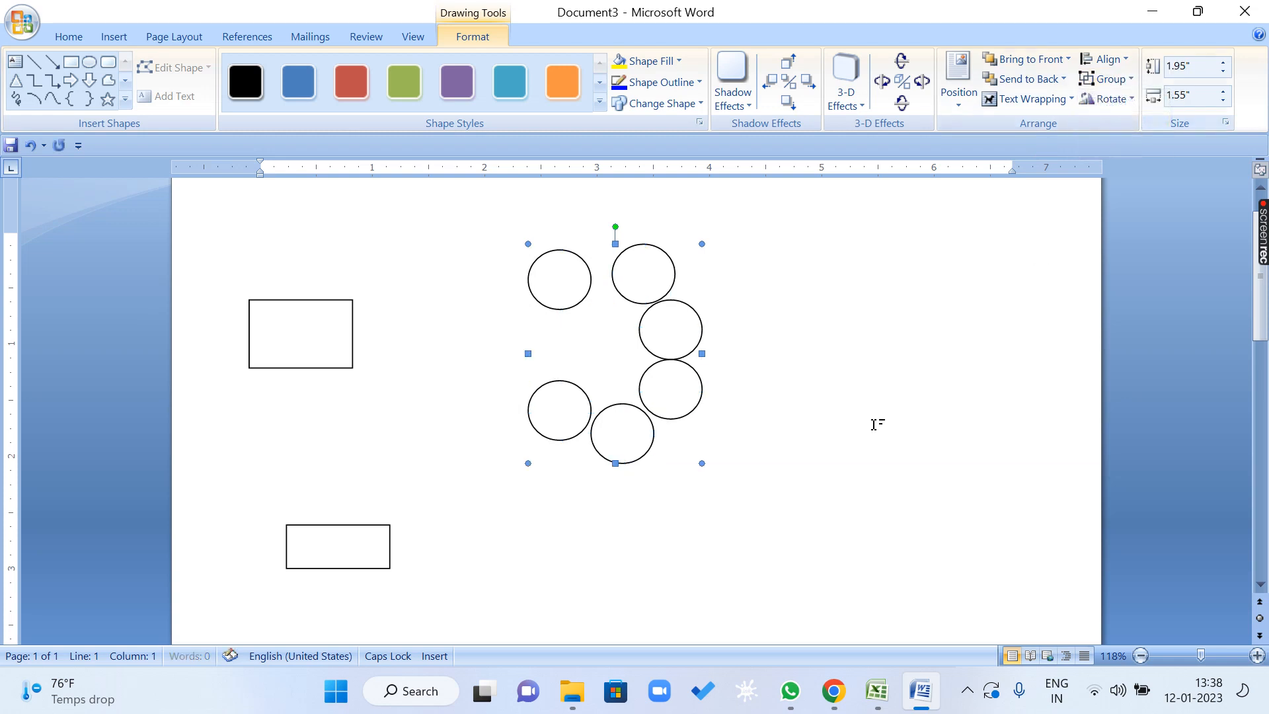
Ungroup the regrouped circles into separate shapes.
click(1115, 78)
click(1124, 133)
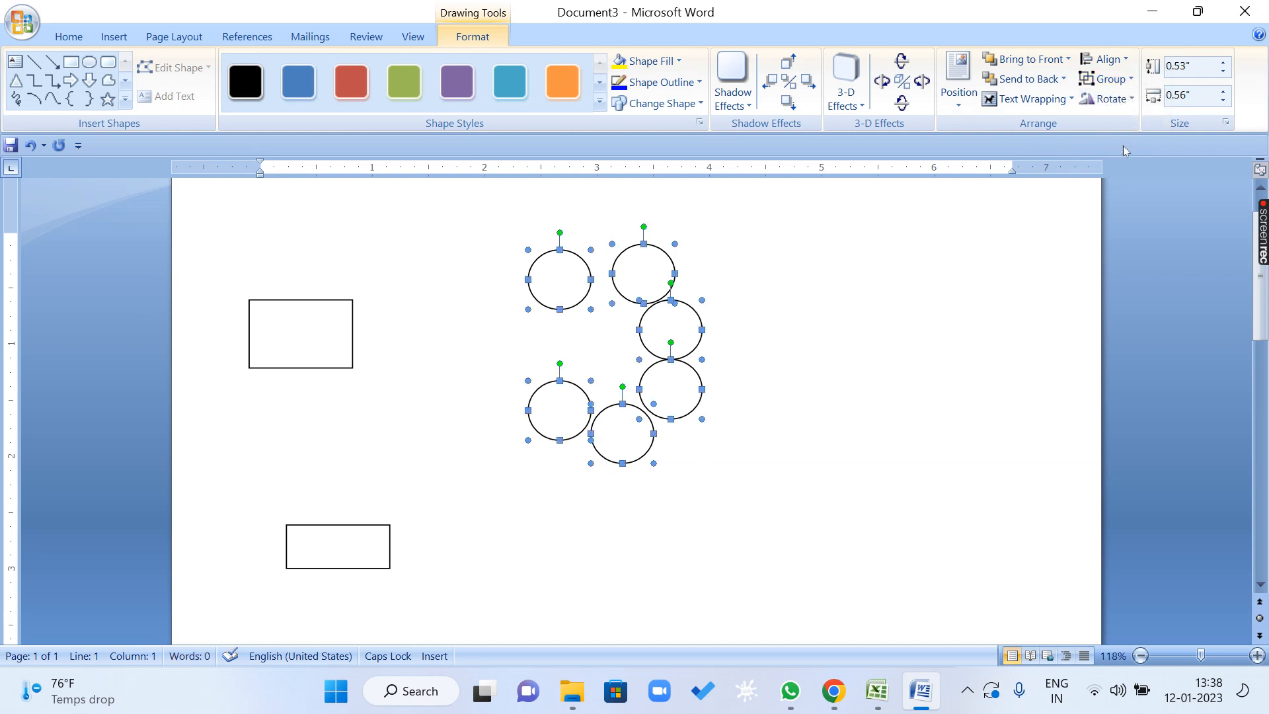
click(1122, 100)
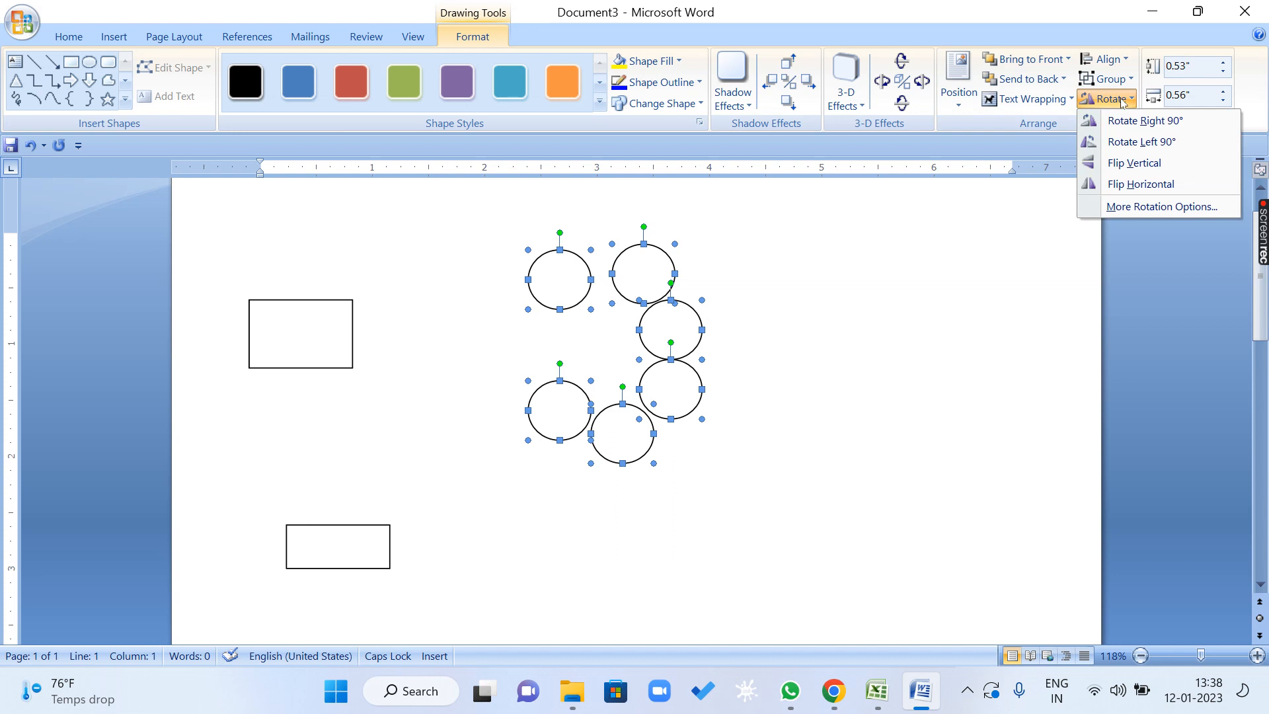
click(350, 241)
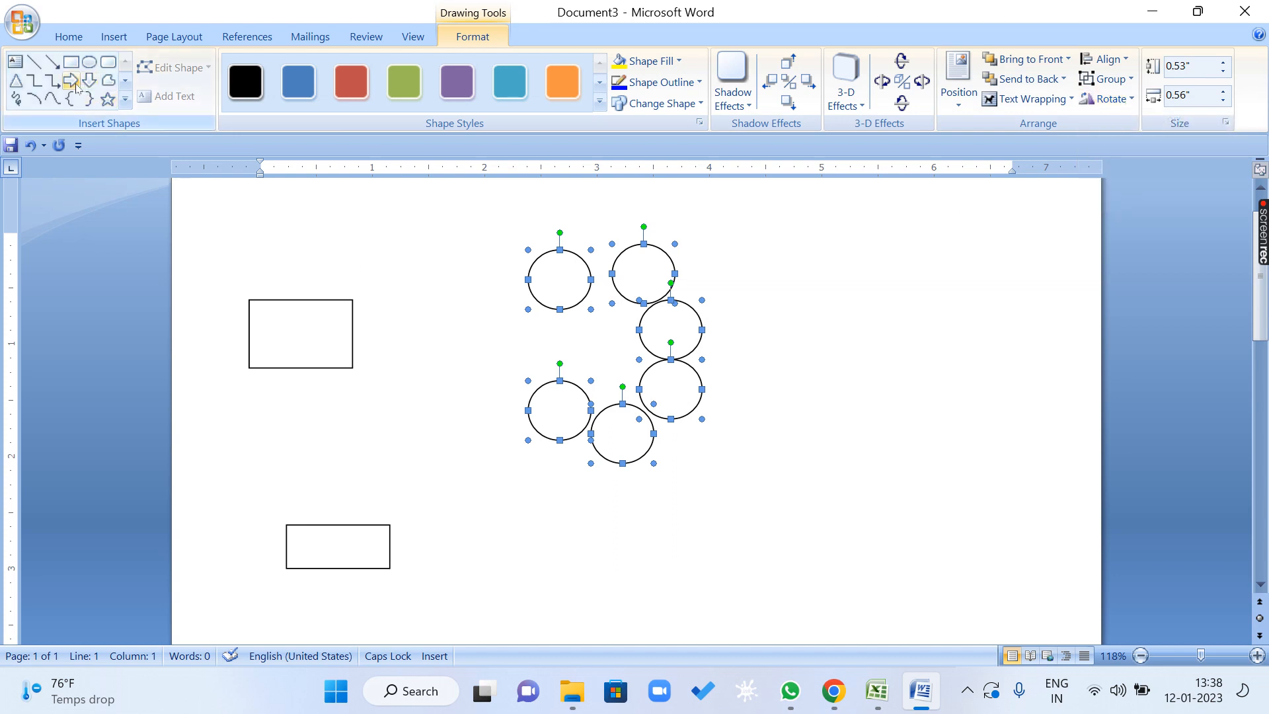
Draw an Up Arrow block shape about 2.11" tall and 0.82" wide beside the circles and move it closer to the right margin.
click(126, 99)
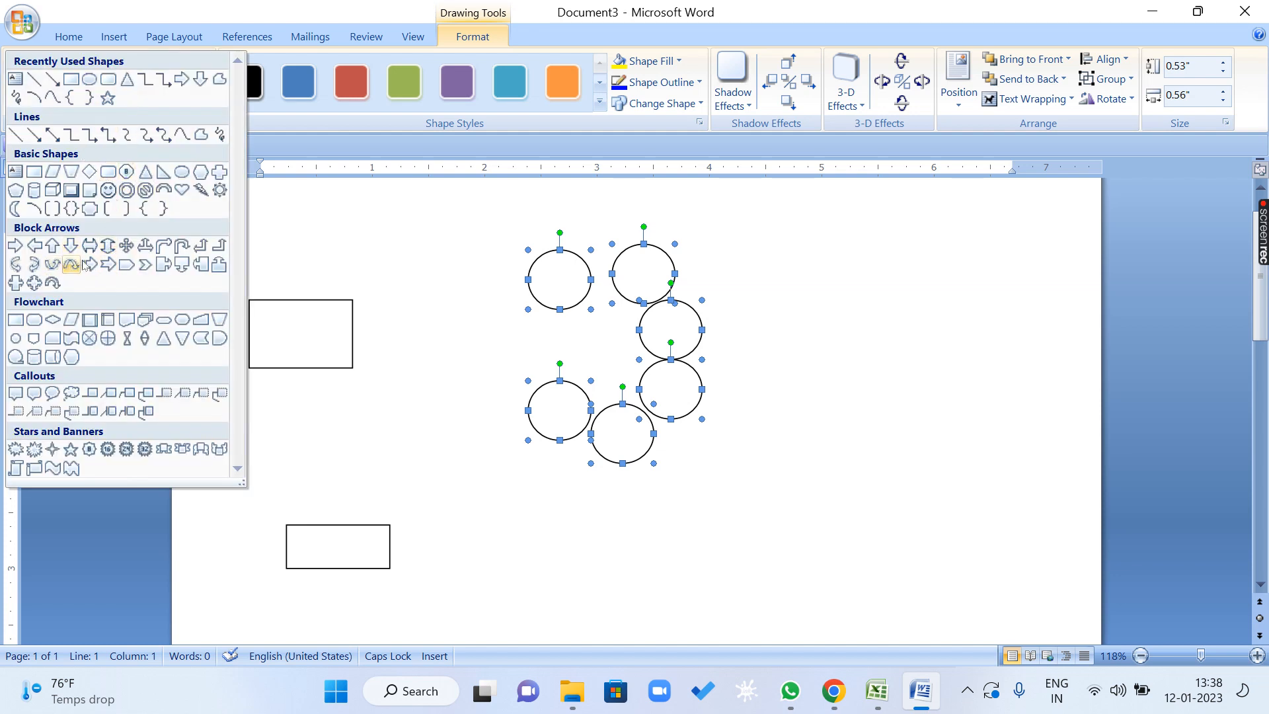
click(52, 247)
drag(778, 266, 870, 502)
drag(853, 439, 912, 435)
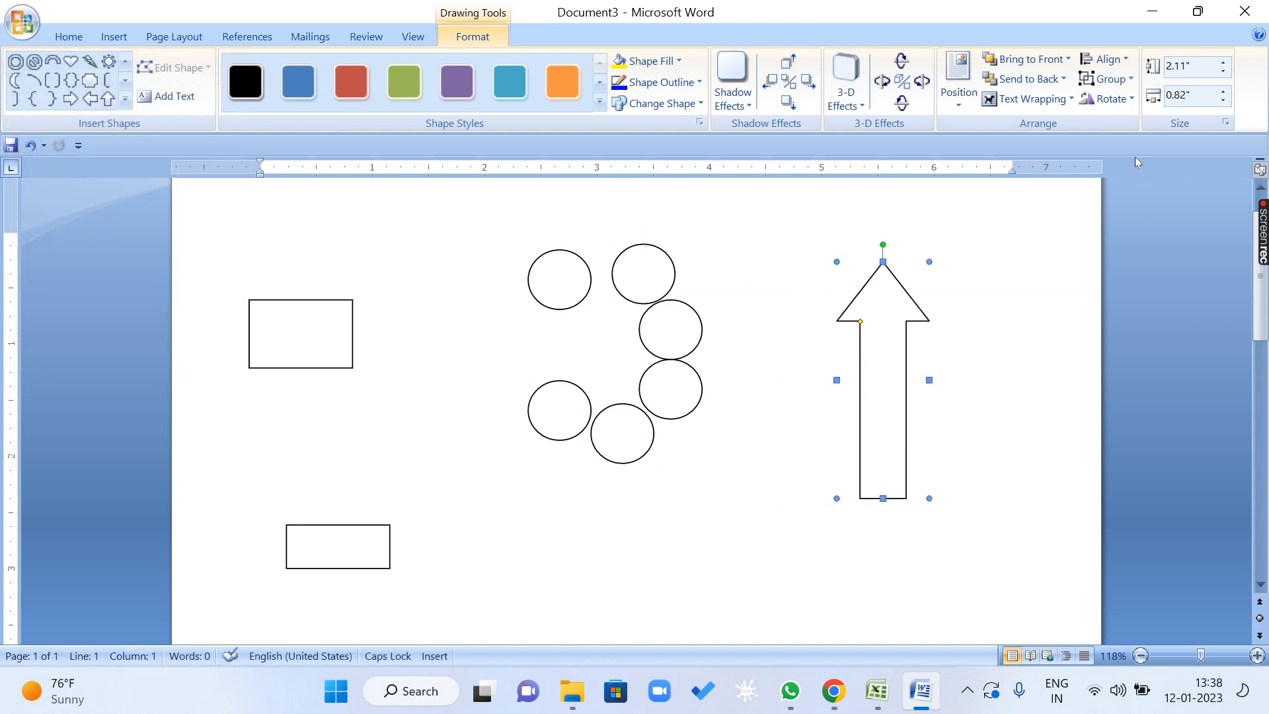
Draw a Left Arrow block shape about 0.67" tall and 2.22" wide below the circles.
click(1120, 100)
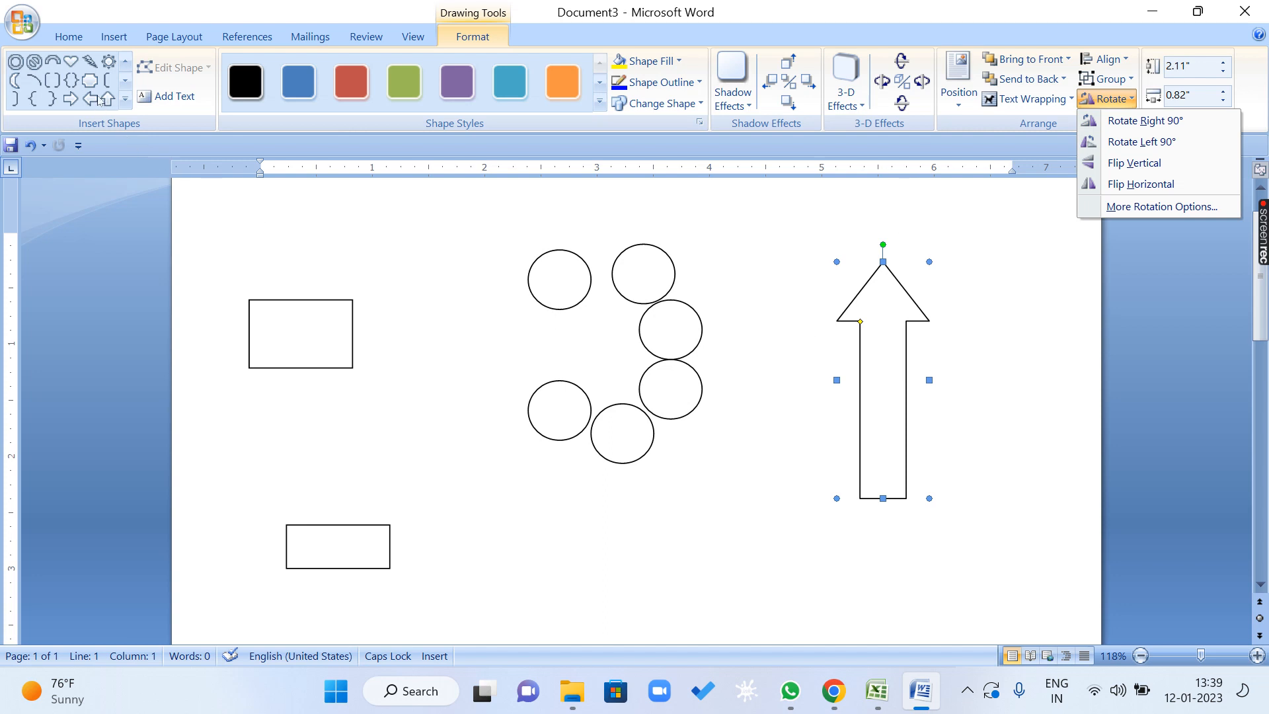
click(125, 99)
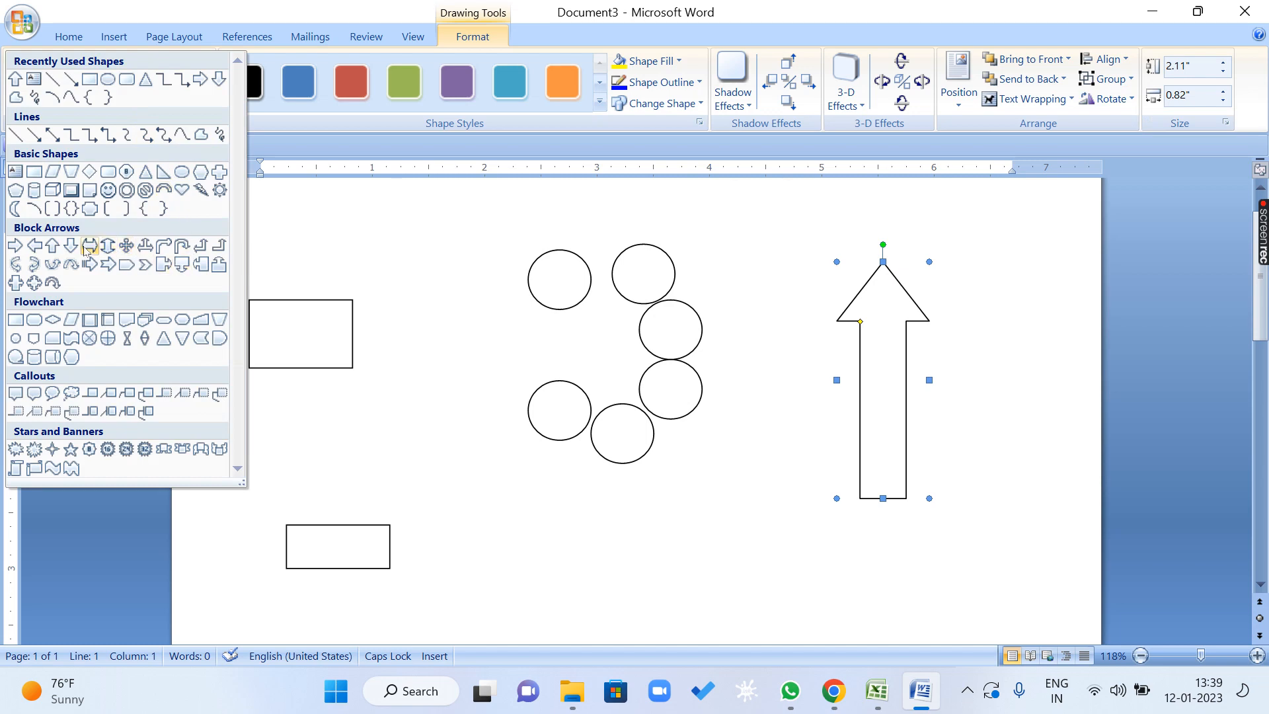
click(34, 245)
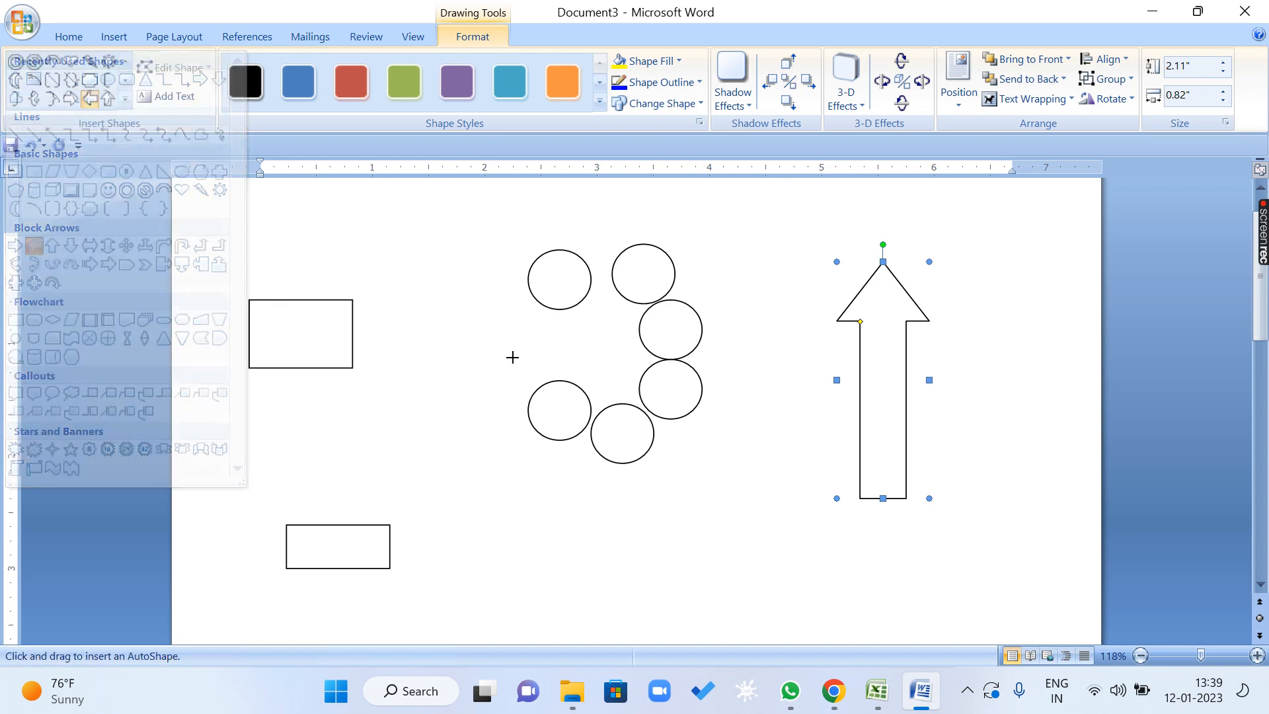
drag(518, 507, 767, 580)
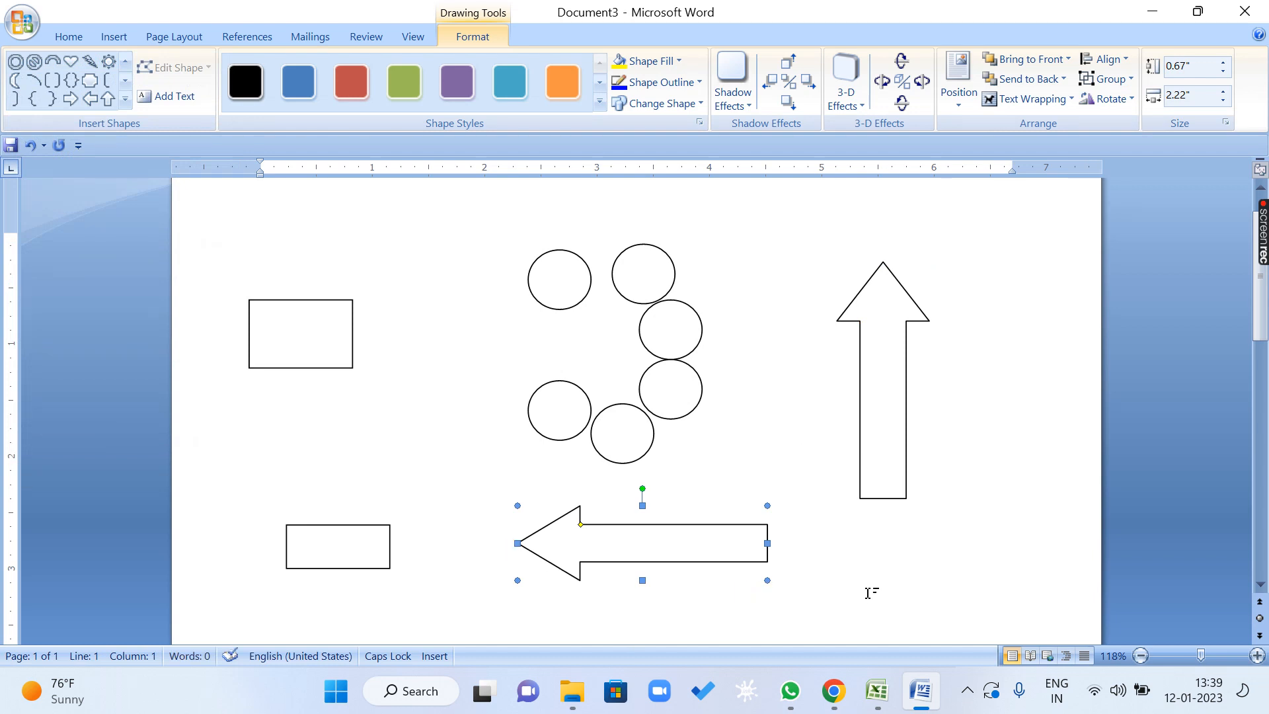
Flip the left arrow horizontally and flip it back so it points left again.
click(1116, 99)
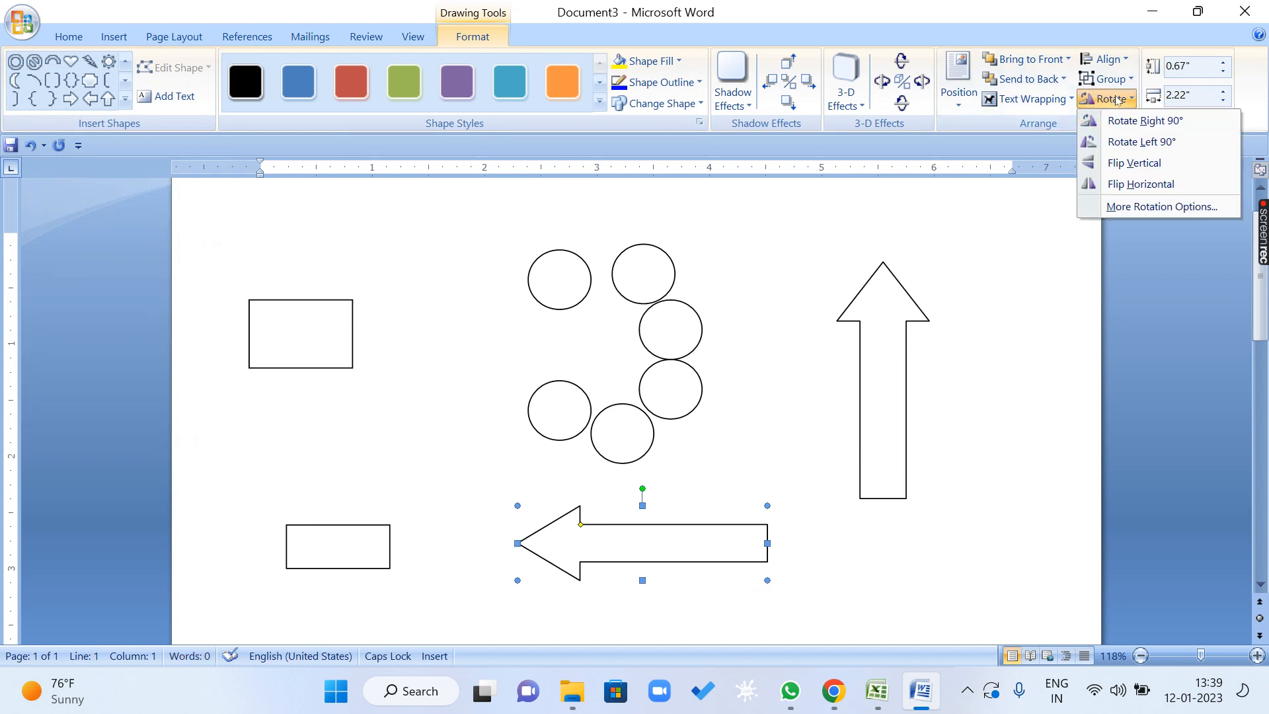
click(1145, 185)
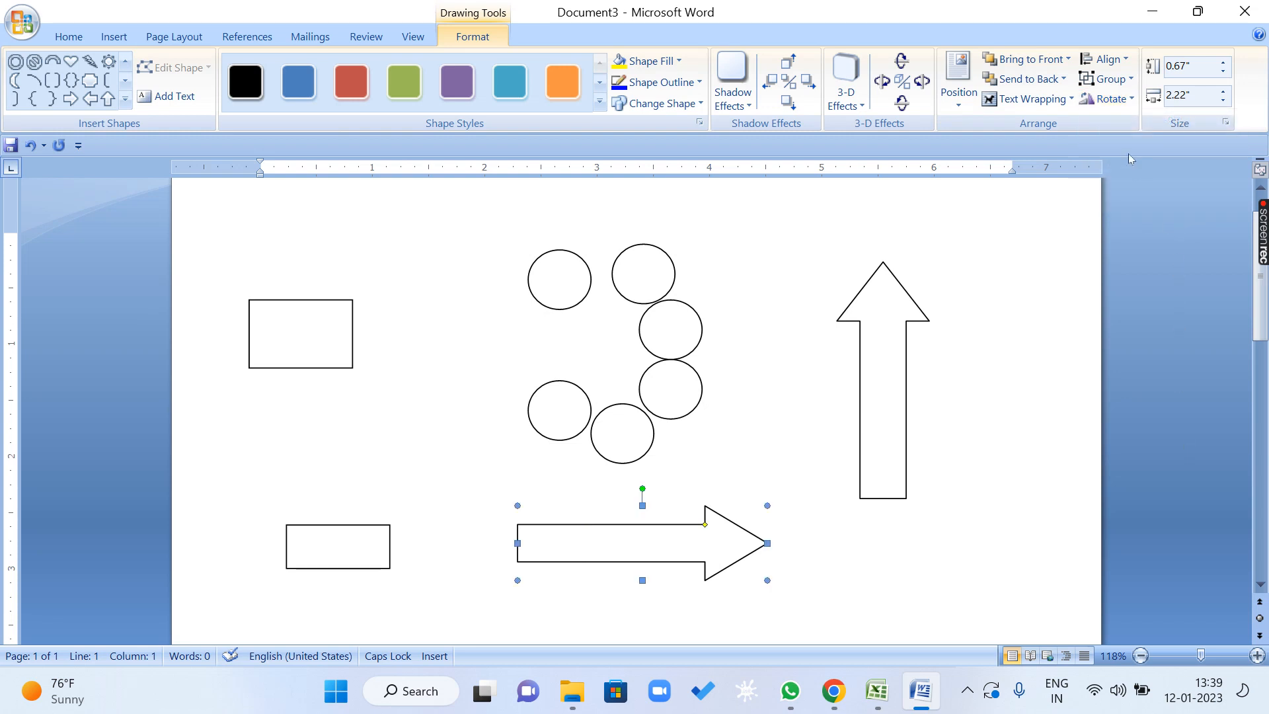
click(1115, 99)
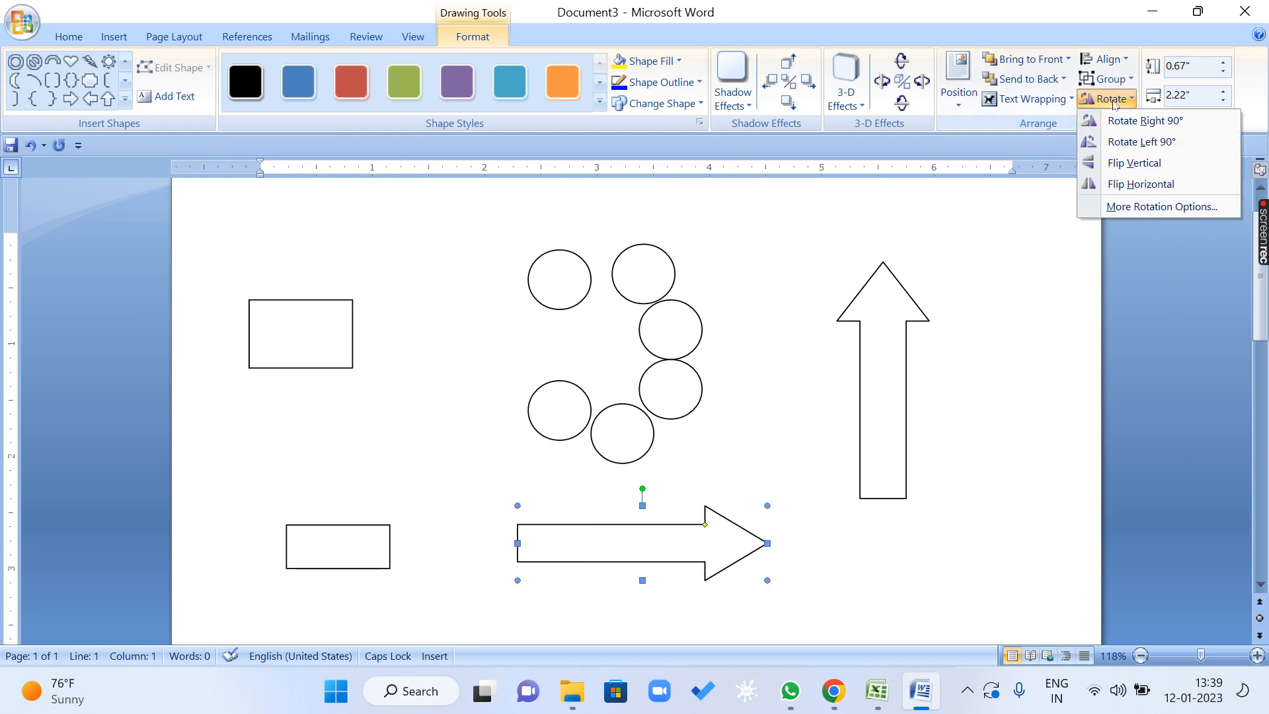
click(1121, 188)
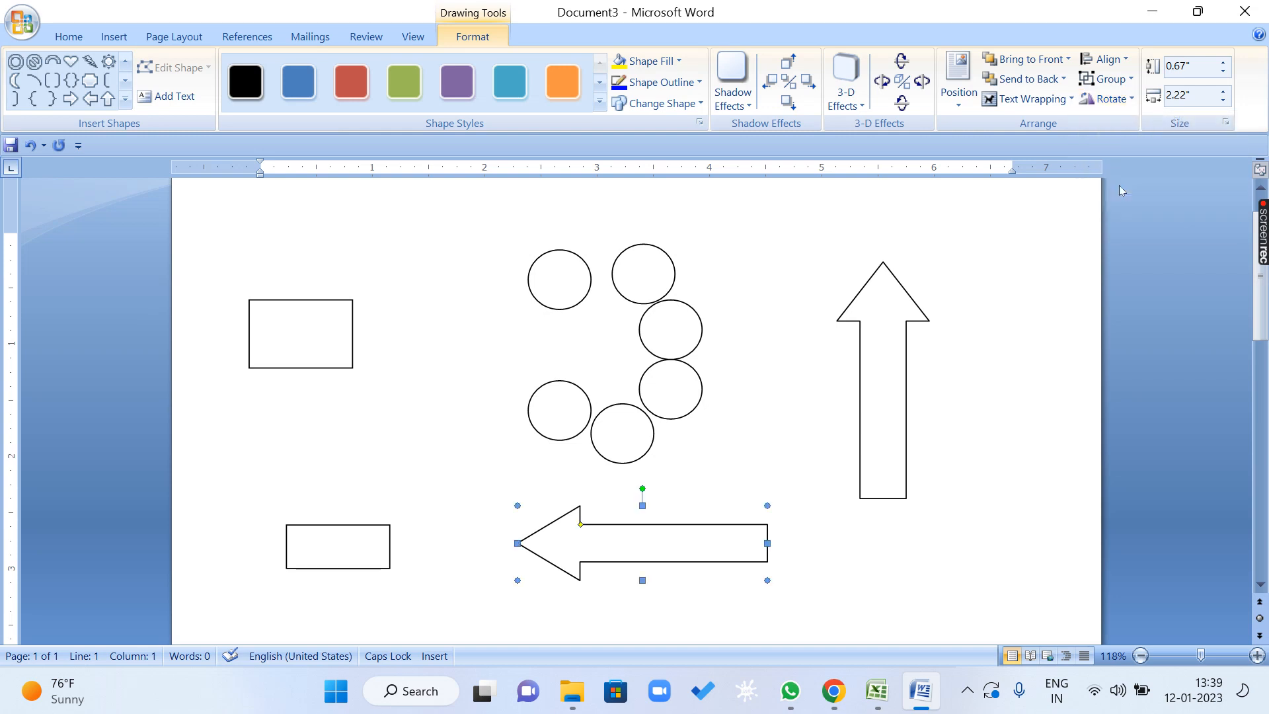
Rotate the left arrow to 45° through the detailed rotation options.
click(1130, 100)
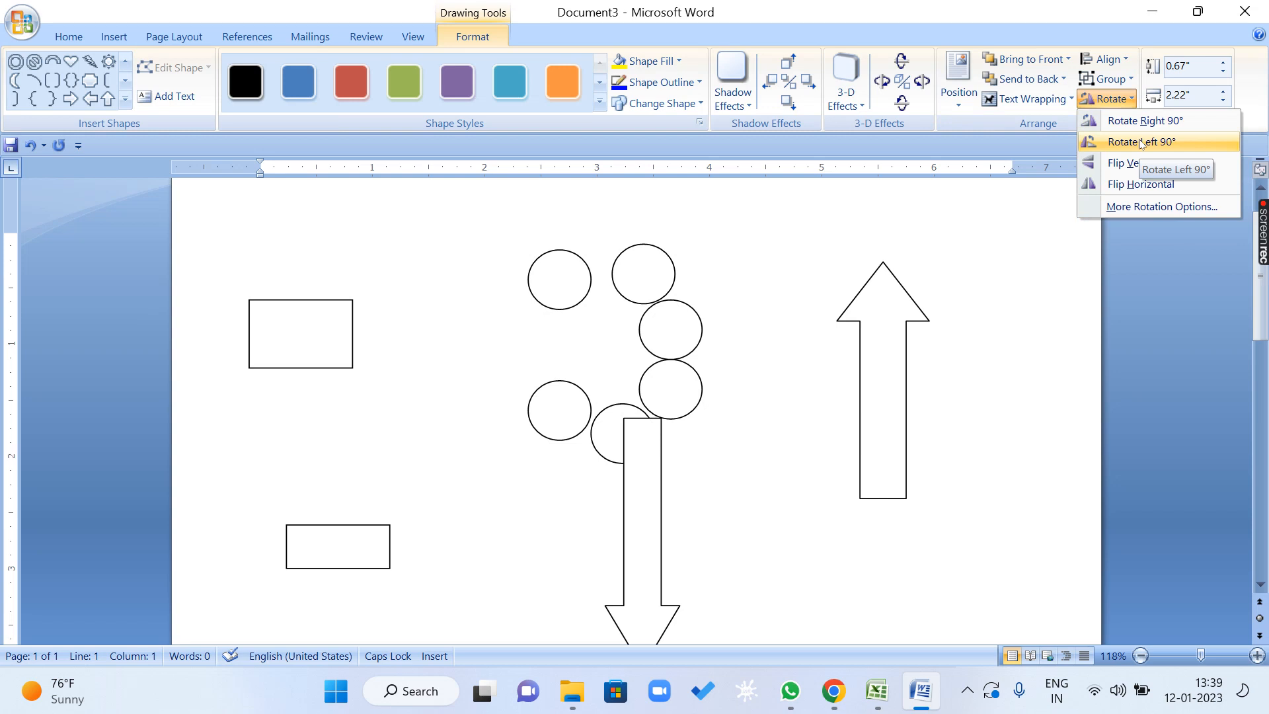
click(1166, 208)
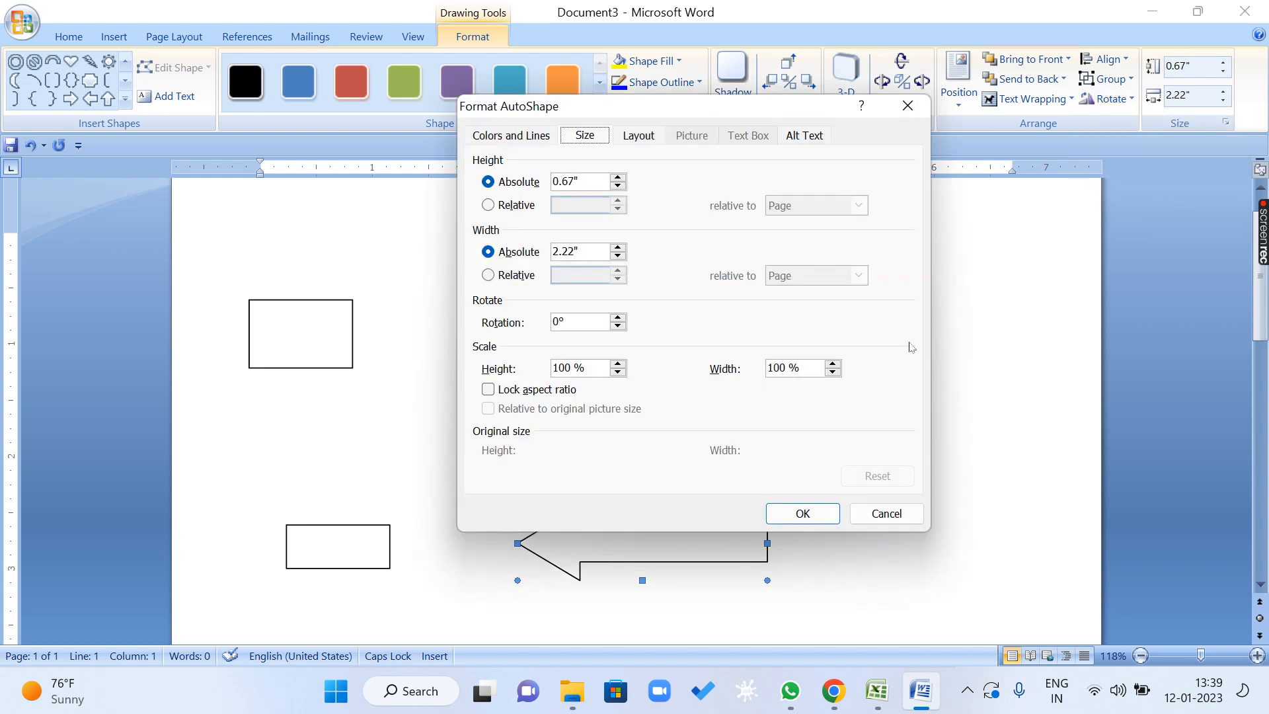
click(618, 318)
click(618, 317)
click(618, 317)
click(803, 514)
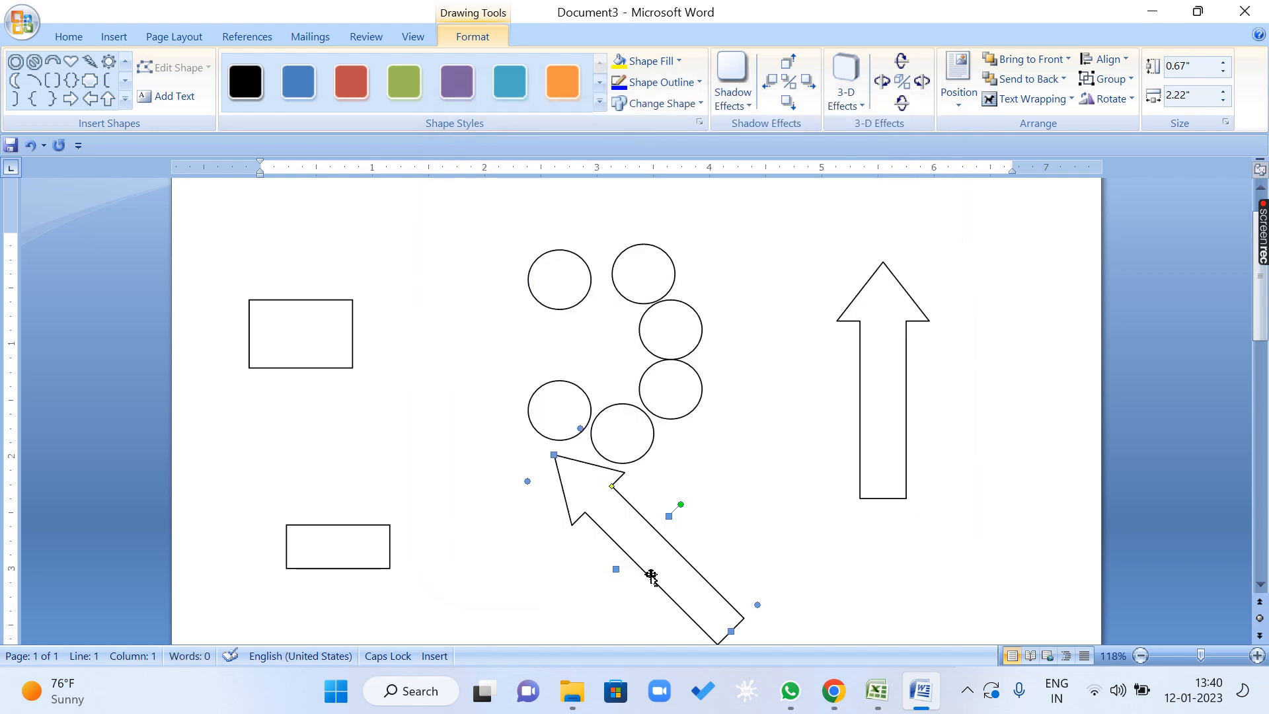
Enlarge the rotated arrow to an absolute height of 2.27" and width of 3.82".
click(1107, 98)
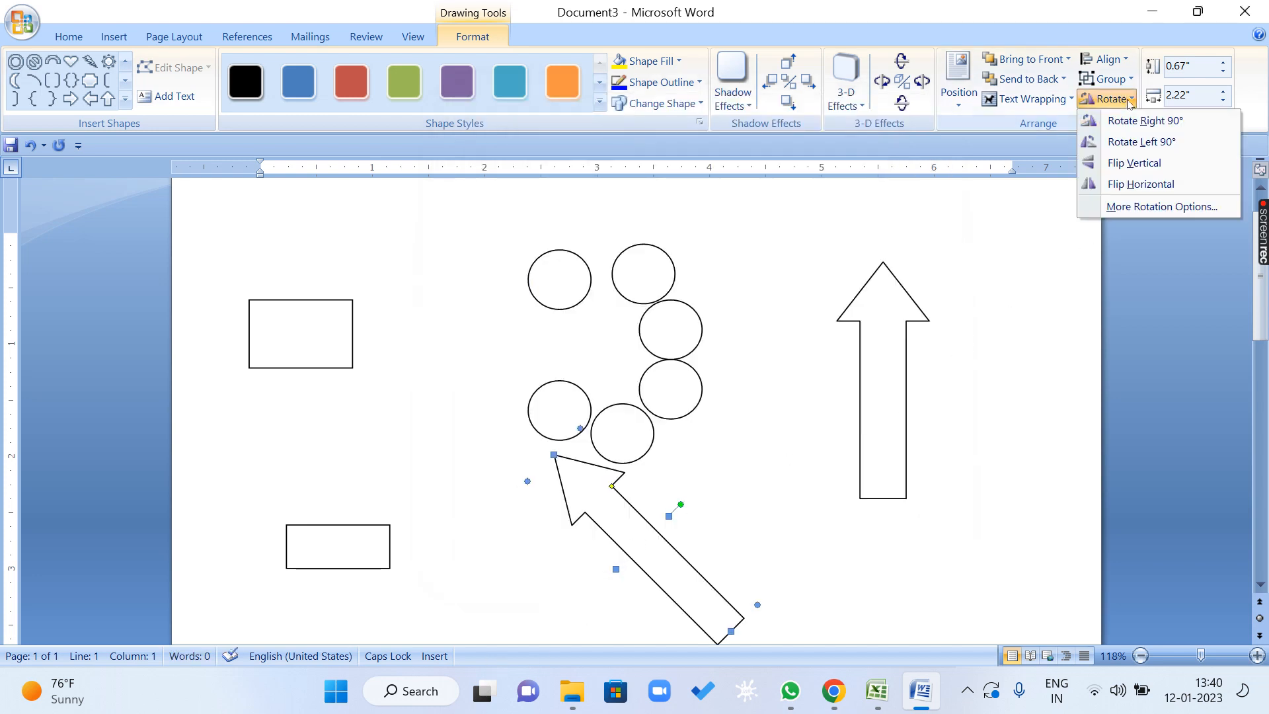
click(1147, 208)
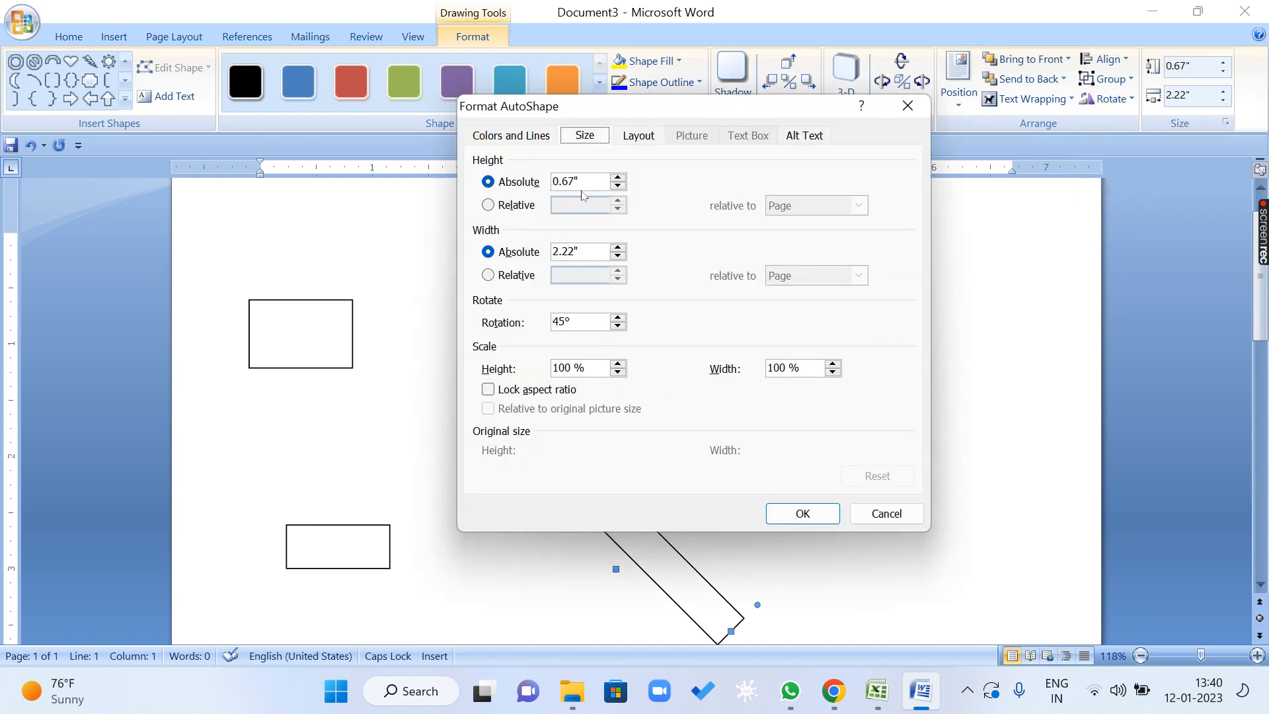
click(620, 178)
click(621, 178)
click(619, 247)
click(802, 514)
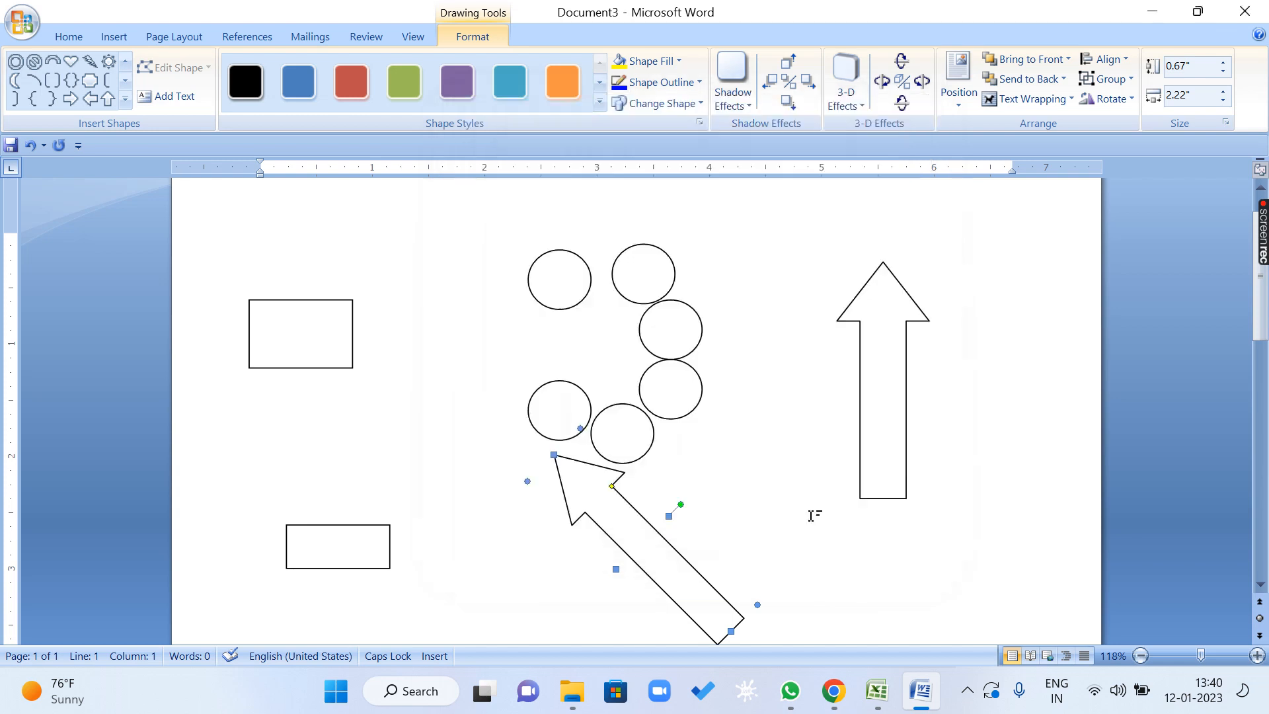
Move the enlarged arrow up and to the left over the circles and deselect it.
drag(608, 591, 621, 407)
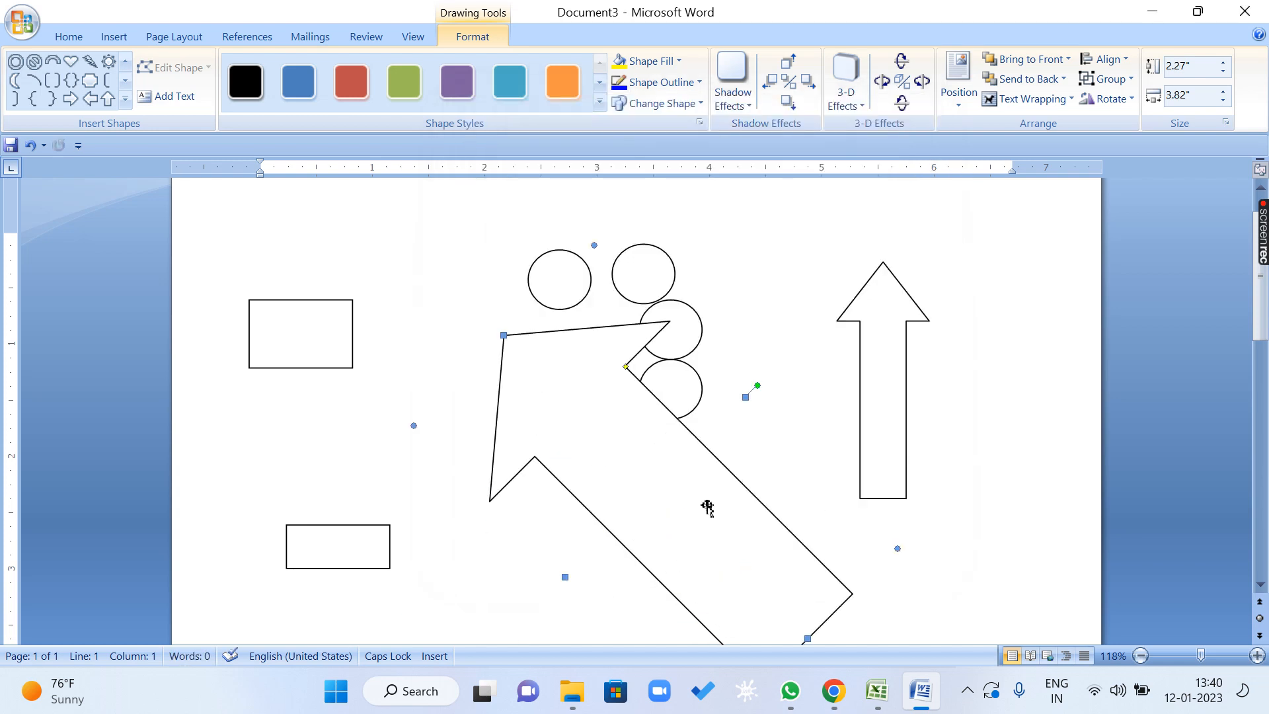
drag(711, 463, 630, 384)
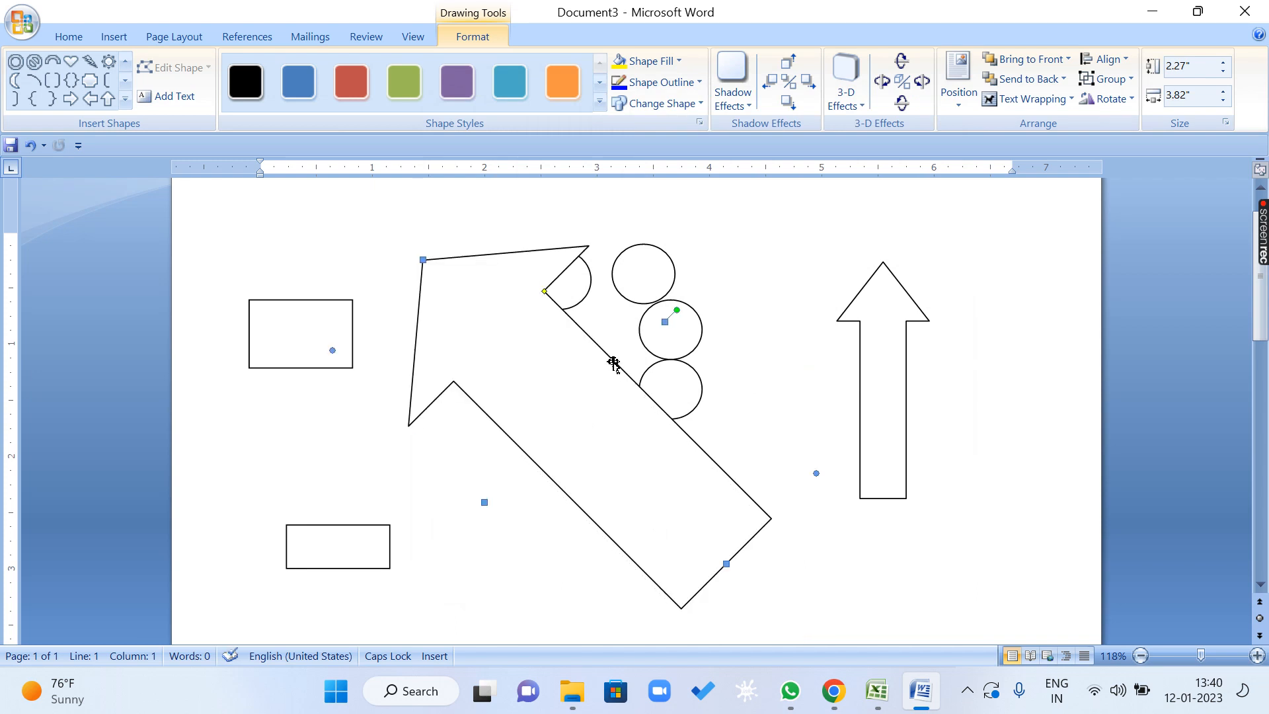
click(488, 257)
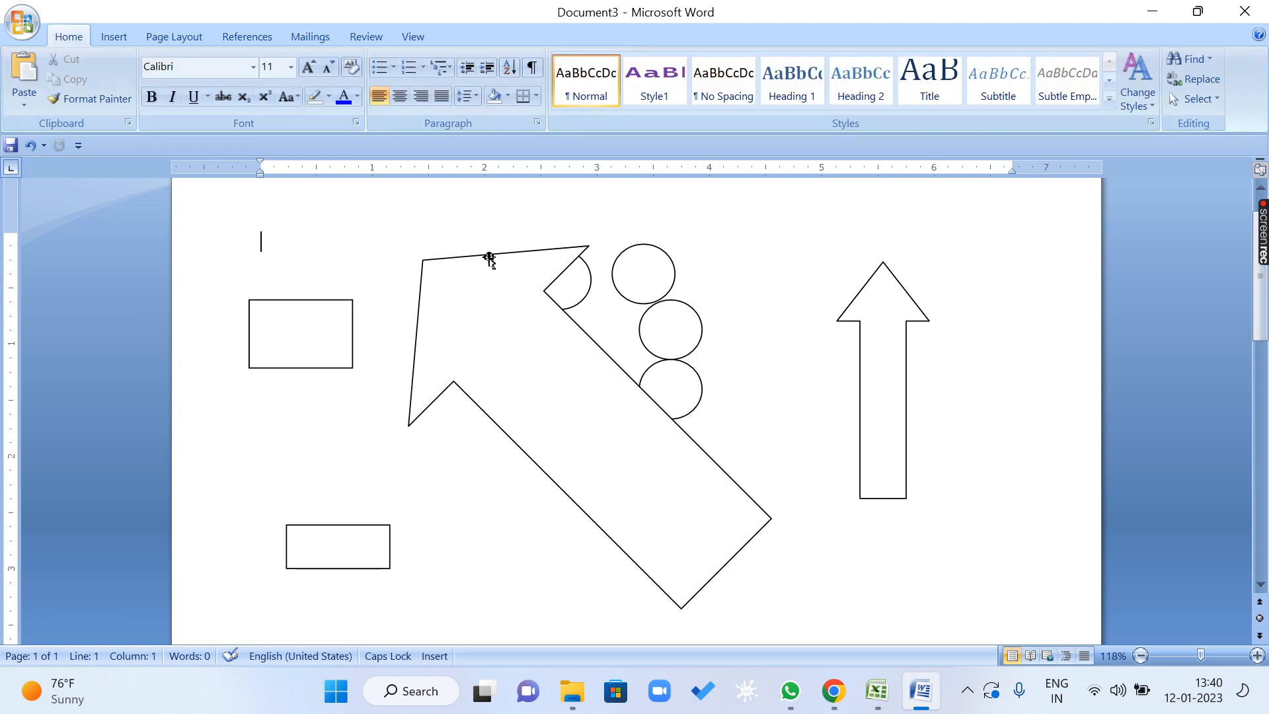
Close Document3 without saving, create a new blank document, and zoom it to page width.
key(ctrl+w)
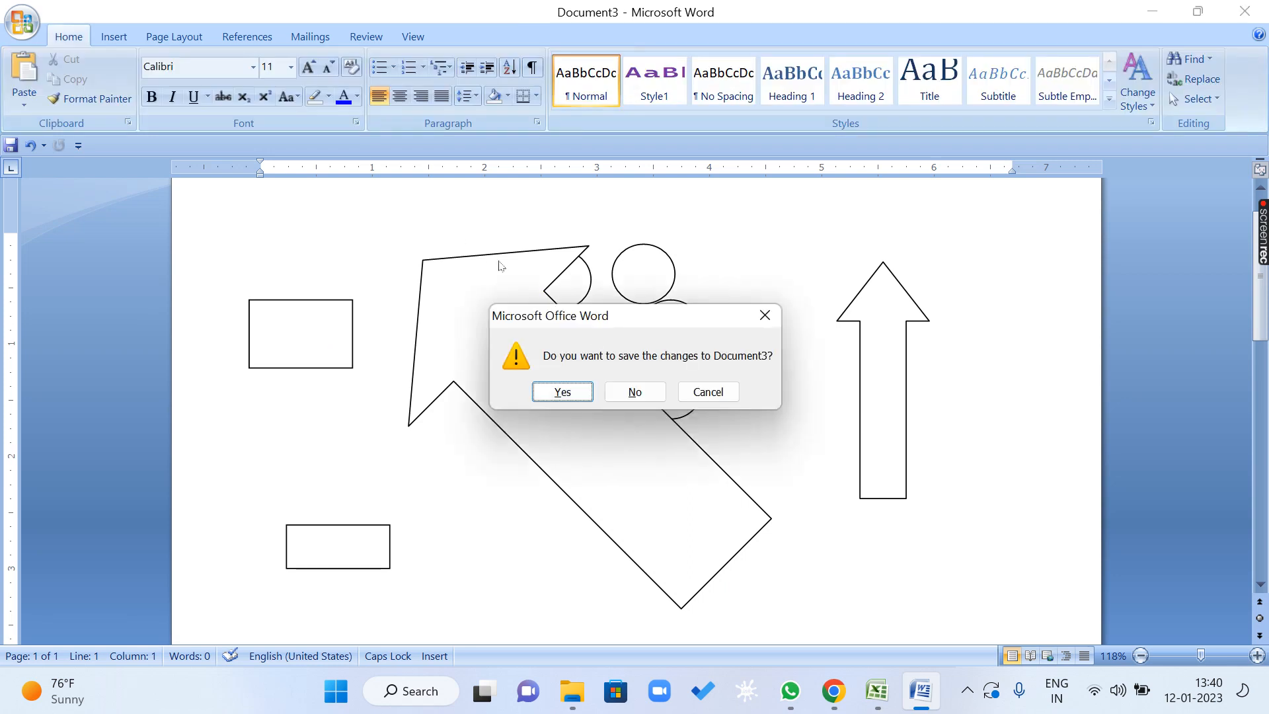
click(643, 390)
key(ctrl+n)
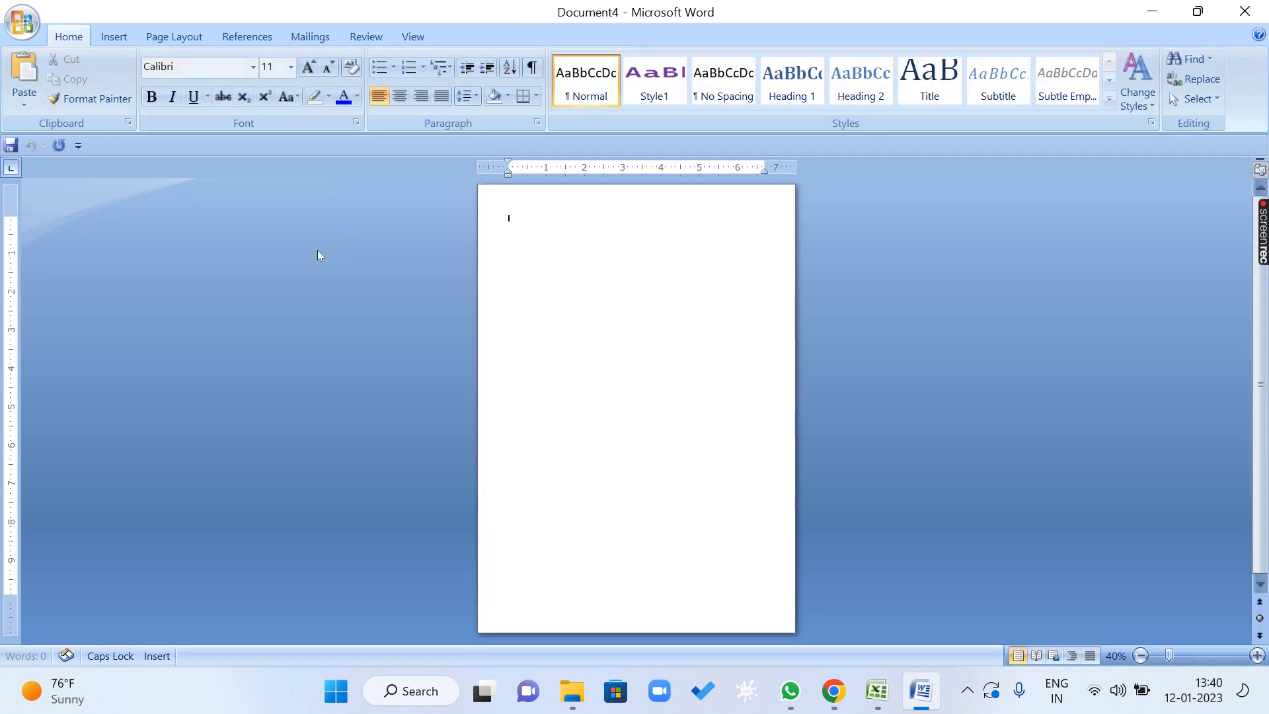
click(426, 36)
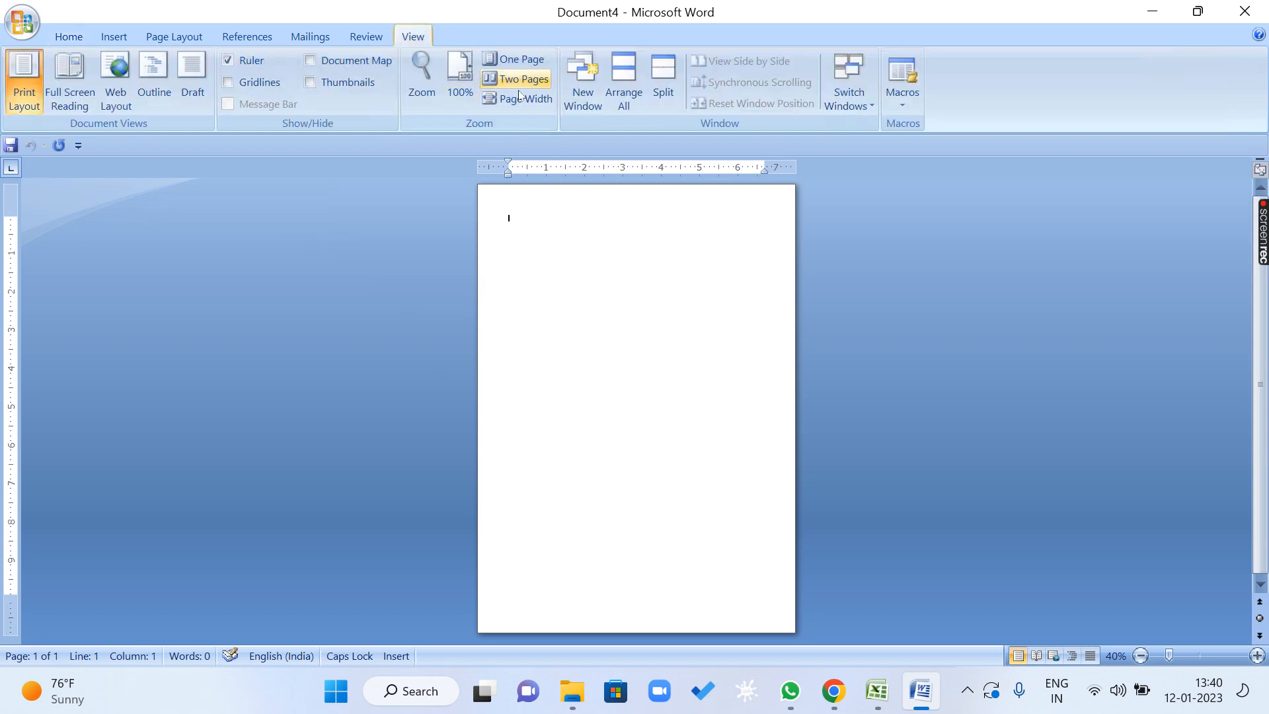
click(519, 99)
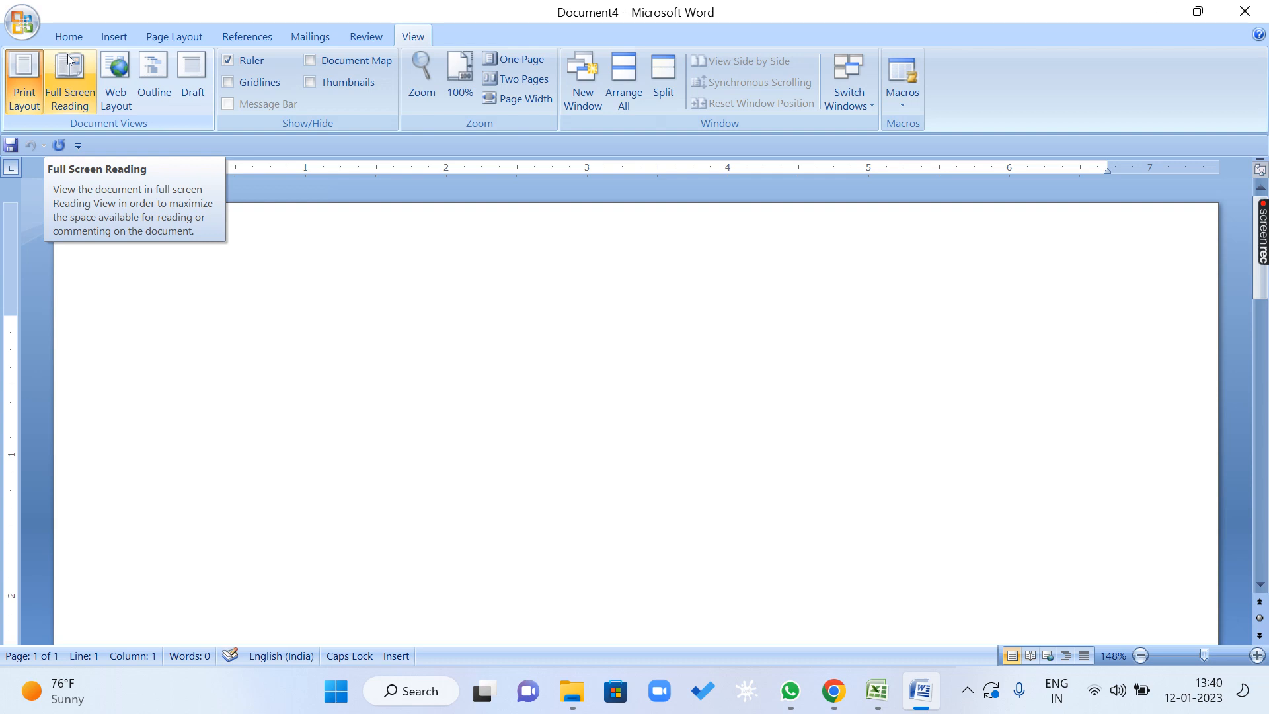
Draw an Up Arrow block shape about 1.85" tall and 0.74" wide near the top centre of the page.
click(114, 37)
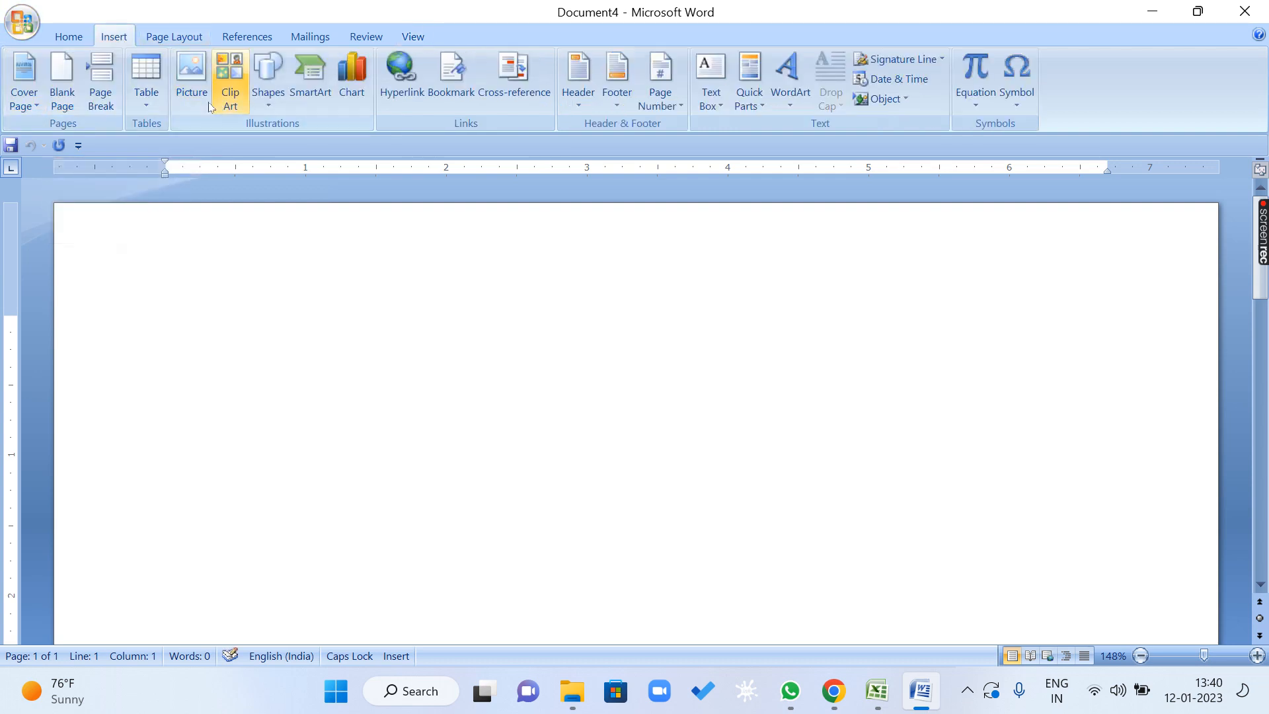
click(268, 78)
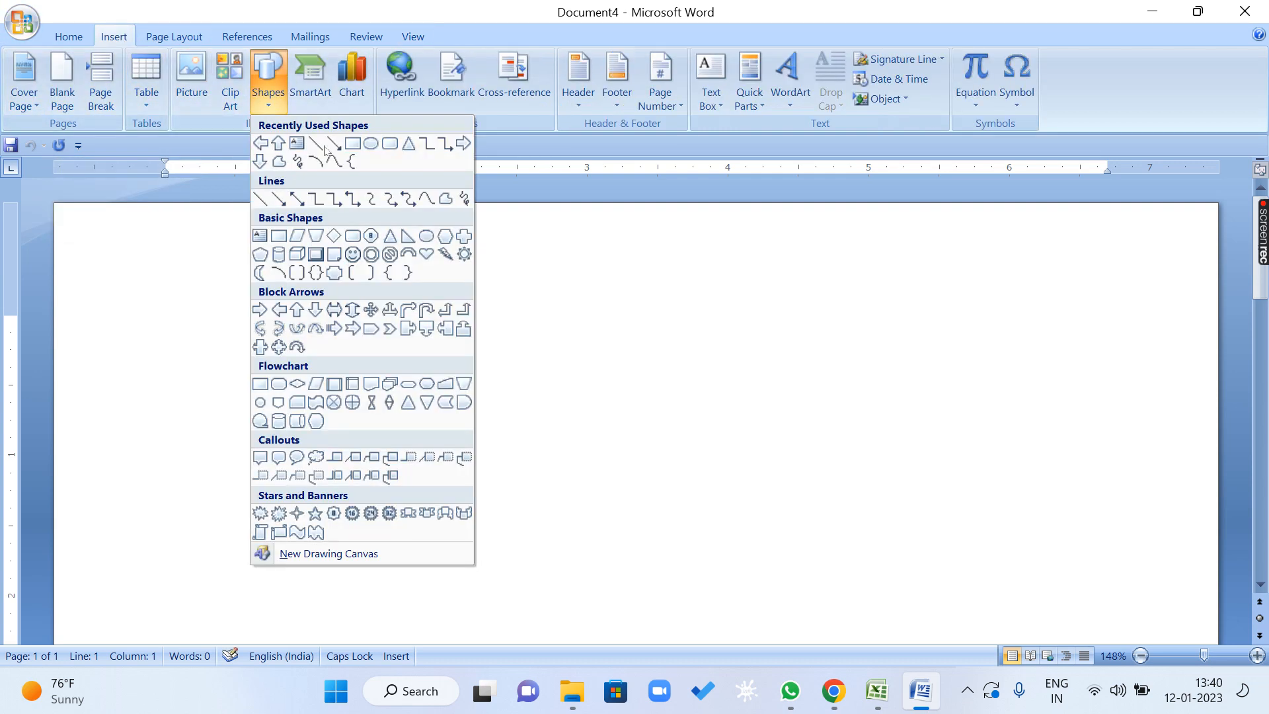
click(296, 312)
mouse_move(550, 235)
mouse_down()
mouse_move(606, 430)
mouse_move(607, 509)
mouse_move(611, 417)
mouse_move(660, 434)
mouse_move(656, 497)
mouse_up()
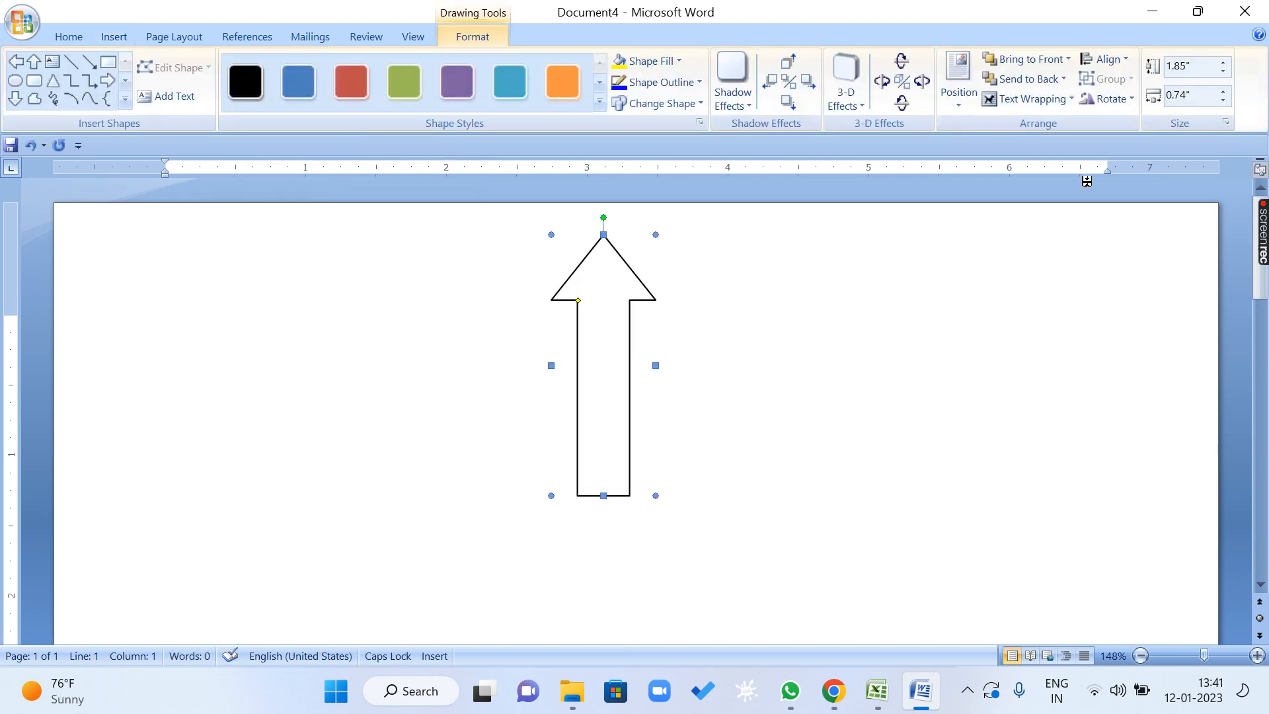
Set the up arrow's absolute height to 7.45" in its size settings.
click(1133, 99)
click(1149, 212)
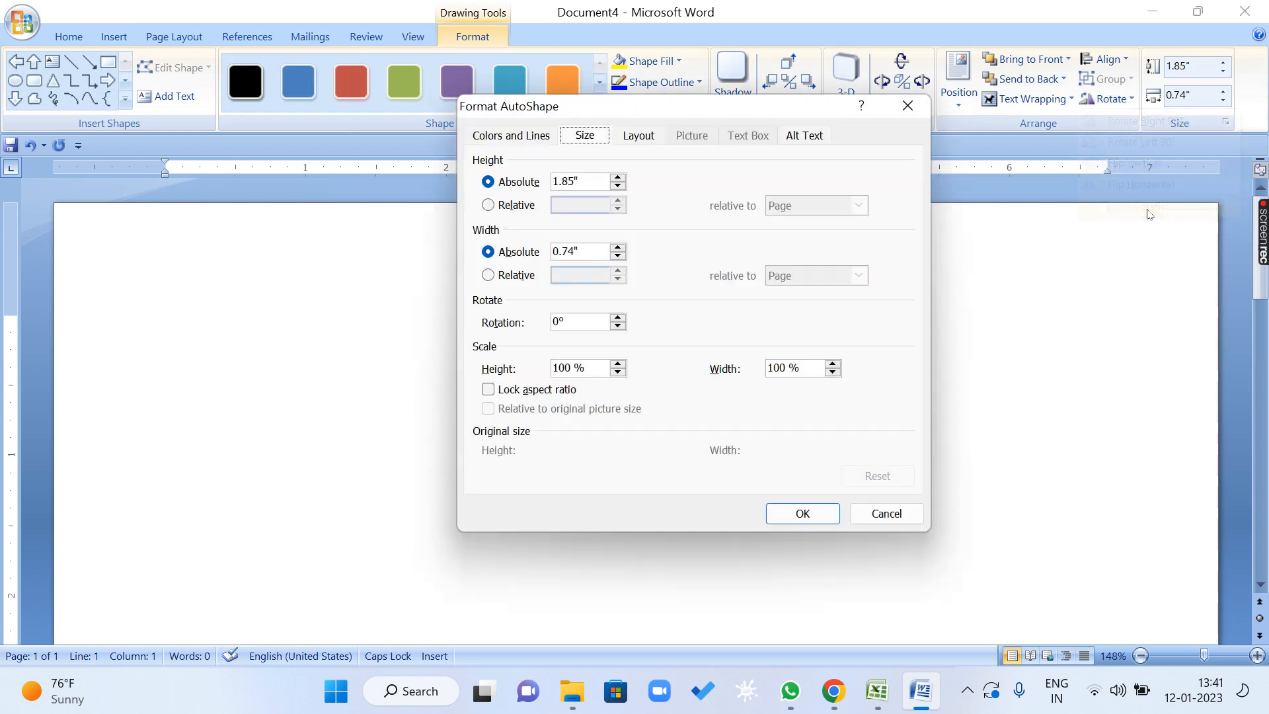
drag(637, 107, 892, 77)
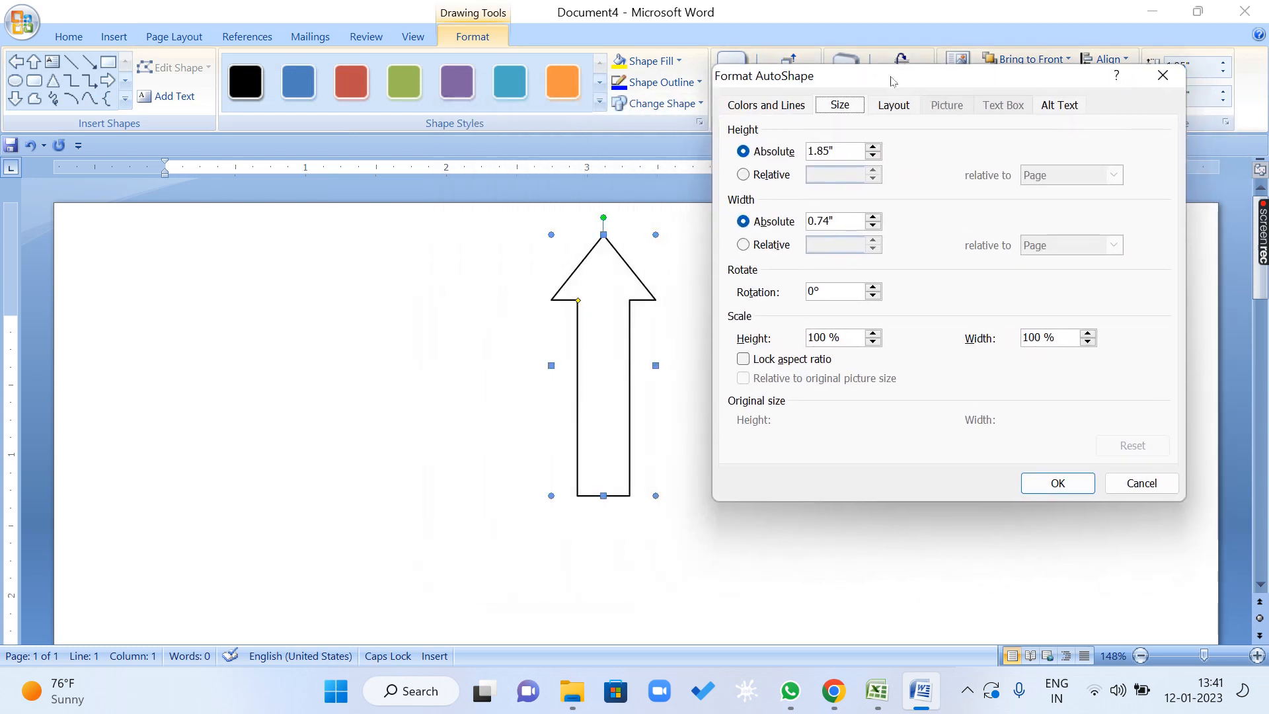
click(873, 148)
drag(875, 151, 875, 150)
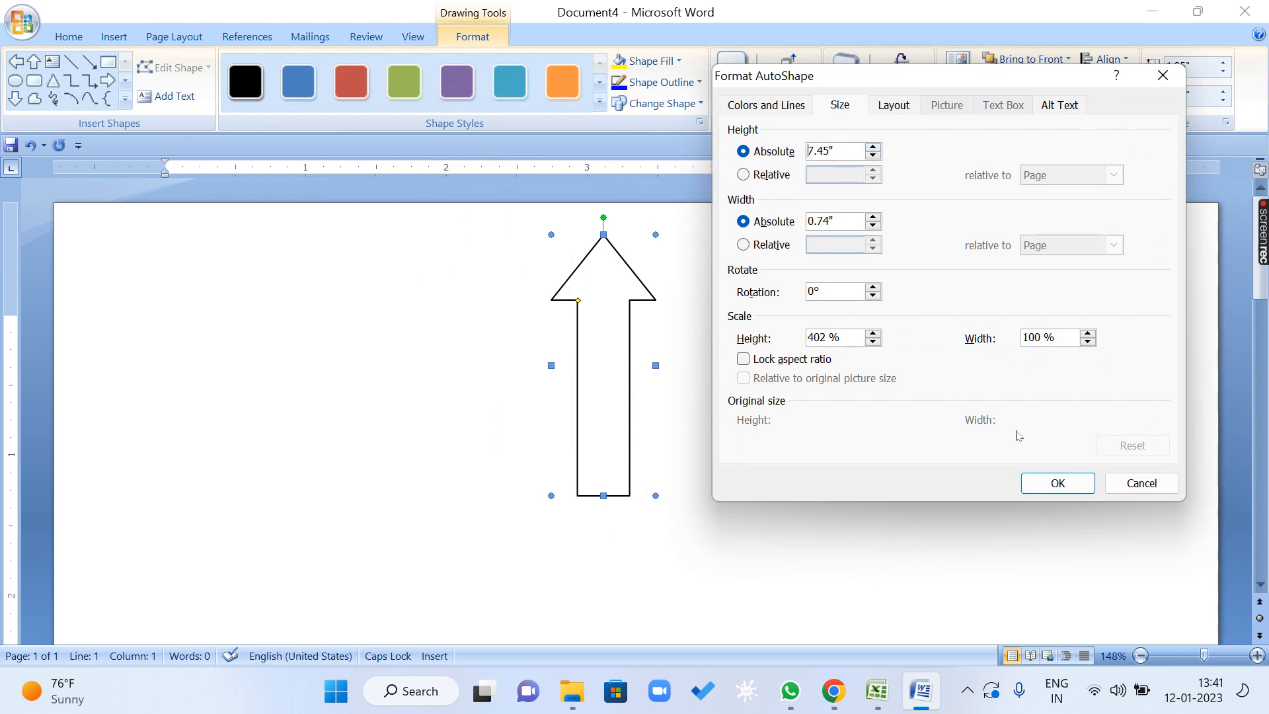
click(1056, 482)
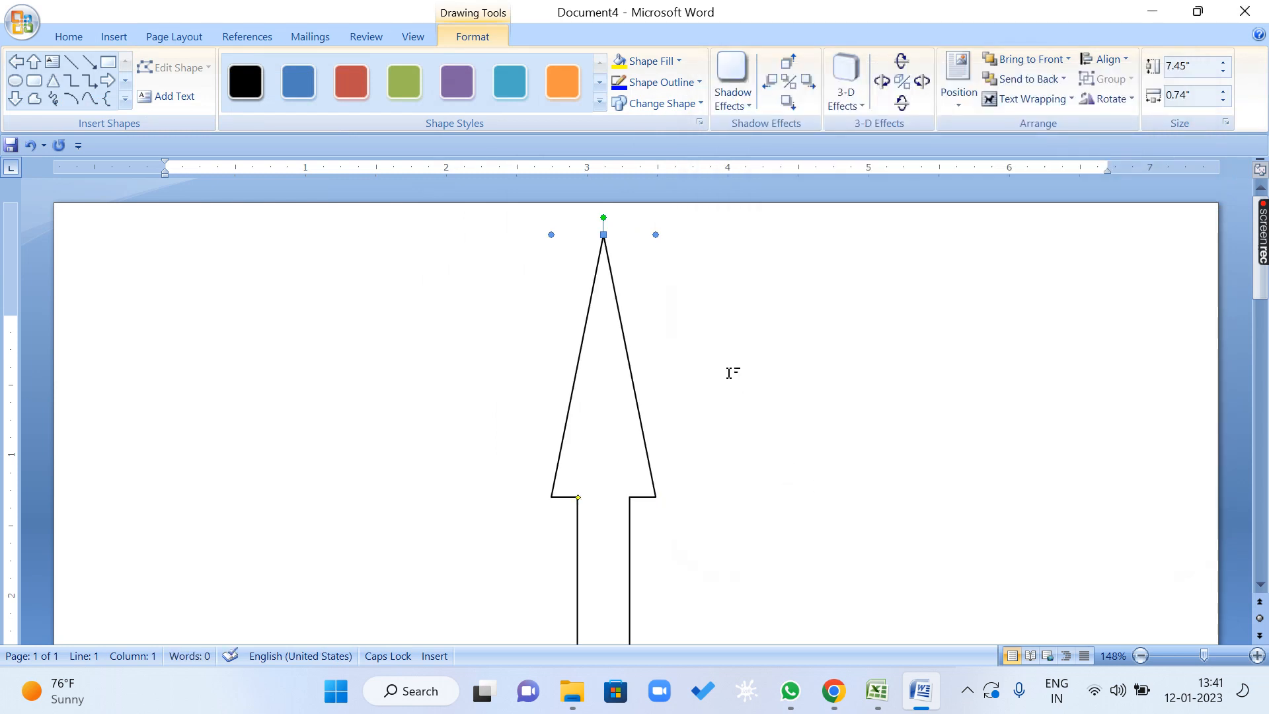
Delete the lengthened up arrow from the page.
scroll(731, 369, down, 8)
scroll(729, 372, down, 1)
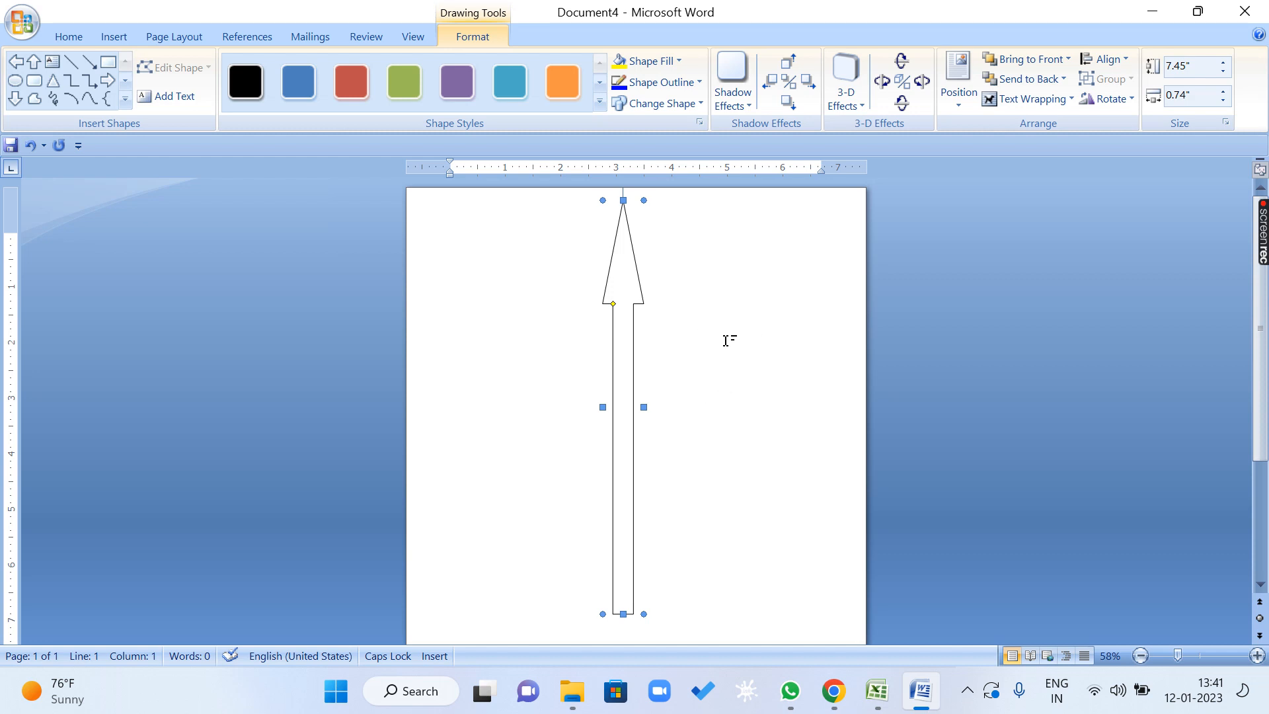
key(Delete)
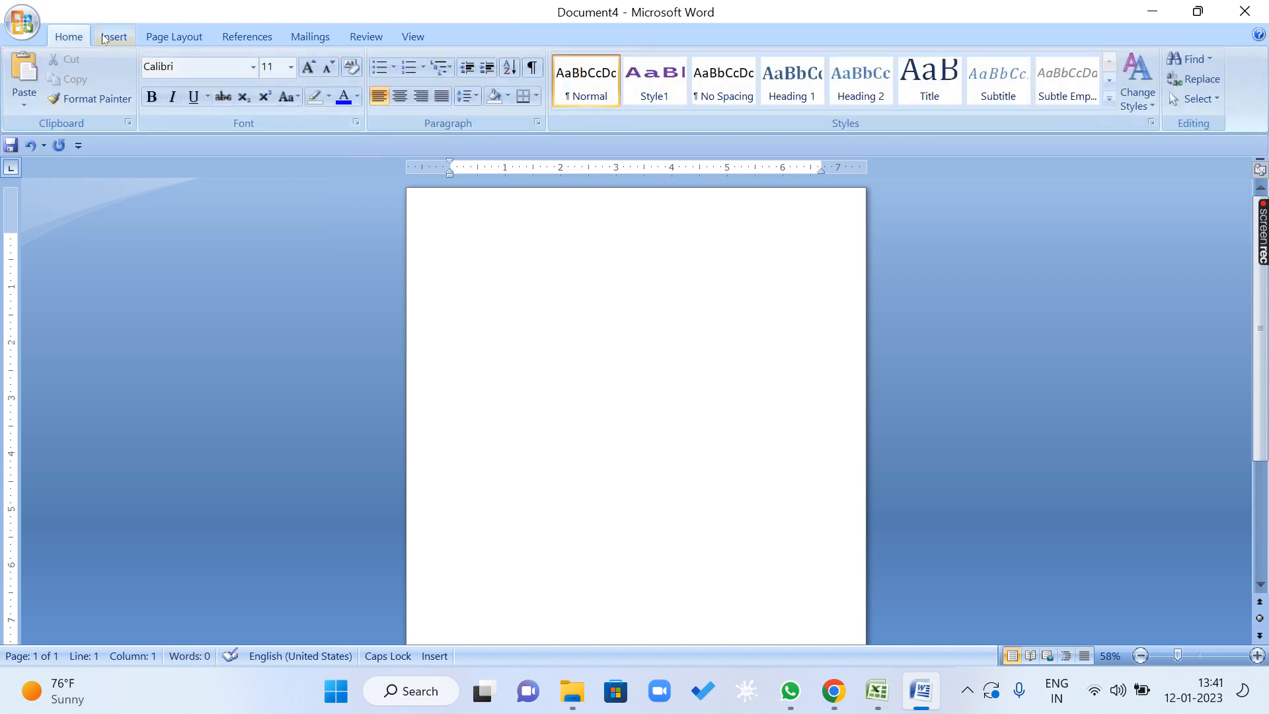
Insert the picture AISH001.jpg from the AISH folder inside WALLPAPERS.
click(113, 36)
click(192, 74)
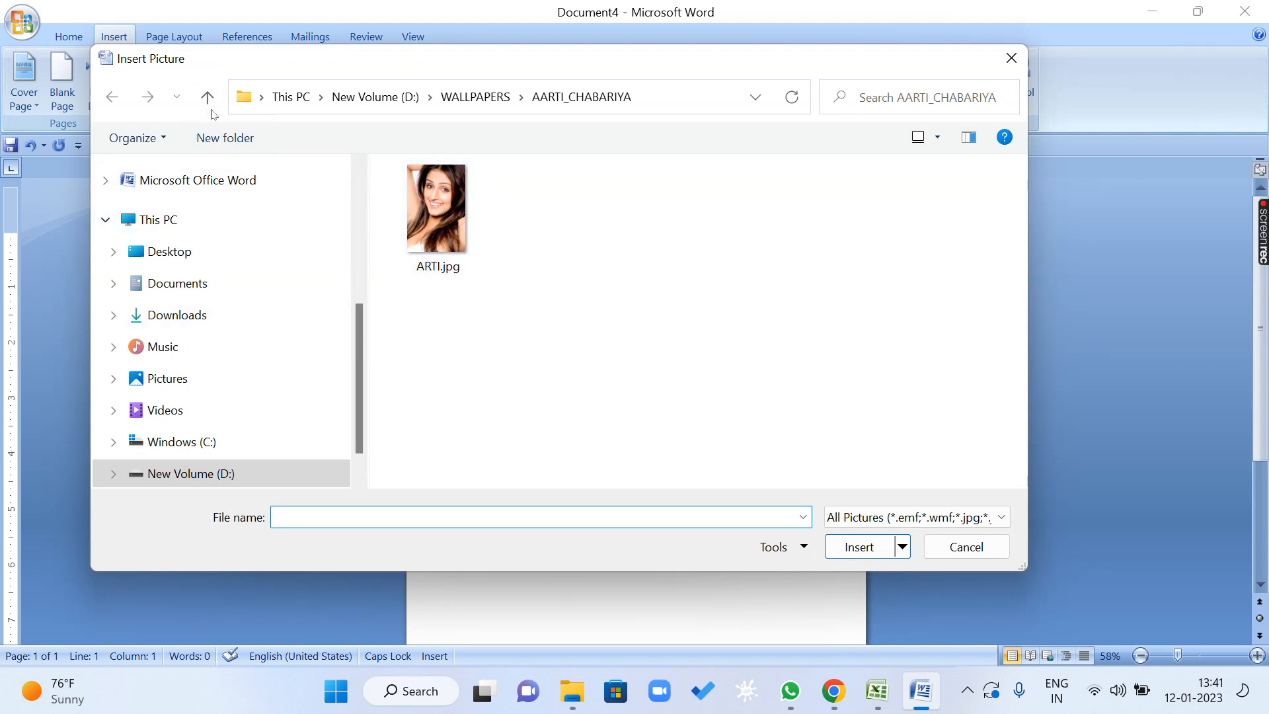
click(207, 99)
click(434, 259)
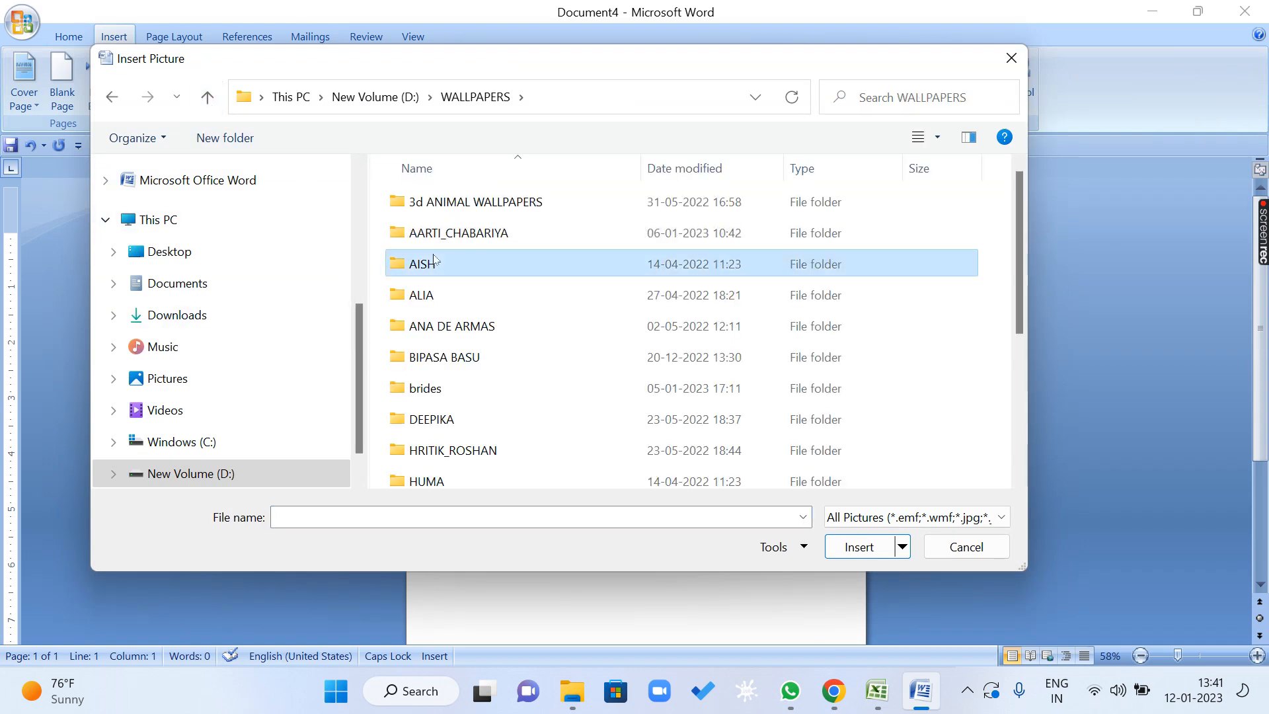
click(433, 255)
double_click(398, 263)
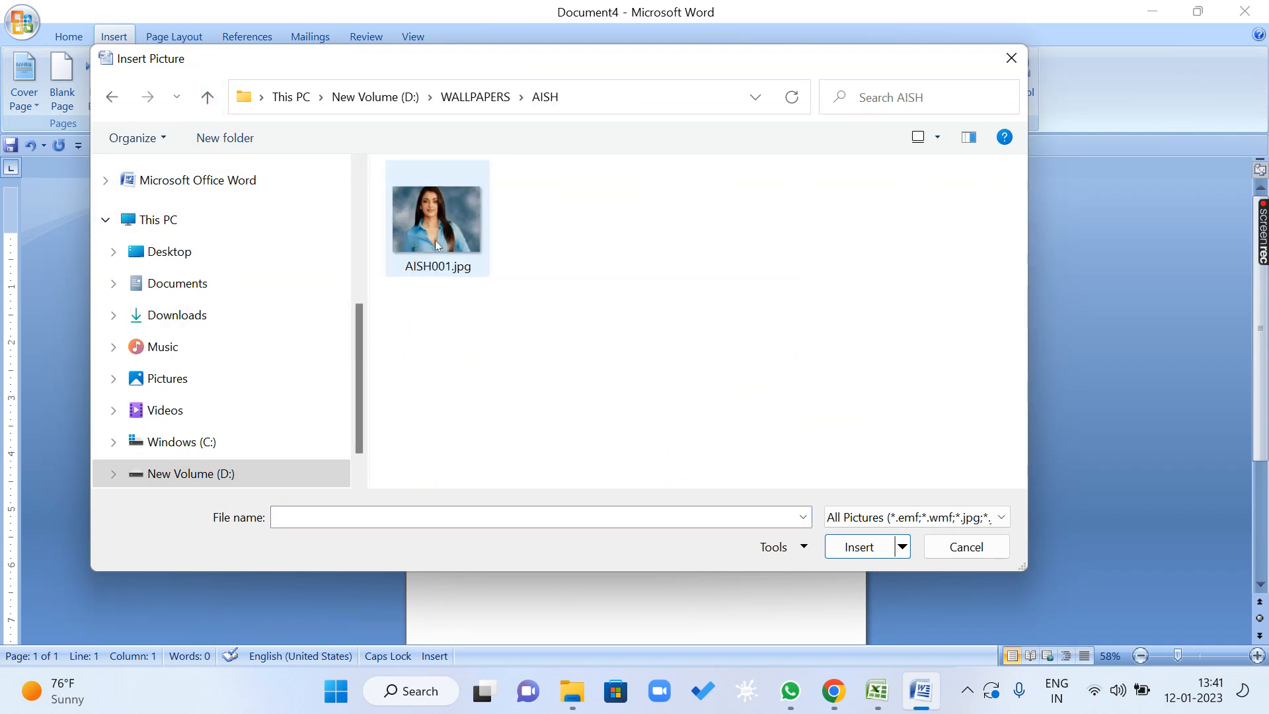
click(453, 236)
click(873, 548)
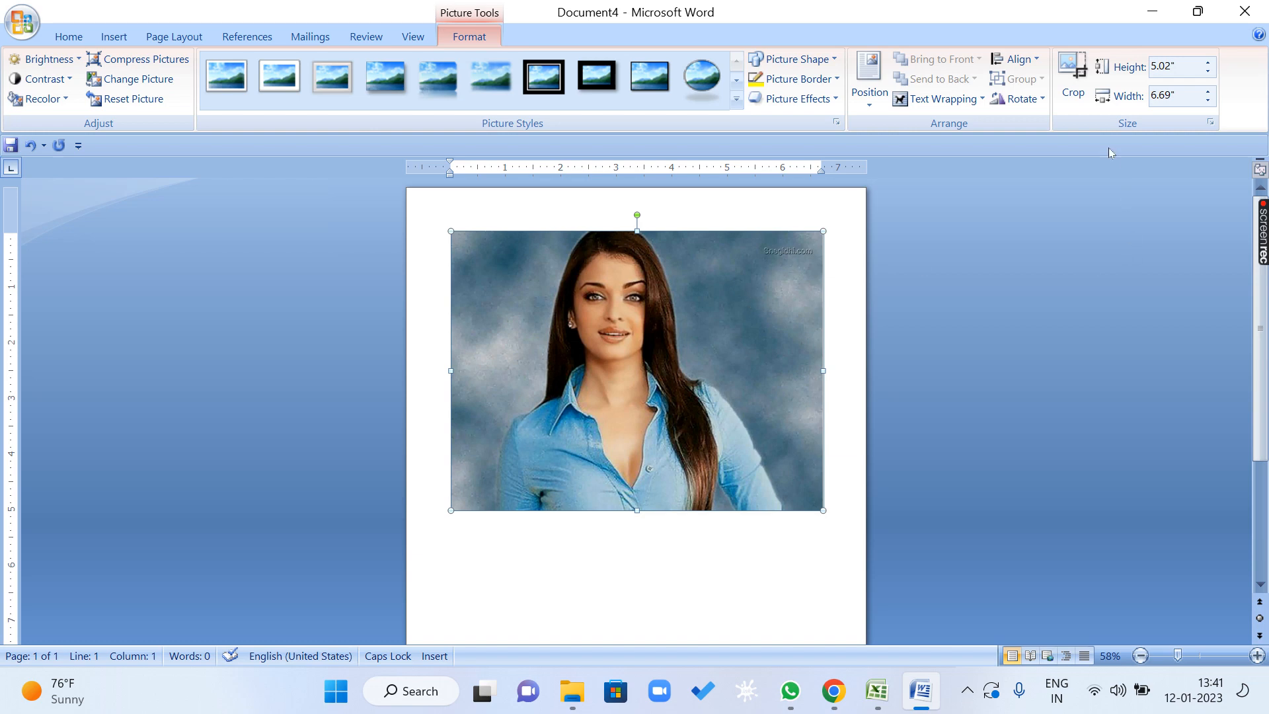
Set the picture's height to 5.7" with the aspect ratio locked, keeping the size dialog beside the picture.
click(1021, 99)
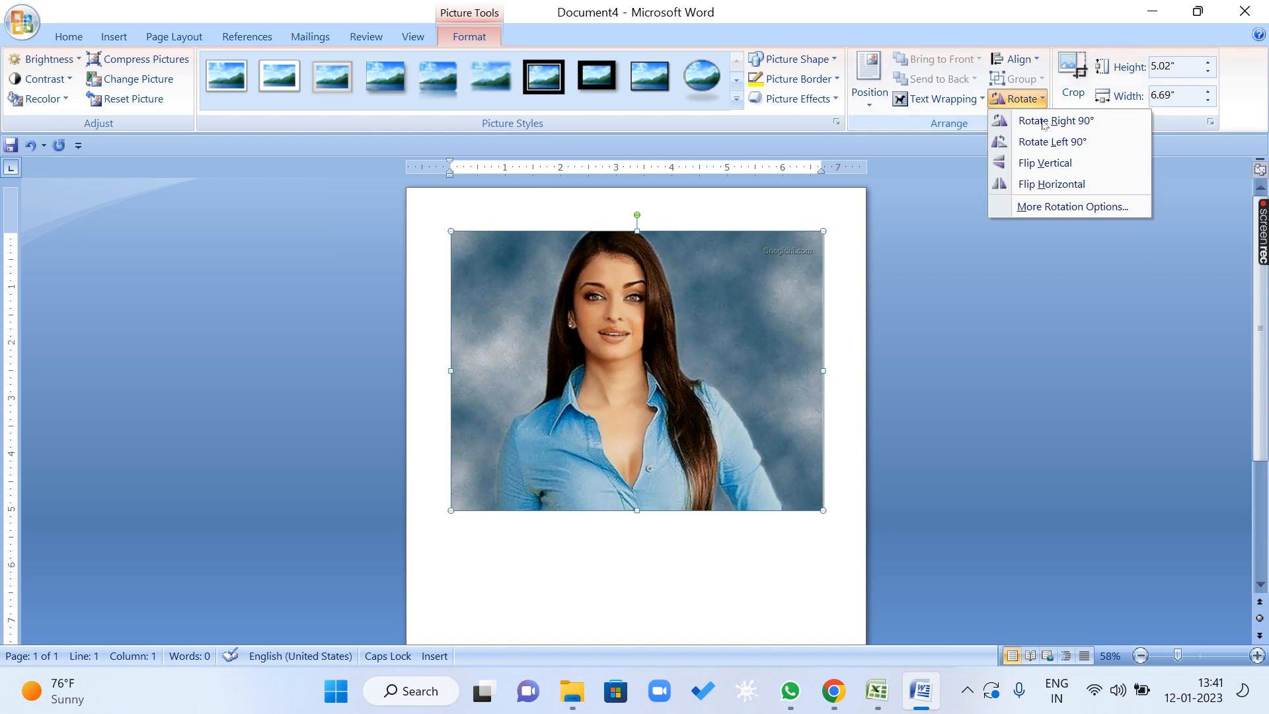
click(1044, 207)
drag(631, 159, 1103, 105)
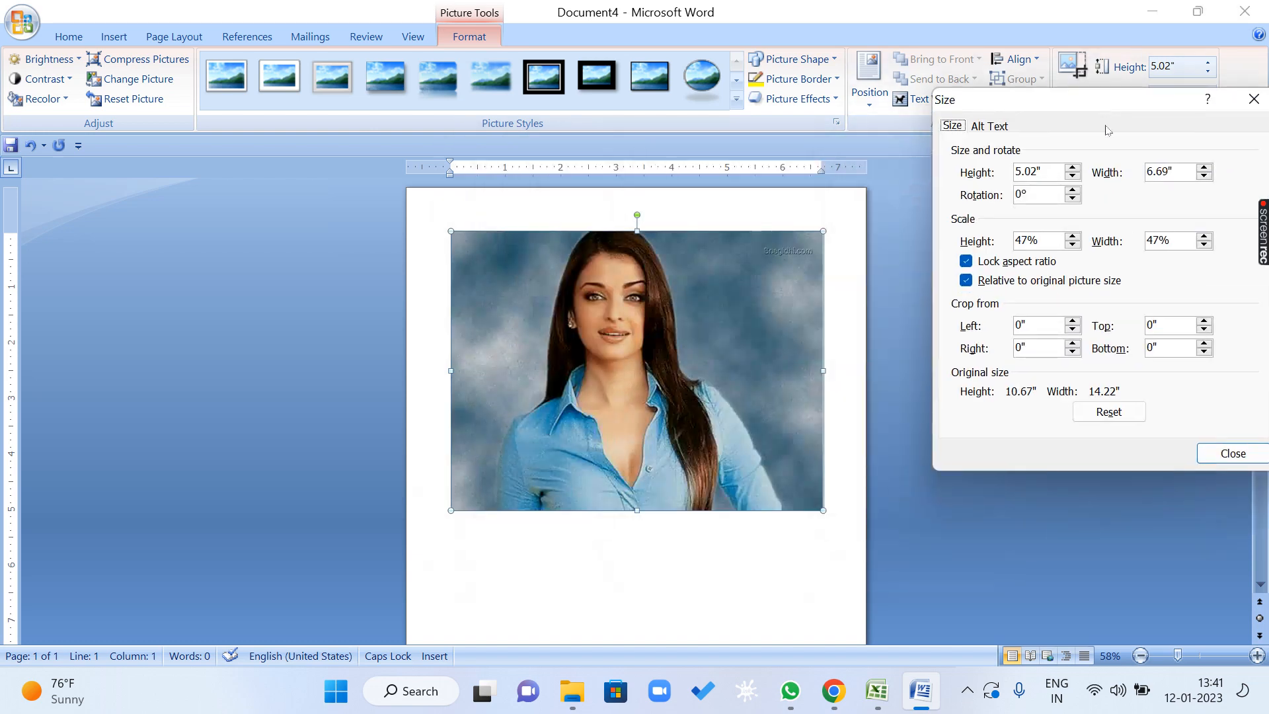
click(1073, 168)
click(1073, 168)
click(1073, 167)
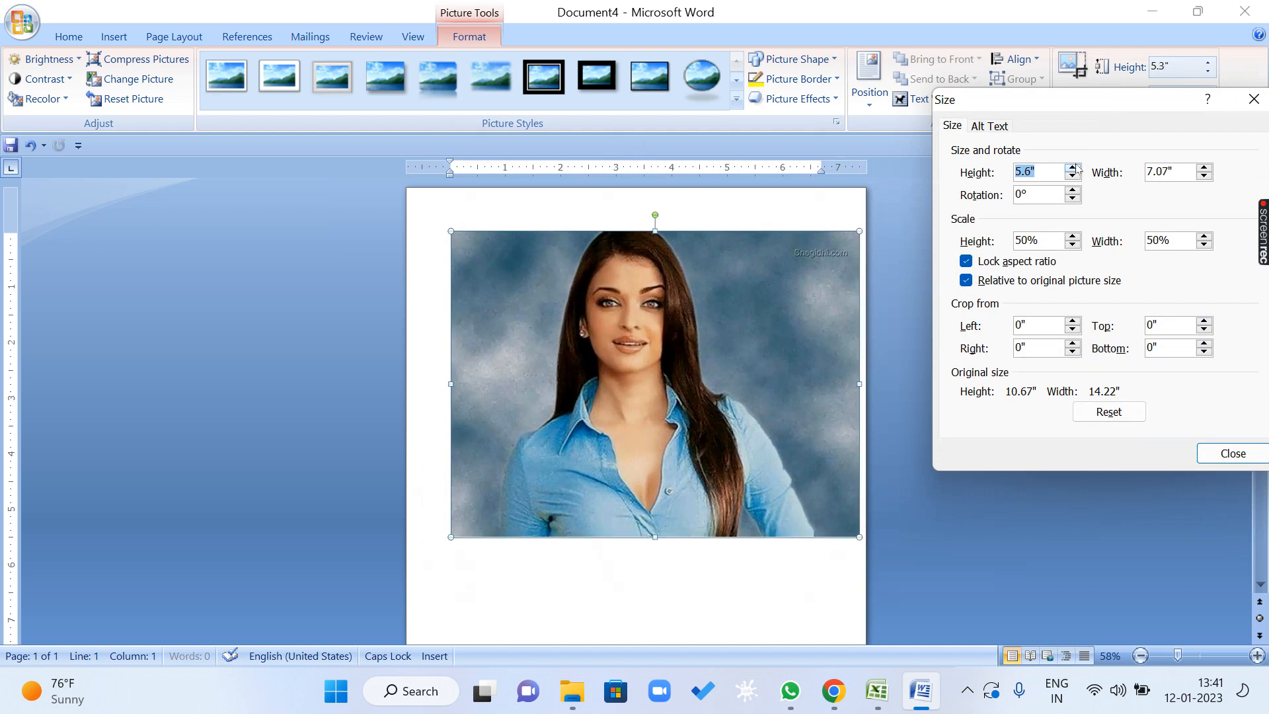
click(1073, 168)
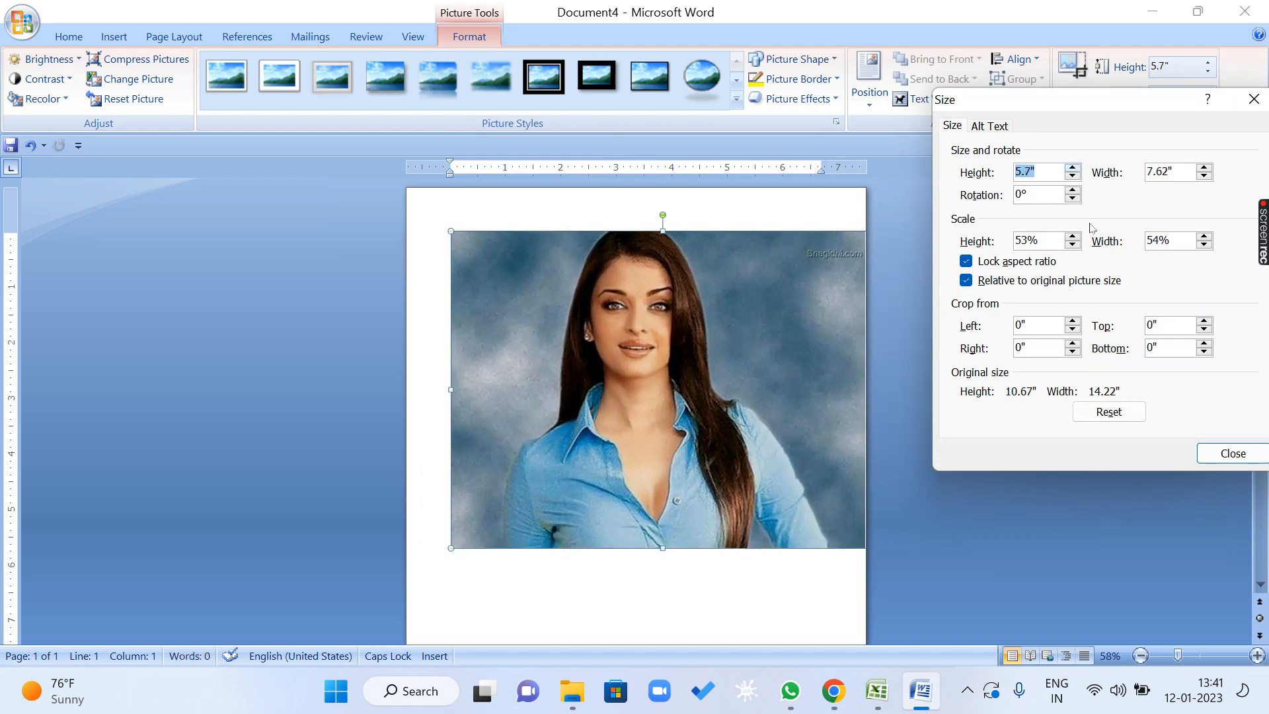
Unlock the picture's aspect ratio, increase only its height to 14", and close the size settings.
click(1014, 262)
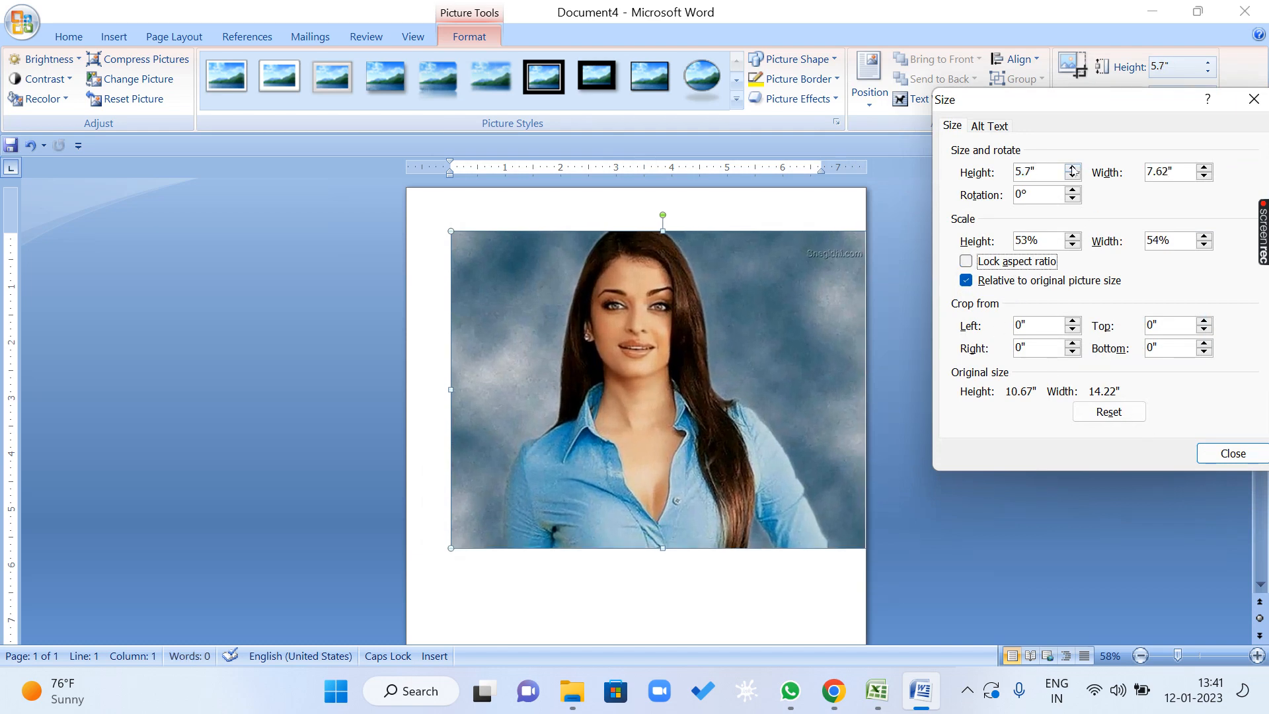
click(1072, 168)
click(1072, 169)
click(1072, 168)
click(1073, 168)
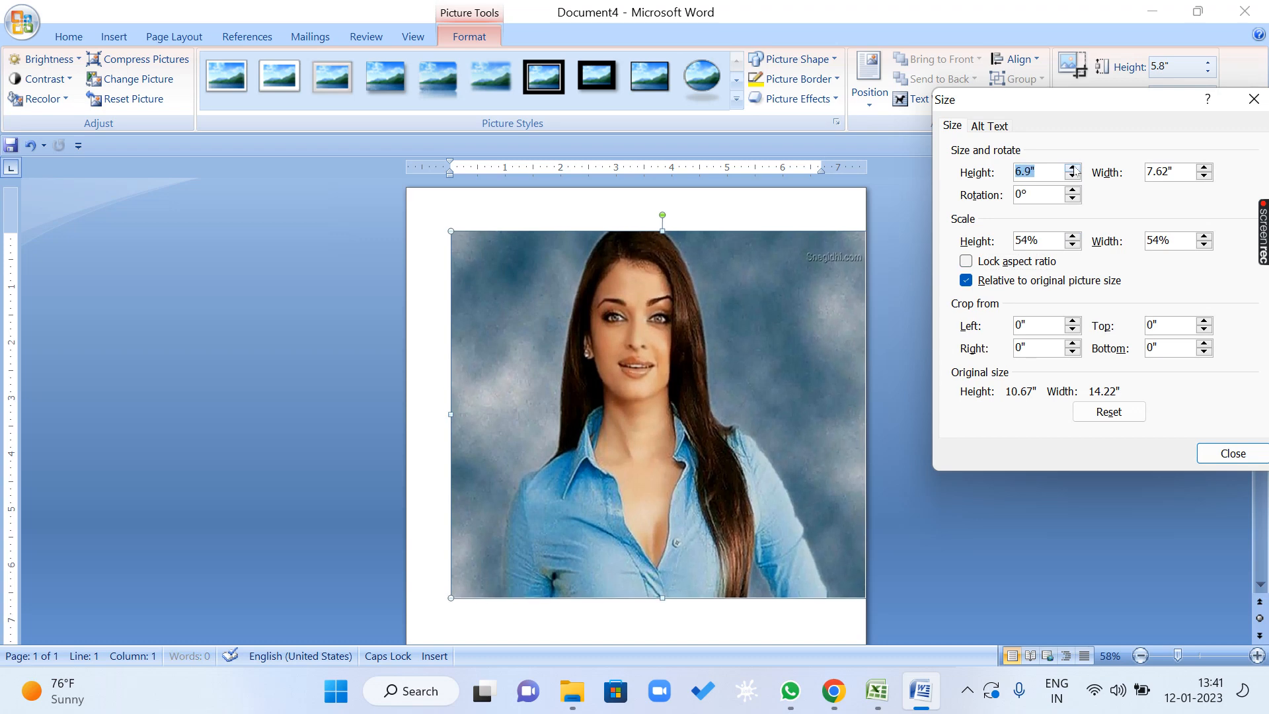
click(1072, 168)
click(1072, 169)
click(1073, 169)
click(1072, 169)
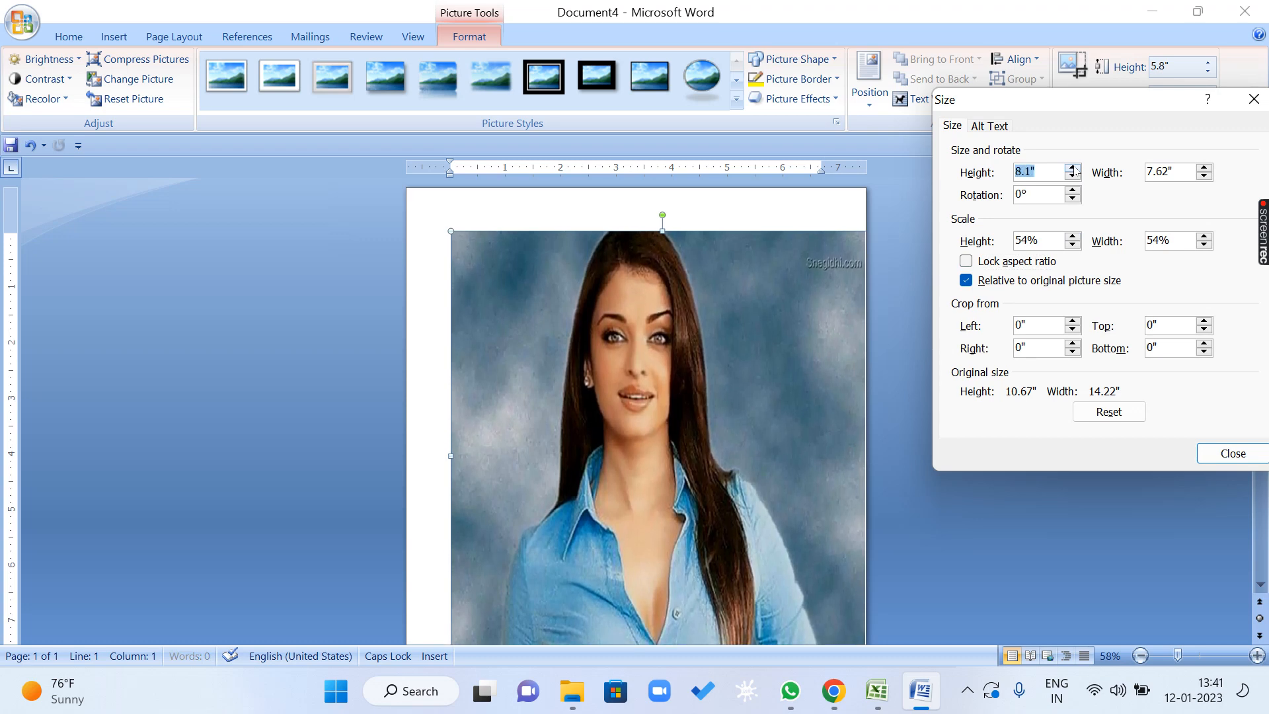
click(1072, 169)
click(1073, 169)
click(1072, 168)
click(1072, 169)
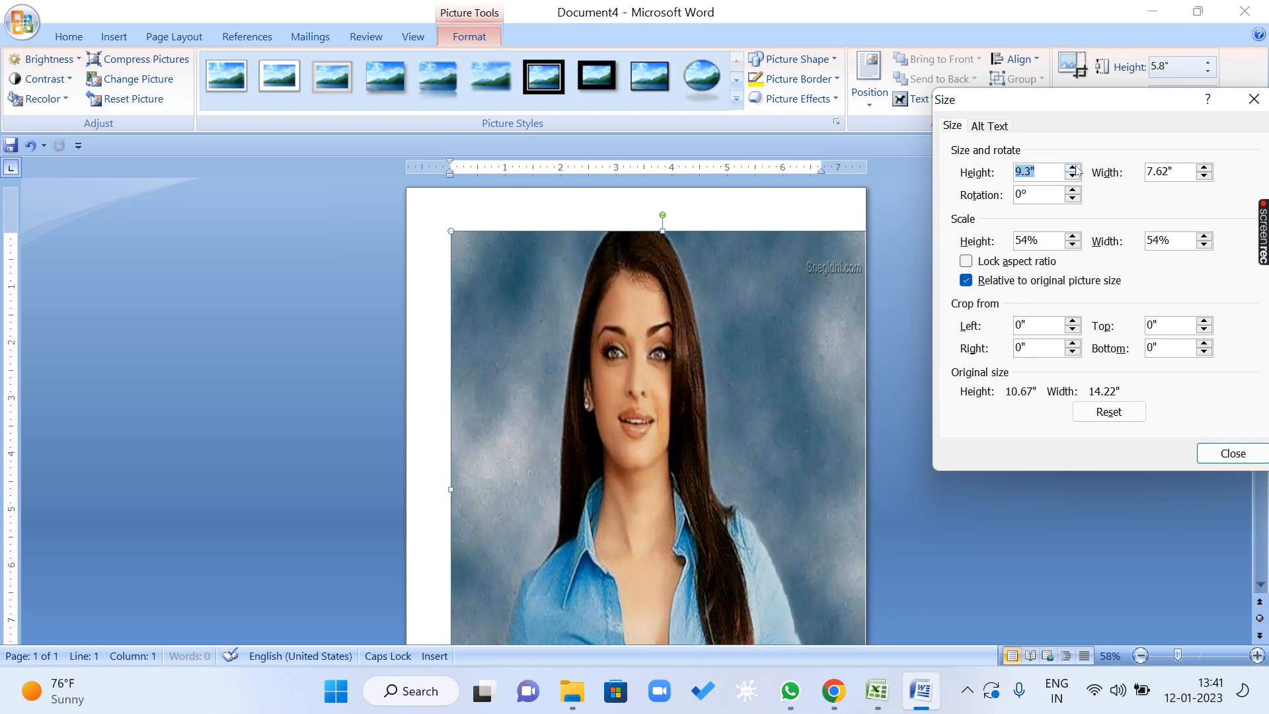
click(1073, 168)
click(1073, 169)
click(1072, 168)
click(1072, 169)
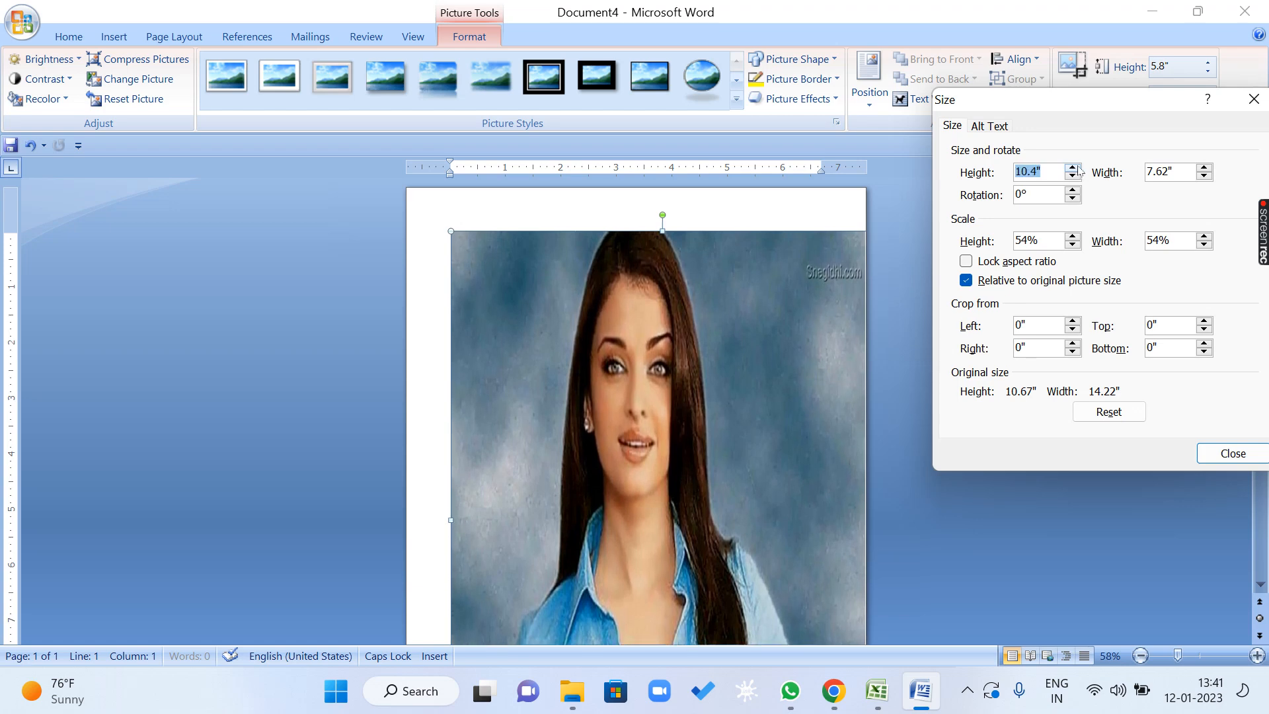
click(1077, 170)
click(1077, 169)
click(1077, 169)
click(1077, 169)
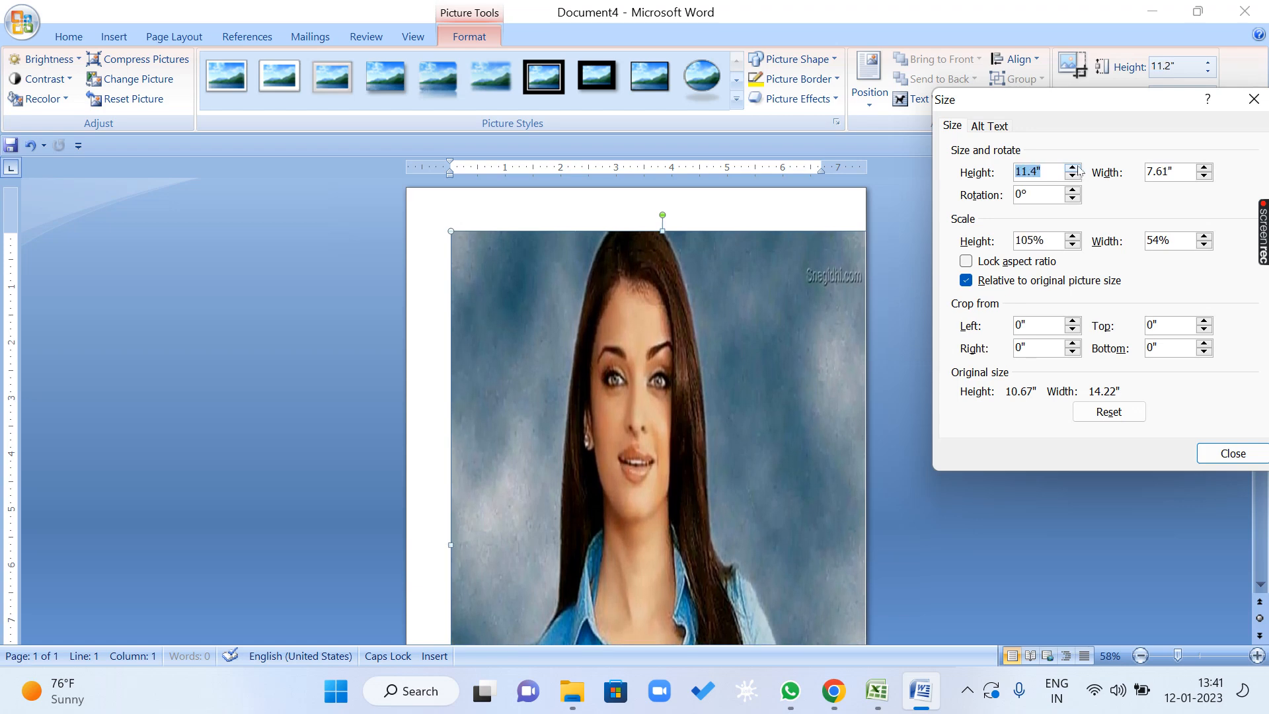
click(1077, 169)
click(1077, 169)
click(1076, 169)
click(1077, 169)
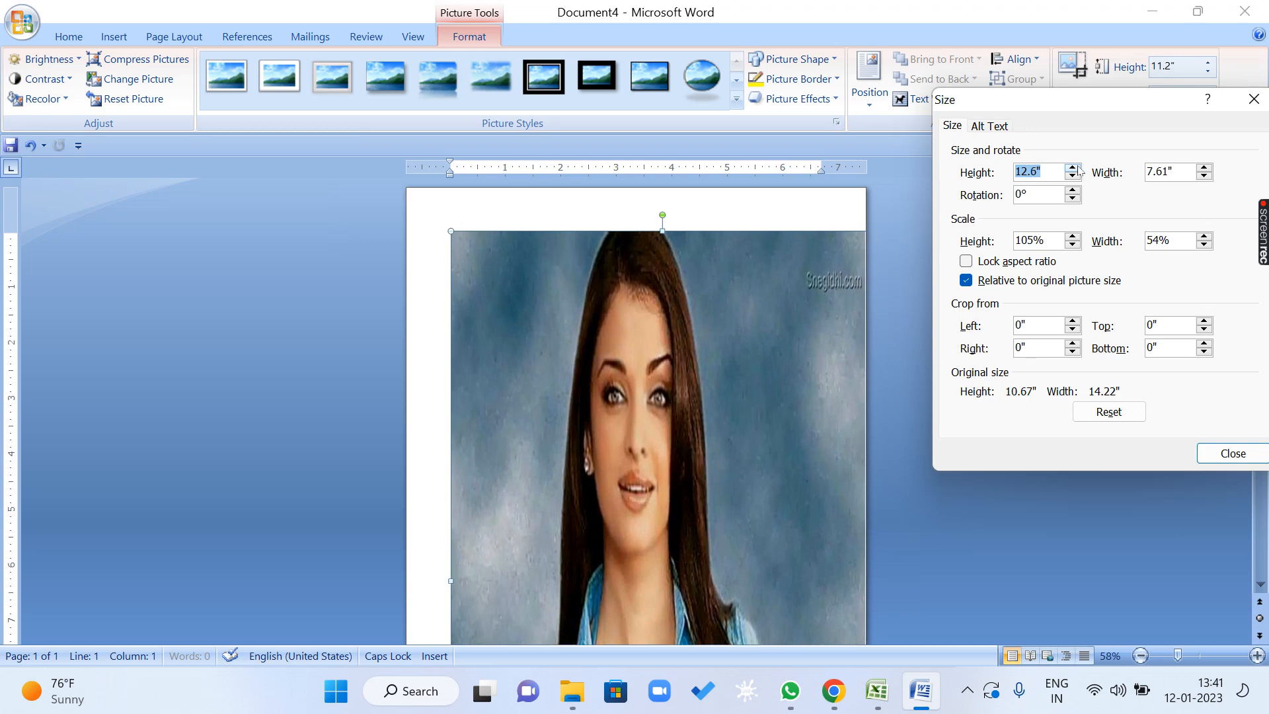
click(1077, 170)
click(1077, 169)
click(1077, 169)
click(1077, 169)
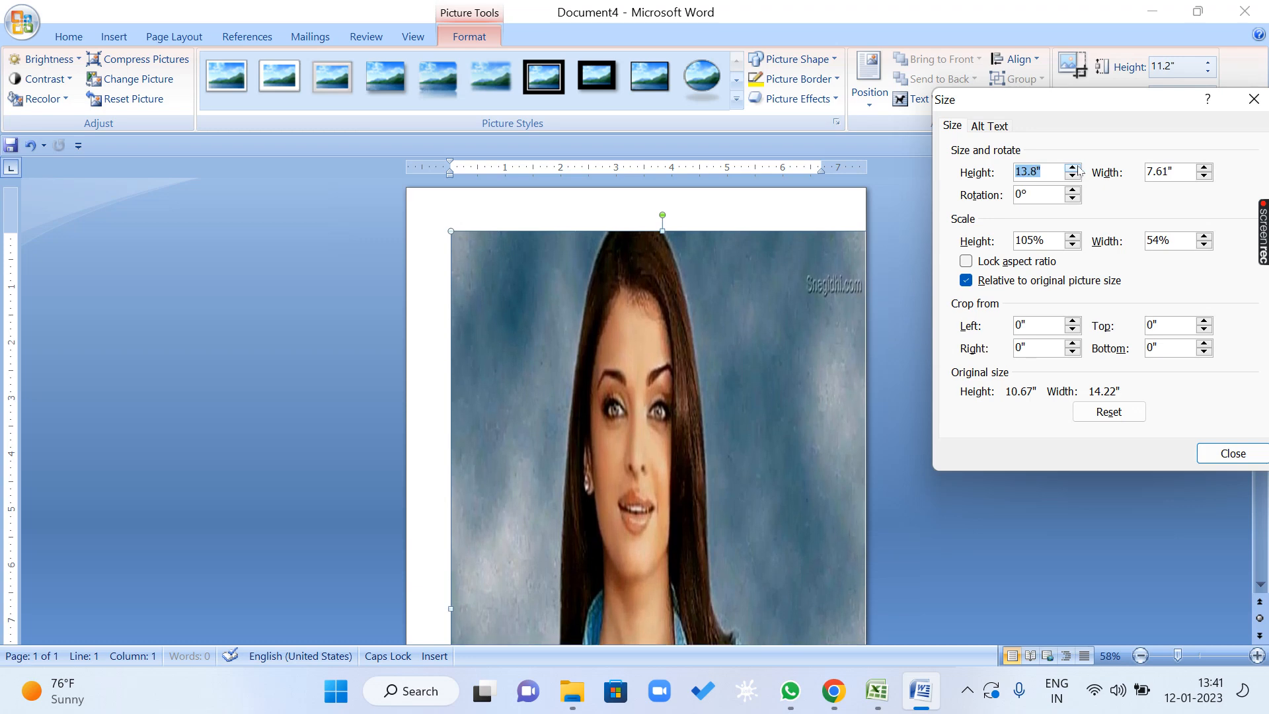
click(1077, 169)
click(1232, 453)
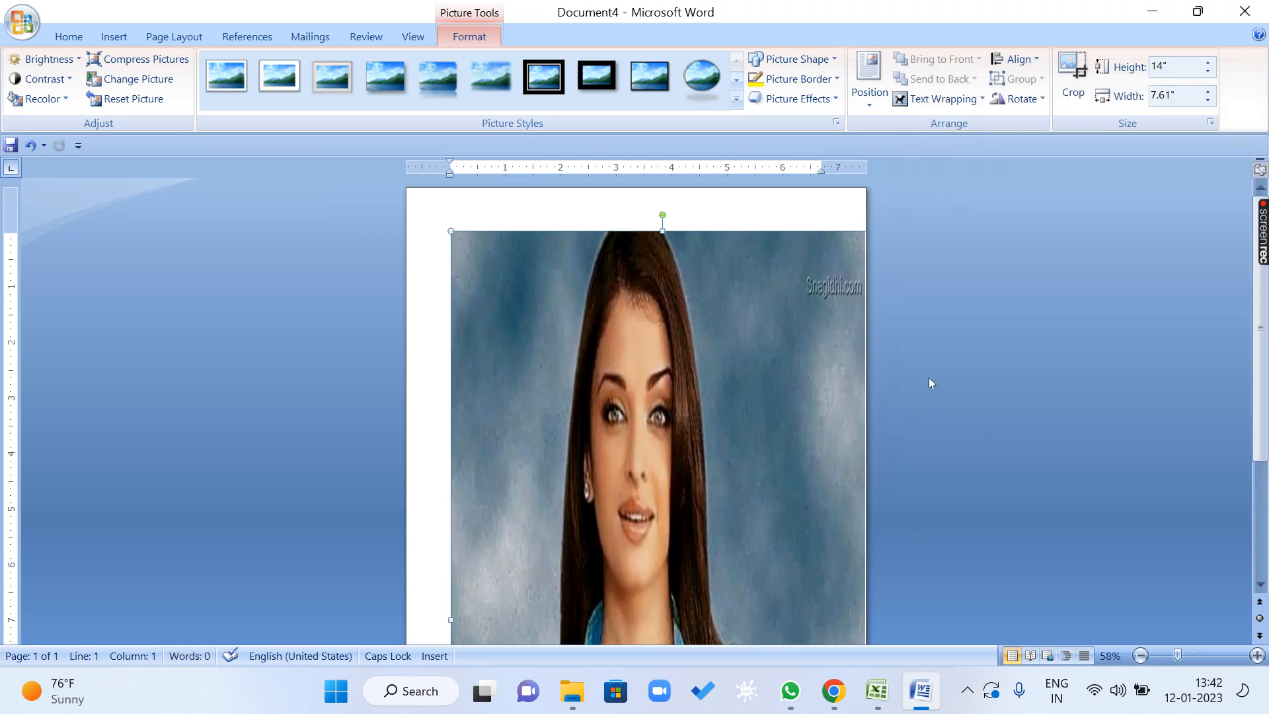
Delete the vertically stretched picture from the page.
scroll(929, 378, down, 3)
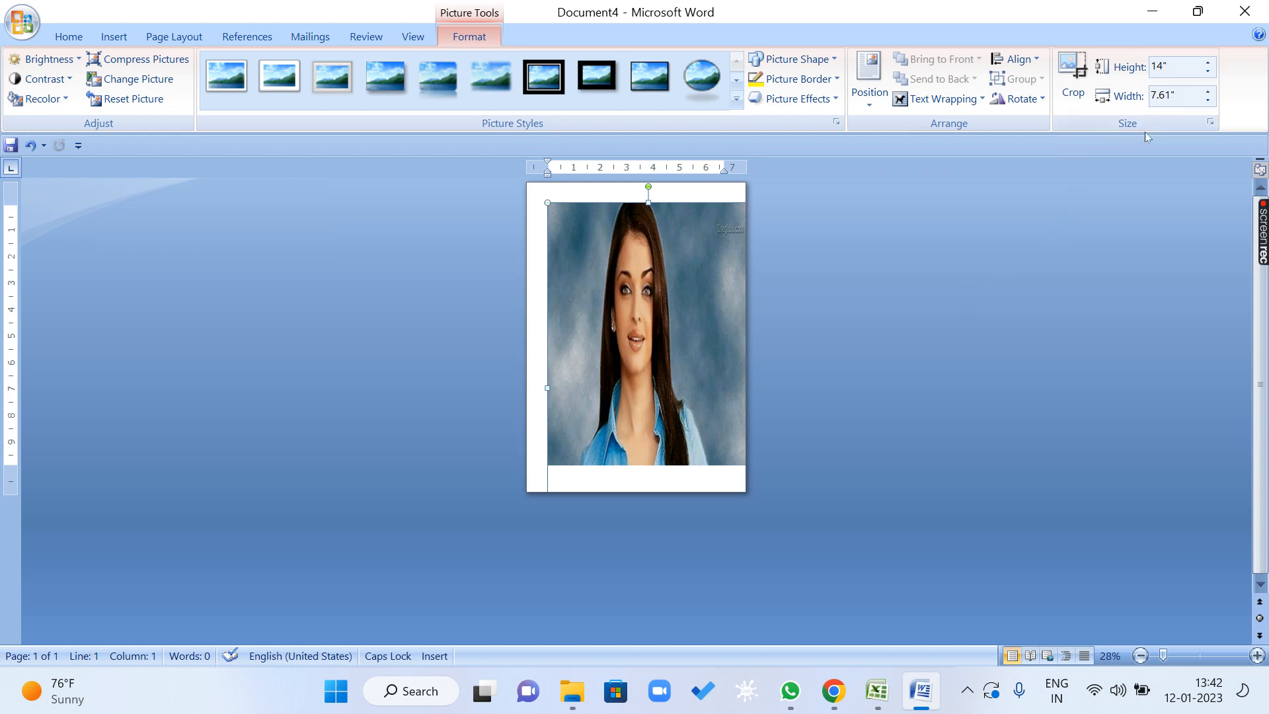
click(699, 293)
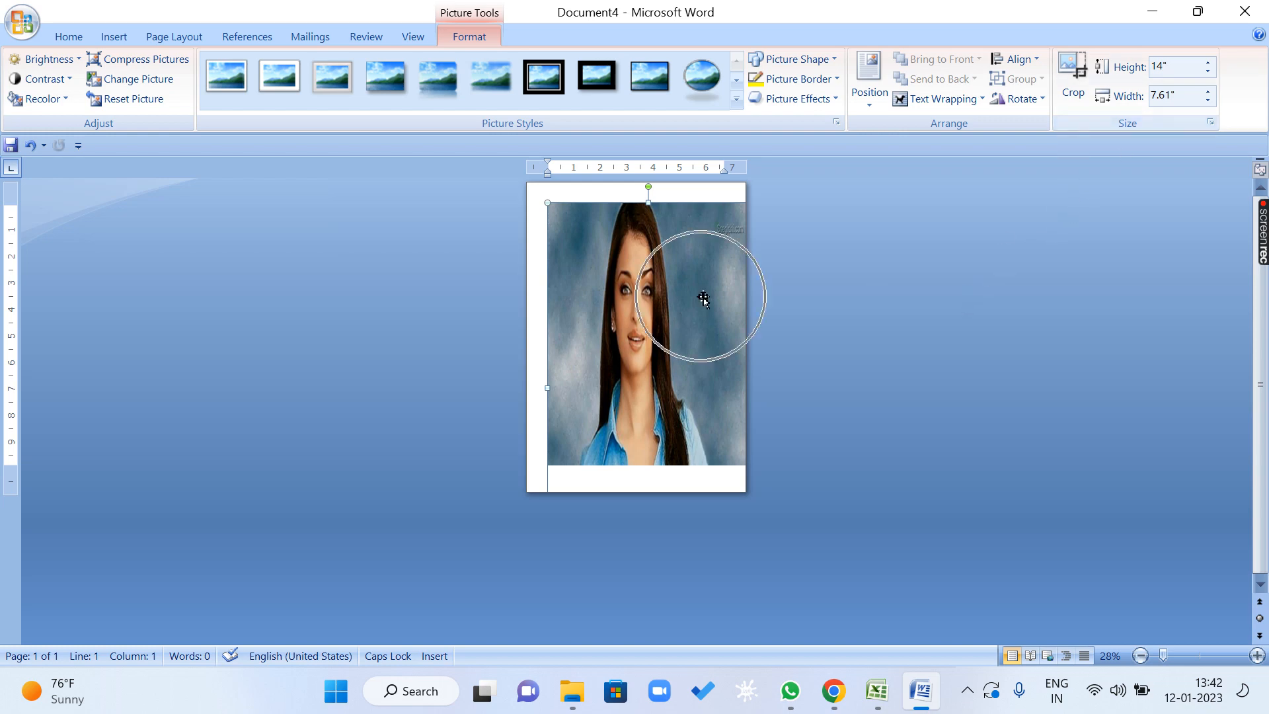
key(Delete)
Insert the picture AISH001.jpg into the empty page again.
click(173, 37)
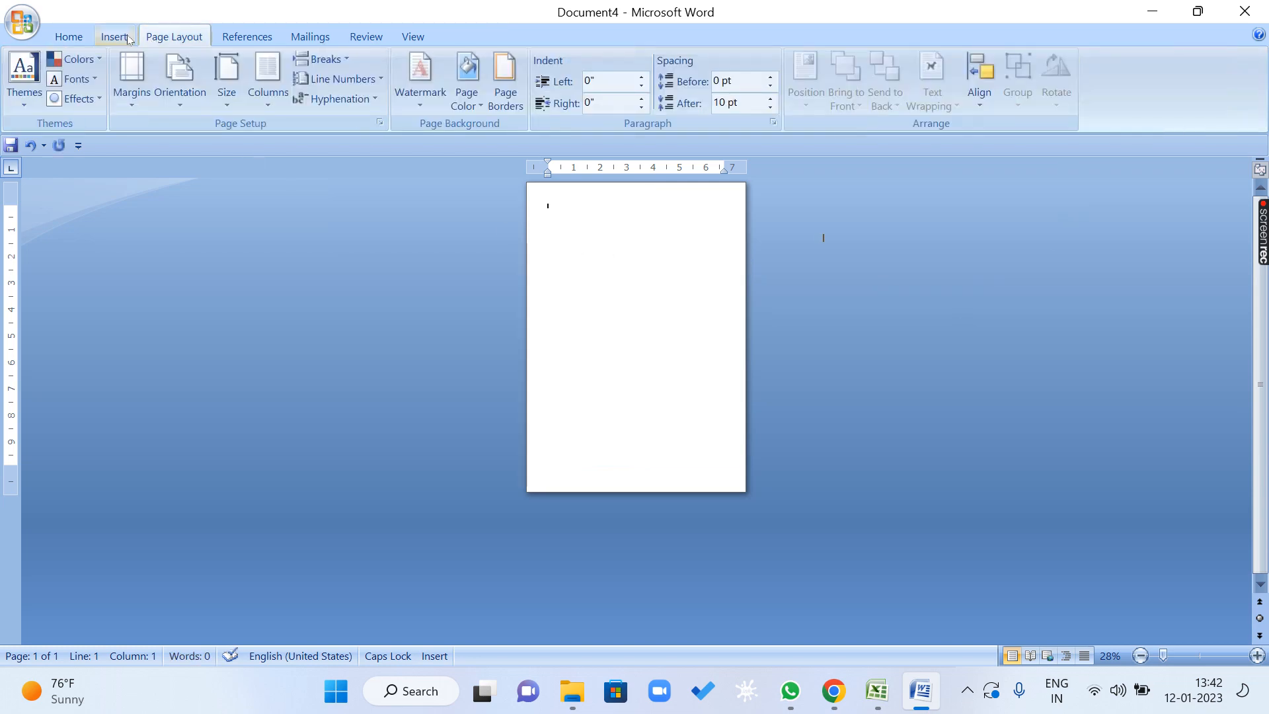
click(113, 37)
click(177, 76)
double_click(452, 241)
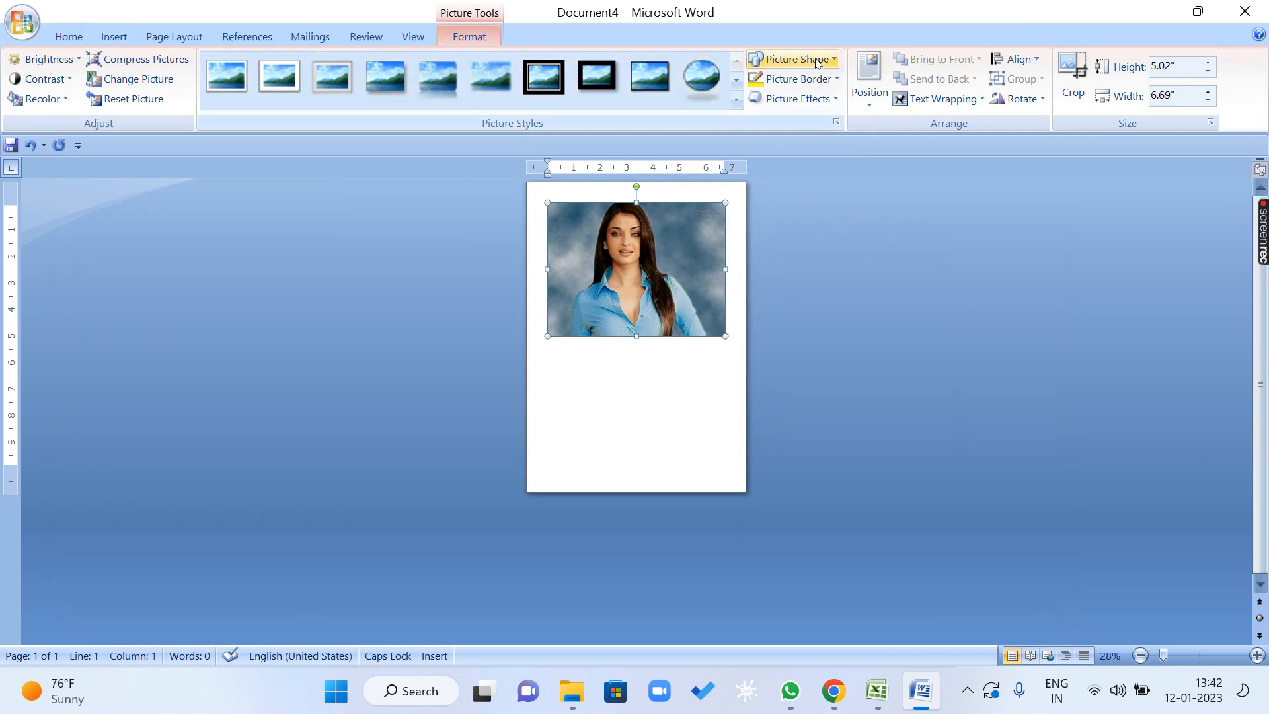
Zoom the document to page width and shrink the picture from its corner to about 2.76" high by 3.68" wide.
click(365, 37)
click(413, 36)
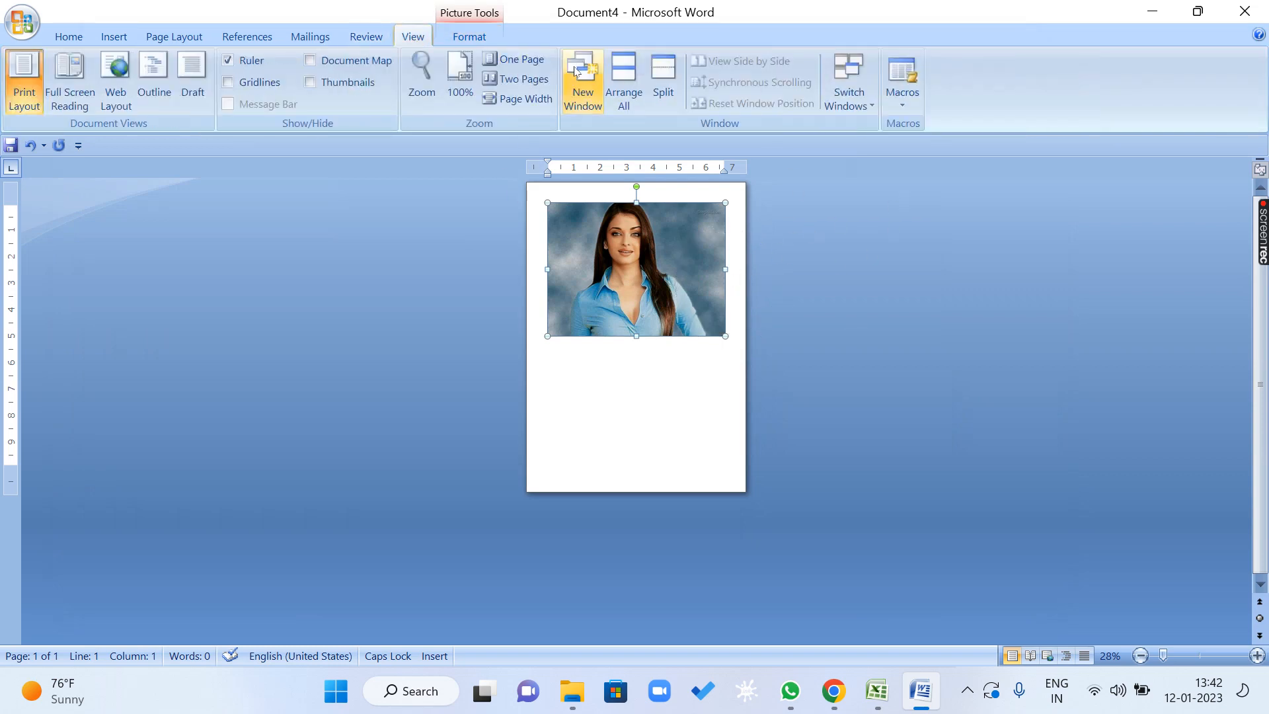
click(518, 98)
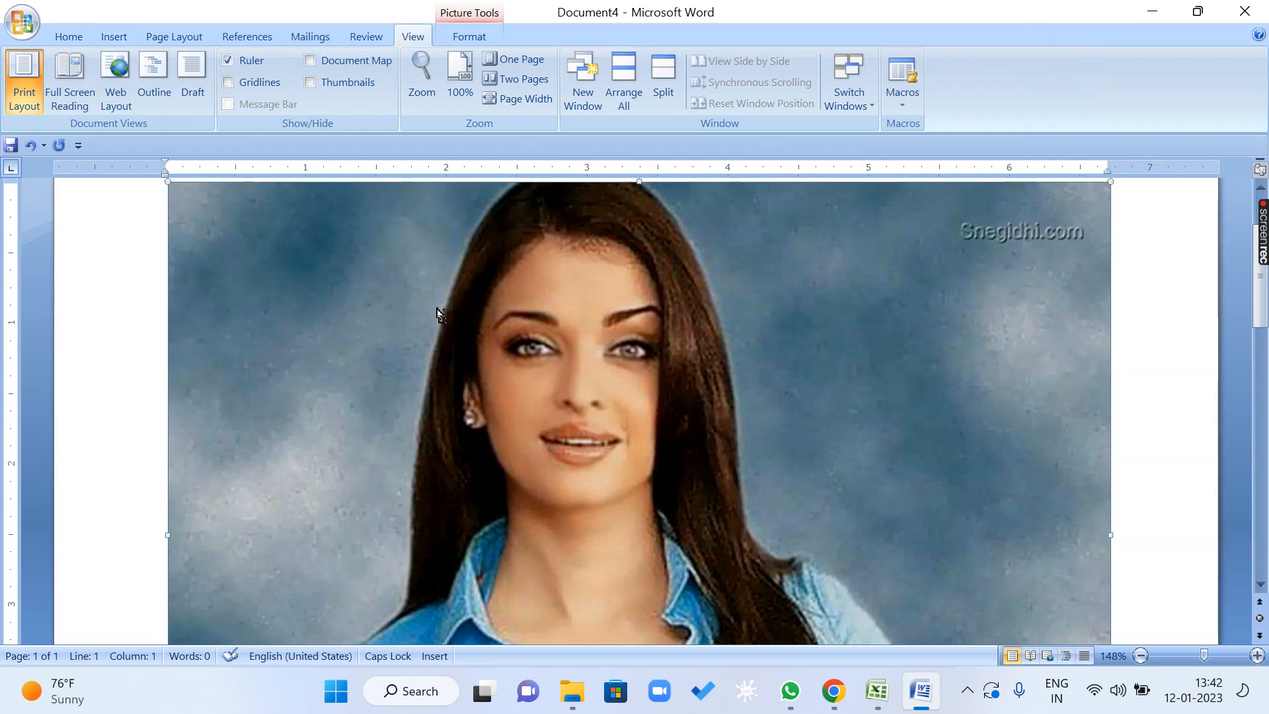
drag(165, 178, 684, 514)
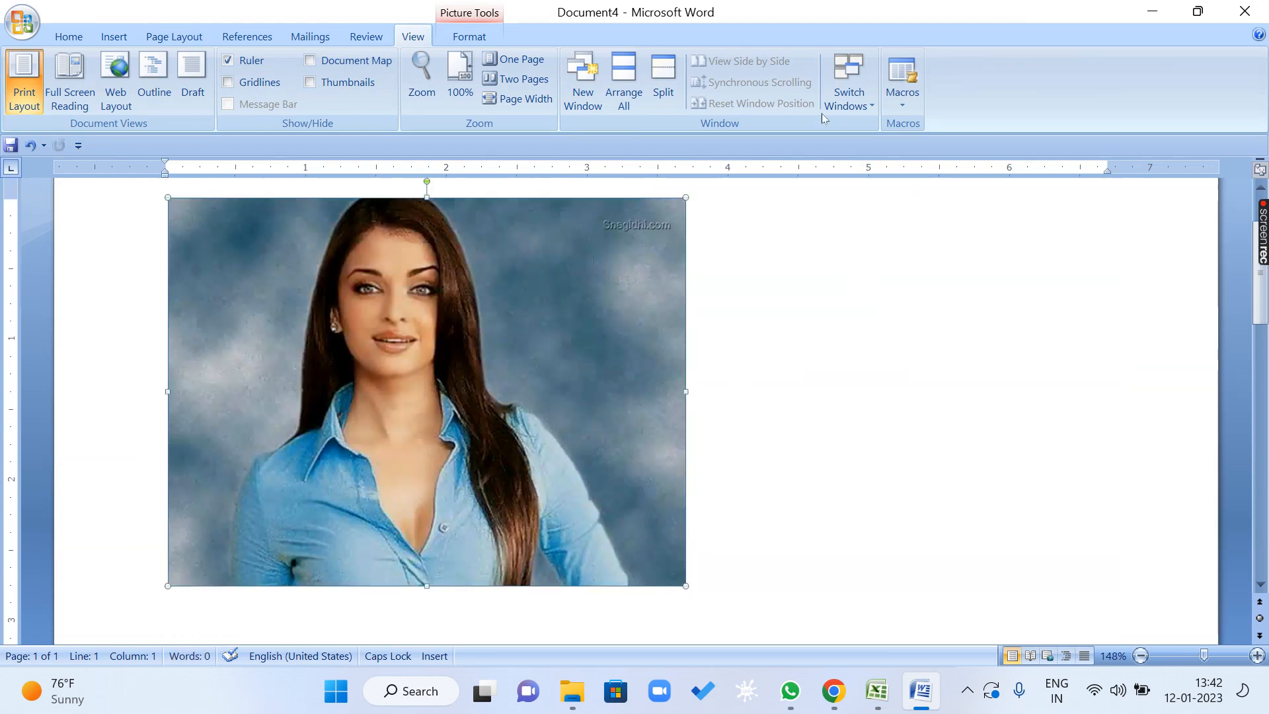
Unlock the aspect ratio in the picture's size settings and set its height to 3.9".
click(470, 37)
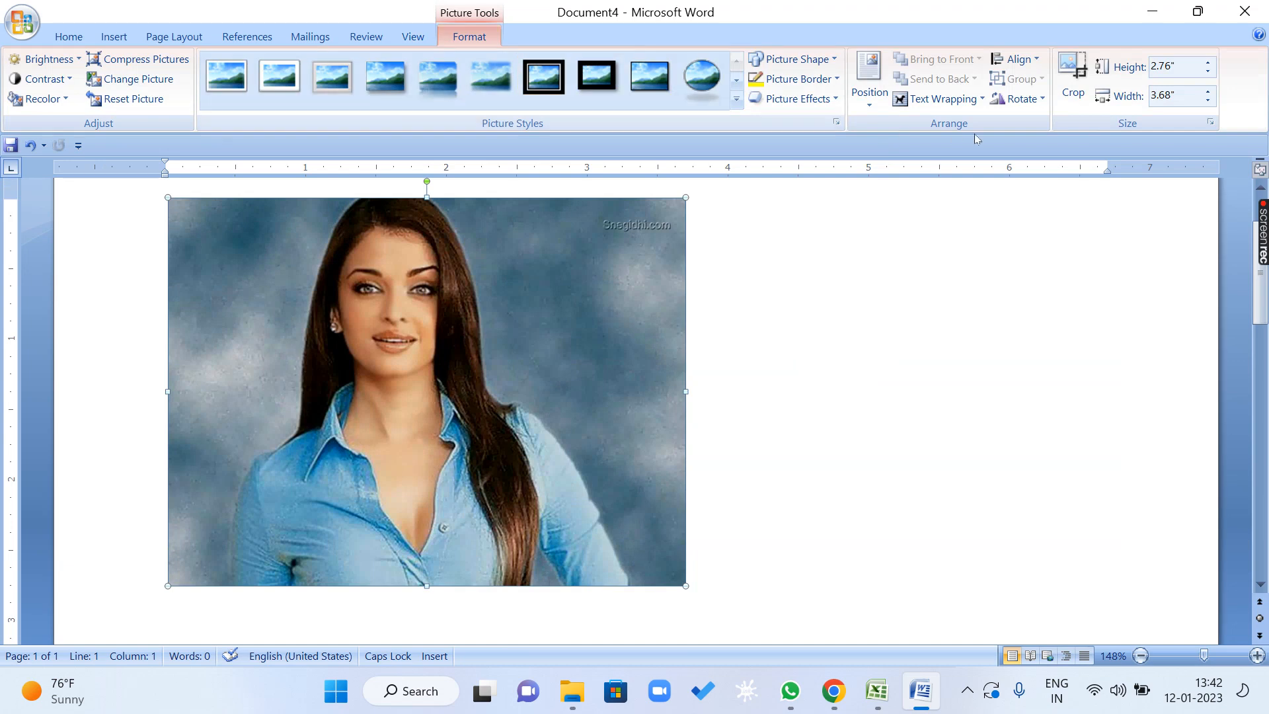
click(1021, 99)
click(1051, 204)
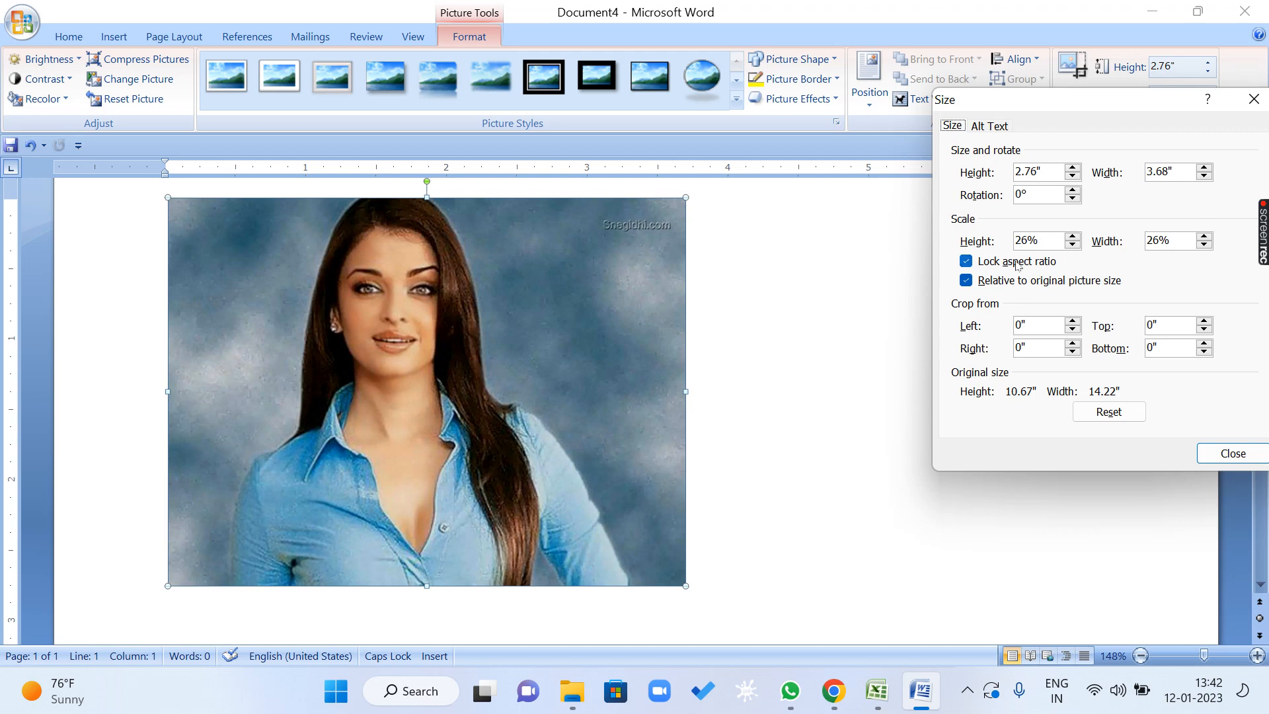
click(966, 262)
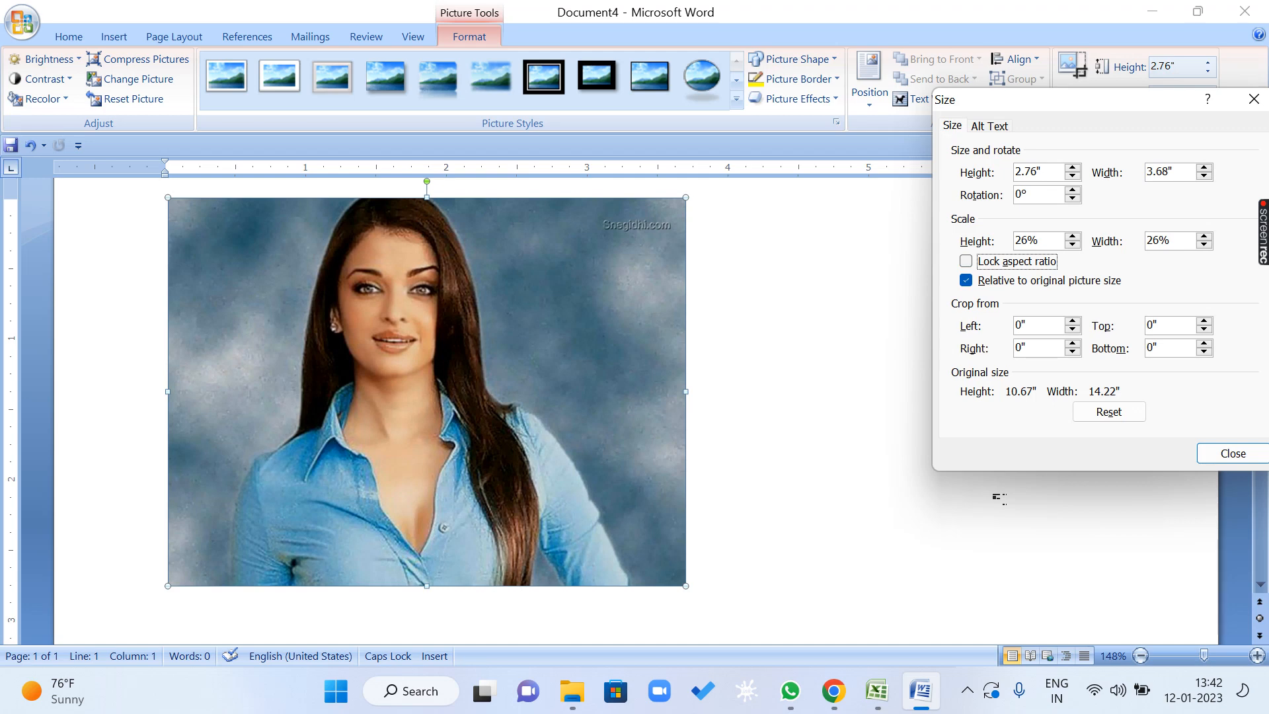
click(1073, 168)
click(1073, 168)
click(1072, 168)
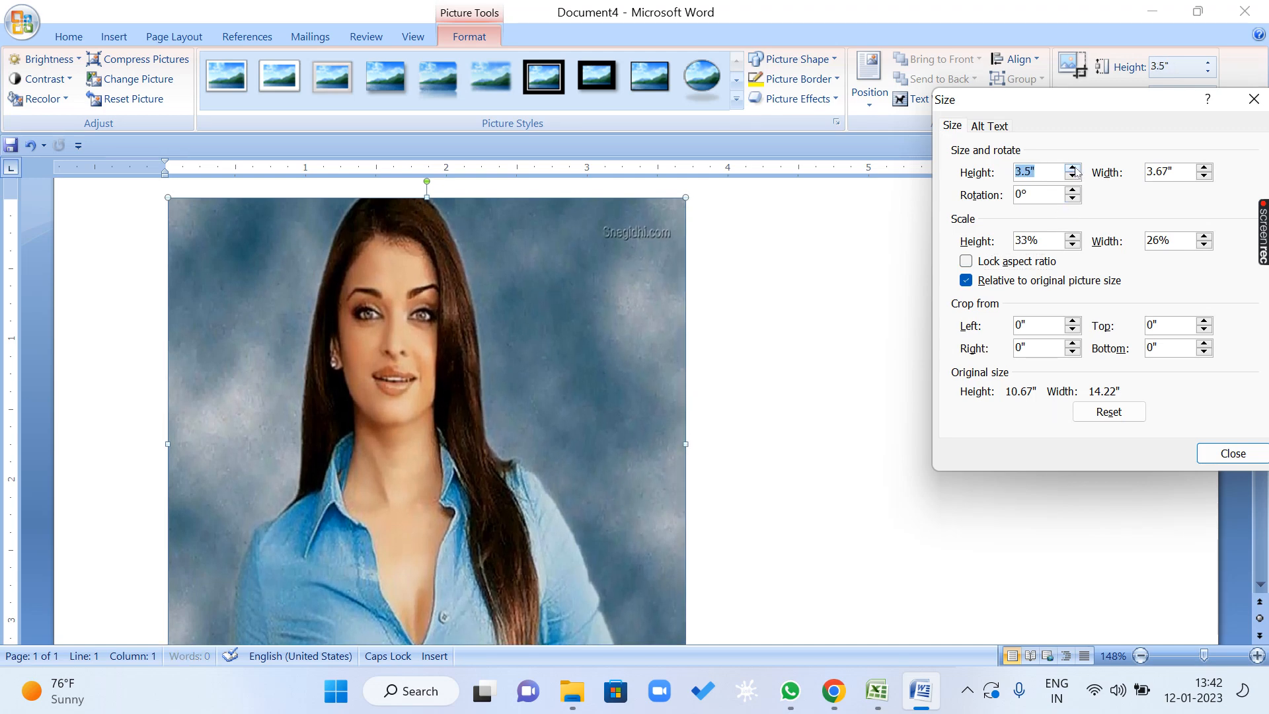
click(1073, 168)
click(1073, 168)
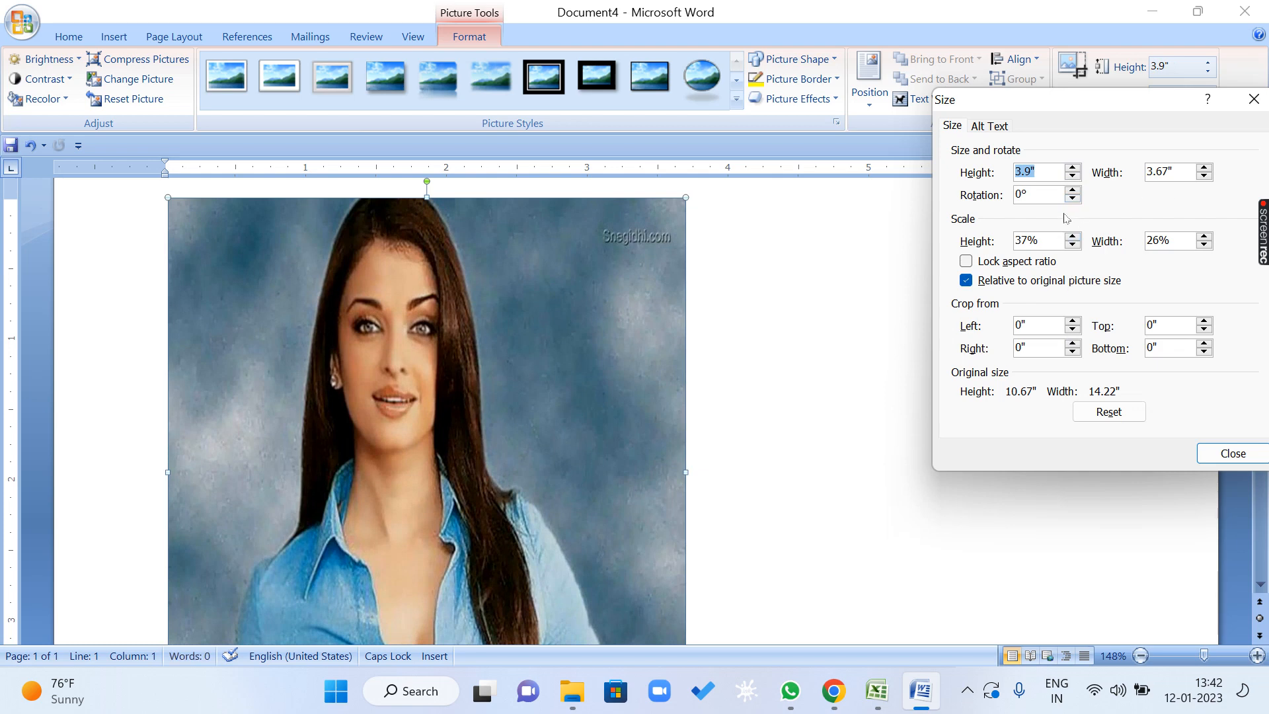
Set the picture's width to 4.9" with the aspect ratio unlocked.
click(1204, 167)
click(1204, 168)
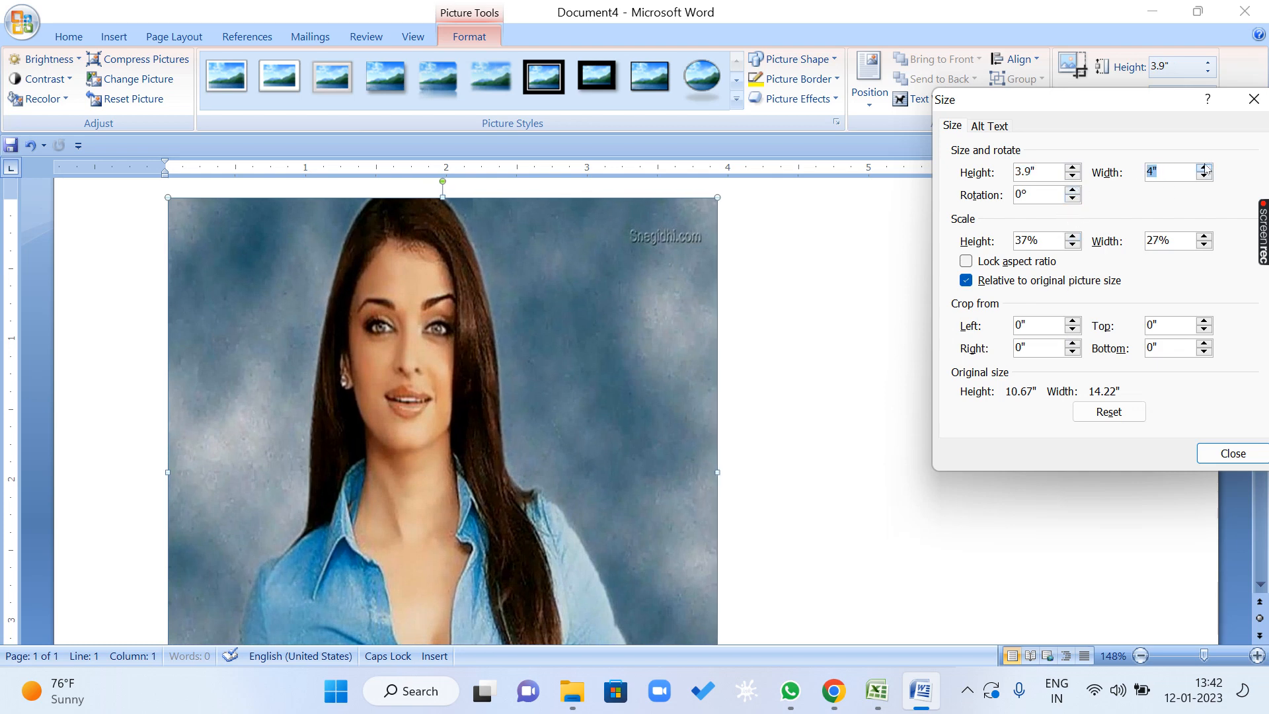
click(1204, 167)
click(1204, 168)
click(1205, 168)
click(1204, 168)
click(1205, 168)
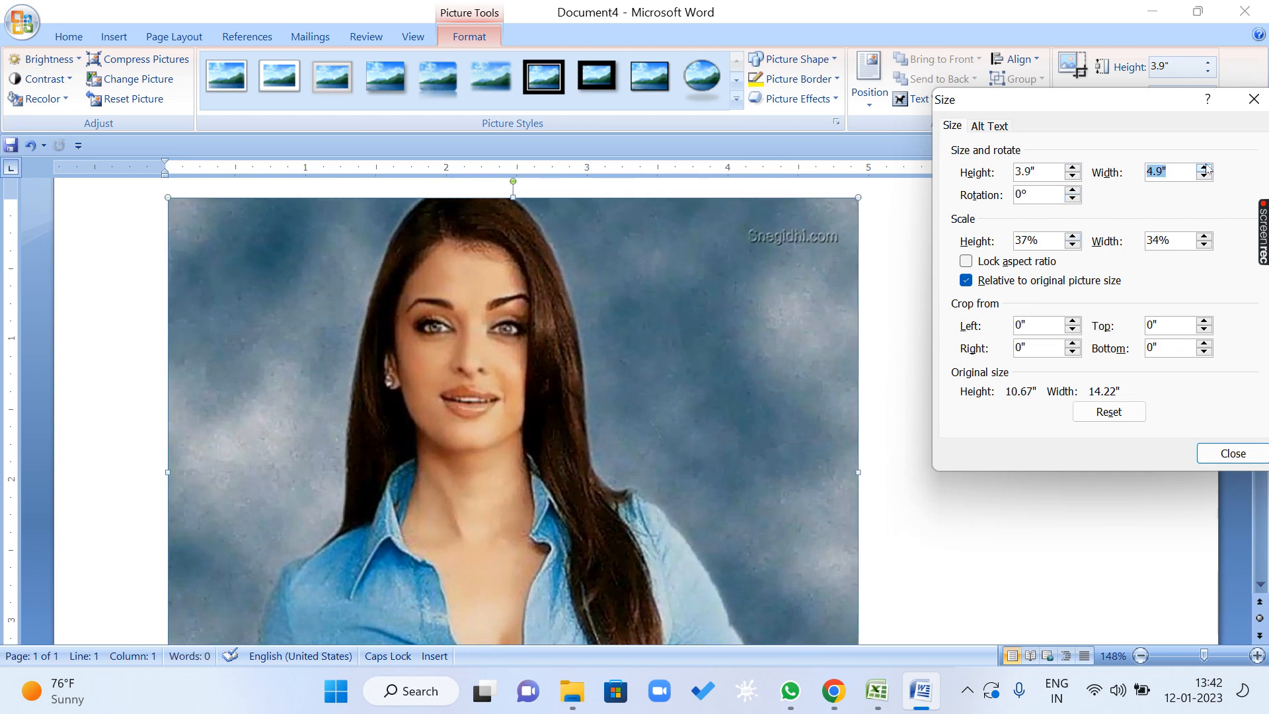
Lock the picture's aspect ratio and increase its height to 5.1".
click(998, 263)
click(1072, 168)
click(1072, 169)
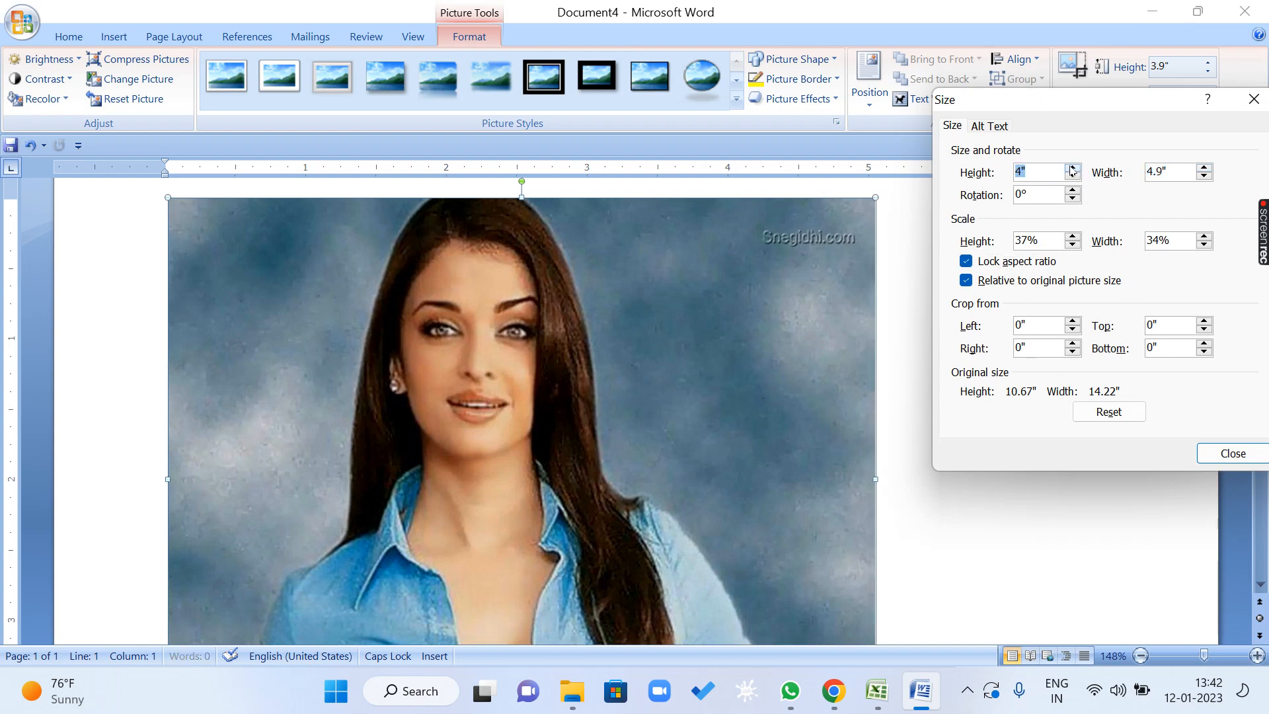
click(1072, 168)
click(1073, 169)
click(1072, 168)
click(1073, 168)
click(1072, 168)
click(1072, 168)
click(1071, 167)
click(1071, 167)
click(1071, 167)
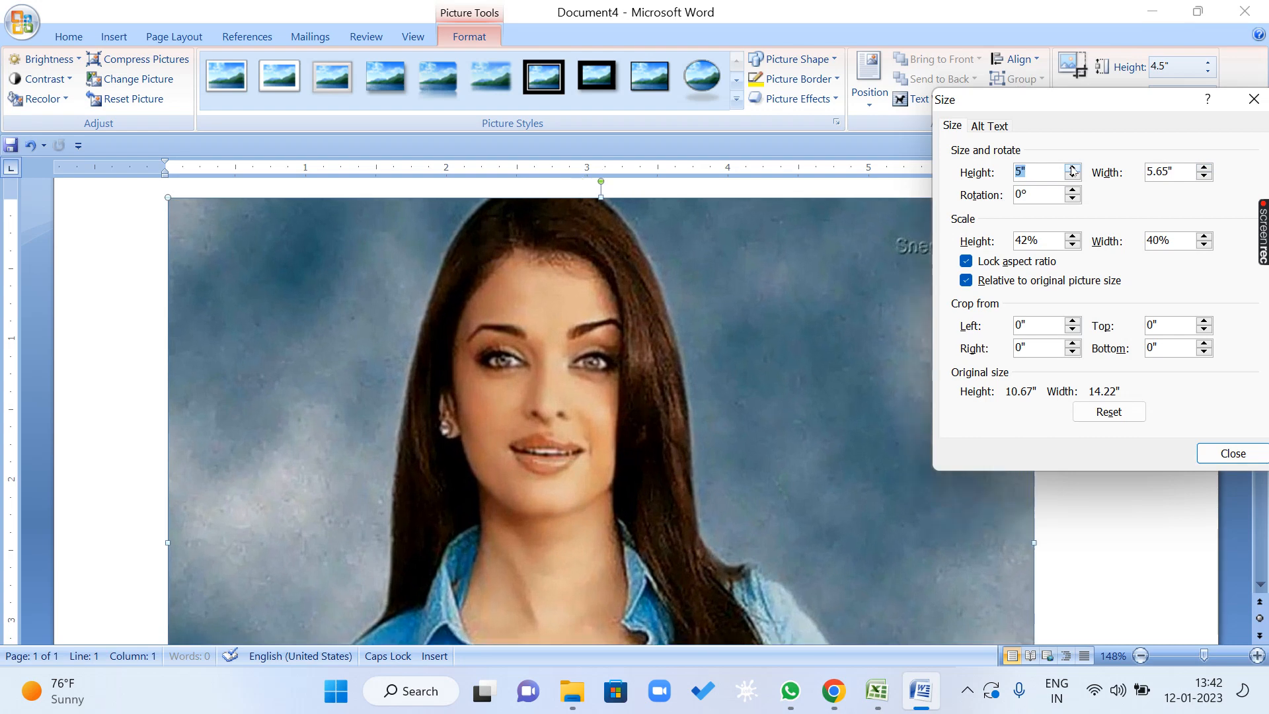
click(1071, 167)
Increase the picture's width to 7.8" with the aspect ratio locked.
click(1202, 168)
click(1202, 168)
click(1202, 168)
click(1203, 169)
click(1203, 168)
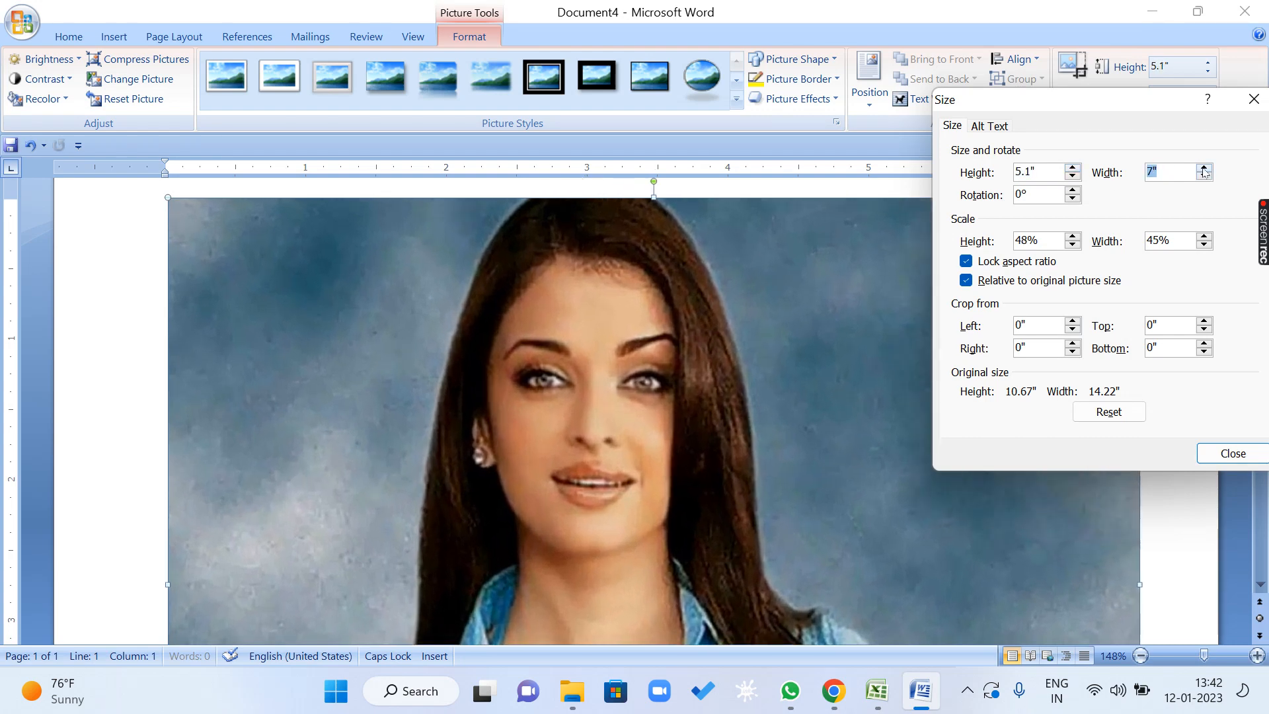
click(1204, 169)
click(1203, 168)
click(1203, 168)
click(1203, 169)
click(1203, 169)
click(1204, 168)
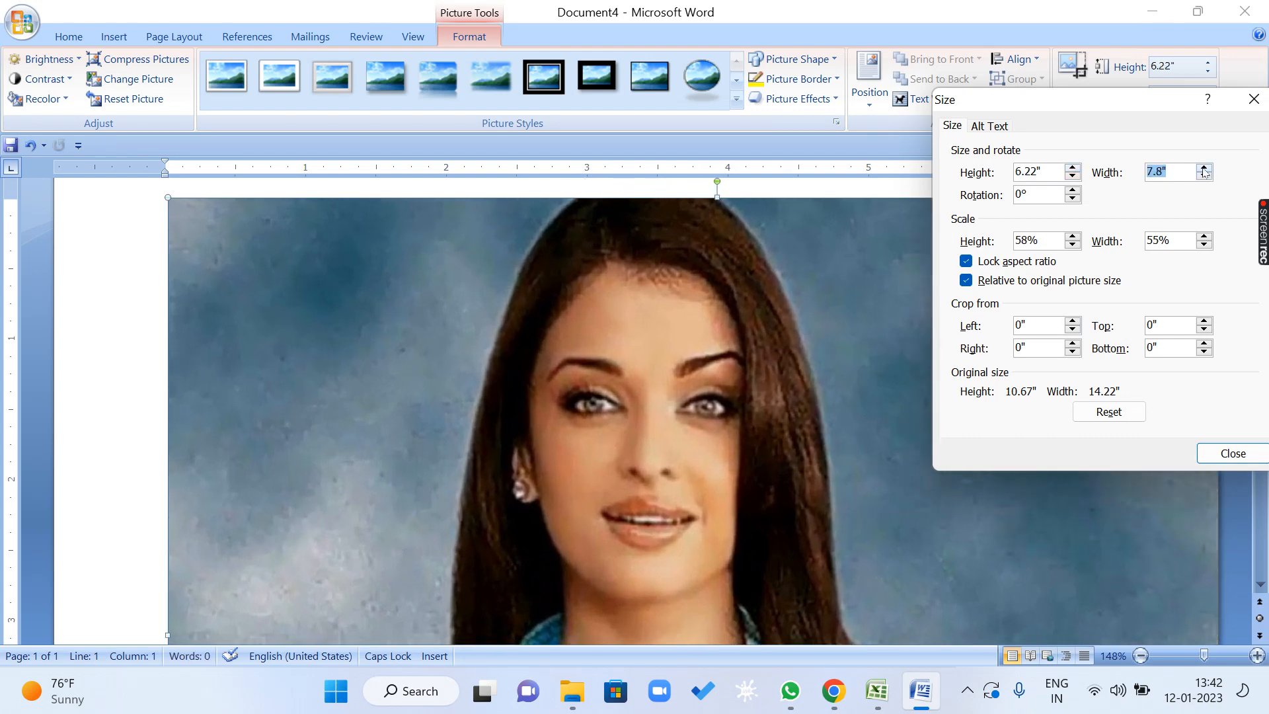
Unlock the aspect ratio, reduce only the picture's width to 3.1", and close the size settings.
click(996, 264)
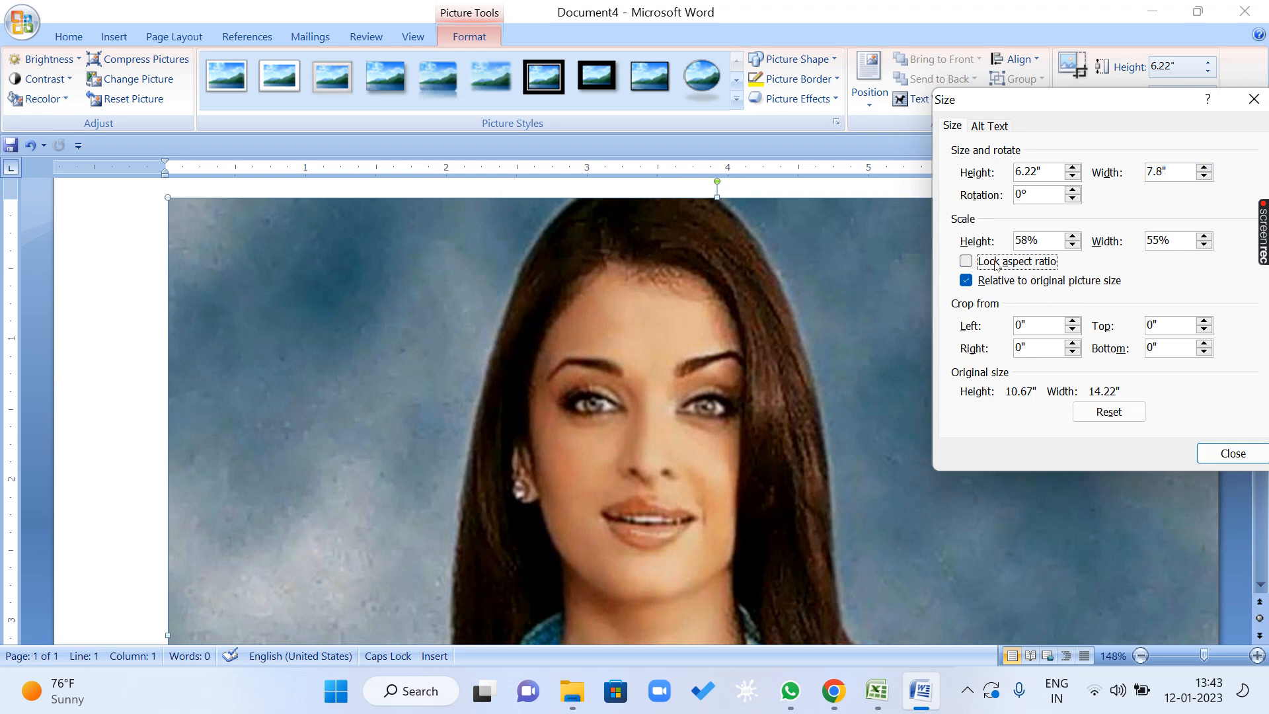
click(1203, 177)
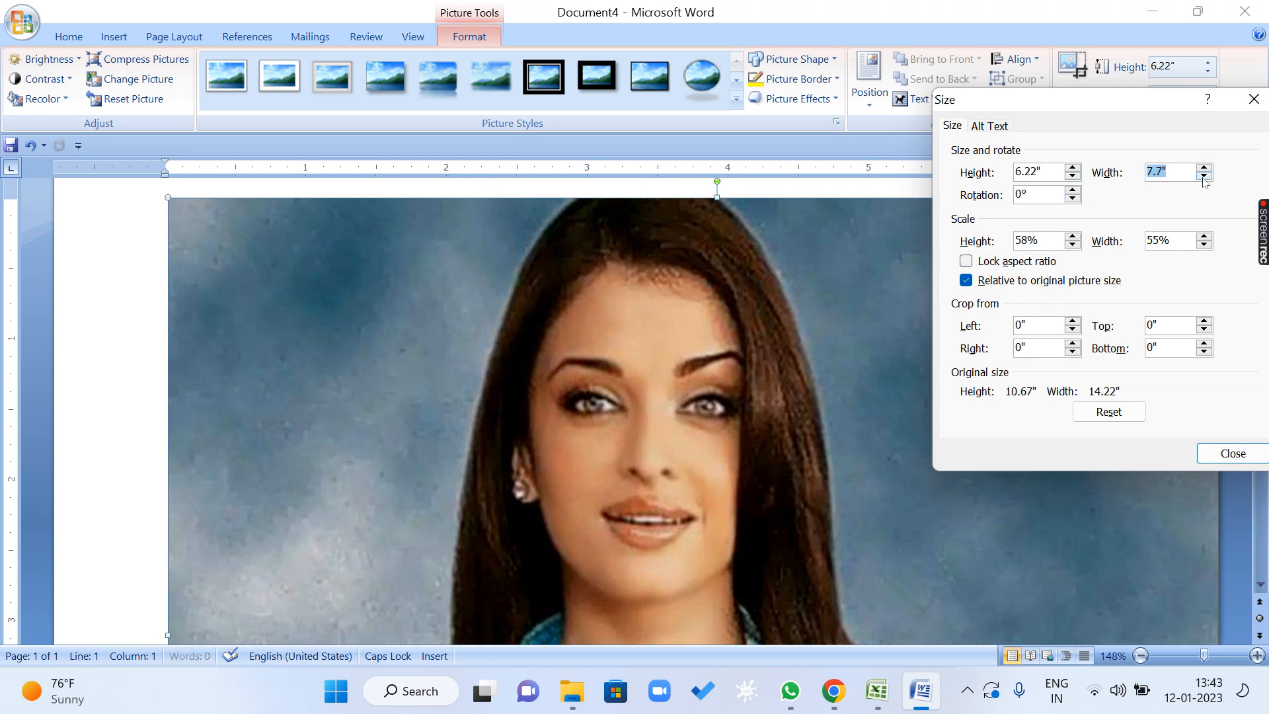
click(1203, 177)
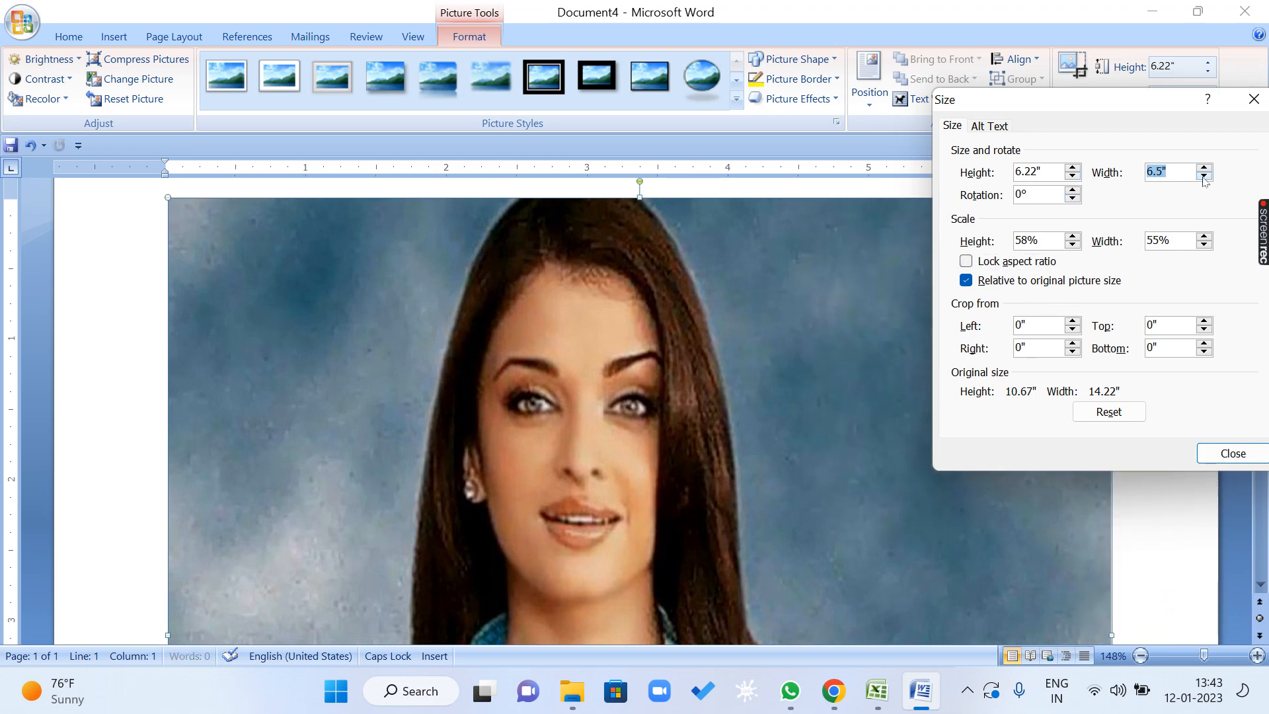
click(1204, 177)
click(1204, 177)
click(1203, 177)
click(1203, 177)
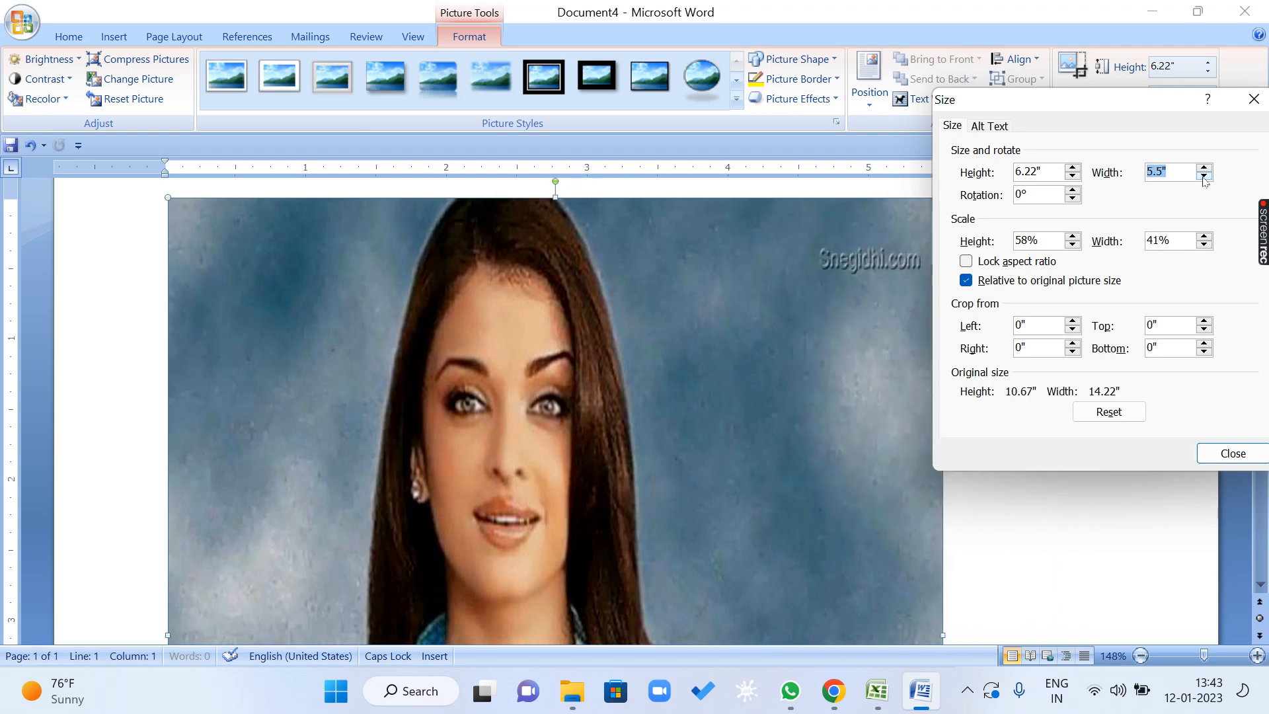
click(1204, 177)
click(1204, 177)
click(1203, 177)
click(1204, 177)
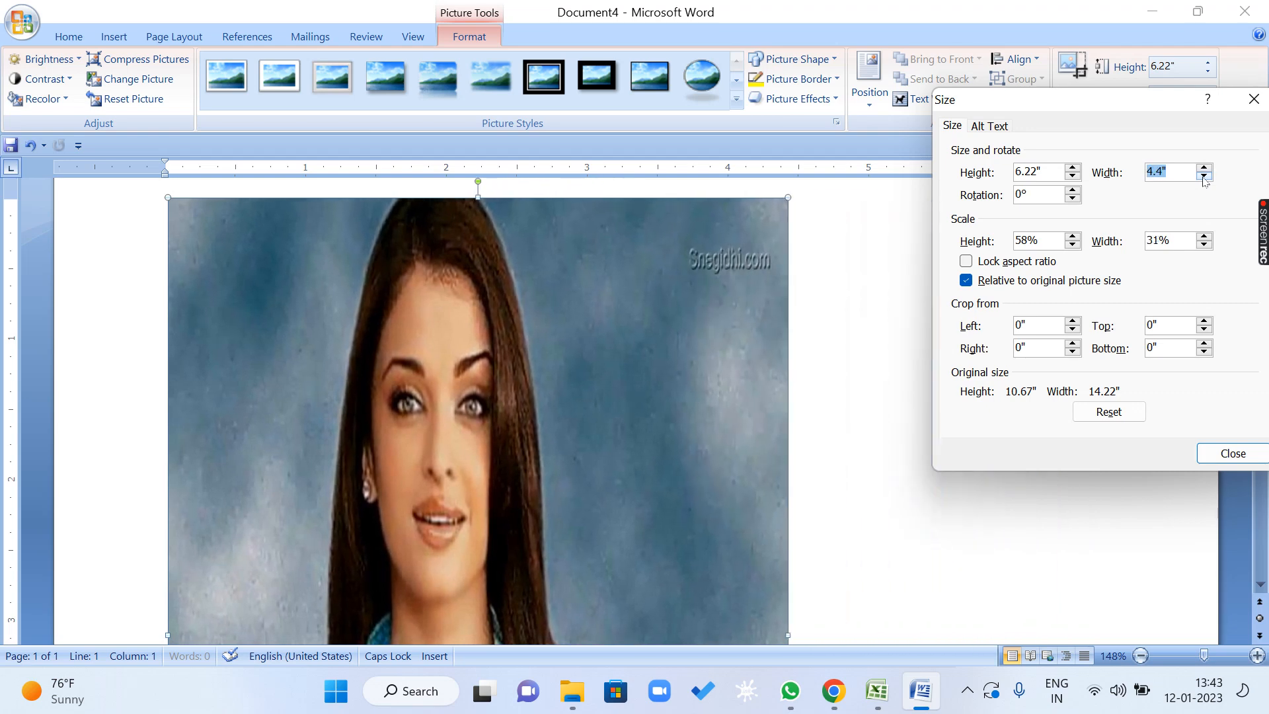
click(1203, 177)
click(1203, 177)
click(1203, 177)
click(1203, 177)
click(1203, 178)
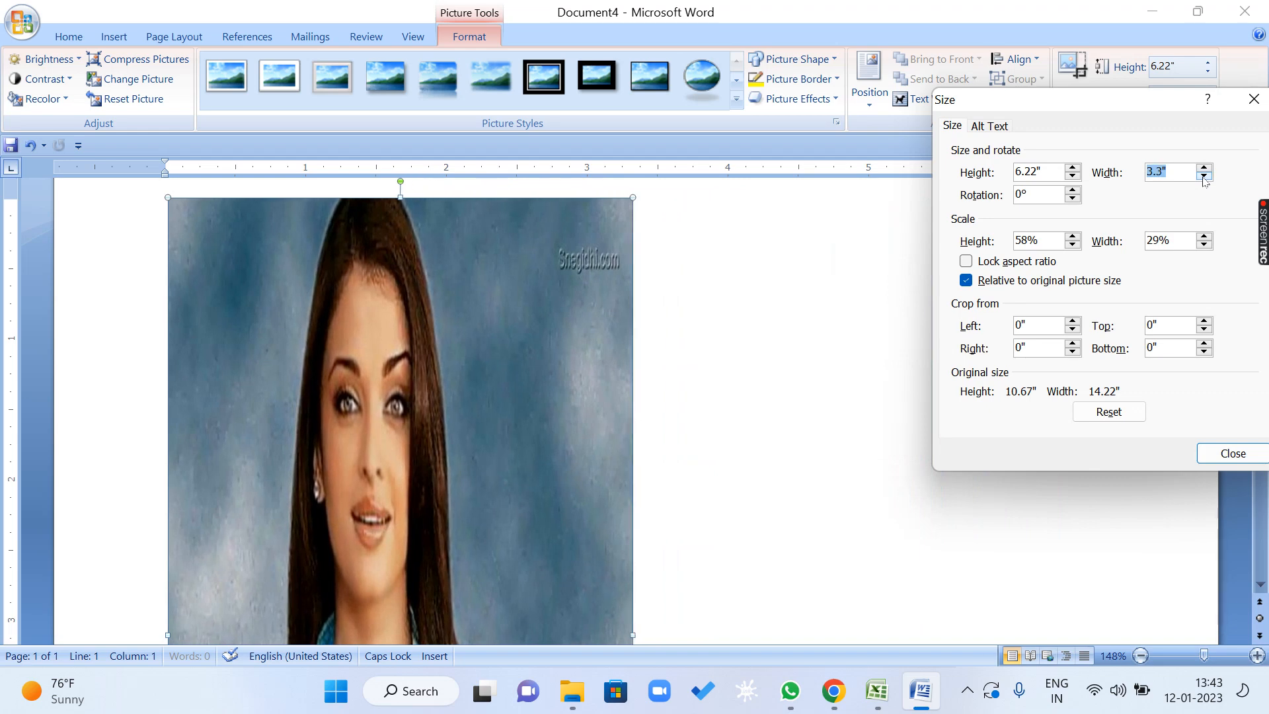
click(1203, 177)
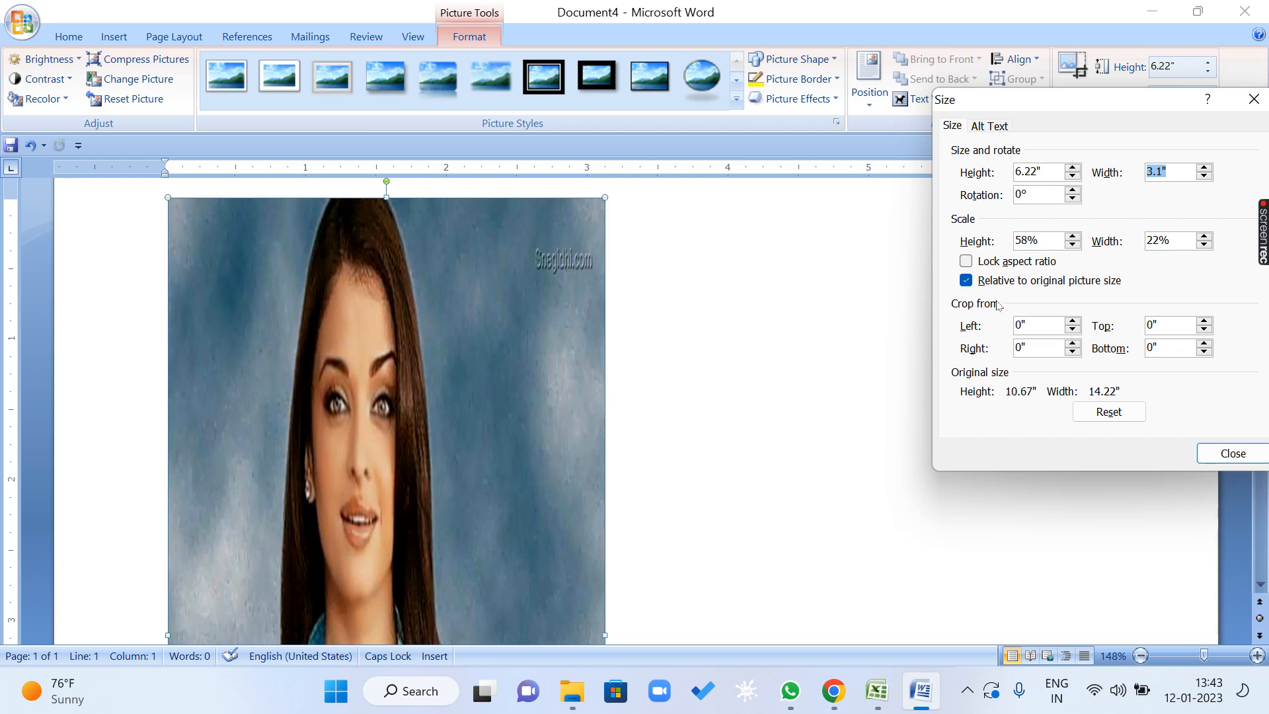
click(1233, 453)
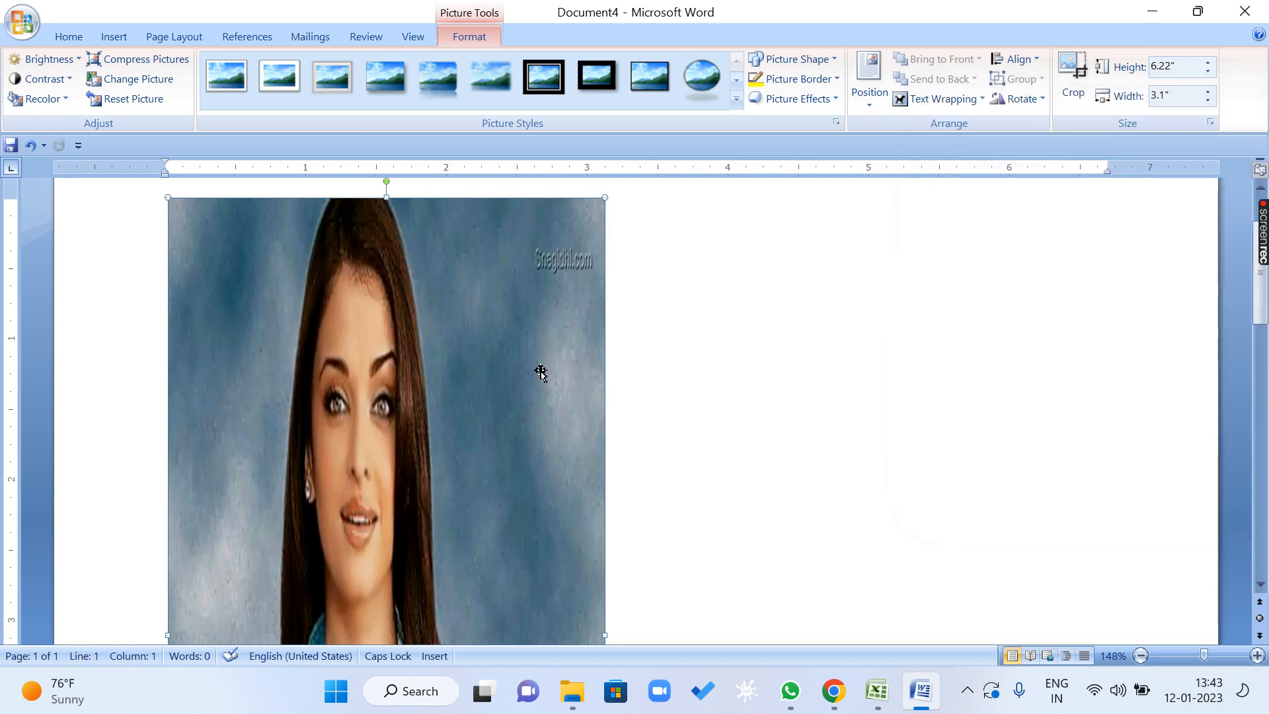
Clear the existing picture and insert KHUSHI.jpg from the SHRADHA folder inside WALLPAPERS.
key(ctrl+z)
click(111, 41)
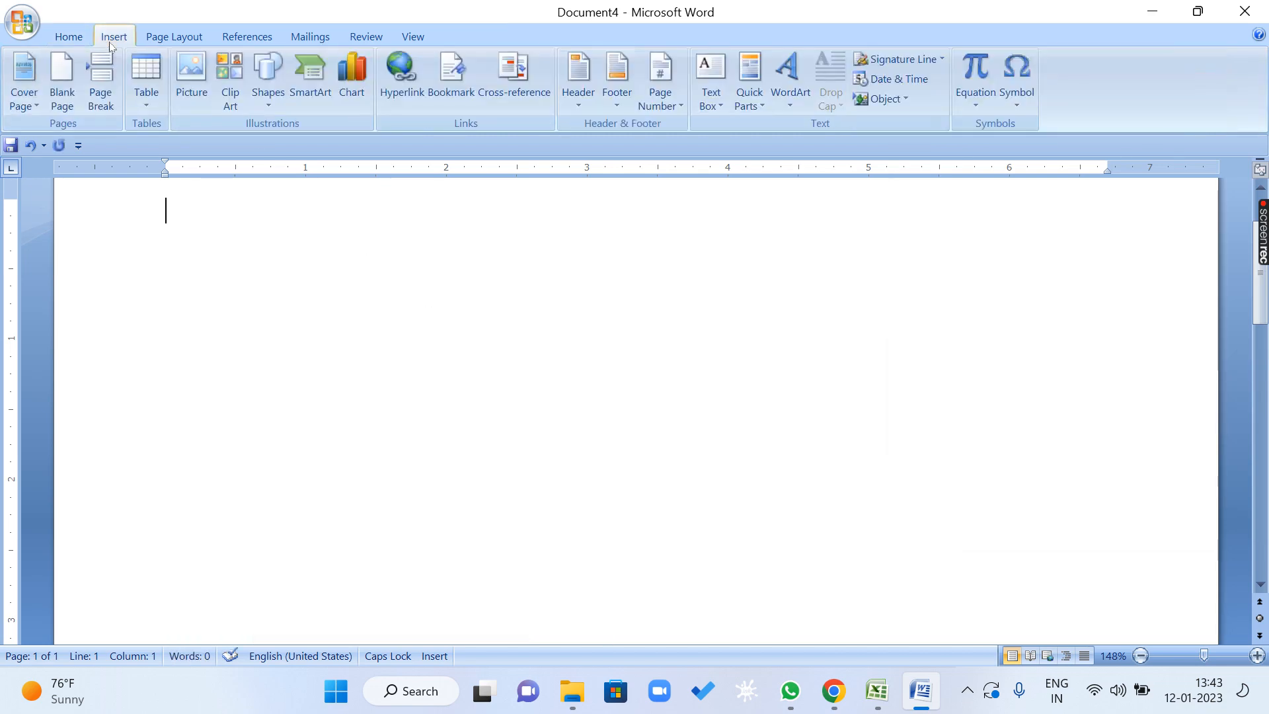
click(191, 76)
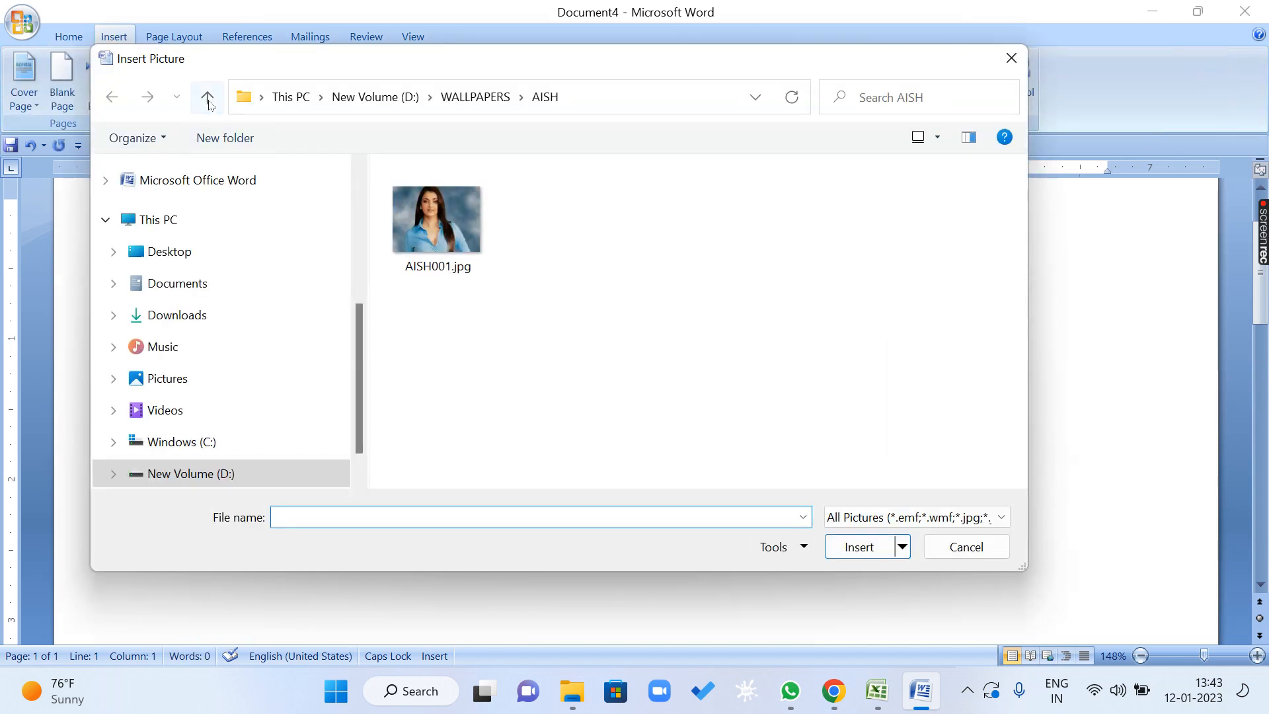
click(207, 98)
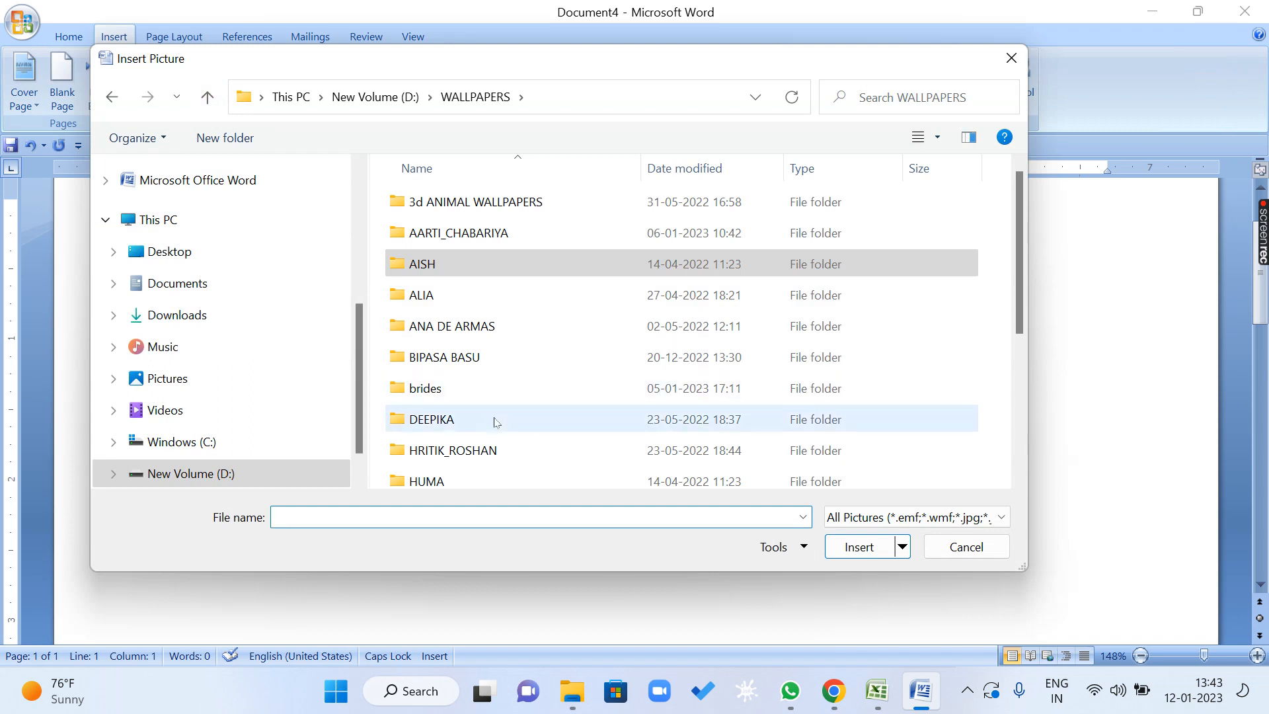
click(492, 450)
scroll(490, 457, down, 1)
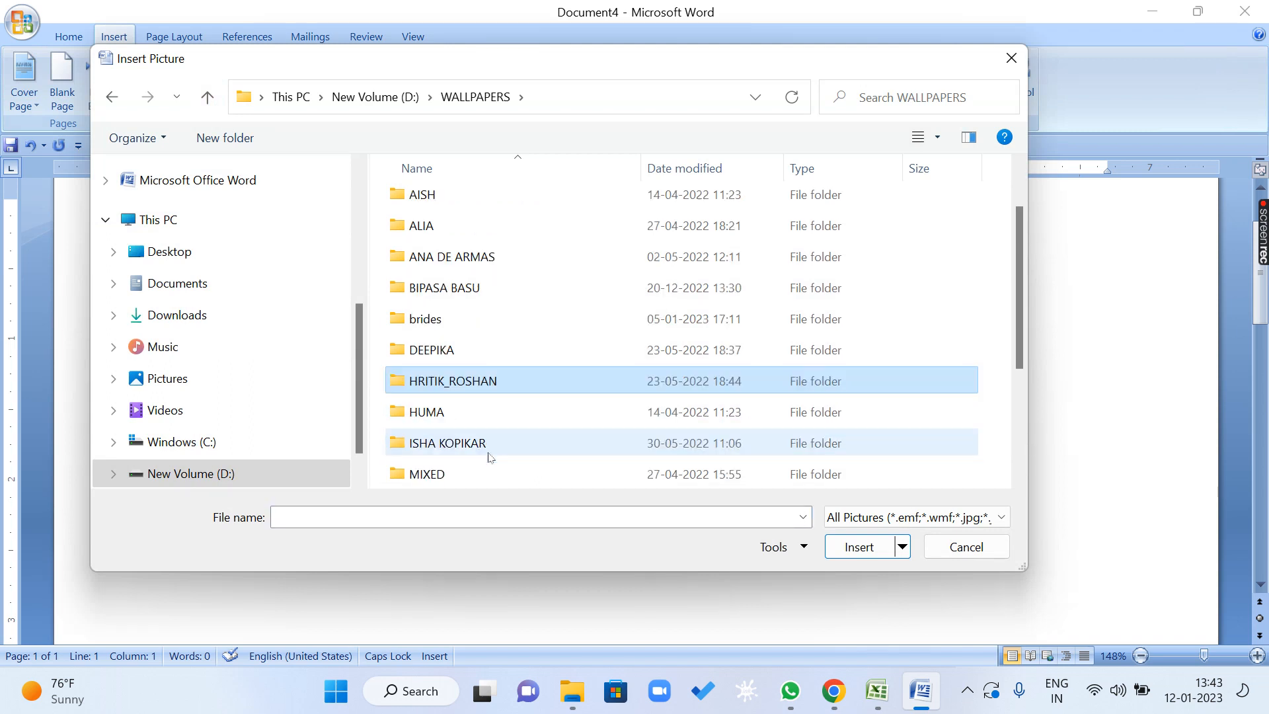
scroll(489, 457, down, 2)
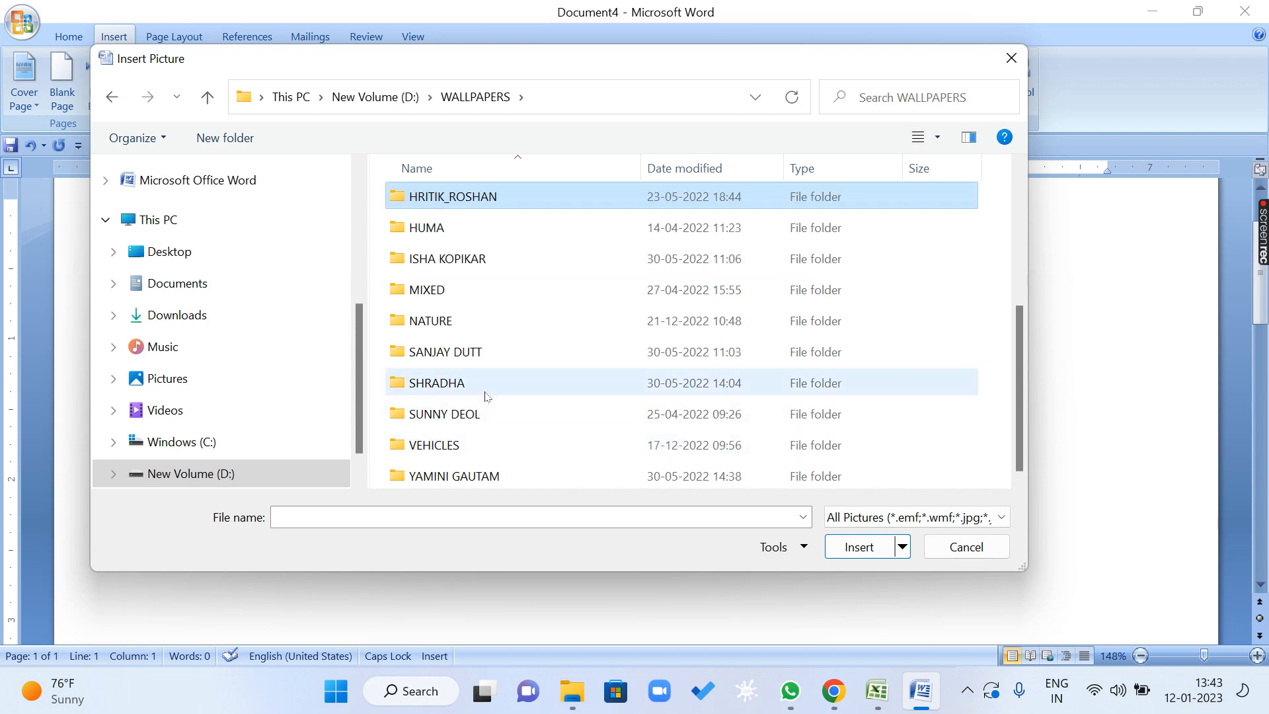
double_click(489, 383)
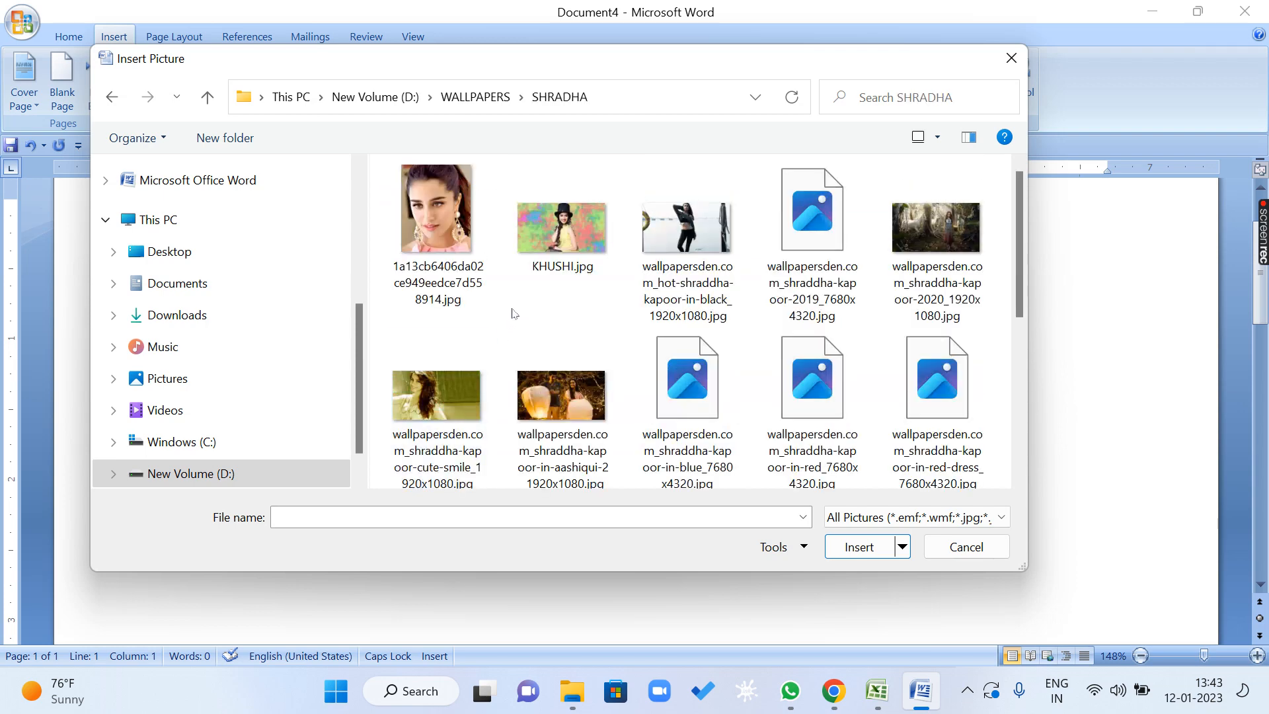
double_click(586, 213)
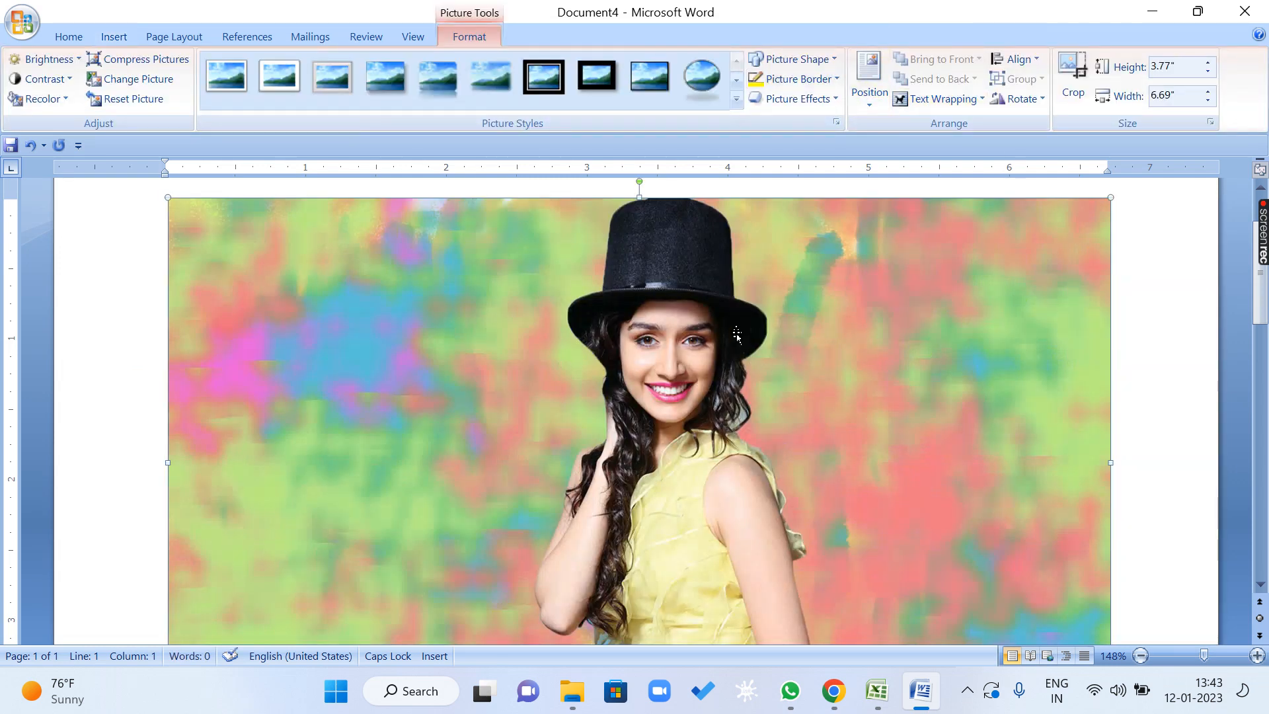
Open the picture's size and rotation options and raise the left crop to 1.3".
click(1017, 98)
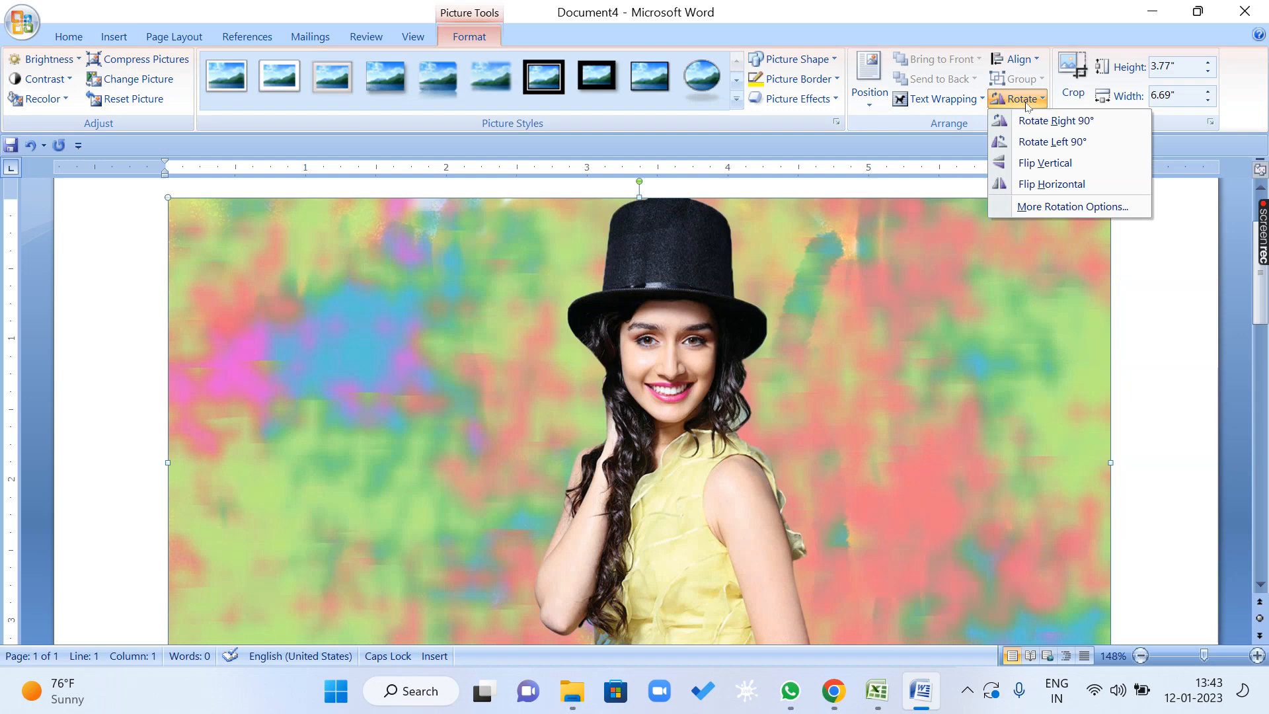
click(1048, 204)
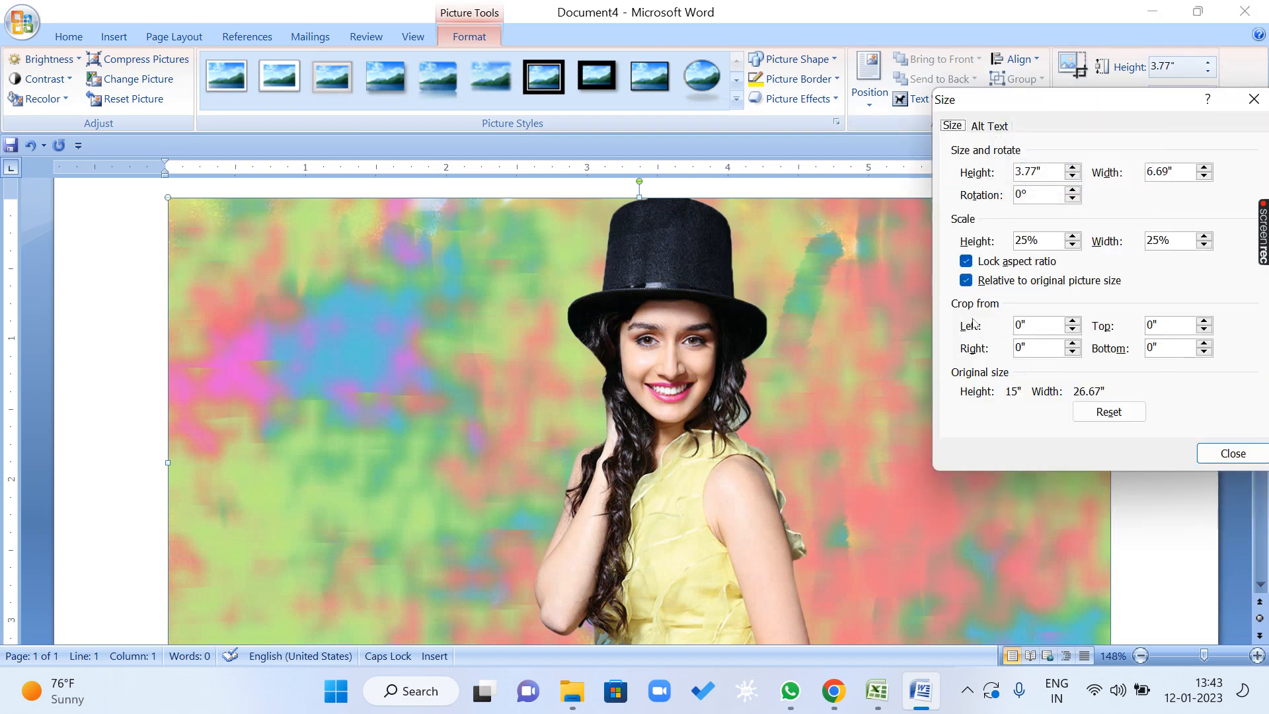
click(1073, 322)
click(1073, 322)
click(1073, 322)
click(1073, 322)
click(1073, 322)
click(1073, 322)
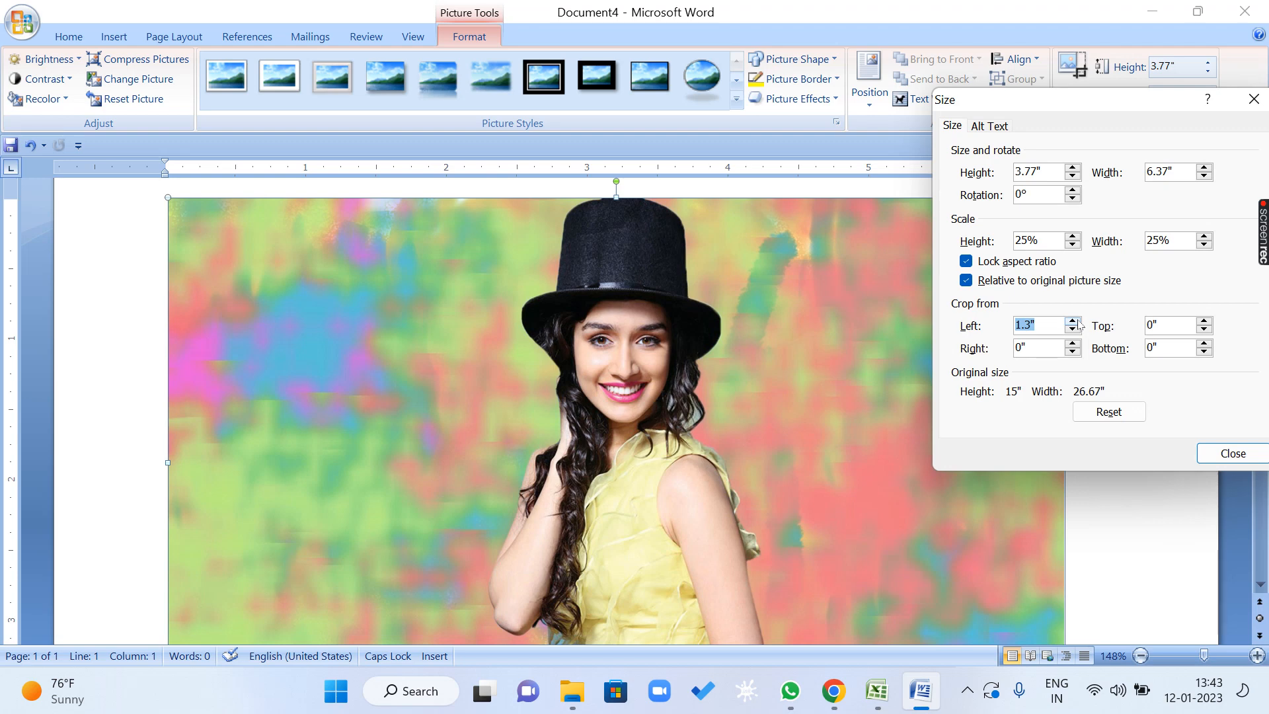
Crop the picture by 3" from the left, top, right and bottom.
text(3)
key(Tab)
text(3)
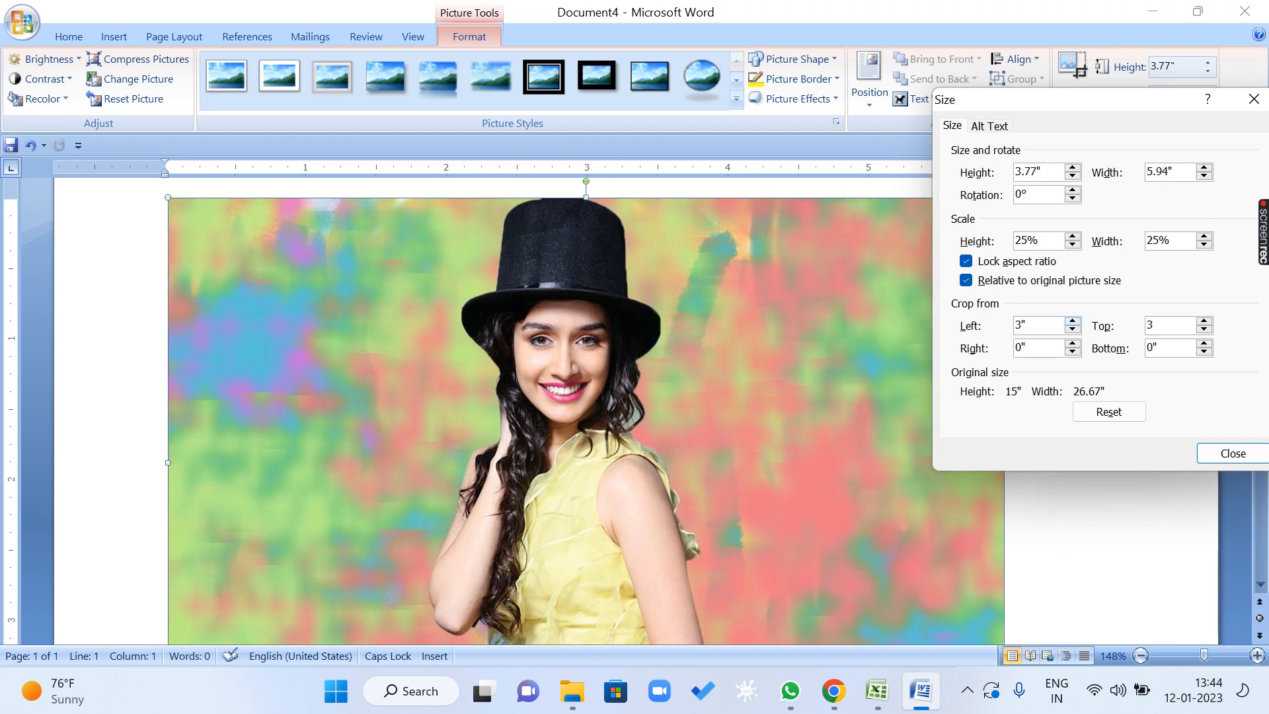
key(Tab)
text(3)
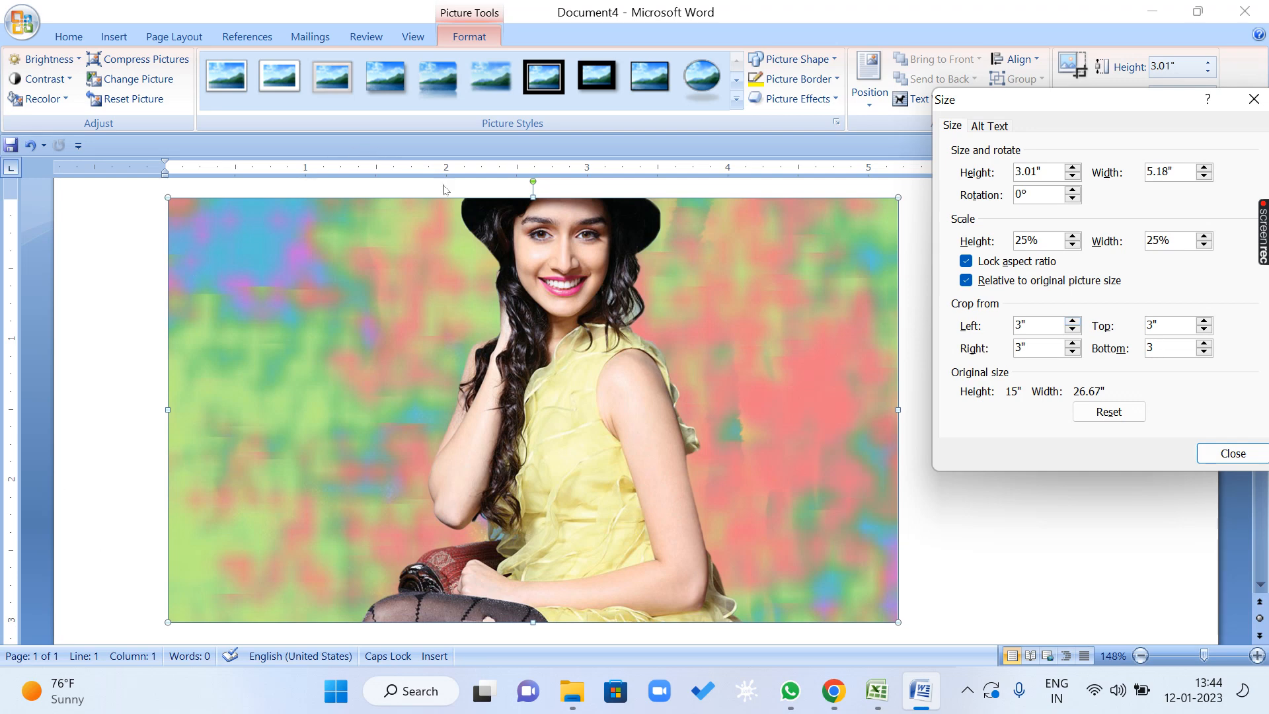
Set the picture's top crop to 0.5" and its left and right crops to 5" each.
double_click(1164, 323)
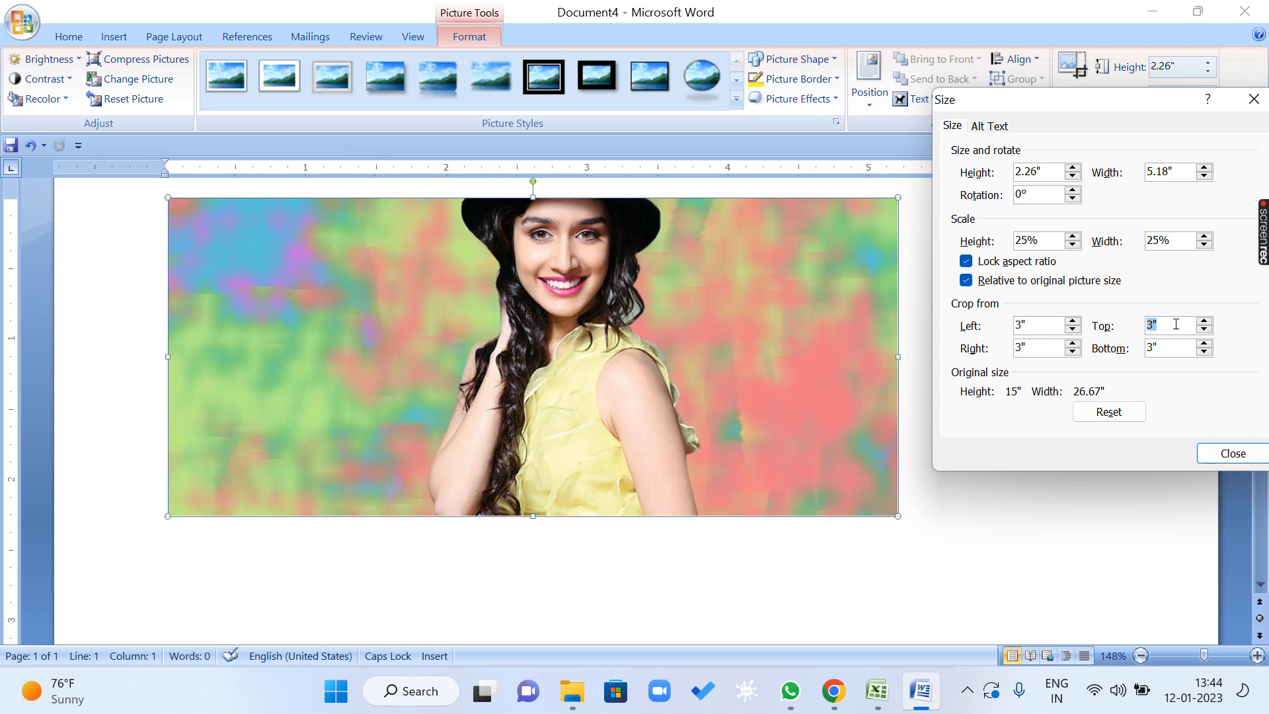
text(.5)
click(1041, 348)
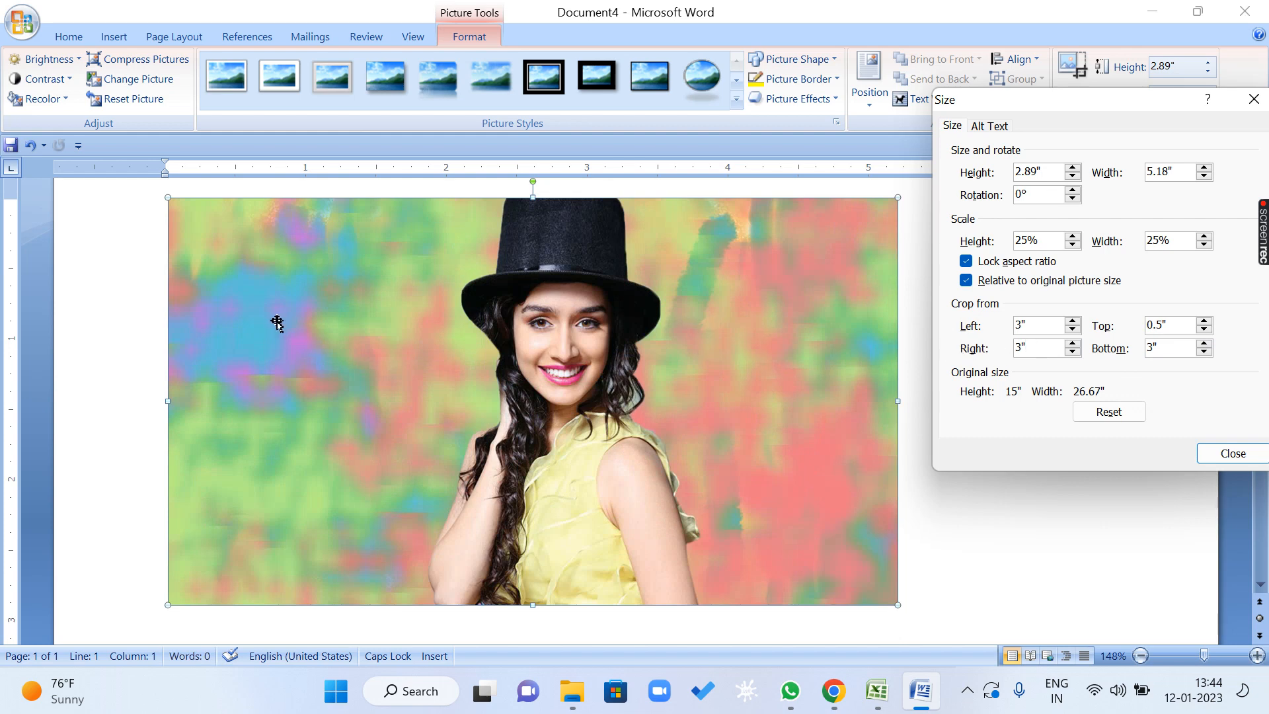
drag(1043, 332, 977, 324)
key(Tab)
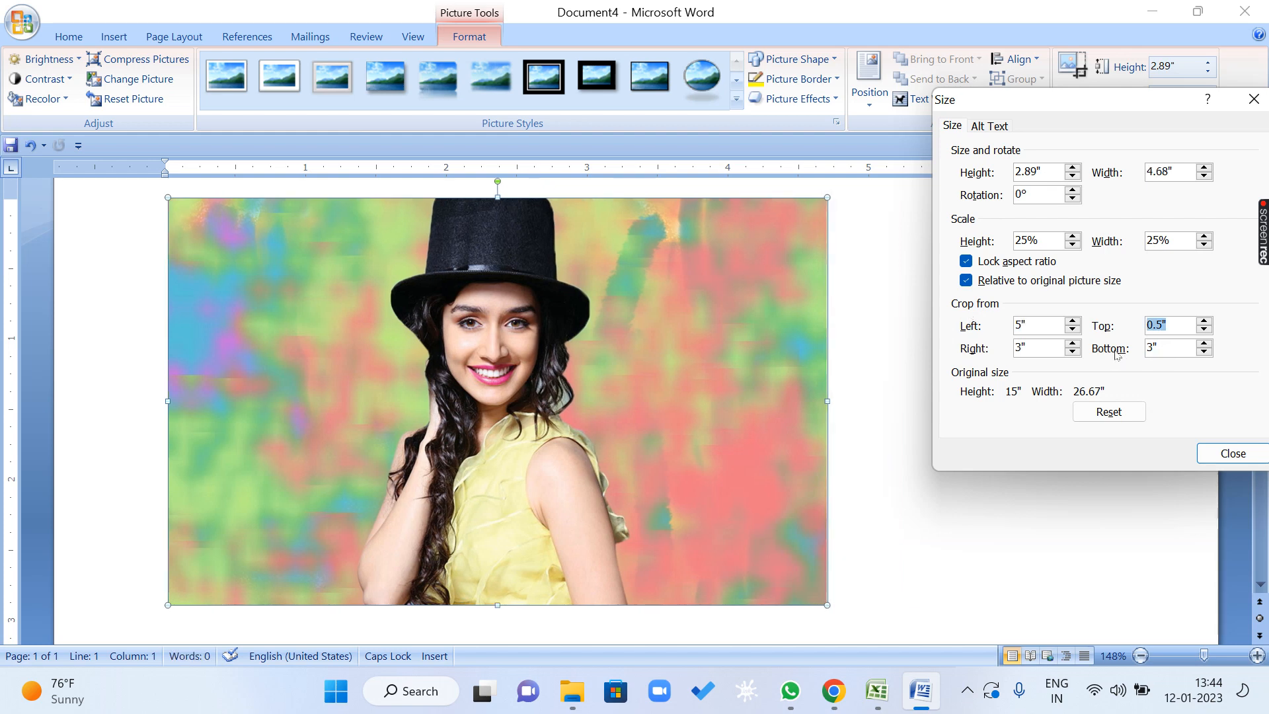
drag(1045, 344, 991, 352)
text(5)
Set the picture's left crop to 10" and its right crop to 8".
click(1029, 325)
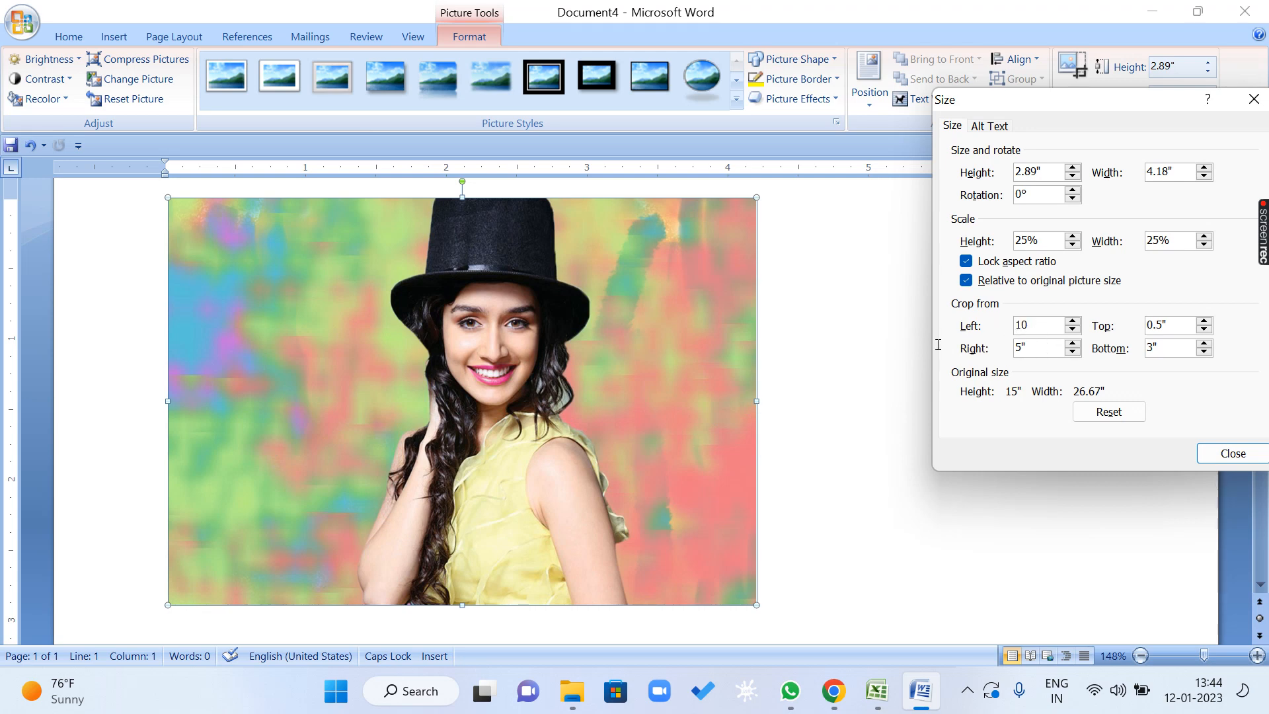
key(Tab)
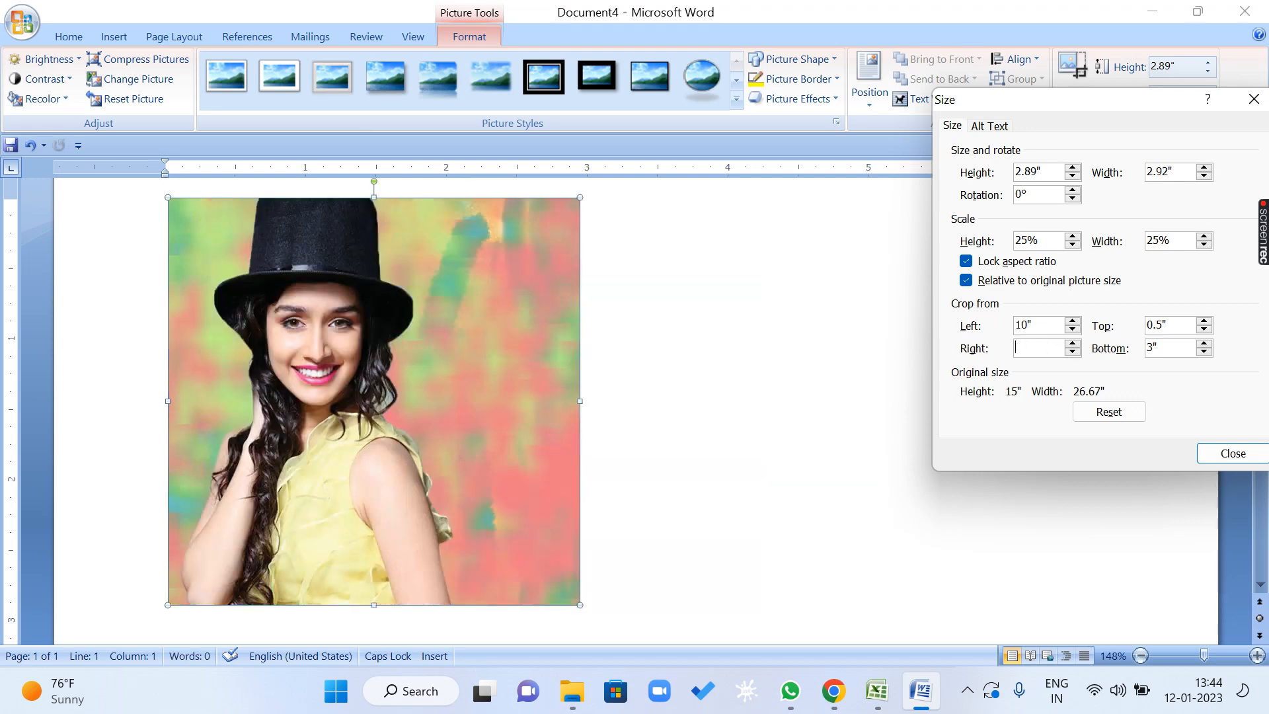
text(10)
key(Tab)
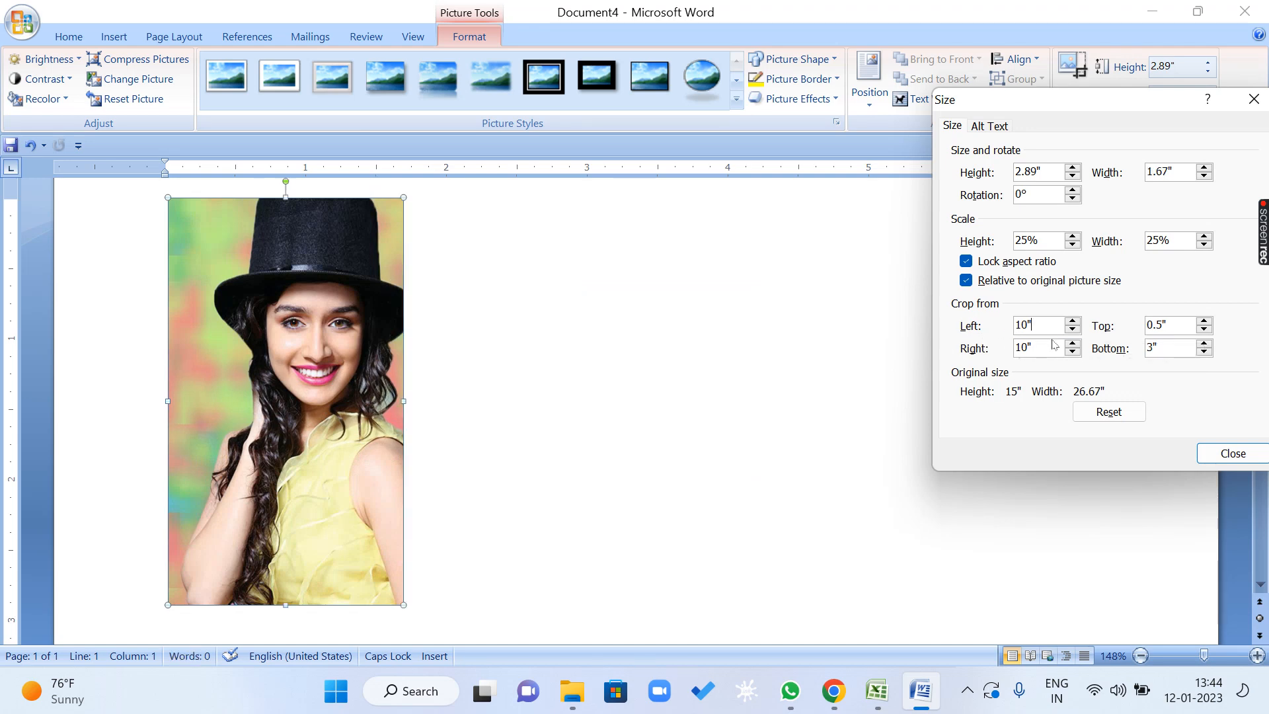
drag(1035, 347, 1011, 348)
text(8)
key(Tab)
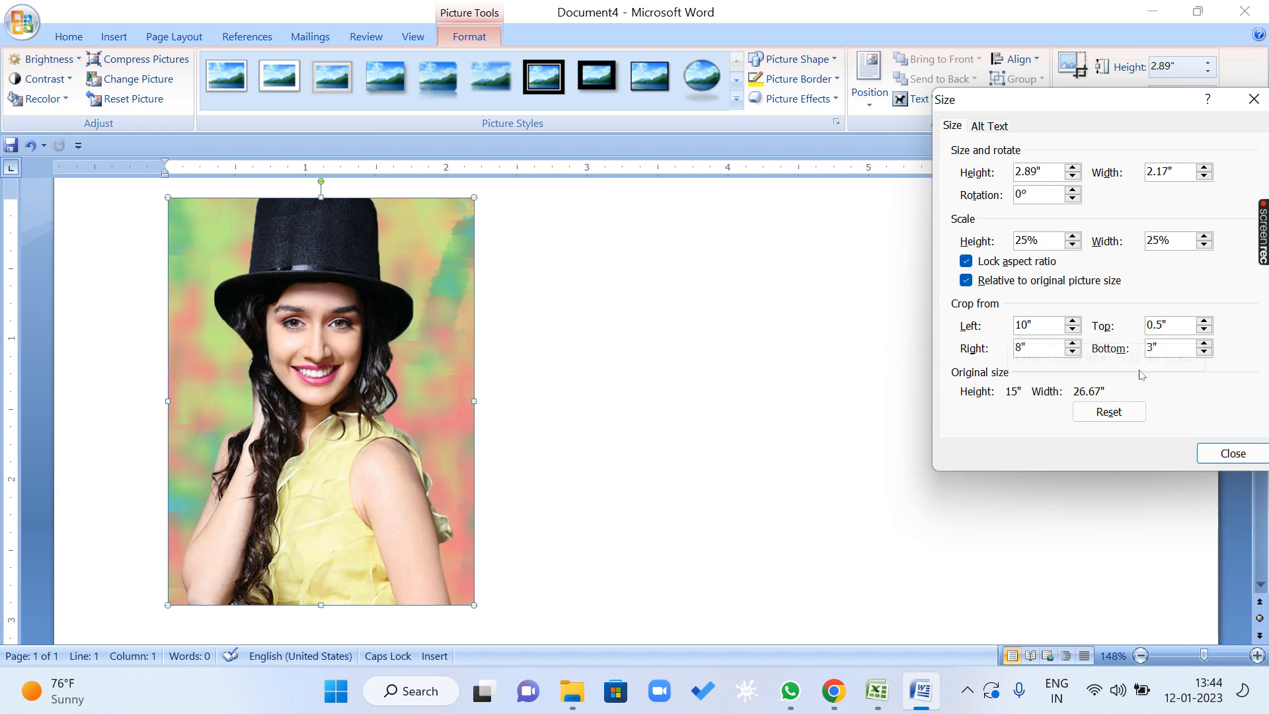
Set the picture's bottom crop to 6" and raise it to 6.5".
drag(1175, 349, 1117, 349)
text(6)
key(Tab)
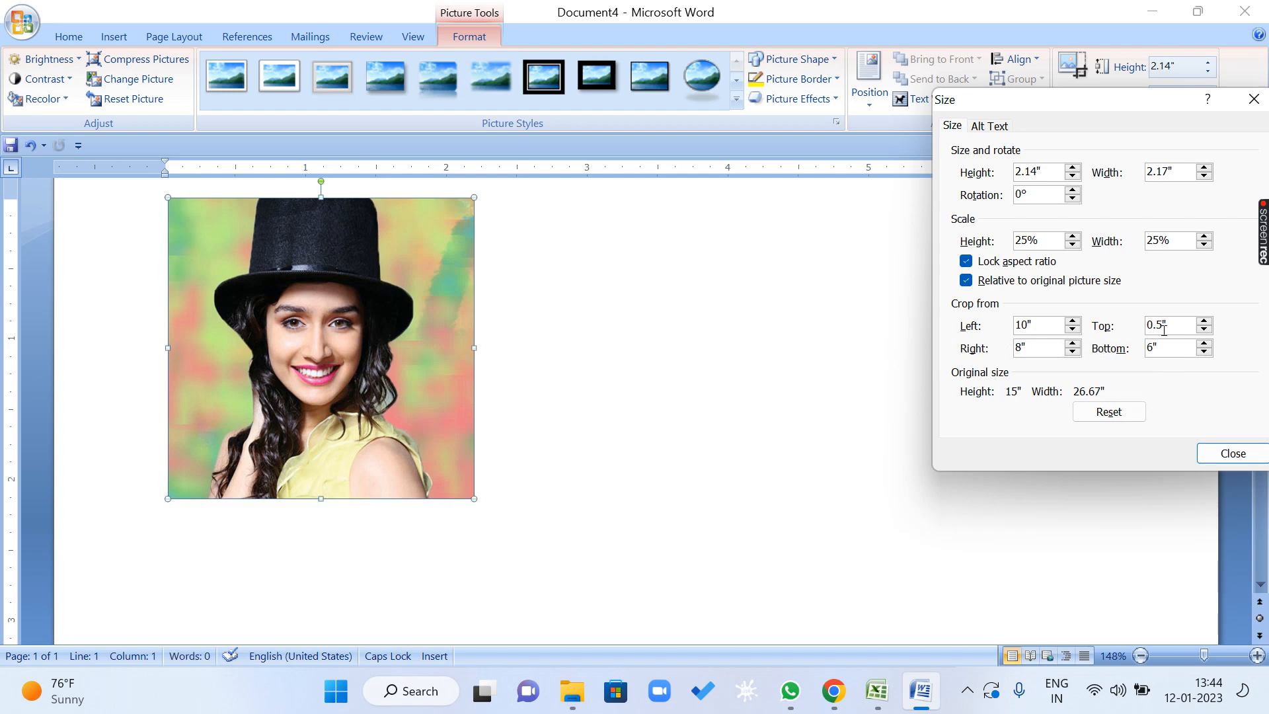
click(1205, 344)
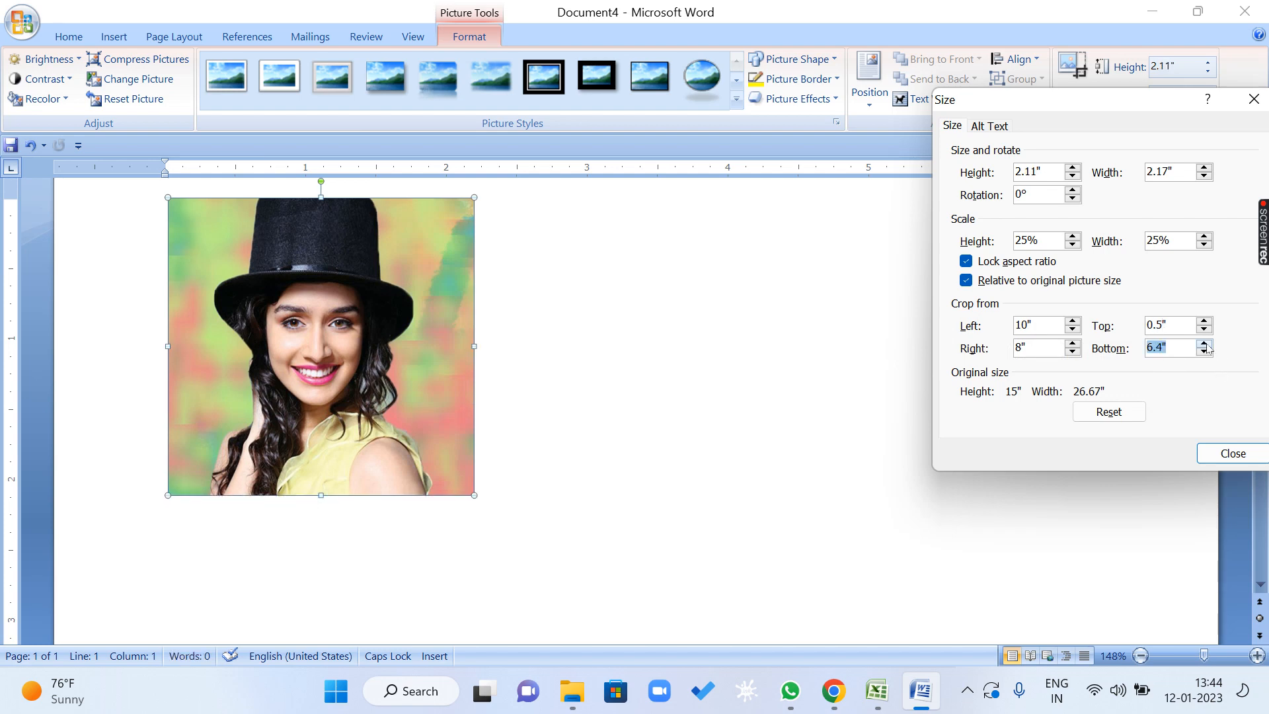
click(1203, 344)
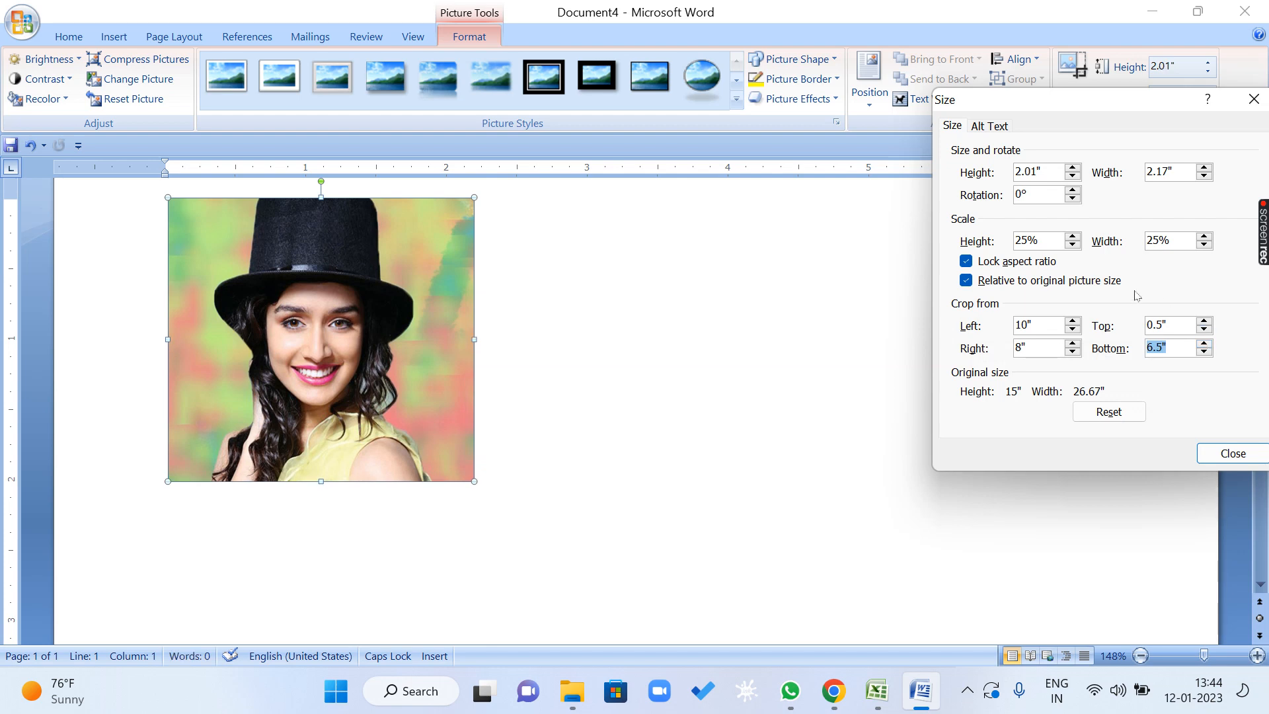
Rotate the cropped picture to 8° in the size settings.
click(1040, 172)
click(1044, 194)
click(1072, 191)
click(1072, 190)
click(1073, 190)
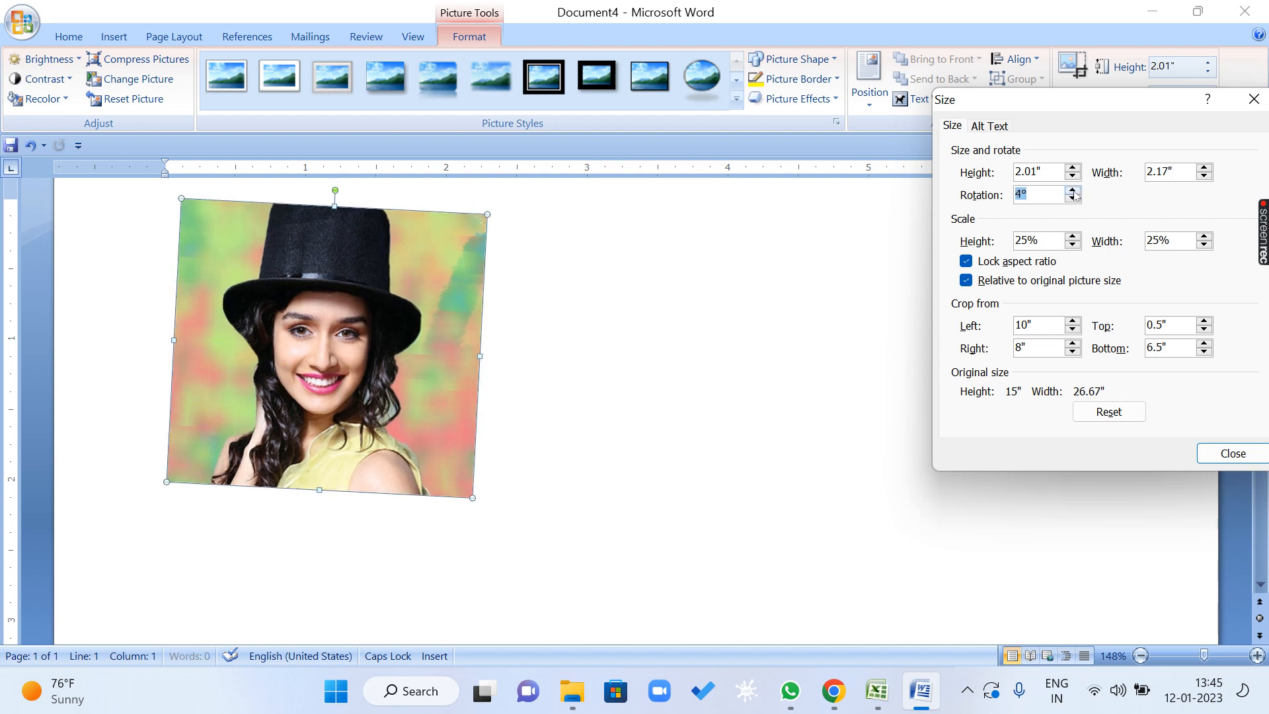
click(1072, 191)
click(1072, 191)
click(1073, 191)
click(1073, 191)
click(1073, 191)
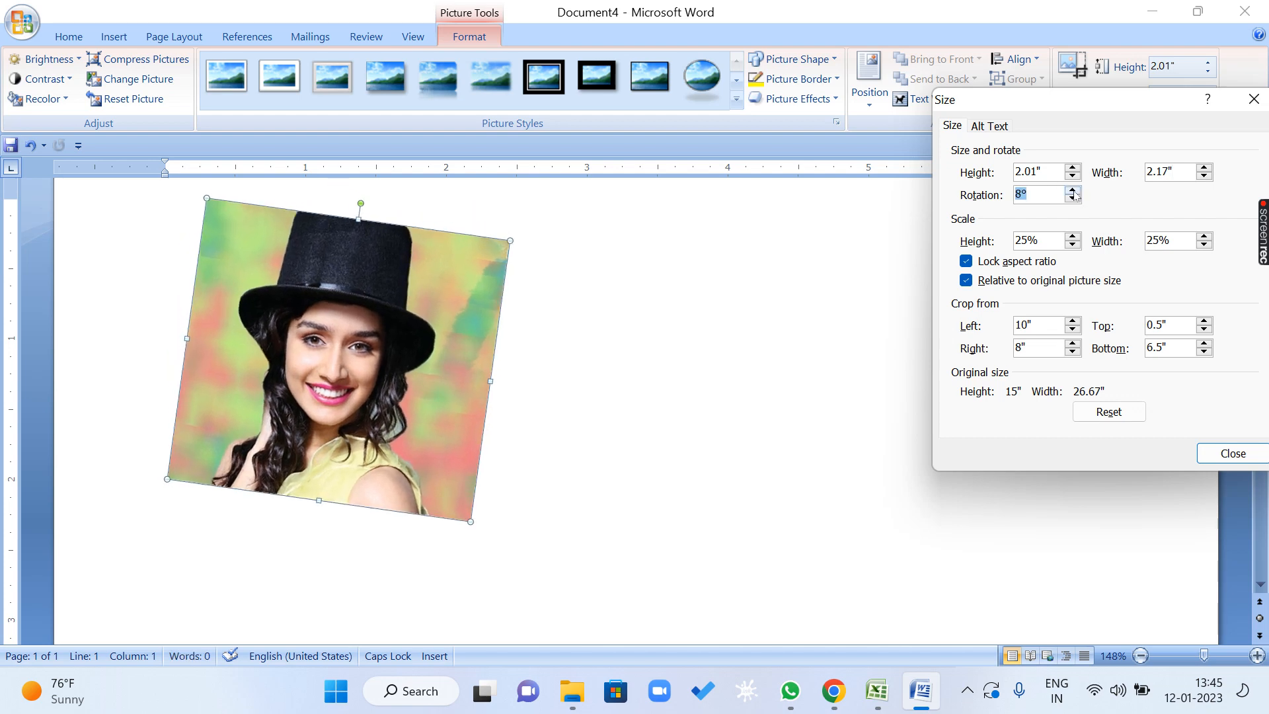
Keep the aspect ratio locked, reset the picture to its original size without crop or rotation, and close the settings.
click(968, 263)
click(1049, 171)
click(965, 262)
click(1126, 414)
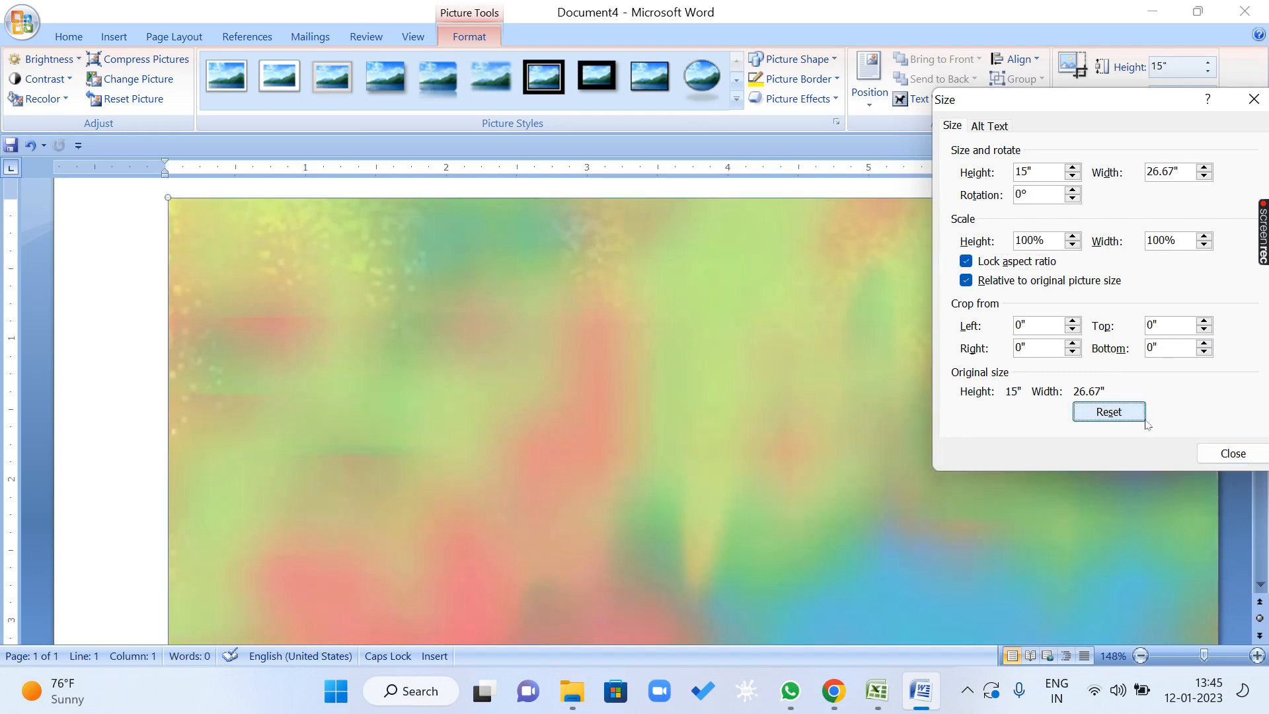
click(1222, 455)
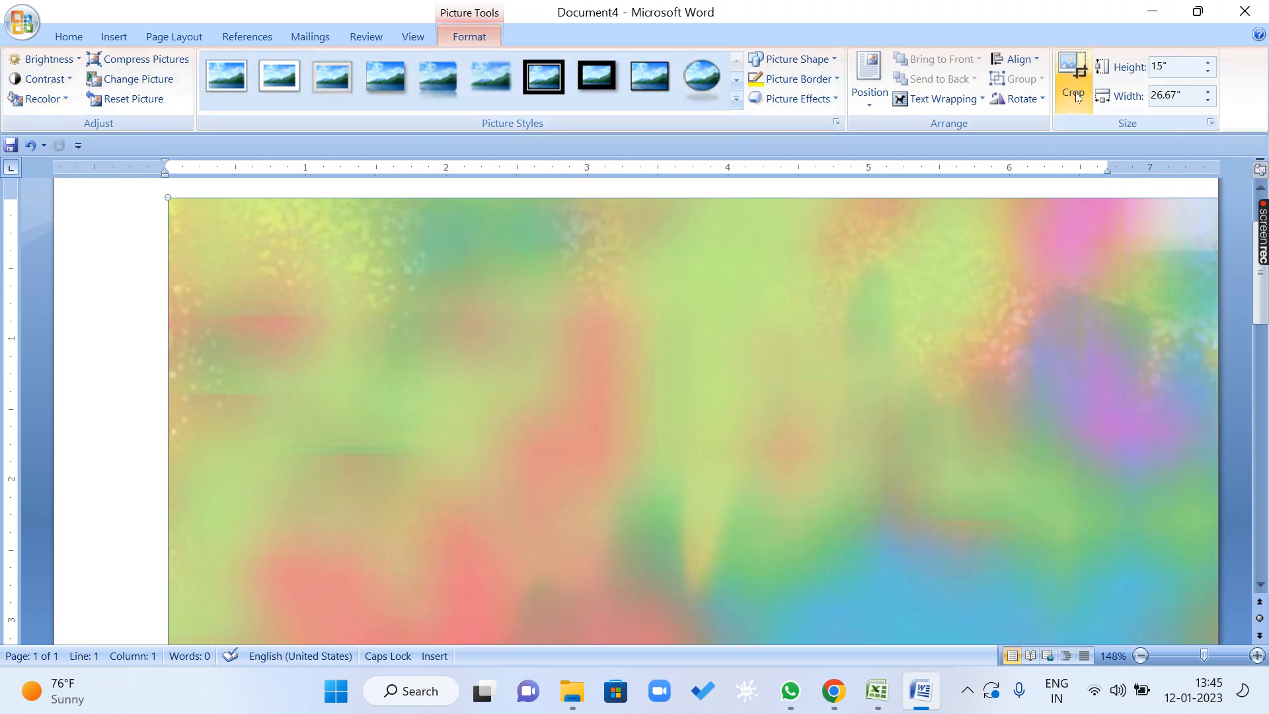
Set the picture's height to 5" with the aspect ratio locked.
click(1038, 102)
click(1038, 102)
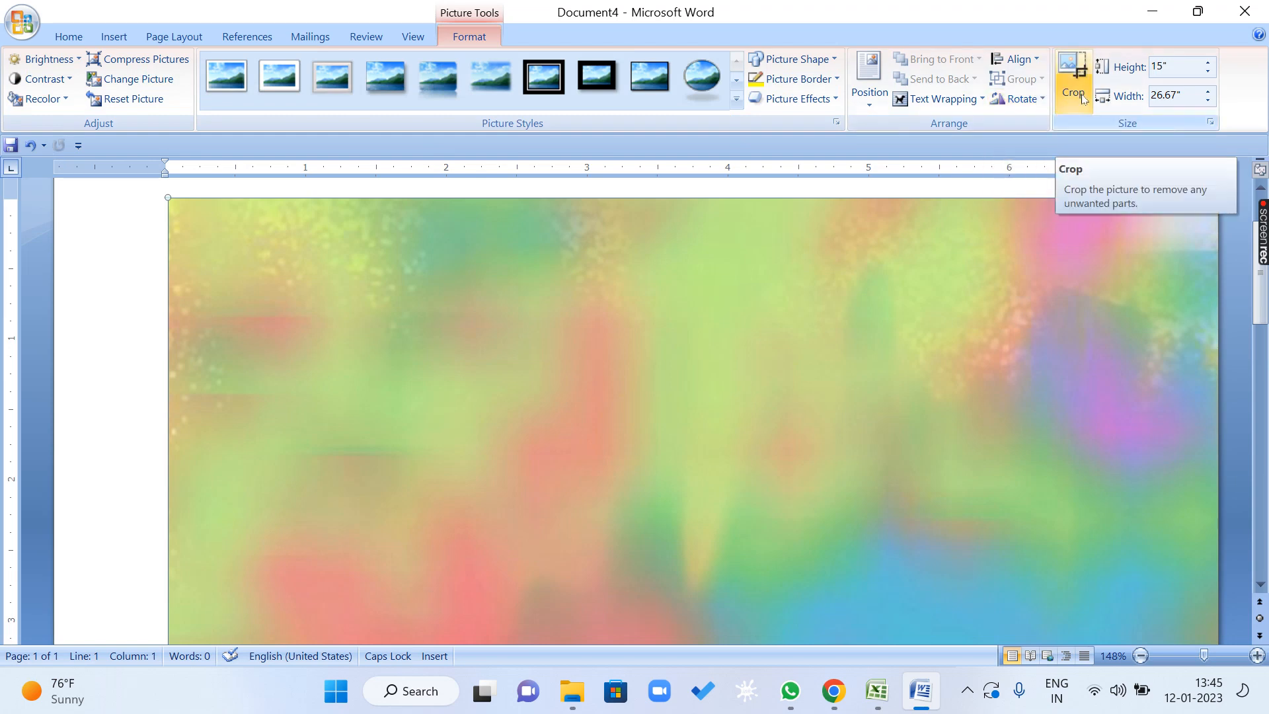
click(1190, 65)
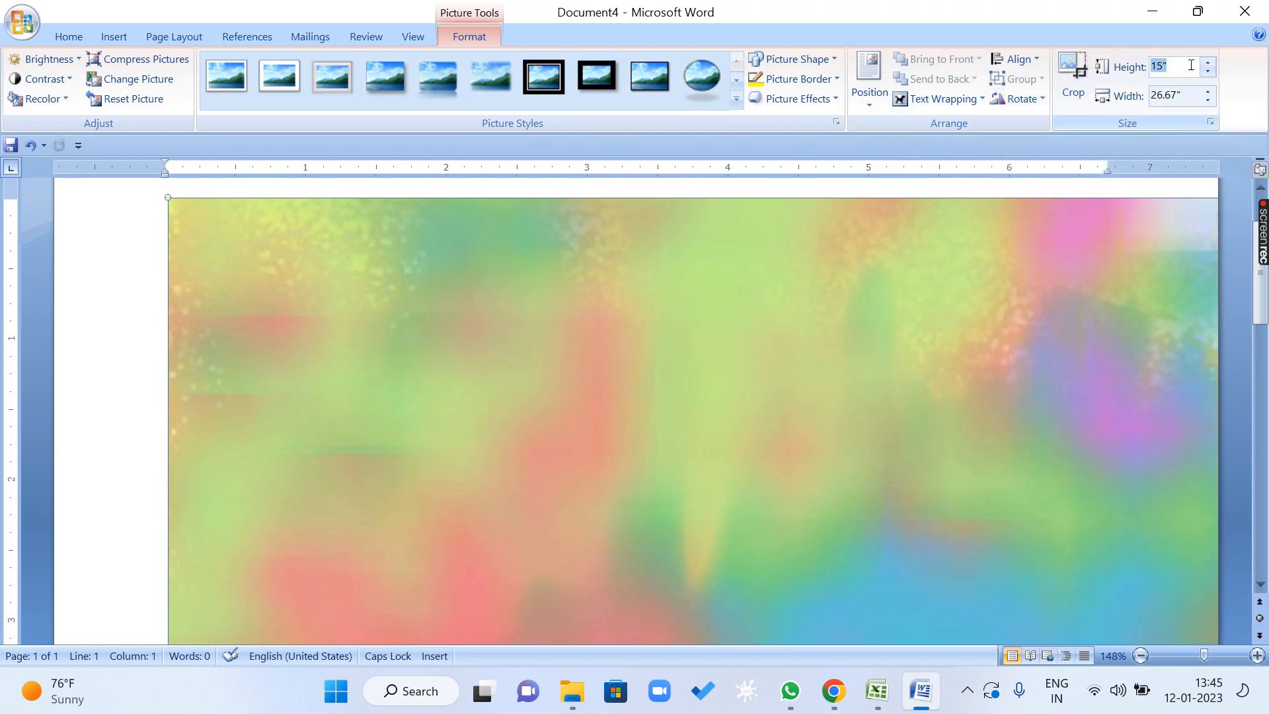
text(5)
key(Return)
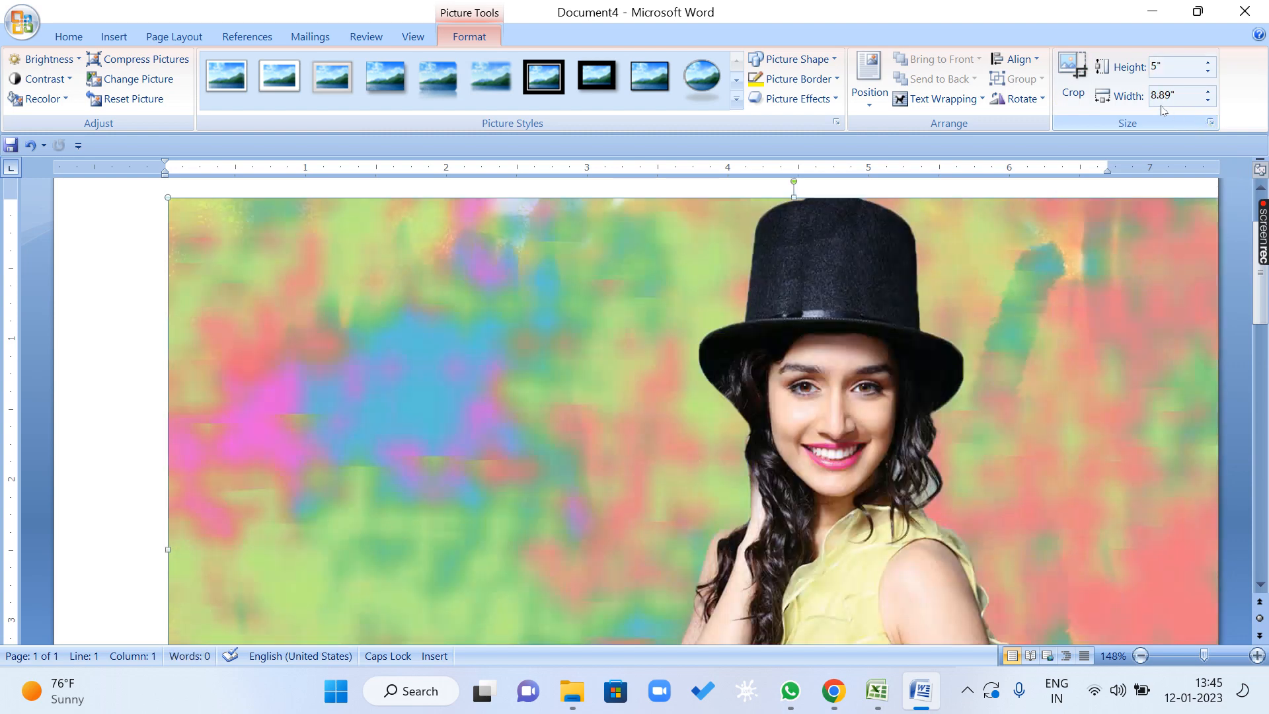
Crop away the picture's left and right sides around the woman, leaving it about 2.12" wide.
click(1072, 84)
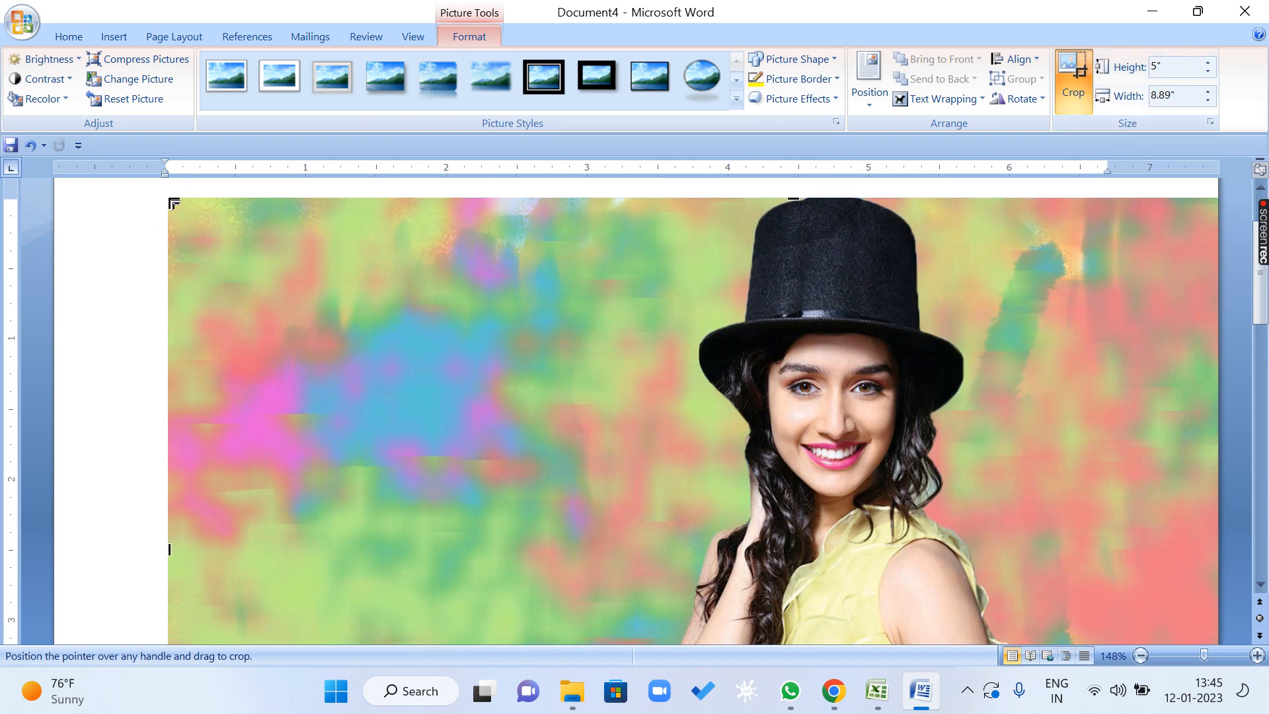
drag(174, 203, 676, 198)
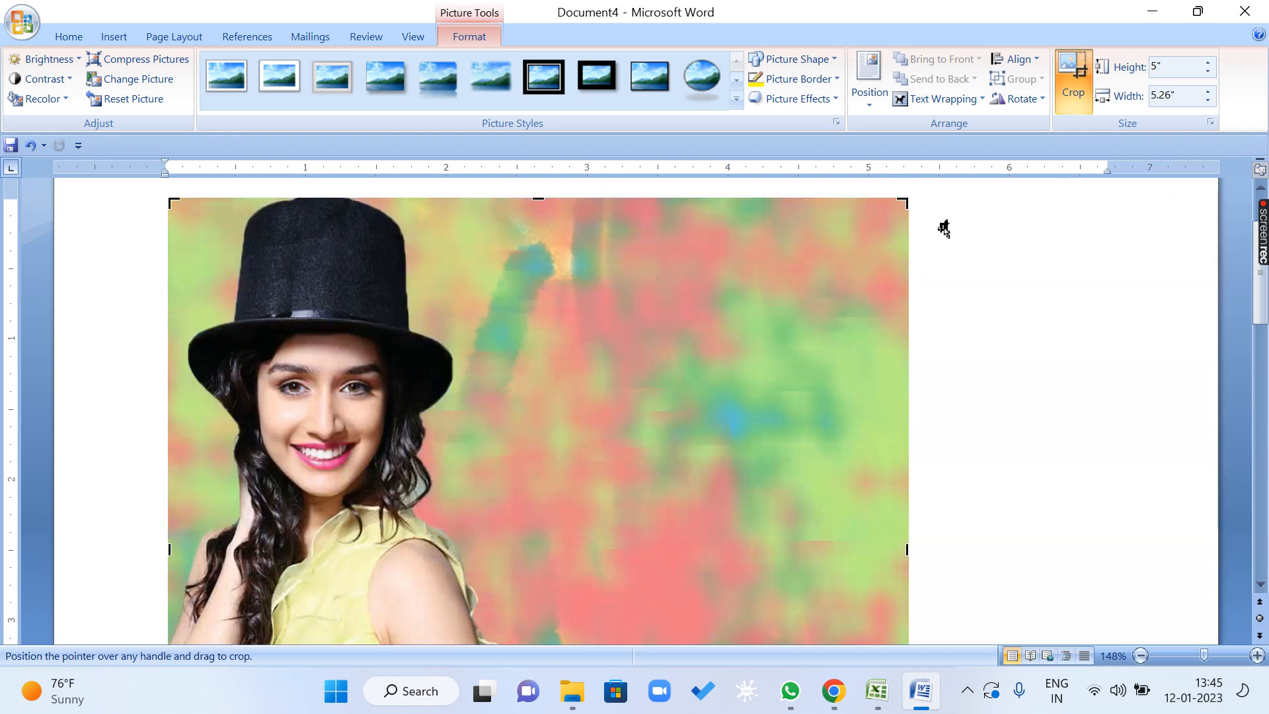
drag(857, 199, 465, 198)
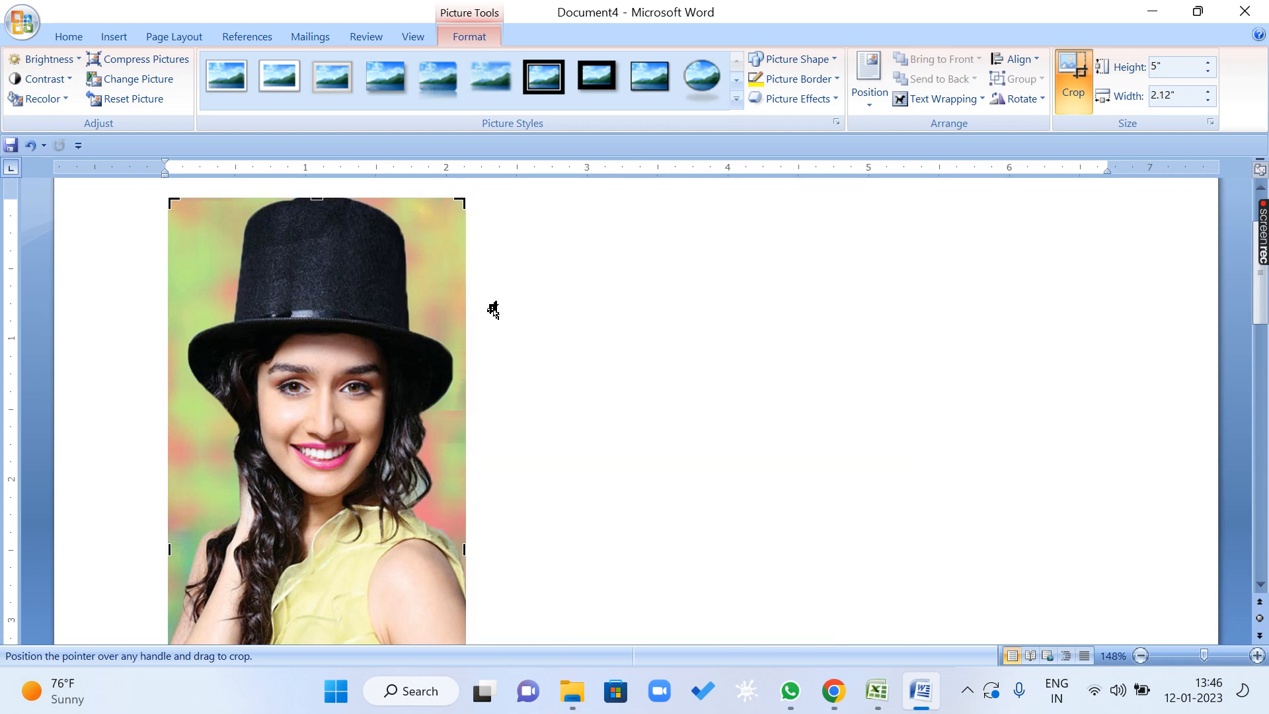
Crop the picture's bottom edge up to just below the face, leaving it about 2.29" high.
scroll(503, 350, down, 5)
drag(318, 547, 320, 325)
drag(320, 380, 320, 379)
scroll(731, 430, up, 4)
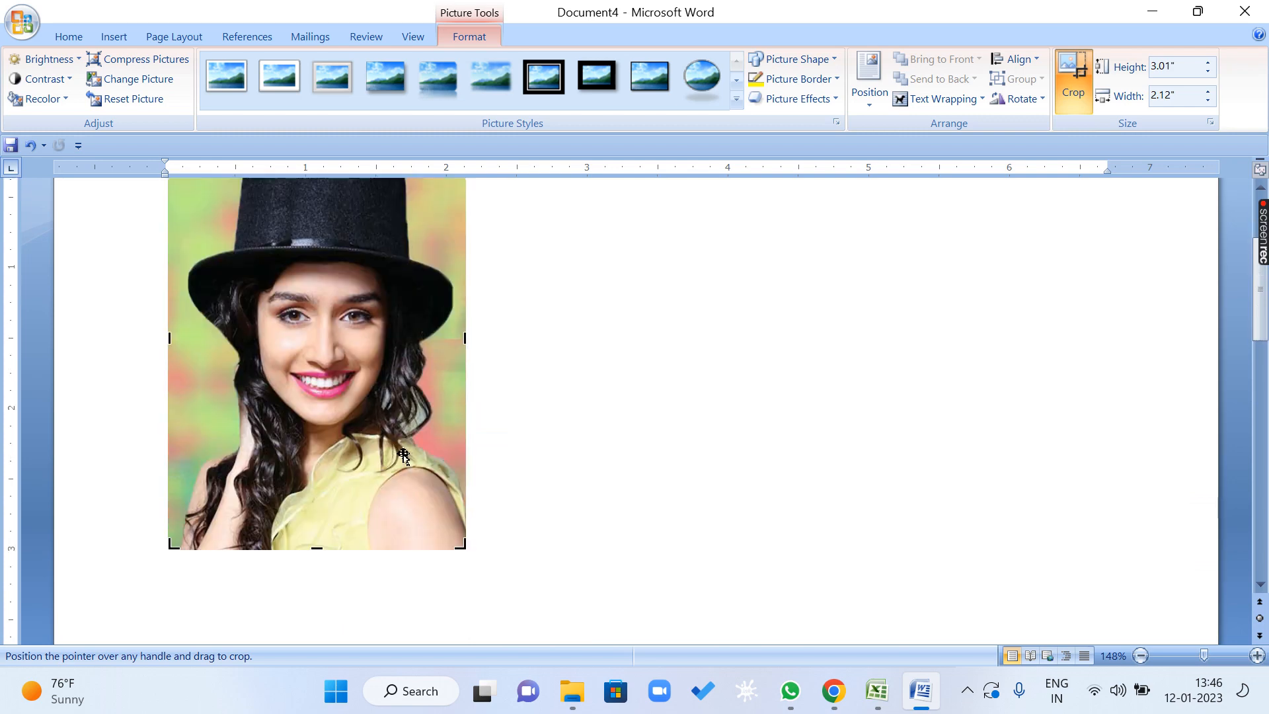
drag(317, 549, 317, 447)
scroll(704, 310, up, 2)
scroll(704, 310, up, 1)
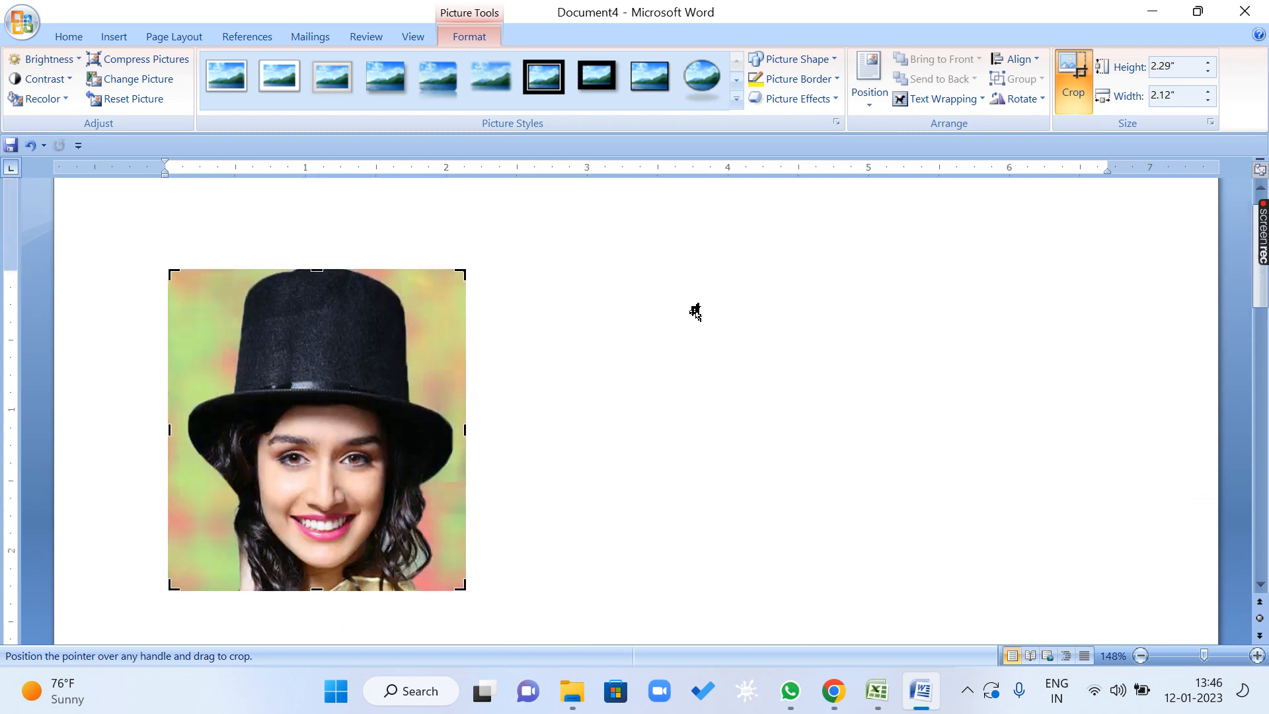
Finish cropping, give the picture a 2¼ pt border, and shrink it to about 1.17" high by 1.09" wide.
click(1072, 86)
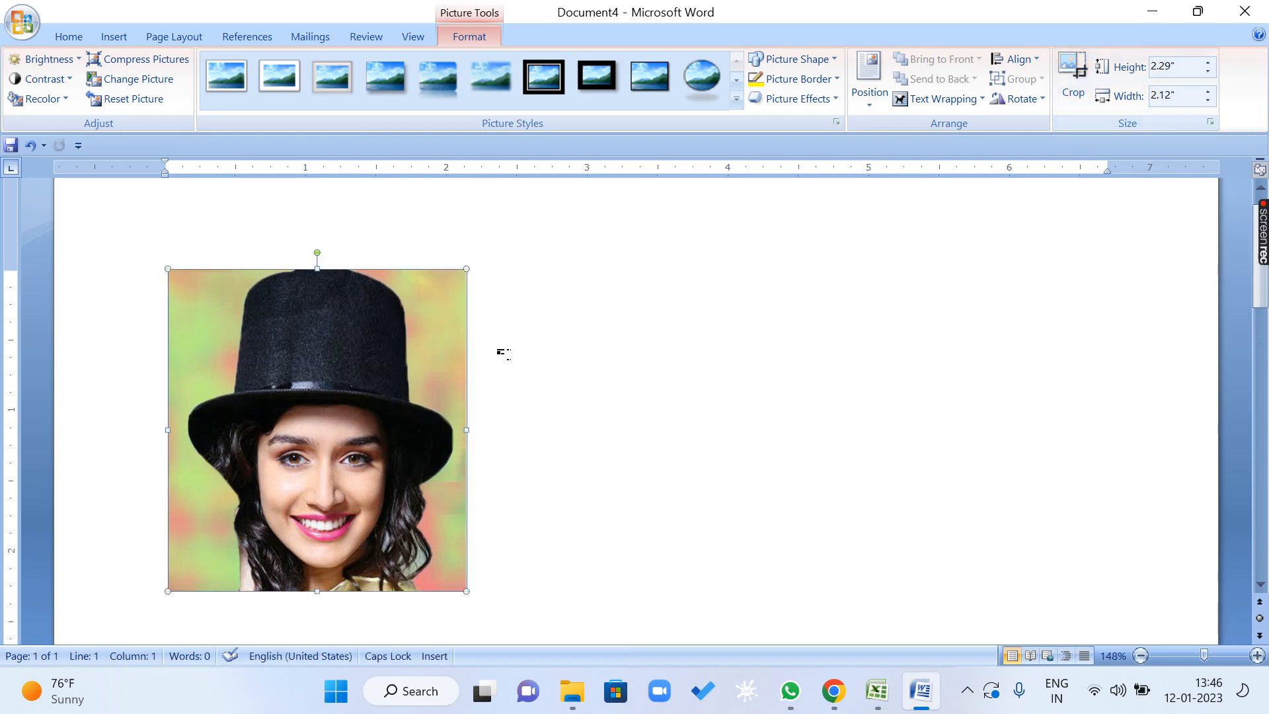
click(820, 80)
mouse_move(813, 283)
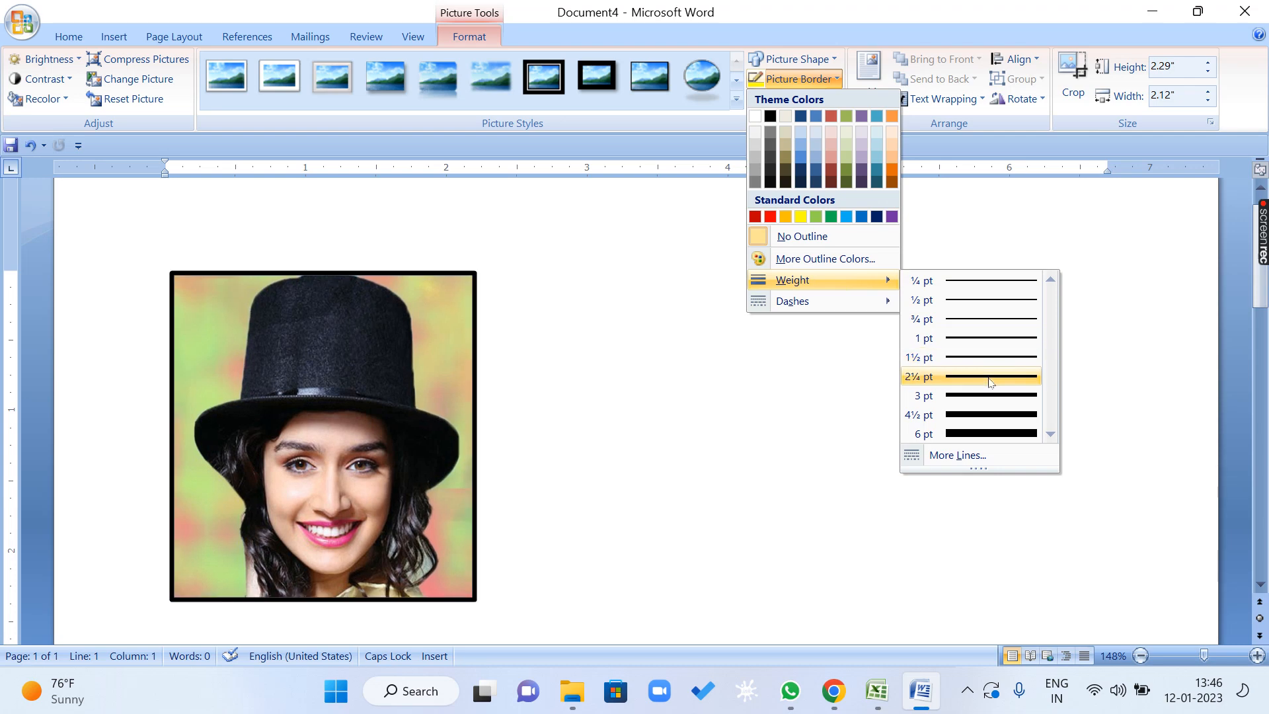
click(989, 376)
click(327, 354)
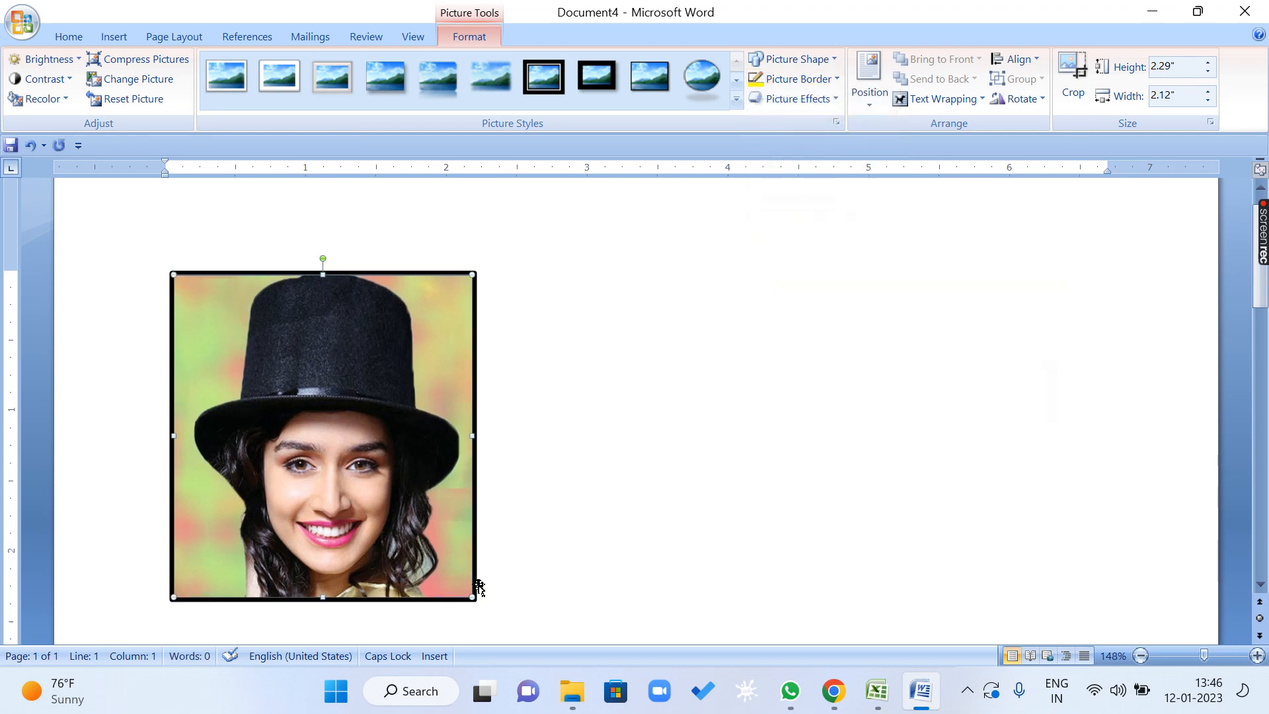
drag(471, 595, 319, 440)
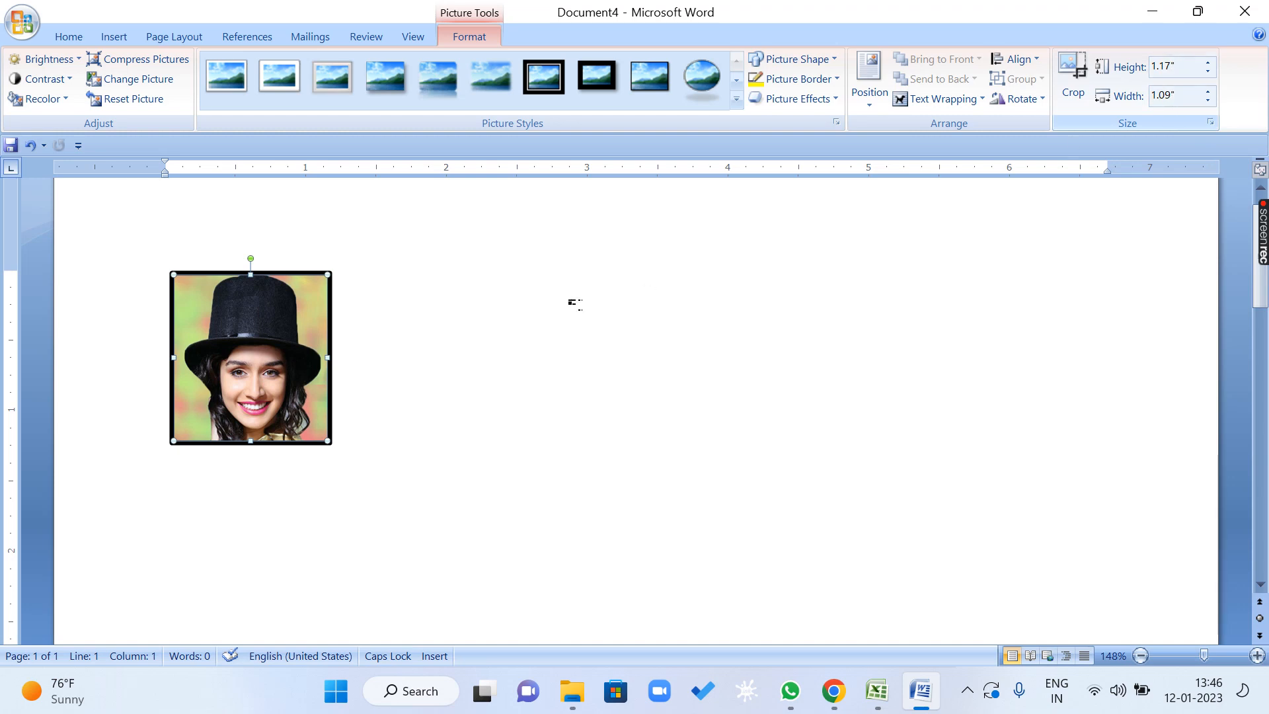
key(ctrl+d)
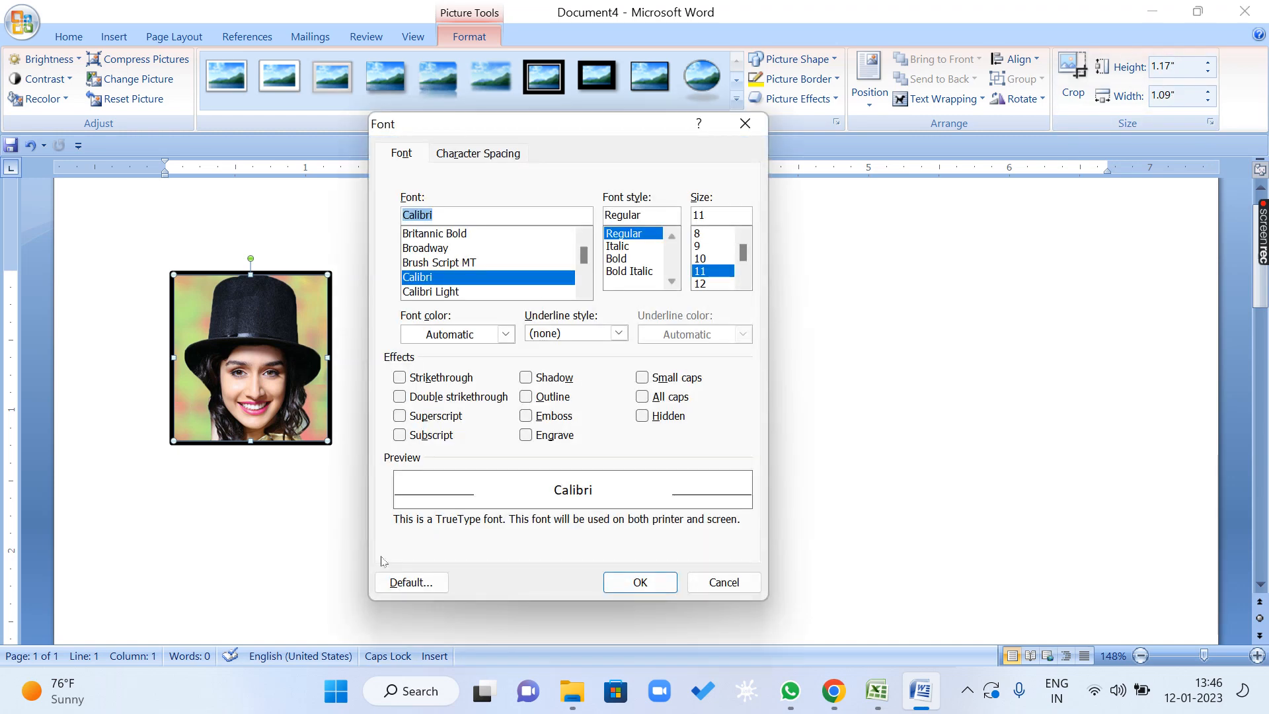
click(724, 582)
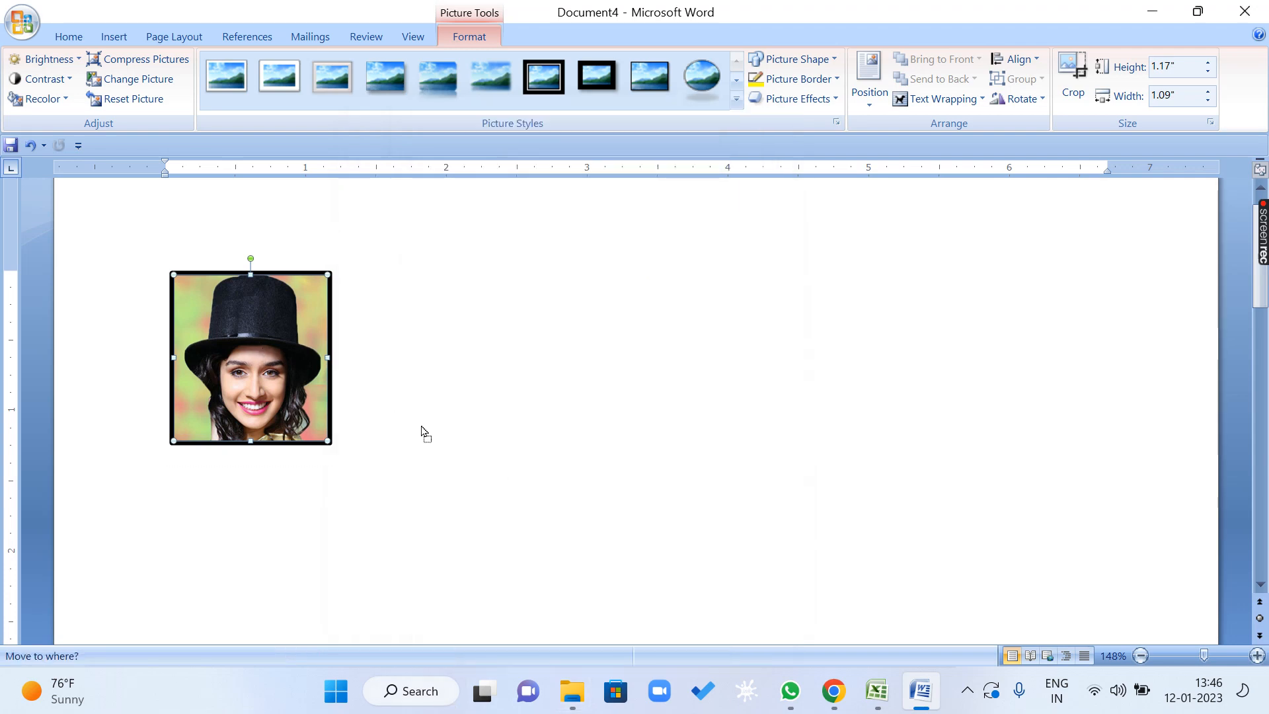
drag(422, 426, 386, 391)
drag(271, 363, 377, 364)
click(290, 363)
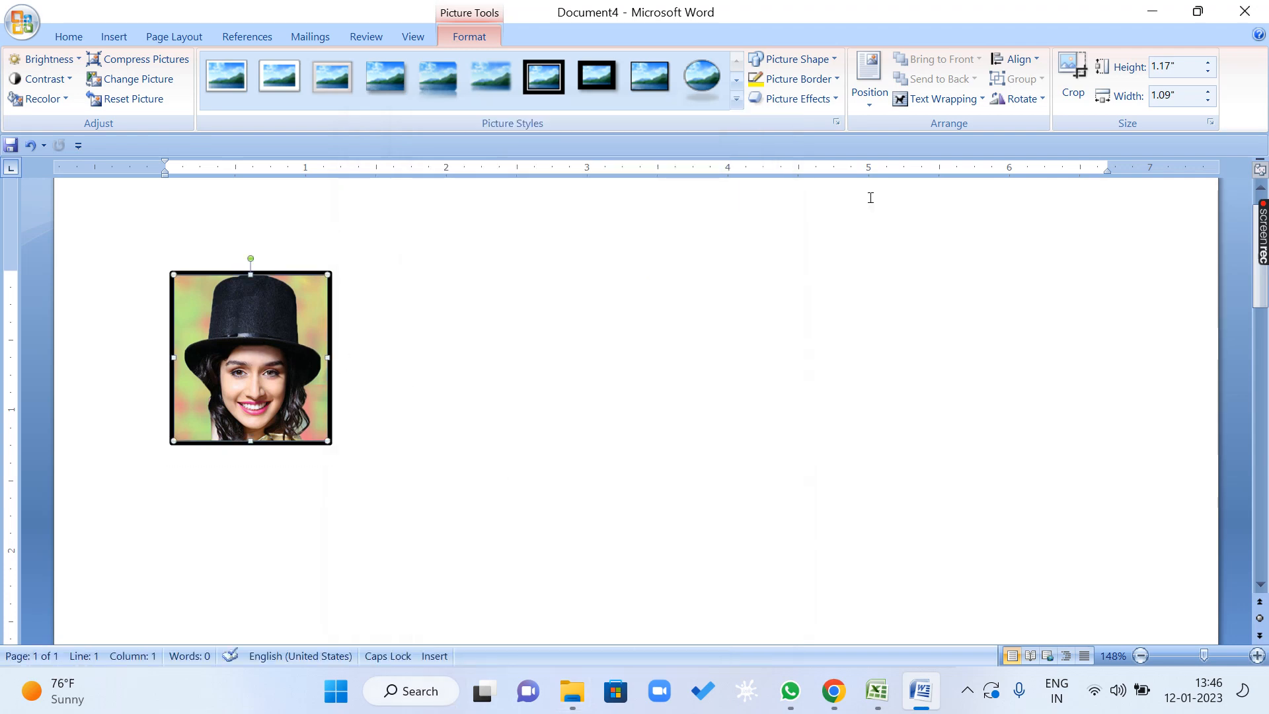
Set the picture's text wrapping to Square and duplicate it five times.
click(944, 99)
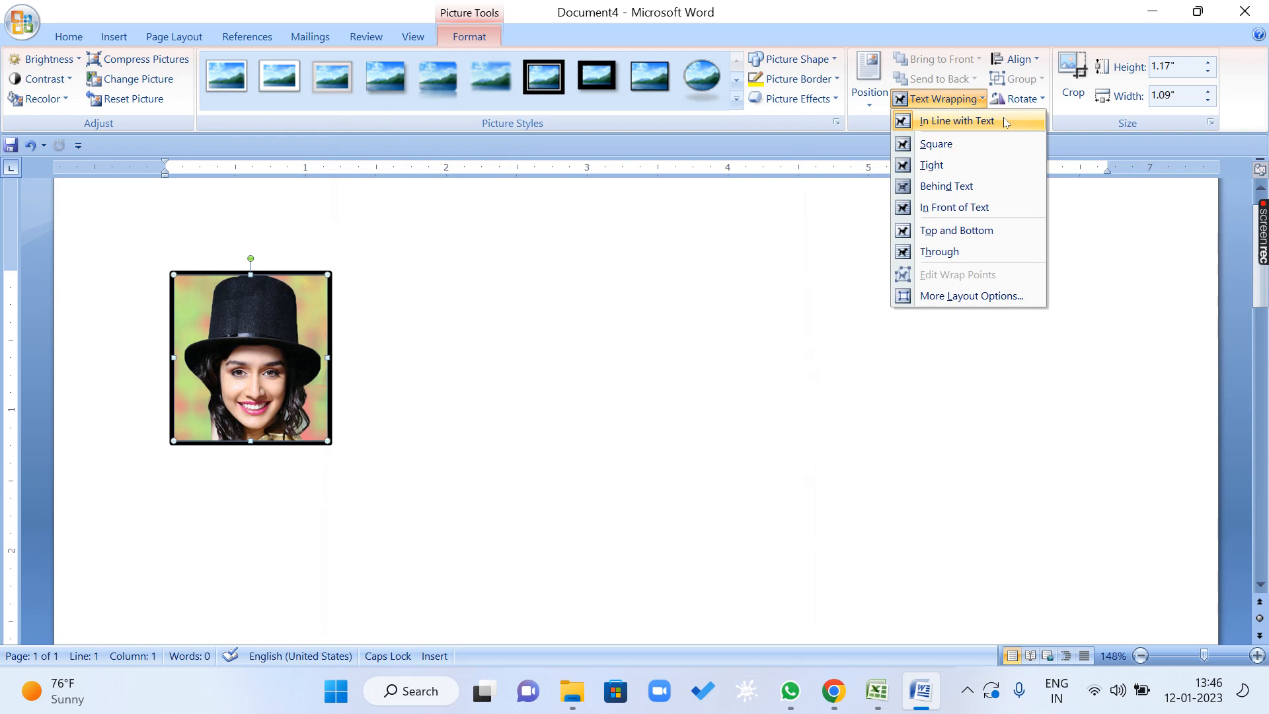
click(968, 144)
key(ctrl+d)
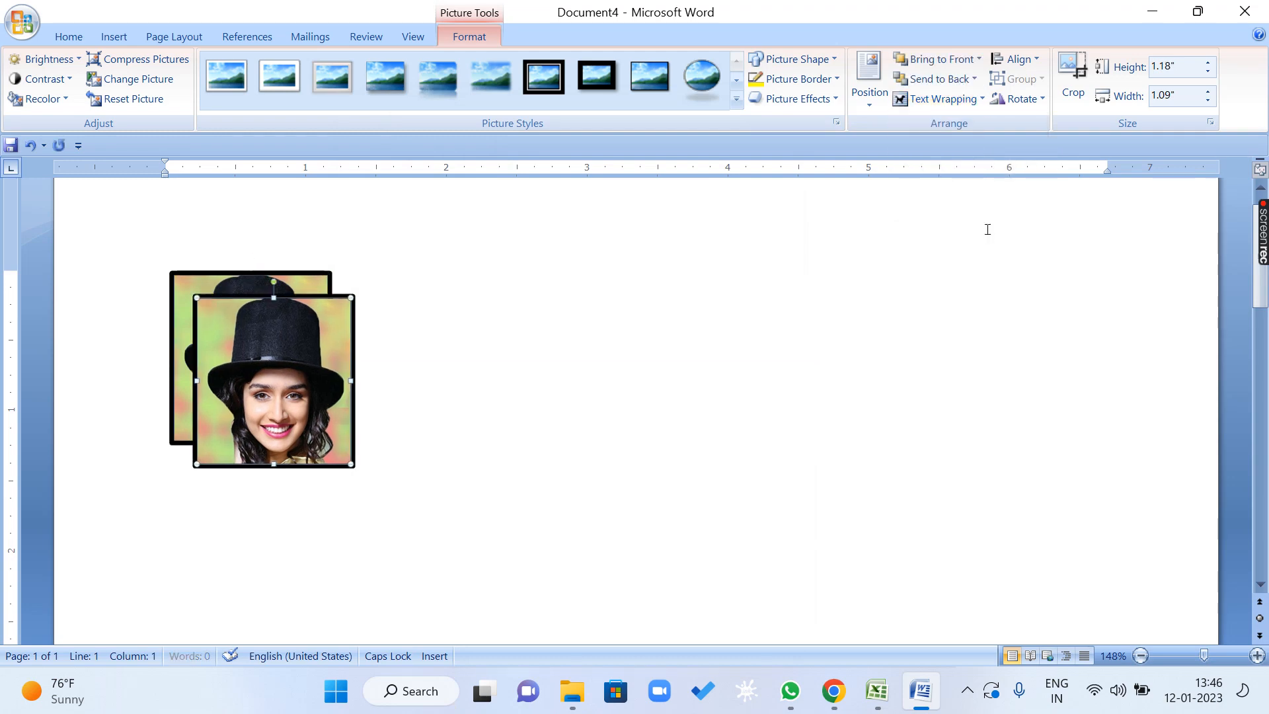
key(ctrl+d)
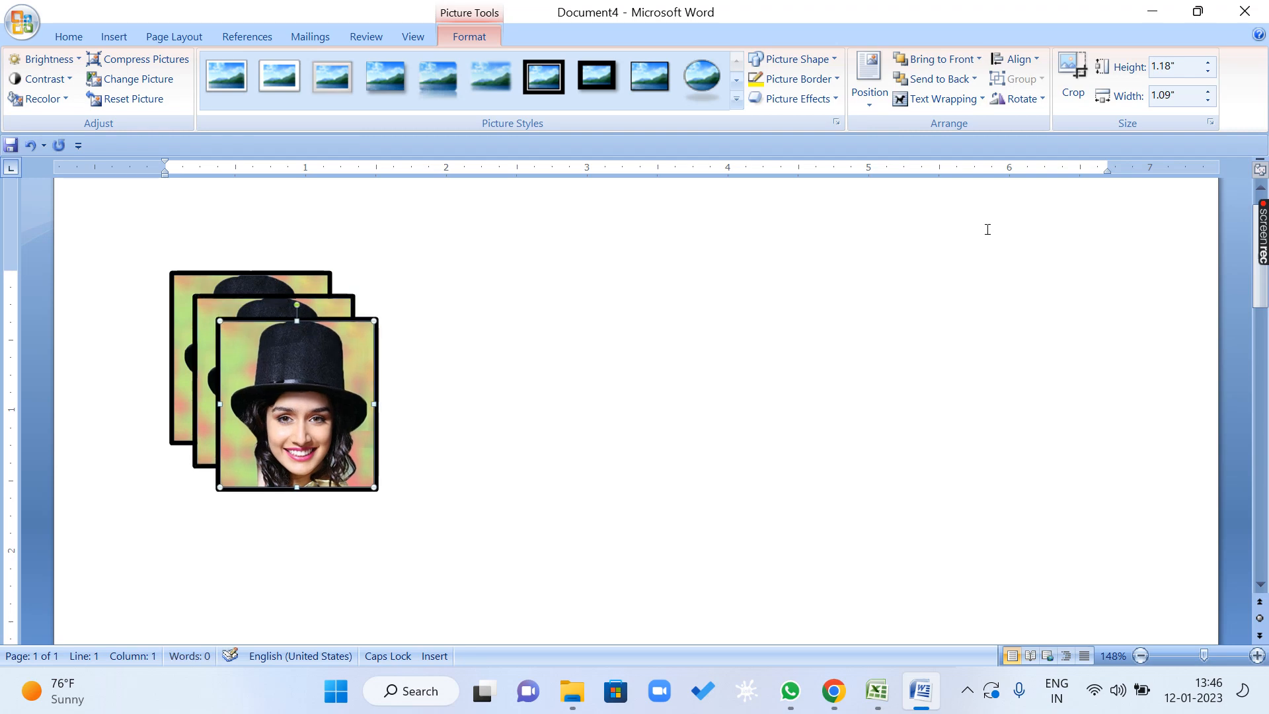
key(ctrl+d)
key(ctrl+d)
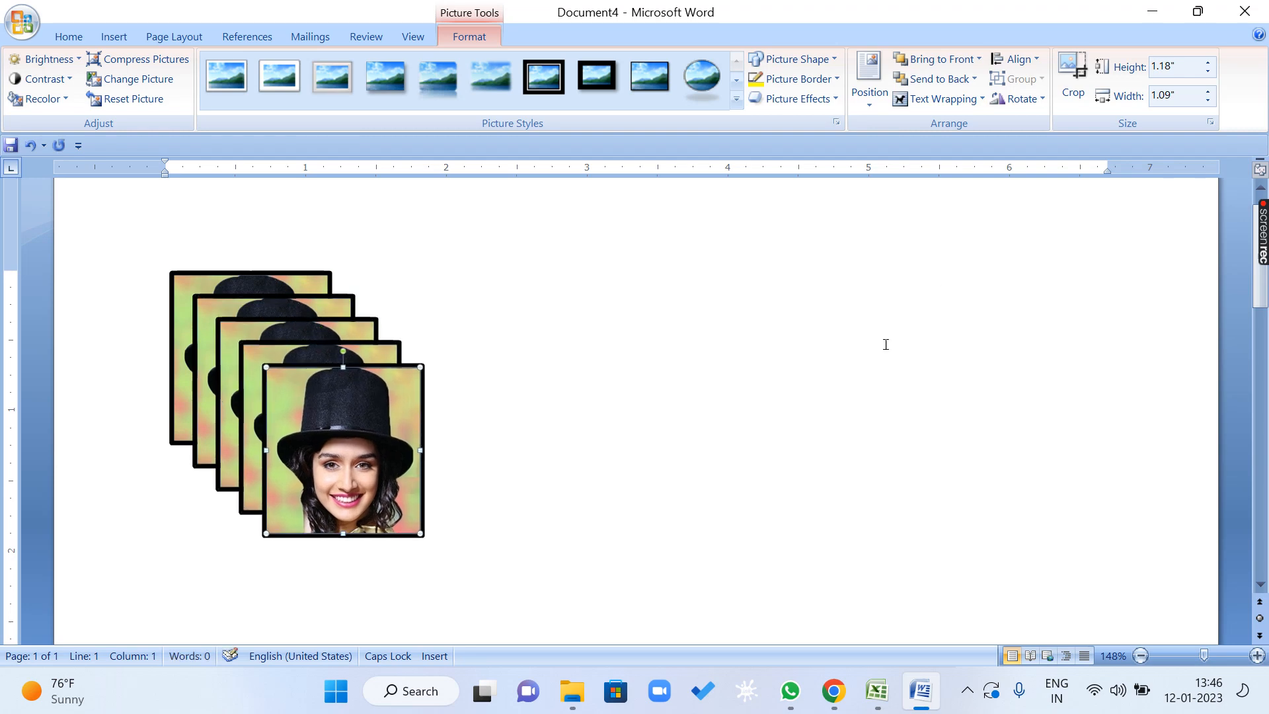
key(ctrl+d)
Spread four of the copies in a loose row across the page beside the original and remove the surplus copy.
drag(375, 454, 1097, 320)
drag(338, 484, 763, 401)
drag(352, 432, 668, 401)
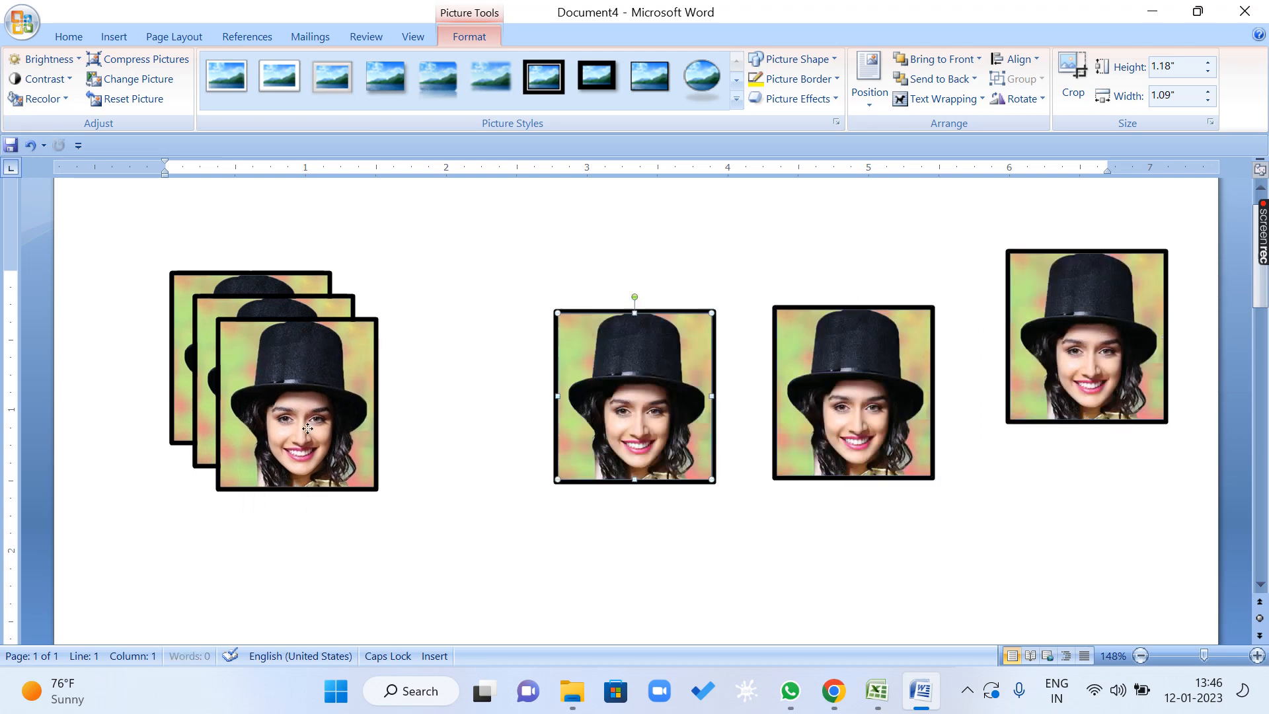
drag(290, 431, 452, 408)
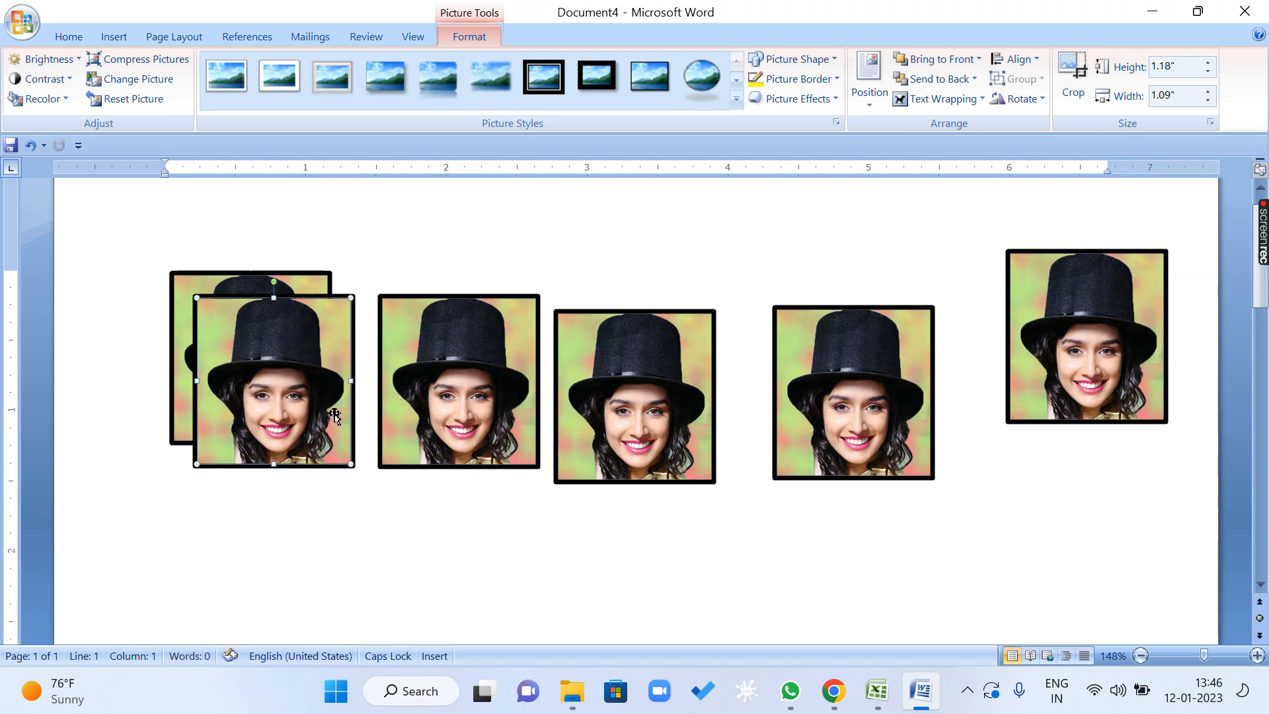
key(ctrl+z)
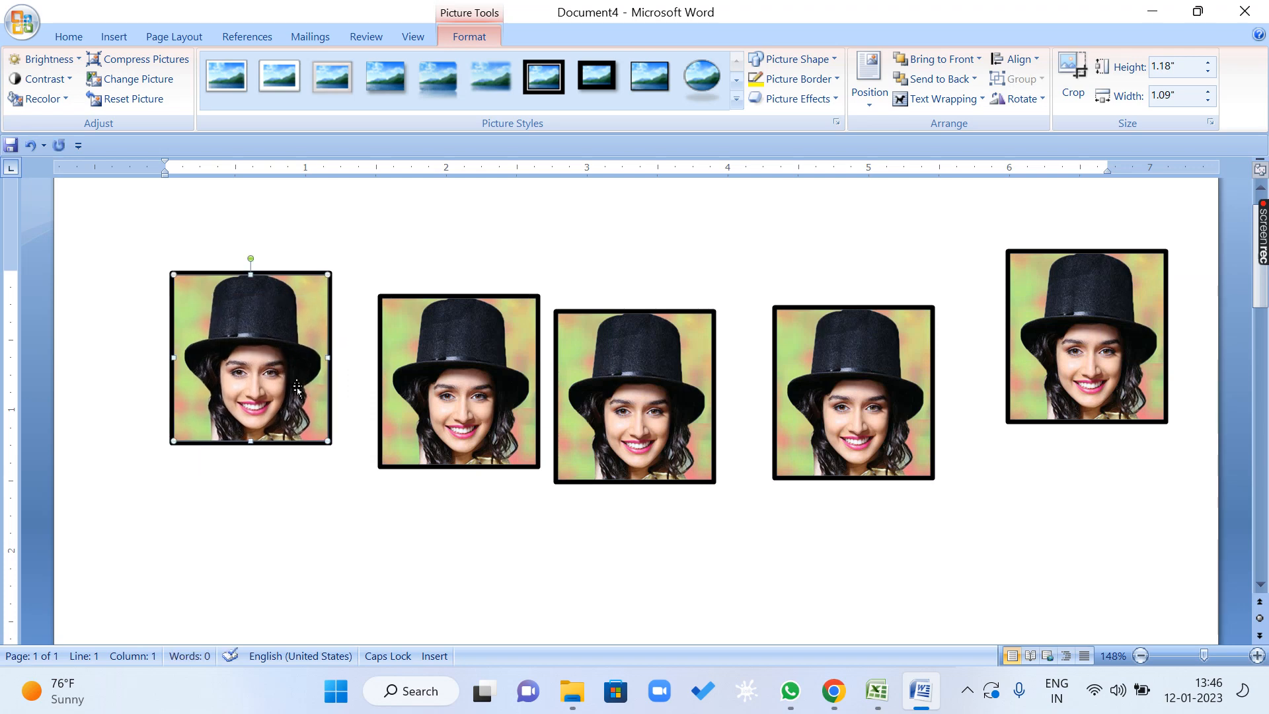
Select all five pictures together and align them to the top of the page.
shift+click(452, 398)
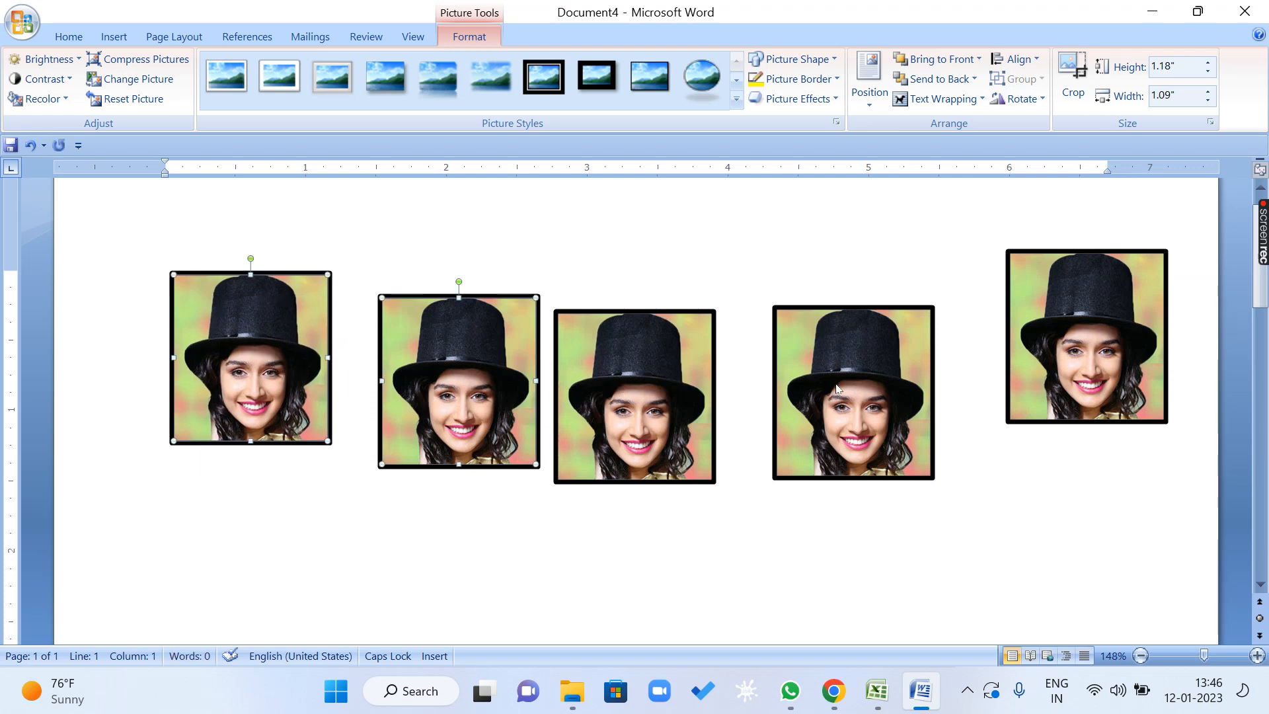
shift+click(634, 396)
shift+click(906, 366)
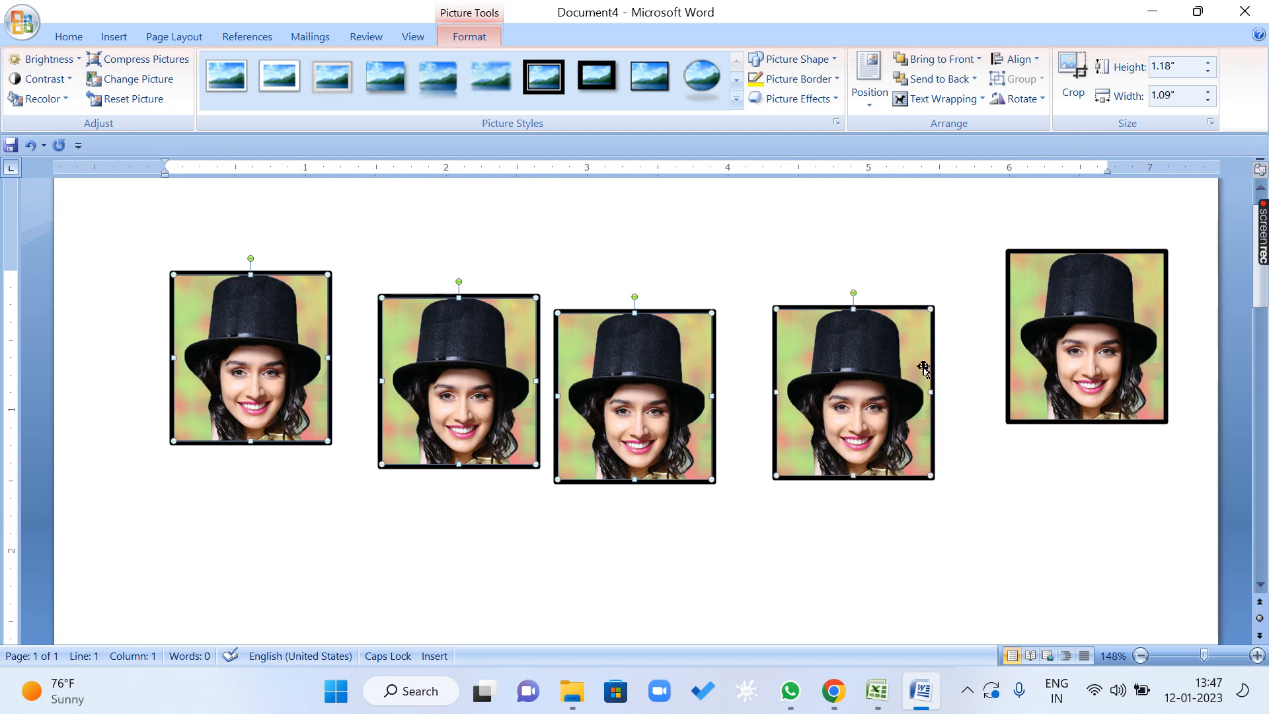
shift+click(1129, 315)
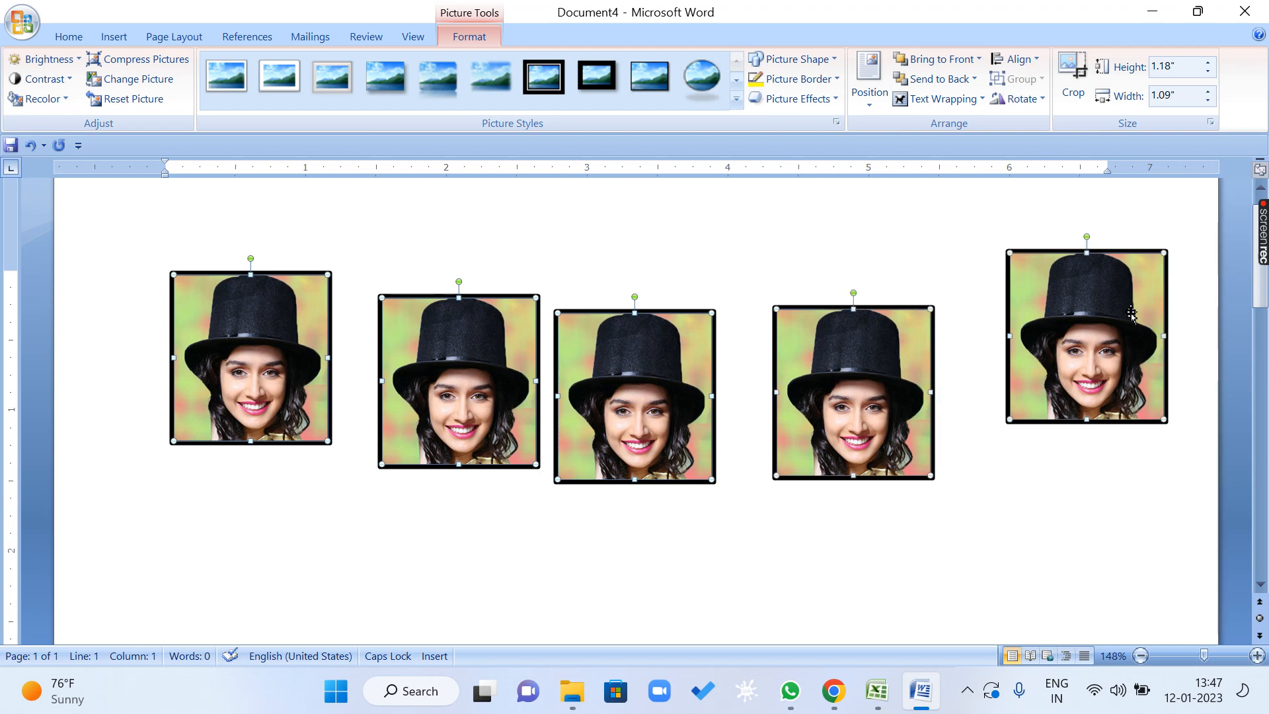
click(1029, 60)
click(1063, 151)
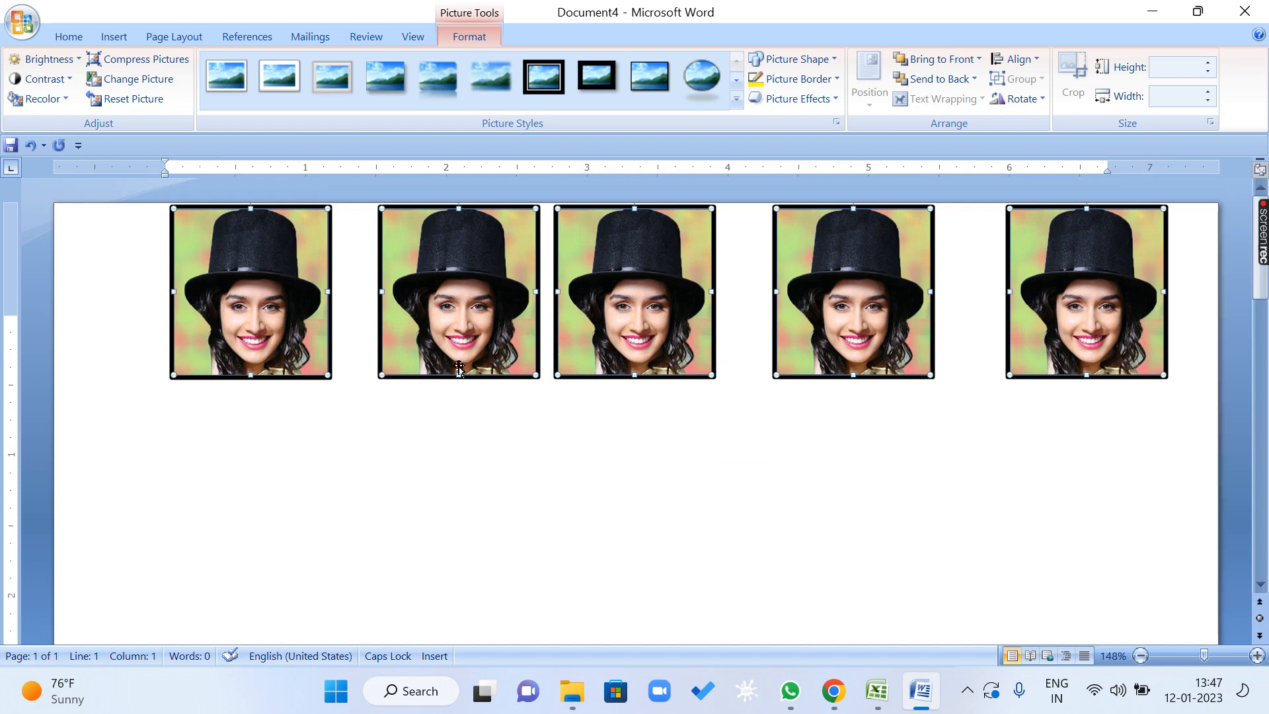
click(1016, 60)
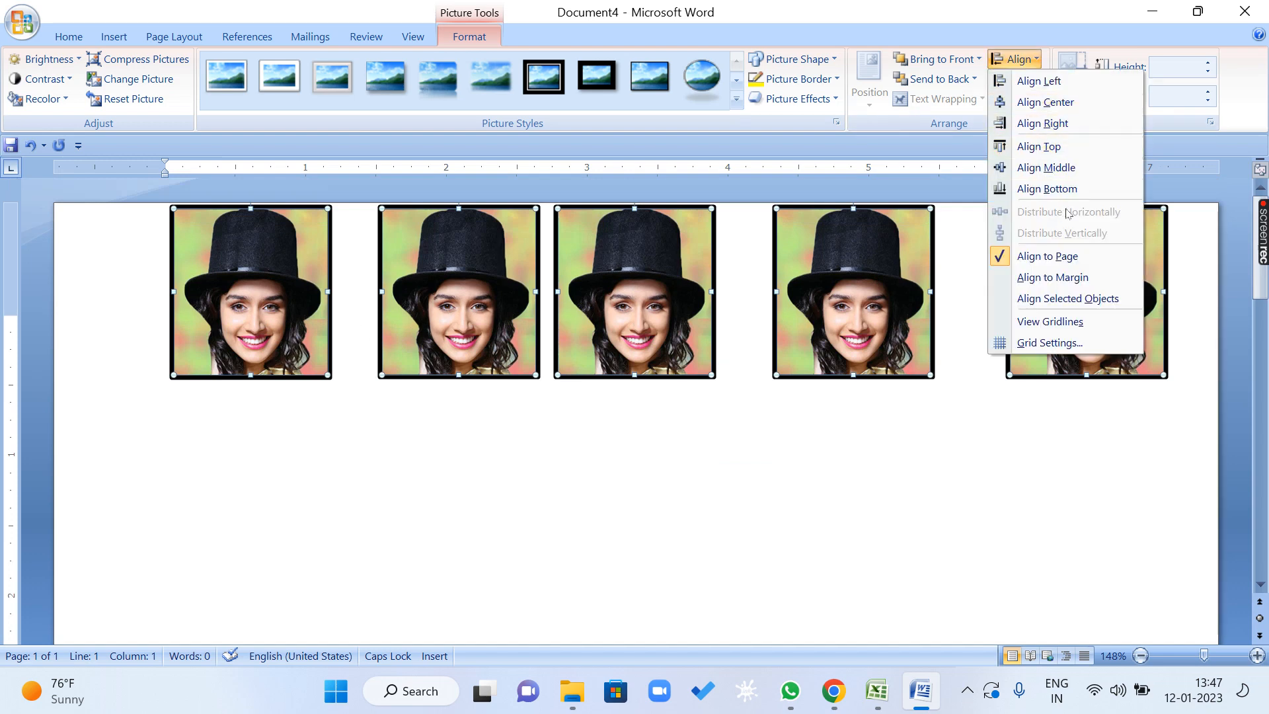
click(1035, 7)
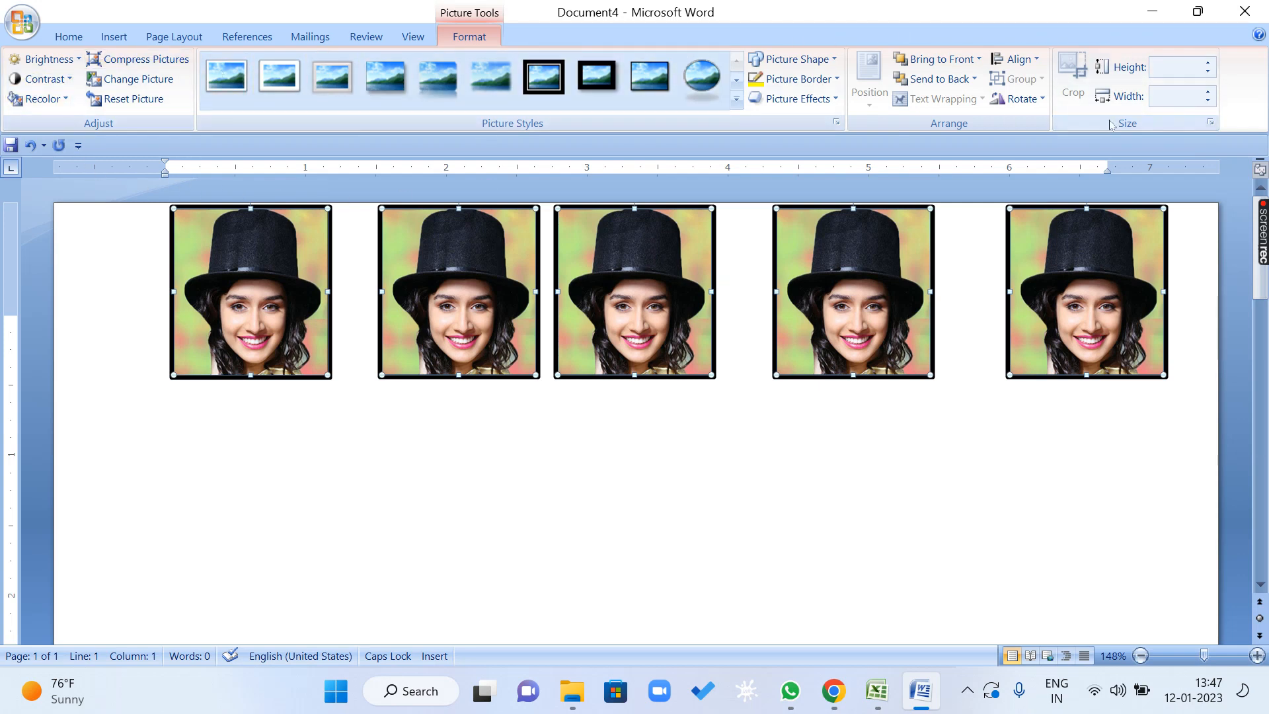
Open the selected pictures' shared width for editing.
click(1177, 98)
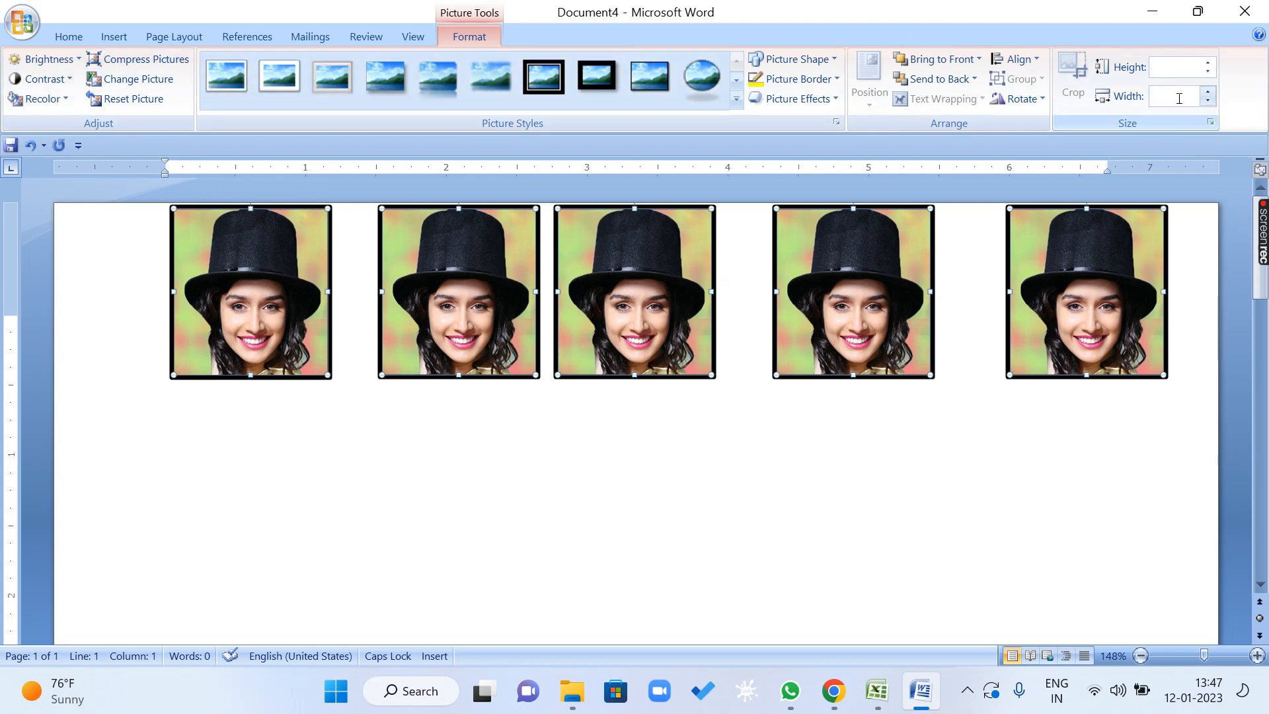